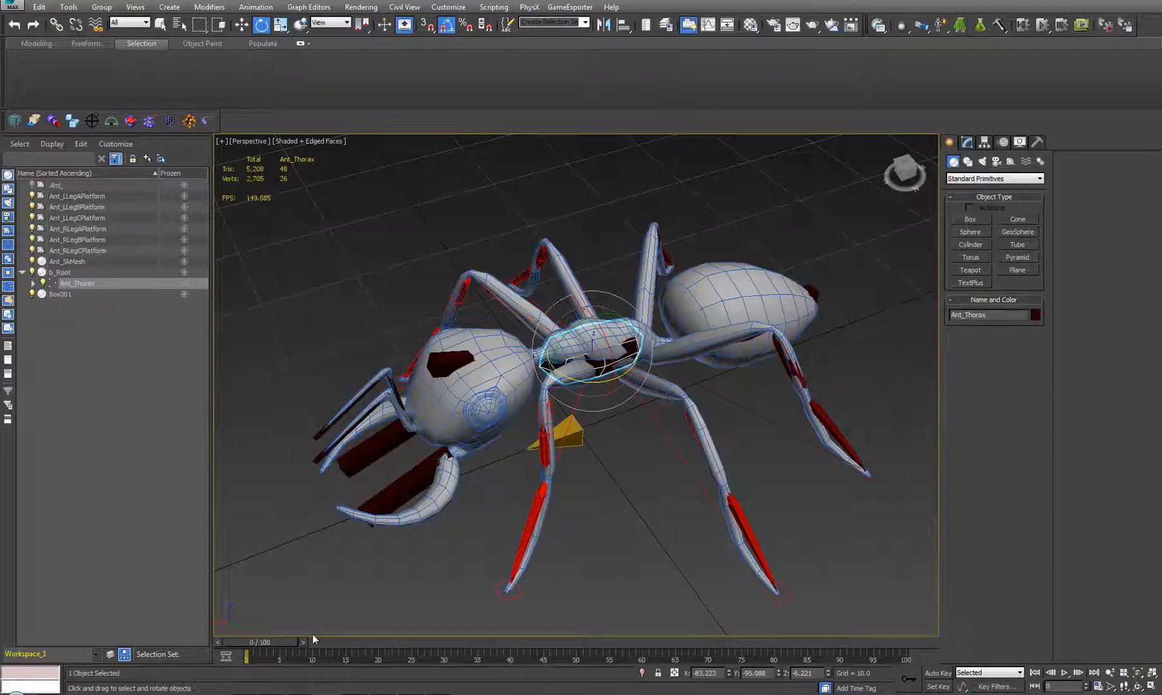
Display the animation layers of Ant_Thorax, select the Antennae_Wiggle layer, and preview its motion on the timeline.
middle_click_drag(545, 470, 516, 557)
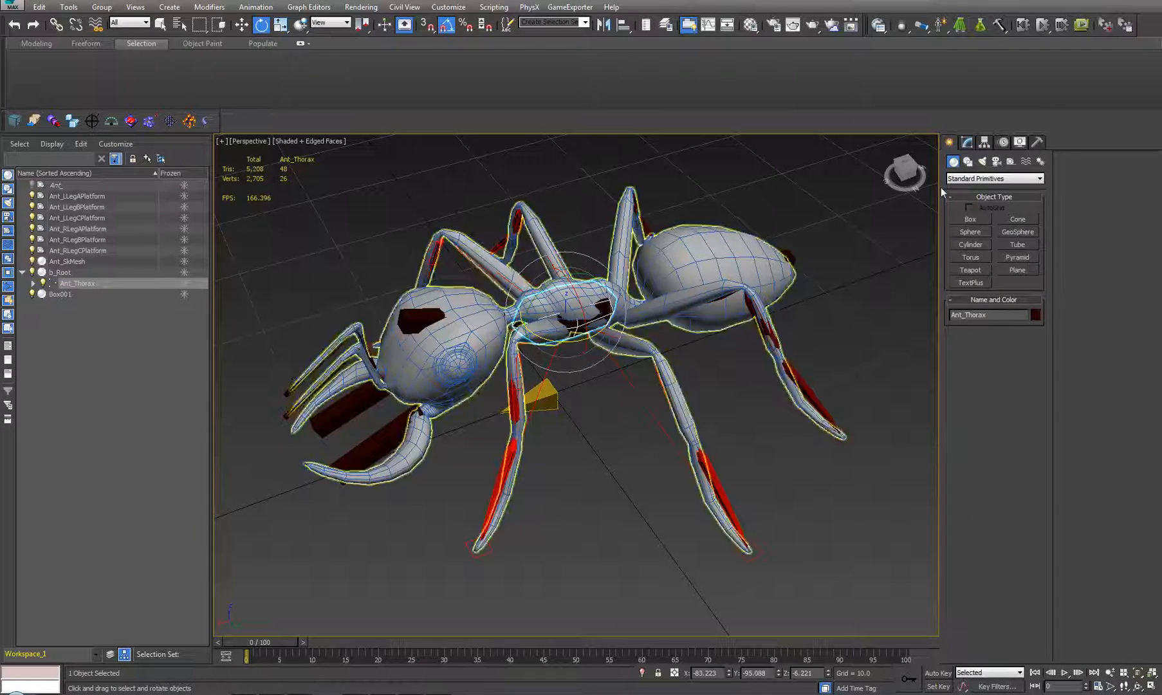
left_click(1003, 143)
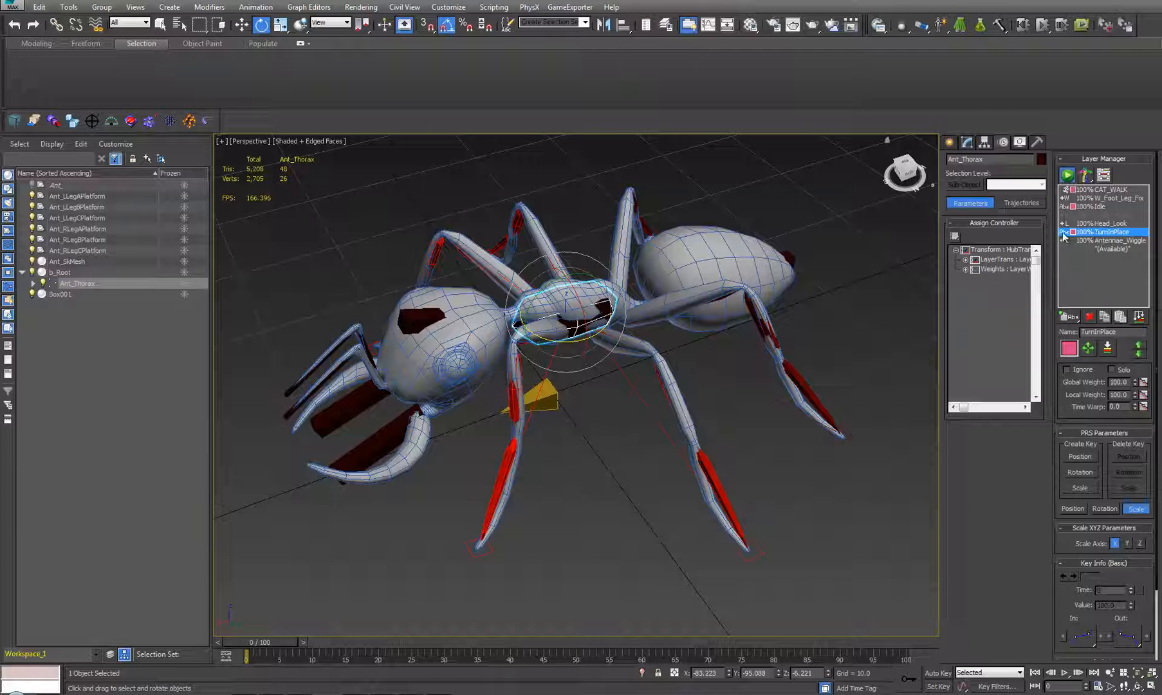
left_click(1110, 241)
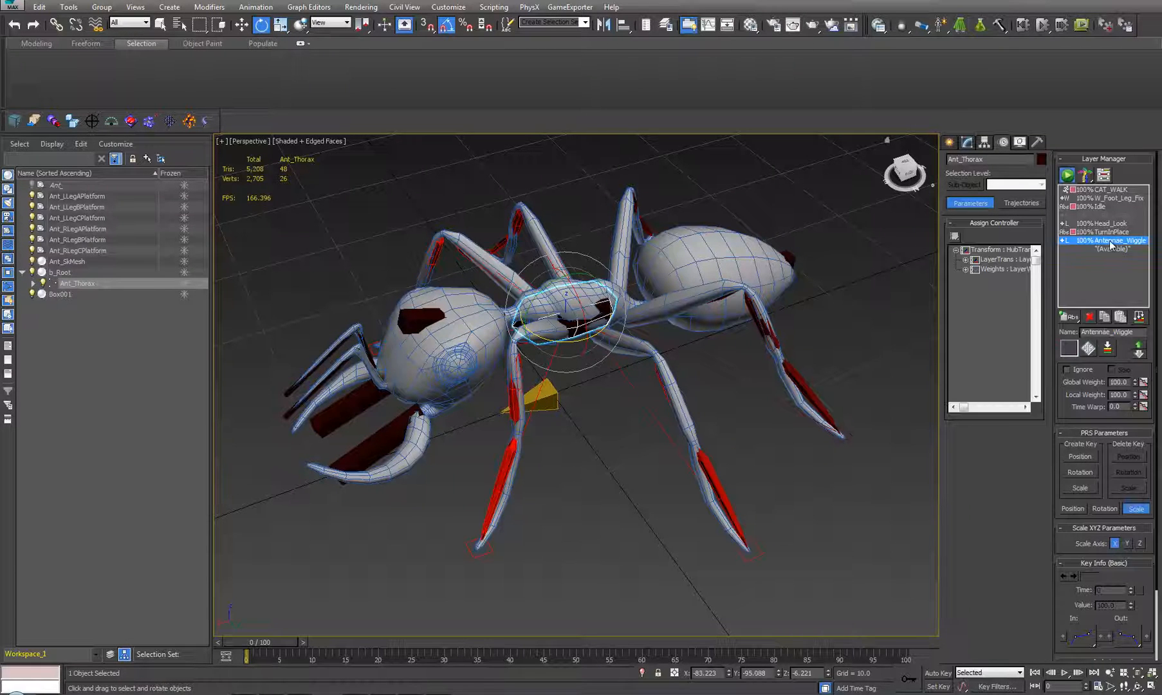
left_click_drag(265, 642, 248, 580)
key("e")
key("z")
scroll(417, 523, "down", 5)
middle_click_drag(574, 402, 622, 395)
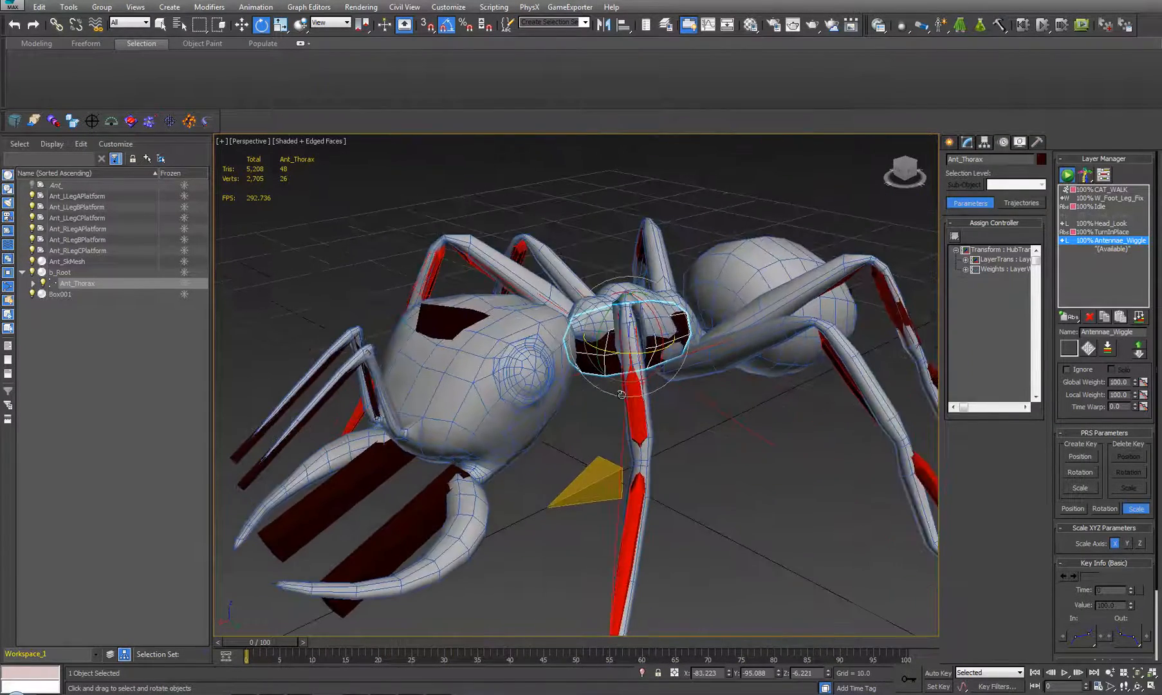
Select the TurnInPlace layer, select the b_Root pyramid beneath the ant, and scrub through its animation.
left_click(1108, 232)
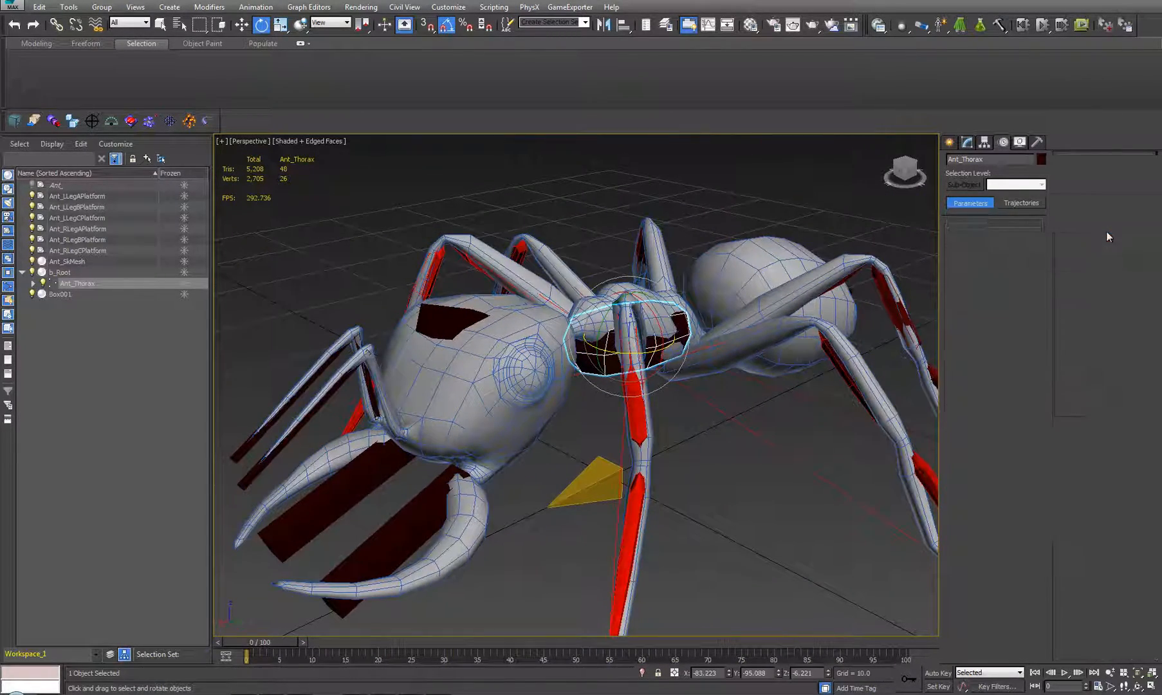
left_click(598, 471)
middle_click_drag(660, 515, 640, 475)
mouse_move(264, 642)
left_mouse_down()
mouse_move(389, 639)
mouse_move(260, 640)
left_mouse_up()
key("e")
Open the Curve Editor for b_Root and show its Z Rotation curve.
right_click(697, 457)
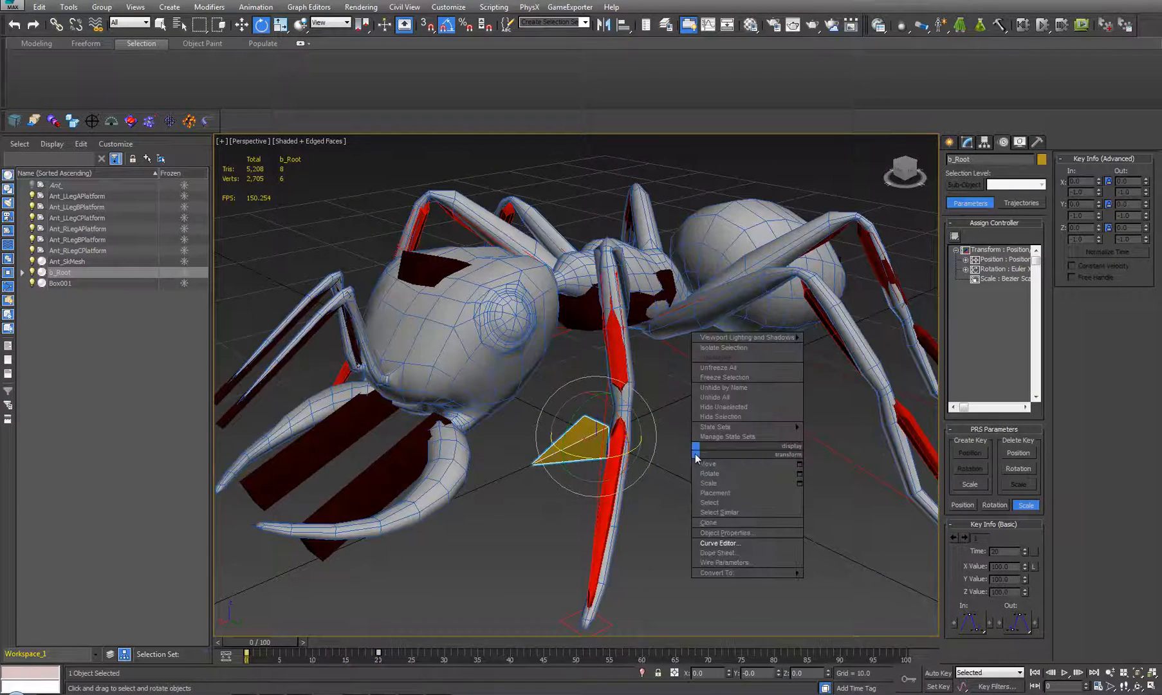
left_click(644, 476)
right_click(697, 451)
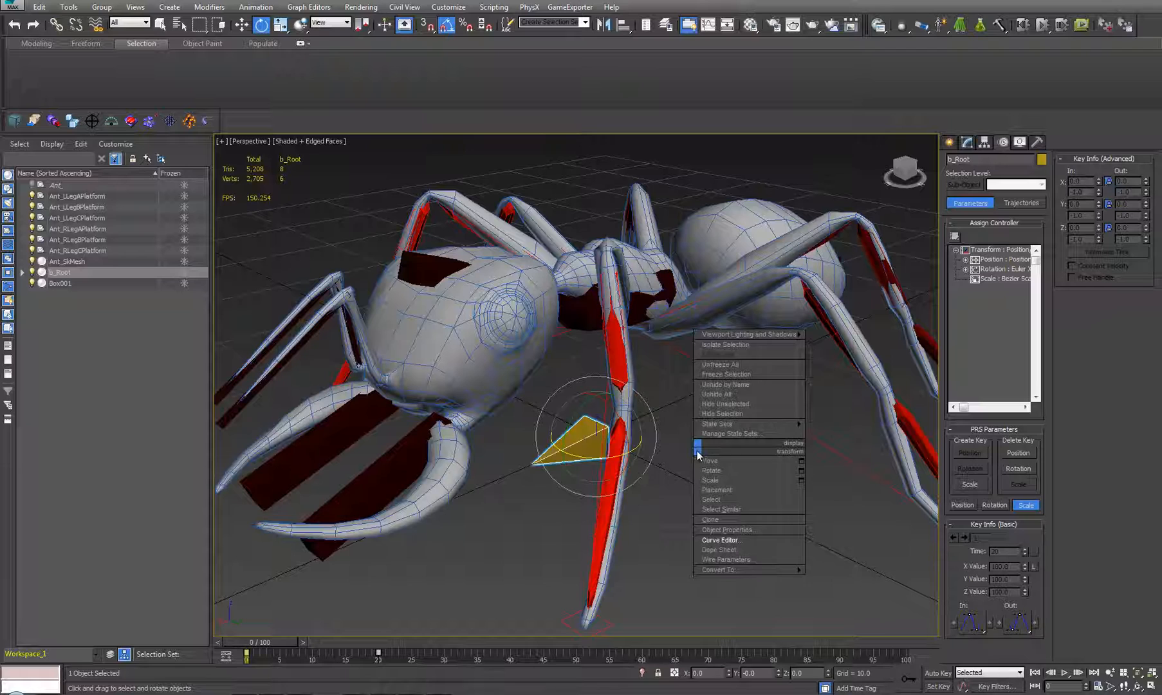
left_click(731, 541)
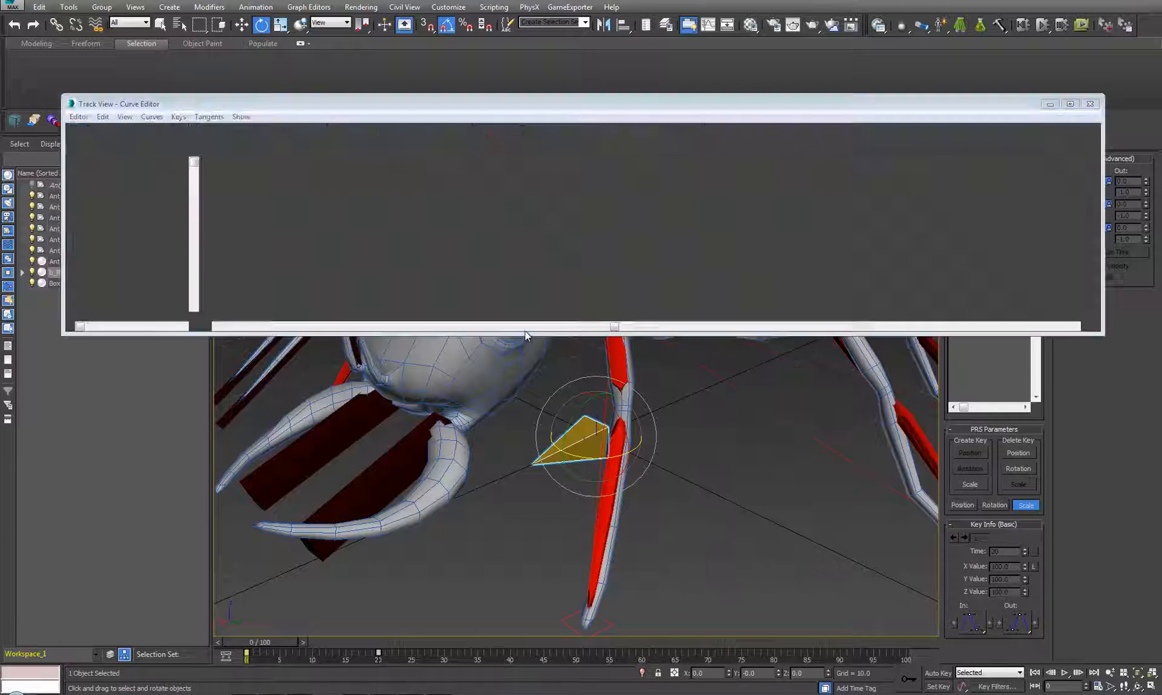
left_click(158, 259)
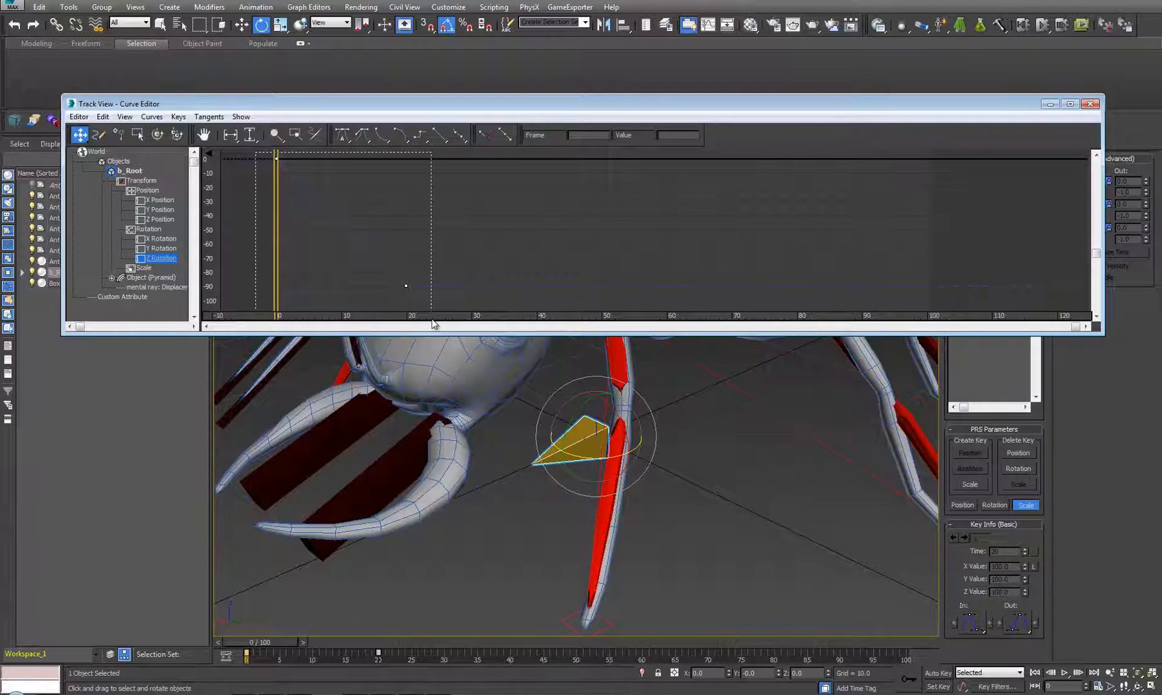
Set the tangents of b_Root's Z Rotation keys to linear and close the Curve Editor.
left_click(345, 137)
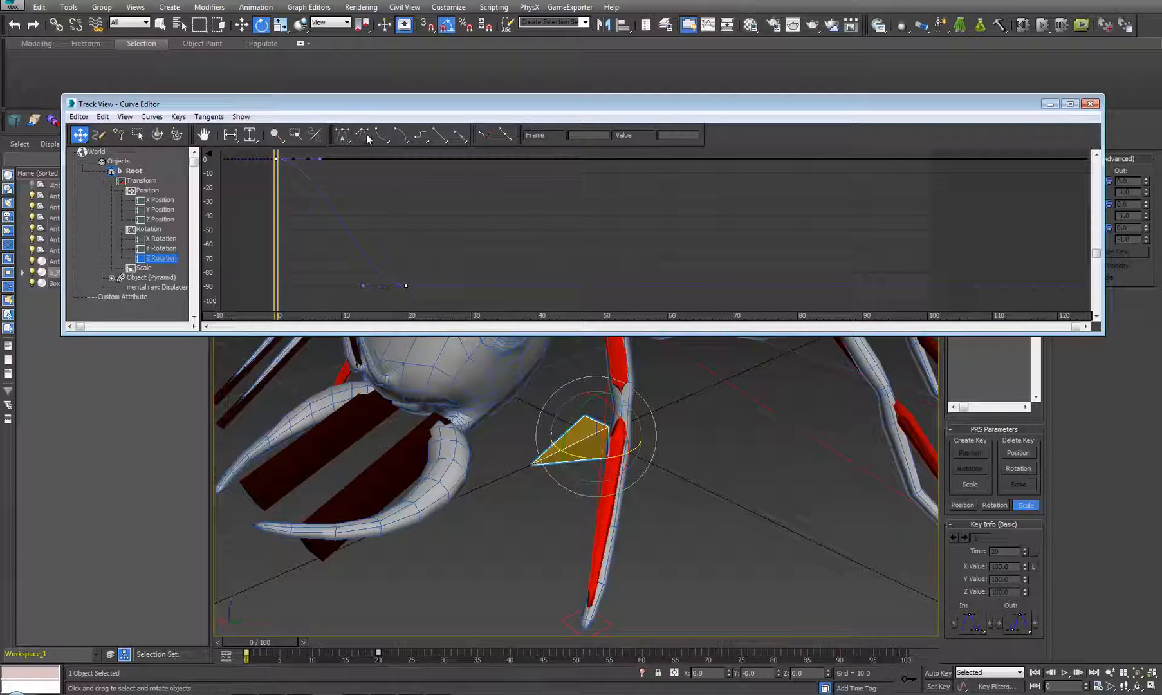
left_click(440, 135)
left_click(1092, 105)
middle_click_drag(553, 412, 581, 423, "alt")
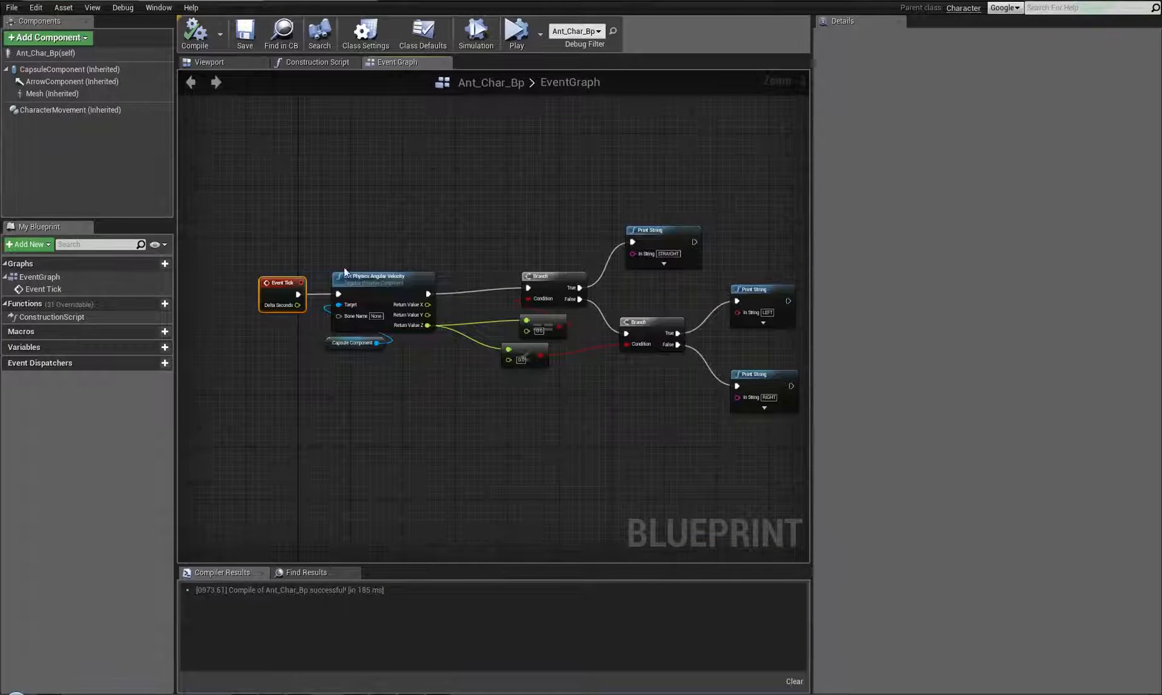
In the Ant_Char_Bp event graph, align the equality comparison node directly above the less-than node.
left_click_drag(344, 270, 435, 409)
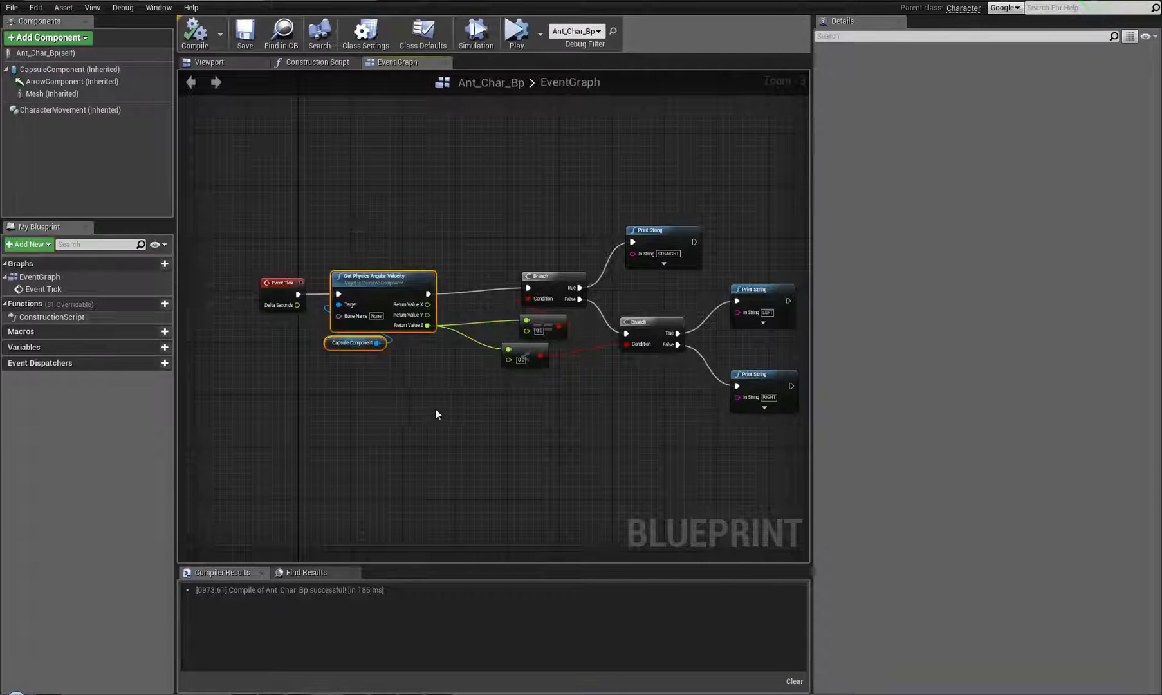
scroll(450, 392, "up", 3)
right_click_drag(544, 430, 476, 462)
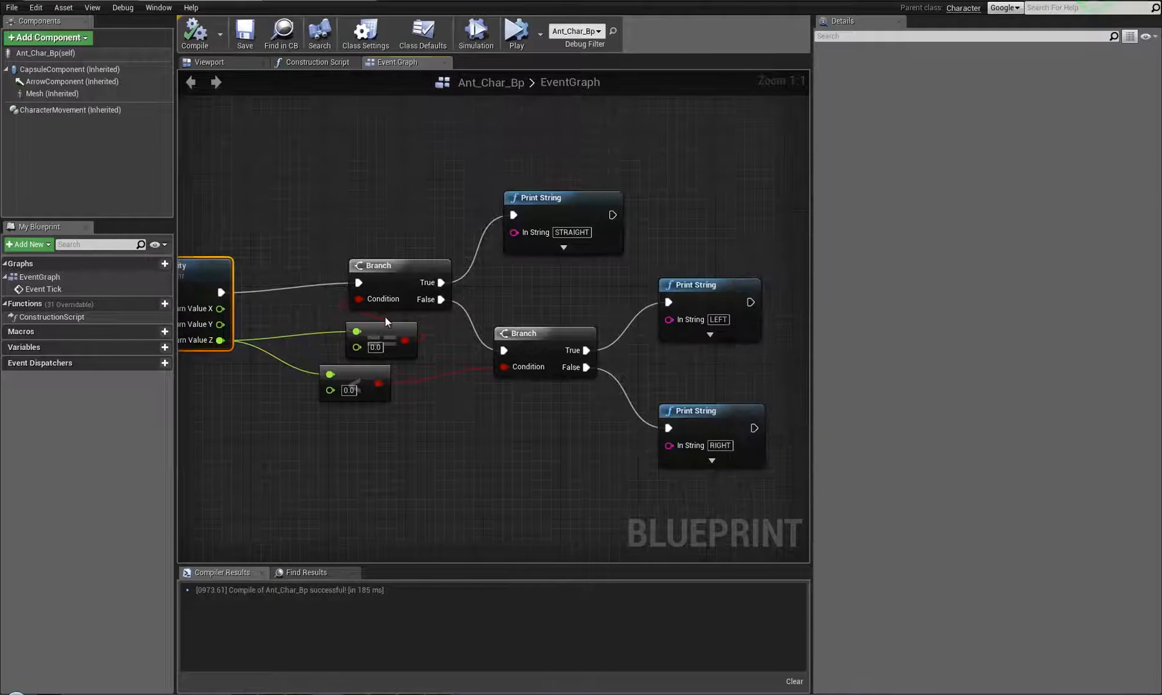
left_click_drag(406, 324, 382, 328)
right_click_drag(436, 430, 478, 452)
Duplicate the STRAIGHT Print String node and place the copy in the empty space above the first Branch.
left_click(575, 225)
key("ctrl+c")
key("ctrl+v")
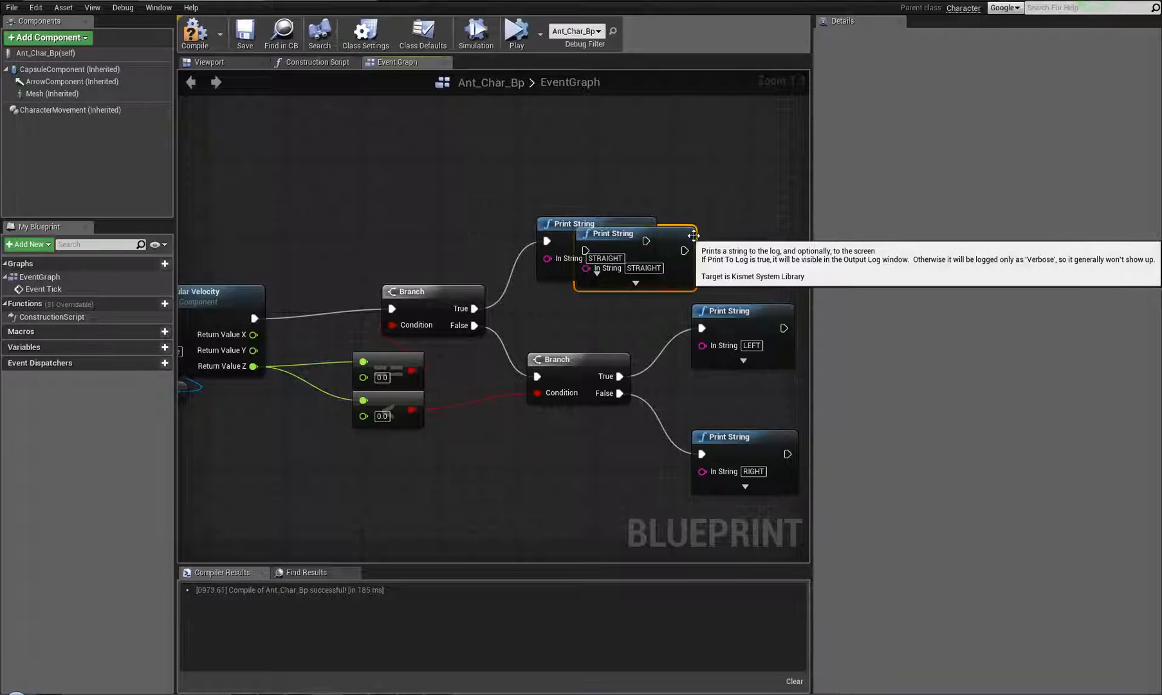
left_click_drag(682, 226, 447, 129)
scroll(504, 242, "down", 3)
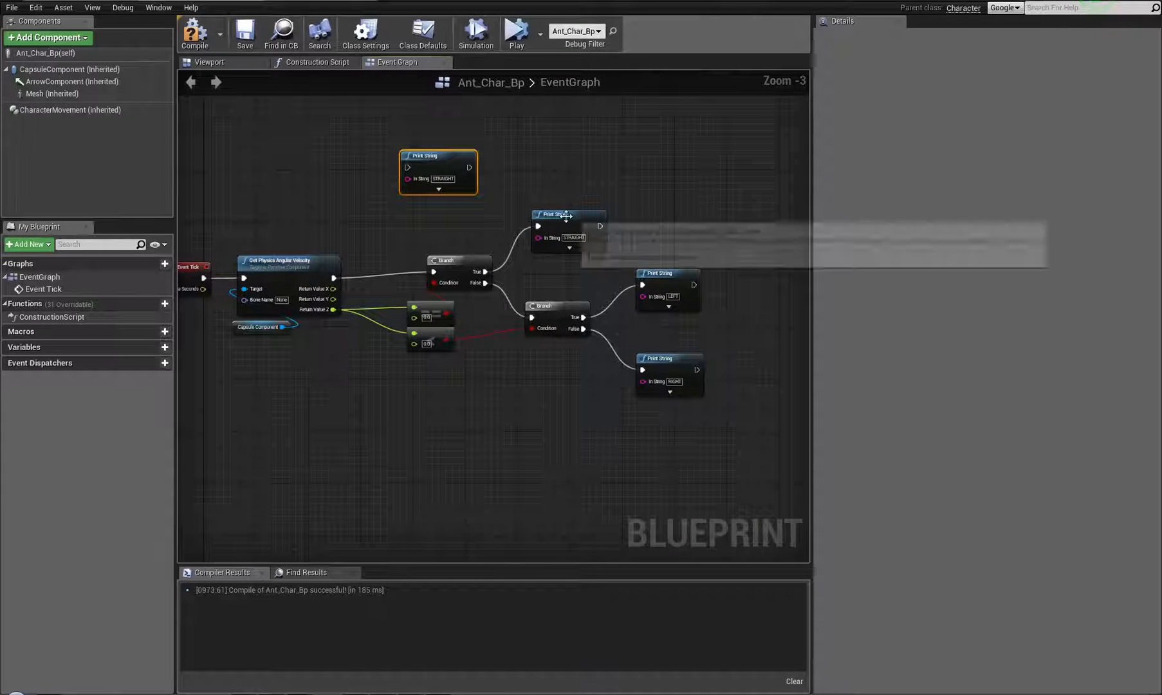
Rearrange the connected STRAIGHT, LEFT and RIGHT Print String nodes to spread them around the two Branch nodes.
left_click_drag(570, 215, 608, 162)
left_click_drag(679, 279, 660, 247)
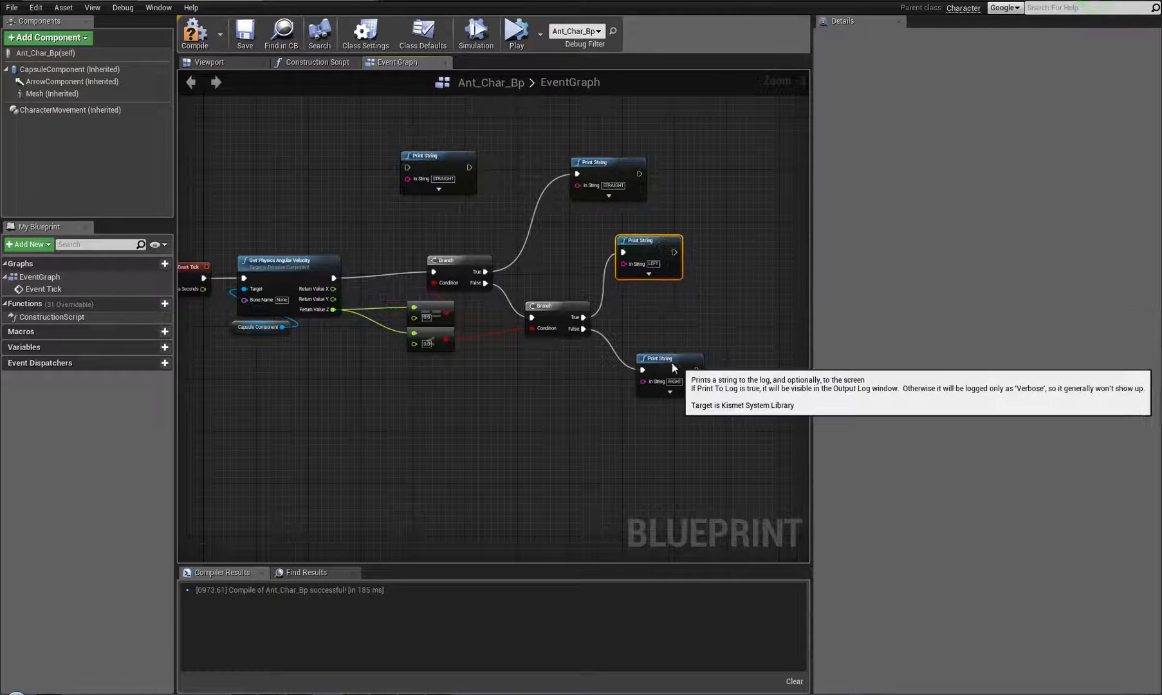
left_click_drag(674, 363, 650, 350)
right_click_drag(546, 423, 618, 456)
scroll(319, 330, "up", 3)
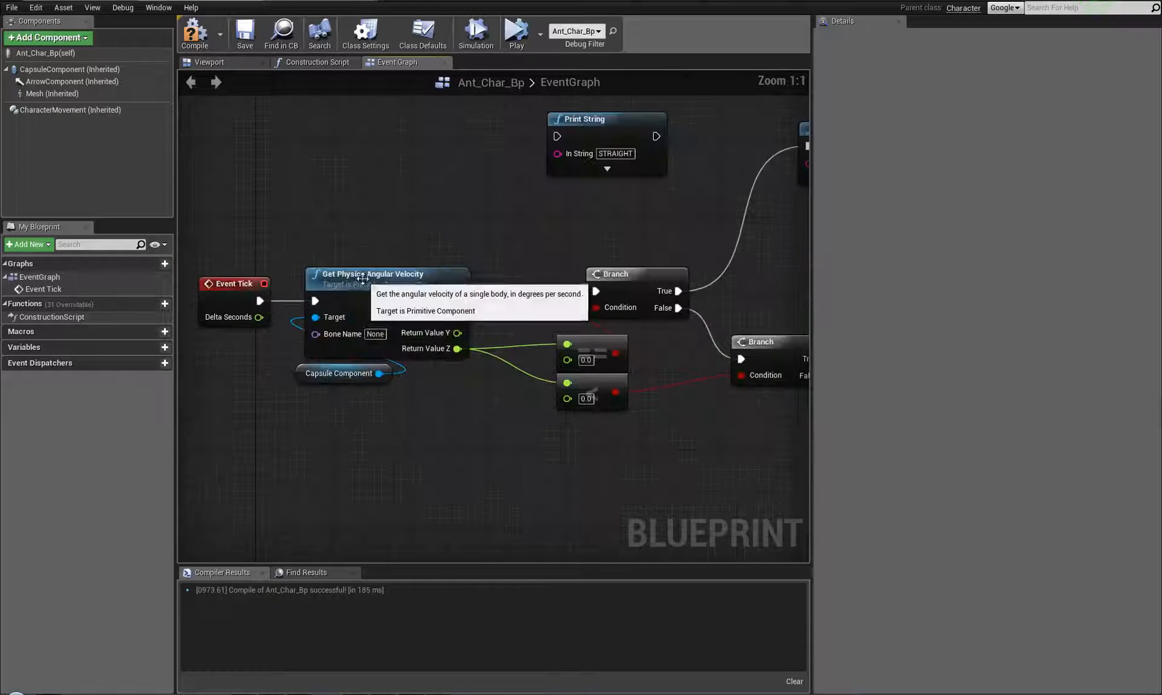
Nudge the Capsule Component node beneath Get Physics Angular Velocity and compile the blueprint.
left_click(362, 279)
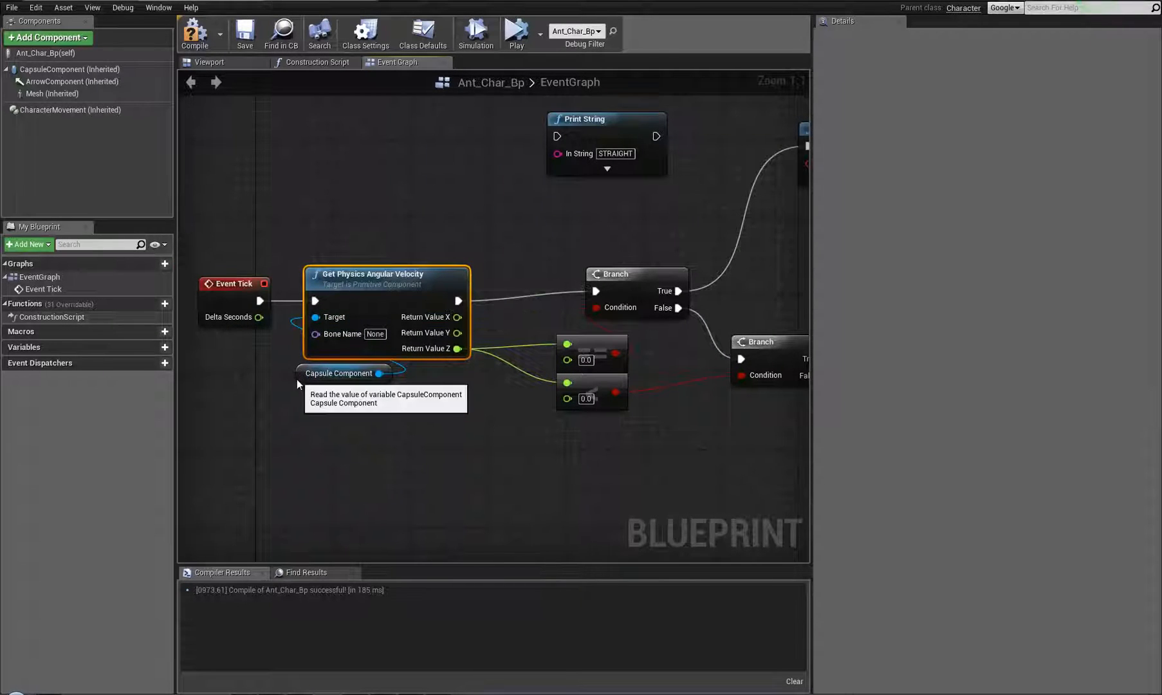
mouse_move(297, 378)
left_mouse_down()
mouse_move(319, 454)
mouse_move(305, 371)
mouse_move(306, 386)
left_mouse_up()
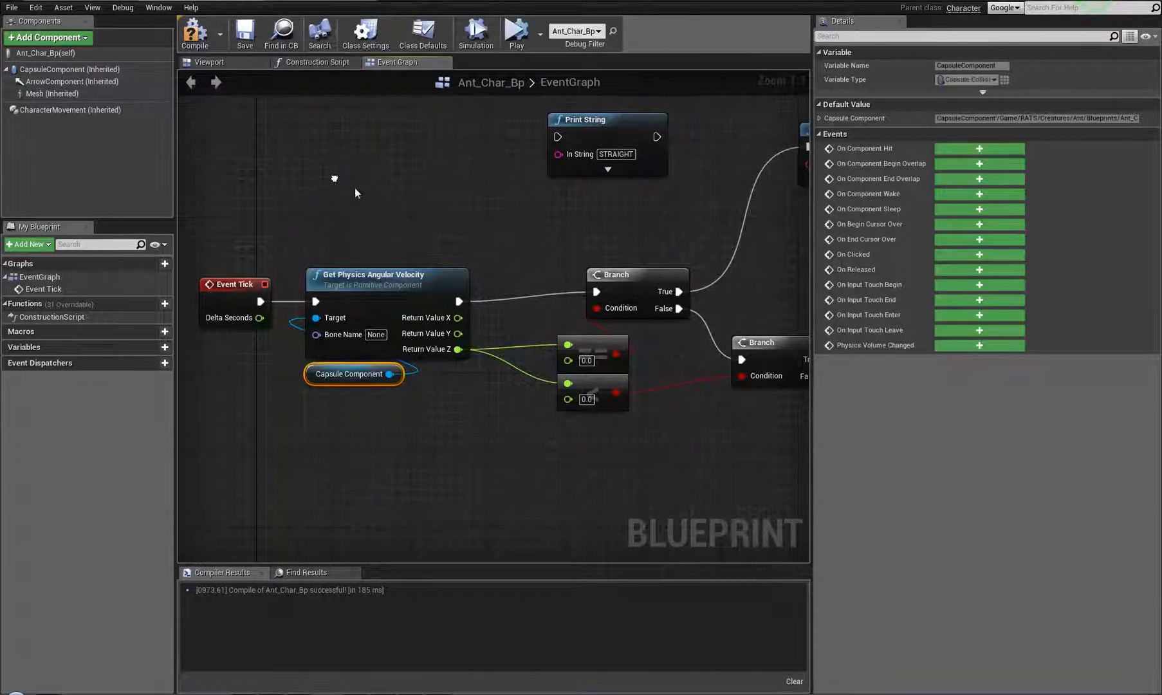
mouse_move(355, 187)
right_mouse_down()
mouse_move(335, 207)
mouse_move(335, 186)
right_mouse_up()
left_click_drag(332, 191, 400, 243)
right_click_drag(405, 231, 427, 411)
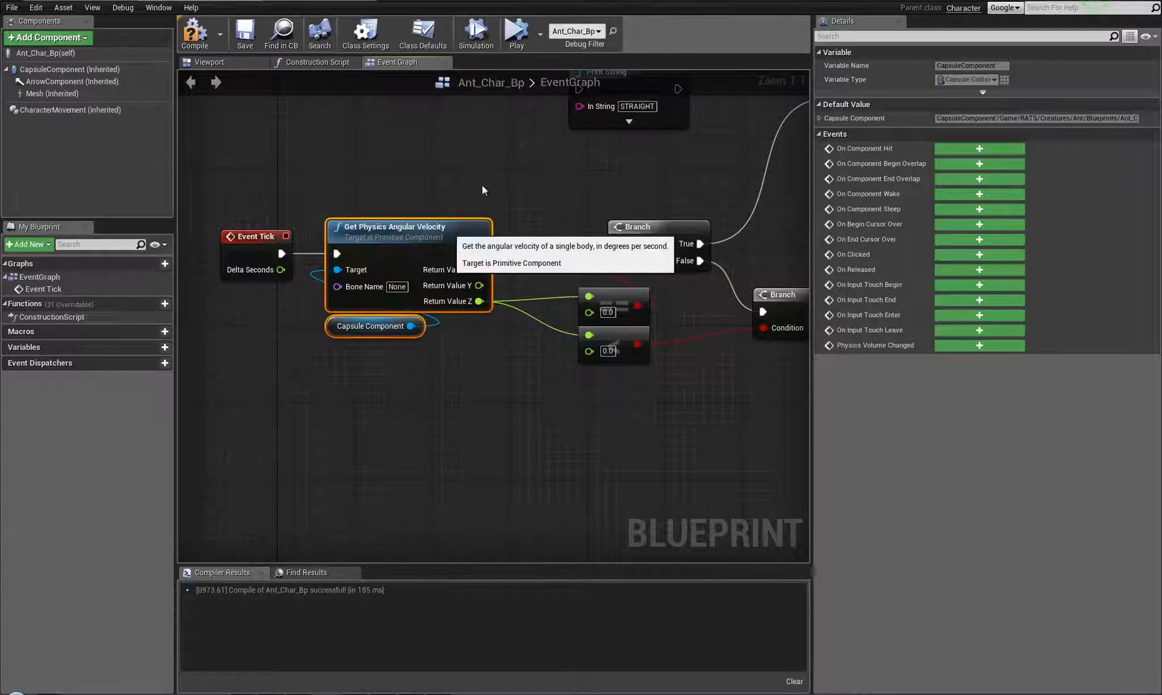
right_click_drag(489, 200, 471, 246)
left_click(213, 50)
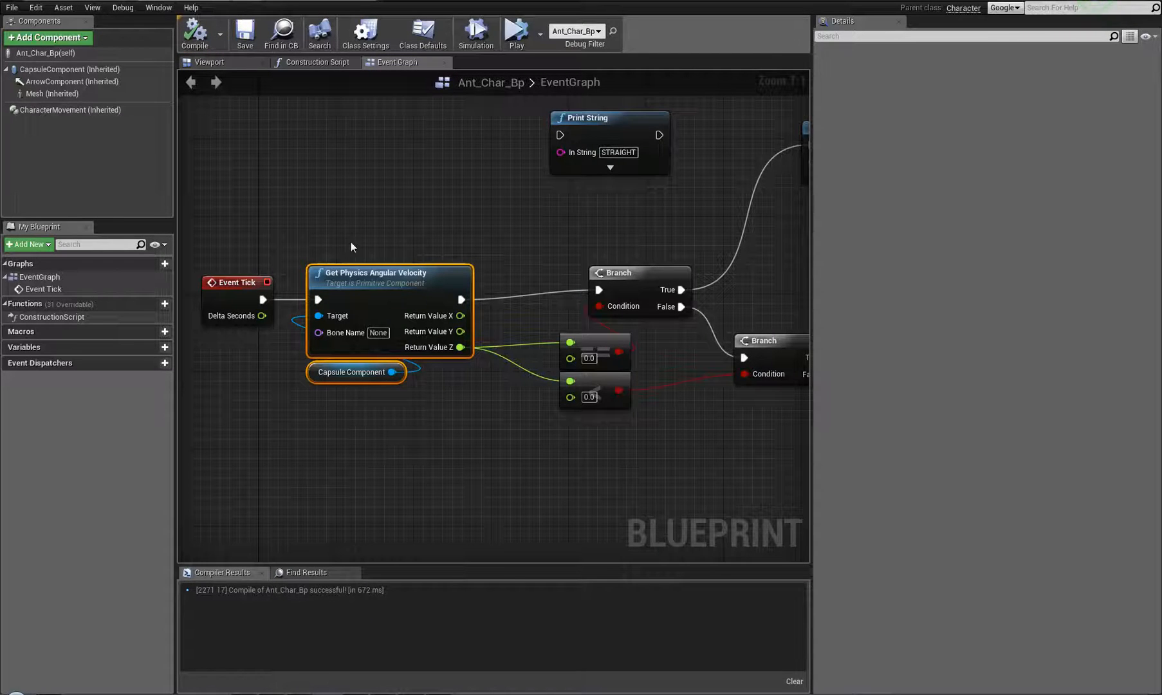
Wire Get Physics Angular Velocity's execution output and Return Value Z into the duplicated Print String, position the conversion node, and compile.
scroll(305, 210, "down", 3)
right_click_drag(396, 283, 442, 299)
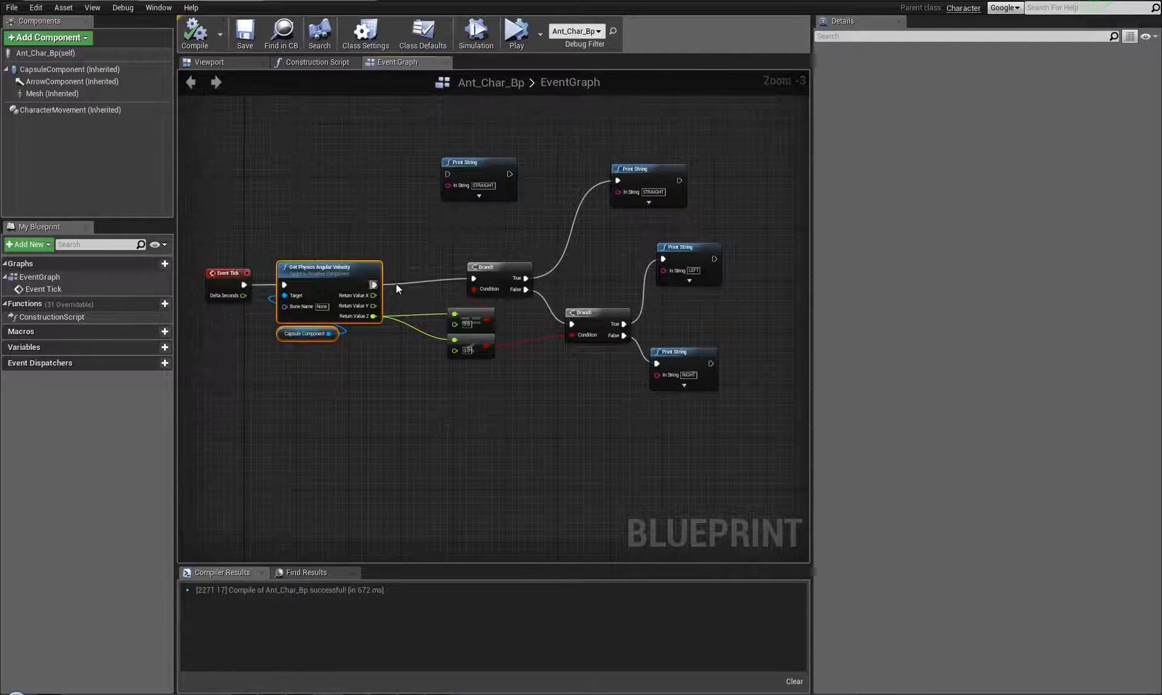
left_click_drag(373, 284, 447, 174)
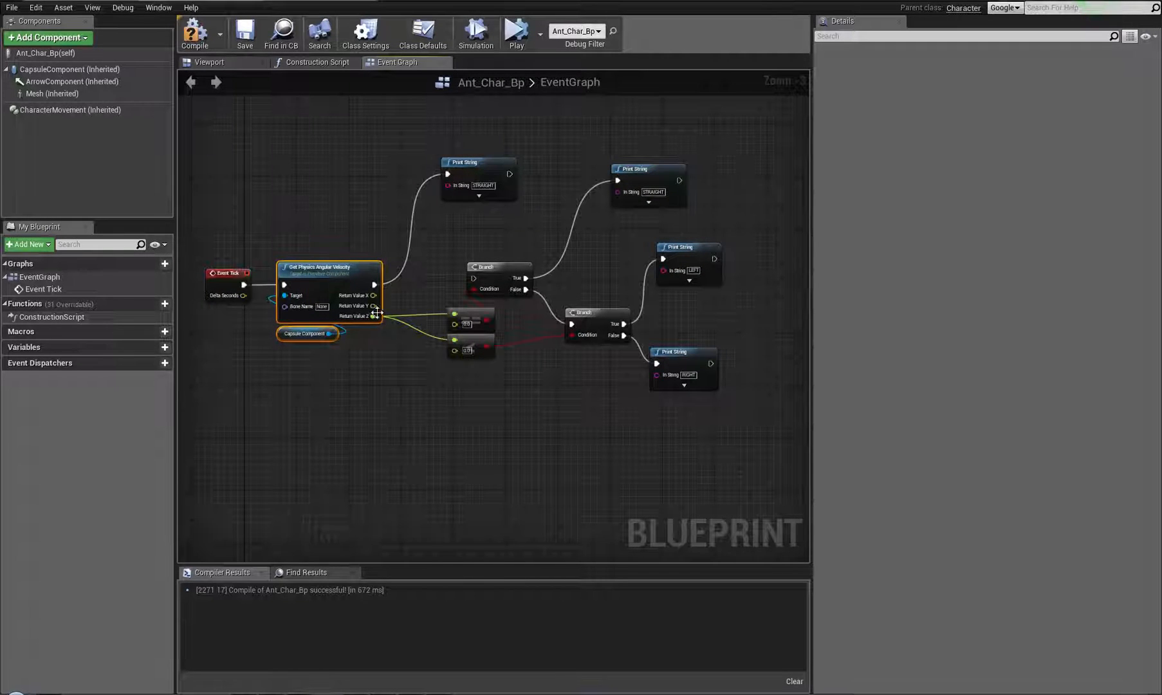
left_click_drag(374, 316, 595, 67)
left_click_drag(385, 221, 493, 132)
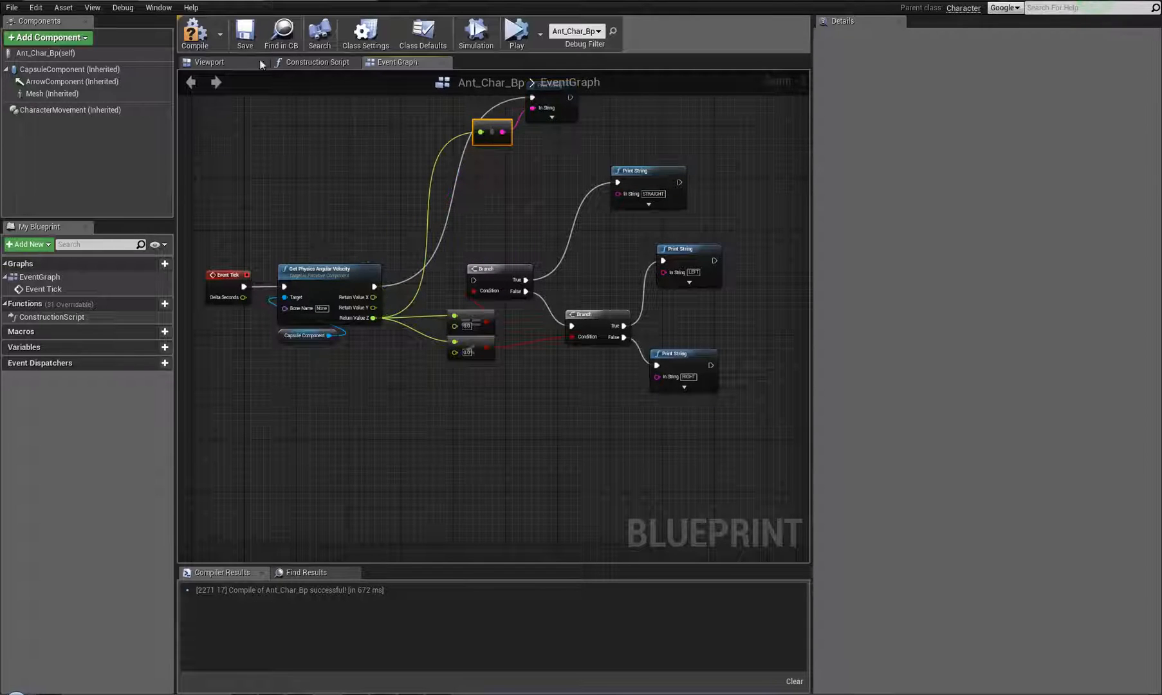
left_click(201, 43)
Switch to the level editor, move the view closer to the ant, run the level, and examine the angular velocity values in the Output Log.
left_click(88, 2)
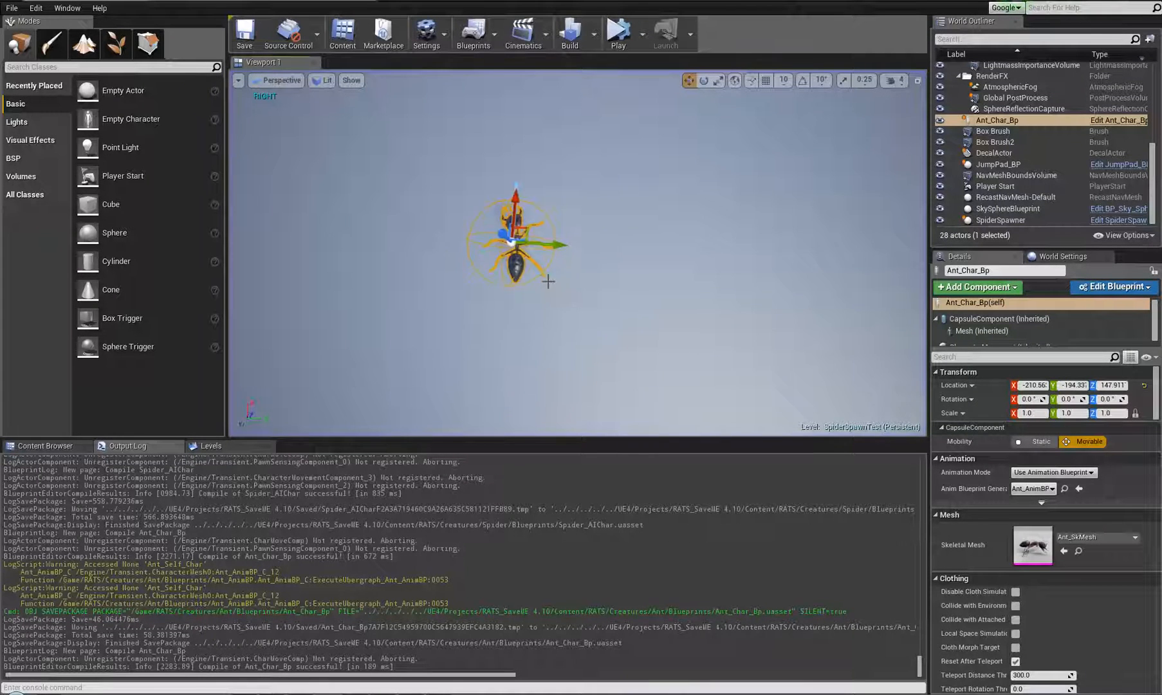
key("w")
mouse_move(540, 262)
right_mouse_down()
mouse_move(524, 258)
mouse_move(539, 261)
right_mouse_up()
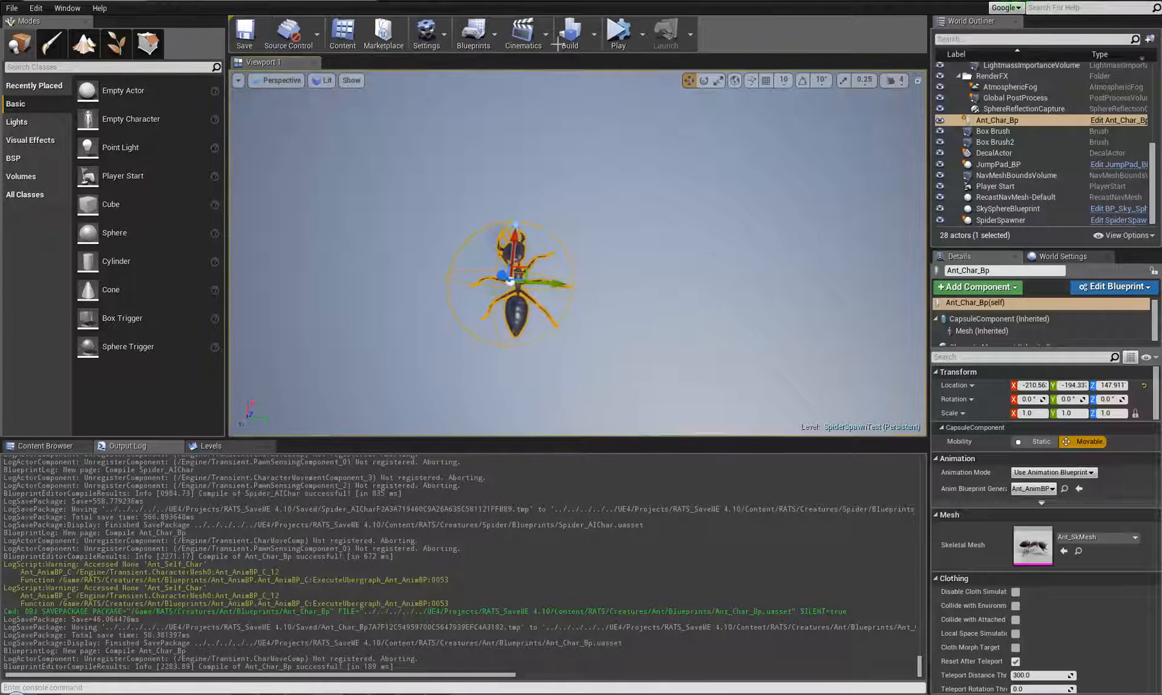
left_click(619, 31)
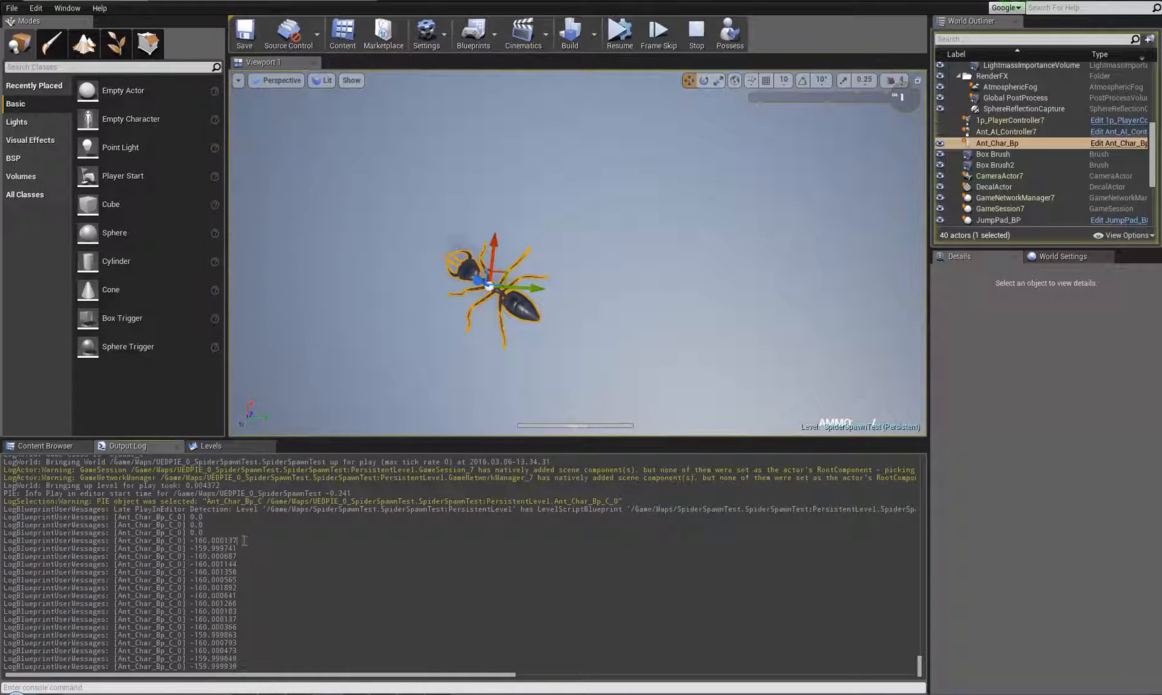
left_click_drag(245, 540, 185, 533)
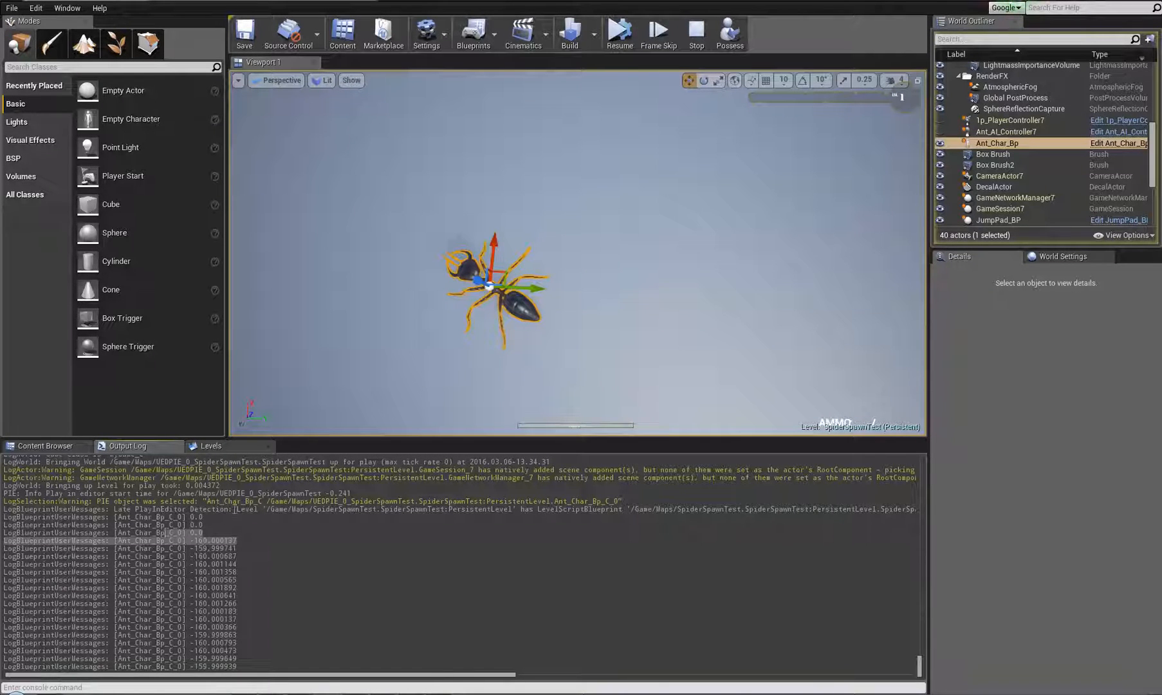
Advance the paused simulation frame by frame until the ant's turn ends, and examine the last logged velocity values.
left_click(656, 37)
left_click(657, 39)
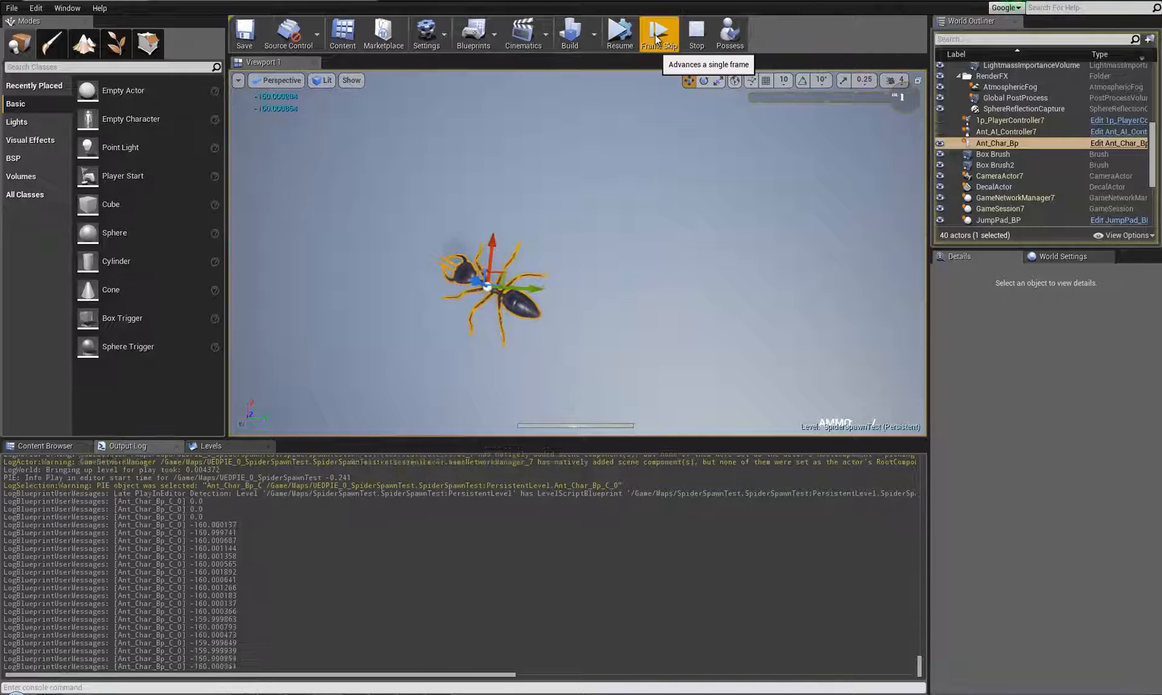
left_click(656, 37)
left_click(656, 38)
left_click(657, 37)
left_click(656, 37)
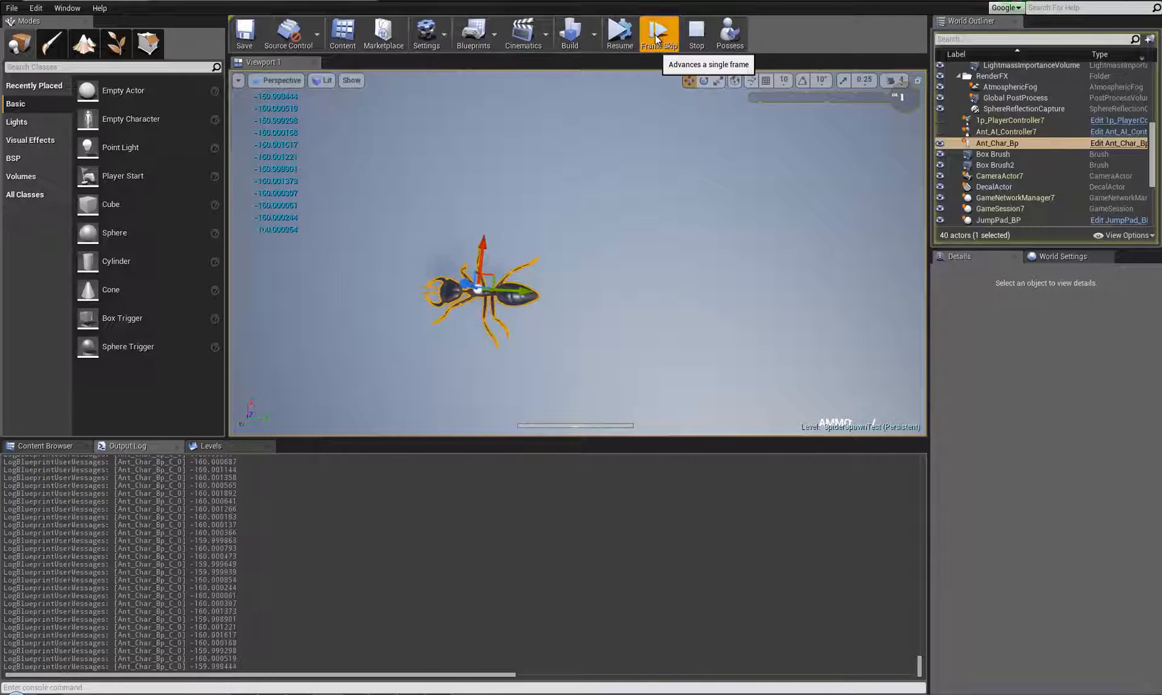
left_click(657, 37)
left_click(657, 37)
left_click(657, 37)
left_click(656, 37)
left_click(656, 37)
left_click(657, 38)
left_click(656, 38)
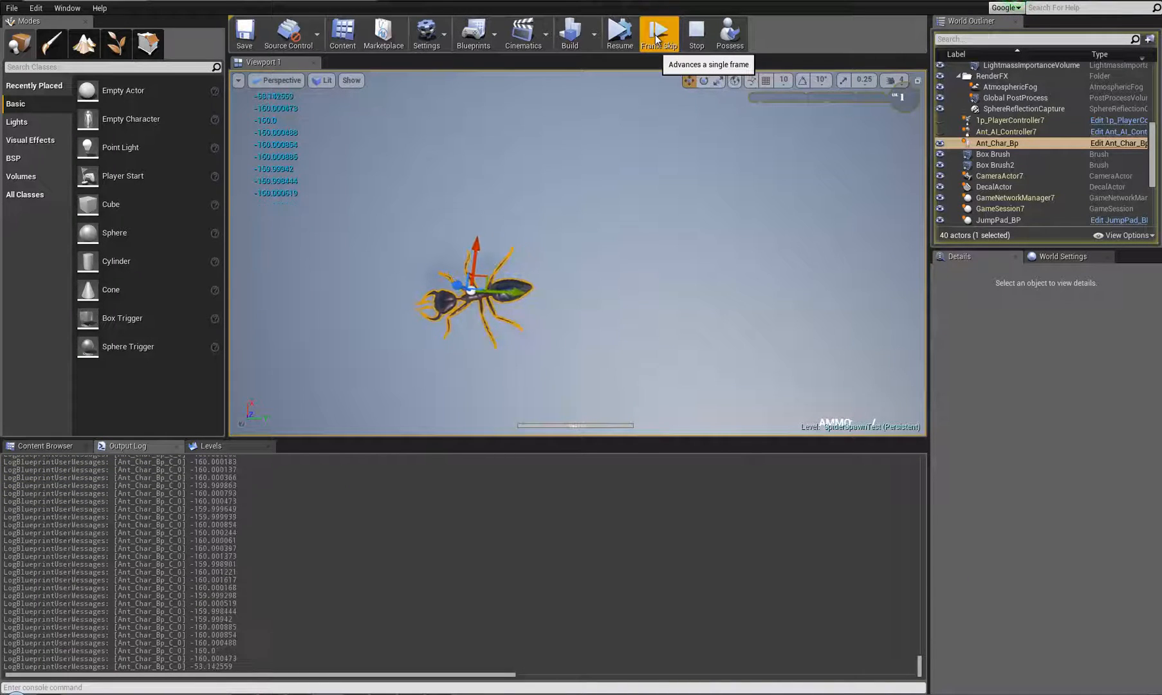
left_click(656, 37)
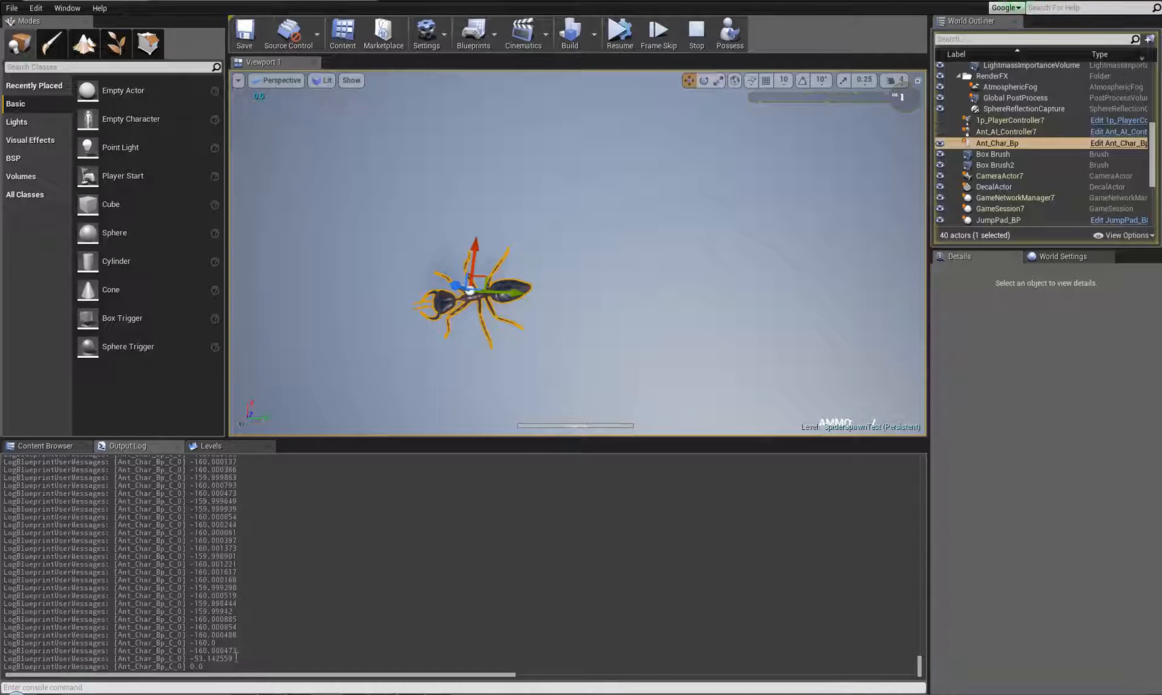
mouse_move(166, 650)
left_mouse_down()
mouse_move(252, 657)
mouse_move(178, 658)
left_mouse_up()
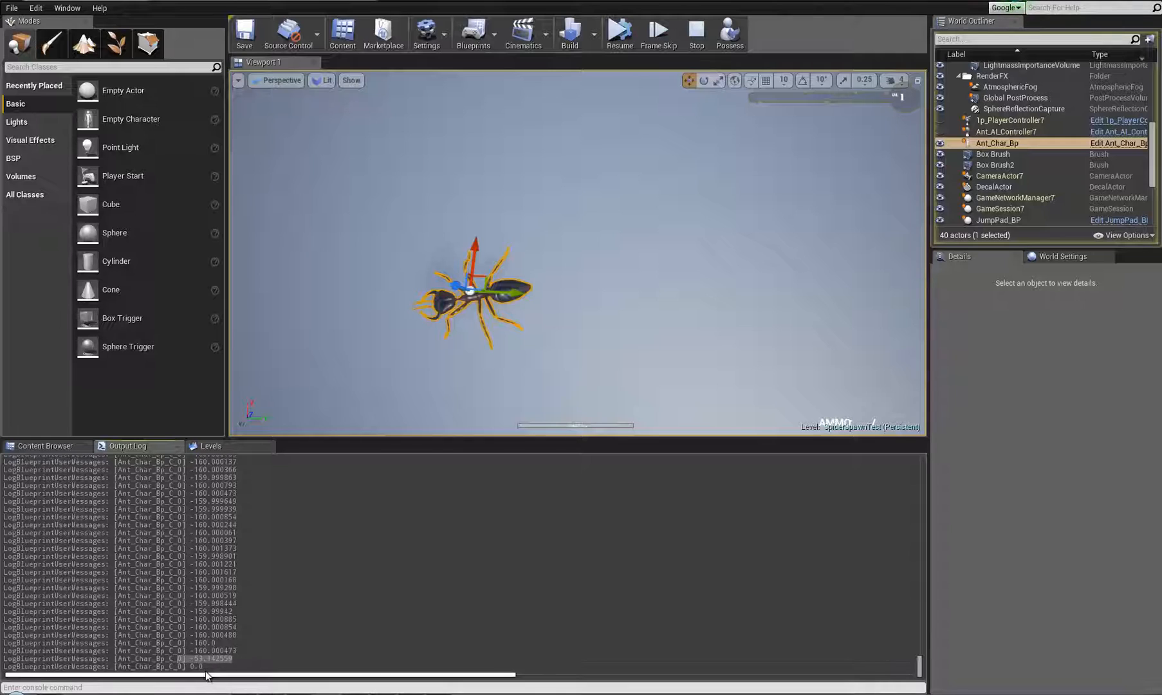
Advance several more single frames past the end of the turn to check the velocity logged while the ant walks straight.
left_click(660, 40)
left_click(660, 39)
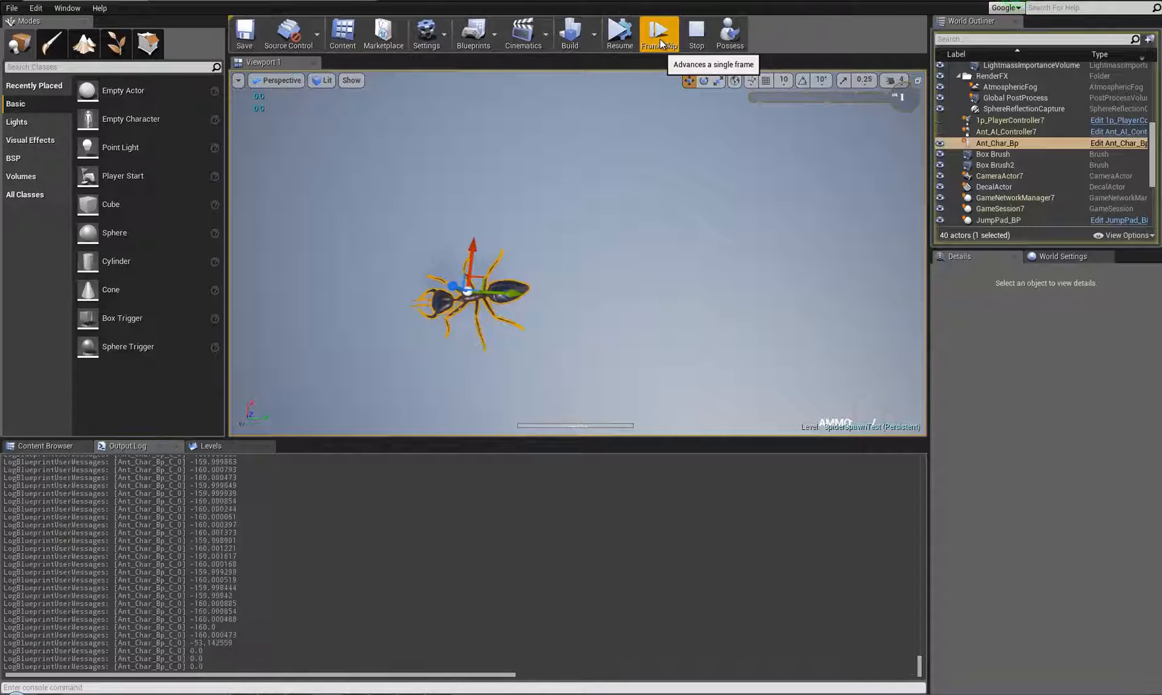
left_click(660, 40)
left_click(660, 40)
left_click(660, 40)
left_click(660, 40)
left_click(660, 40)
left_click(660, 40)
left_click(660, 40)
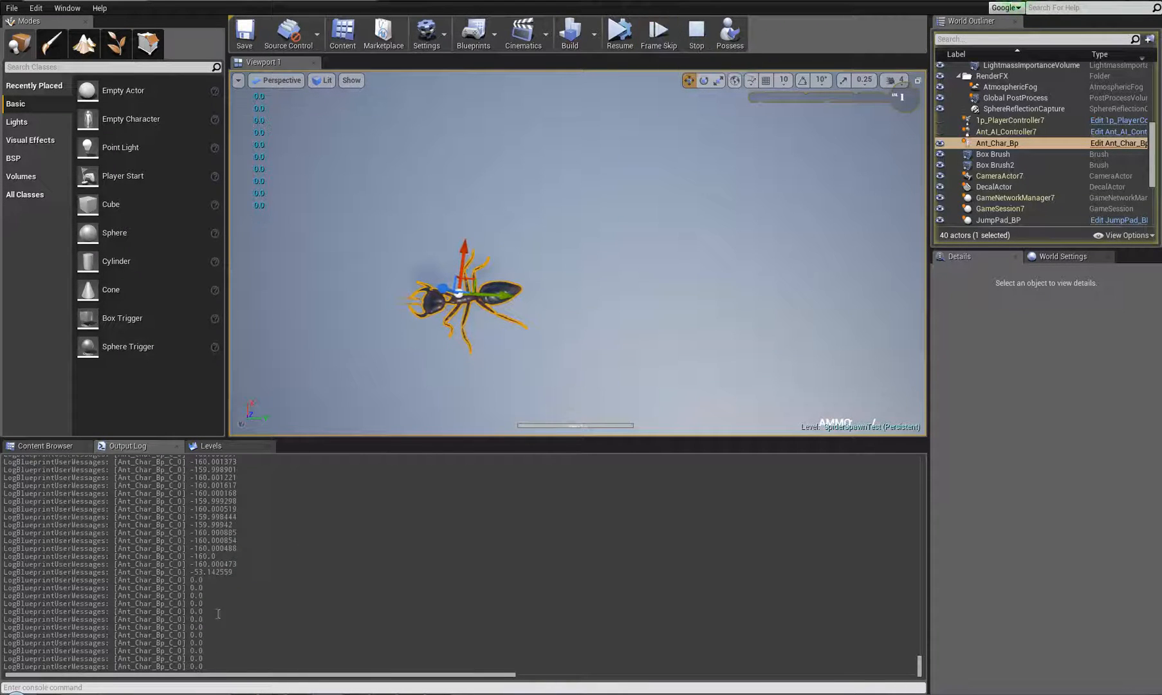
Examine the logged angular velocity values around the end of the ant's turn and at its start in the Output Log.
left_click_drag(233, 581, 169, 564)
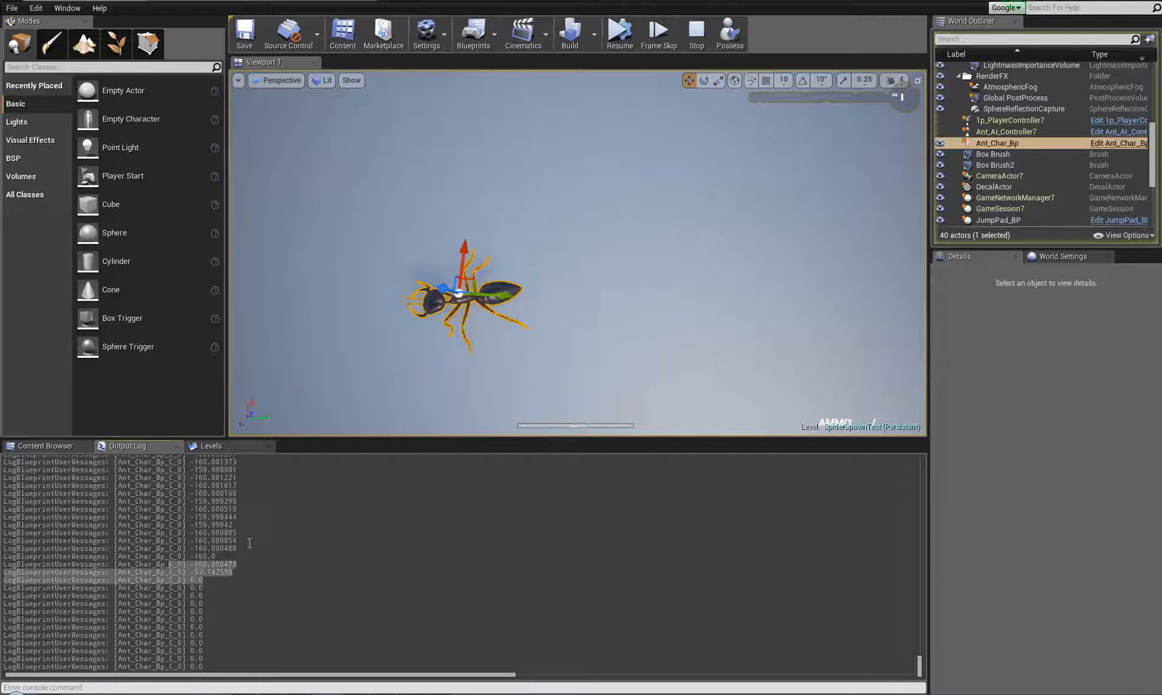
scroll(247, 542, "up", 4)
scroll(233, 535, "up", 5)
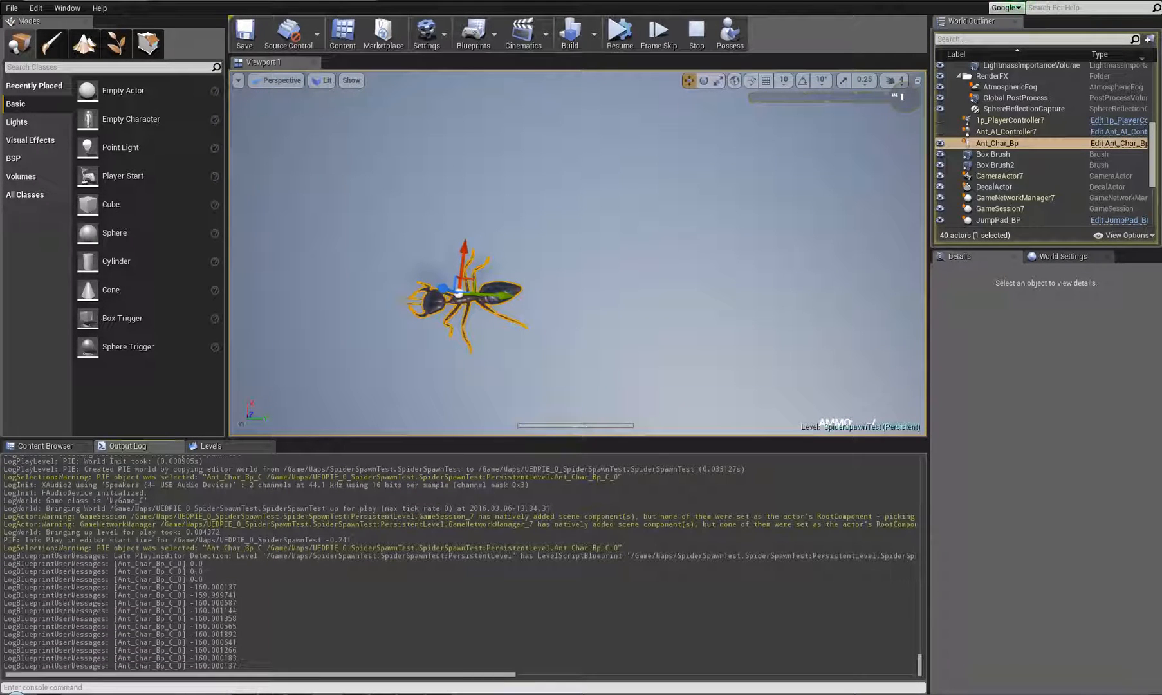
left_click_drag(190, 577, 215, 583)
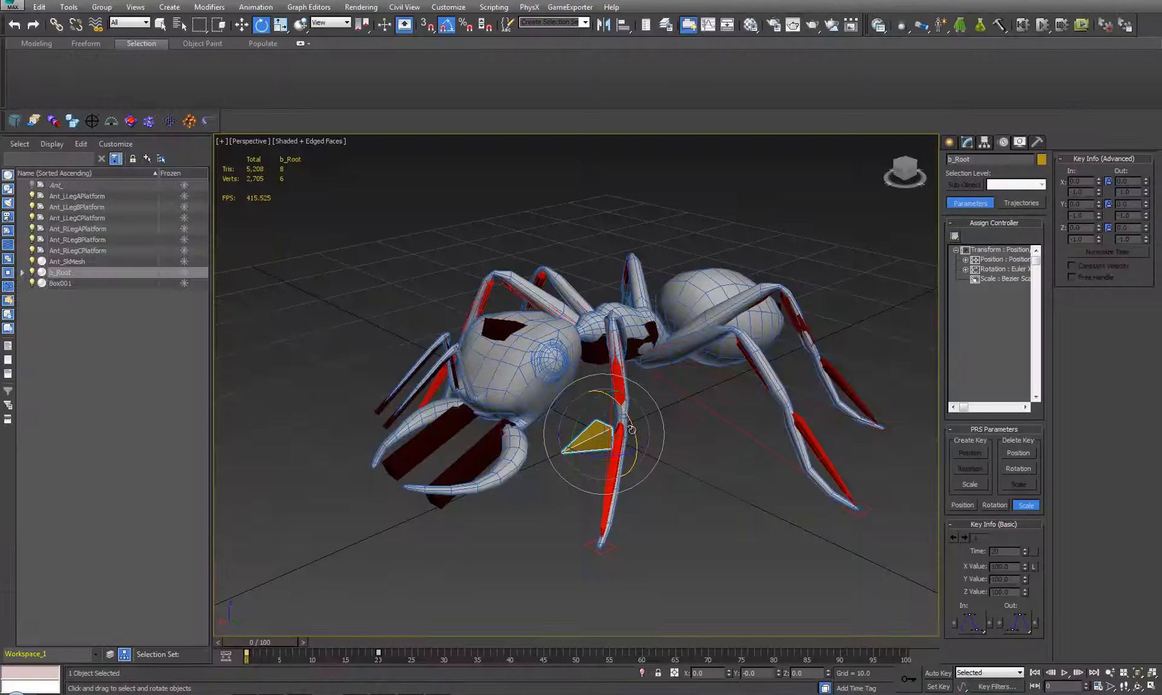
Switch to 3ds Max, clear the keys of Ant_LLegBPlatform around frames 10 to 20, and scrub the turn-in-place animation.
mouse_move(264, 641)
left_mouse_down()
mouse_move(384, 642)
mouse_move(261, 642)
left_mouse_up()
key("e")
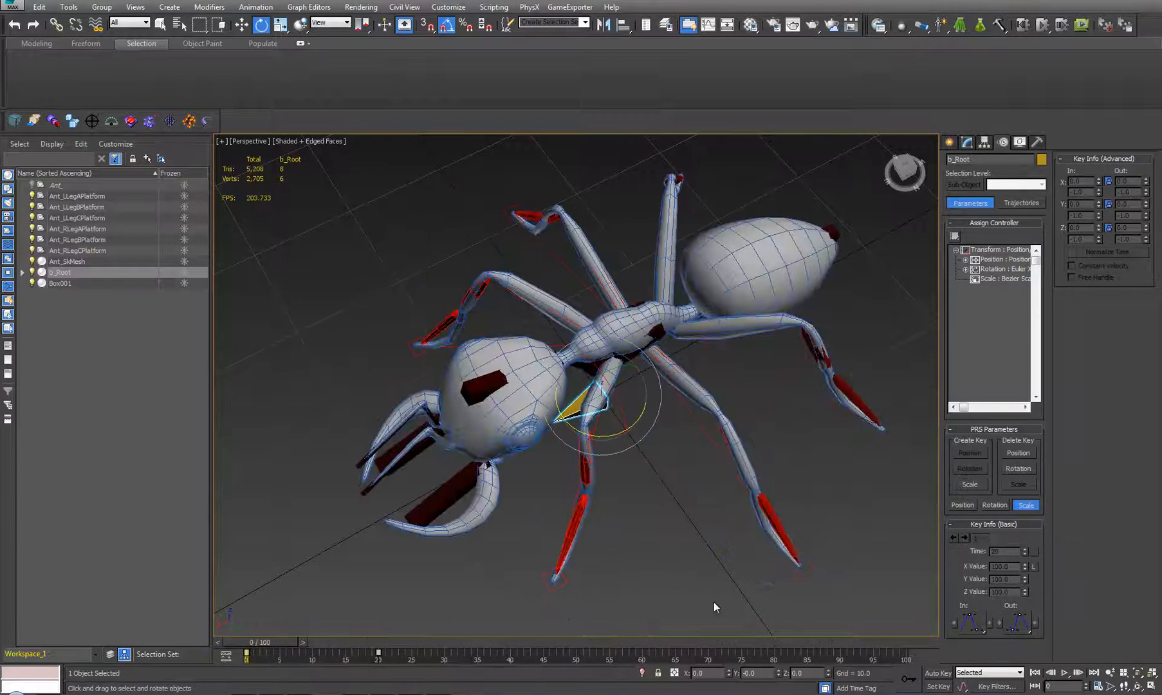
left_click(811, 567)
middle_click_drag(808, 567, 566, 529, "alt")
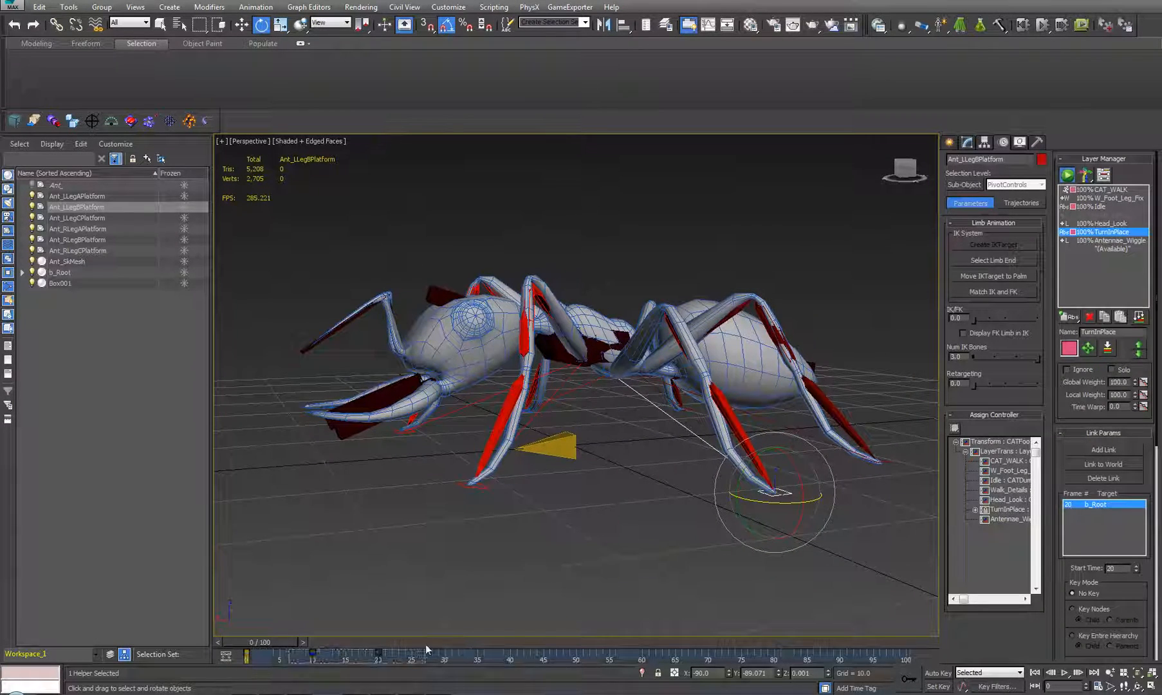
left_click_drag(312, 652, 380, 651)
mouse_move(277, 642)
left_mouse_down()
mouse_move(377, 637)
mouse_move(361, 641)
mouse_move(274, 639)
mouse_move(414, 619)
mouse_move(285, 625)
left_mouse_up()
key("e")
Examine from several angles how the left middle foot follows the root while scrubbing through the turn.
middle_click_drag(433, 490, 603, 490, "alt")
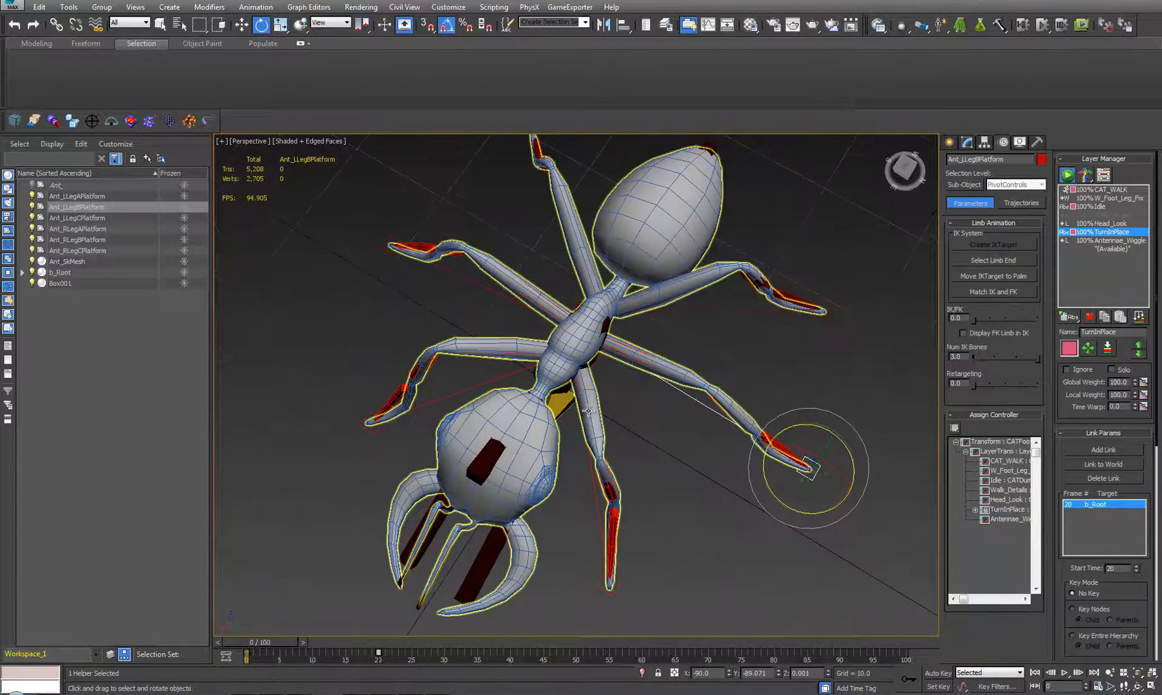
middle_click_drag(740, 498, 691, 499, "alt")
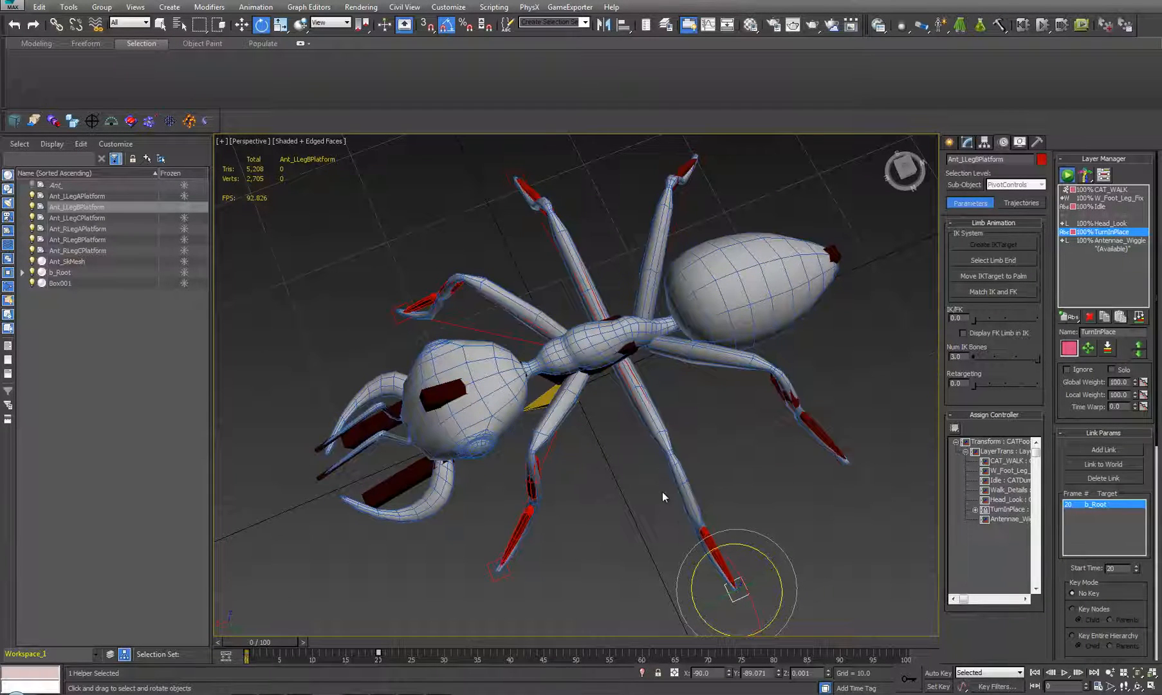
middle_click_drag(647, 456, 527, 536, "alt")
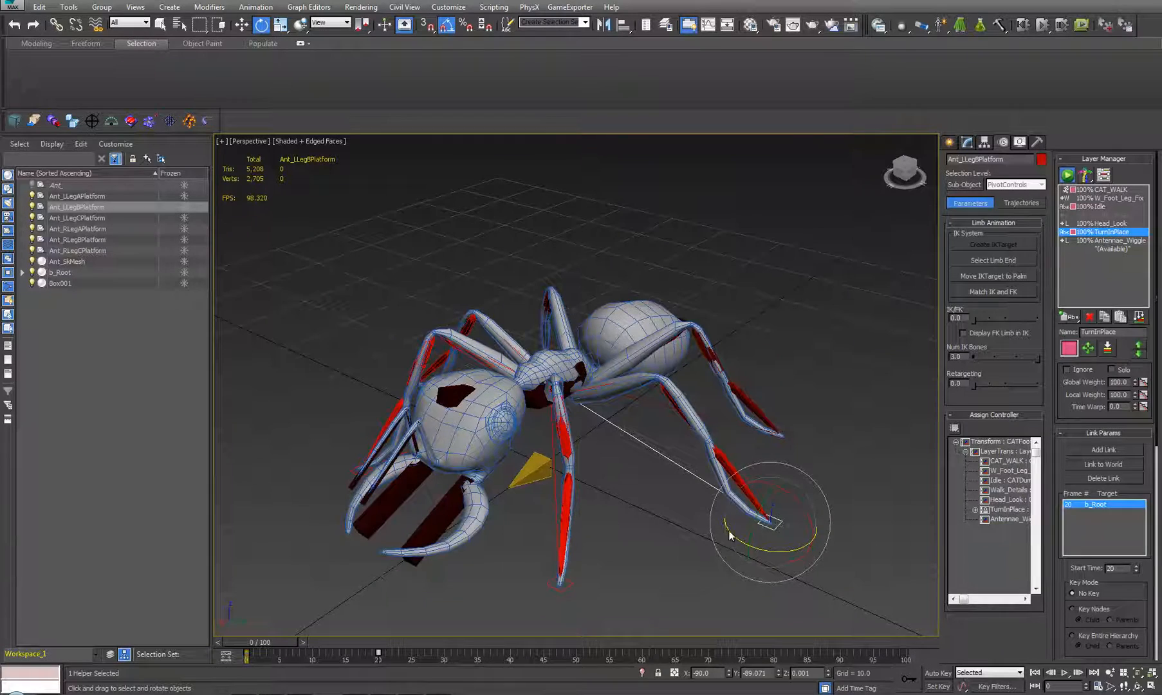
middle_click_drag(684, 498, 676, 577, "alt")
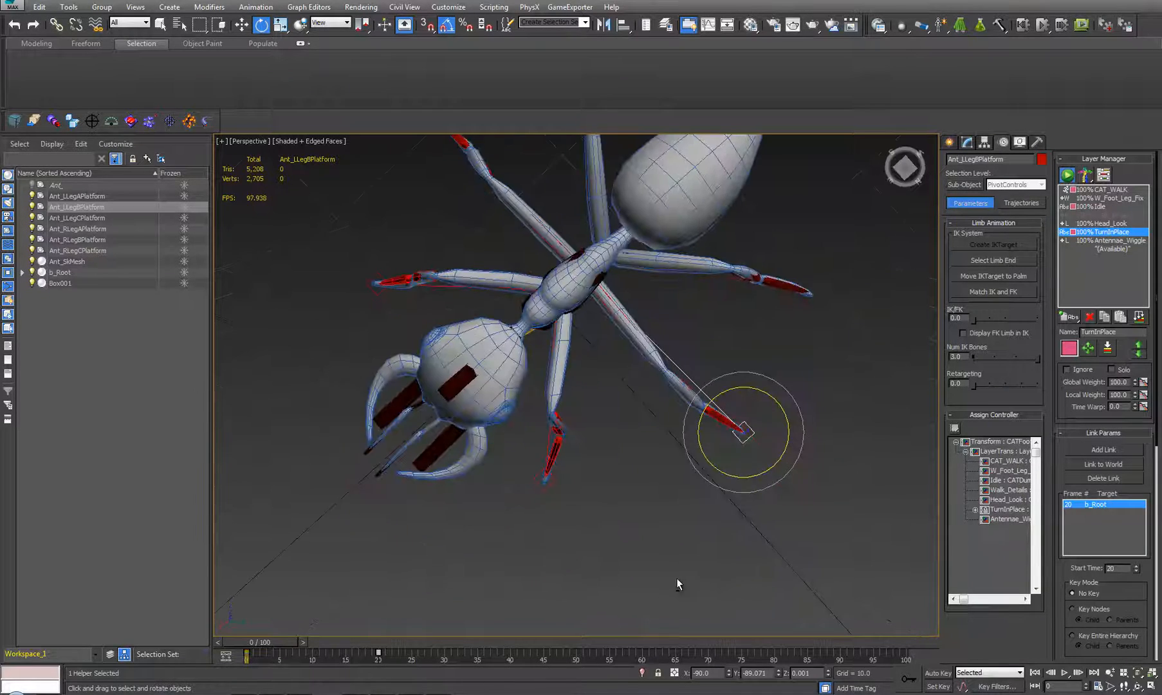
middle_click_drag(588, 478, 547, 483, "alt")
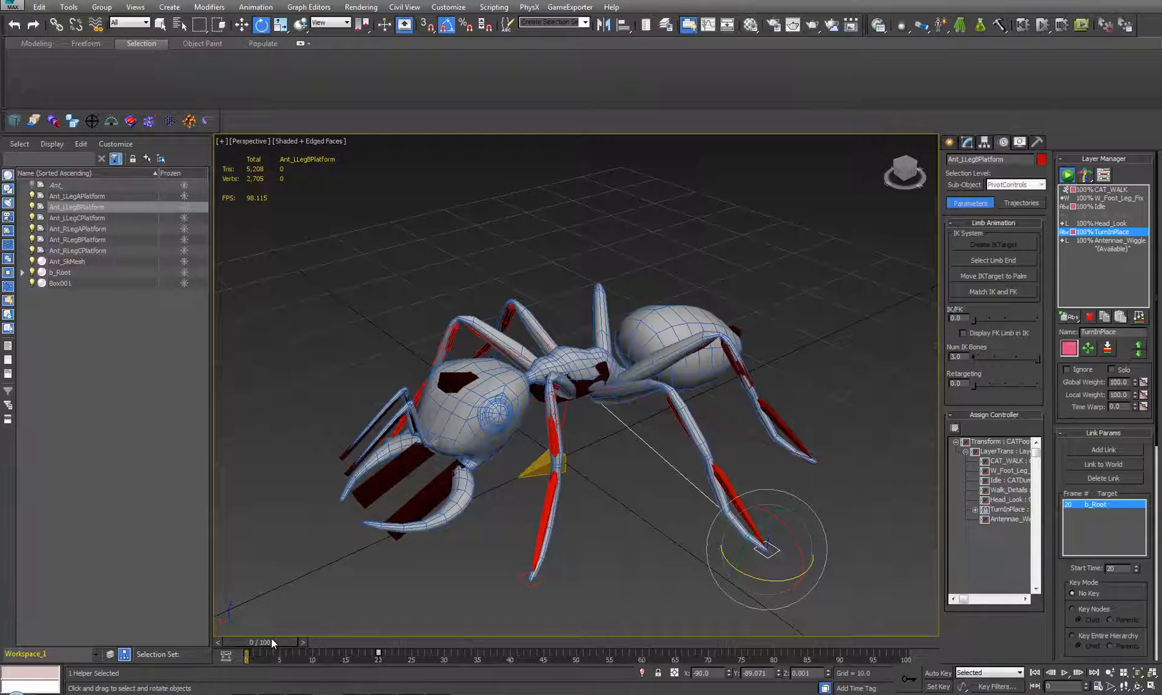
left_click_drag(271, 639, 236, 645)
key("e")
middle_click_drag(444, 534, 488, 506, "alt")
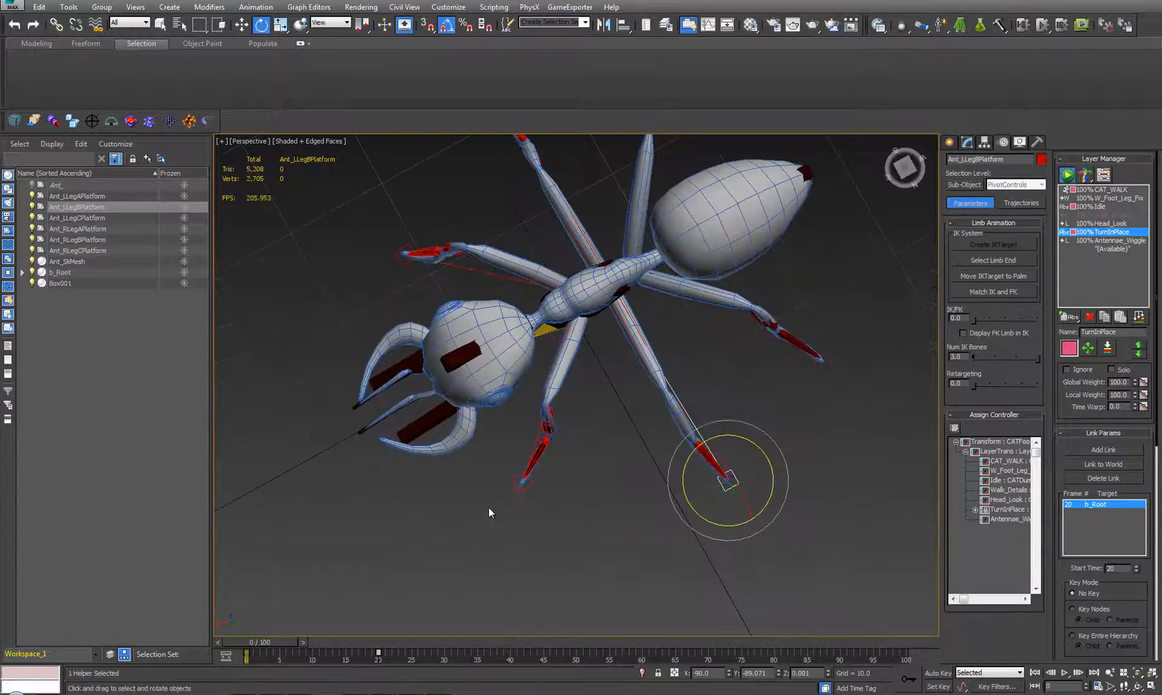
In the top view, create a box about 0.8 long, 1.1 wide and 1.1 high beside the left middle foot.
key("t")
scroll(573, 345, "up", 10)
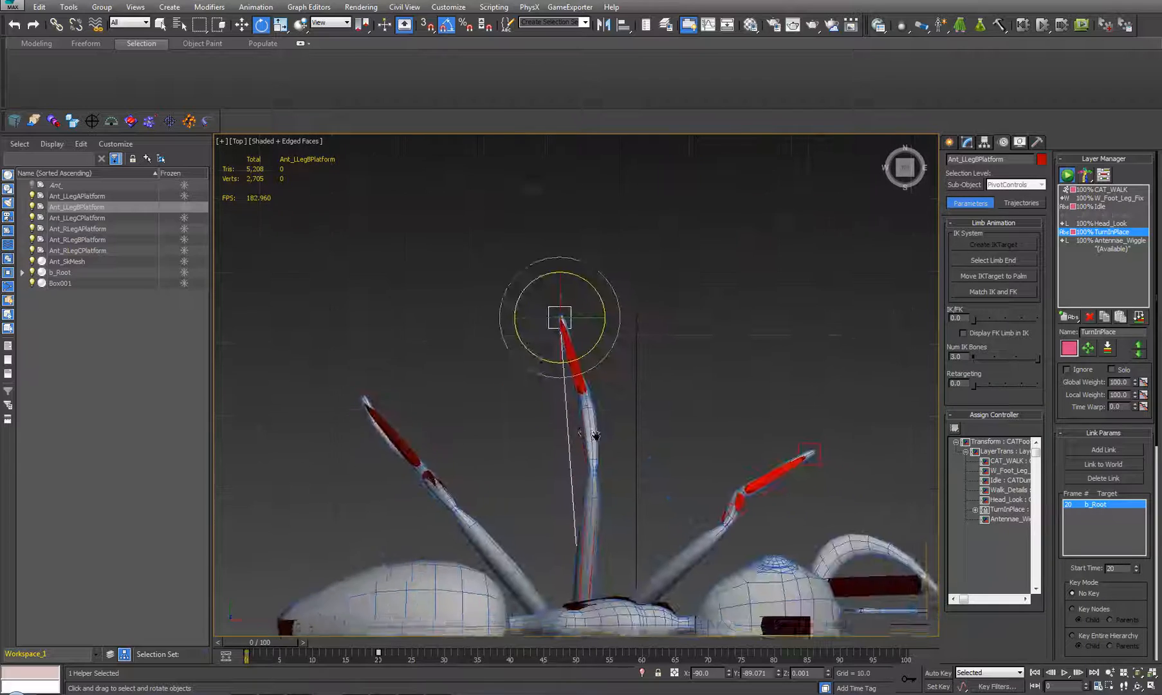
scroll(573, 344, "down", 2)
mouse_move(281, 639)
left_mouse_down()
mouse_move(420, 636)
mouse_move(290, 637)
left_mouse_up()
key("e")
left_click(950, 142)
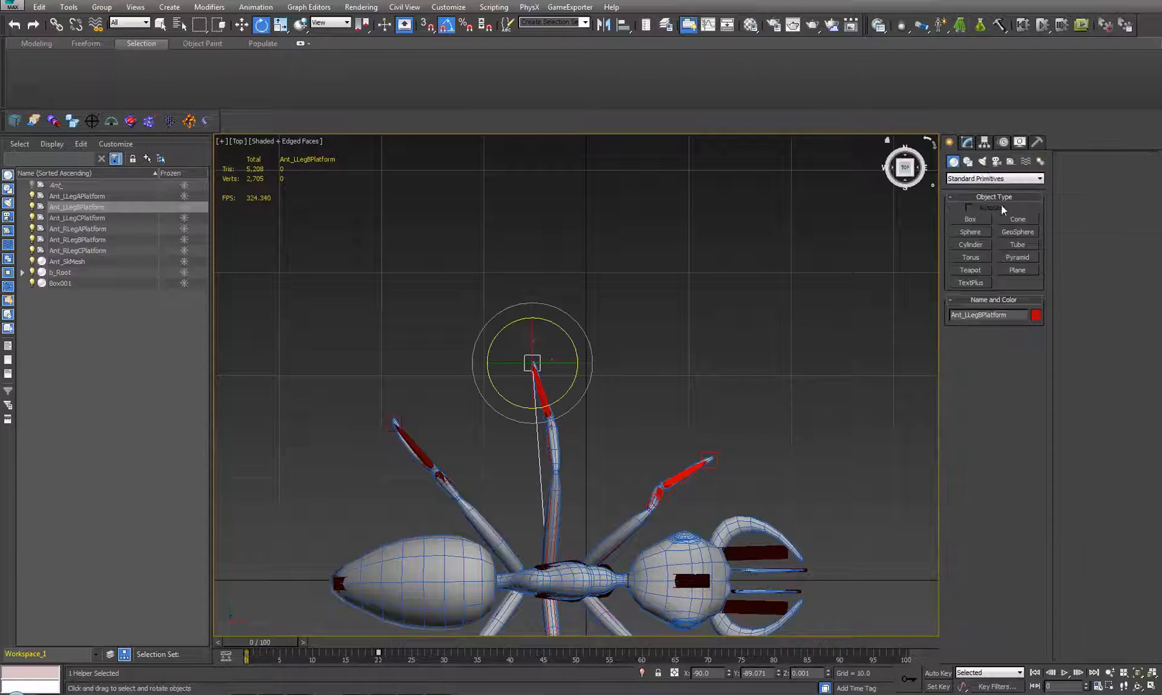
left_click(971, 219)
left_click_drag(662, 364, 665, 366)
left_click(669, 365)
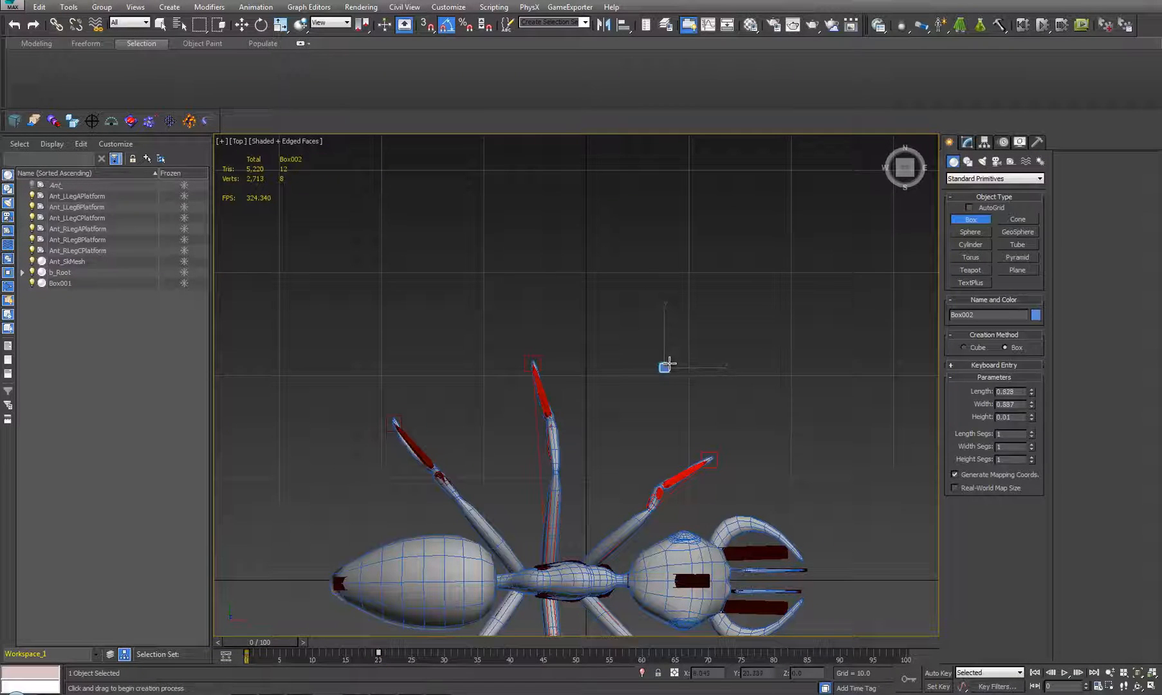
left_click(669, 357)
Align the box's pivot to the pivot of Ant_LLegBPlatform at frame 0.
key("alt+a")
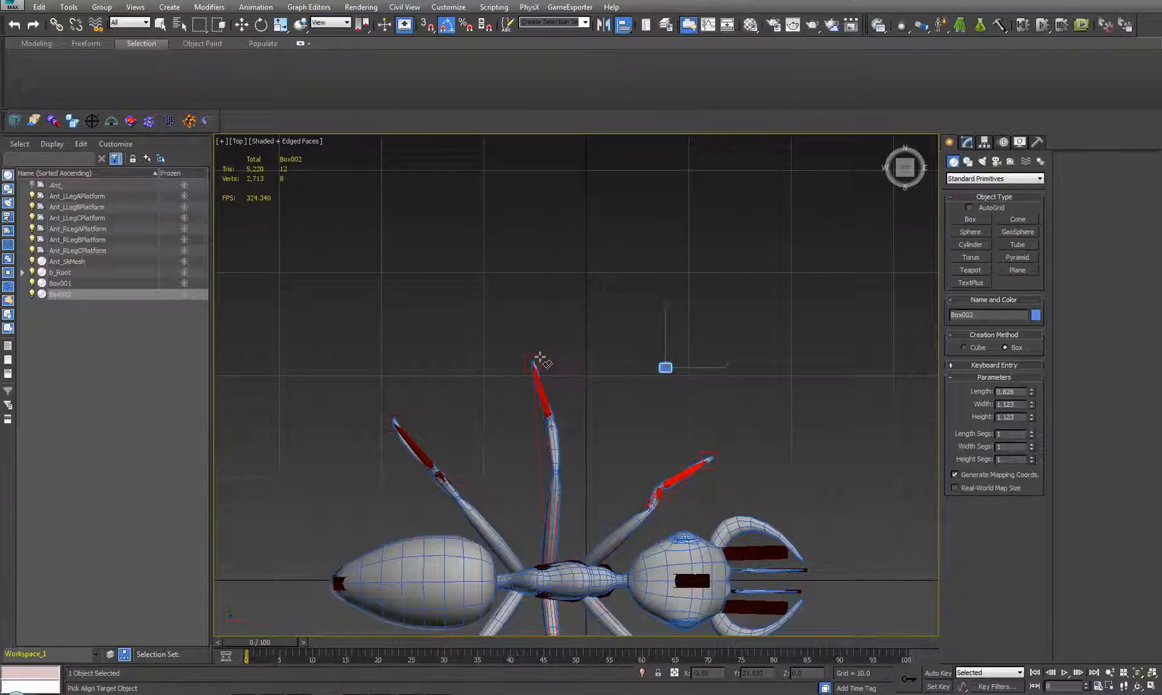
left_click(539, 358)
left_click(577, 444)
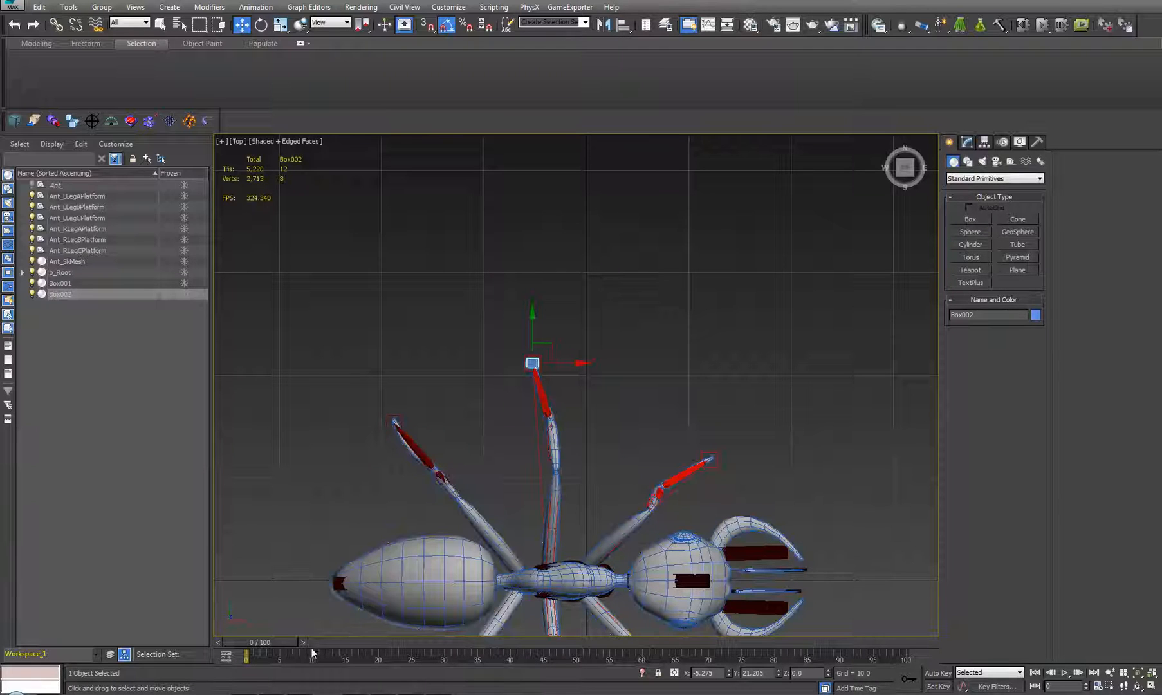
Using Auto Key, align the box's pivot to Ant_LLegCPlatform at frame 20.
left_click(938, 672)
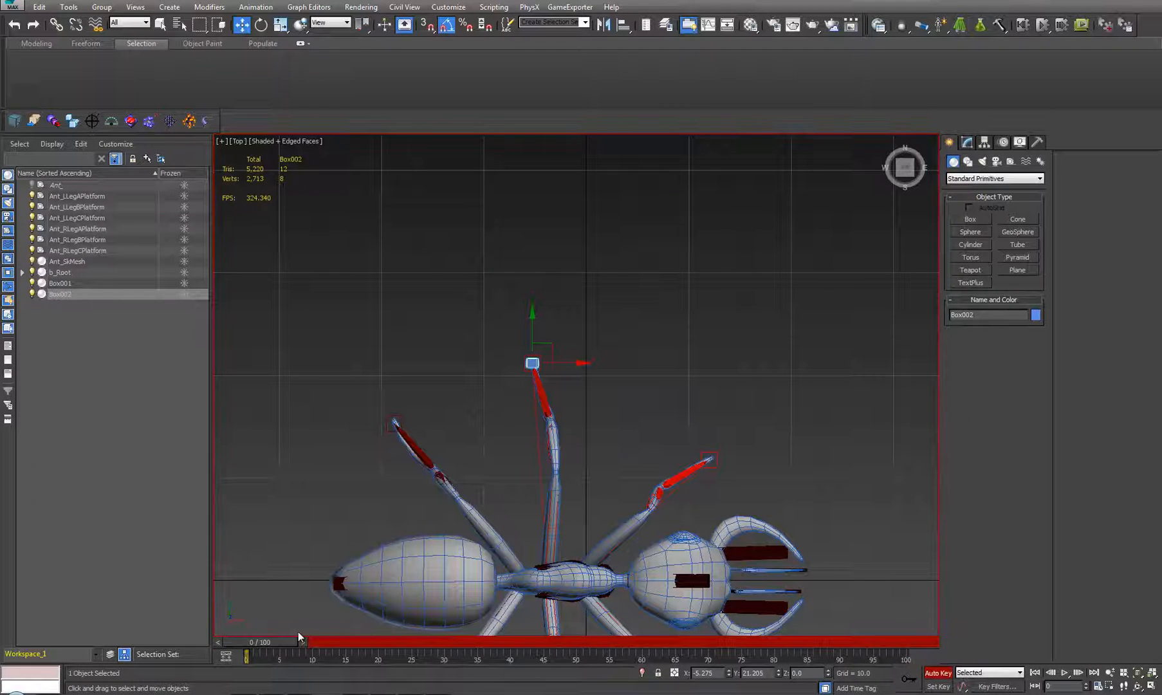
left_click_drag(280, 637, 408, 648)
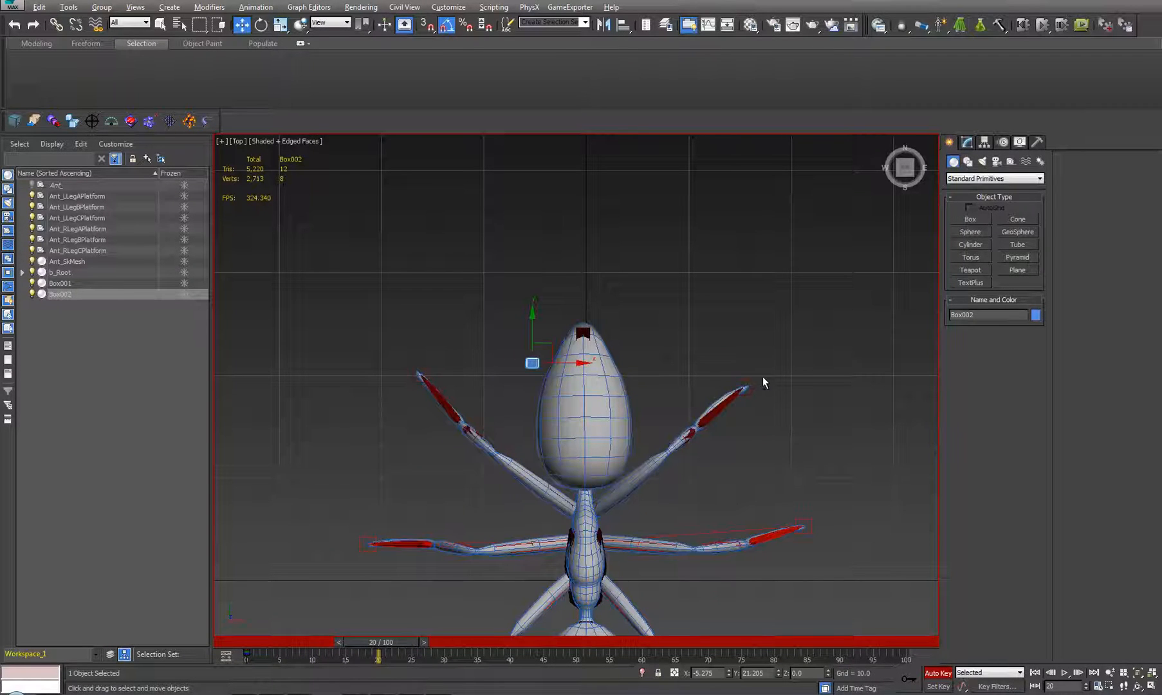
key("alt+a")
left_click(744, 384)
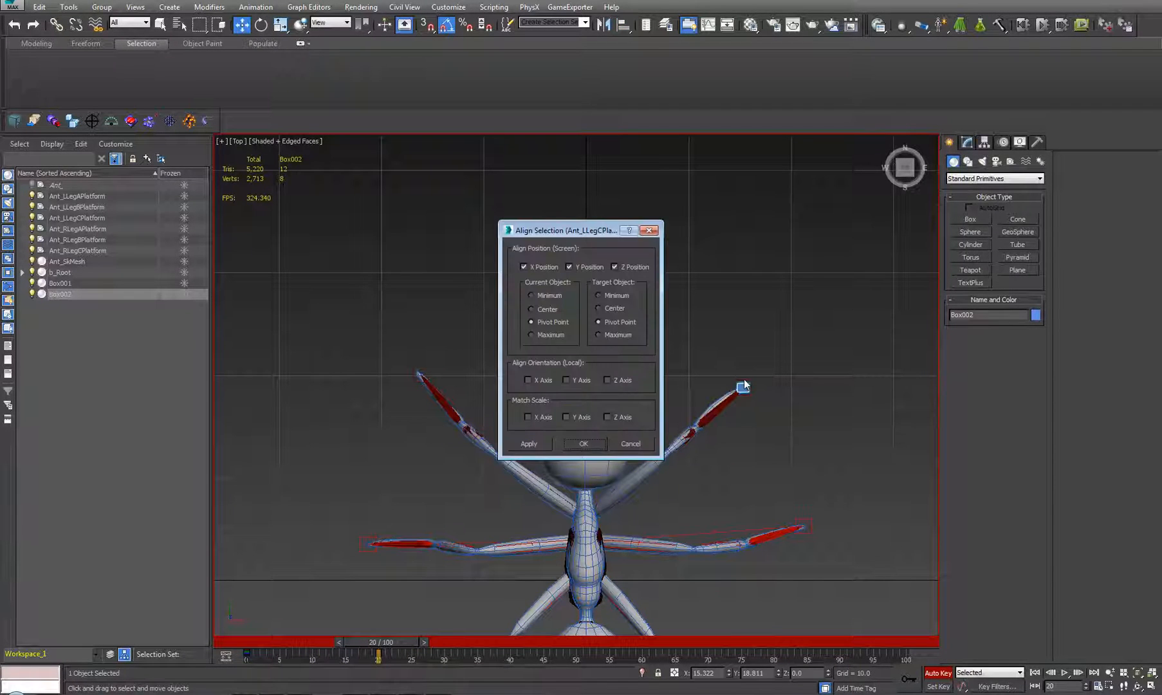
left_click(579, 442)
left_click(934, 673)
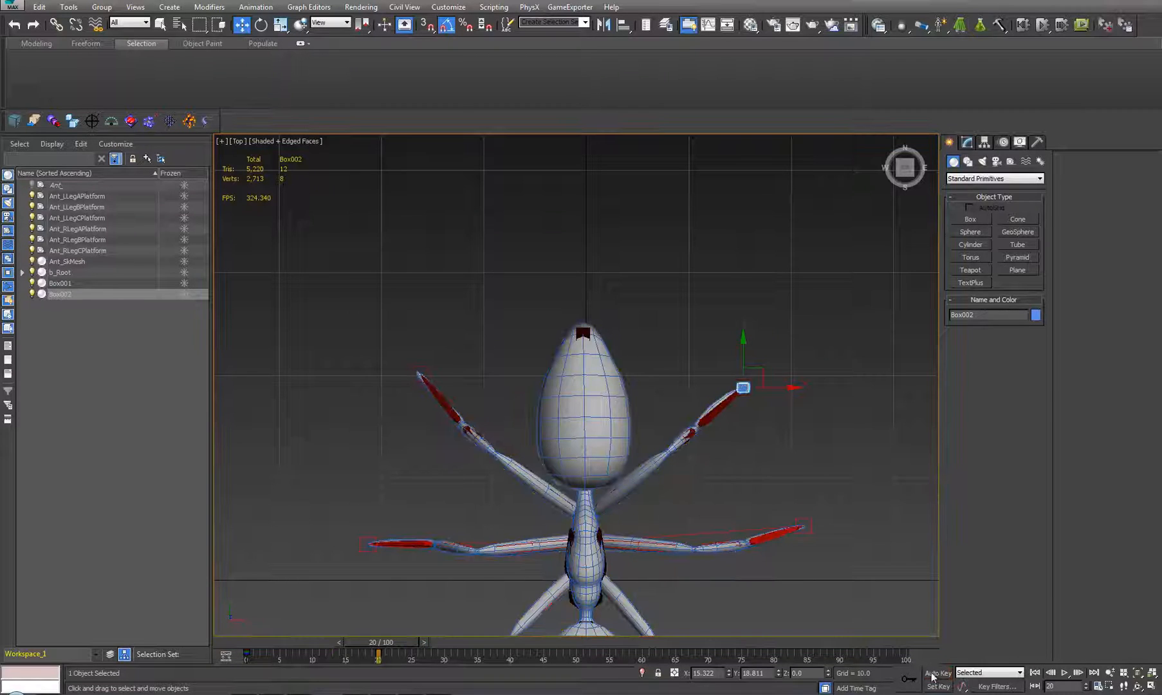
Realign the box to Ant_LLegBPlatform at frame 20 and scrub back to frame 0 to check its path.
mouse_move(389, 642)
left_mouse_down()
mouse_move(320, 624)
mouse_move(357, 624)
mouse_move(235, 612)
mouse_move(415, 623)
mouse_move(401, 639)
left_mouse_up()
key("w")
key("alt+a")
left_click(810, 521)
left_click(587, 444)
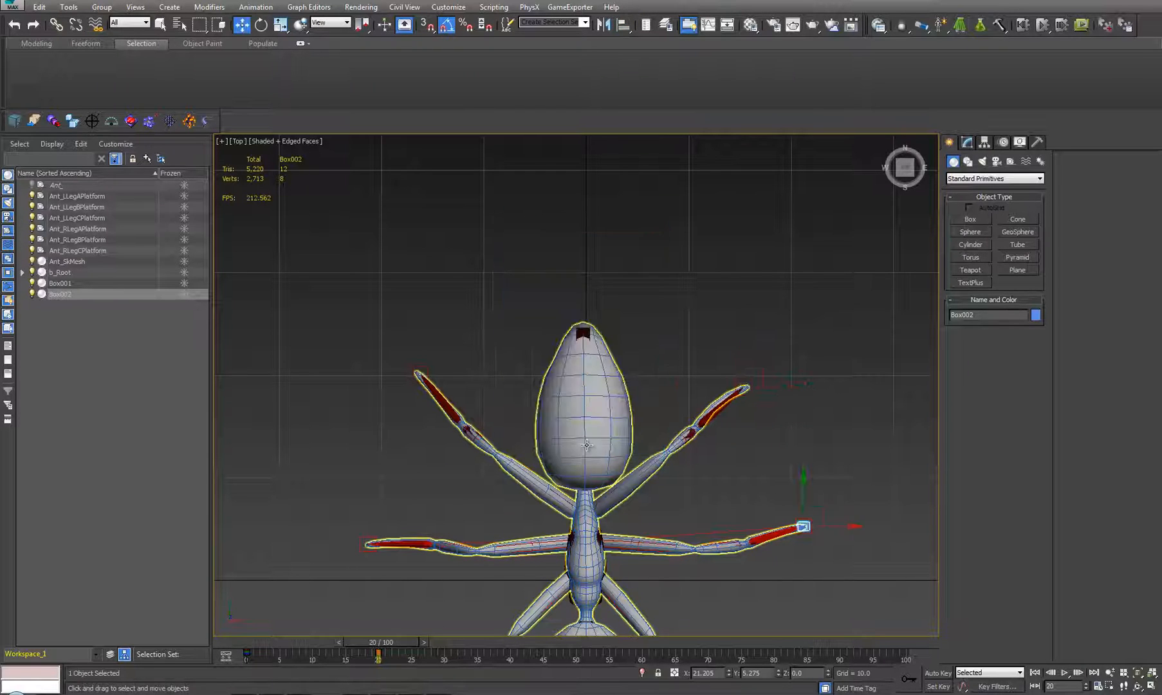
left_click_drag(401, 642, 253, 616)
key("w")
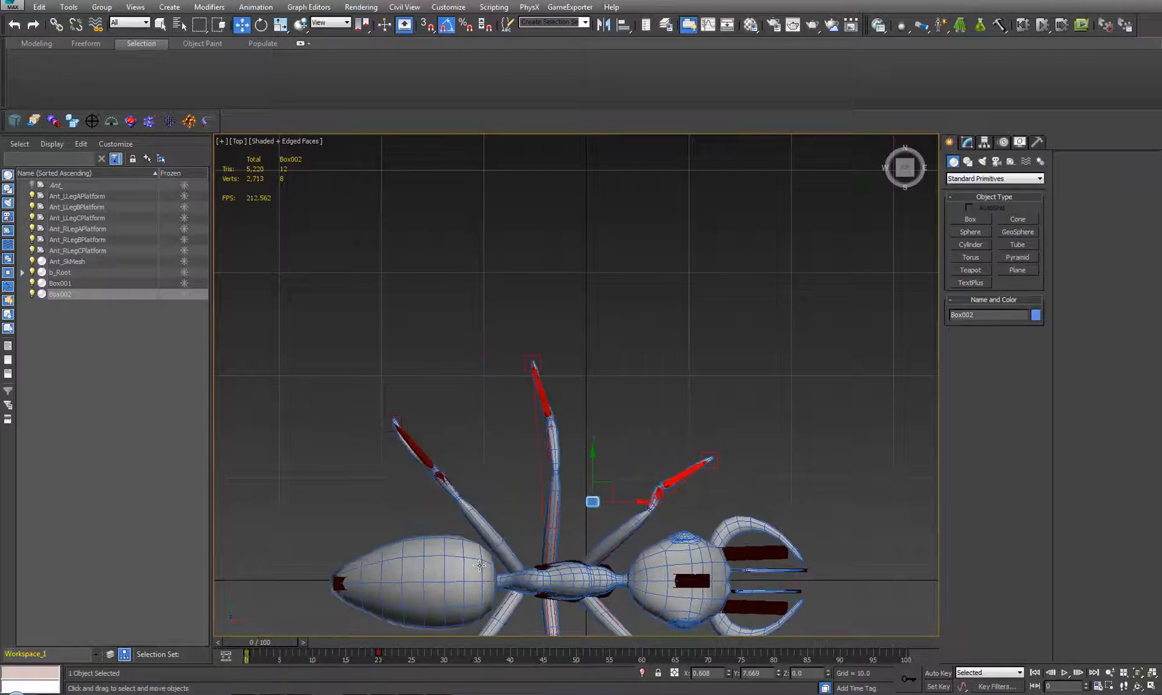
Using Auto Key, align the box to Ant_LLegBPlatform at frame 0 and scrub to compare its path with the foot's.
left_click(938, 673)
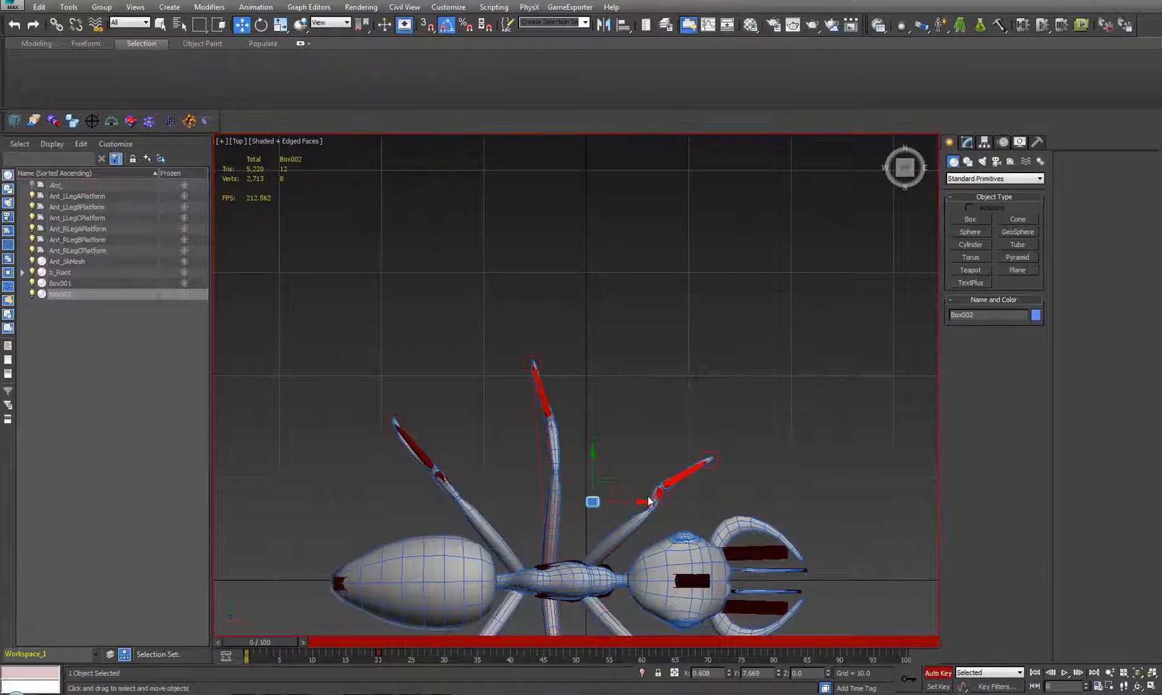
key("alt+a")
left_click(540, 360)
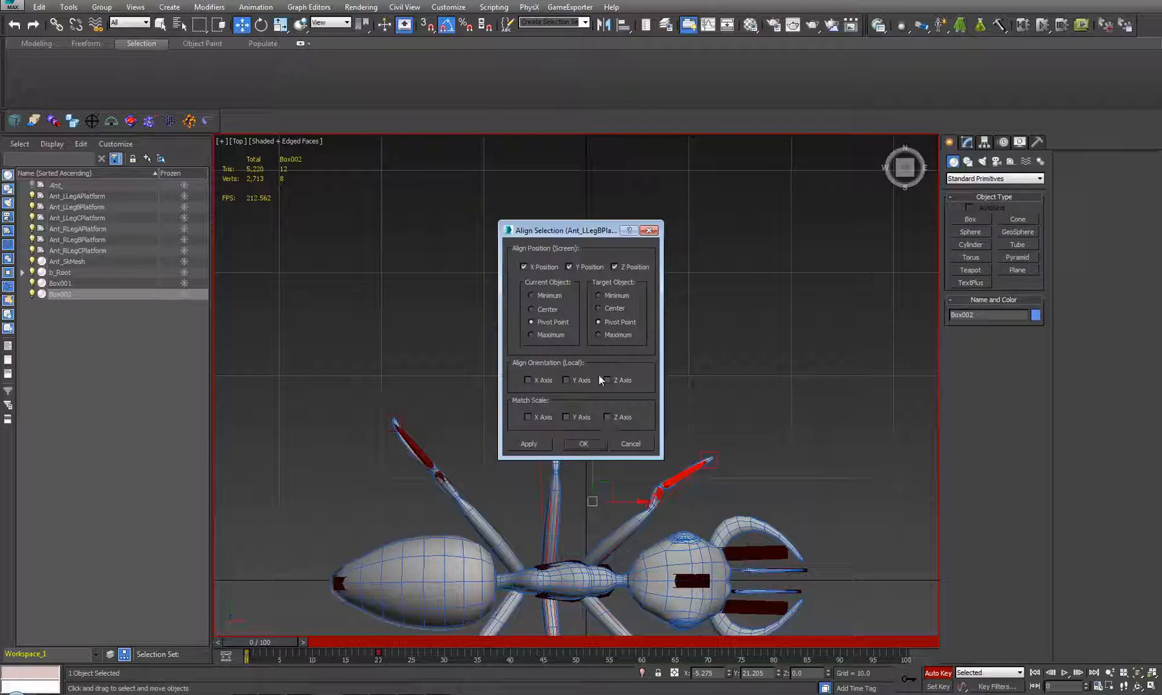
left_click(581, 444)
left_click_drag(260, 644, 338, 612)
key("w")
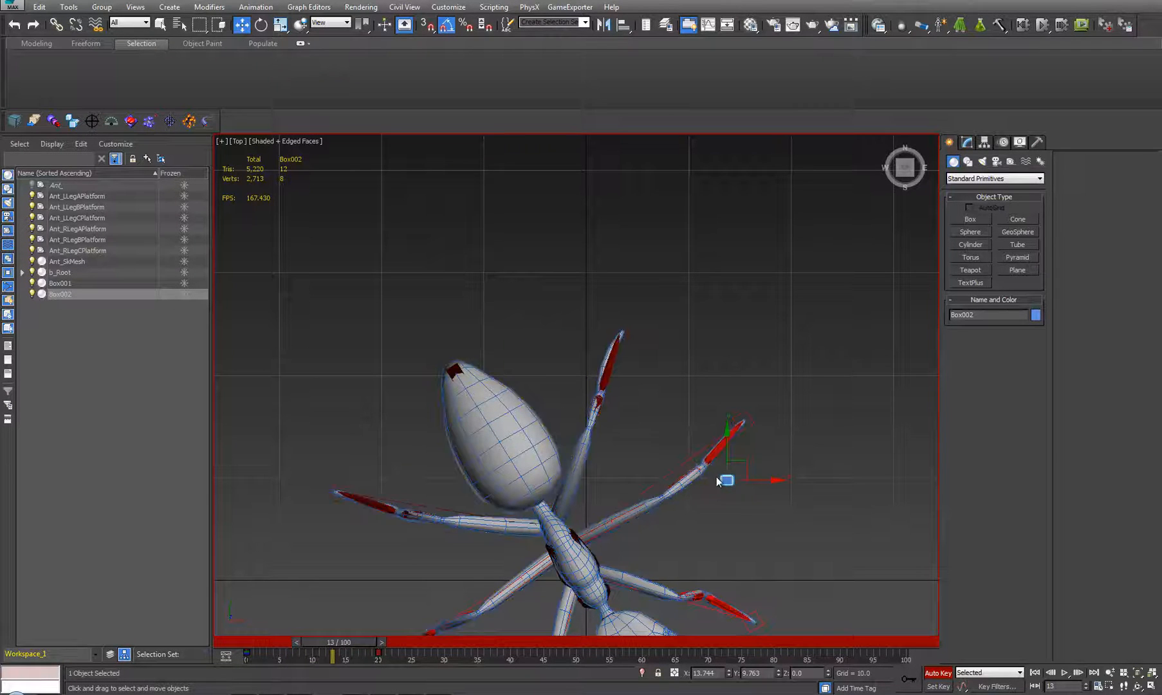
mouse_move(356, 642)
left_mouse_down()
mouse_move(261, 643)
mouse_move(339, 643)
left_mouse_up()
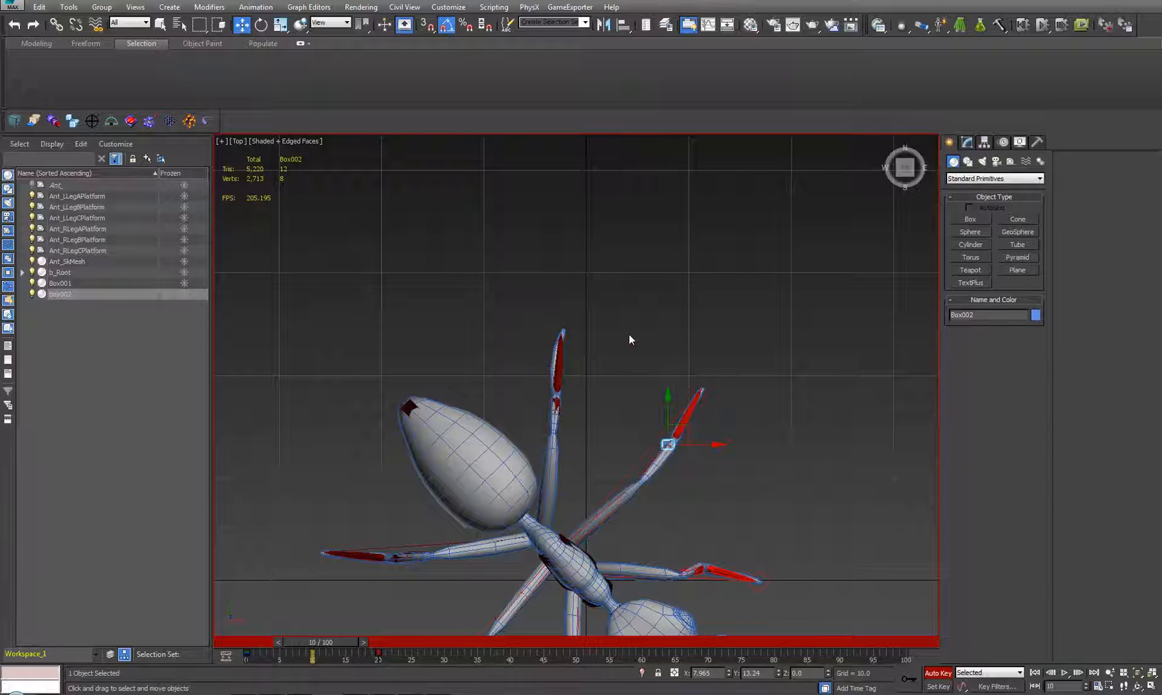
Delete the box, restore the perspective view, and return to frame 0 with Auto Key off.
middle_click_drag(752, 462, 506, 399, "alt")
key("Delete")
key("p")
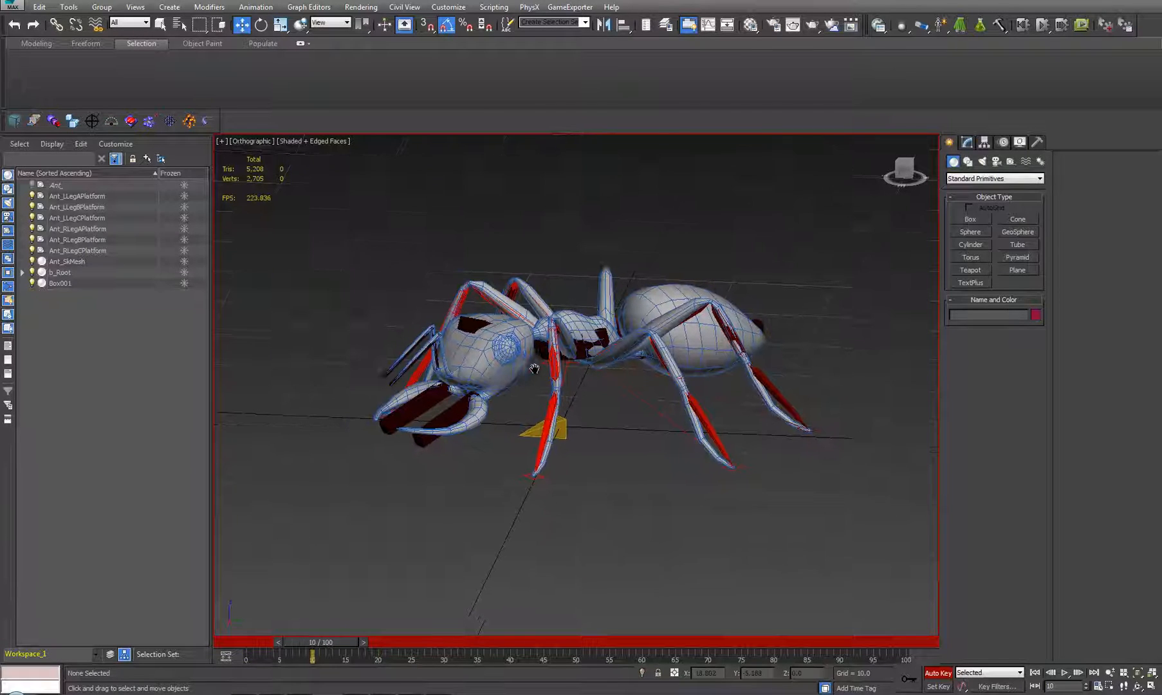
scroll(577, 417, "up", 4)
middle_click_drag(555, 444, 547, 497, "alt")
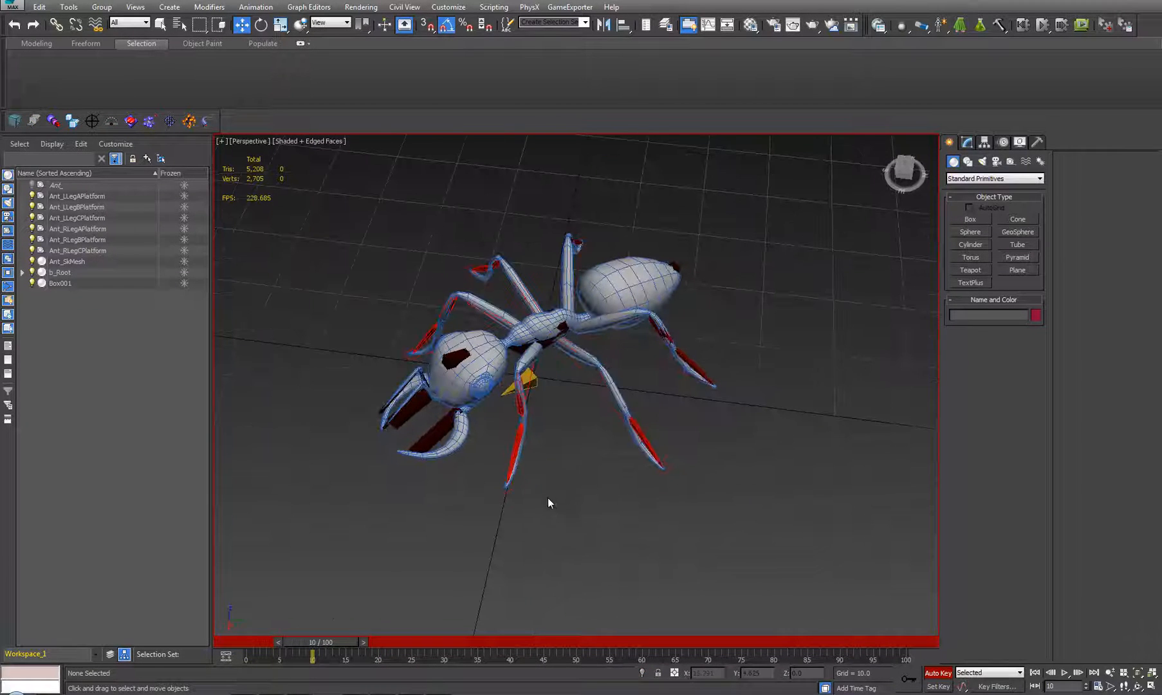
left_click_drag(343, 643, 253, 637)
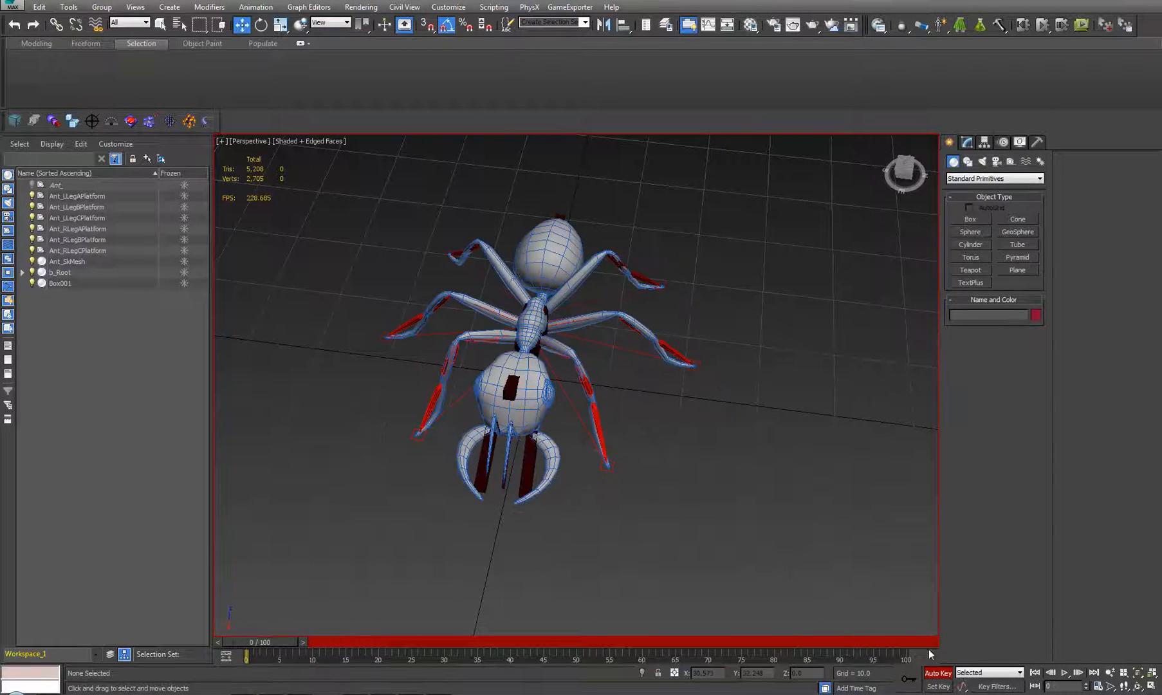
left_click(937, 674)
Create a cylinder about 0.3 in radius and 9.4 high near the root arrow, with 1 height segment and 3 sides.
middle_click_drag(737, 492, 617, 427, "alt")
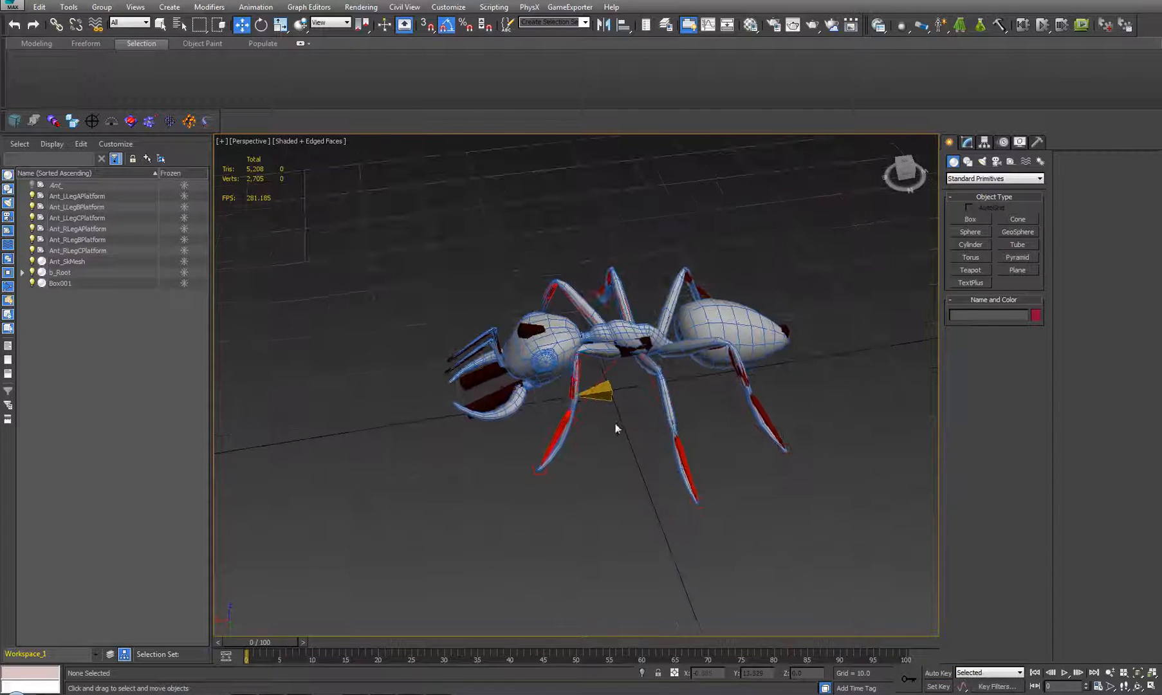
scroll(617, 395, "up", 3)
scroll(617, 390, "up", 2)
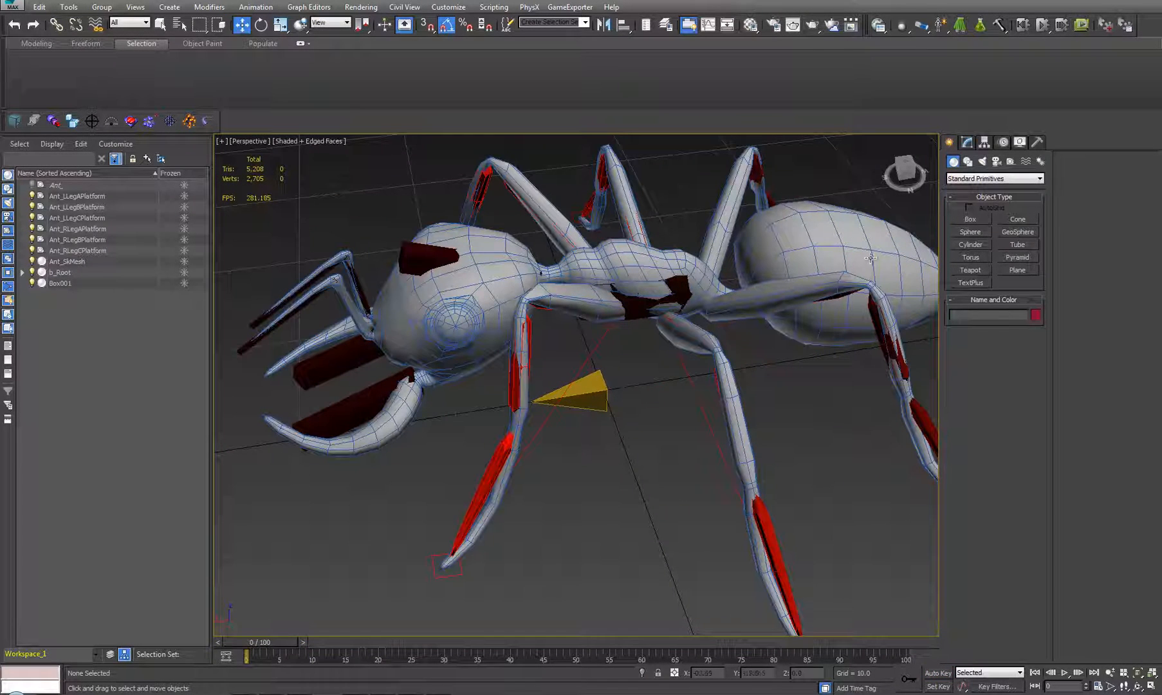
left_click(972, 244)
left_click_drag(592, 469, 596, 472)
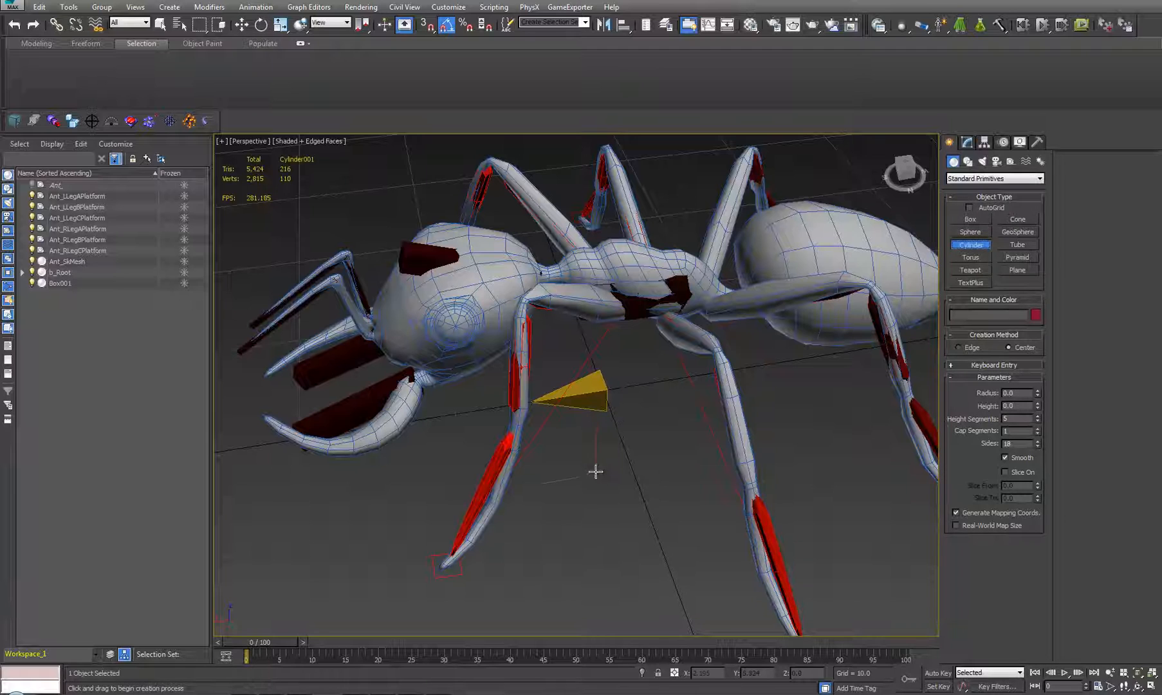
left_click(622, 324)
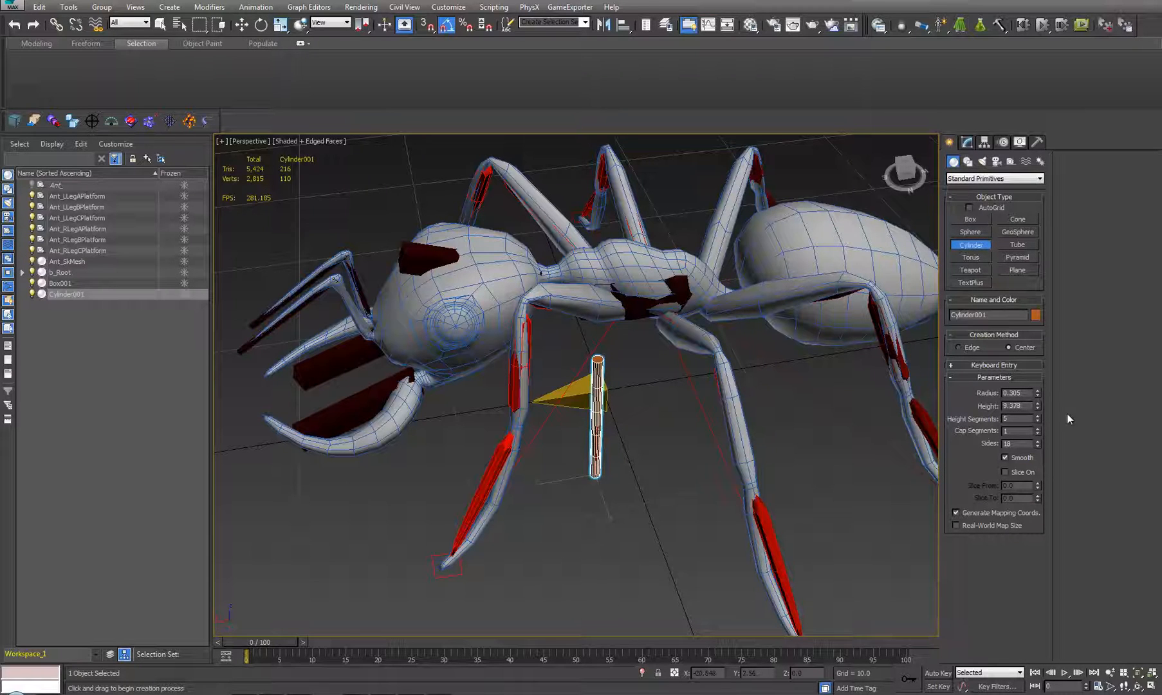
right_click(1038, 418)
right_click(1038, 442)
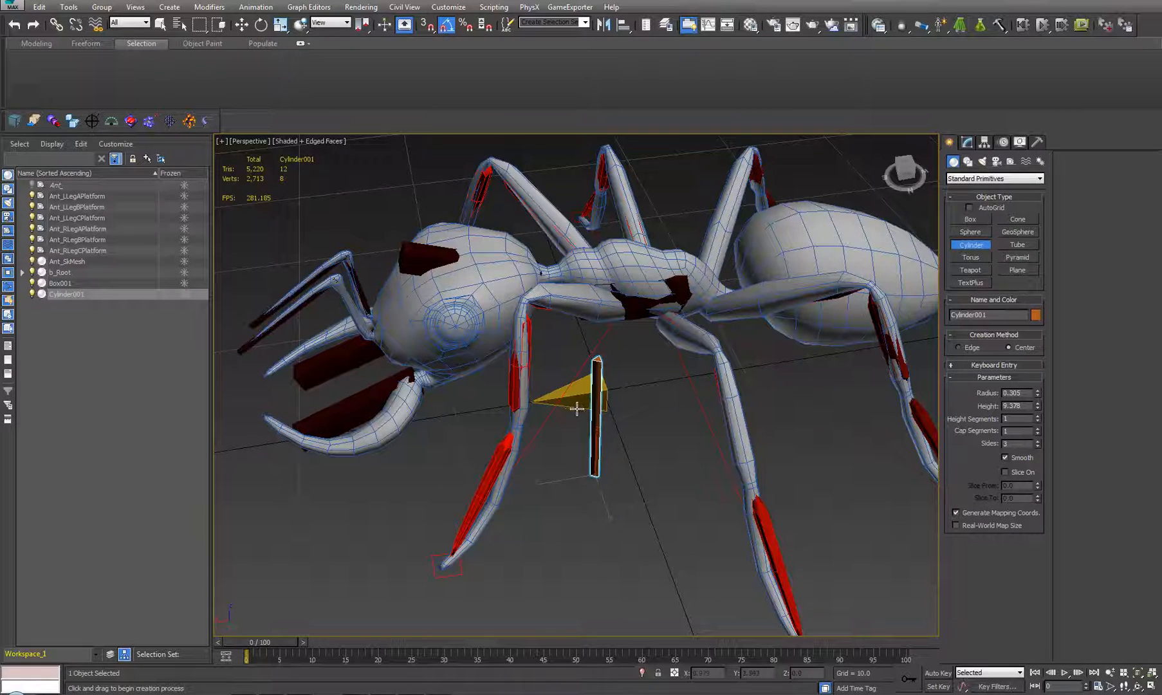
middle_click_drag(598, 427, 582, 435)
key("w")
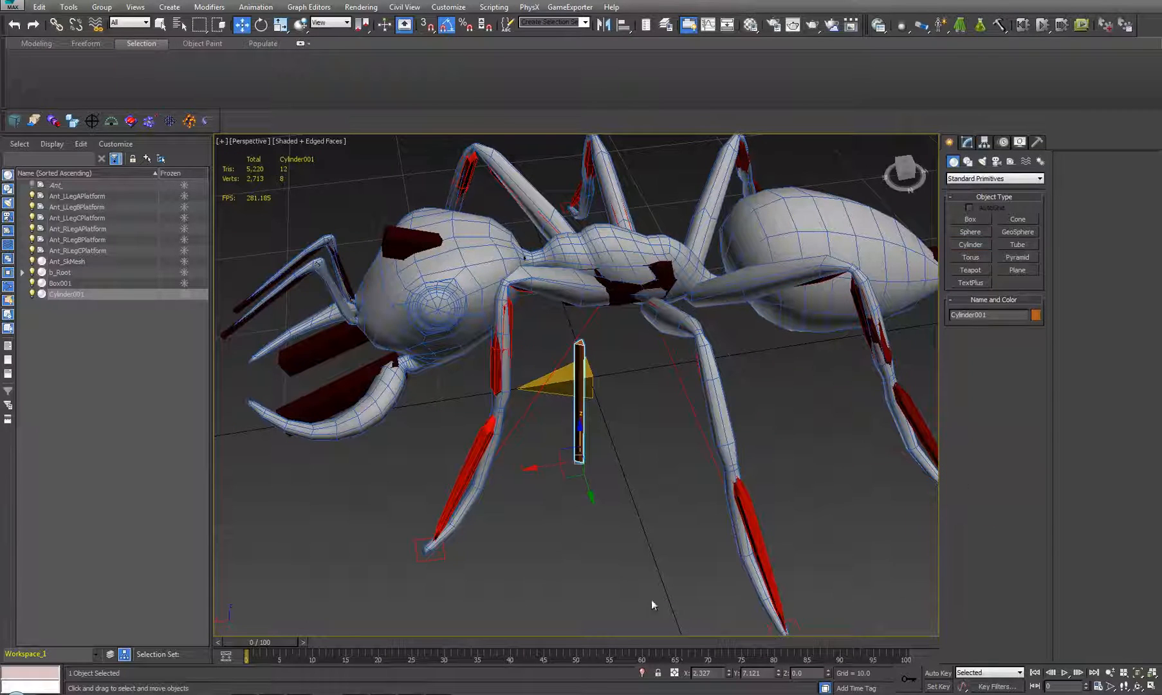
Zero the cylinder's X and Y position, then lay it flat by rotating it to X -90° and Z -45°.
right_click(730, 673)
right_click(780, 673)
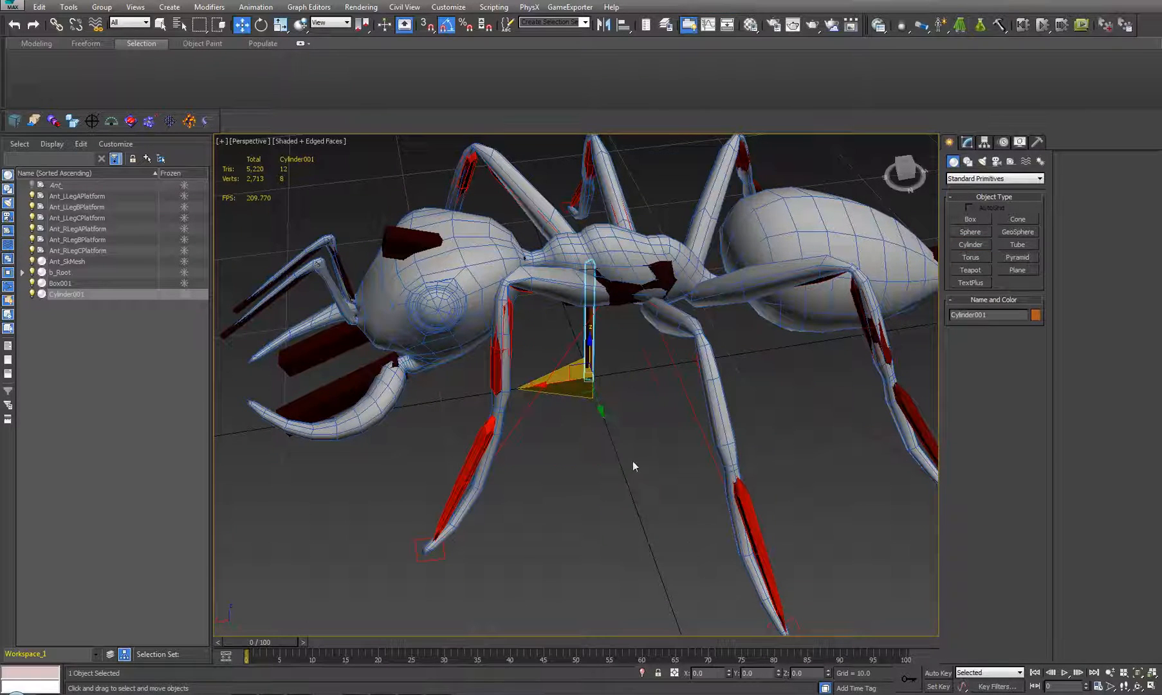
middle_click_drag(633, 460, 639, 438)
key("e")
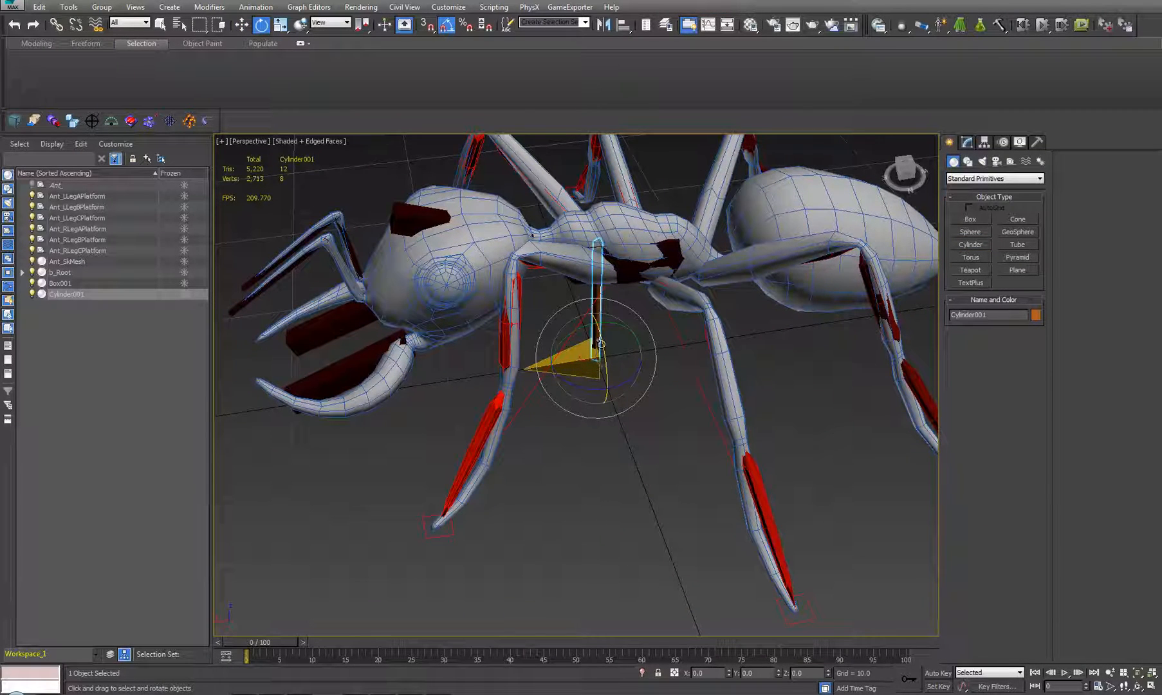
left_click_drag(602, 348, 562, 394)
middle_click_drag(562, 394, 506, 426, "alt")
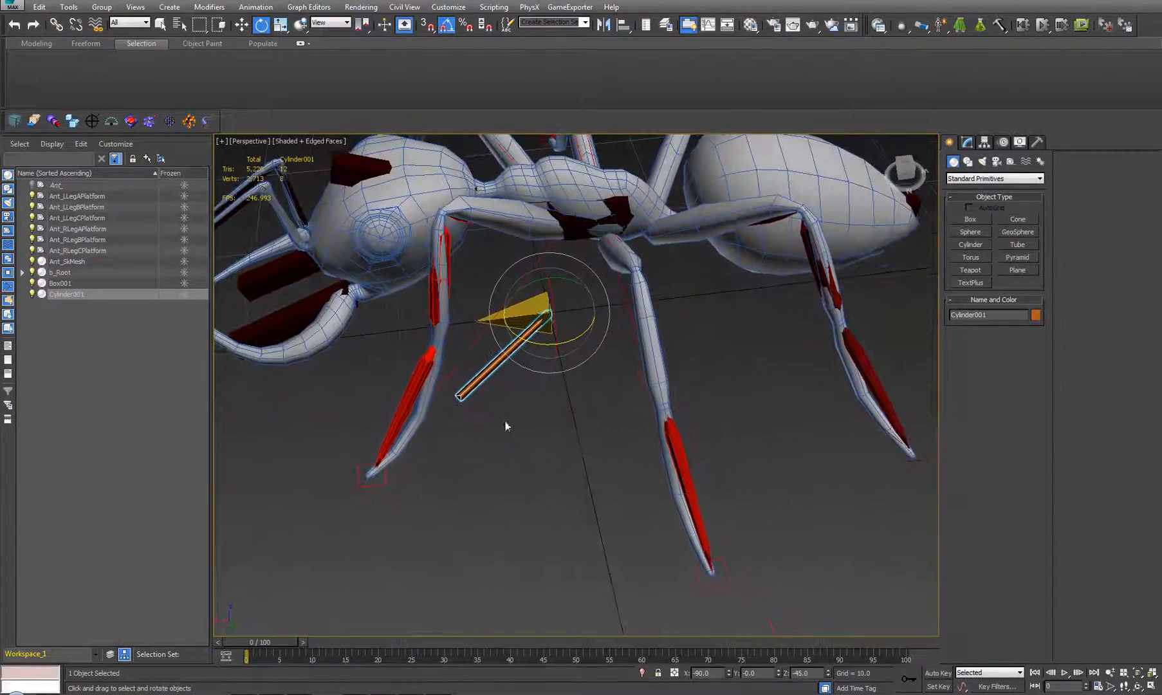
Rename the cylinder FootControl_01 and make two copies of it, rotated to 15° and 45° about Z around the root.
double_click(994, 314)
type("FootControl_01")
key("Return")
left_click_drag(546, 345, 577, 348, "shift")
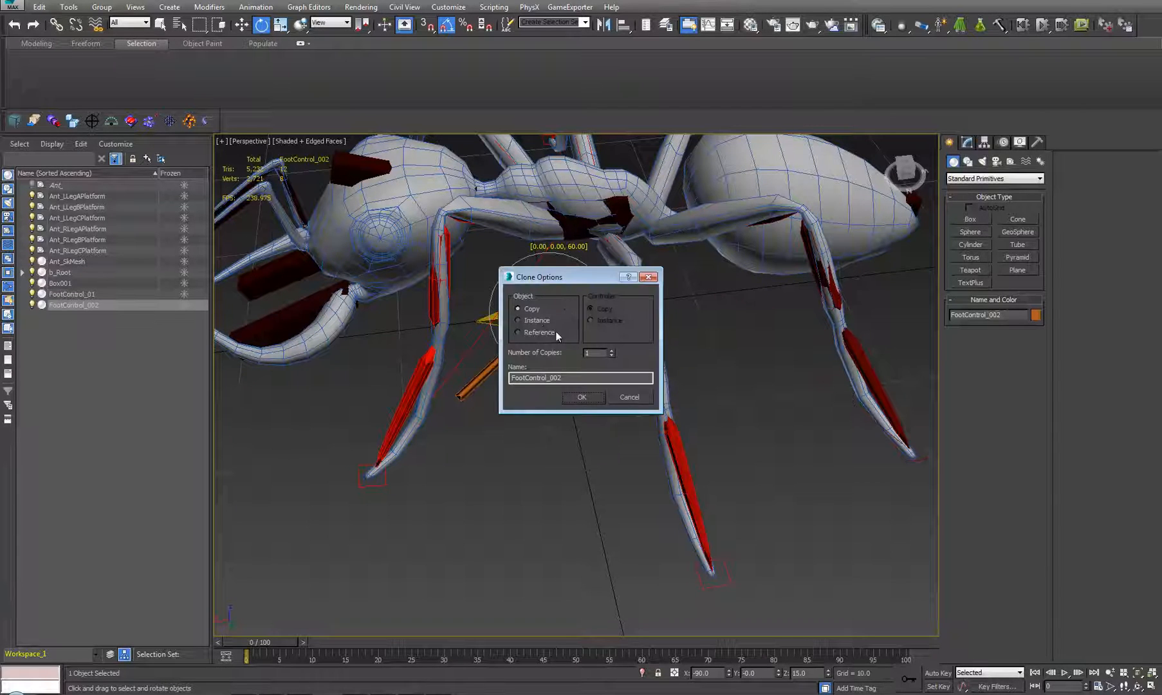
left_click(593, 402)
mouse_move(595, 405)
middle_mouse_down("alt")
mouse_move(524, 413)
mouse_move(512, 434)
middle_mouse_up("alt")
left_click_drag(624, 365, 639, 372, "shift")
left_click(596, 395)
mouse_move(597, 396)
middle_mouse_down("alt")
mouse_move(653, 441)
mouse_move(737, 386)
mouse_move(708, 368)
mouse_move(589, 441)
middle_mouse_up("alt")
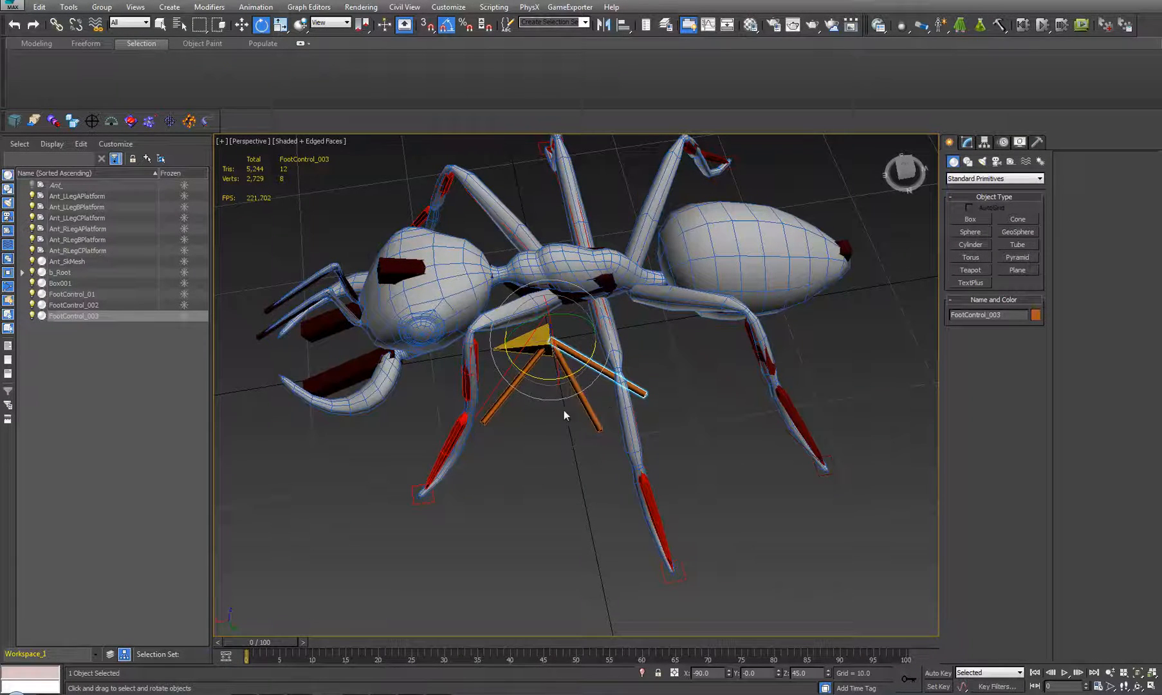
Undo the two rotated copies, the renaming and the cylinder's Z rotation.
key("ctrl+z")
key("ctrl+z")
key("ctrl+z")
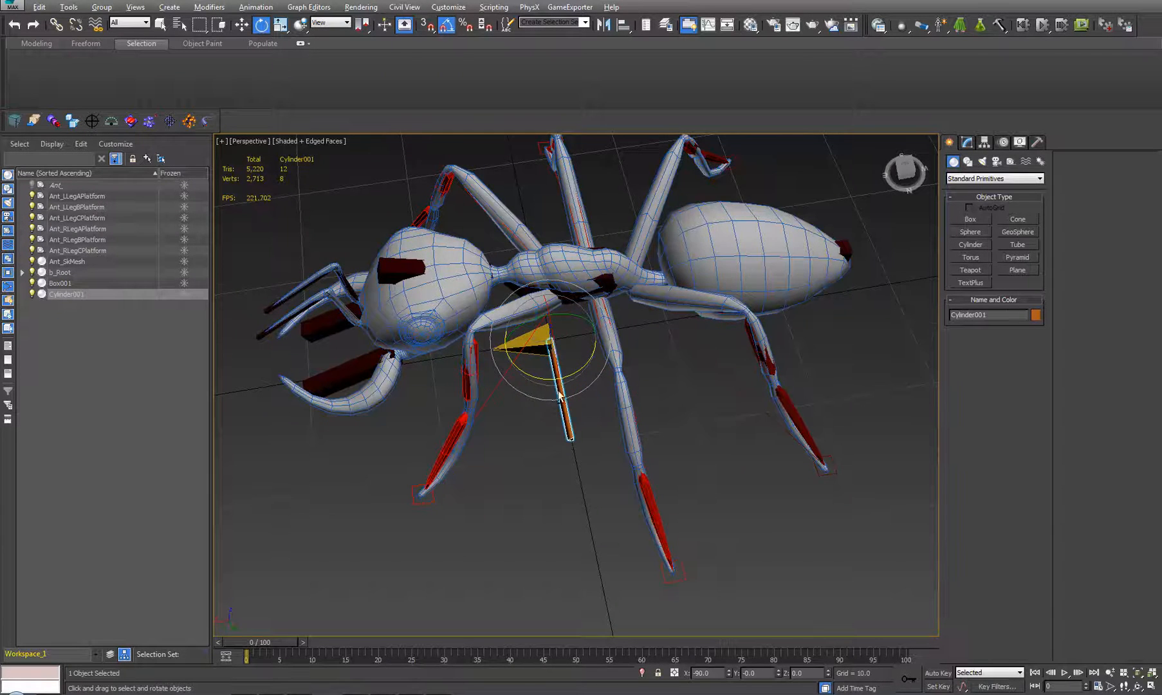
Copy the cylinder to the opposite side of the root and set the copy's X rotation to 90°.
middle_click_drag(561, 396, 632, 359, "alt")
mouse_move(539, 357)
left_mouse_down("shift")
mouse_move(579, 386)
mouse_move(642, 381)
left_mouse_up("shift")
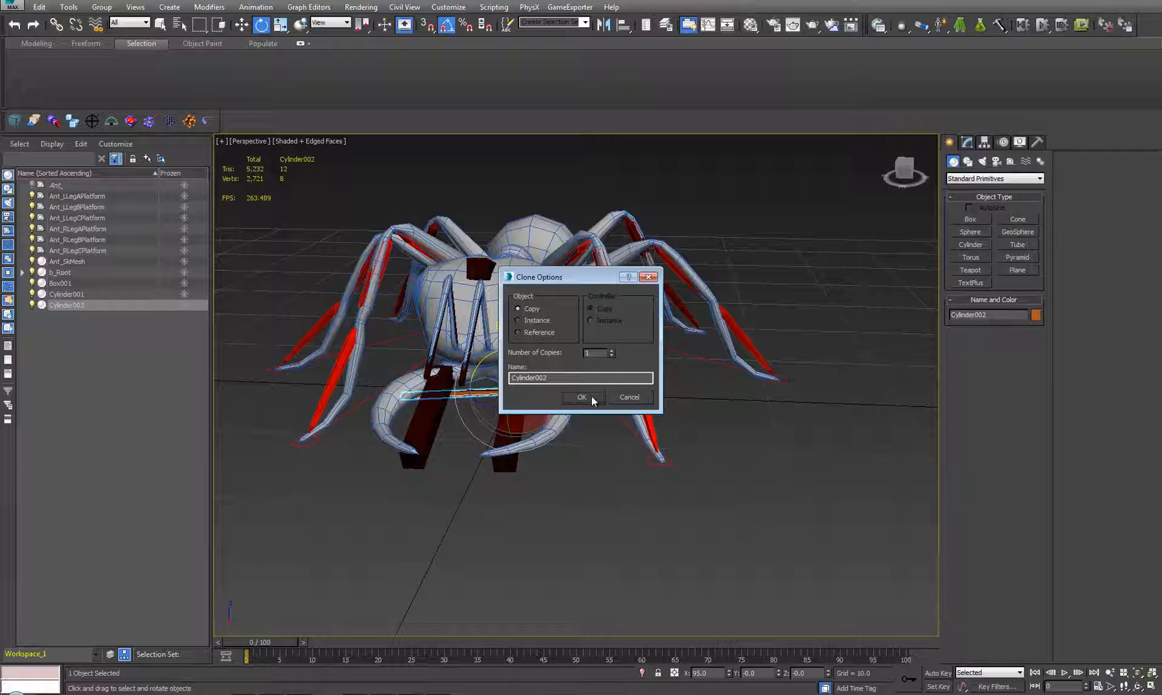
left_click(592, 395)
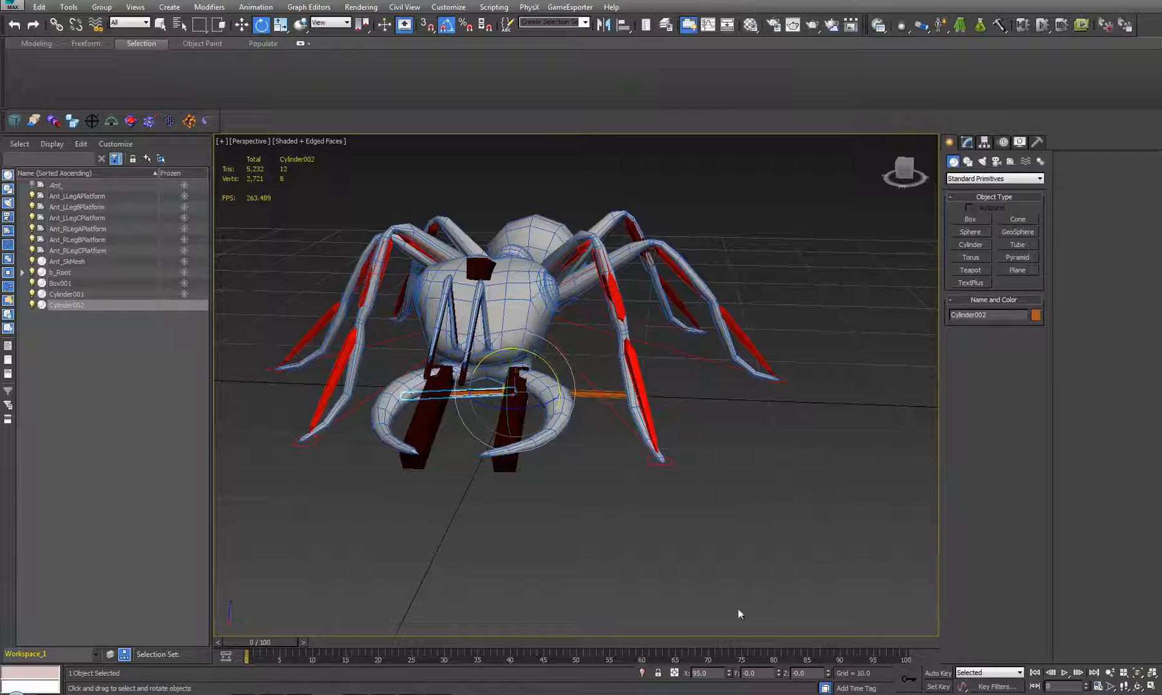
type("90")
key("Return")
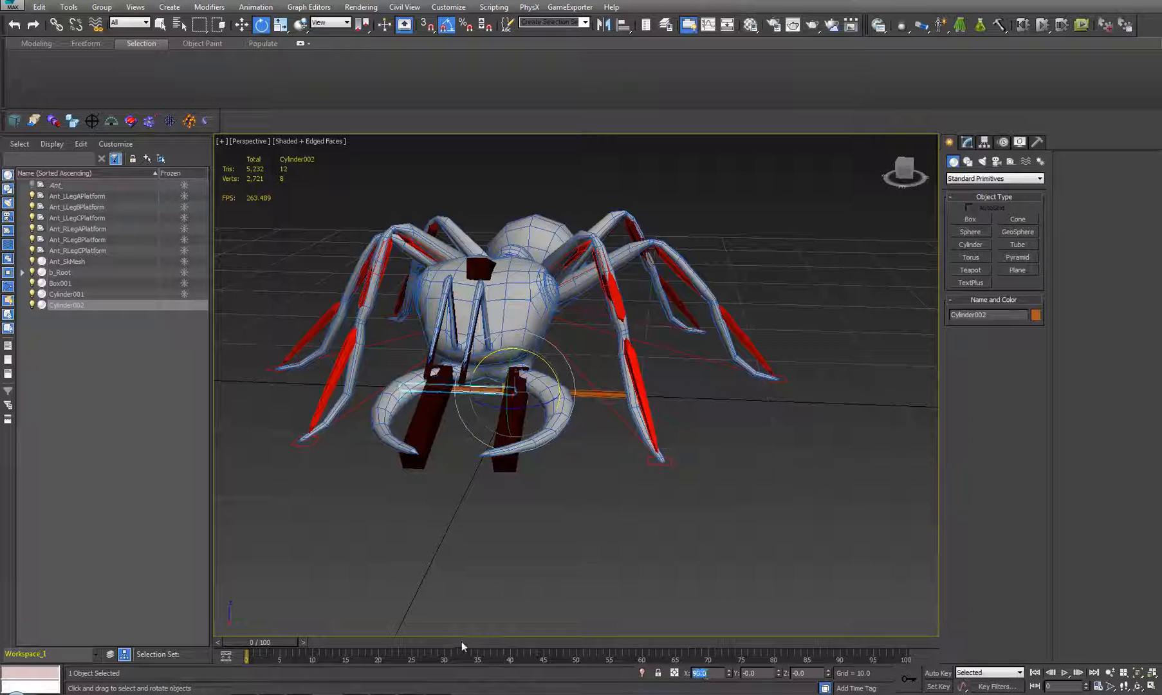
middle_click_drag(696, 438, 514, 491, "alt")
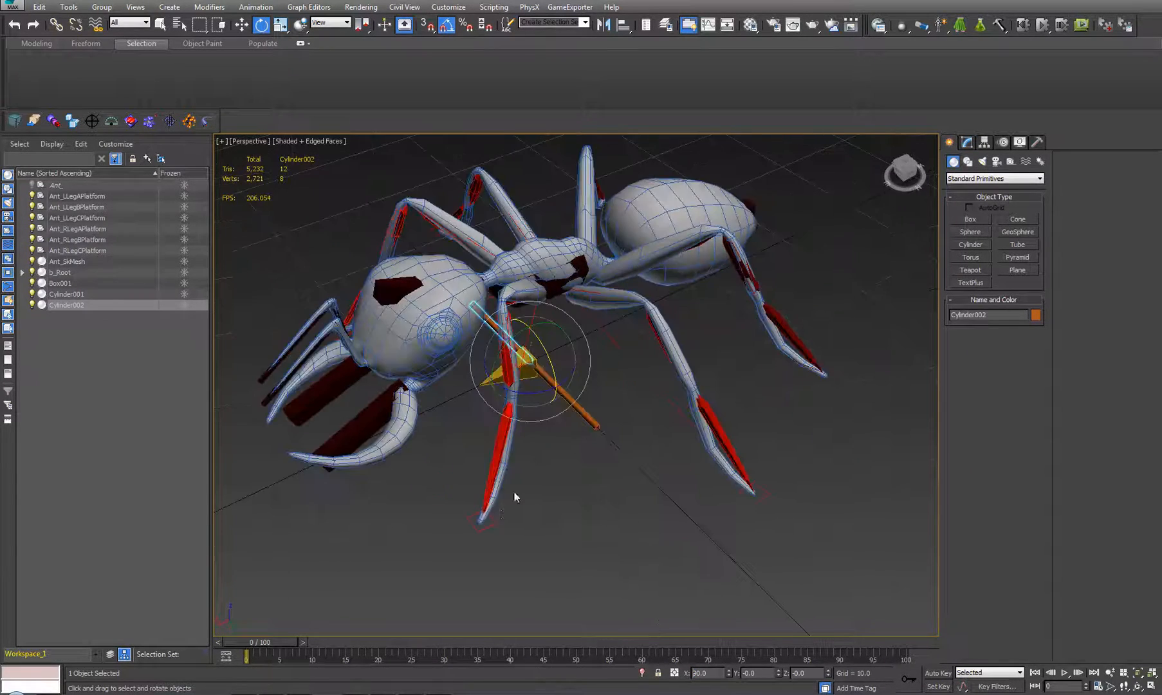
Attach both cylinders to the root arrow with a Link Constraint and scrub the timeline to check them.
left_click(492, 523)
middle_click_drag(605, 478, 669, 555, "alt")
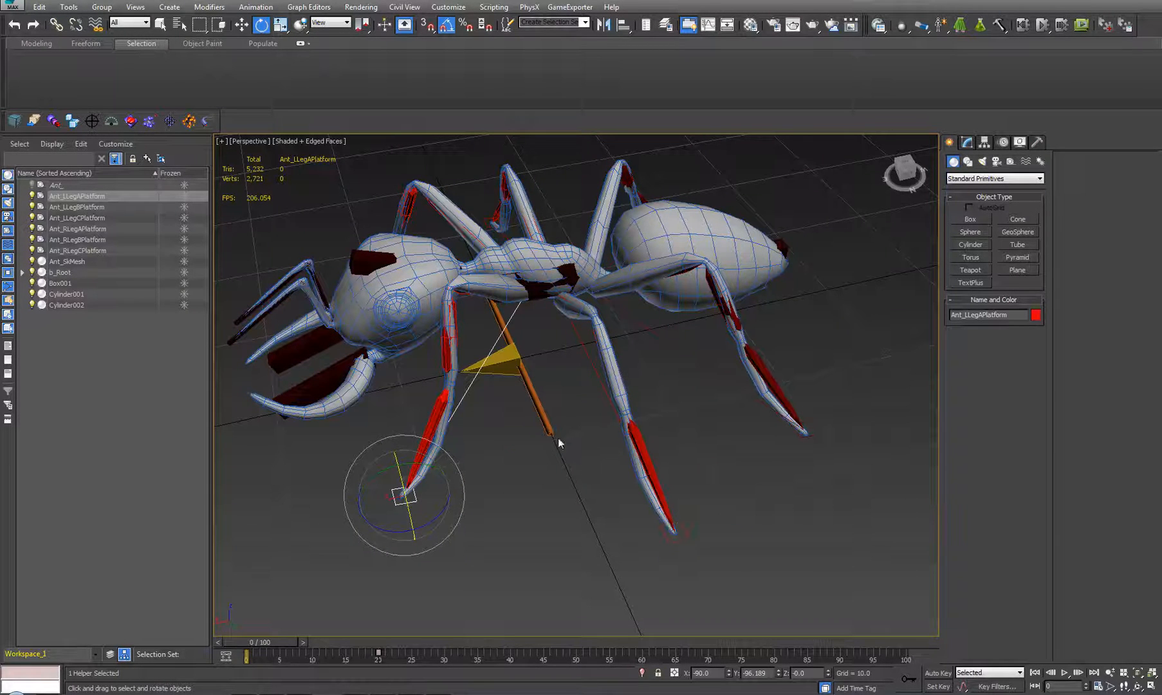
left_click(501, 324)
left_click(497, 314, "ctrl")
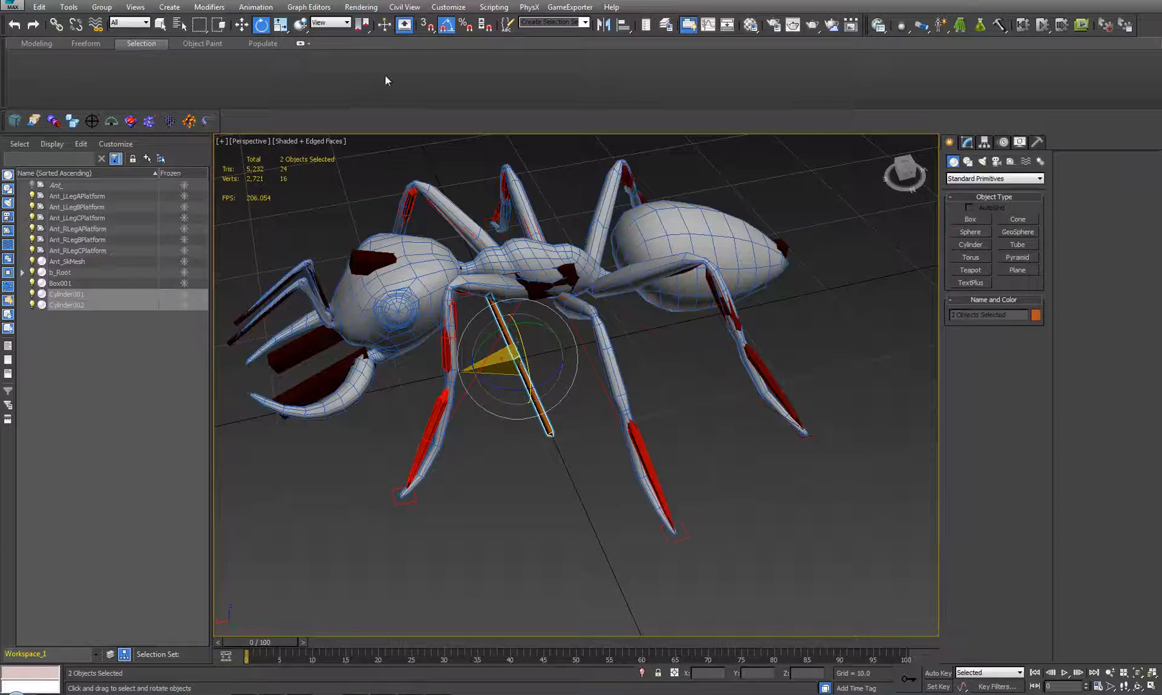
left_click(255, 6)
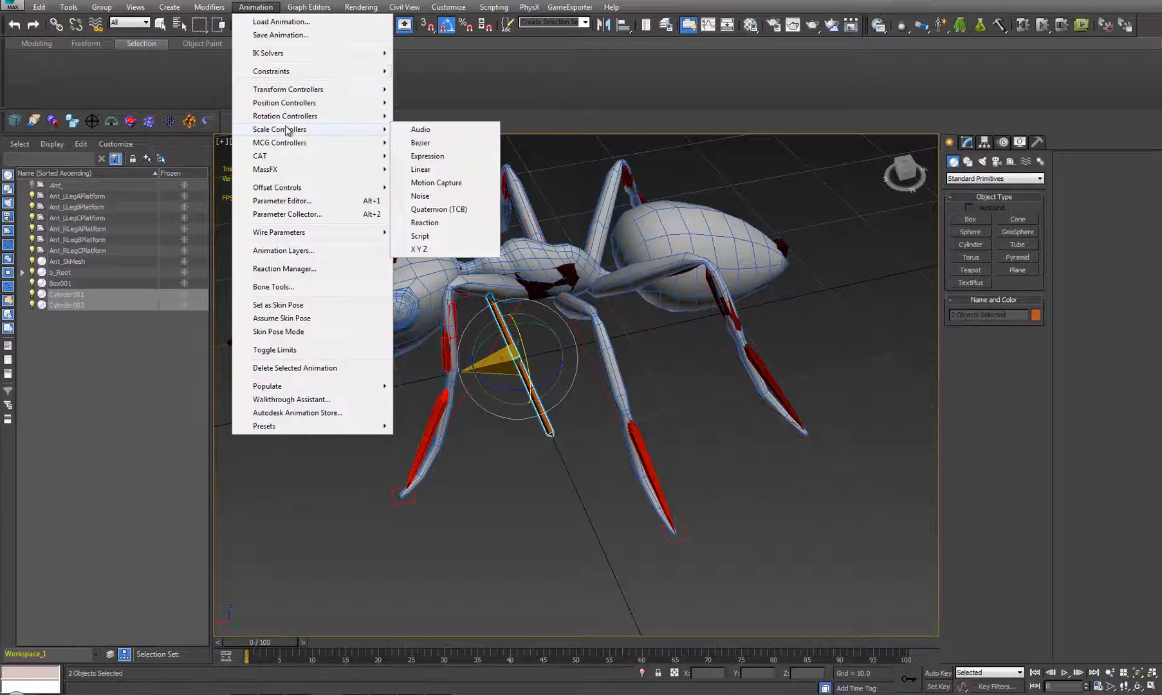
mouse_move(271, 71)
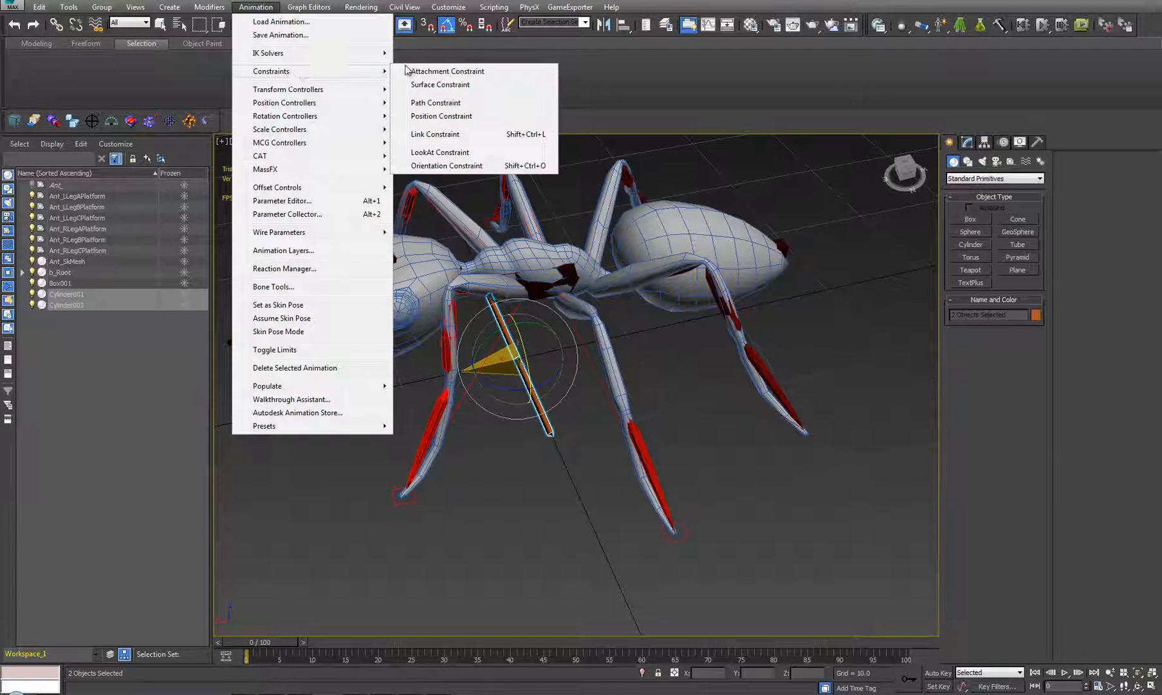
left_click(440, 136)
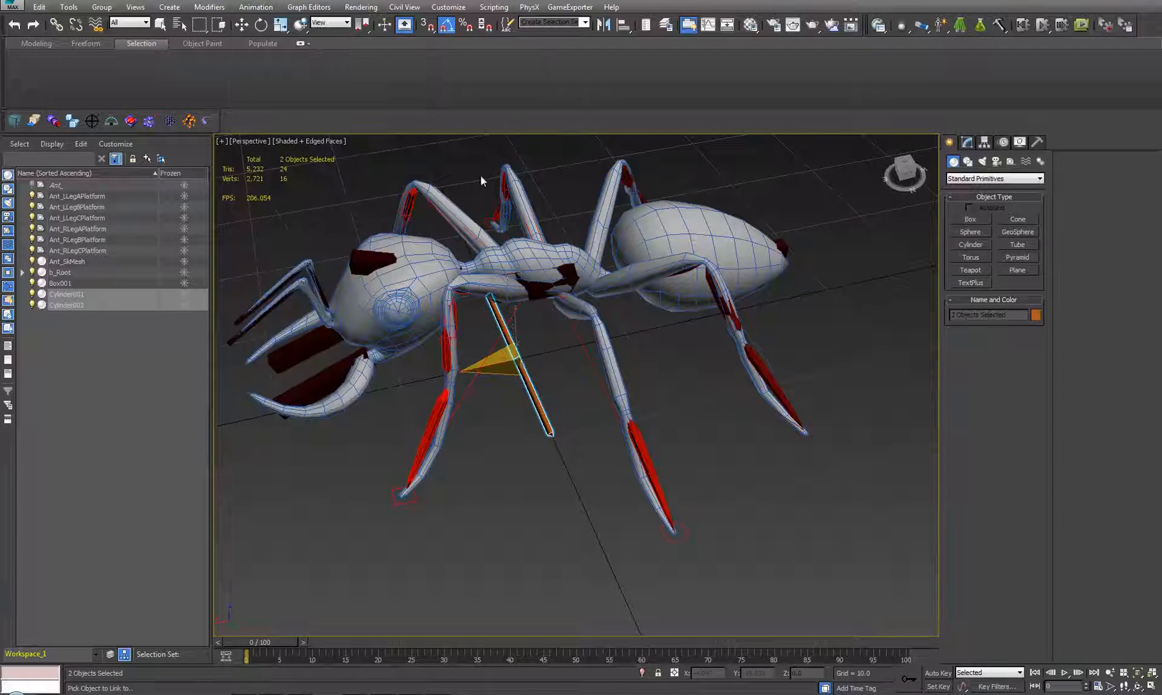
left_click(497, 362)
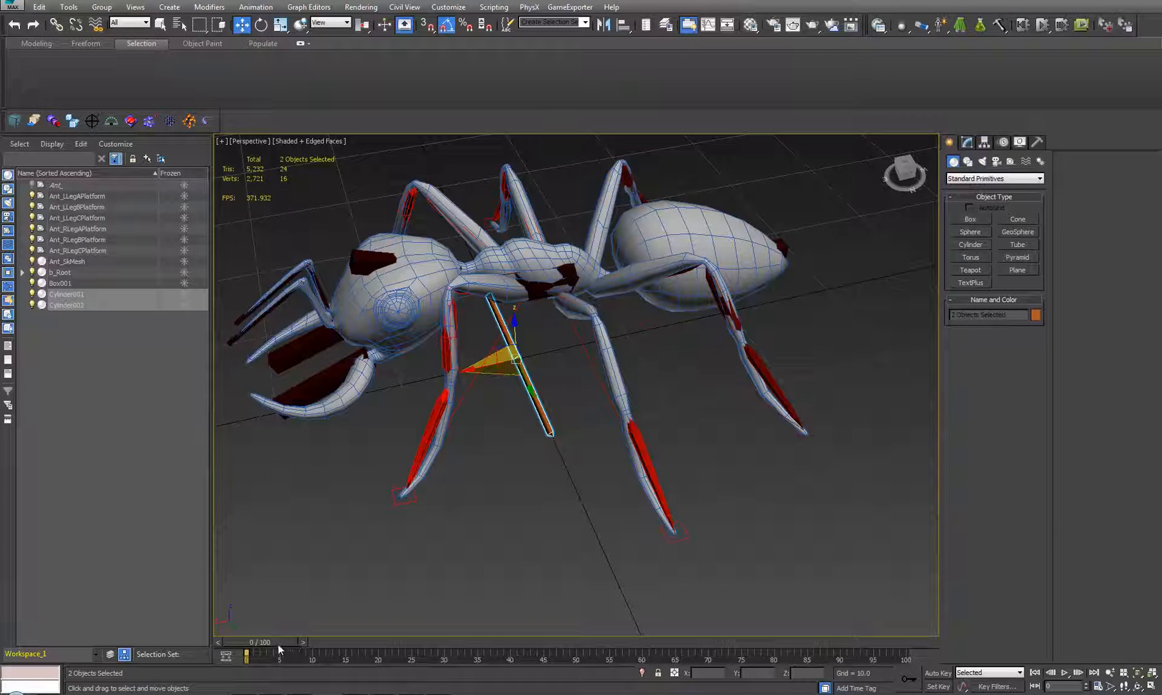
left_click_drag(282, 645, 240, 627)
Select Cylinder001, turn on Auto Key and key its rotation at frame 20.
key("w")
left_click(545, 426)
key("e")
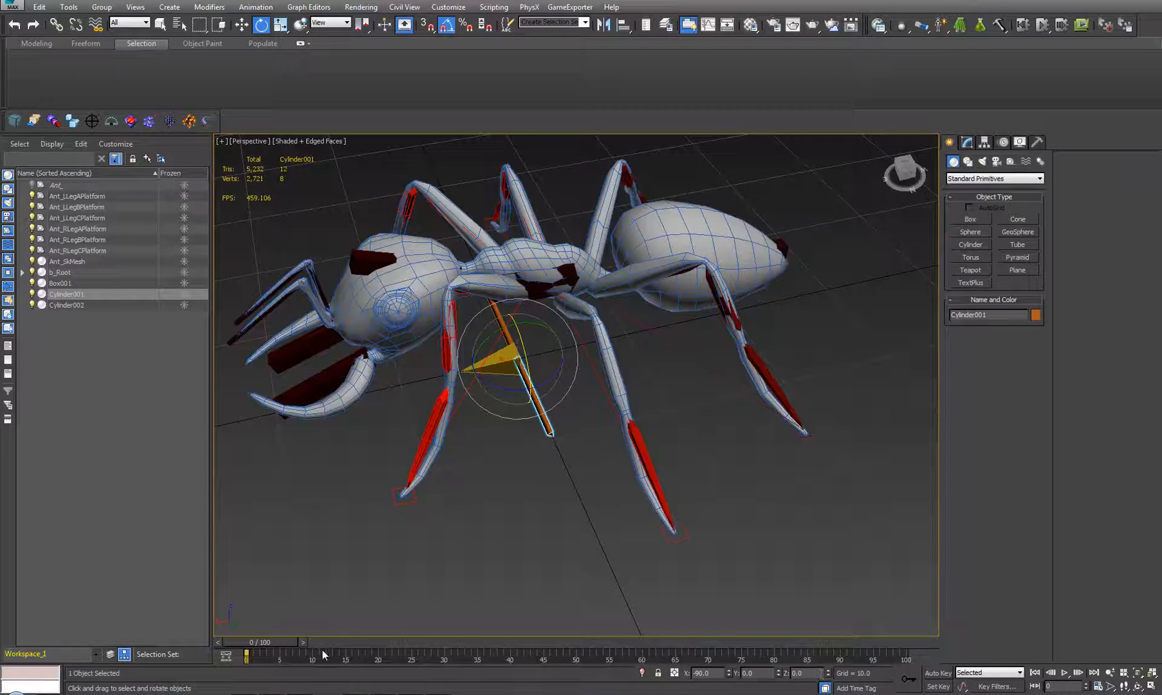
left_click_drag(292, 641, 358, 634)
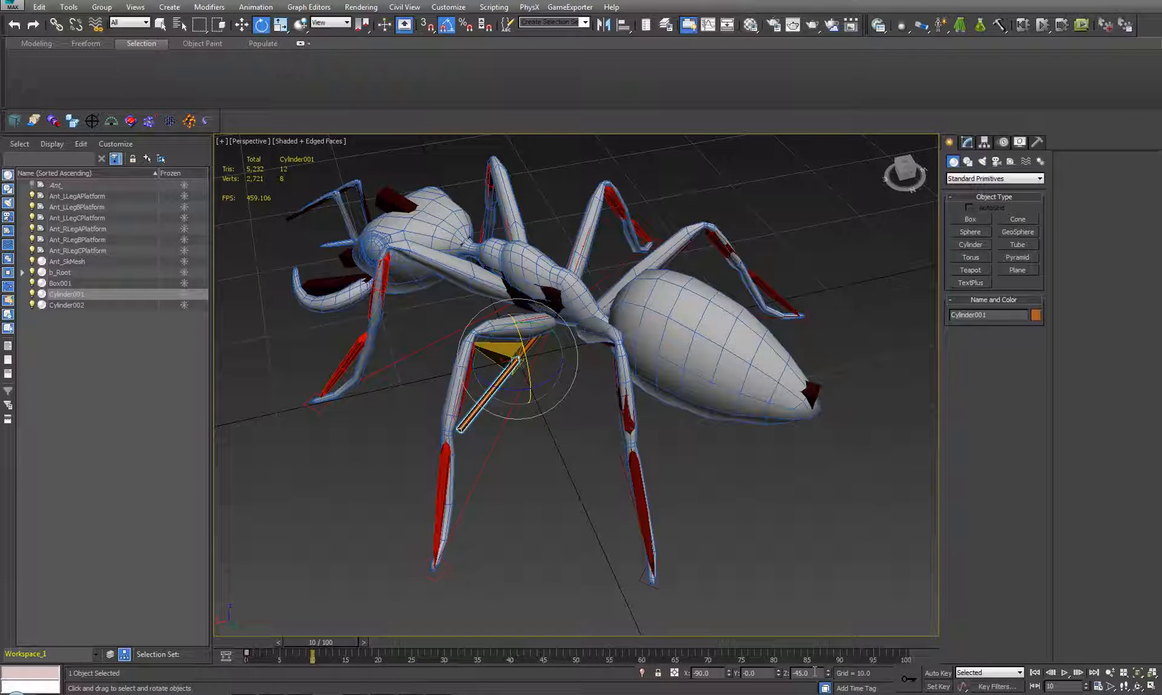
left_click(938, 672)
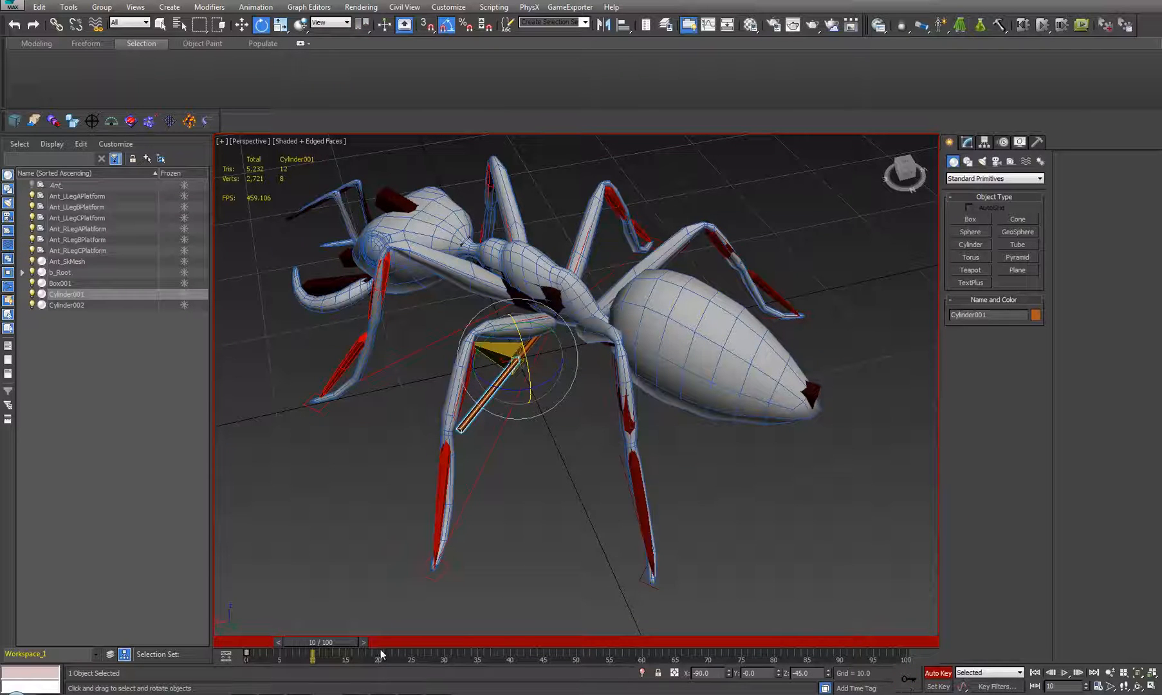
left_click_drag(335, 641, 400, 630)
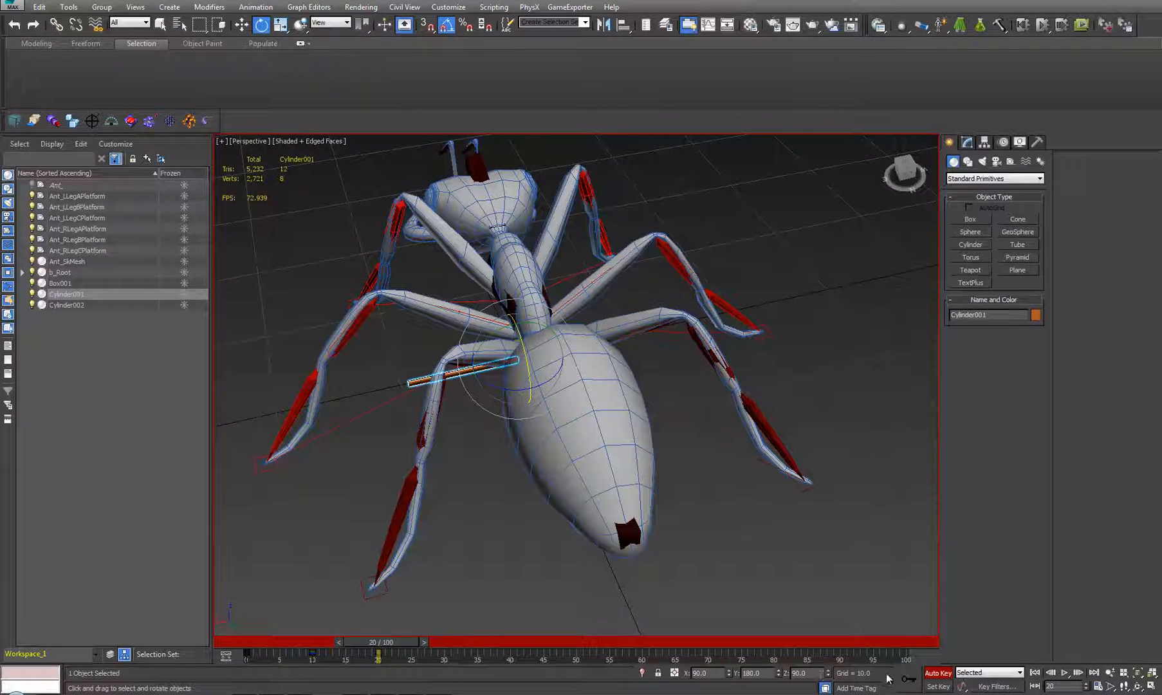
middle_click_drag(444, 495, 502, 492)
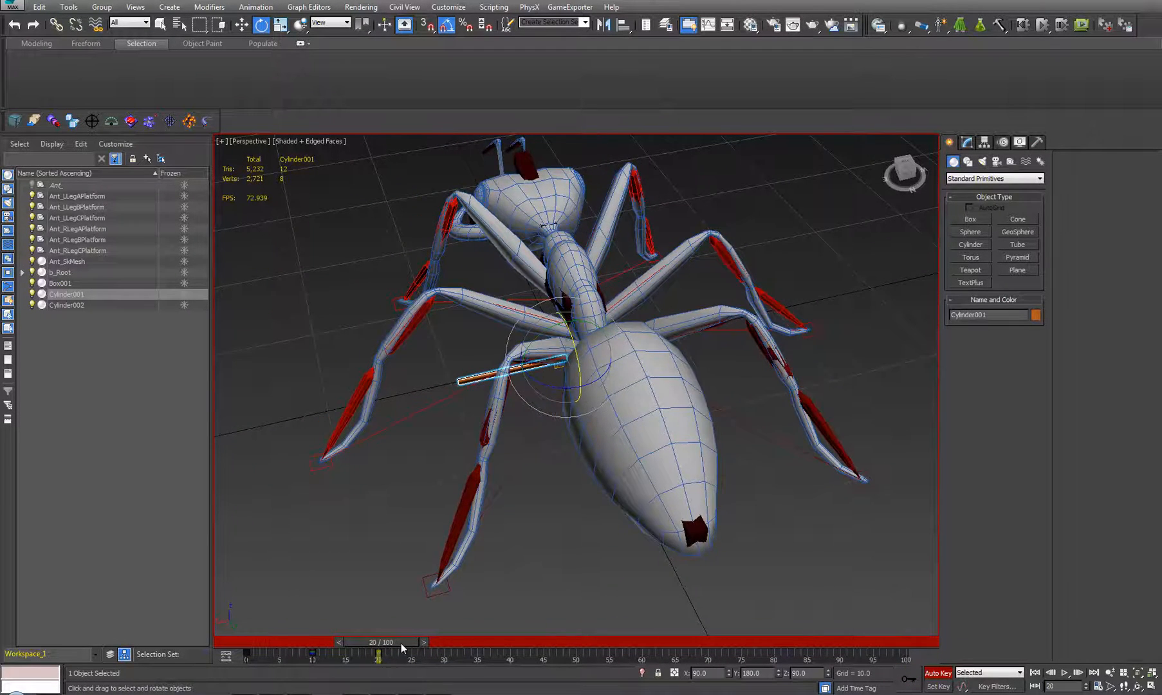
Set Cylinder001's Z rotation to 0 at frame 10 and scrub the timeline to check its swing.
left_click_drag(402, 643, 343, 642)
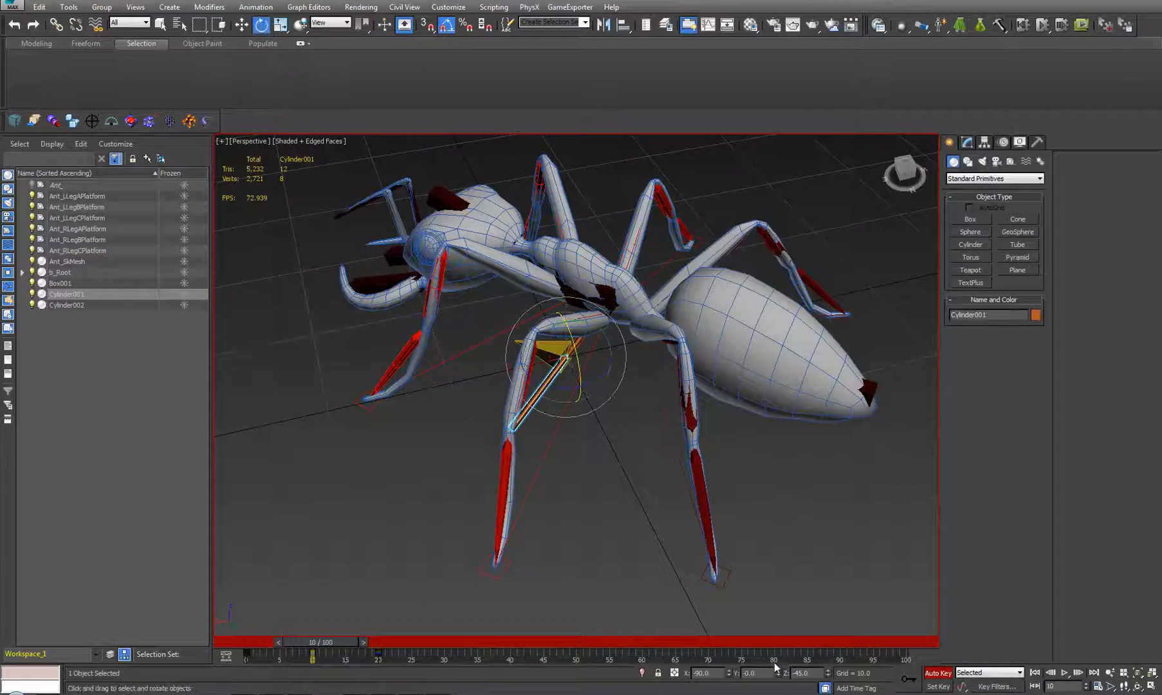
right_click(830, 675)
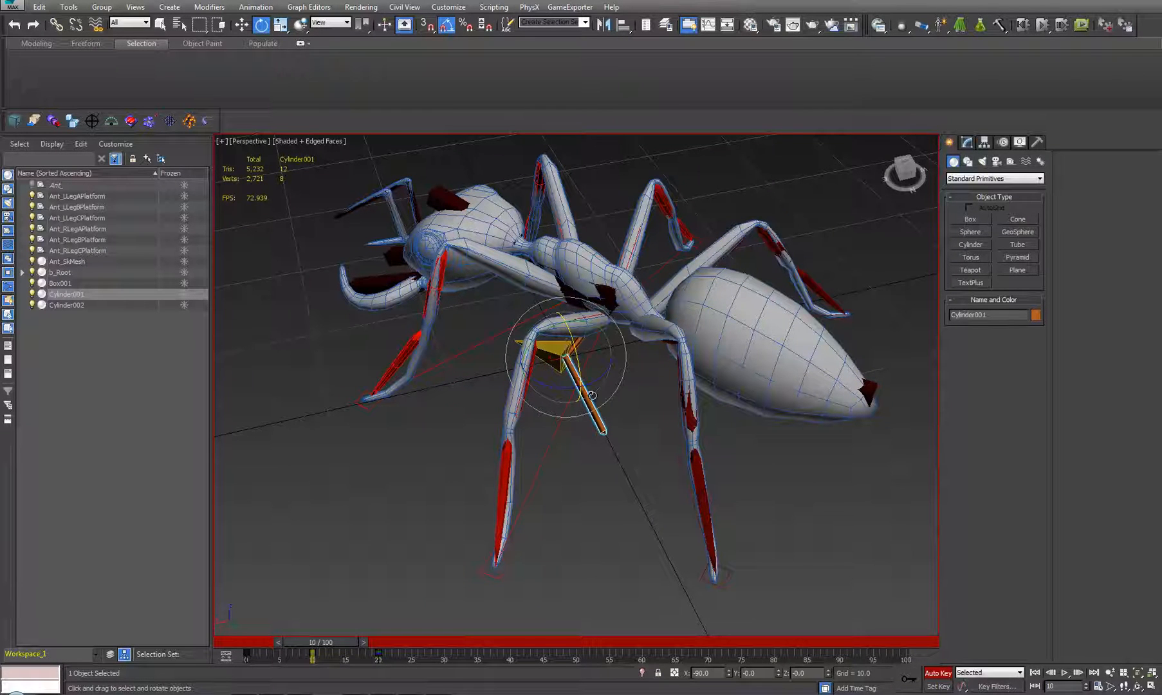
key("q")
mouse_move(340, 643)
left_mouse_down()
mouse_move(261, 635)
mouse_move(320, 630)
left_mouse_up()
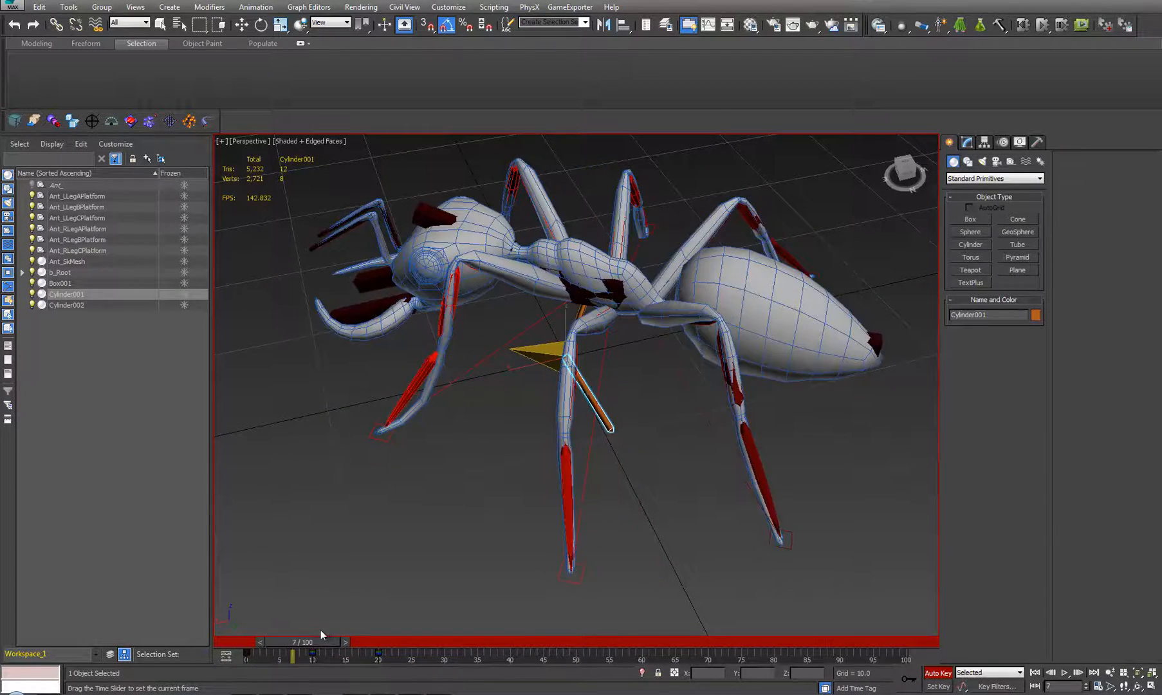
Open the Curve Editor for Cylinder001 and display only its Z Rotation curve.
right_click(635, 429)
left_click(661, 510)
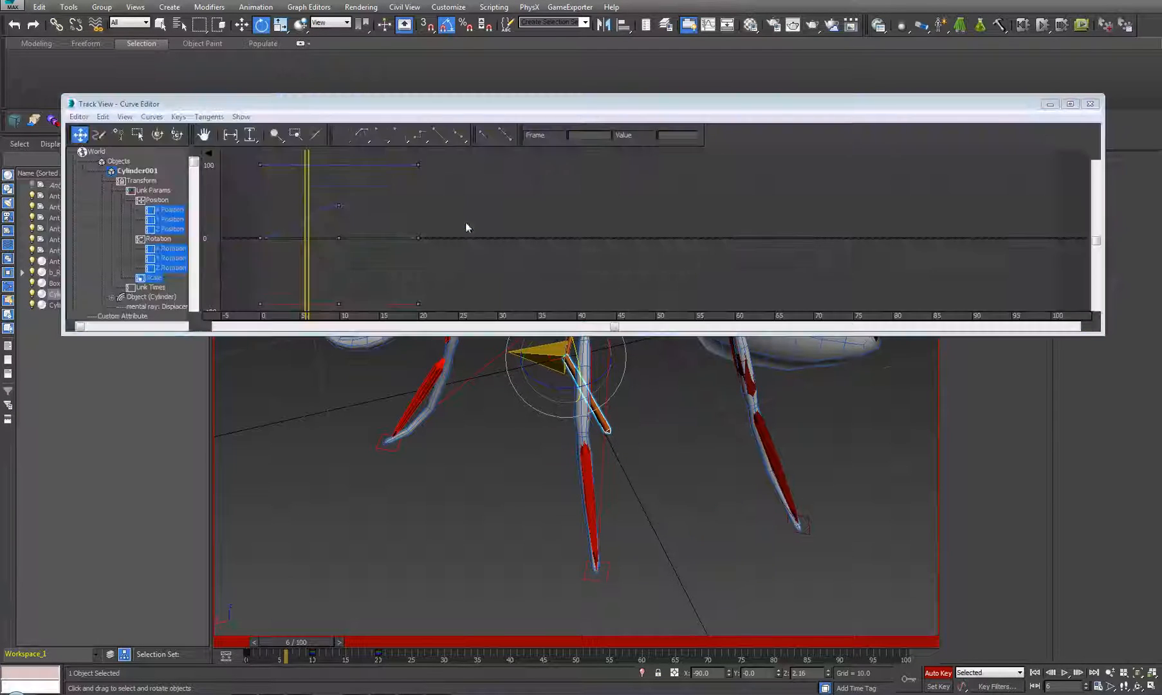
left_click_drag(102, 257, 78, 236)
left_click(145, 229)
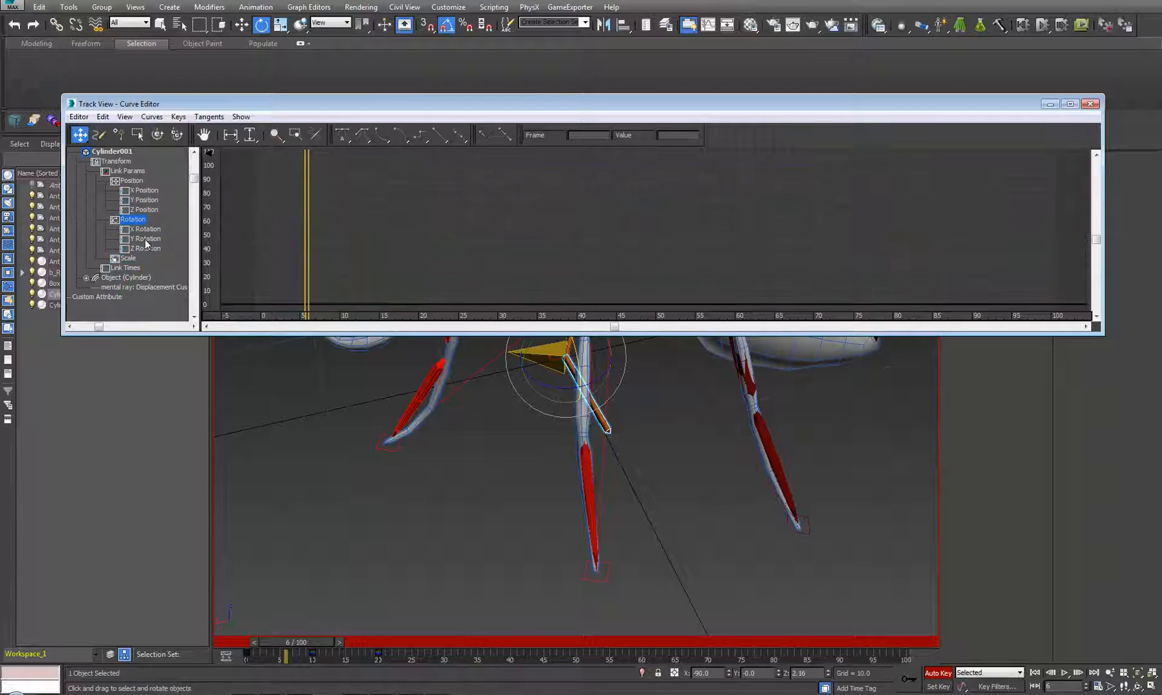
left_click(147, 238)
left_click(148, 248)
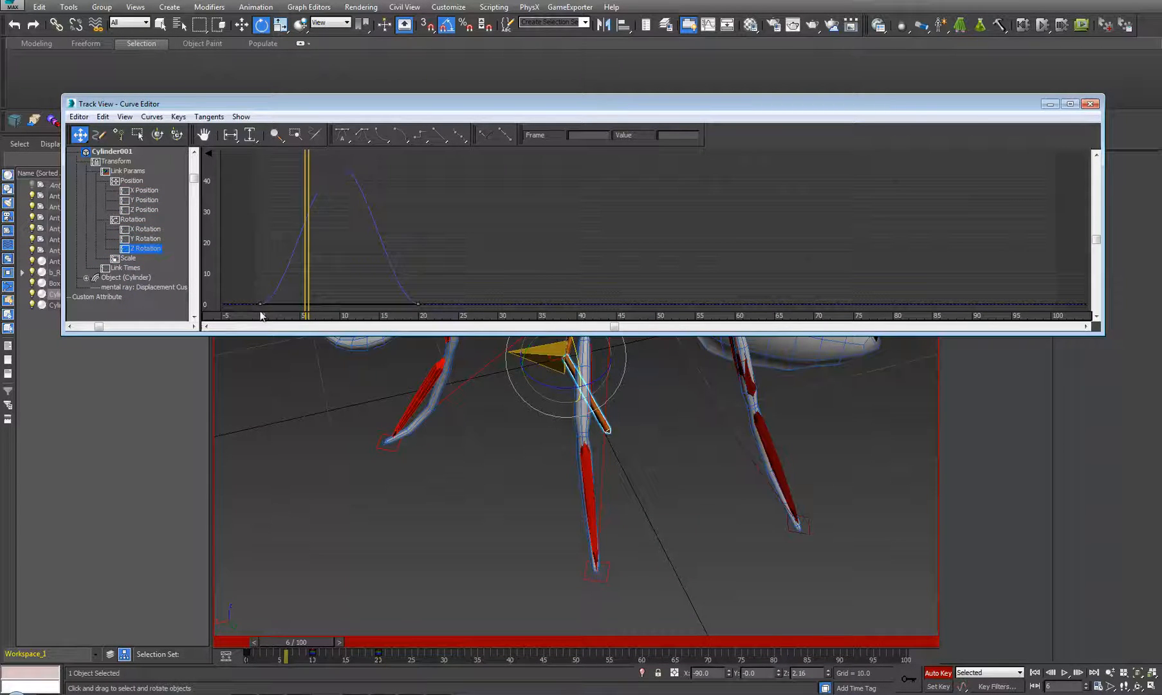
Make the Z Rotation curve linear out of the frame 0 key and into the frame 10 key, keeping the outgoing side smooth.
left_click_drag(240, 307, 349, 163)
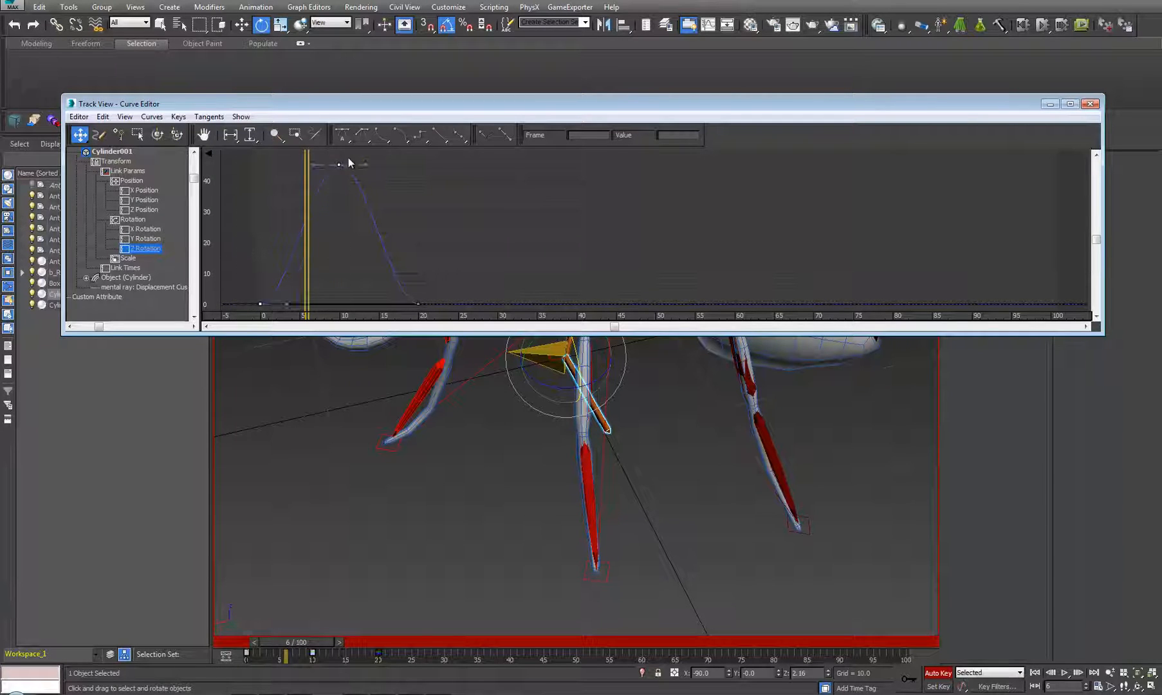
left_click_drag(293, 289, 234, 301)
left_click(443, 136)
left_click_drag(351, 159, 351, 160)
left_click(441, 141)
left_click_drag(440, 140, 439, 176)
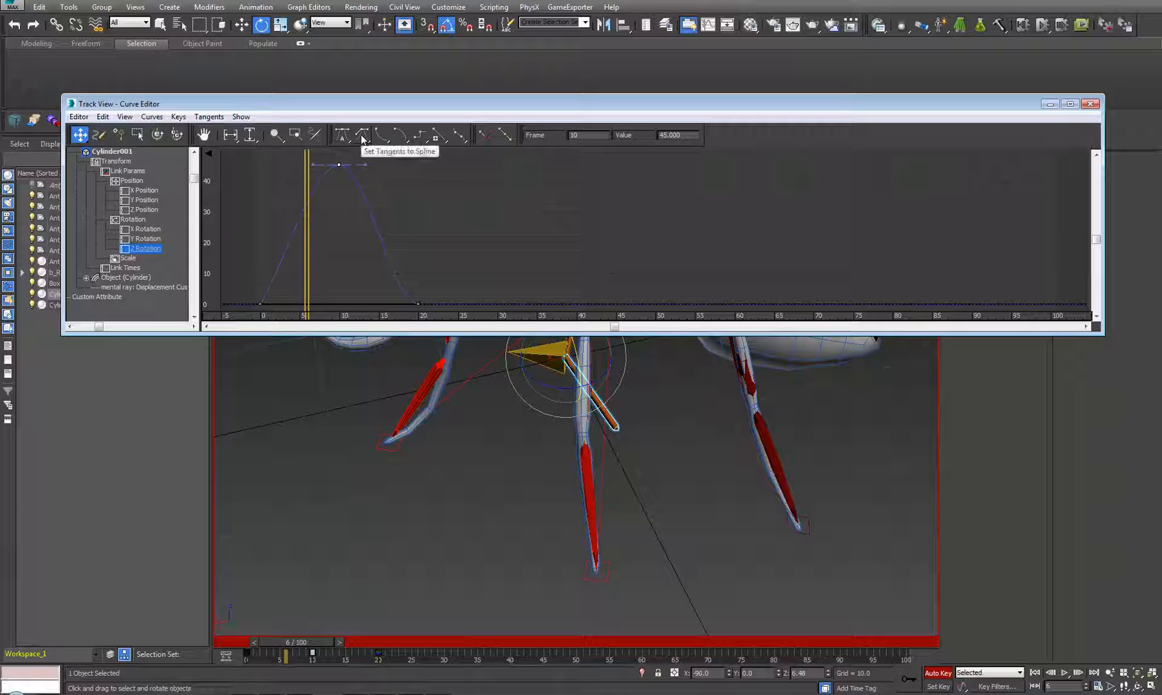
left_click(362, 138)
middle_click_drag(352, 198, 388, 254)
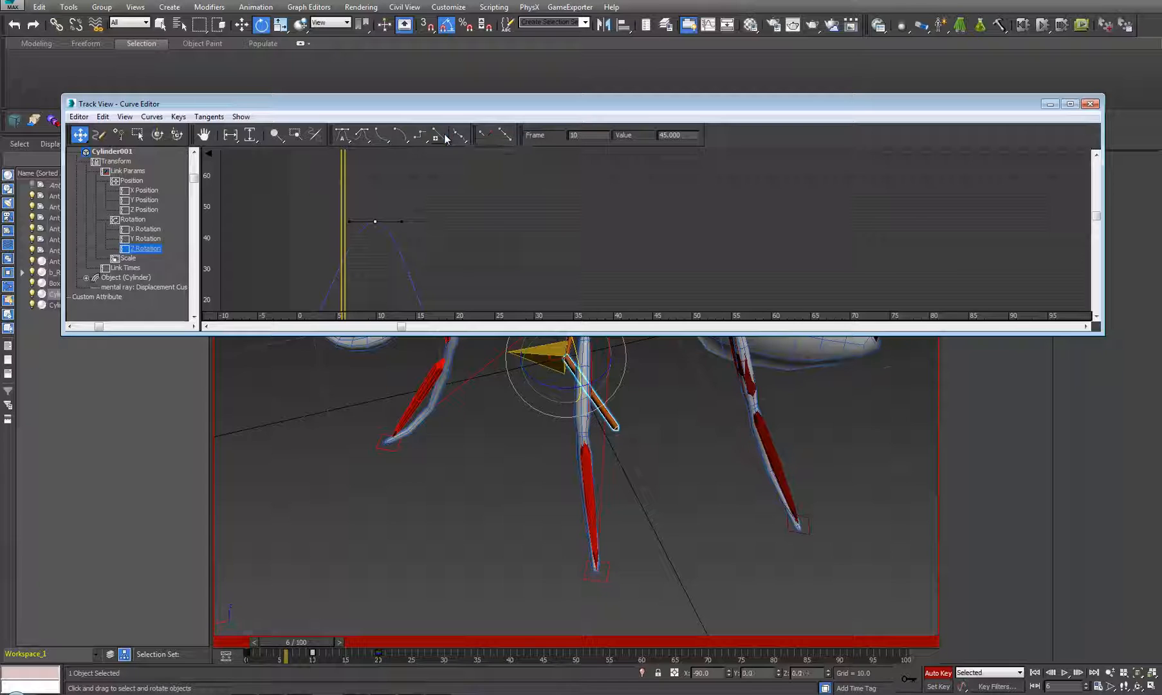
middle_click_drag(370, 286, 372, 247)
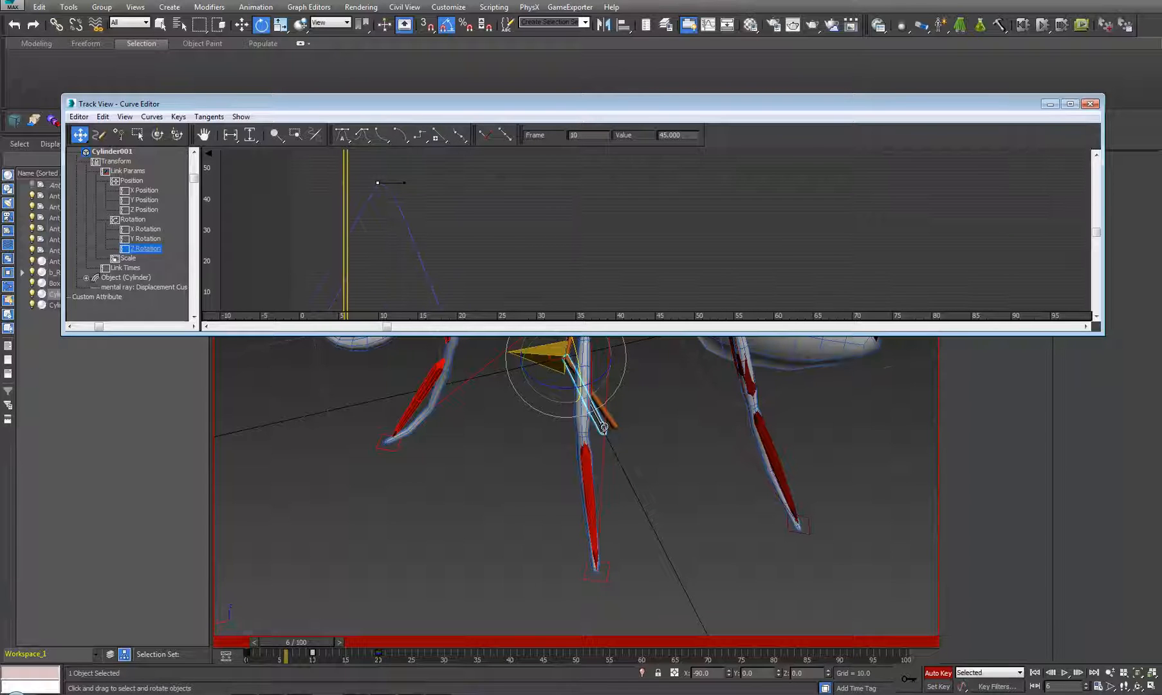
Scrub the animation to frame 15 and examine the cylinder's motion against the ant's leg, moving the Curve Editor out of the way.
left_click_drag(316, 641, 380, 646)
key("e")
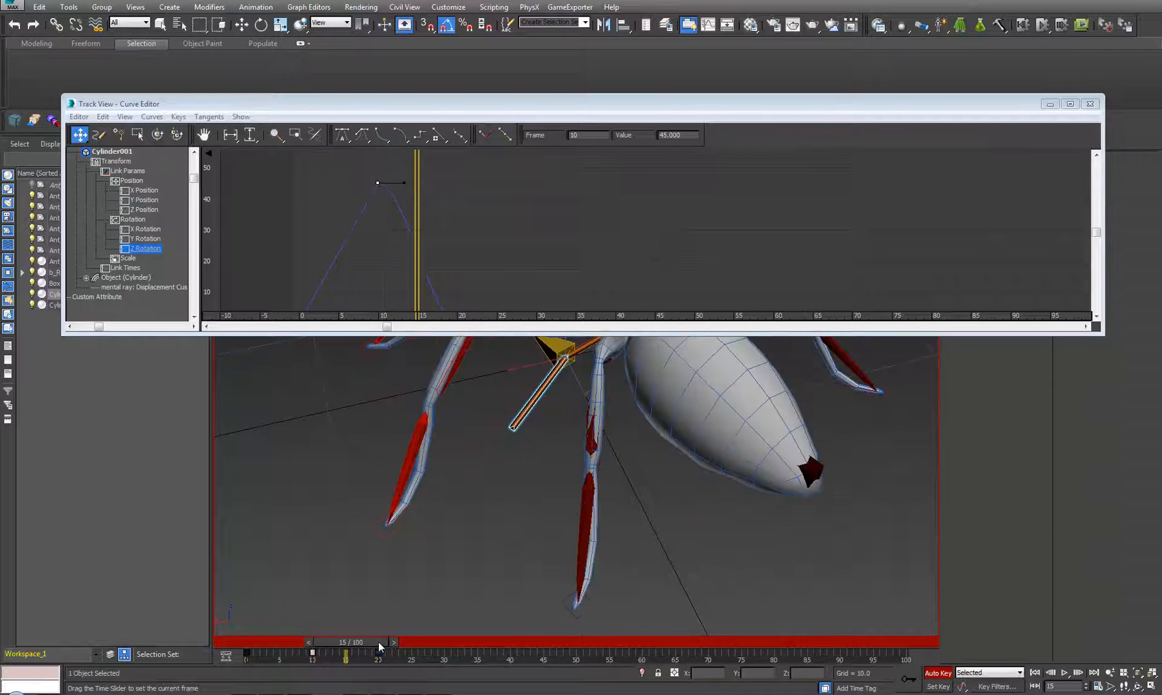
key("e")
middle_click_drag(475, 494, 524, 519, "alt")
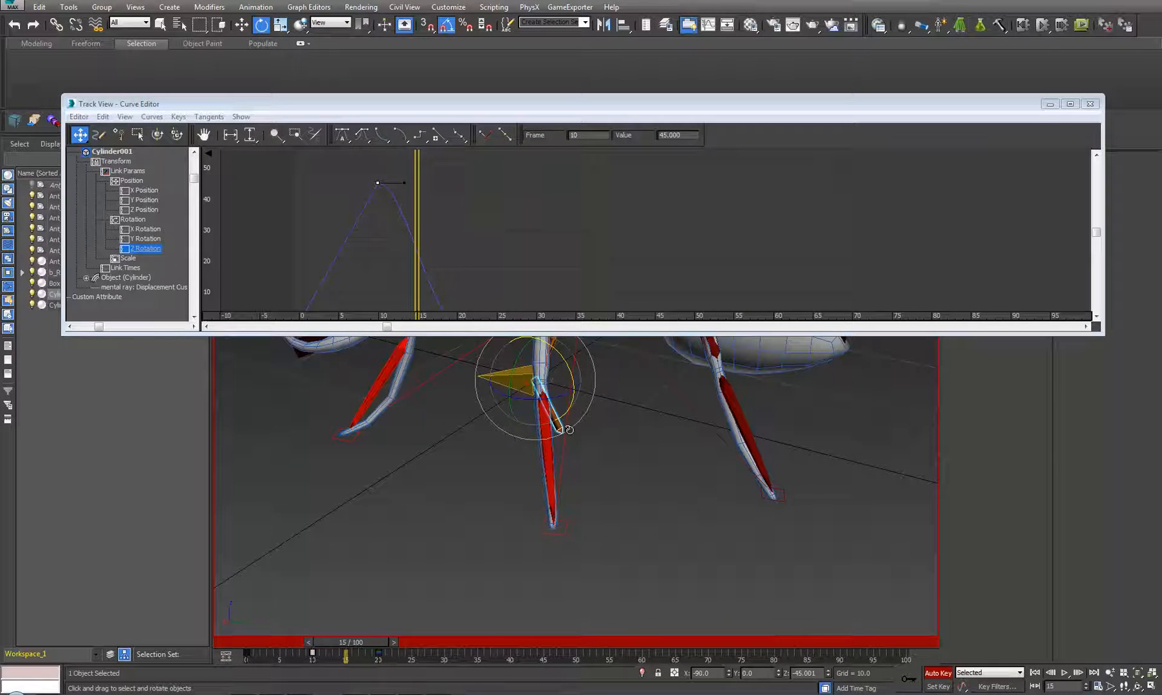
scroll(570, 429, "down", 5)
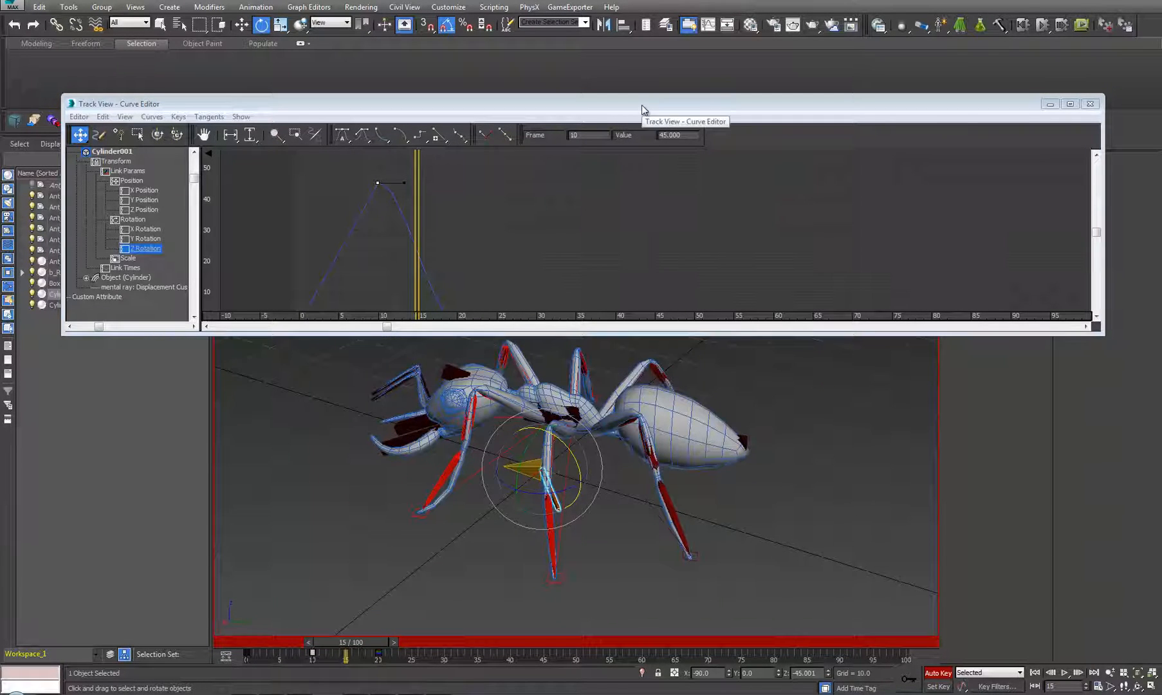
left_click_drag(642, 106, 630, 71)
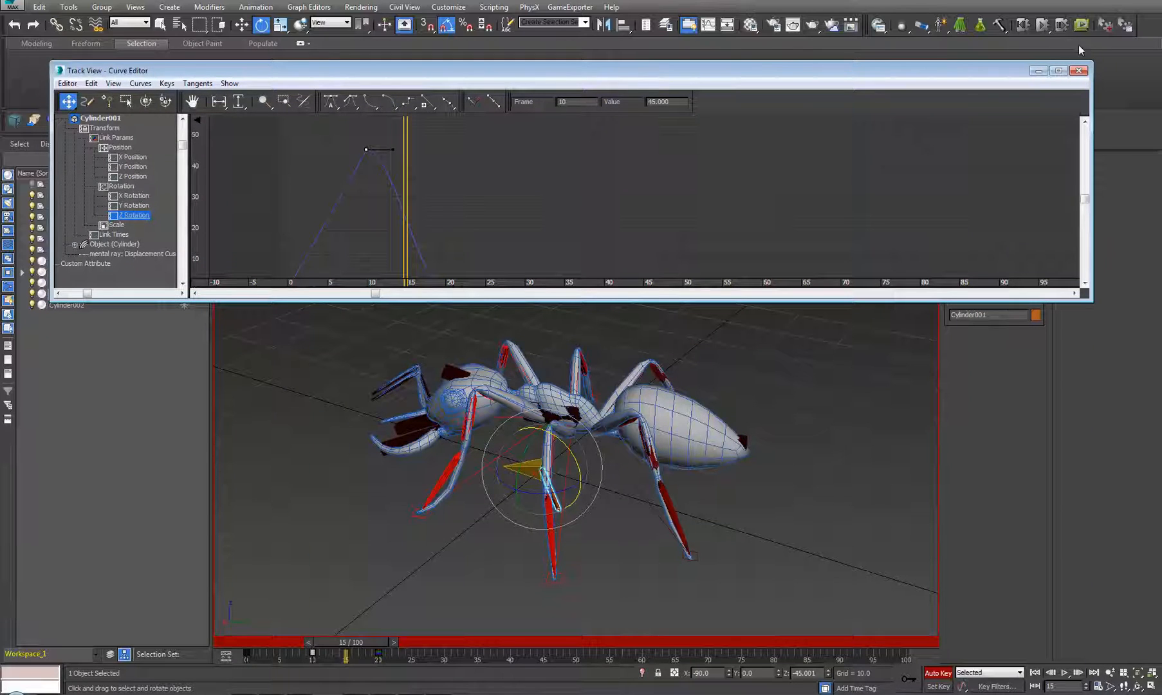
Close the Curve Editor, return the animation to frame 0 and turn off Auto Key.
left_click(1078, 73)
middle_click_drag(693, 261, 713, 319, "alt")
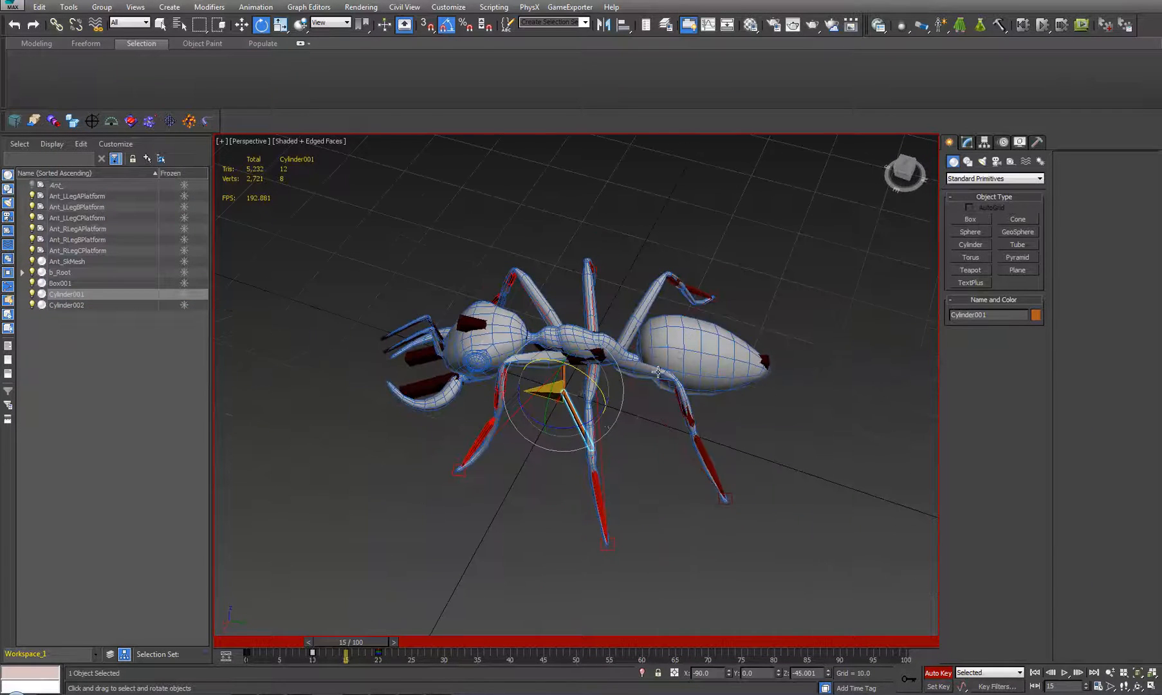
left_click_drag(368, 642, 262, 642)
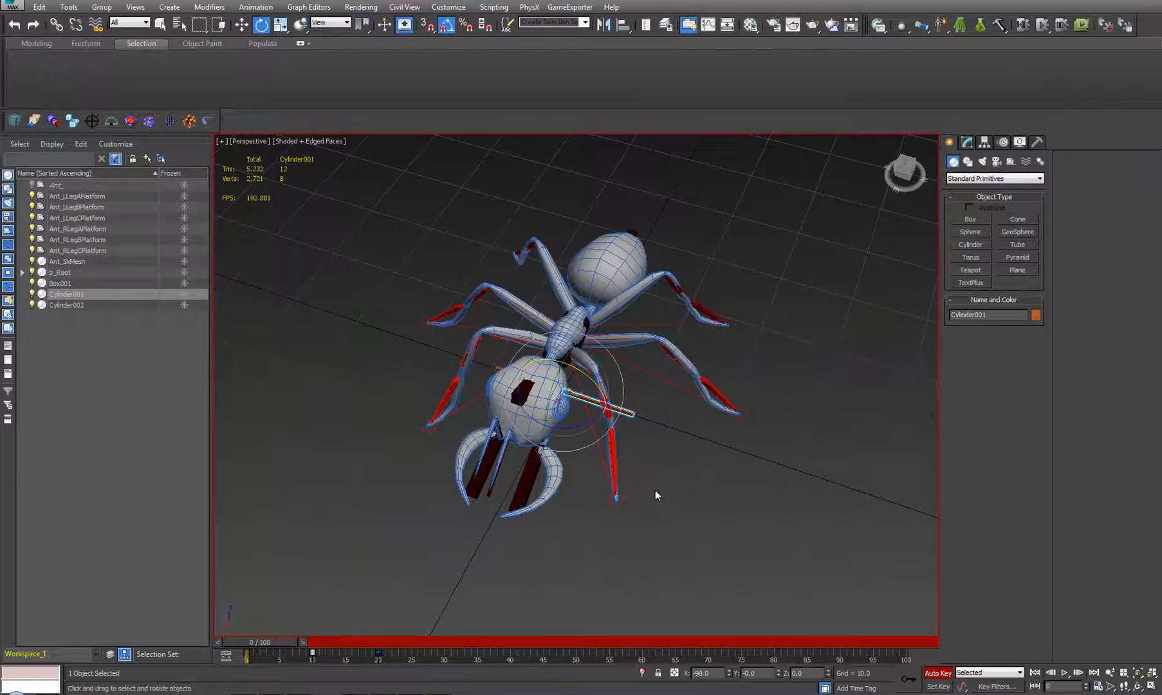
middle_click_drag(656, 490, 568, 484, "alt")
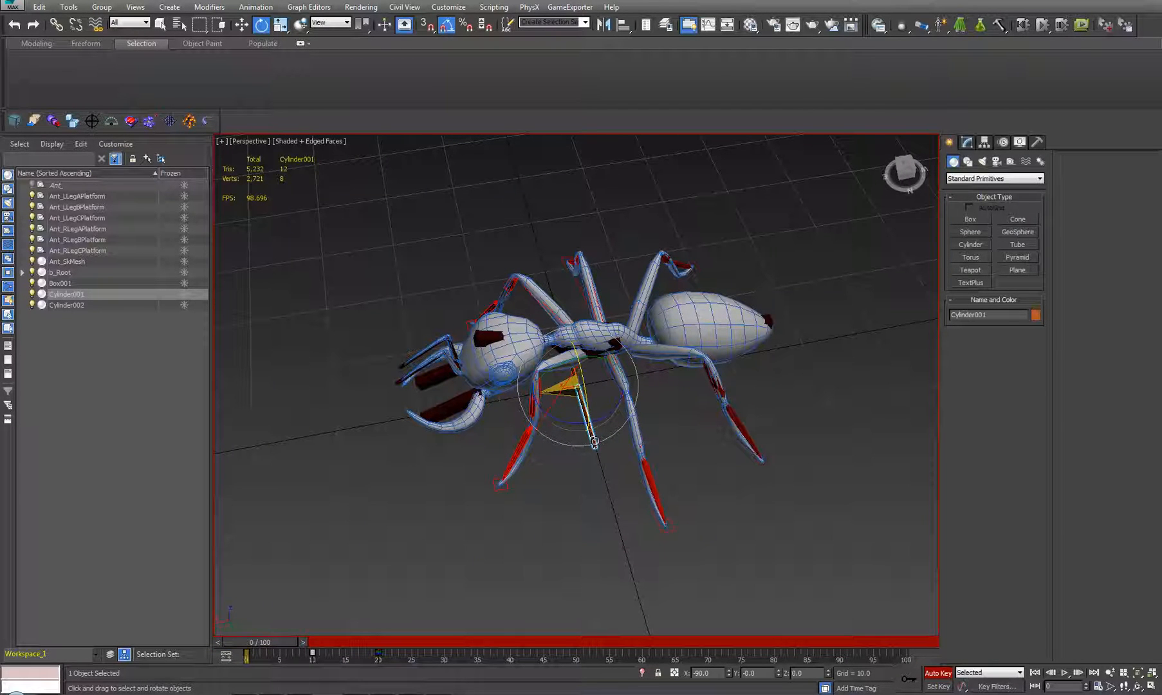
left_click(939, 672)
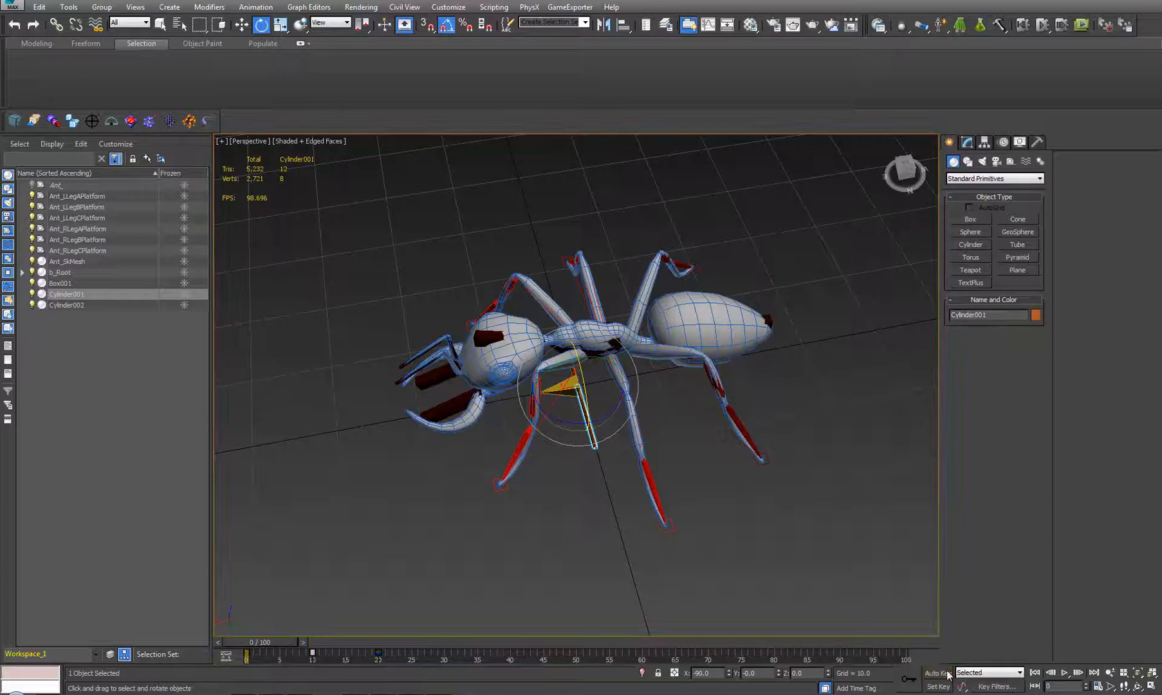
Replace the b_Root link of Ant_LLegAPlatform with a link to Cylinder001 at frame 0 in its TurnInPlace layer.
left_click(500, 485)
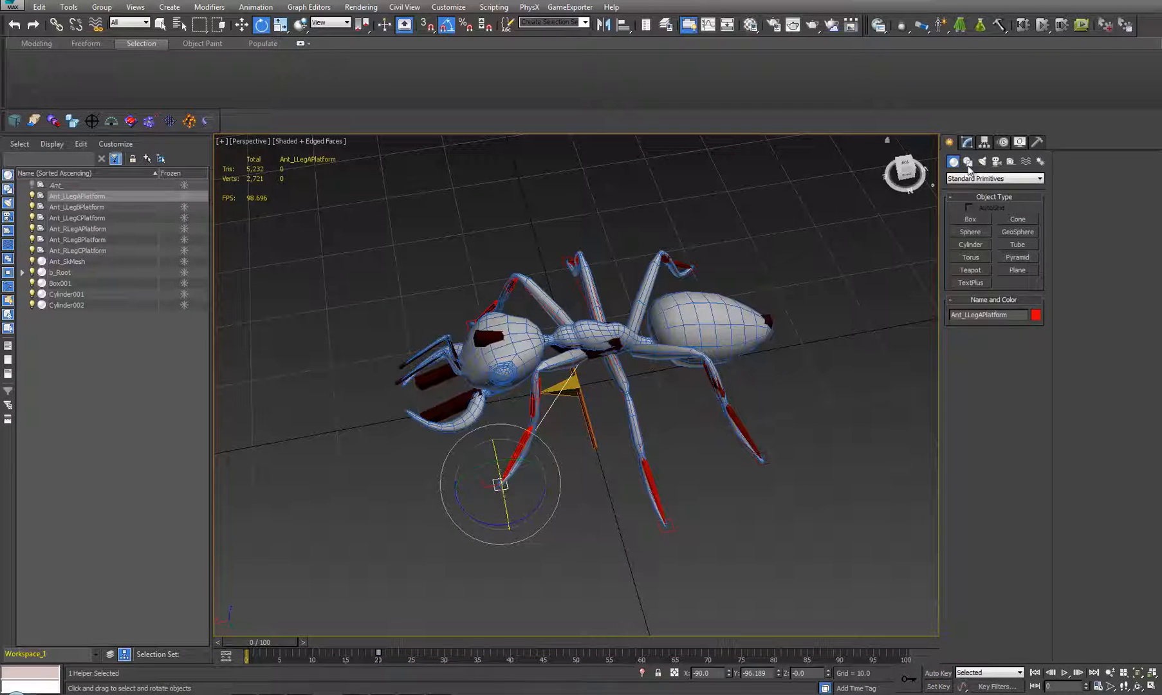
left_click(1004, 142)
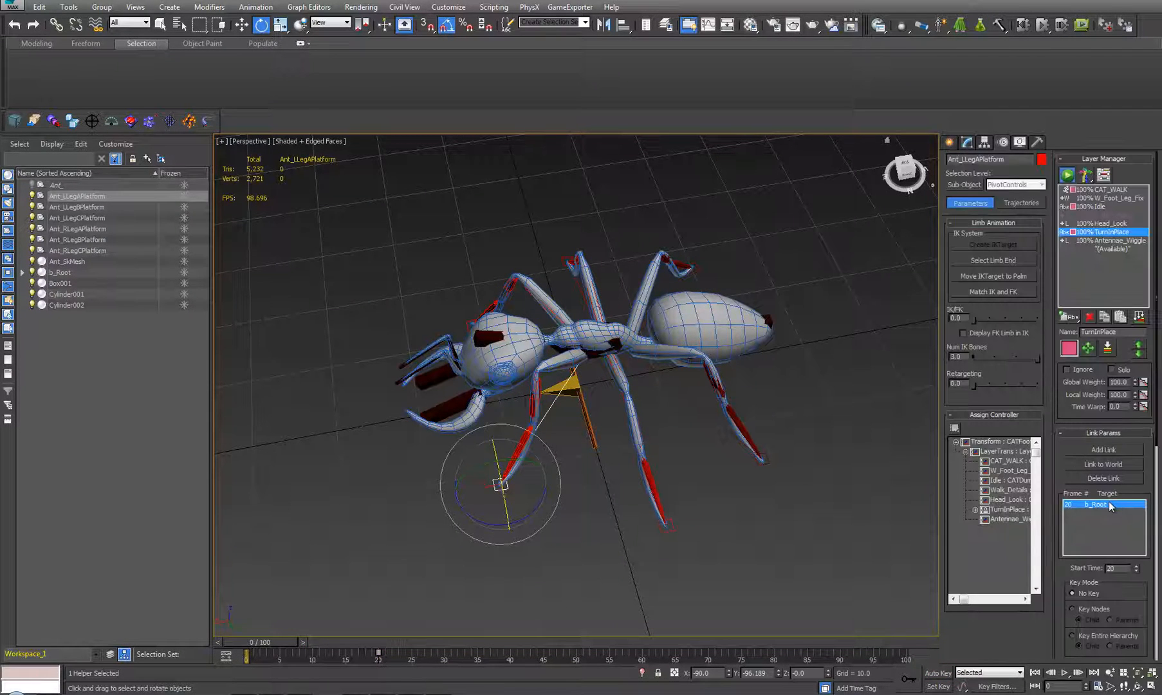
left_click(1111, 452)
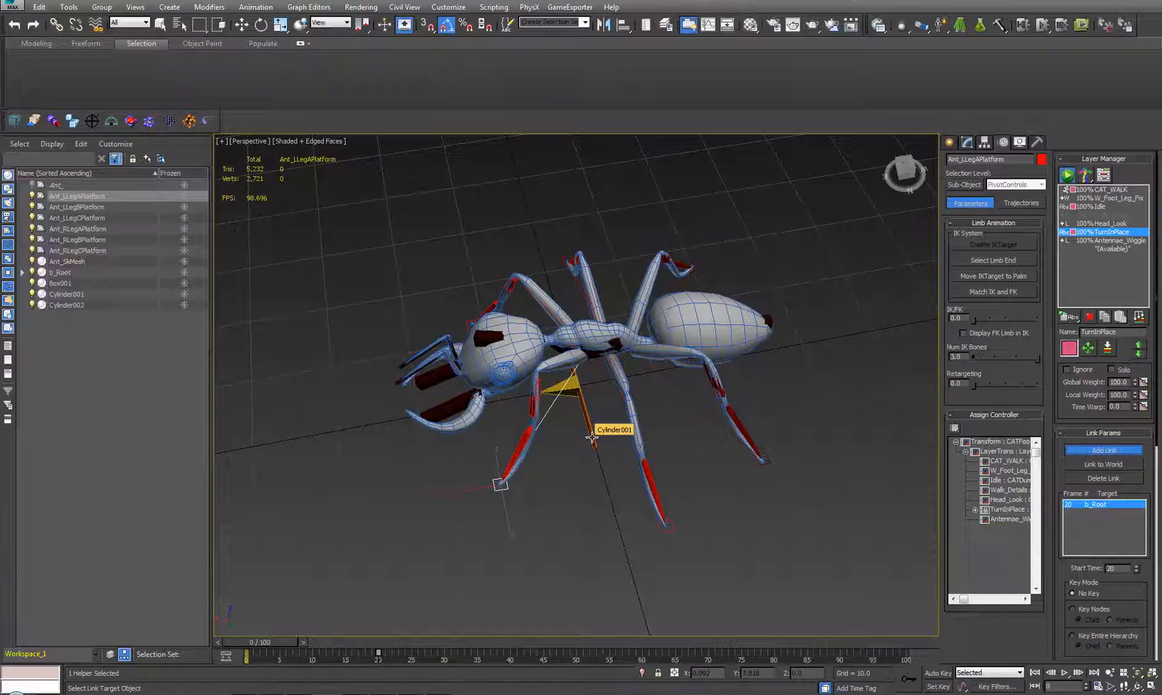
left_click(592, 438)
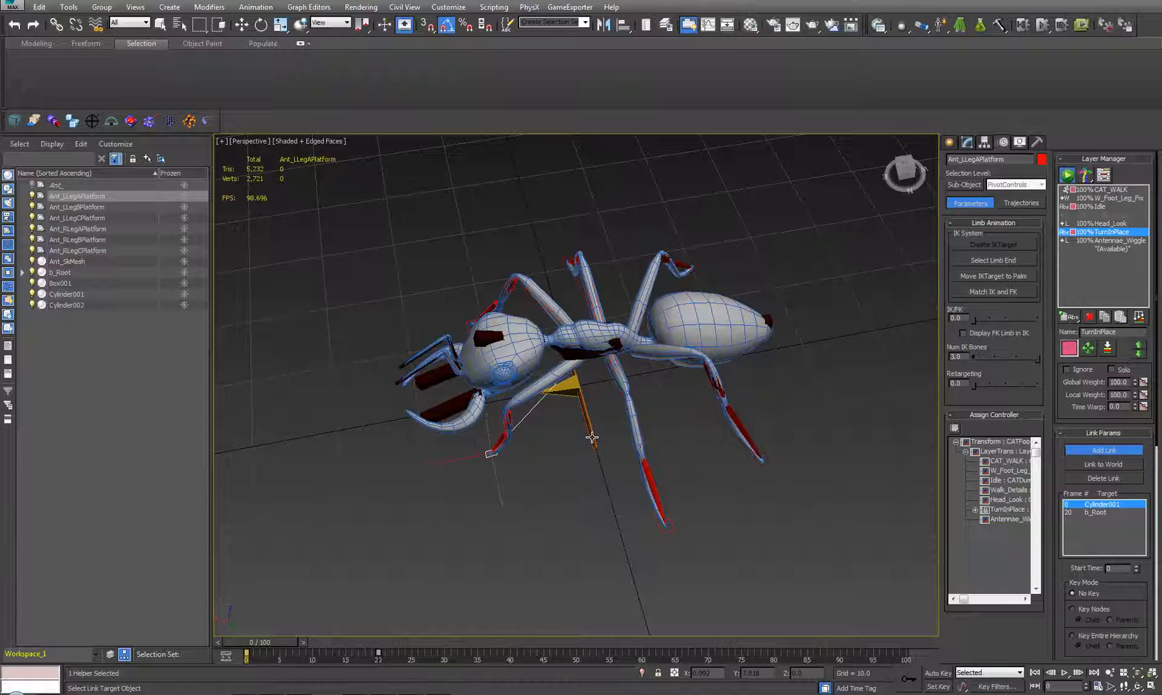
key("ctrl+z")
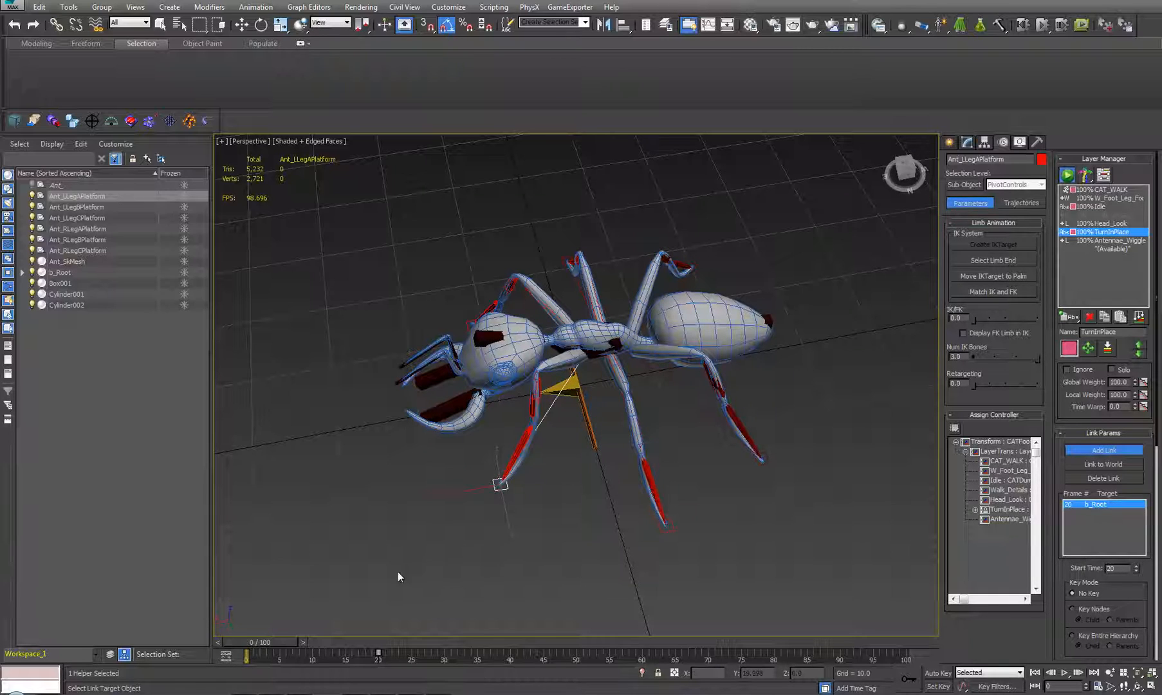
left_click(1116, 477)
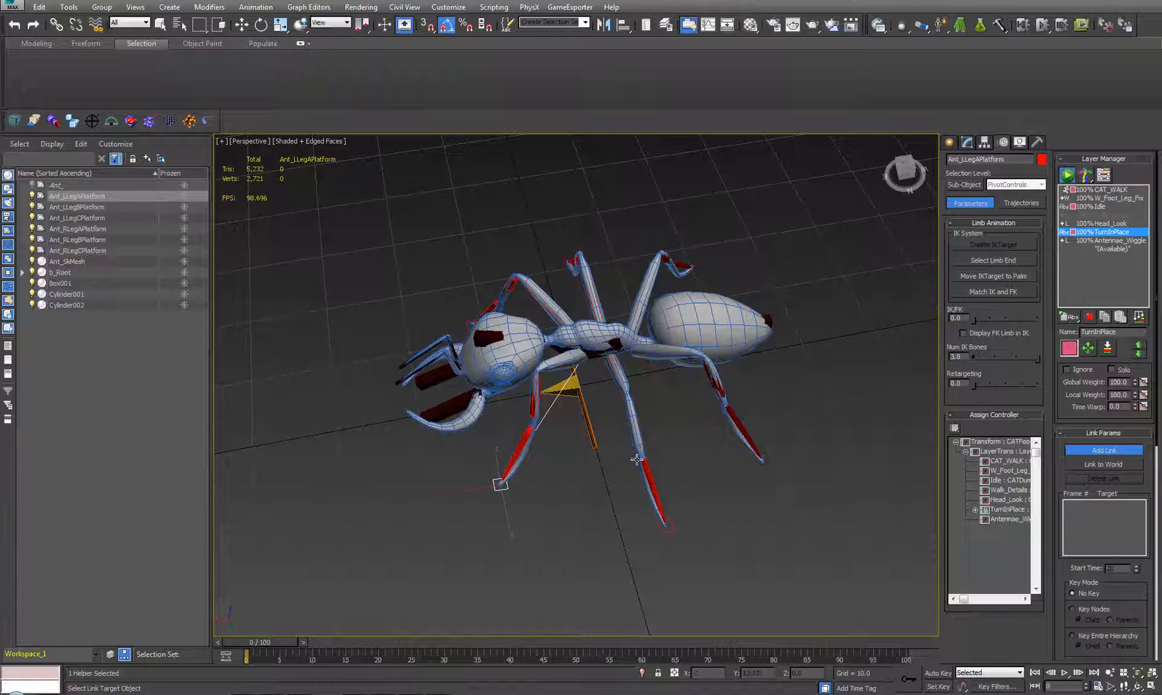
left_click(593, 440)
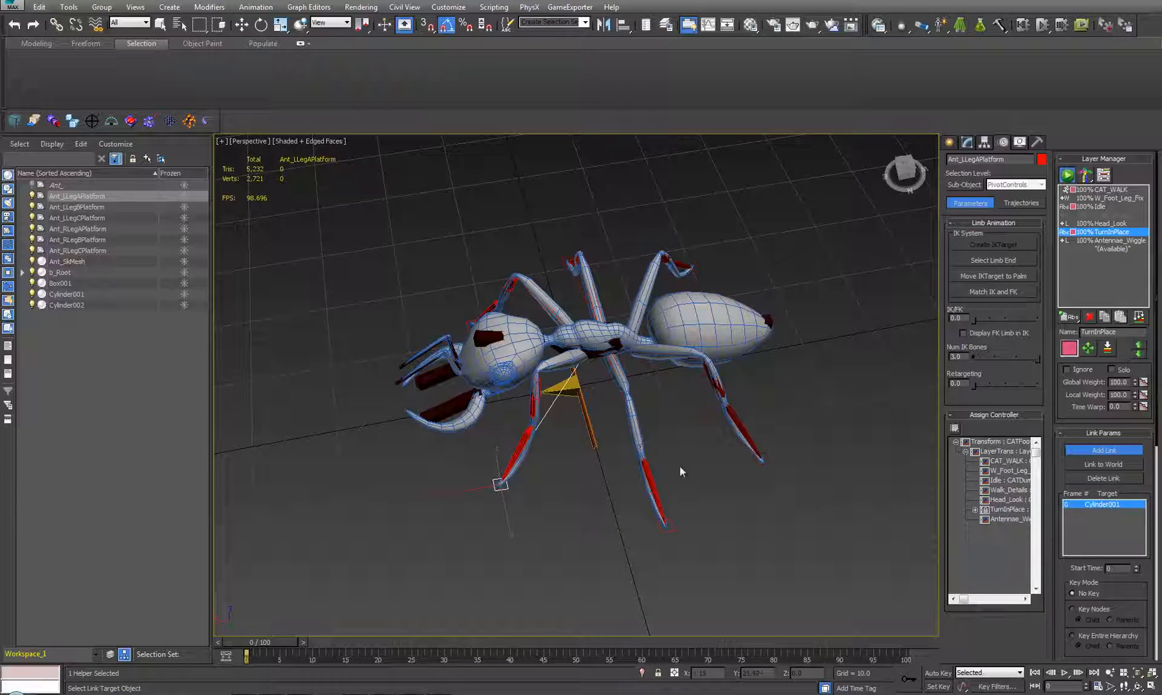
left_click(770, 463)
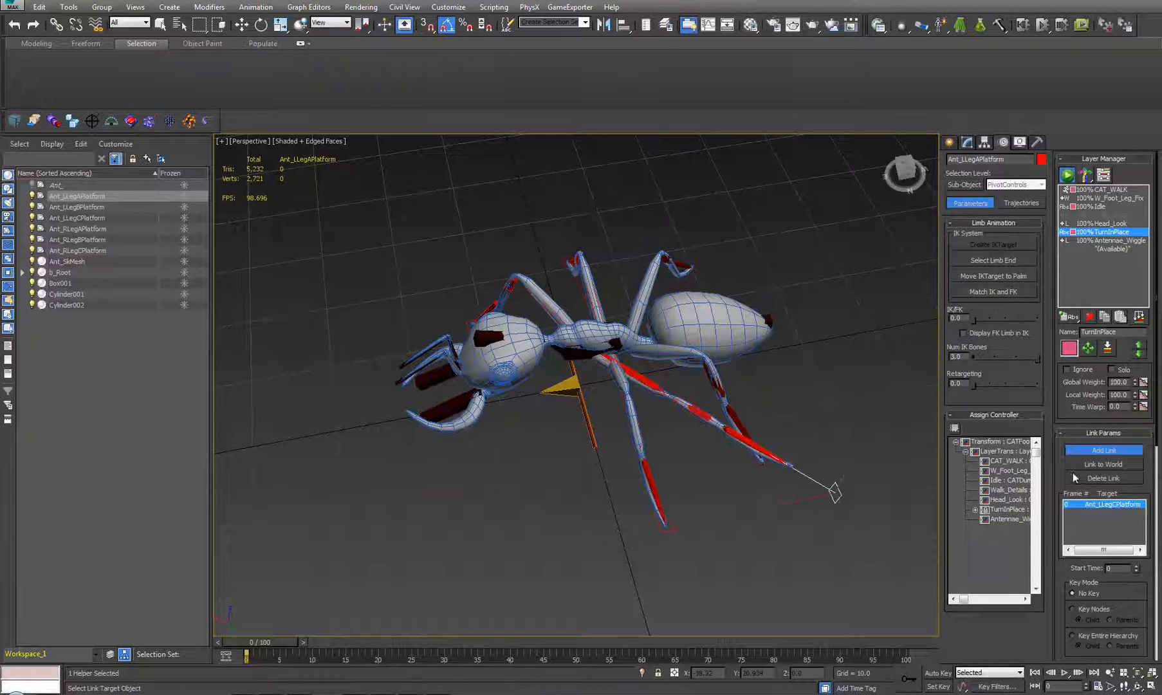
left_click(1113, 480)
left_click(1118, 454)
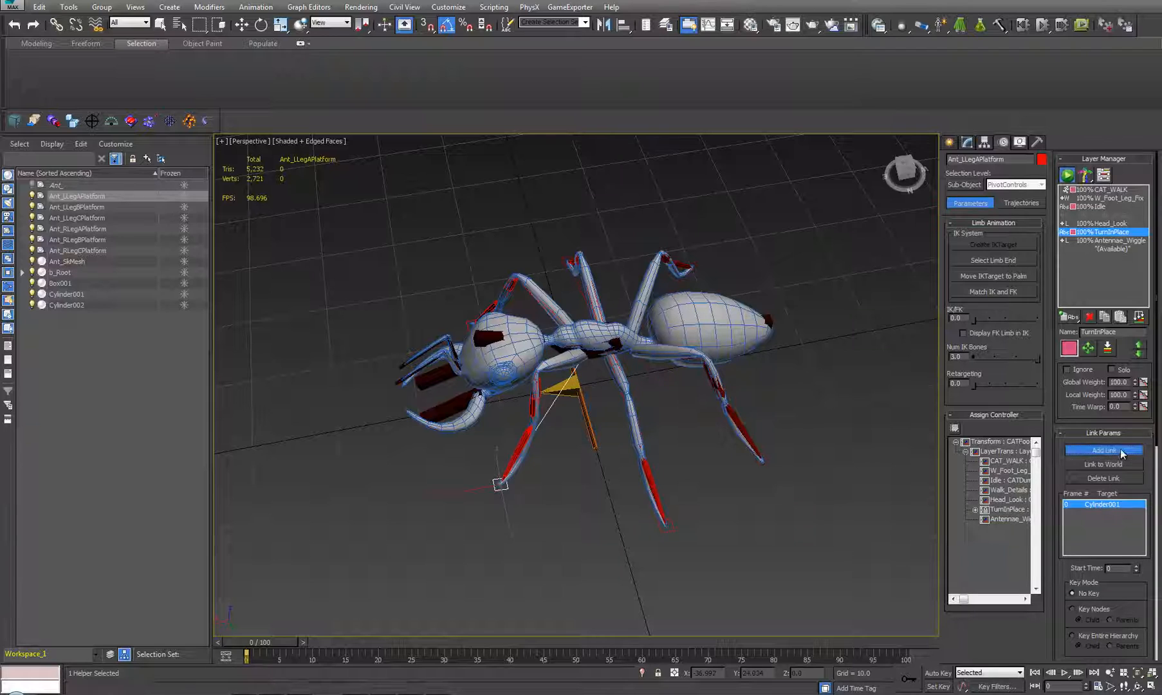
Replace the b_Root link of Ant_LLegCPlatform with a link to Cylinder001 at frame 0.
left_click(765, 459)
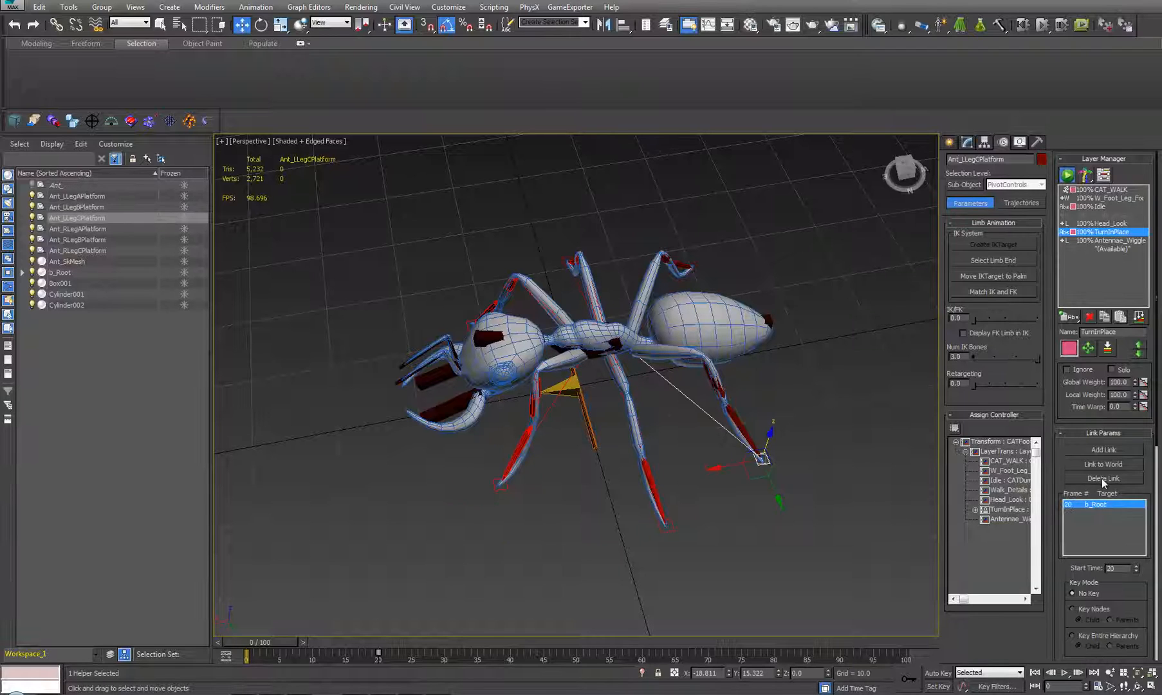
left_click(1104, 451)
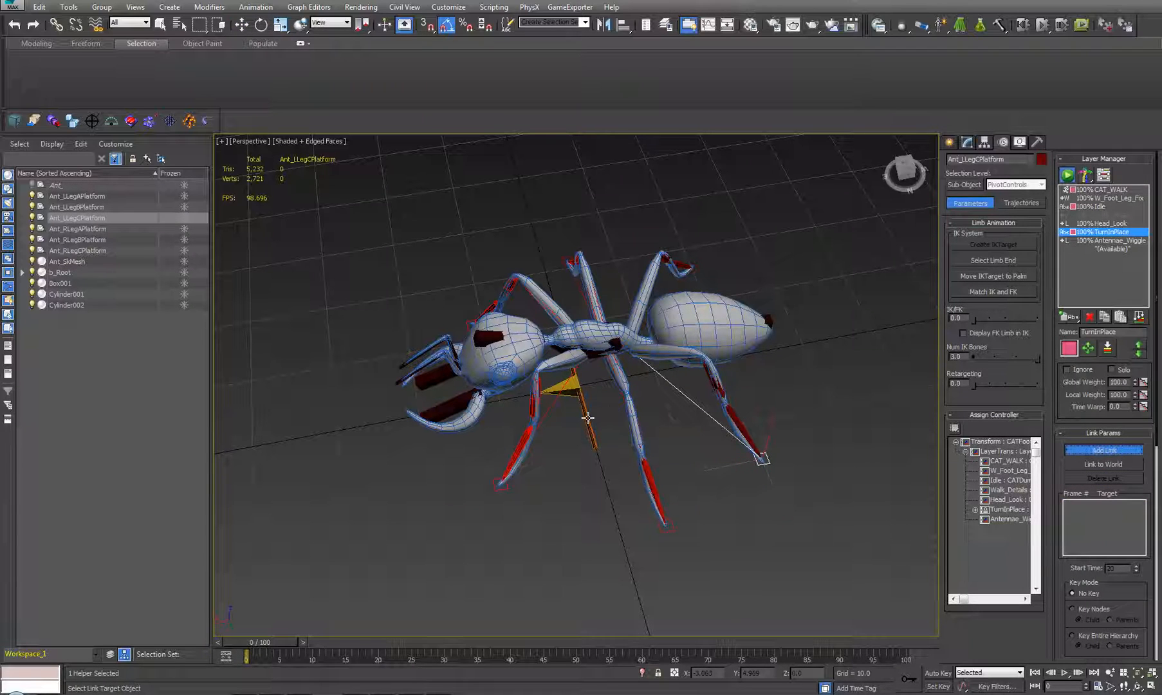
left_click(585, 419)
left_click(1102, 450)
Replace the b_Root link of Ant_RLegBPlatform with a link to Cylinder001 at frame 0.
middle_click_drag(570, 347, 547, 325, "alt")
left_click(496, 258)
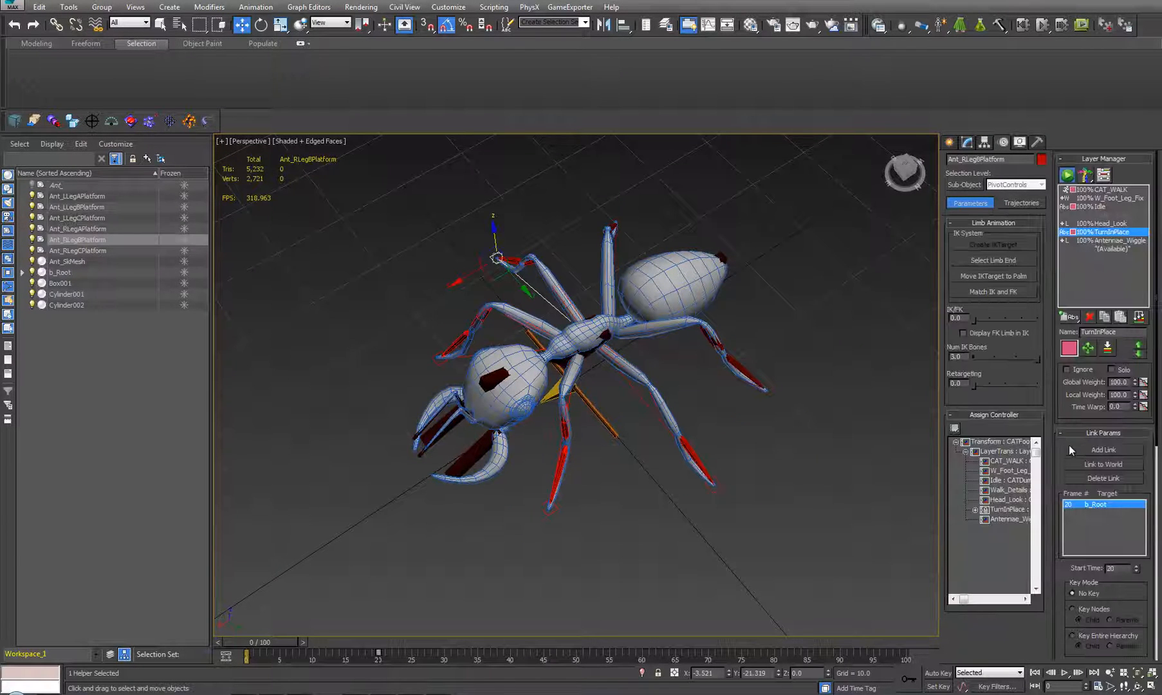
left_click(1116, 479)
left_click(1103, 450)
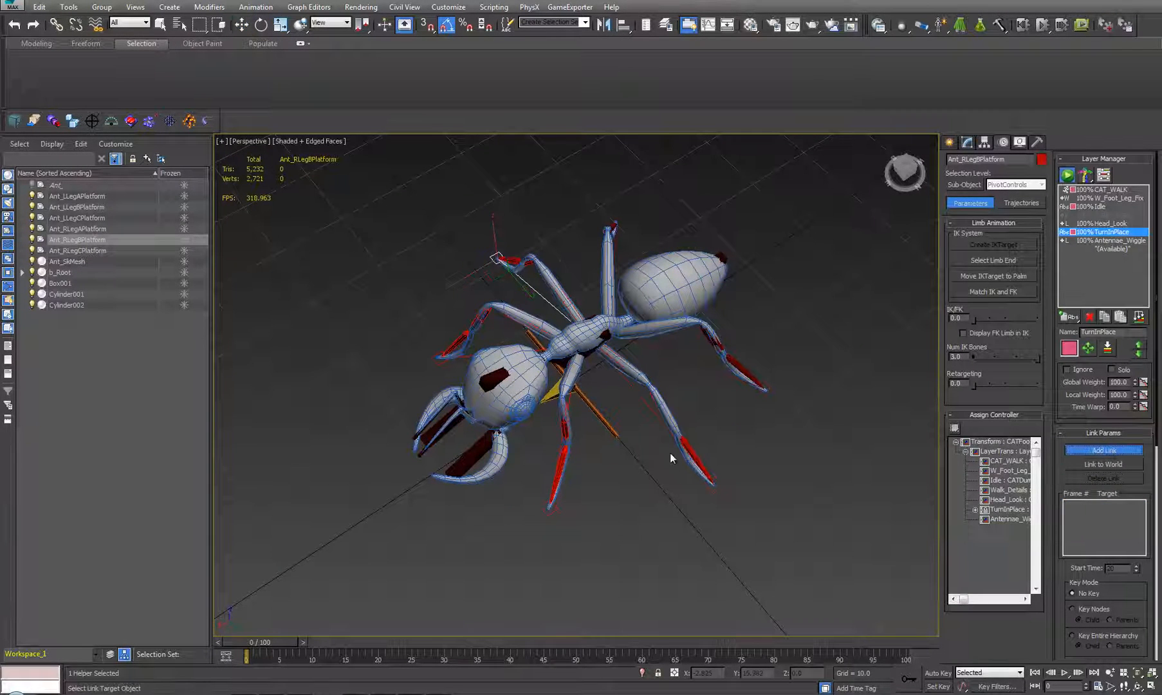
left_click(603, 426)
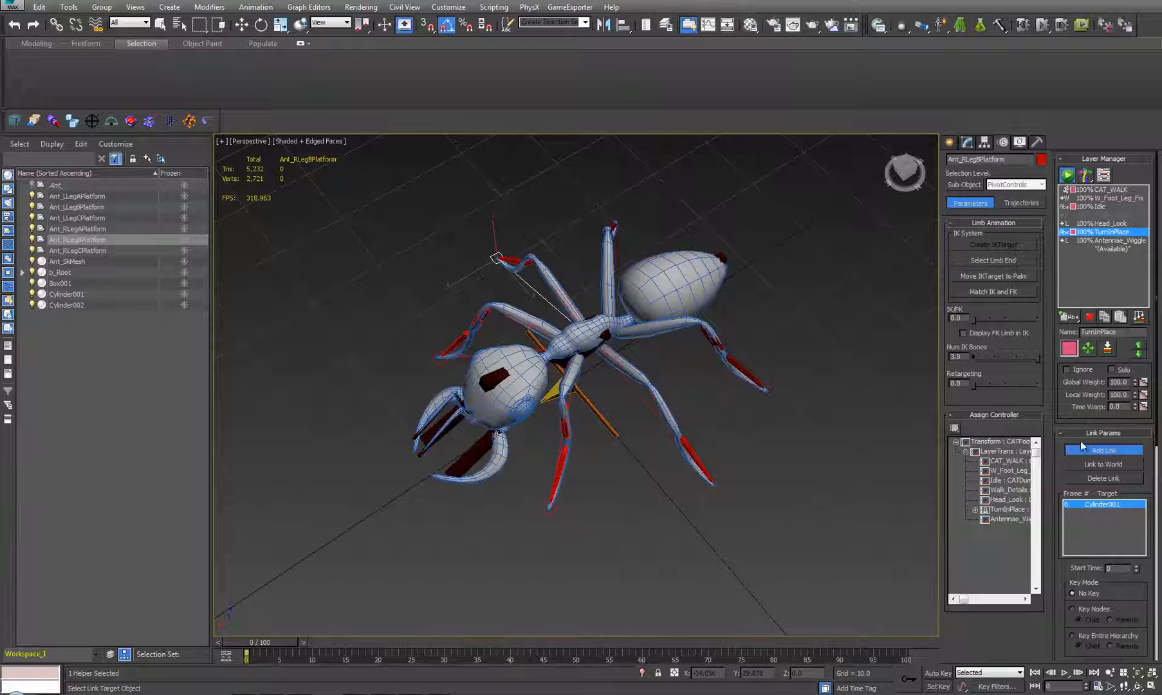
left_click(1100, 448)
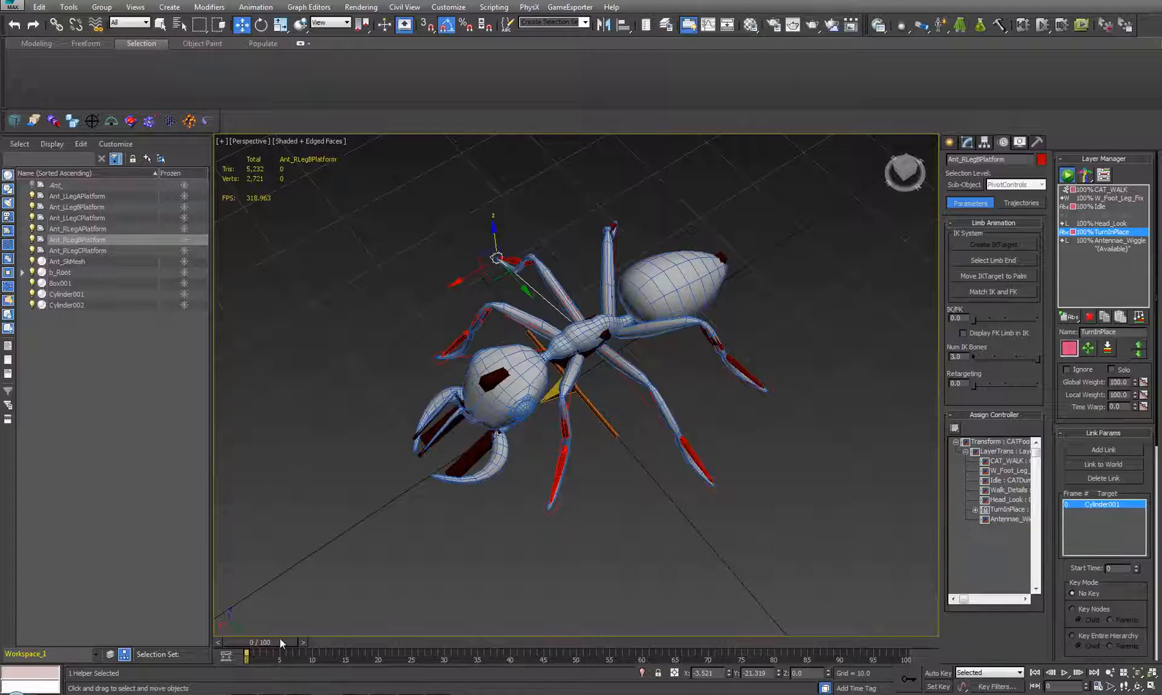
Scrub between frames 0 and 10 and examine from several angles how the feet linked to Cylinder001 behave as the body turns.
left_click_drag(280, 638, 345, 642)
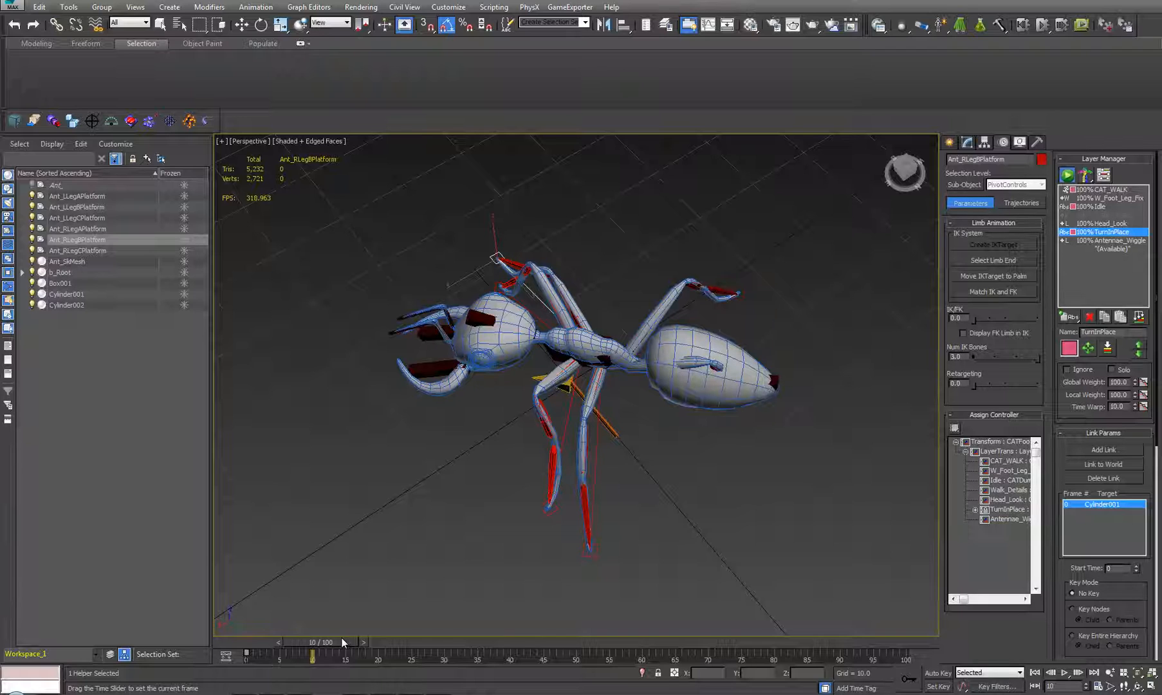
mouse_move(342, 637)
left_mouse_down()
mouse_move(245, 642)
mouse_move(339, 623)
mouse_move(230, 631)
mouse_move(342, 621)
left_mouse_up()
key("w")
middle_click_drag(488, 476, 464, 499, "alt")
mouse_move(320, 643)
left_mouse_down()
mouse_move(395, 643)
mouse_move(322, 639)
left_mouse_up()
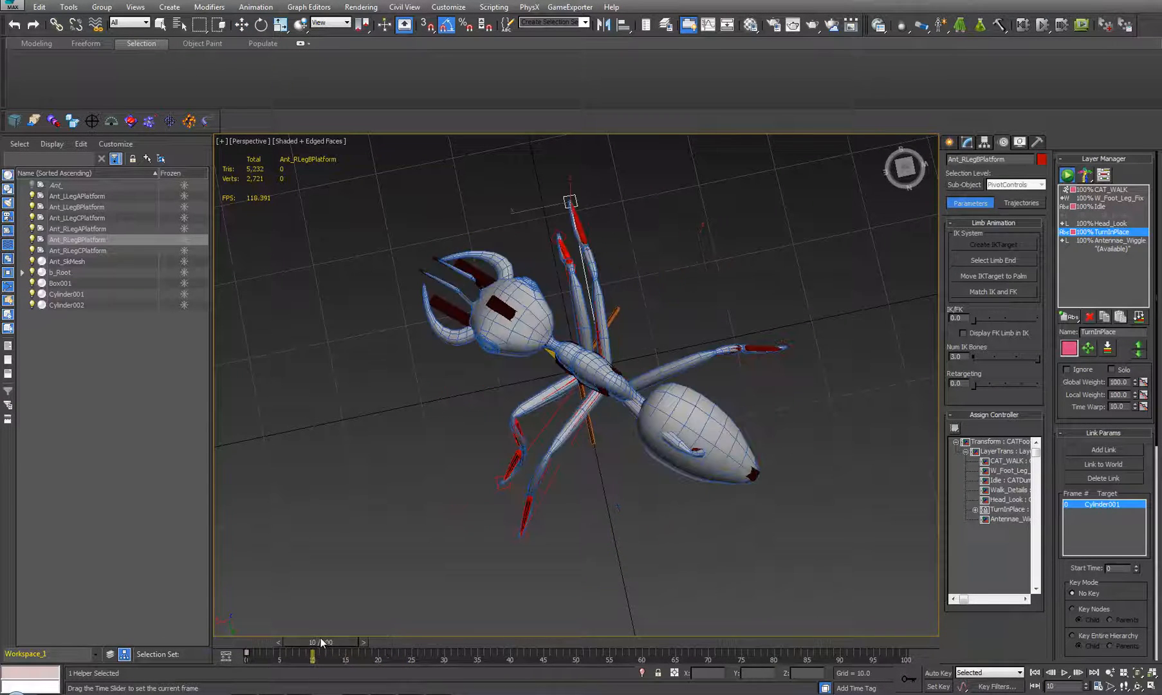
key("w")
middle_click_drag(643, 516, 614, 412, "alt")
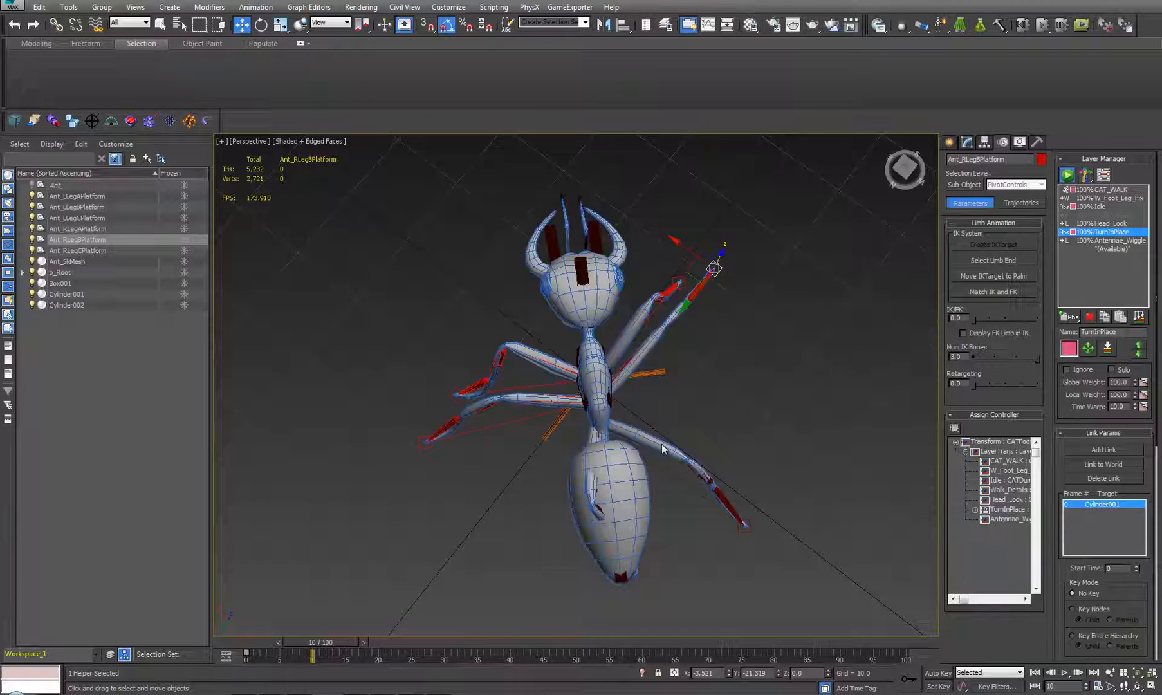
middle_click_drag(639, 312, 579, 483, "alt")
left_click_drag(341, 645, 256, 651)
With Auto Key on at frame 20, rotate b_Root by 45 degrees about Z to reduce the ant's turn.
middle_click_drag(567, 475, 537, 392, "alt")
left_click(590, 412)
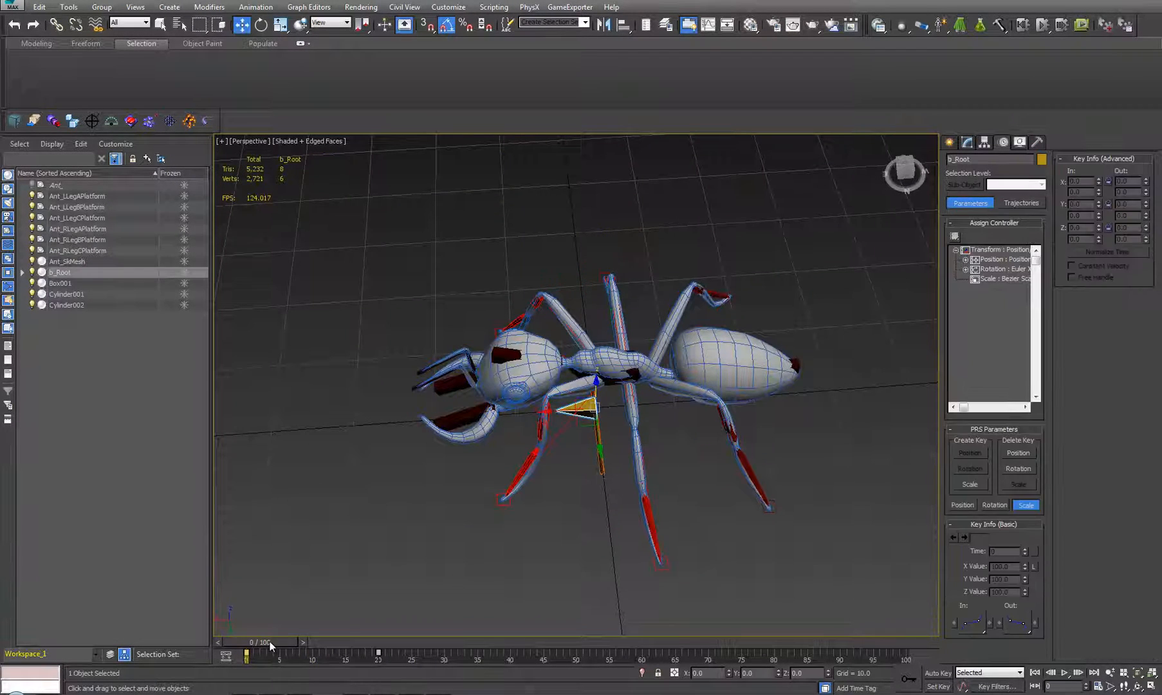
left_click_drag(271, 645, 394, 638)
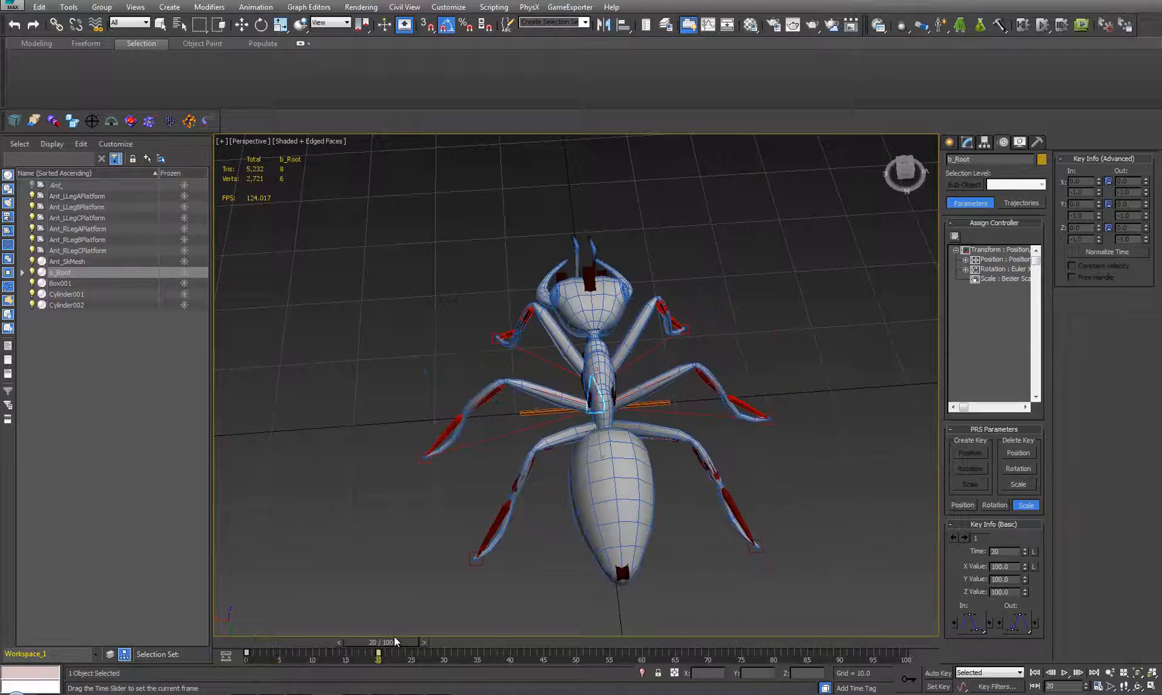
left_click(935, 678)
middle_click_drag(567, 464, 616, 507, "alt")
key("e")
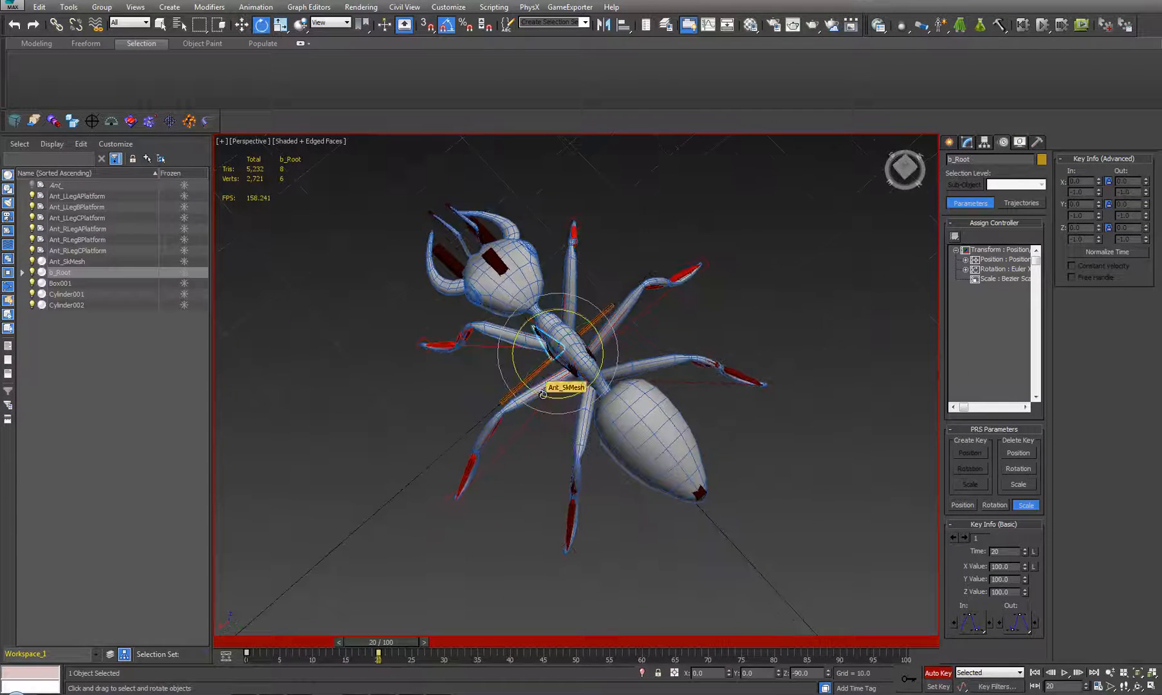
left_click_drag(543, 394, 567, 398)
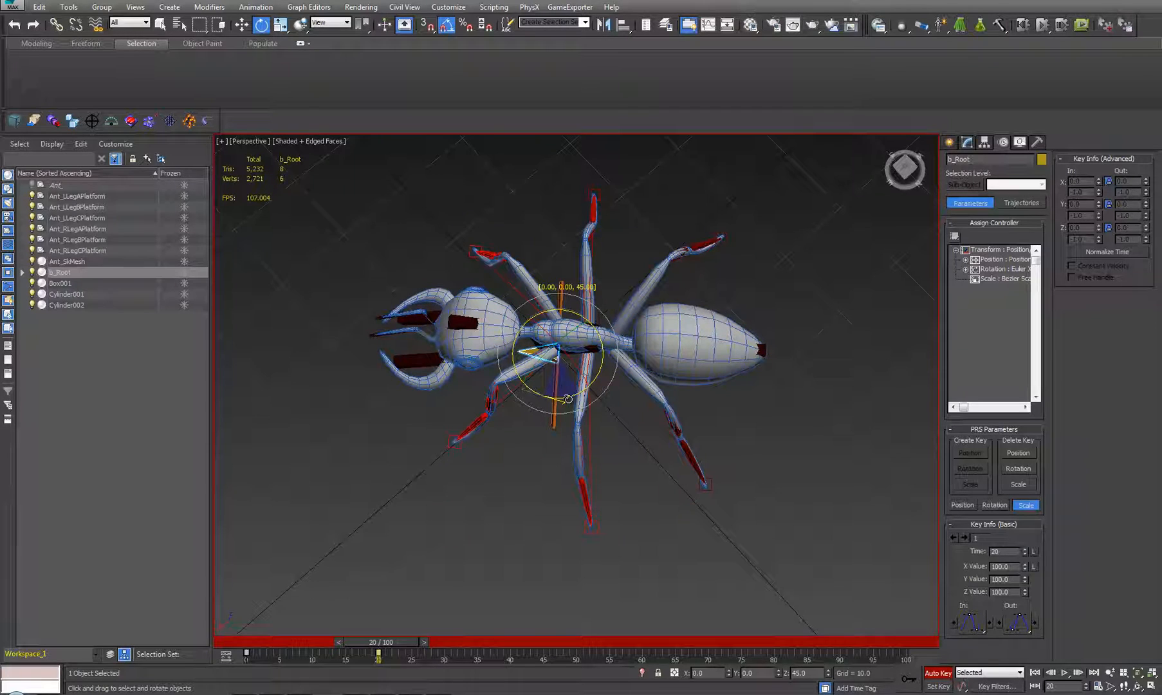
Set Cylinder001's Z rotation to 0 at frame 10, check the motion back to frame 0 and turn off Auto Key.
left_click(551, 426)
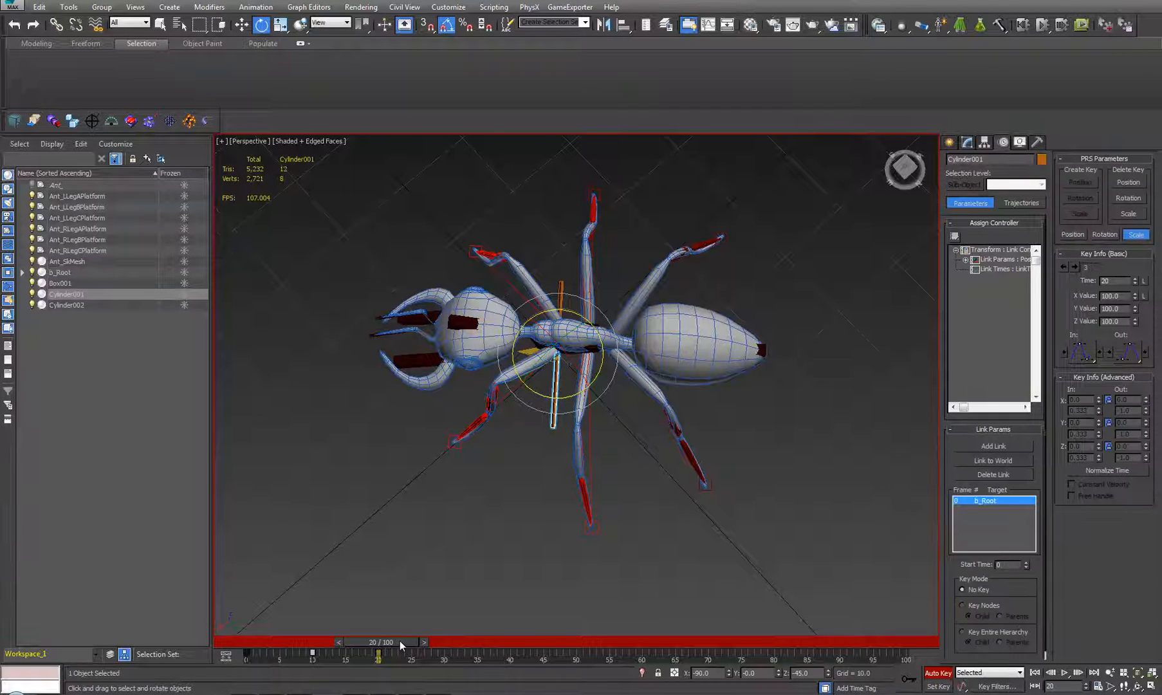
left_click_drag(400, 640, 342, 641)
key("e")
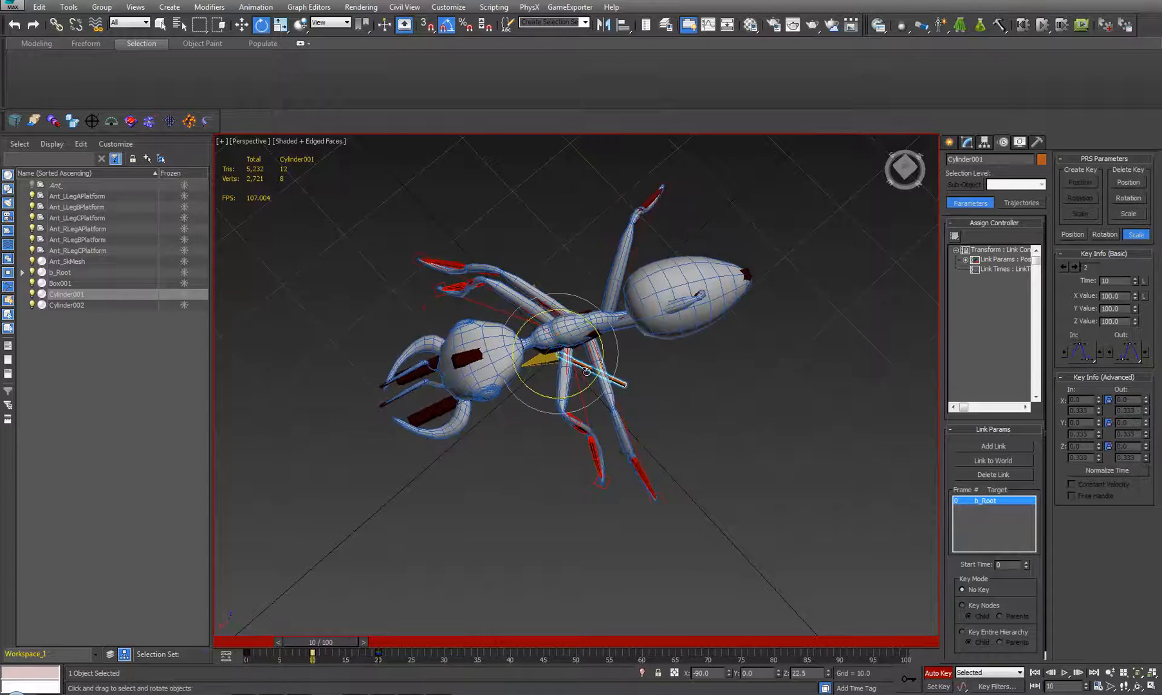
right_click(828, 673)
left_click_drag(350, 641, 274, 658)
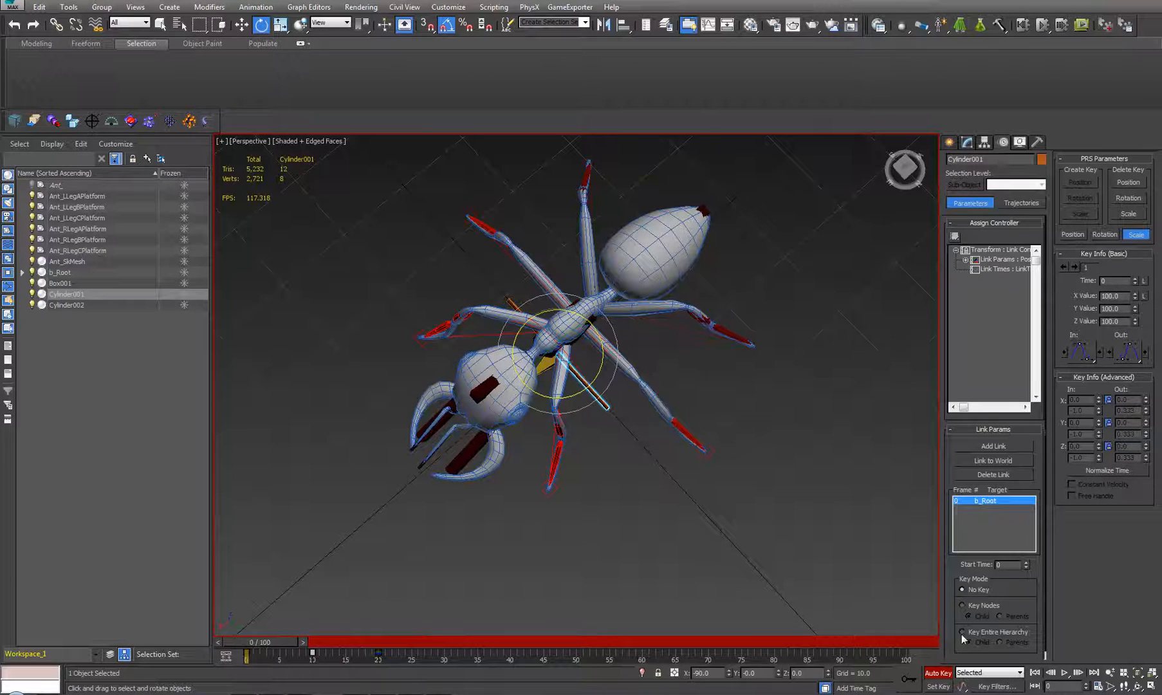
left_click(937, 673)
Replace the b_Root link of Ant_RLegAPlatform with a link to Cylinder002 at frame 0.
middle_click_drag(441, 336, 586, 529, "alt")
left_click(580, 525)
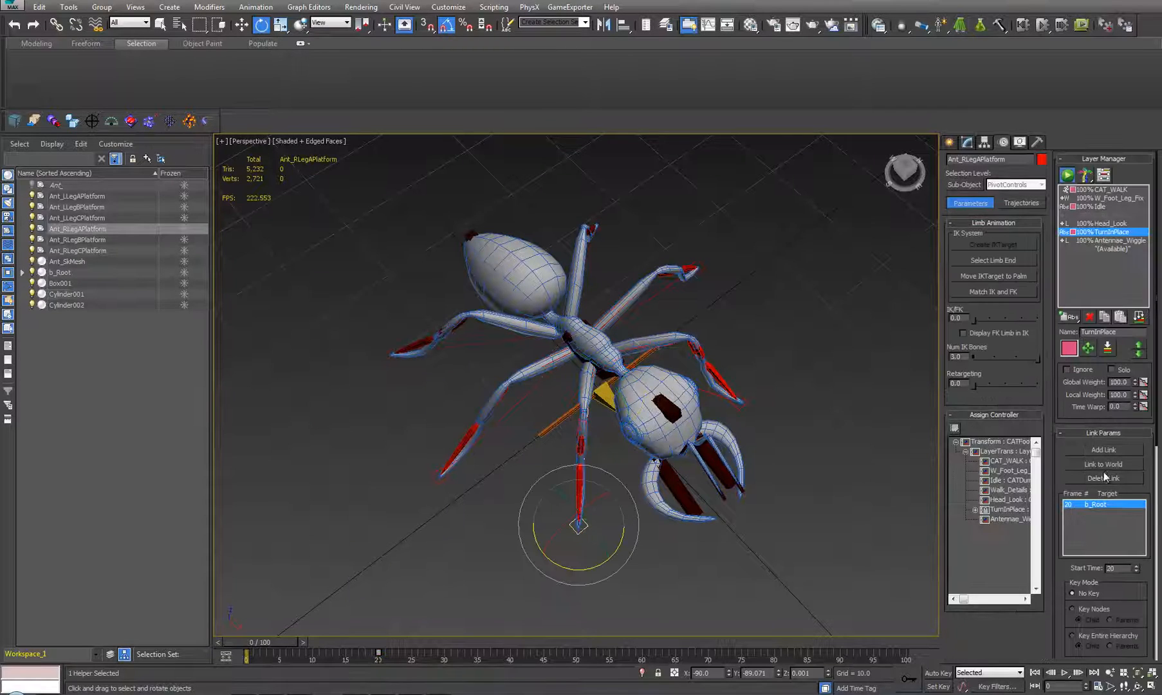
left_click(1104, 477)
left_click(1104, 450)
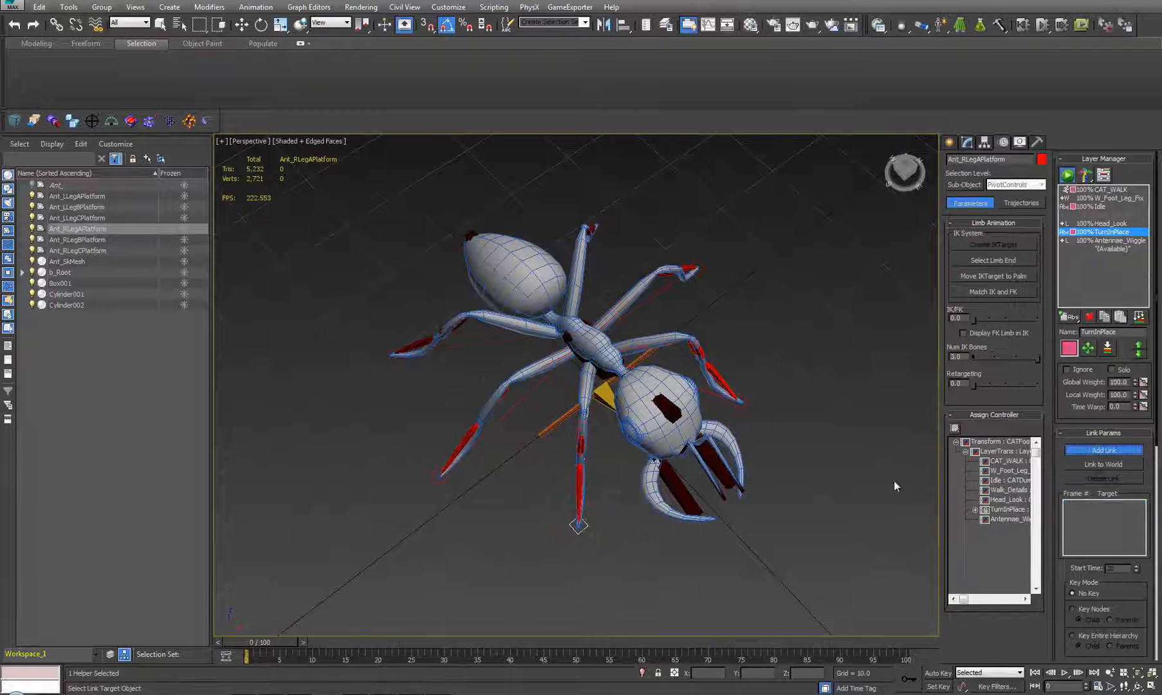
left_click(559, 421)
key("w")
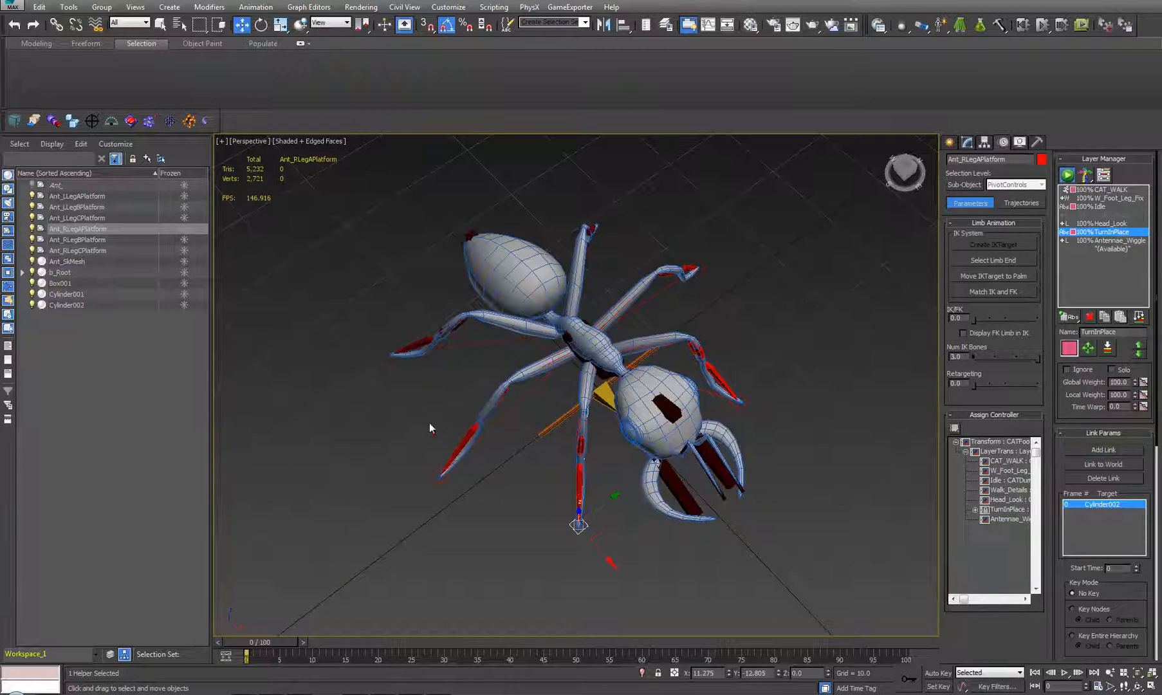
Replace the b_Root link of Ant_RLegCPlatform with a link to Cylinder002 at frame 0.
left_click(393, 354)
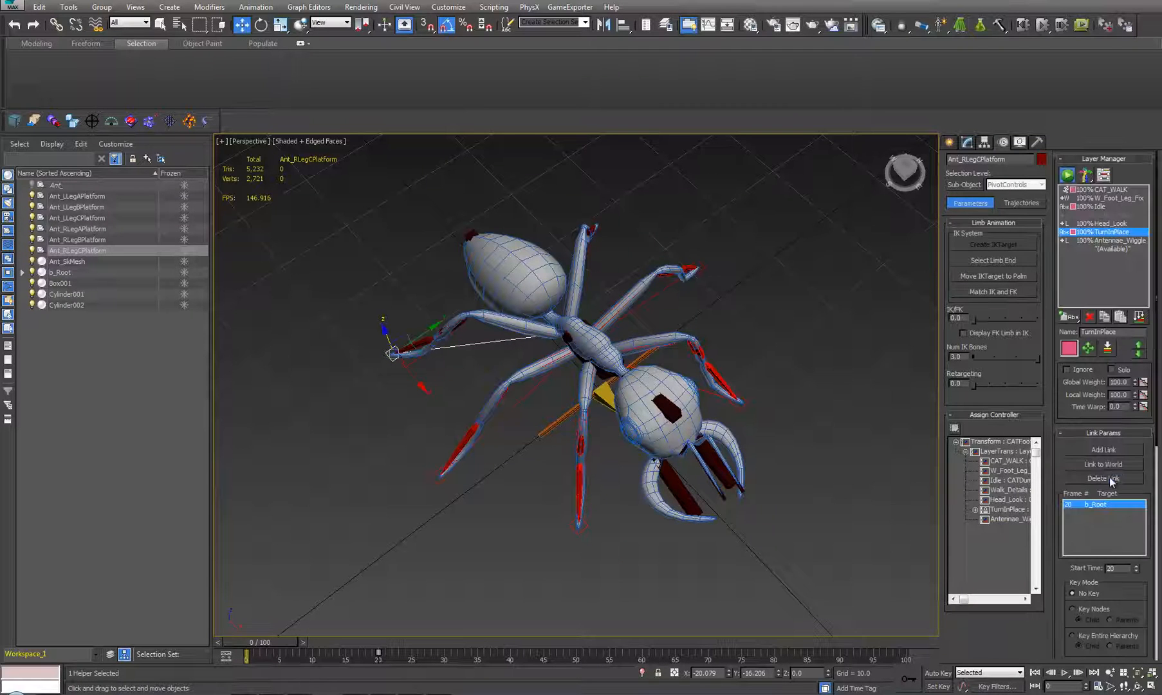
left_click(1105, 477)
left_click(1104, 449)
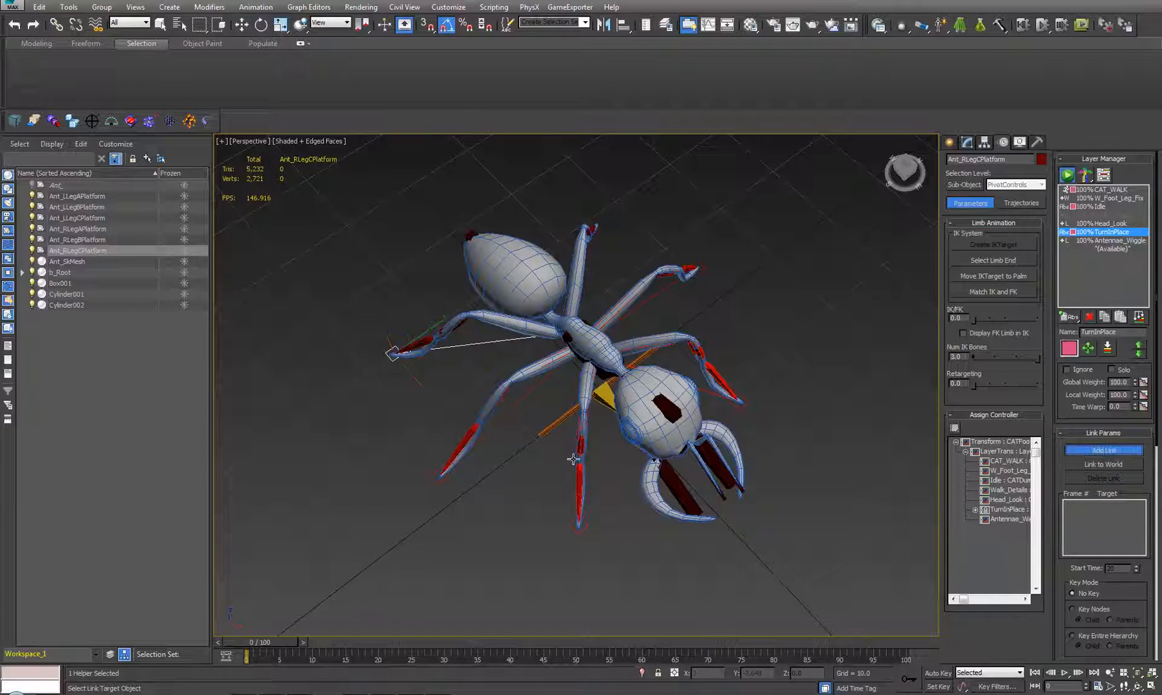
left_click(559, 421)
key("w")
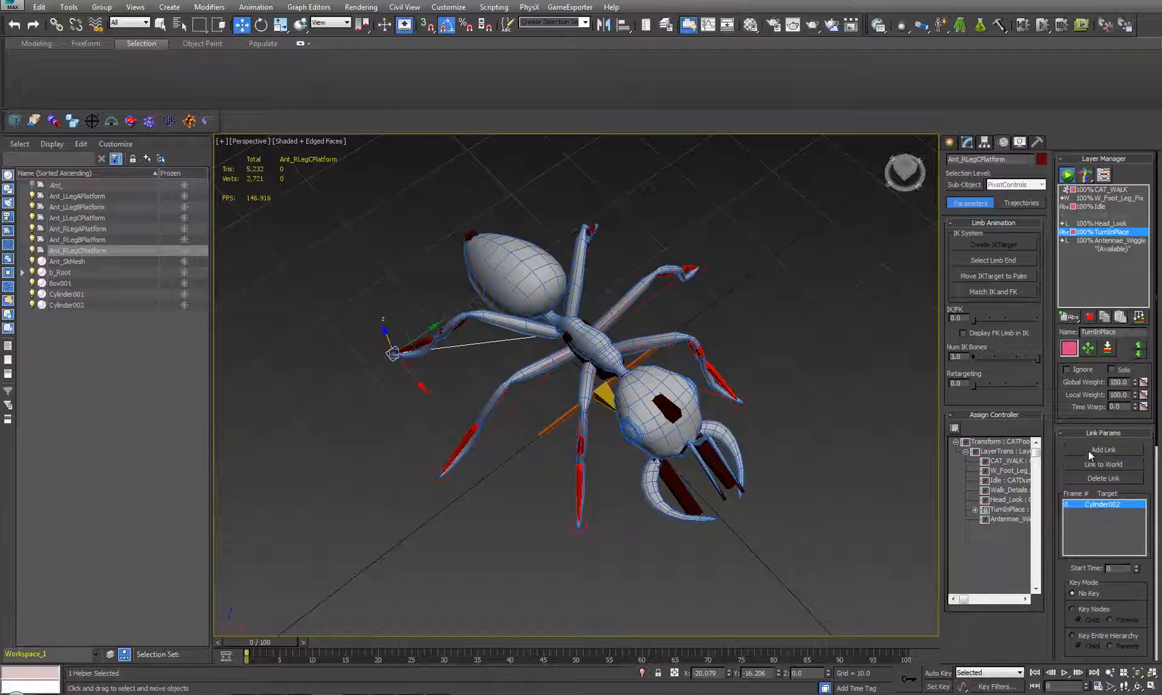
Replace the b_Root link of Ant_LLegBPlatform with a link to Cylinder002 at frame 0.
left_click(698, 267)
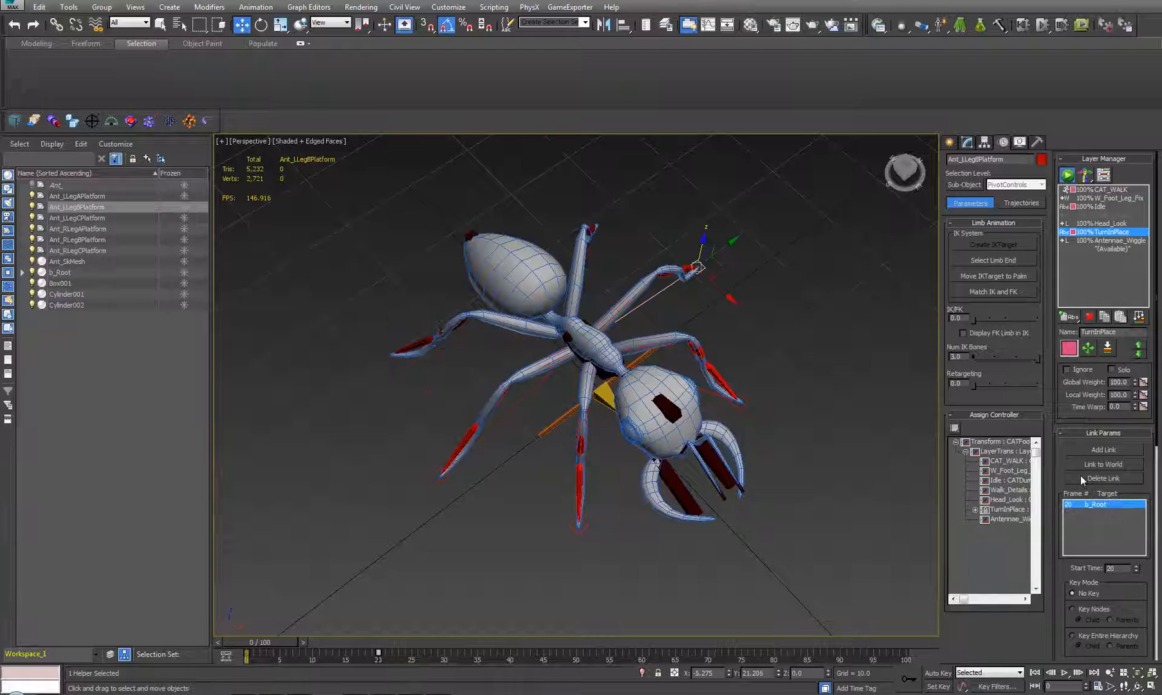
left_click(1096, 479)
left_click(1098, 451)
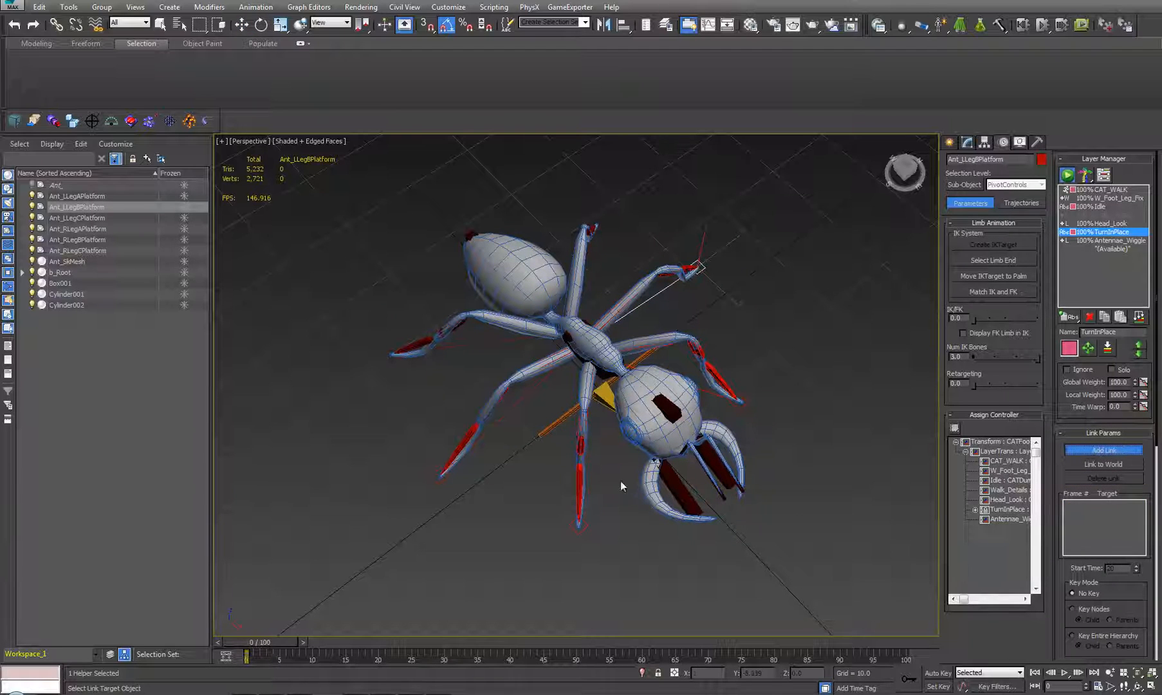
left_click(558, 420)
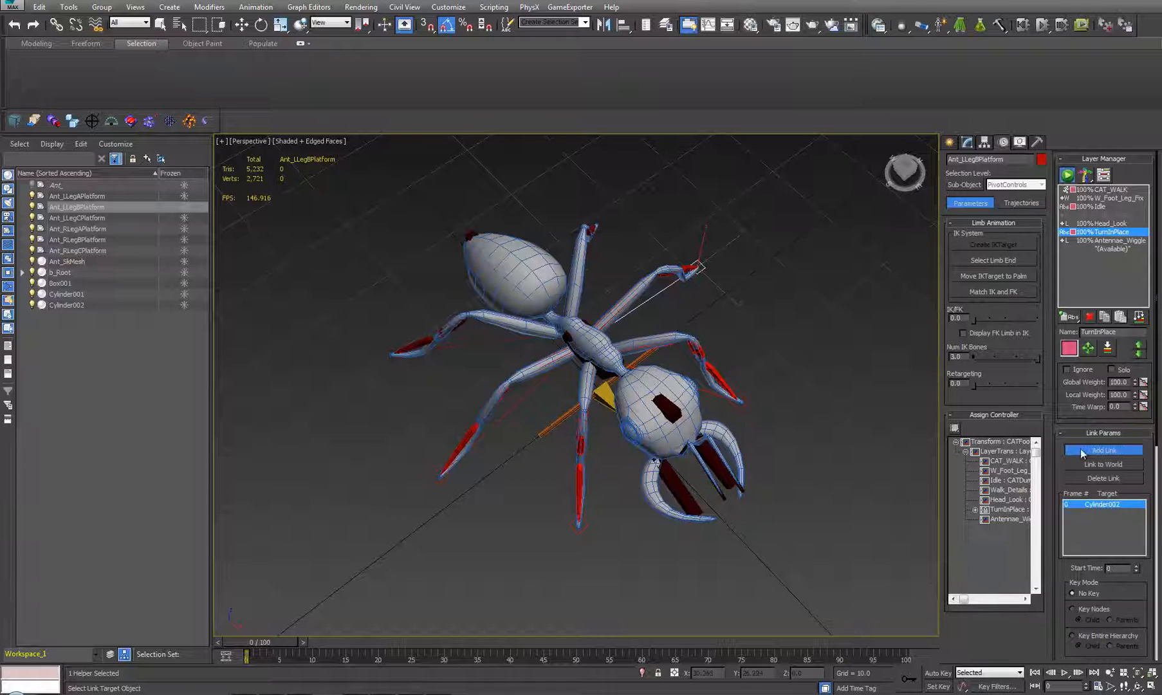
left_click(1085, 452)
Select Cylinder002 and scrub between frames 0 and 20 to examine how it and its linked feet turn with the root.
left_click(557, 436)
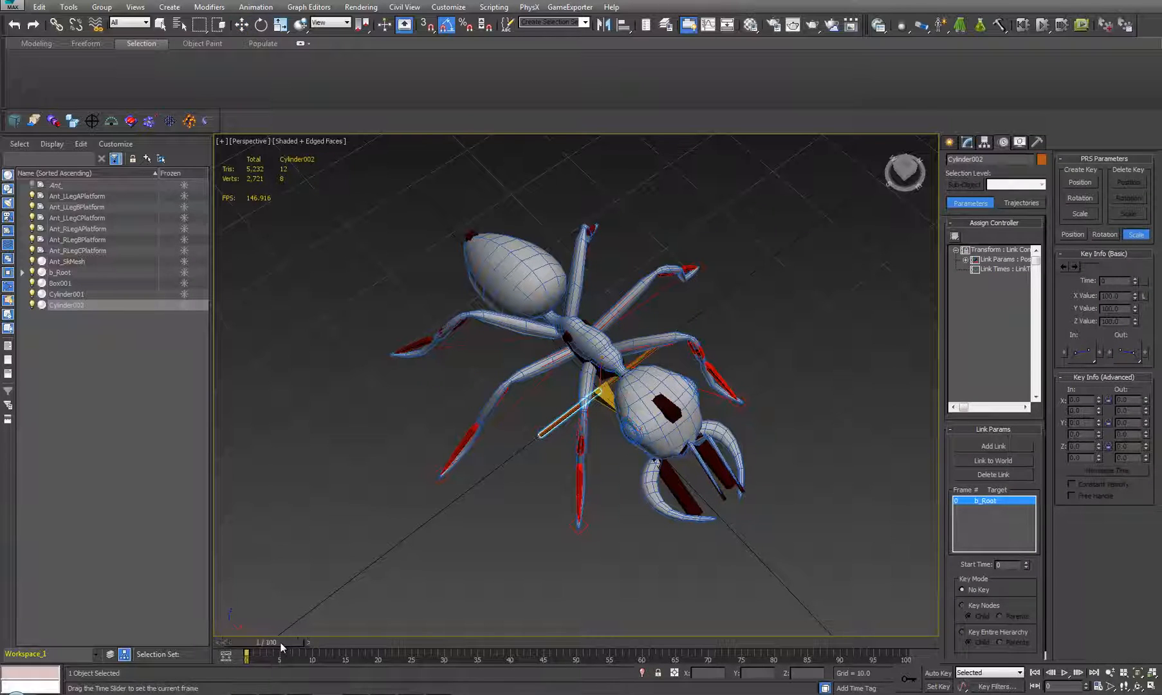
left_click_drag(273, 641, 340, 645)
key("w")
middle_click_drag(390, 490, 543, 451, "alt")
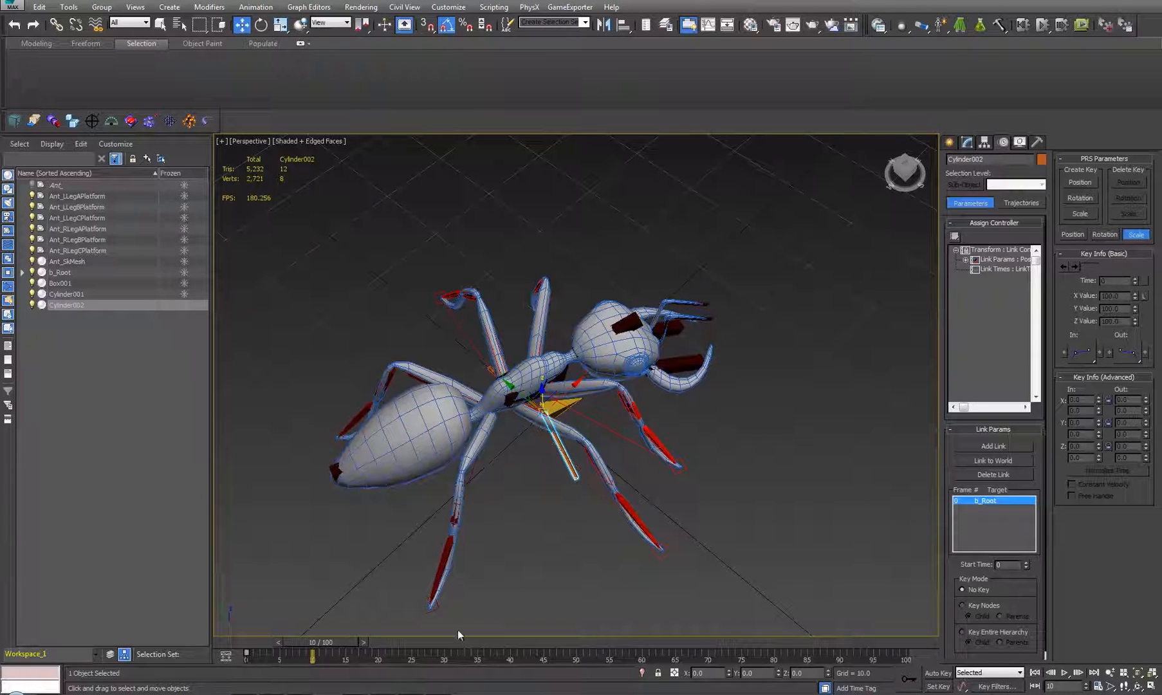
left_click_drag(349, 646, 413, 642)
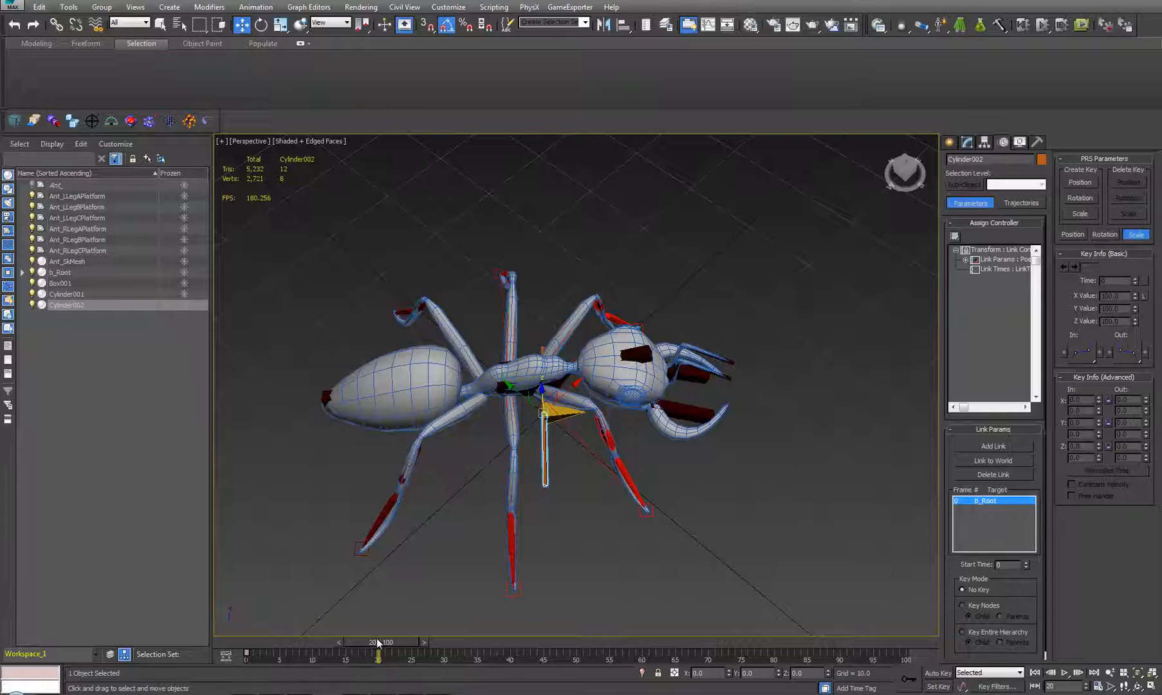
left_click_drag(372, 641, 190, 657)
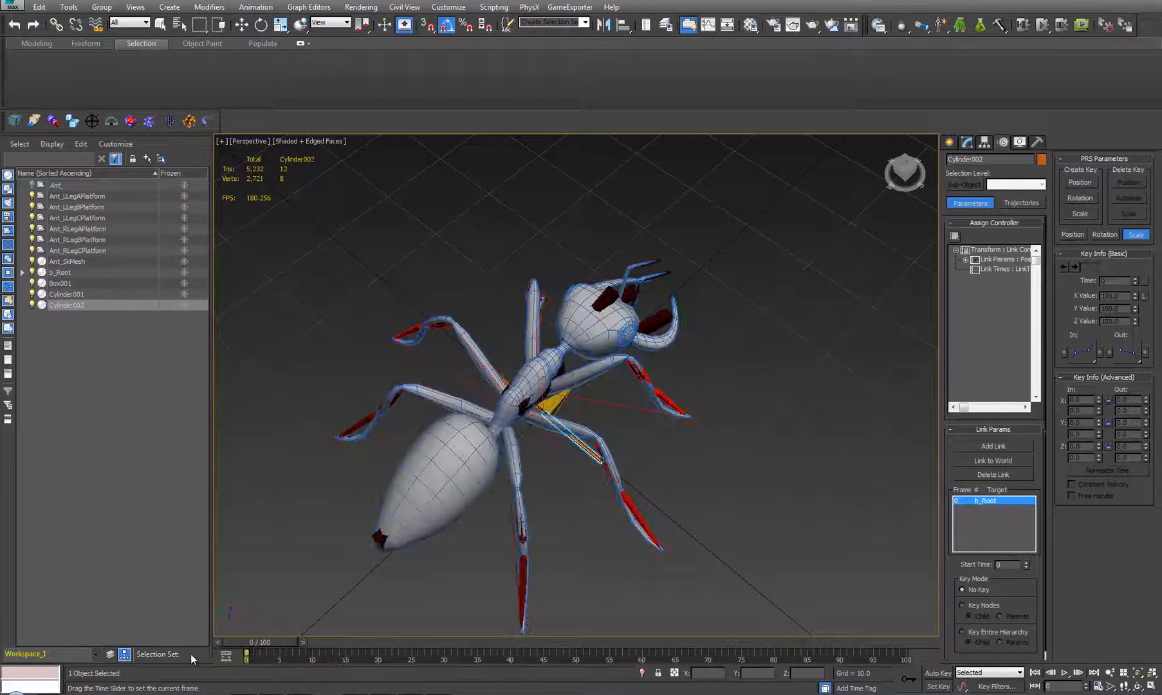
left_click_drag(262, 653, 383, 659)
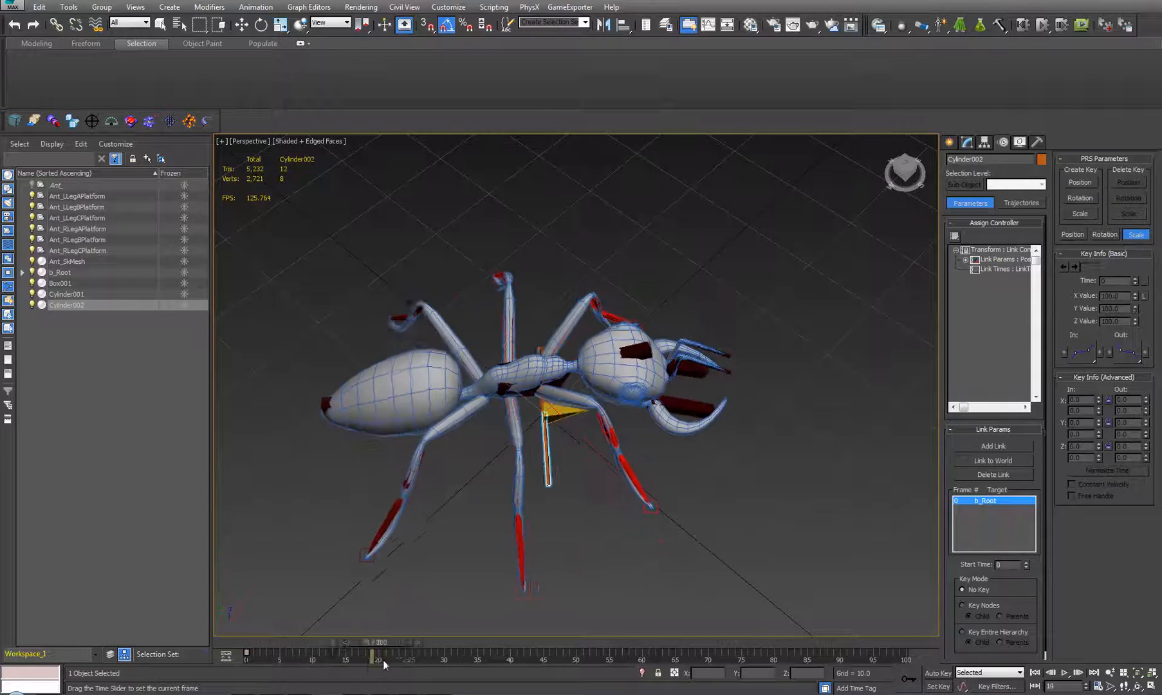
With Auto Key on, key Cylinder002 at frame 20 and set its Z rotation to -45 at frame 10.
key("w")
key("e")
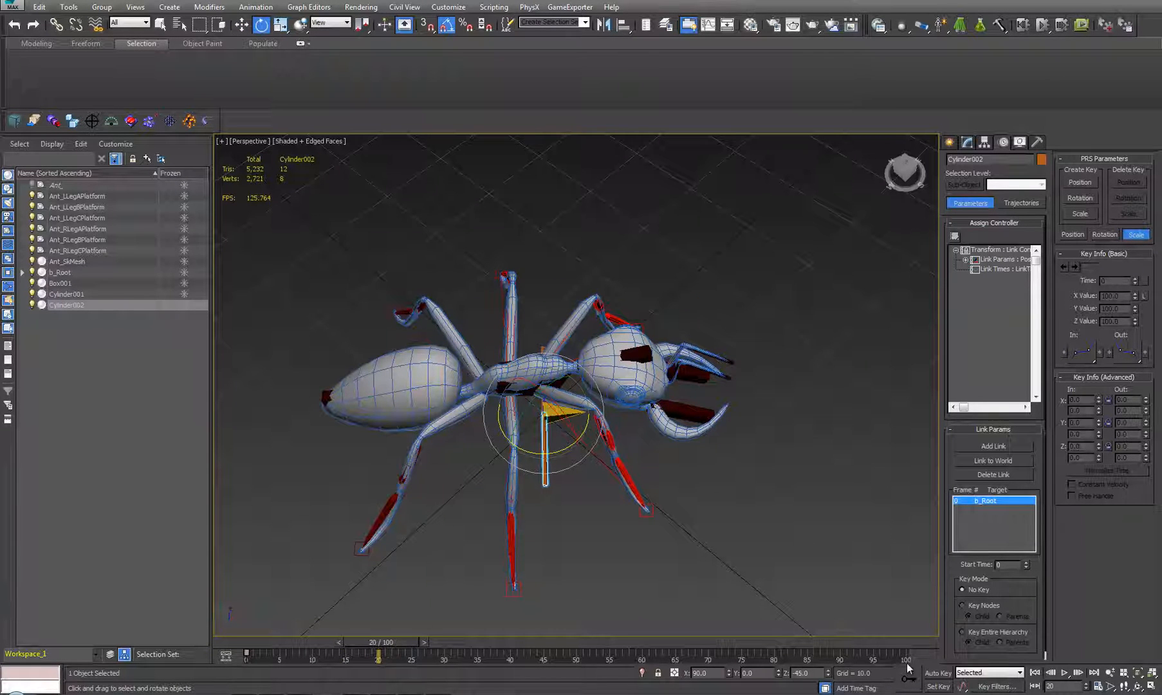
left_click(938, 672)
mouse_move(354, 642)
left_mouse_down()
mouse_move(246, 646)
mouse_move(347, 642)
left_mouse_up()
key("e")
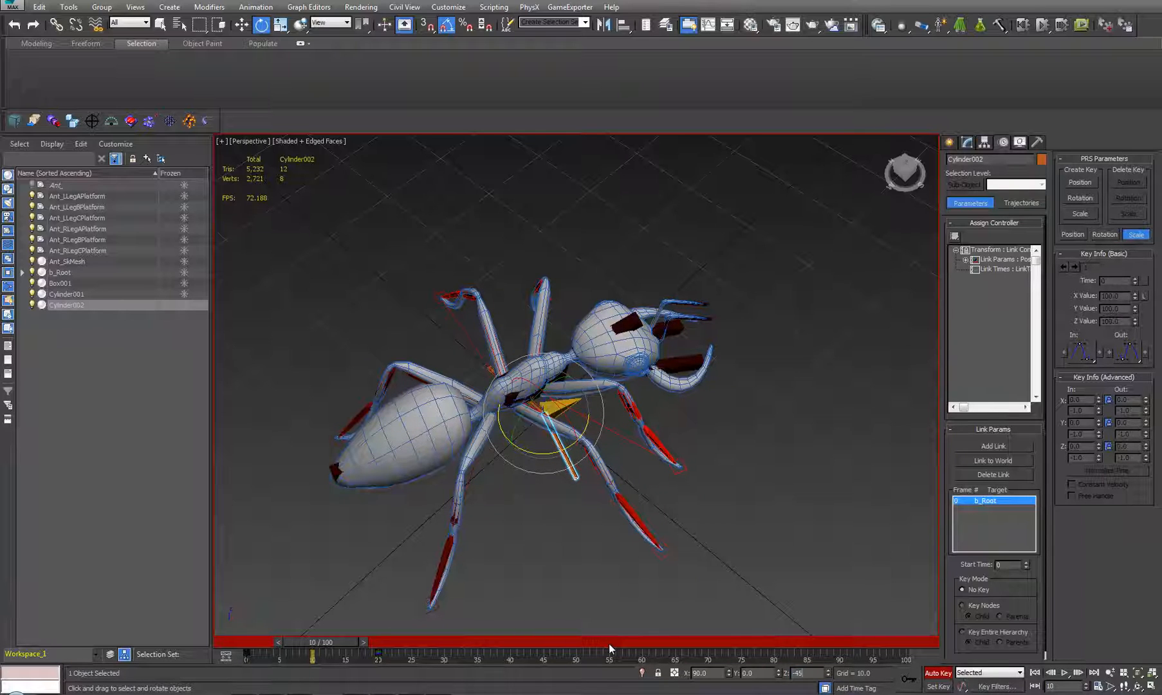
type("-45")
key("Return")
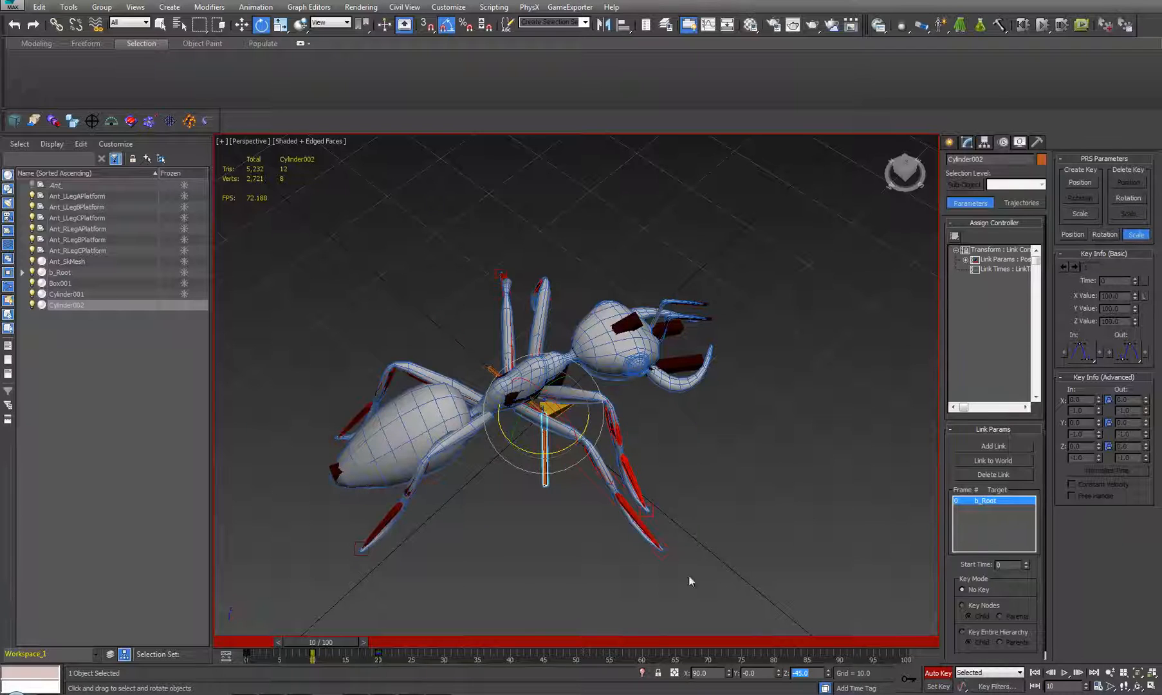
Check the motion past frame 10, open Cylinder002's animation curves in the Curve Editor and isolate the Z Rotation curve.
left_click_drag(332, 642, 368, 661)
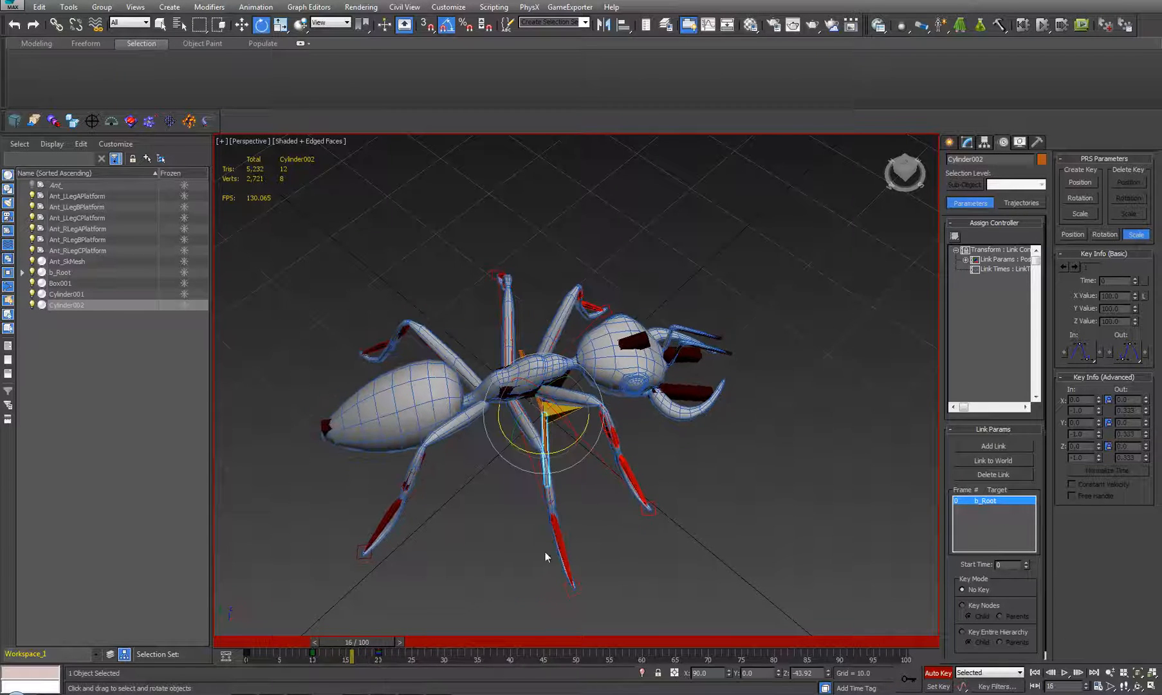
right_click(594, 526)
left_click(618, 607)
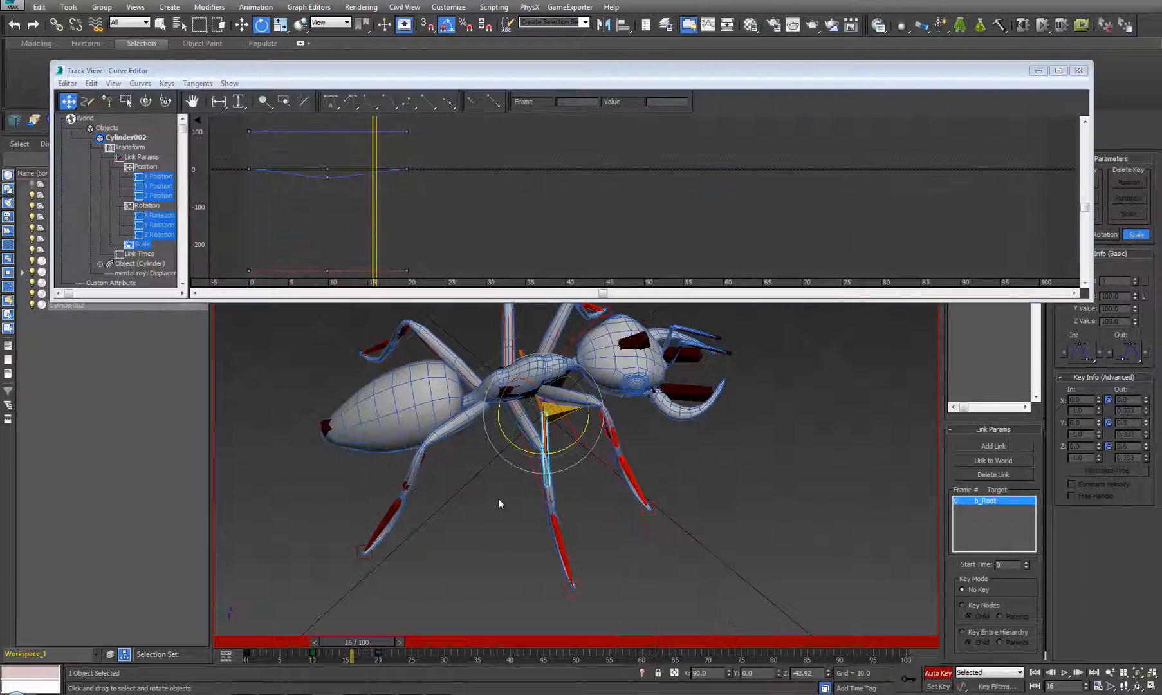
left_click(160, 225)
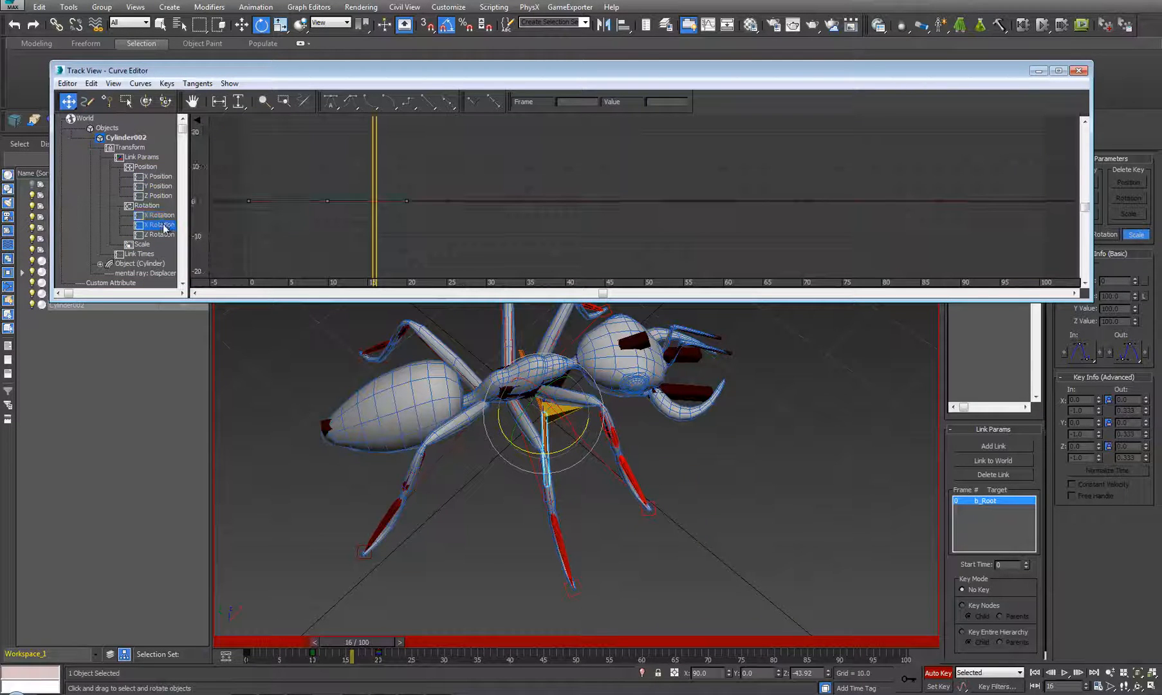
left_click(165, 235)
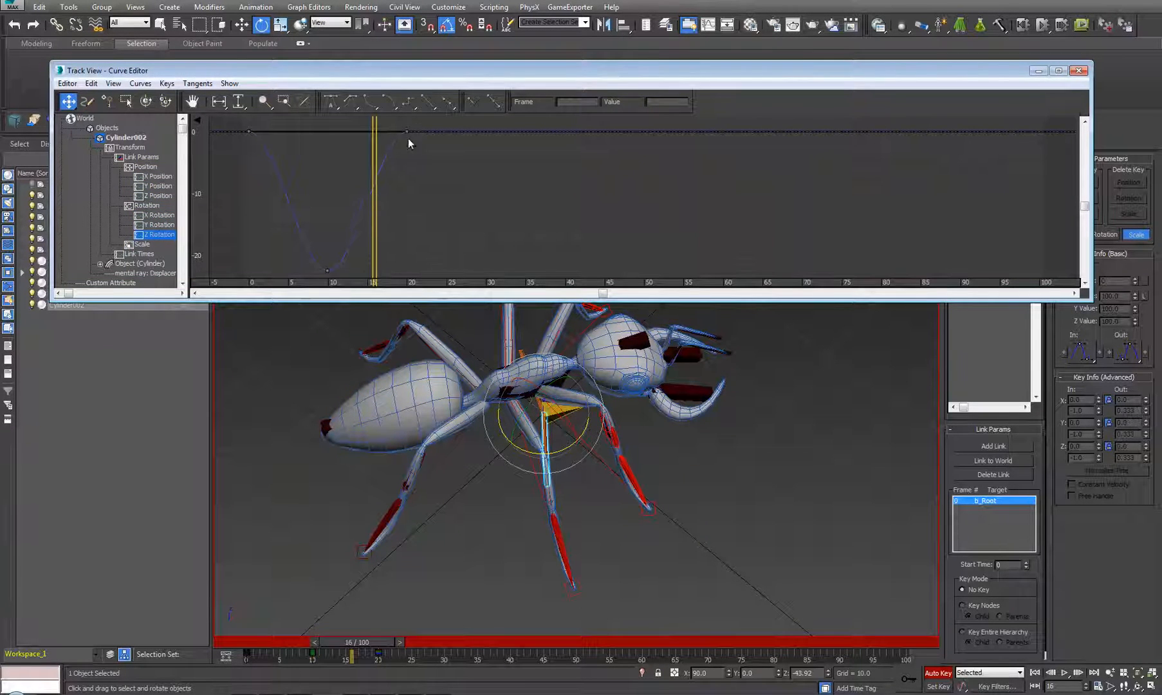
Make Cylinder002's Z Rotation curve linear between the keys at frames 10 and 20, close the Curve Editor and return to frame 0.
left_click(407, 131)
left_click_drag(343, 257, 302, 291)
left_click_drag(381, 72, 407, 155)
middle_click_drag(436, 305, 431, 305)
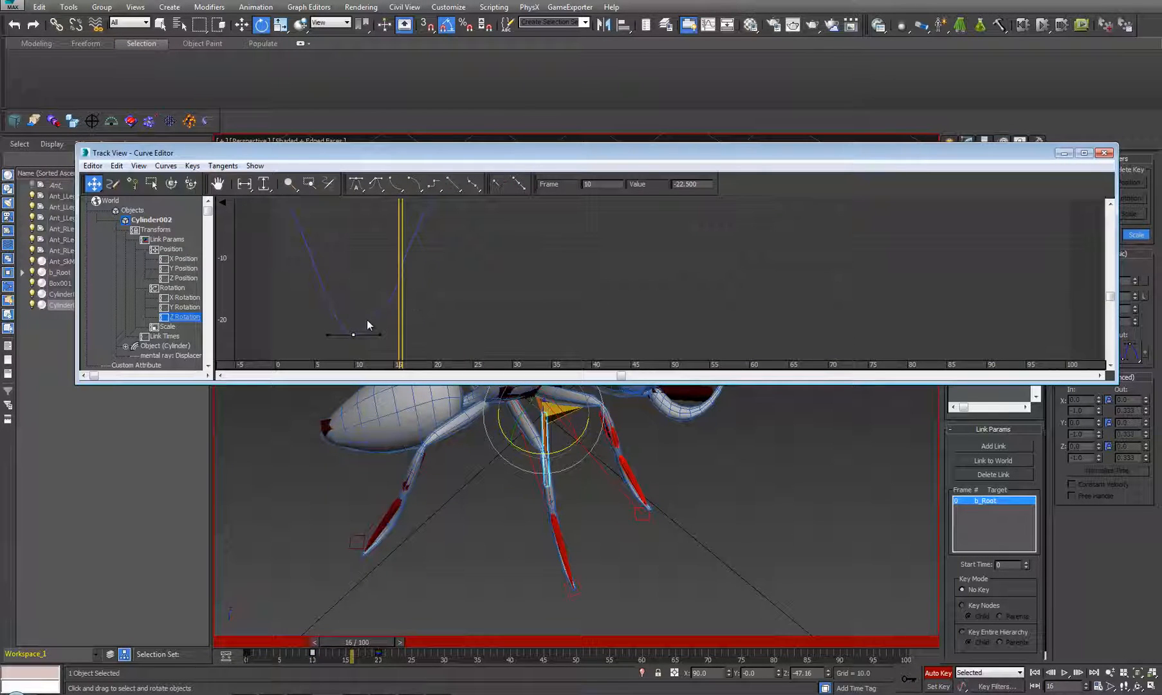
left_click(454, 185)
left_click_drag(454, 187, 451, 241)
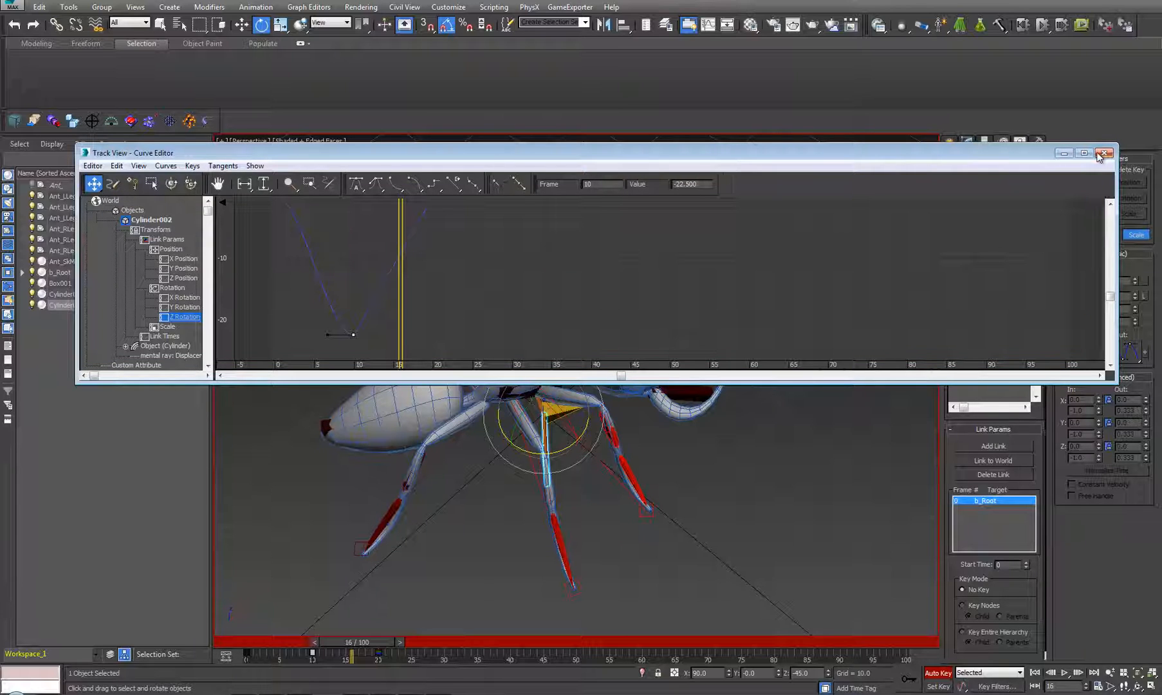
left_click(1104, 153)
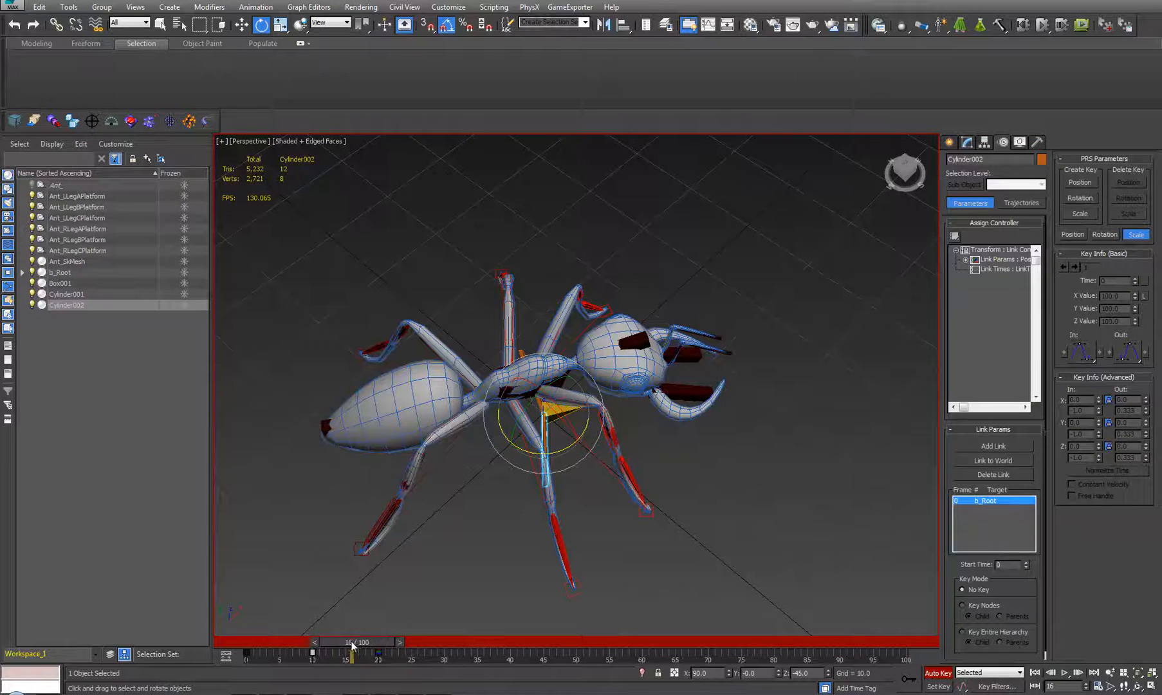
left_click_drag(353, 642, 244, 657)
key("e")
Raise Ant_LLegAPlatform, Ant_LLegCPlatform and Ant_RLegBPlatform together along Z at frame 15 to lift those feet, and return to frame 0.
middle_click_drag(525, 492, 513, 524, "alt")
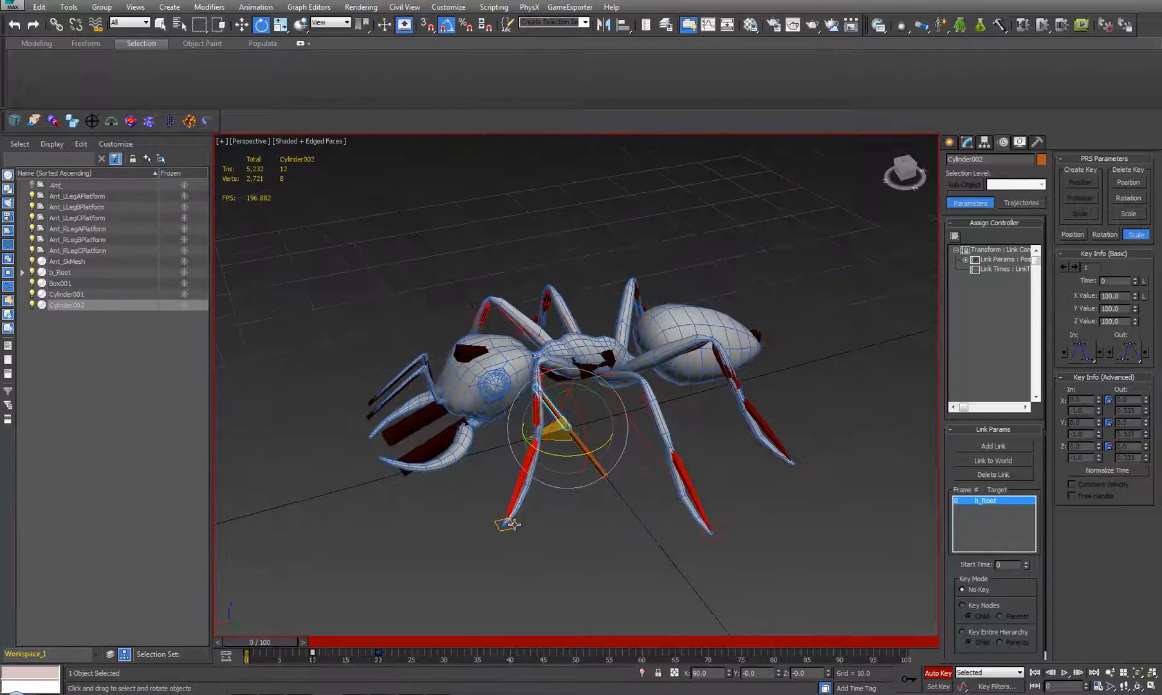
left_click(510, 525)
left_click(796, 460, "ctrl")
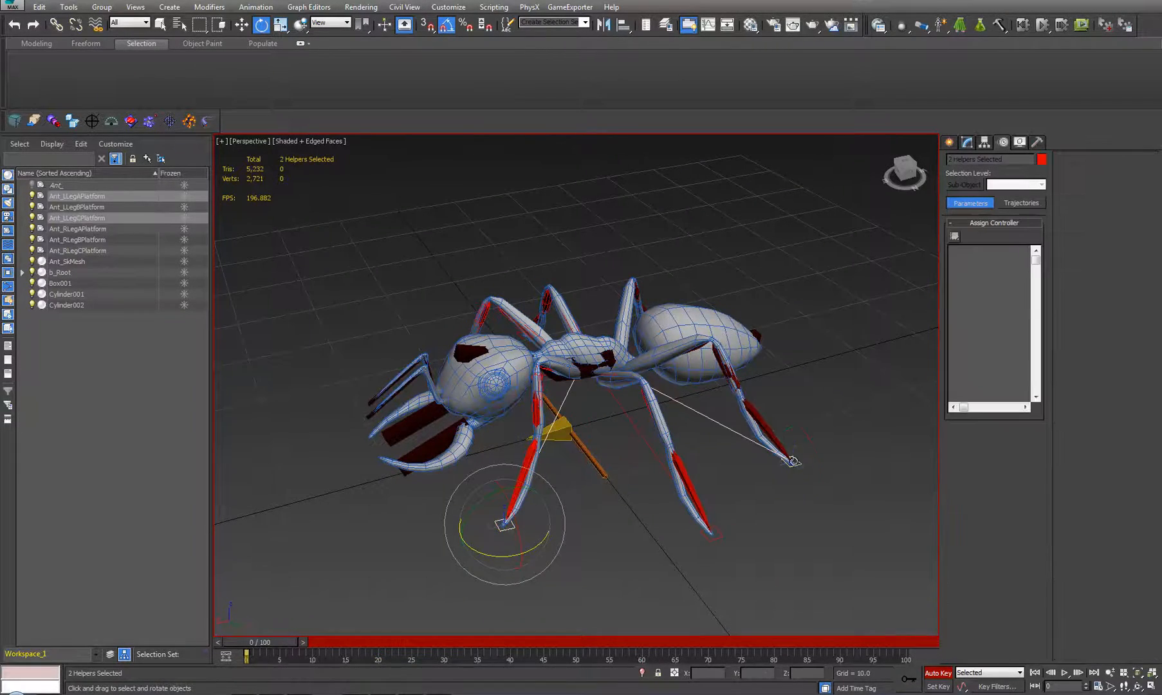
middle_click_drag(796, 460, 441, 524, "alt")
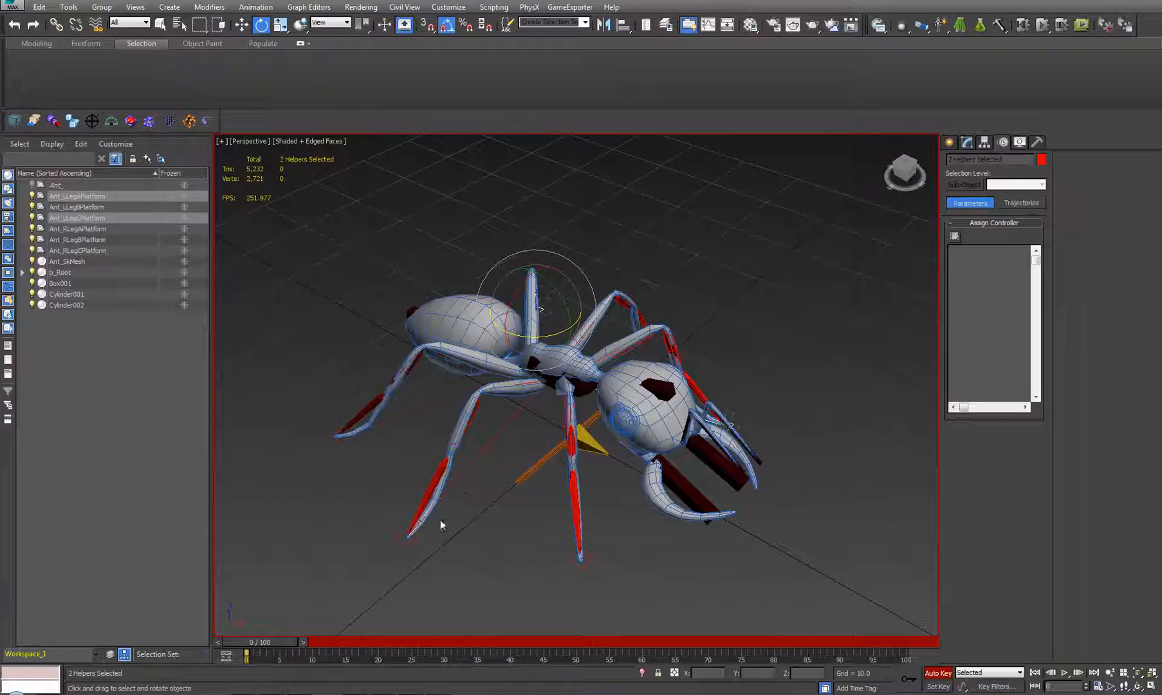
left_click(405, 536, "ctrl")
key("w")
middle_click_drag(608, 536, 406, 637, "alt")
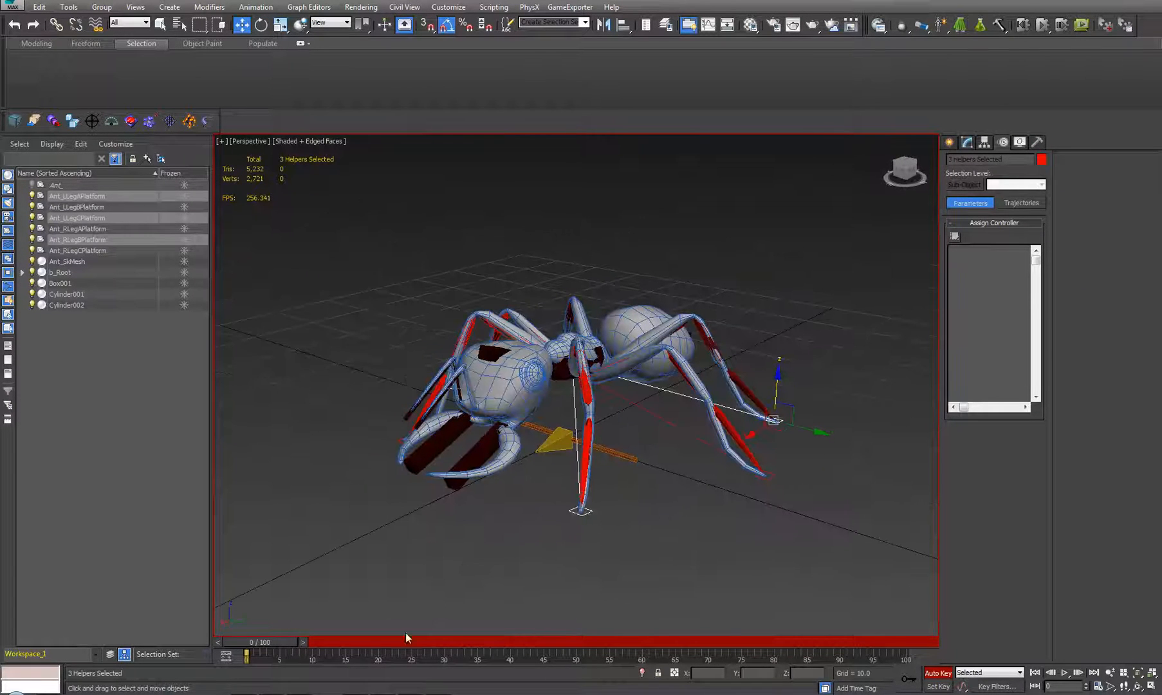
left_click_drag(271, 642, 332, 646)
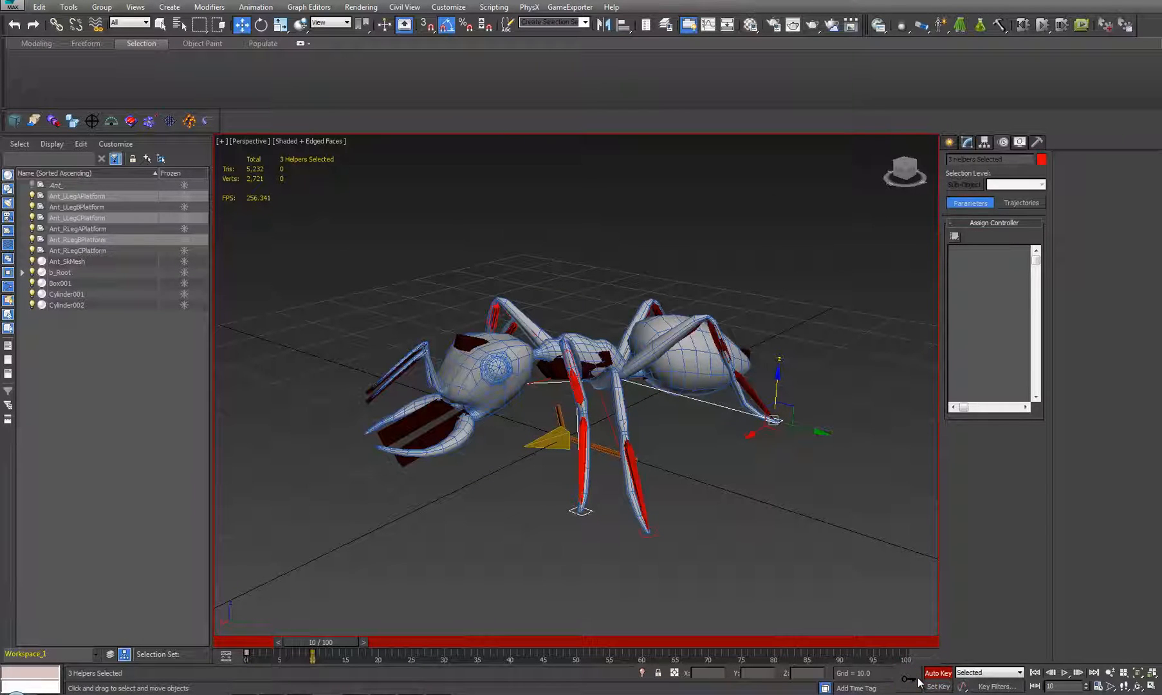
left_click_drag(332, 645, 383, 644)
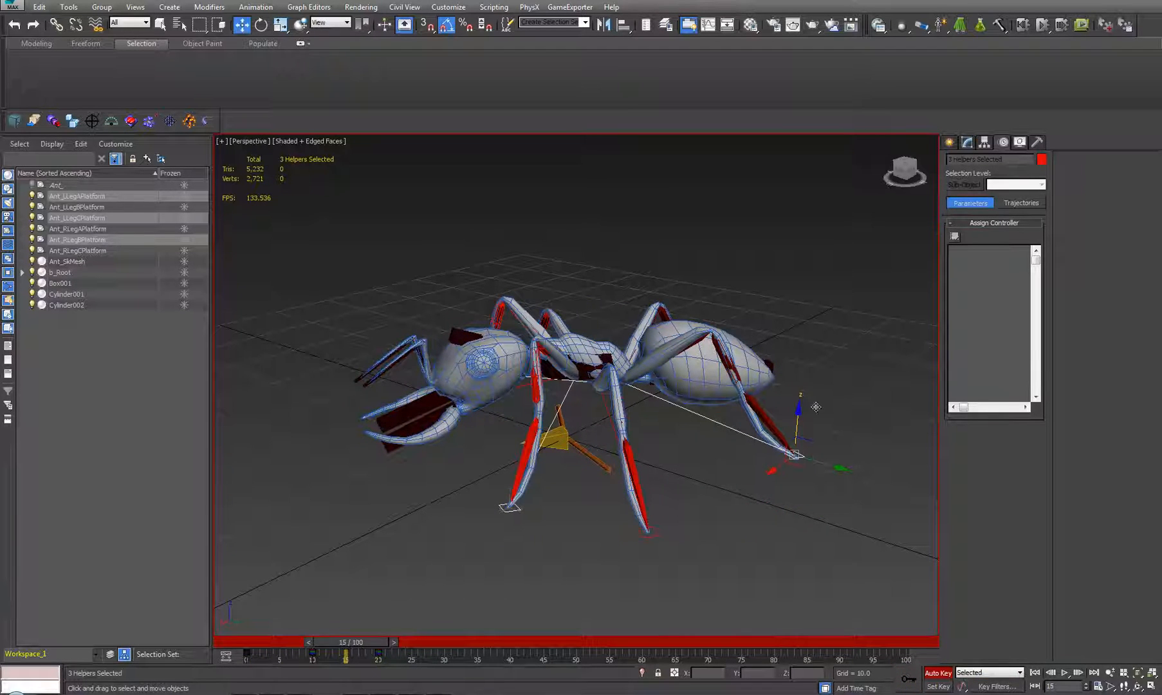
left_click_drag(795, 429, 798, 396)
left_click_drag(361, 645, 293, 632)
key("w")
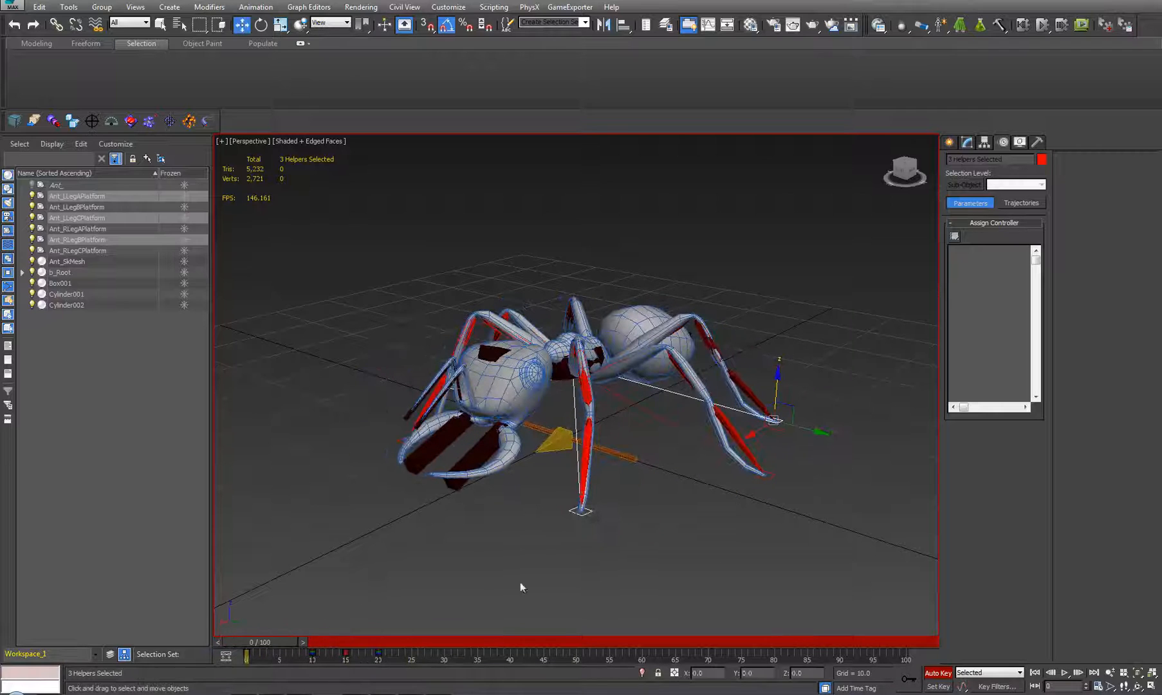
Raise Ant_LLegBPlatform, Ant_RLegAPlatform and Ant_RLegCPlatform together by about 5 units along Z at frame 5, redoing the first lift attempt.
left_click(772, 478)
middle_click_drag(772, 478, 686, 589, "alt")
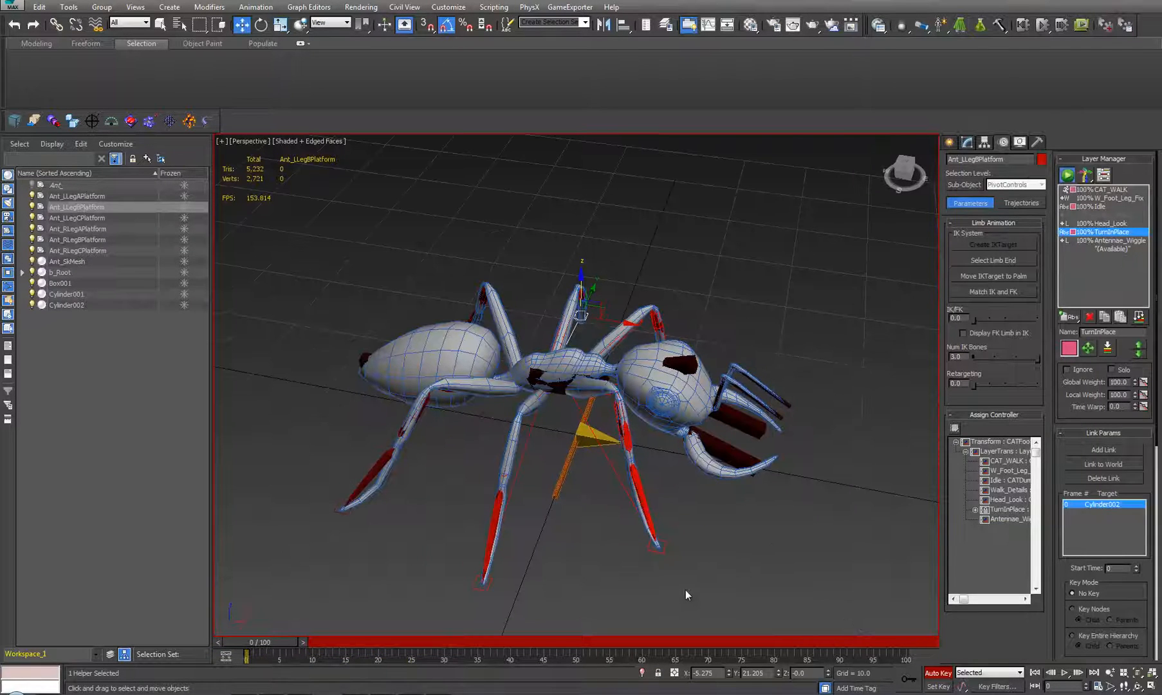
left_click(659, 548, "ctrl")
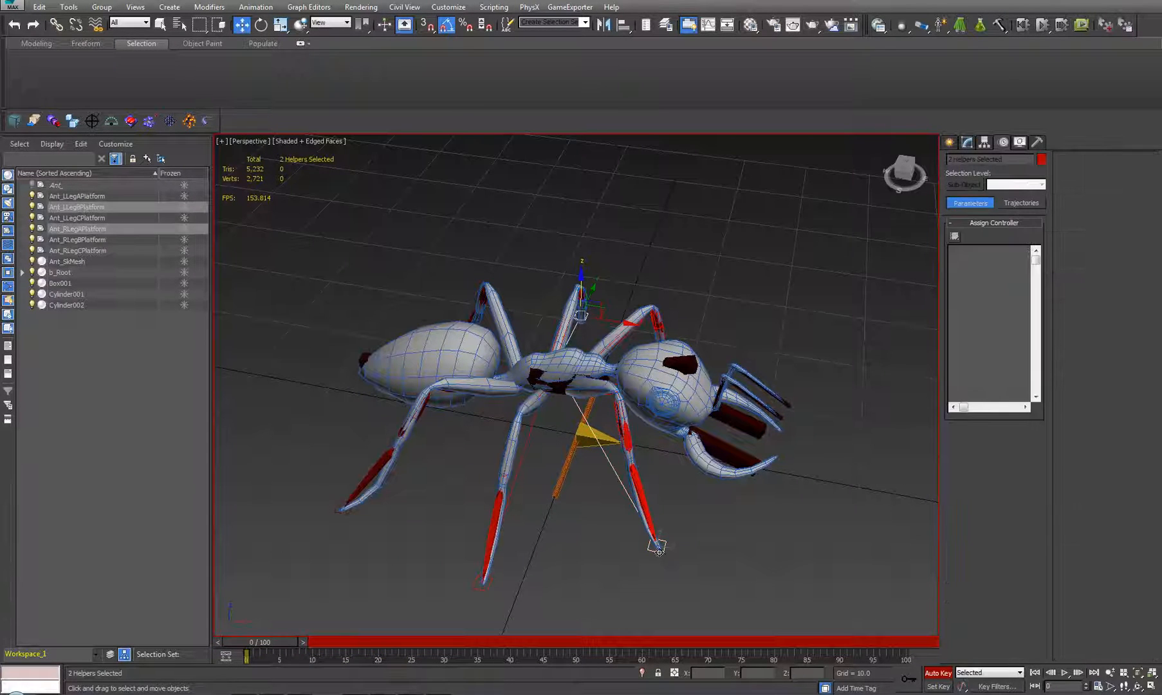
left_click(333, 510, "ctrl")
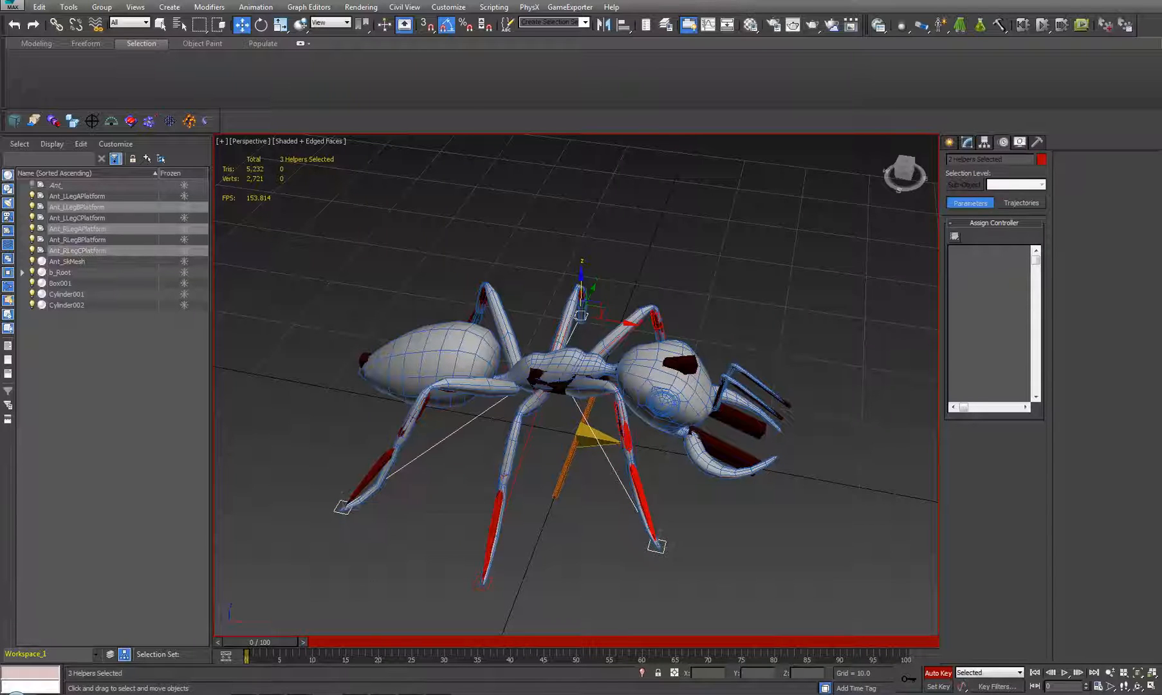
mouse_move(293, 643)
left_mouse_down()
mouse_move(394, 642)
mouse_move(278, 638)
mouse_move(312, 633)
left_mouse_up()
middle_click_drag(588, 520, 551, 444, "alt")
left_click_drag(693, 362, 695, 340)
key("ctrl+z")
key("ctrl+z")
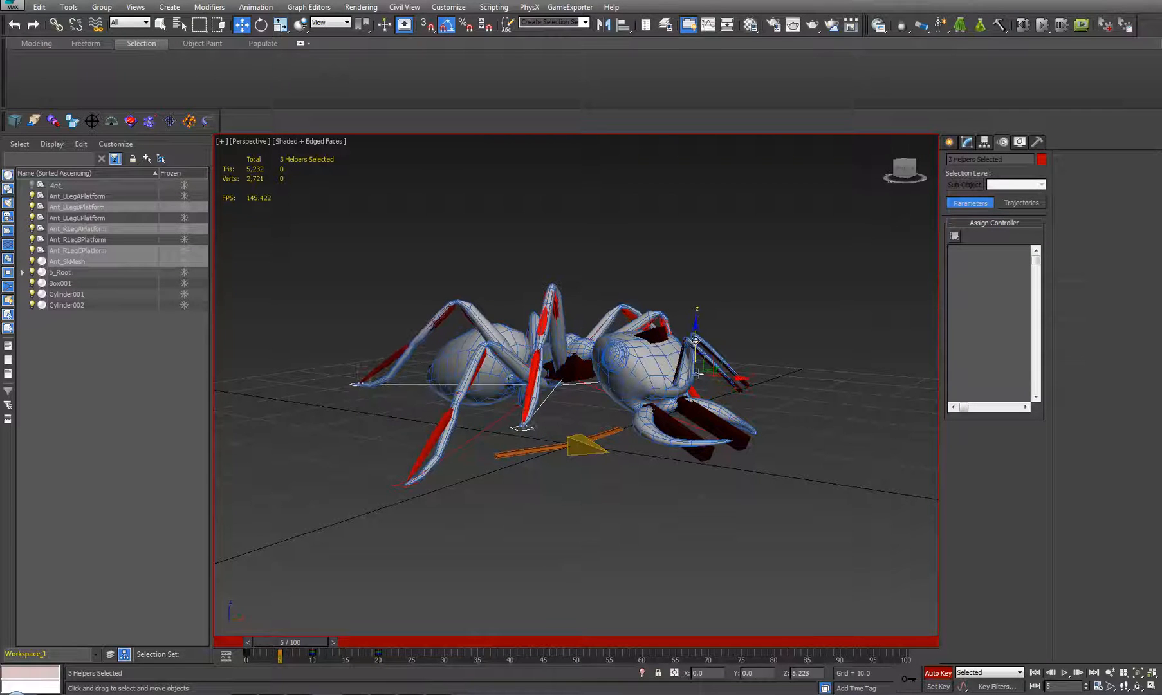
Play the turn-in-place animation several times from the start to examine the body rotation and foot steps.
middle_click_drag(705, 489, 674, 542, "alt")
left_click(1066, 673)
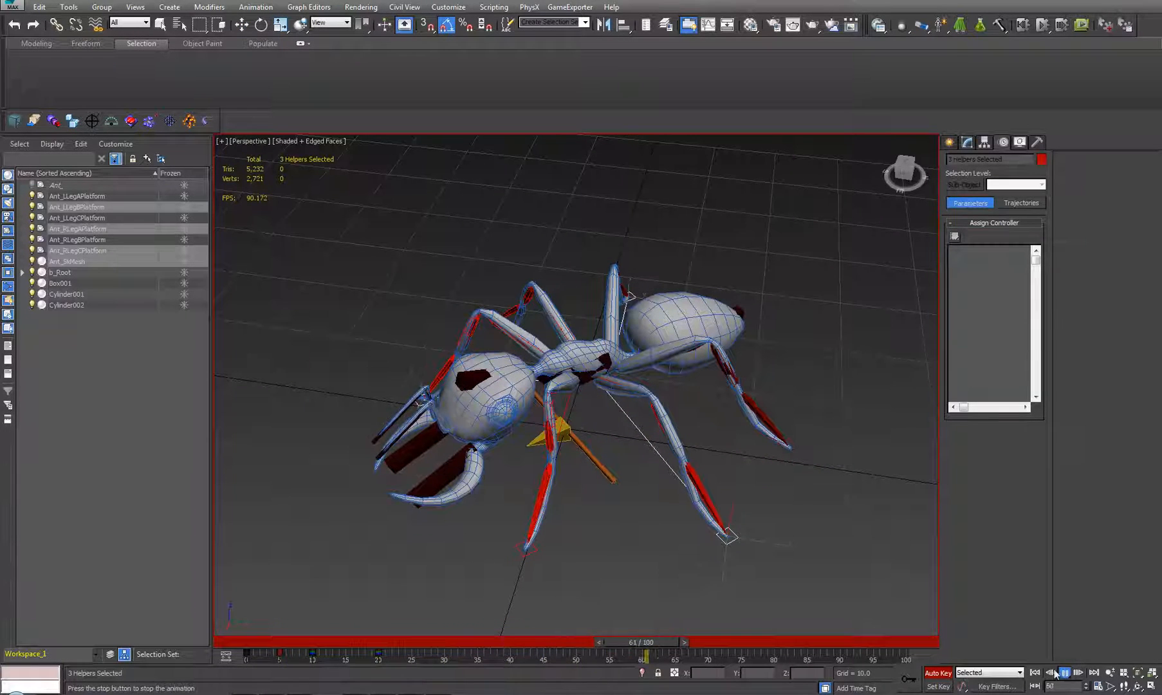
left_click(1067, 673)
left_click(1066, 672)
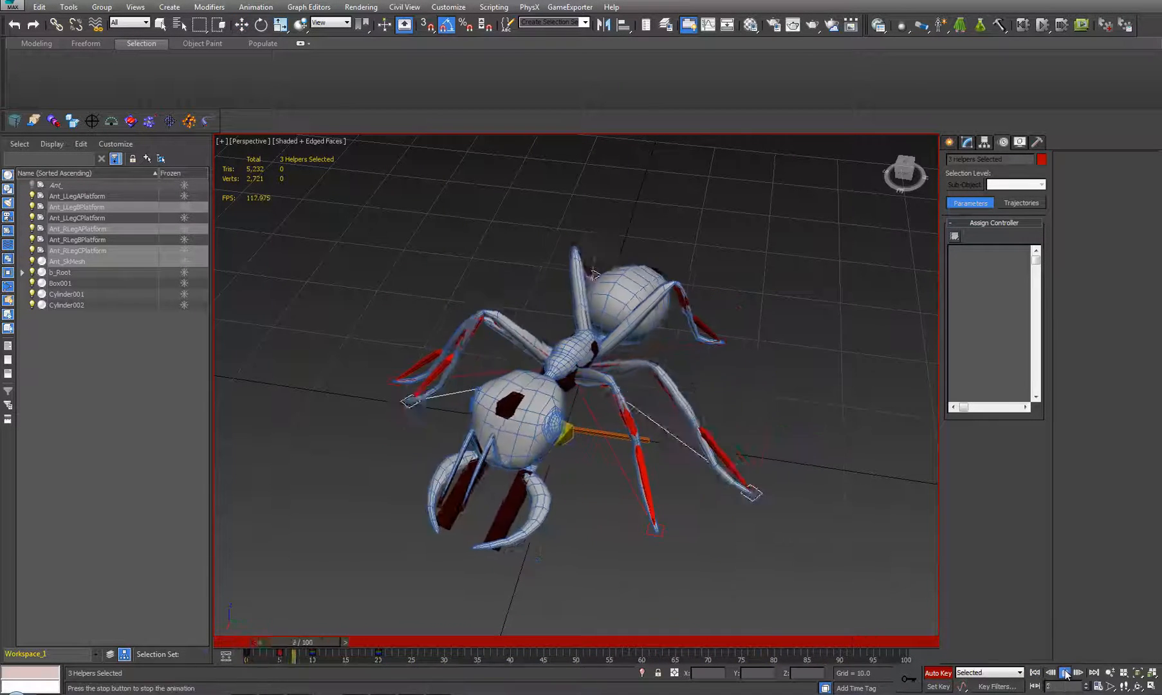
left_click(1041, 673)
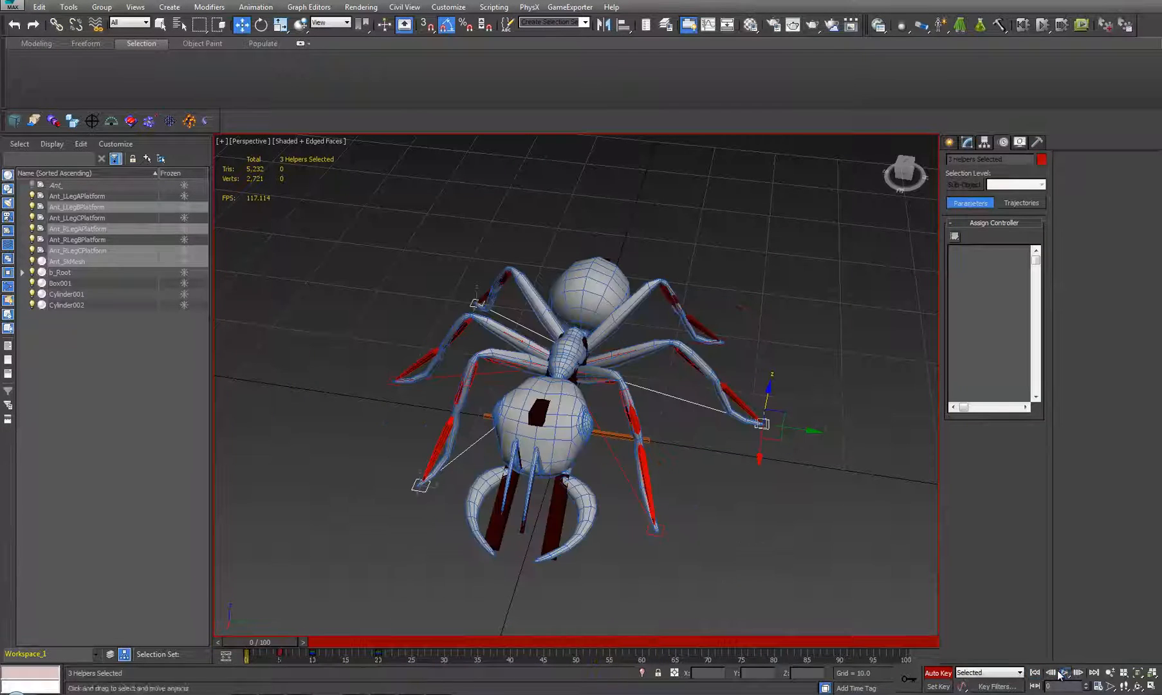
left_click(1065, 673)
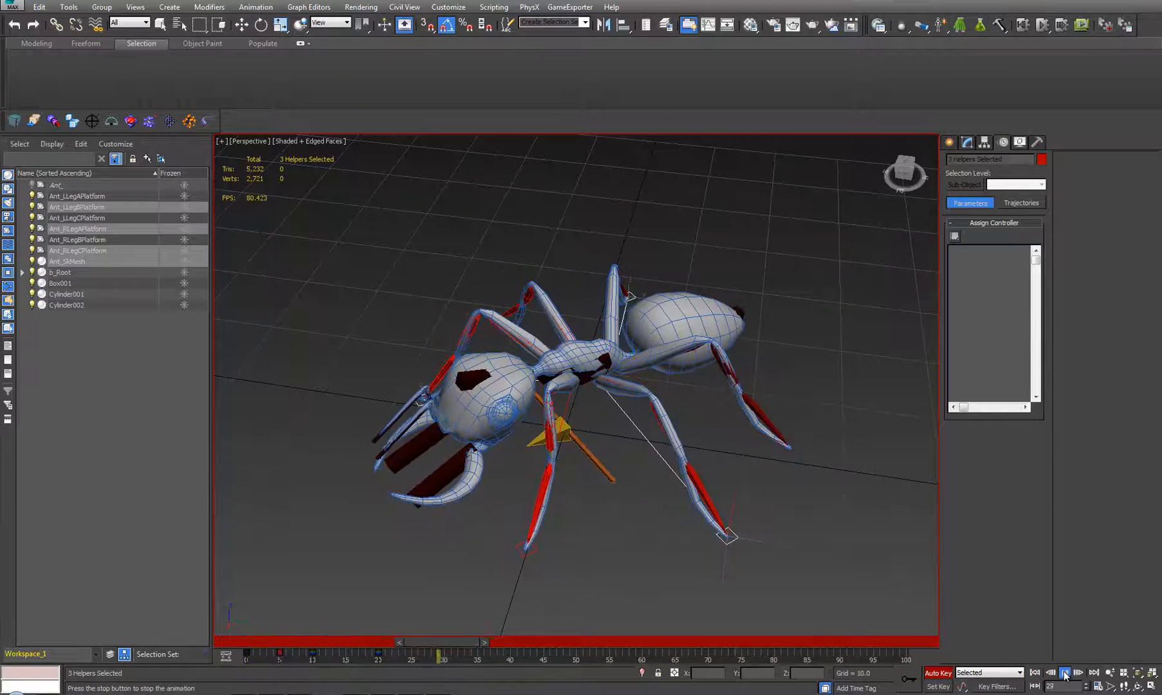
left_click(1065, 673)
left_click(1065, 672)
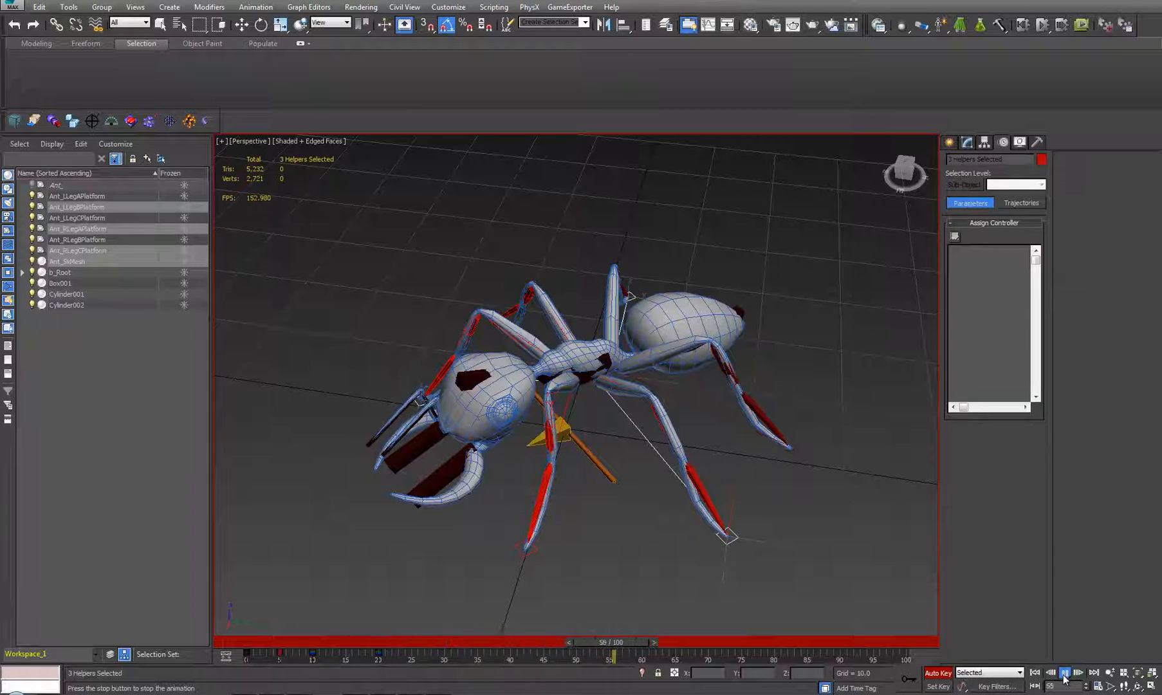
left_click(1064, 673)
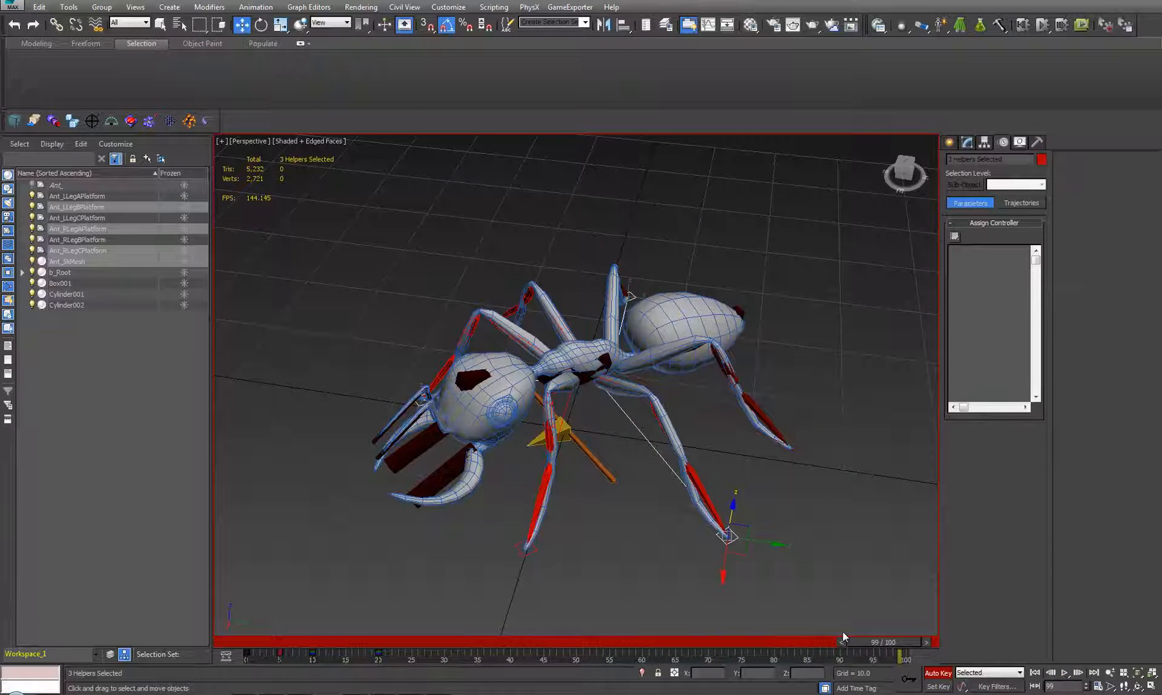
Return to frame 0, select Ant_Thorax and set keys for its resting height, starting at frame 0.
left_click_drag(891, 643, 271, 637)
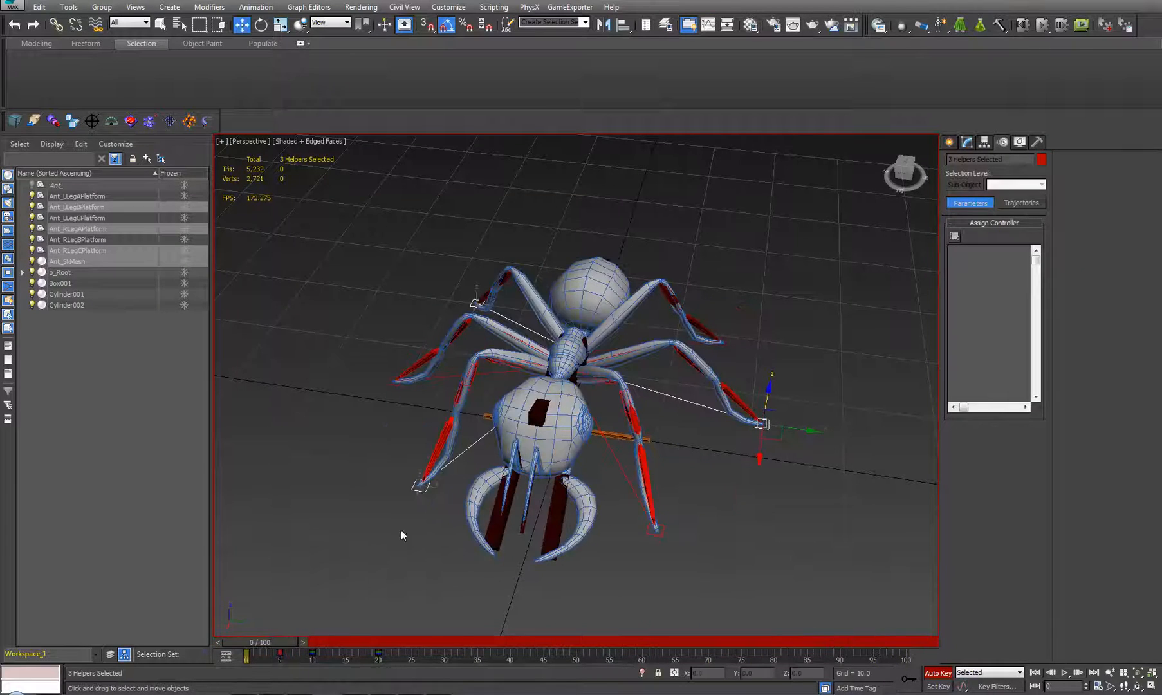
left_click(592, 370)
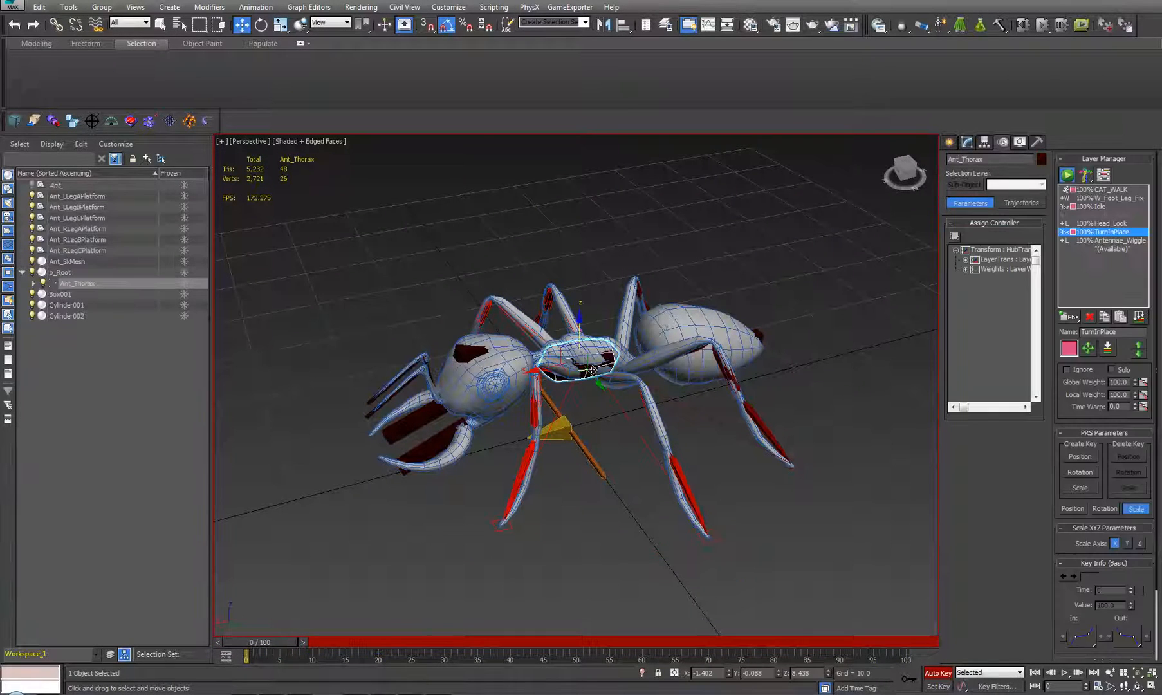
left_click(906, 681)
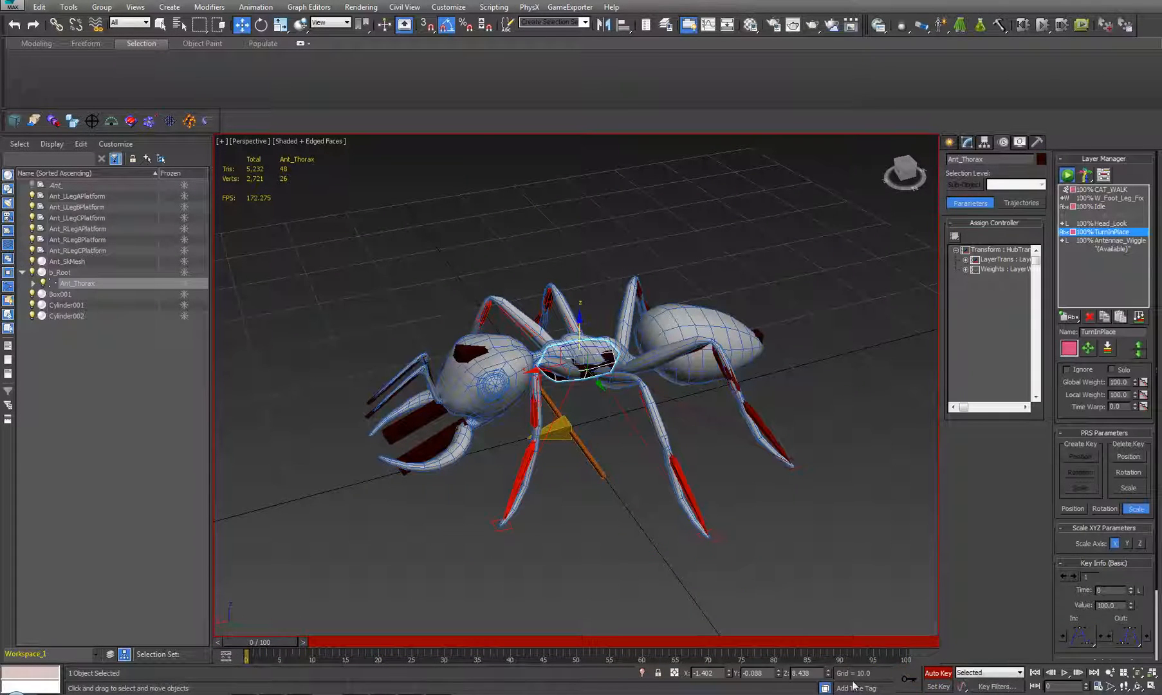
left_click_drag(276, 643, 318, 641)
key("k")
key("w")
left_click(908, 677)
Raise Ant_Thorax slightly along Z at frame 5 and copy that key to frame 15.
key("w")
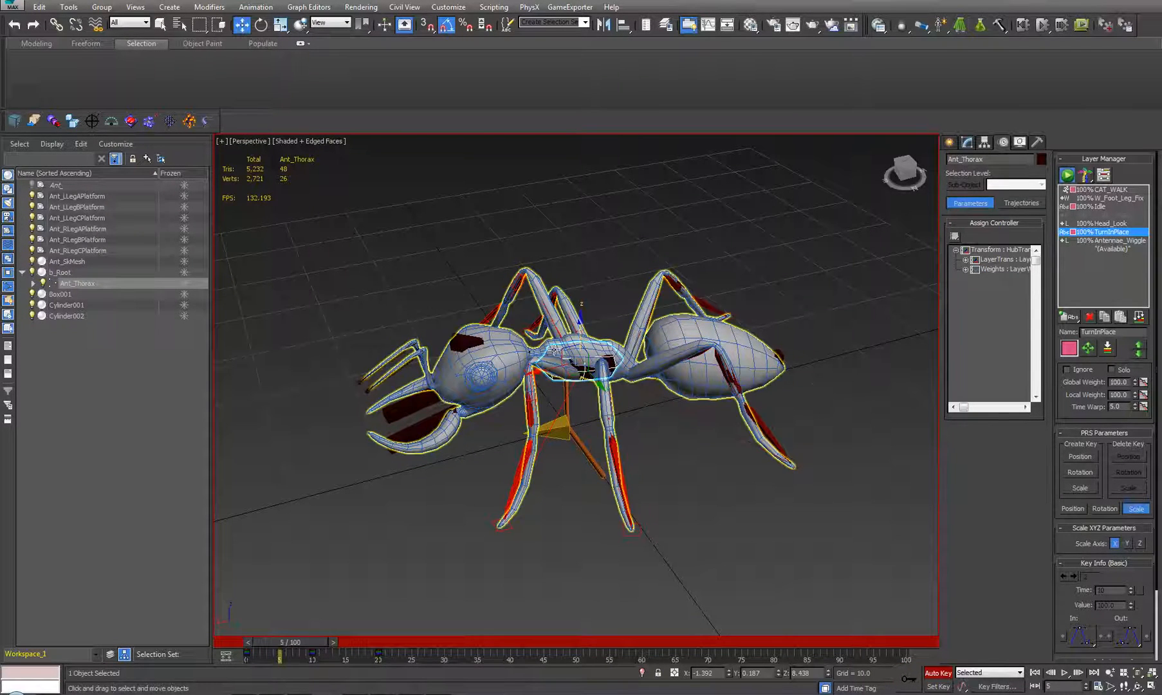
left_click_drag(581, 327, 581, 320)
mouse_move(281, 653)
left_mouse_down("shift")
mouse_move(364, 653)
mouse_move(237, 643)
mouse_move(309, 628)
mouse_move(387, 632)
mouse_move(276, 612)
mouse_move(377, 616)
mouse_move(340, 611)
mouse_move(236, 617)
mouse_move(377, 597)
mouse_move(371, 608)
mouse_move(229, 621)
mouse_move(440, 648)
mouse_move(259, 647)
mouse_move(457, 655)
mouse_move(261, 673)
mouse_move(453, 670)
mouse_move(264, 666)
left_mouse_up("shift")
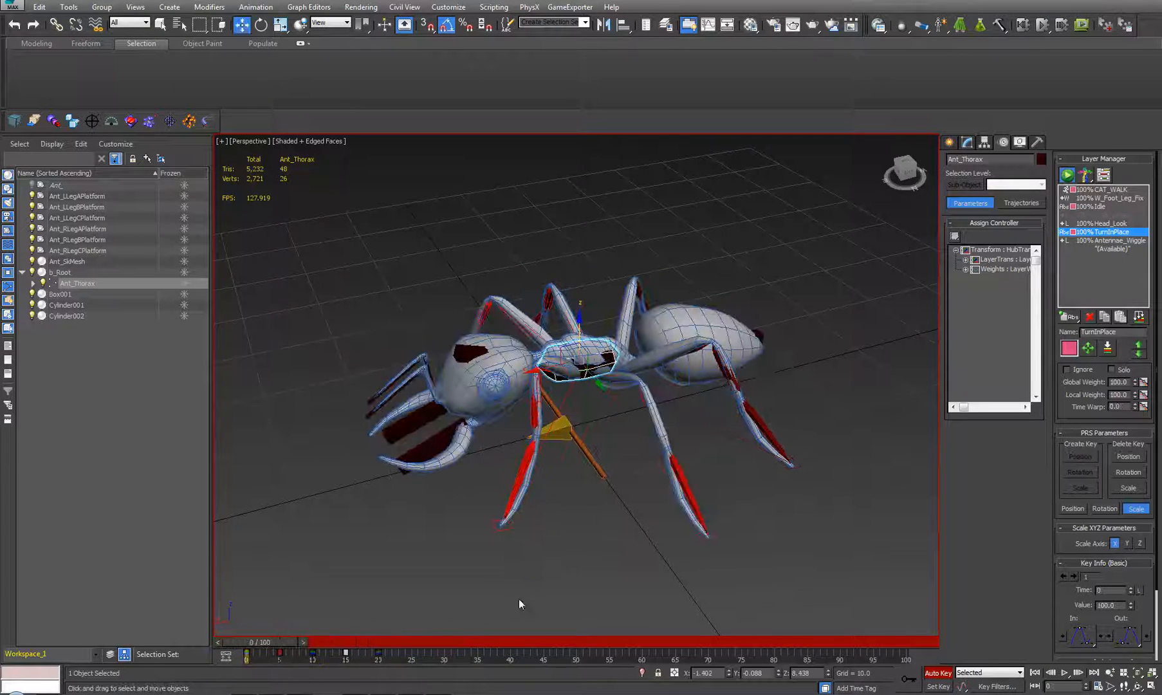
Select b_Root and scrub between frames 0 and 20 to examine the ant's turn from several angles.
left_click(556, 435)
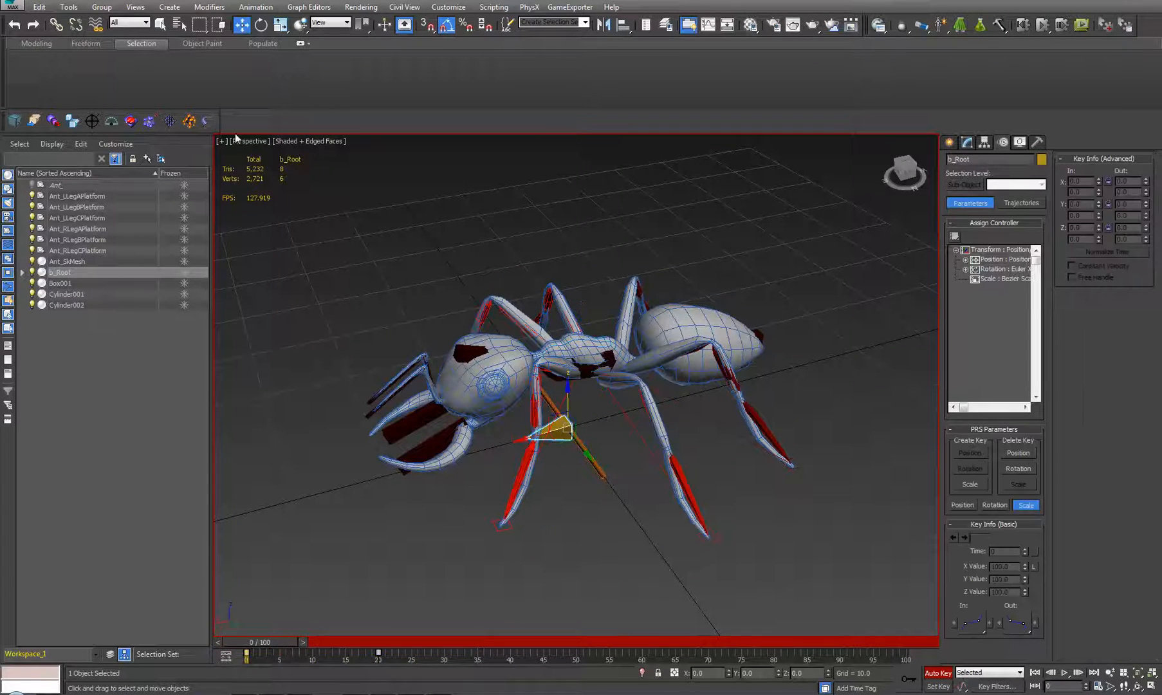
left_click(12, 6)
left_click(43, 125)
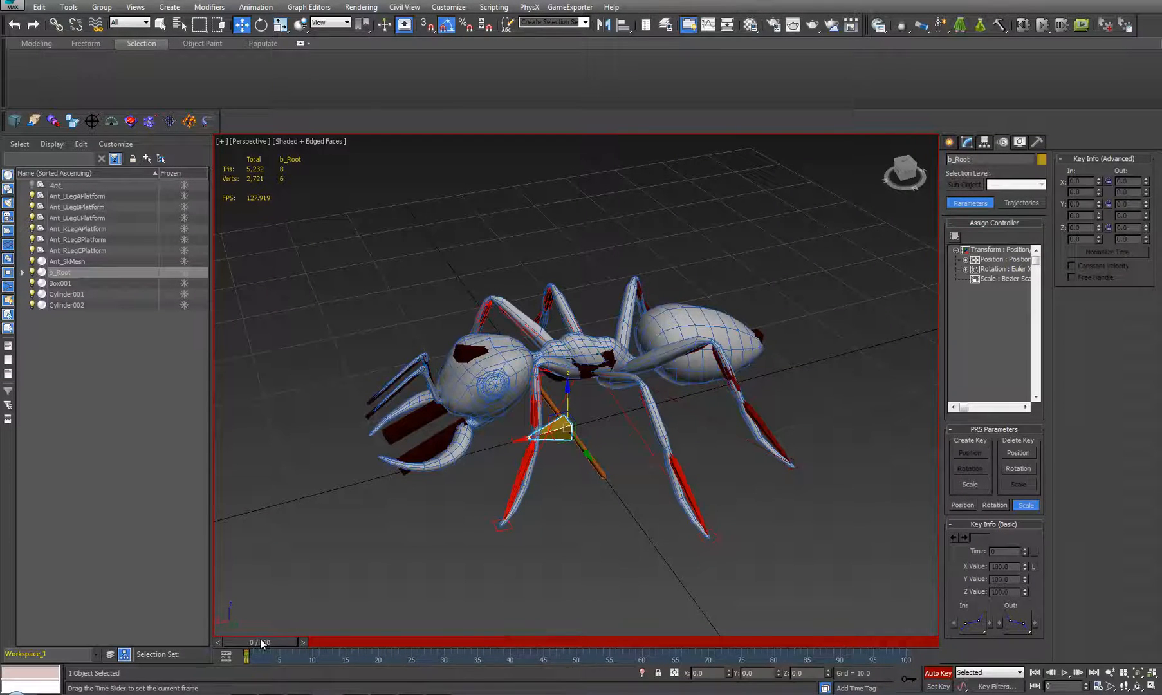
left_click_drag(256, 639, 349, 694)
key("w")
middle_click_drag(490, 528, 555, 551, "alt")
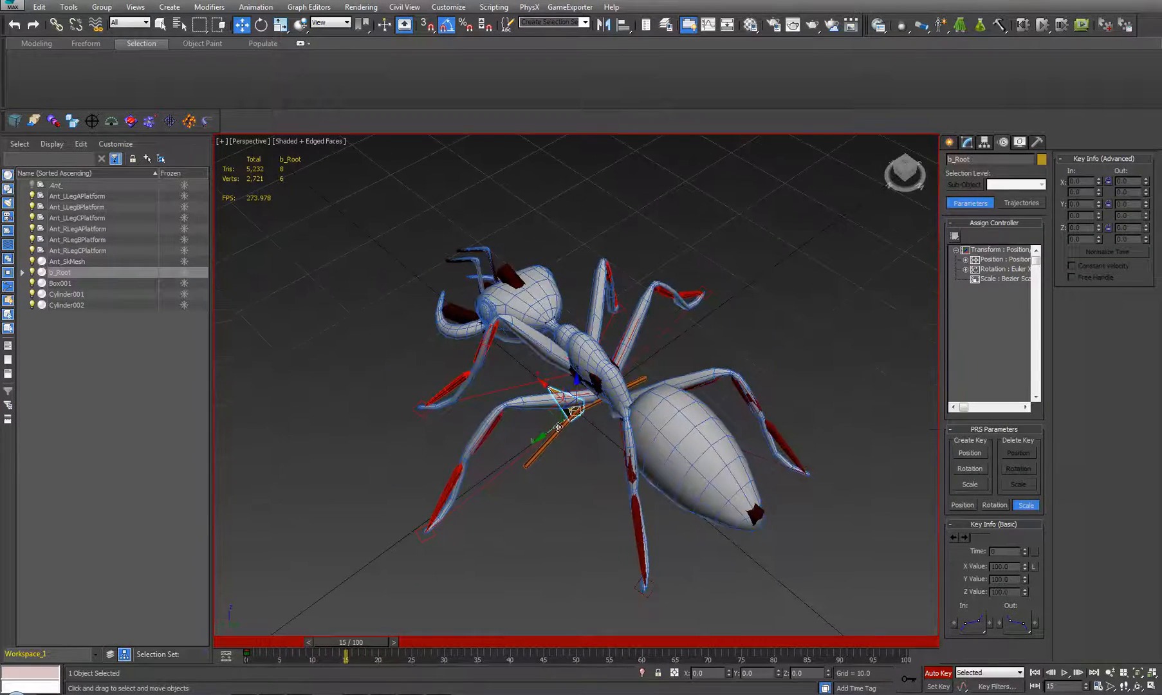
scroll(600, 412, "up", 2)
left_click_drag(312, 642, 297, 688)
key("w")
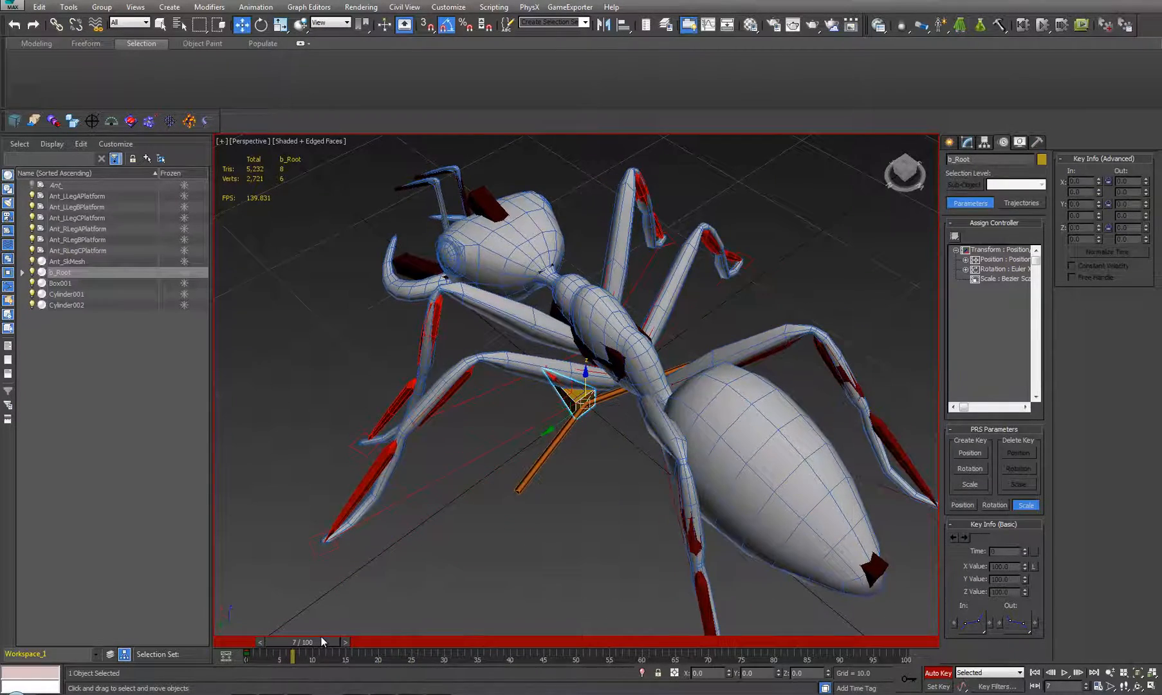
key("q")
left_click_drag(319, 645, 404, 651)
key("w")
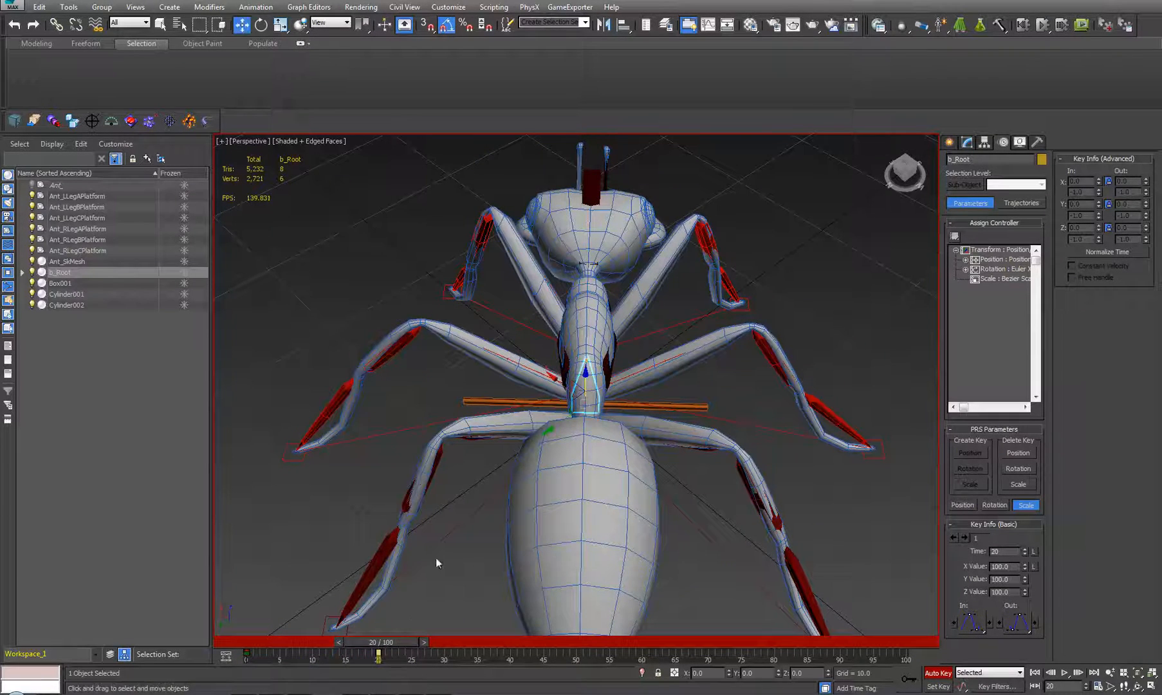
middle_click_drag(436, 559, 609, 414, "alt")
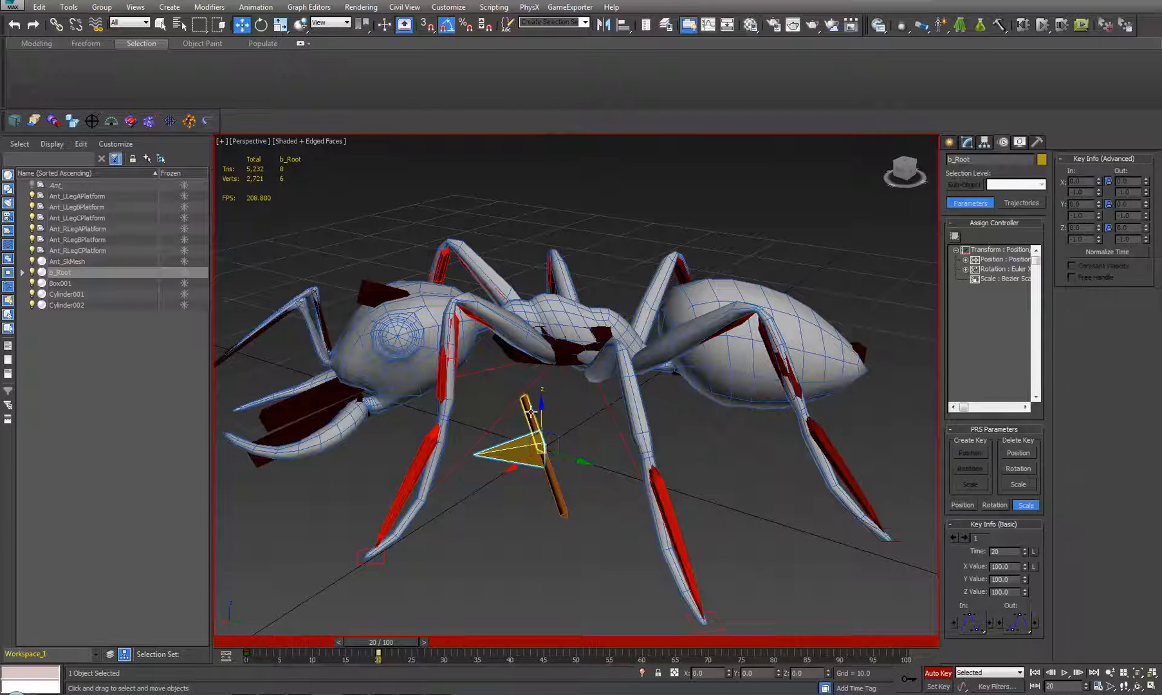
middle_click_drag(463, 548, 435, 513, "alt")
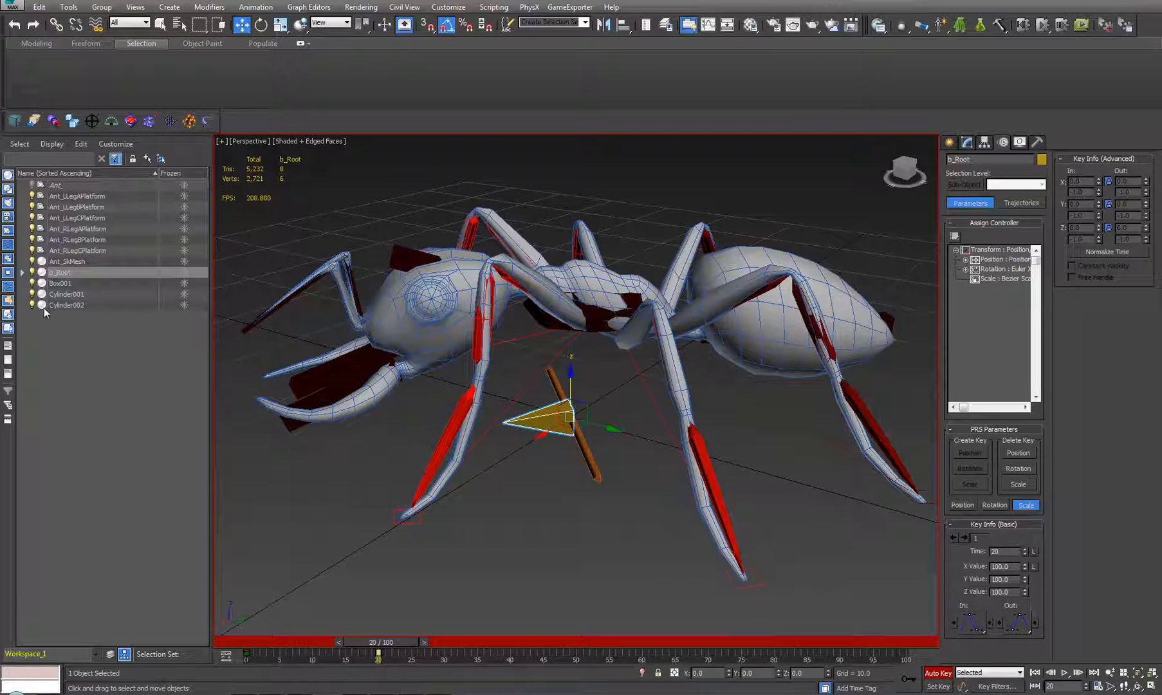
middle_click_drag(514, 457, 466, 301, "alt")
middle_click_drag(435, 379, 496, 508, "alt")
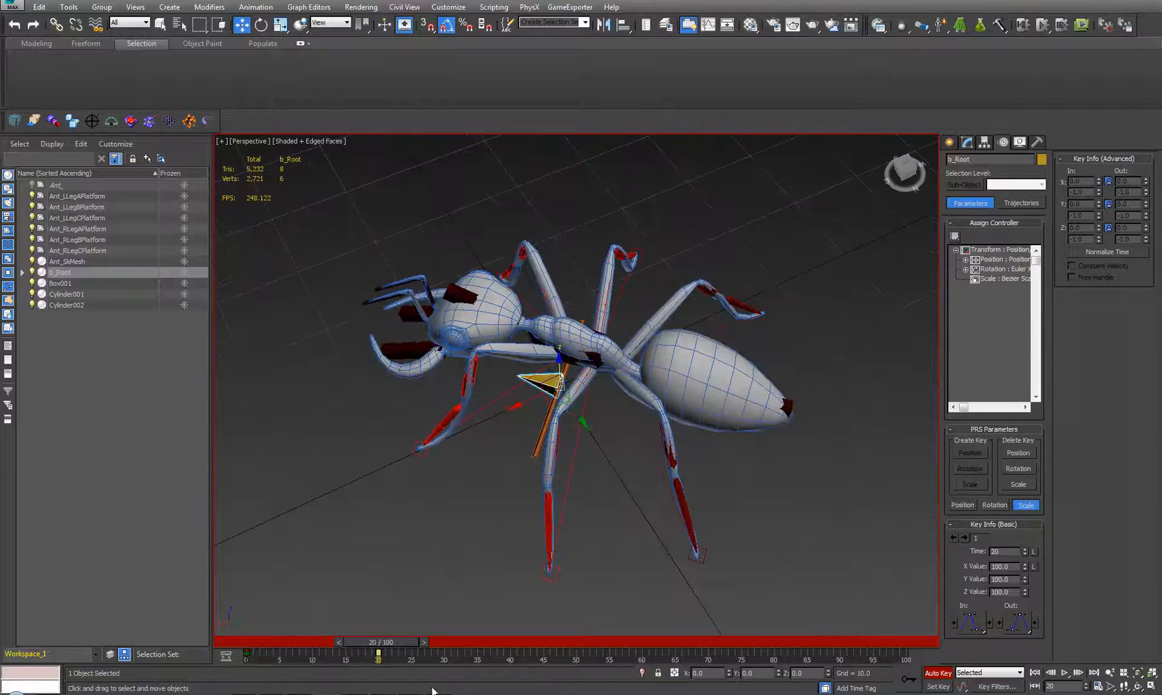
key("shift+z")
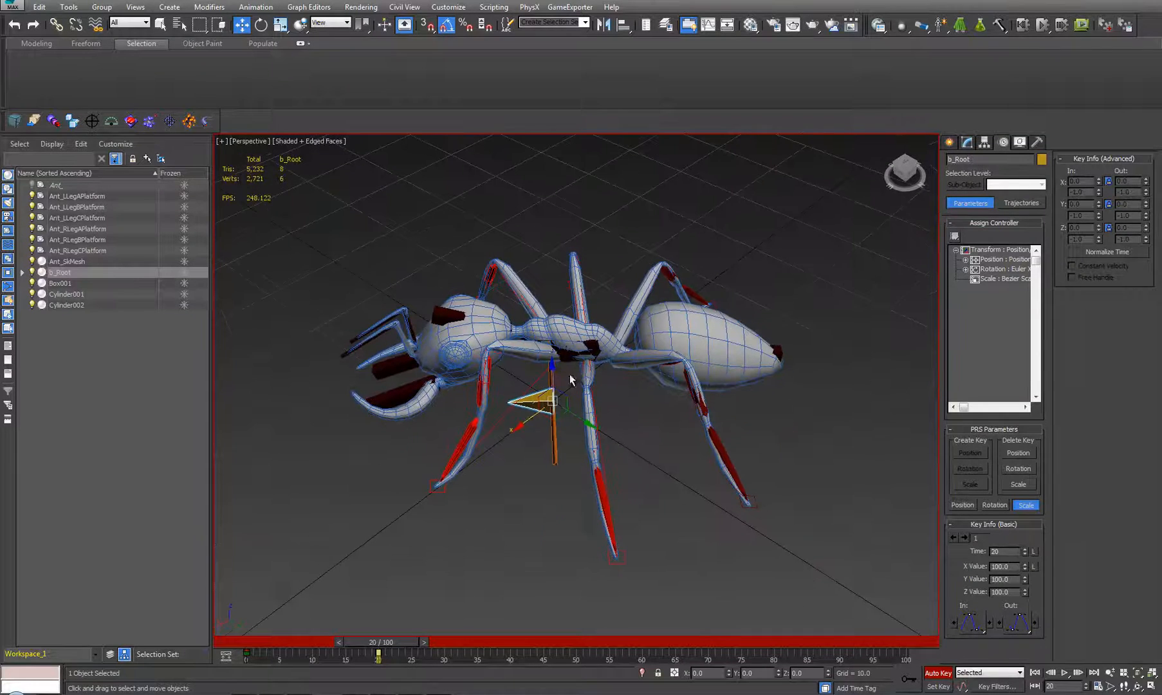
double_click(536, 396)
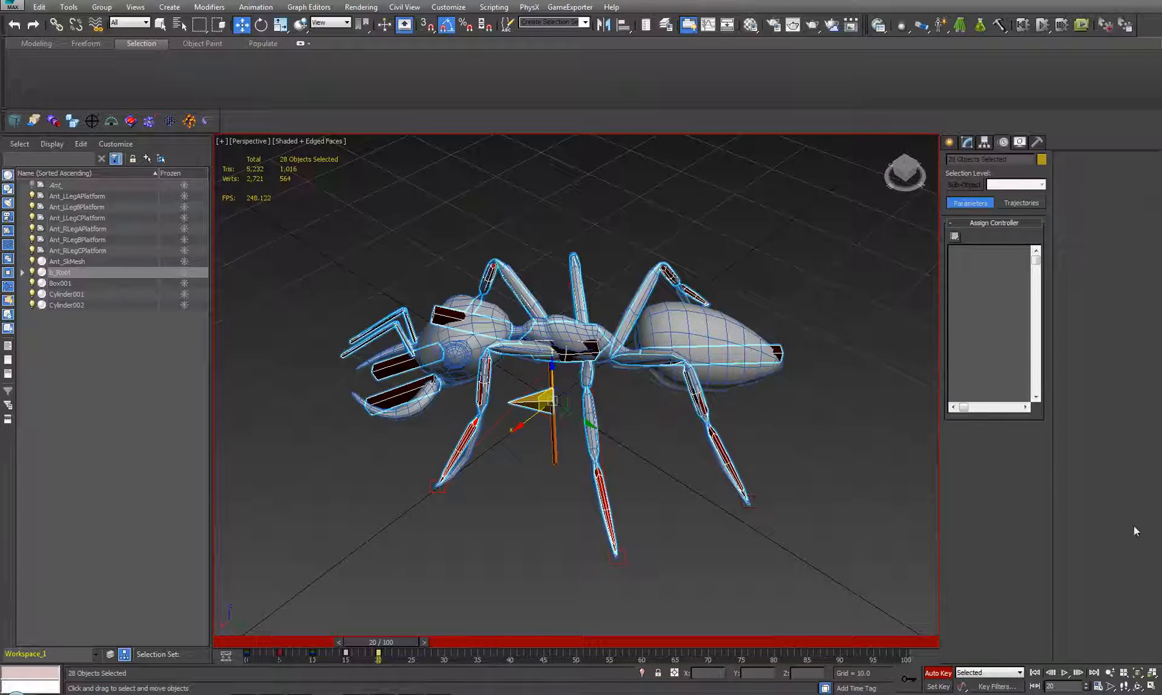
left_click(34, 121)
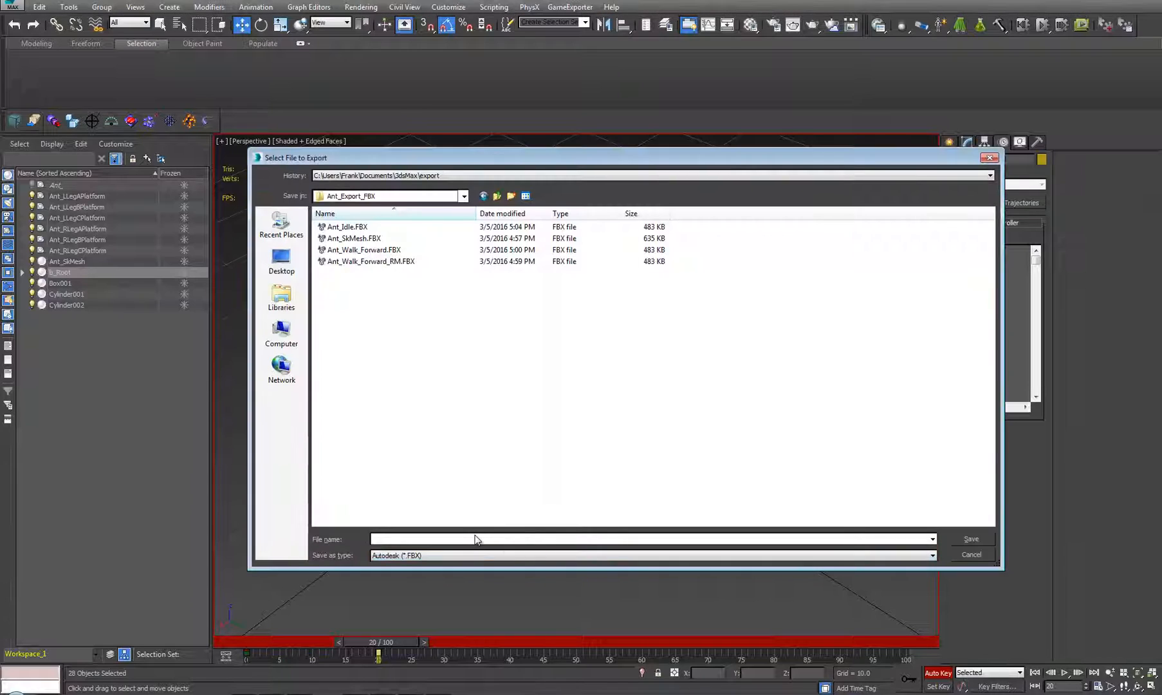
type("Ant_")
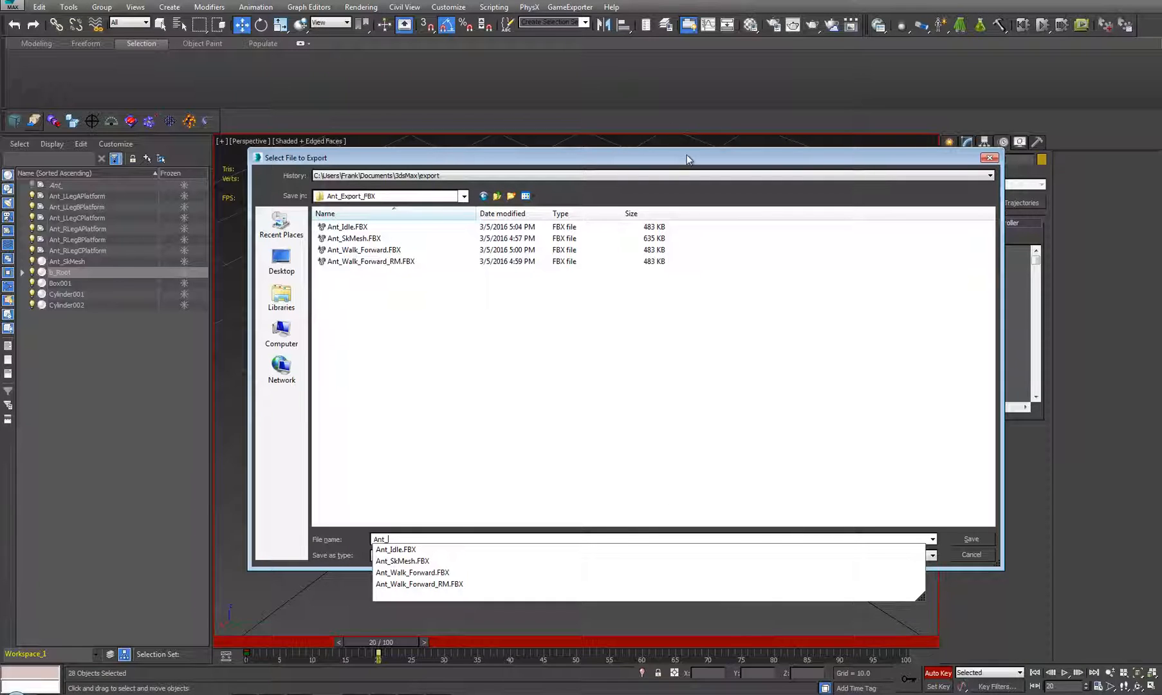
type("TurnIn")
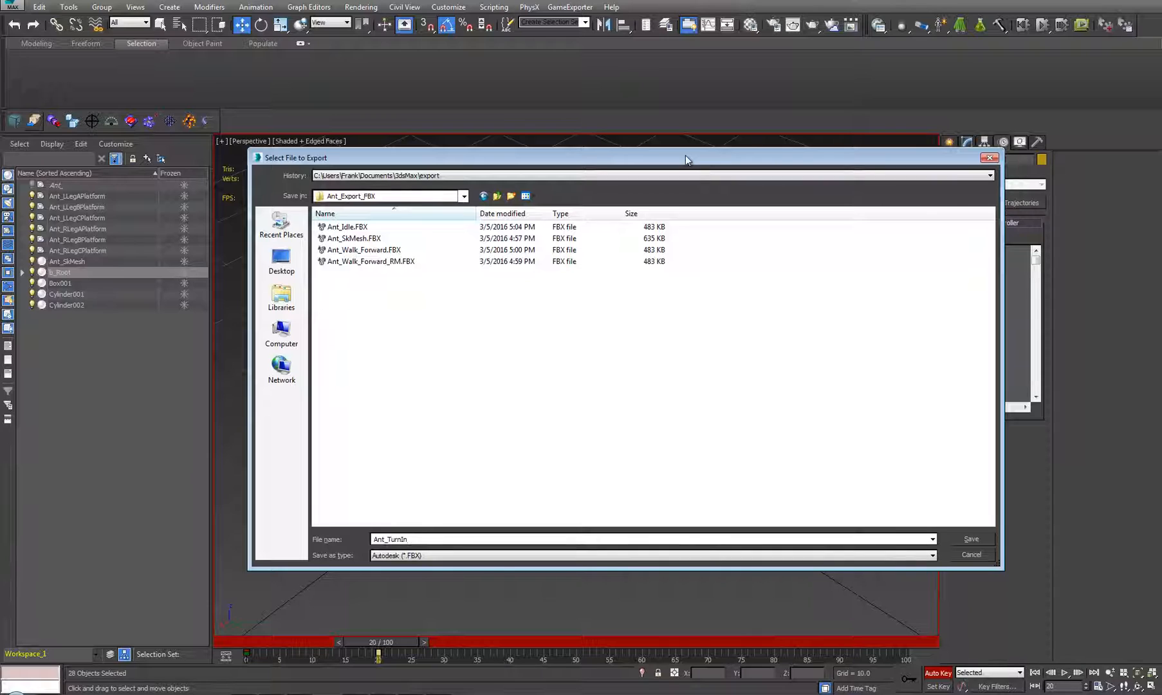
key("BackSpace")
key("BackSpace")
left_click(965, 558)
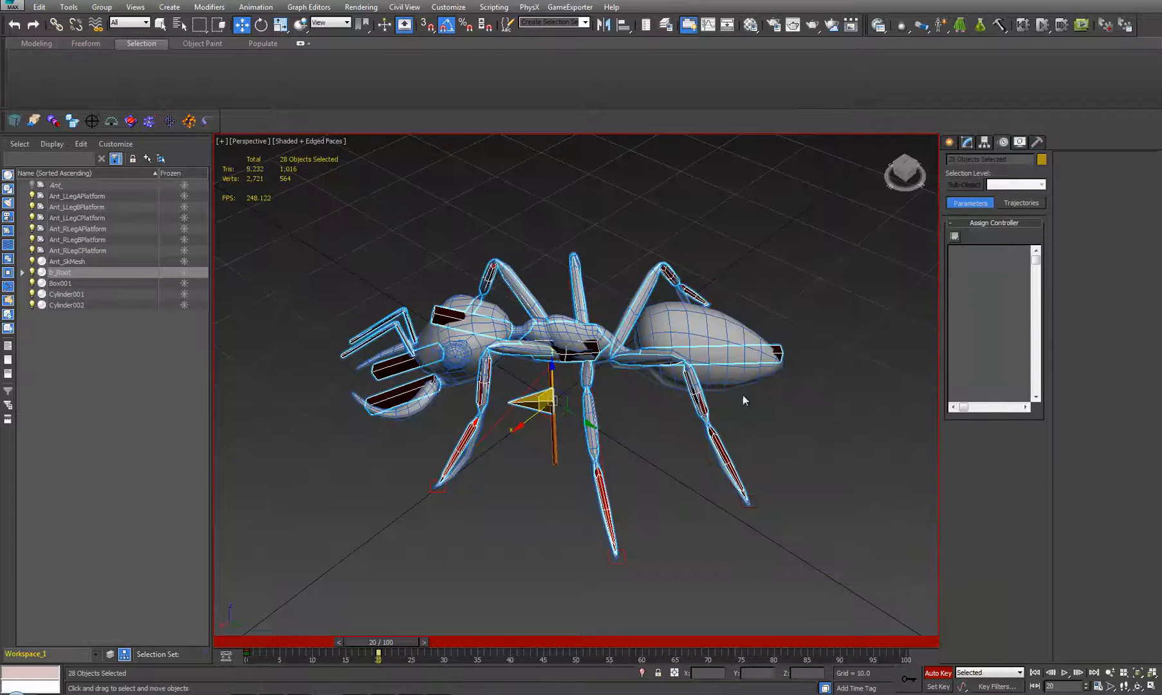
Select b_Root together with its entire bone hierarchy at frame 20.
mouse_move(403, 641)
left_mouse_down()
mouse_move(270, 642)
mouse_move(407, 642)
left_mouse_up()
key("w")
middle_click_drag(569, 465, 552, 470, "alt")
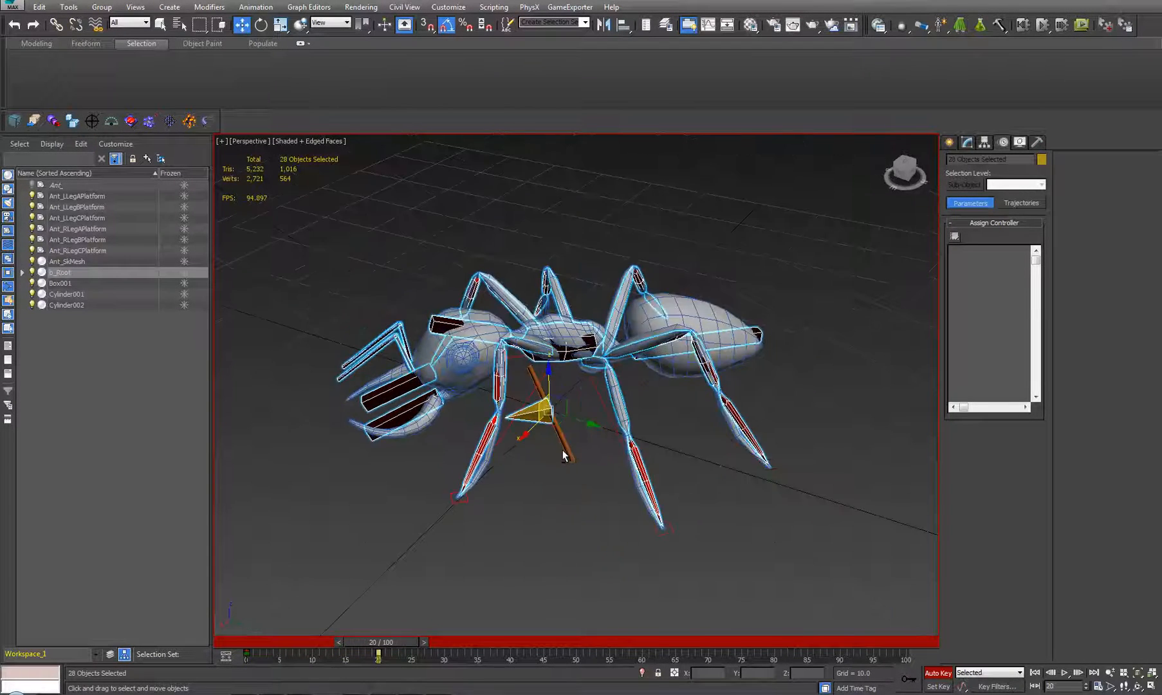
left_click(549, 473)
left_click(540, 417)
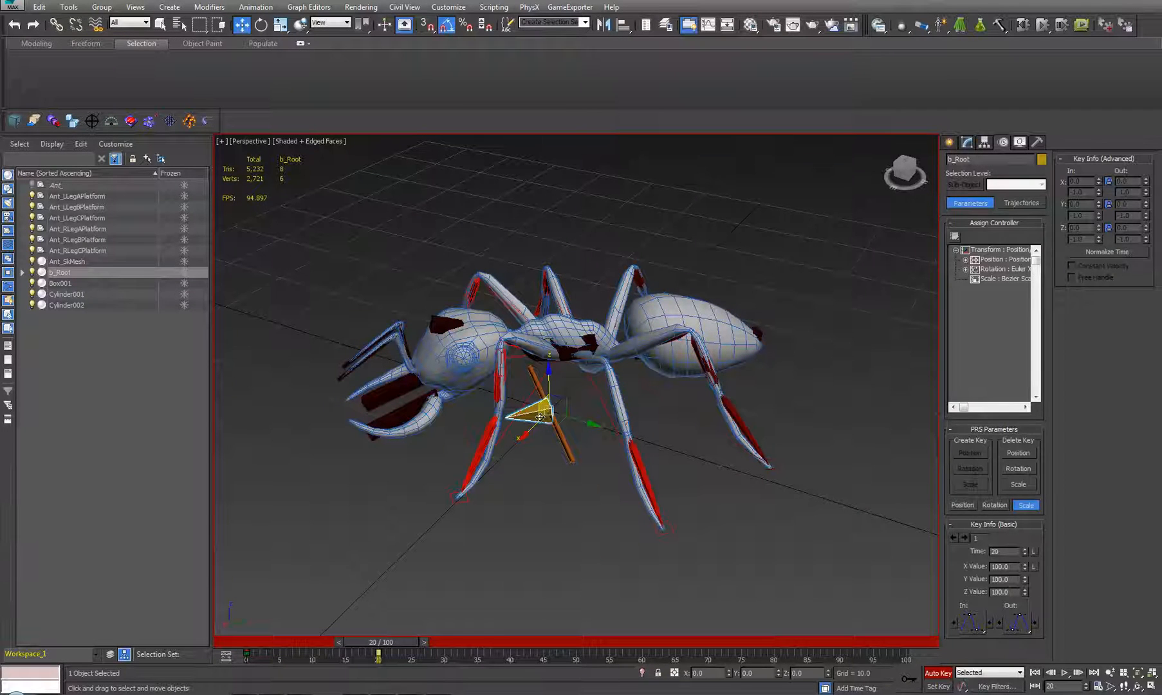
double_click(670, 347)
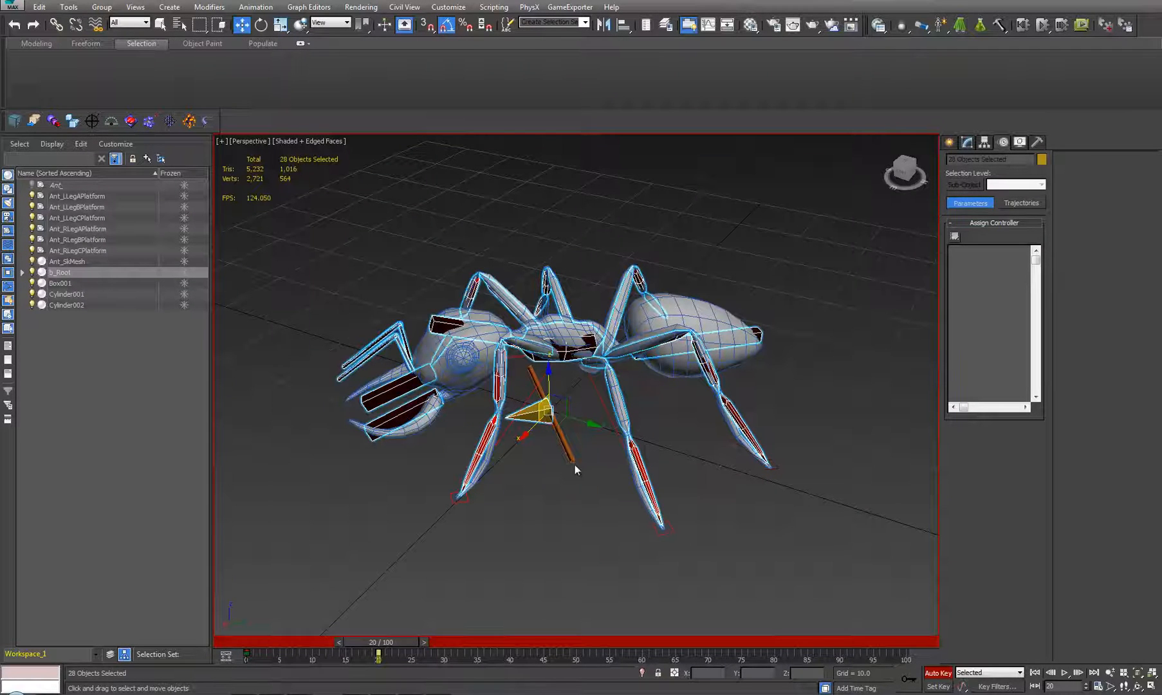
Start an FBX export of the selected bones and browse to the Ant_Export_FBX folder.
left_click(34, 122)
left_click(281, 224)
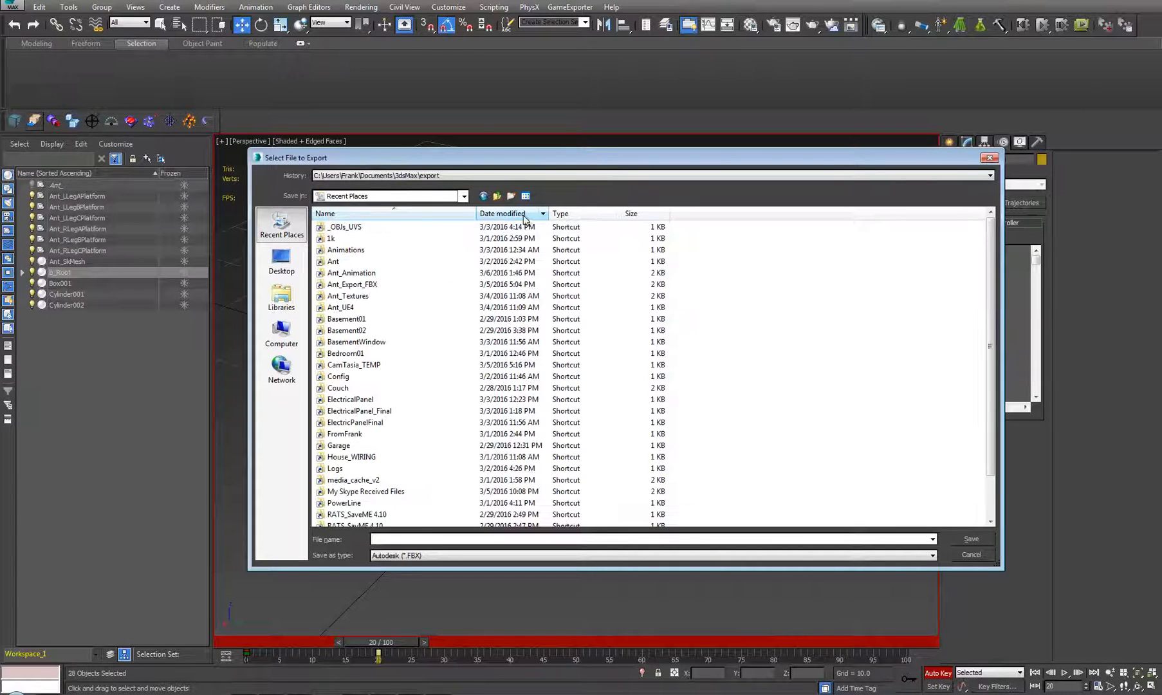
left_click(523, 214)
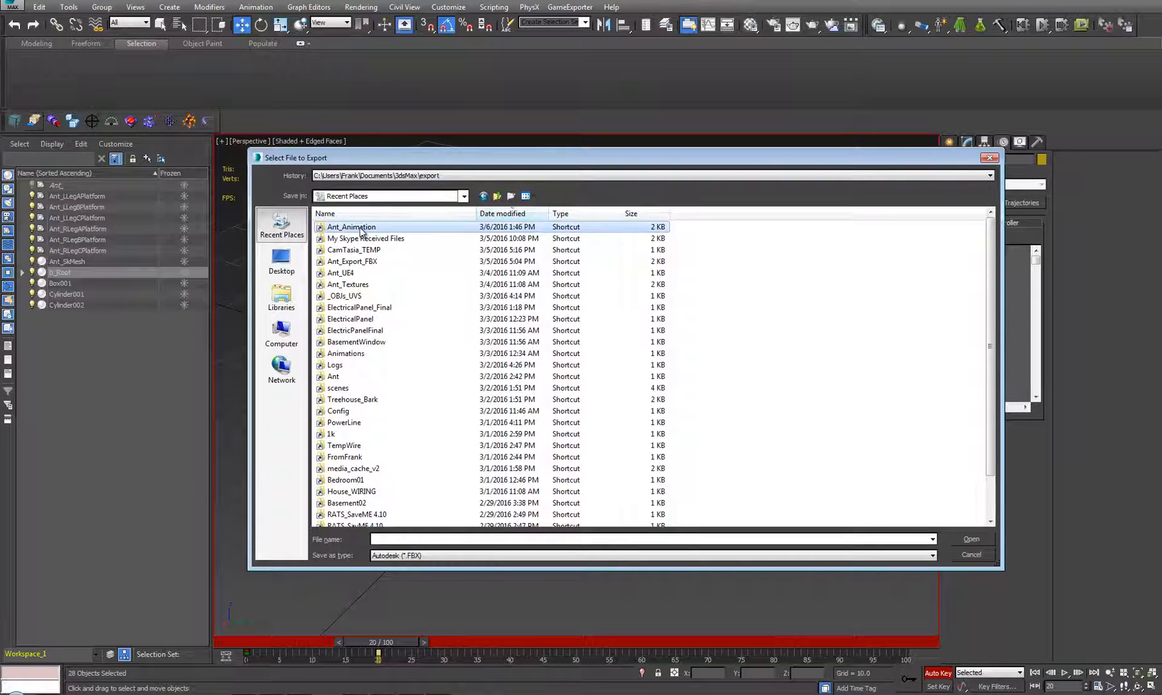
double_click(348, 228)
left_click(498, 199)
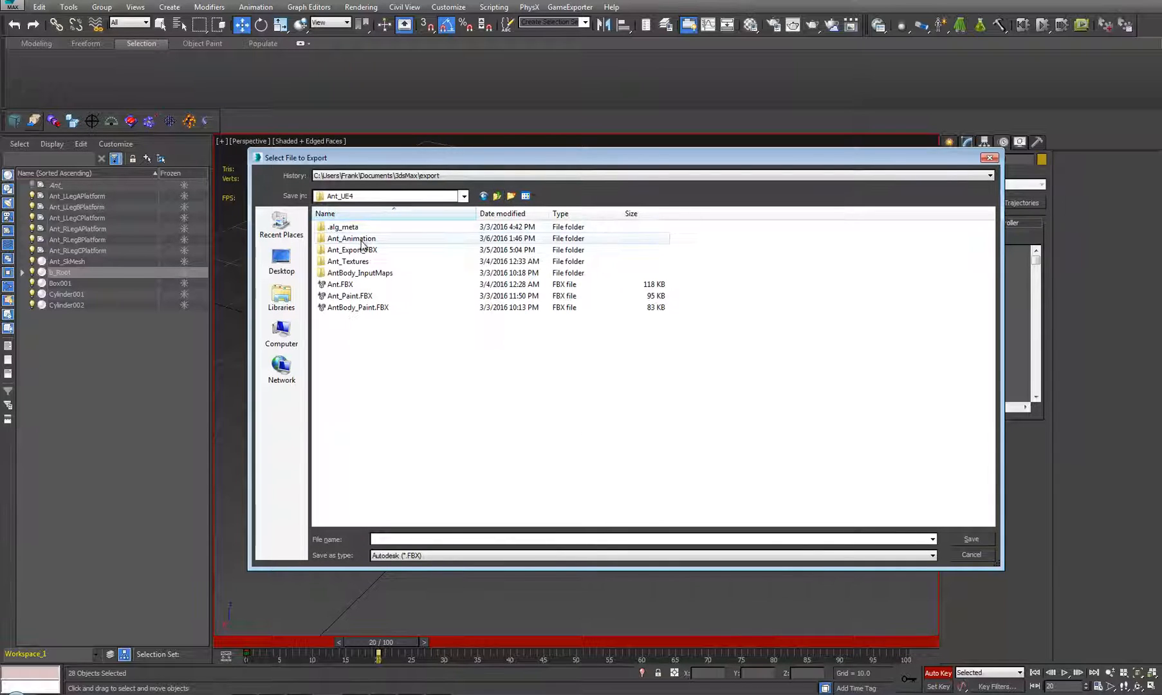
double_click(378, 260)
Name the file Ant_Turn_Right_RM.FBX, export it with the current FBX options and dismiss the warnings report.
left_click(354, 238)
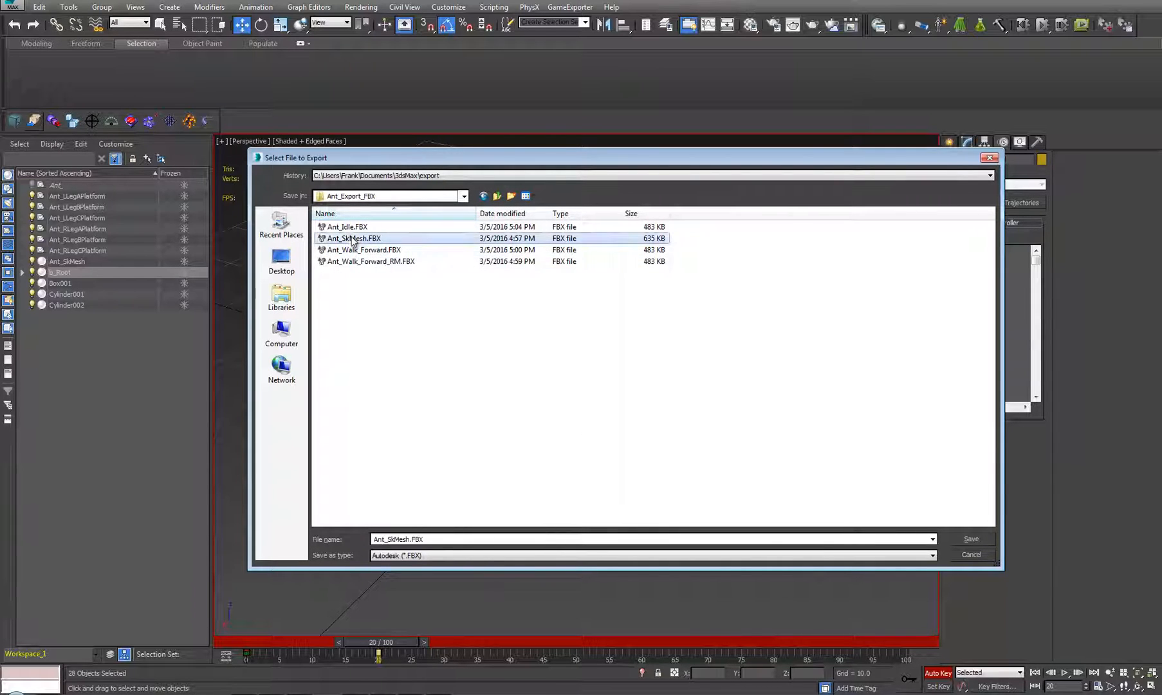
left_click_drag(387, 538, 410, 545)
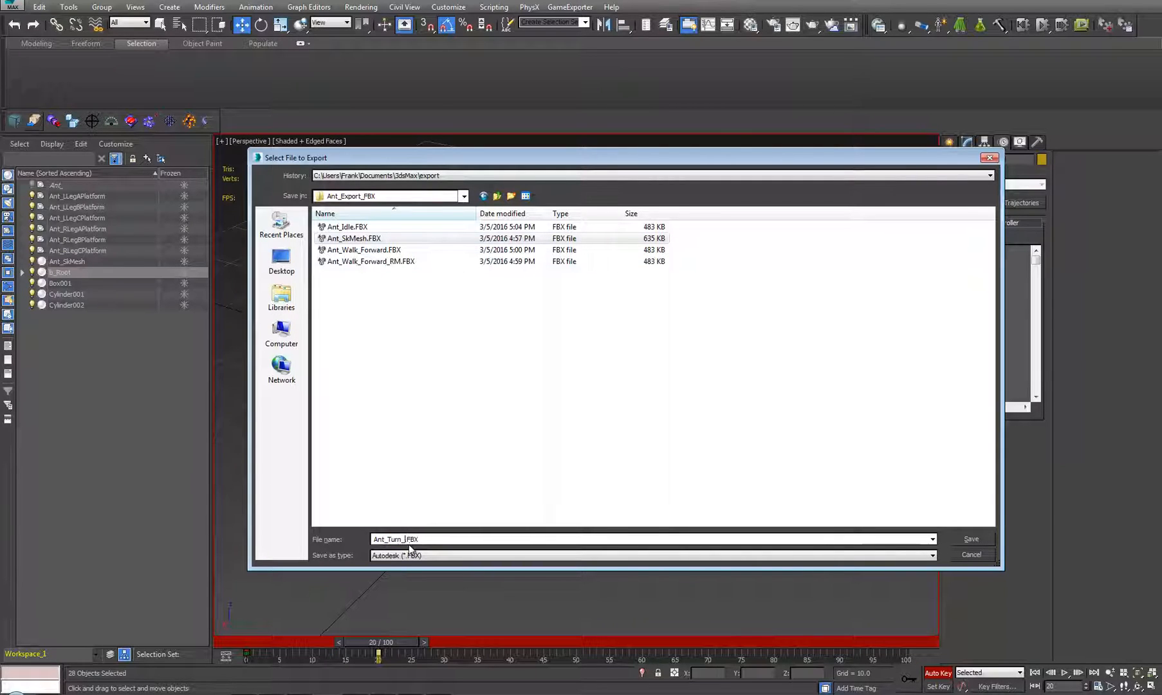
type("Turn_Right_RM")
left_click(972, 539)
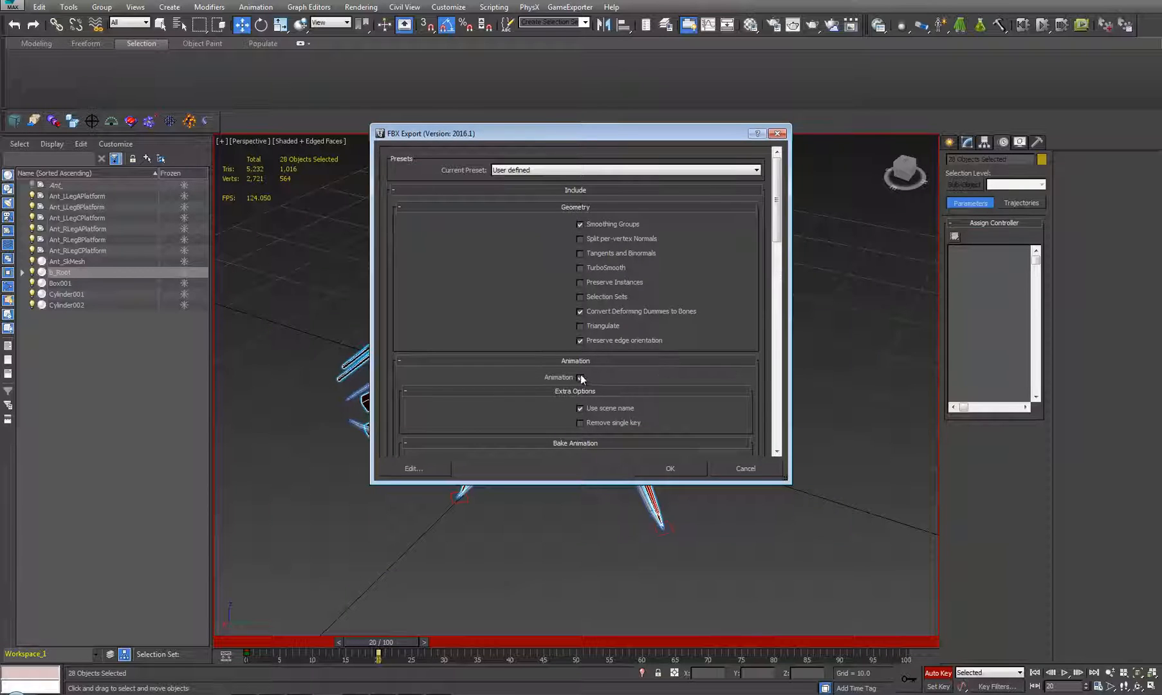
left_click(668, 466)
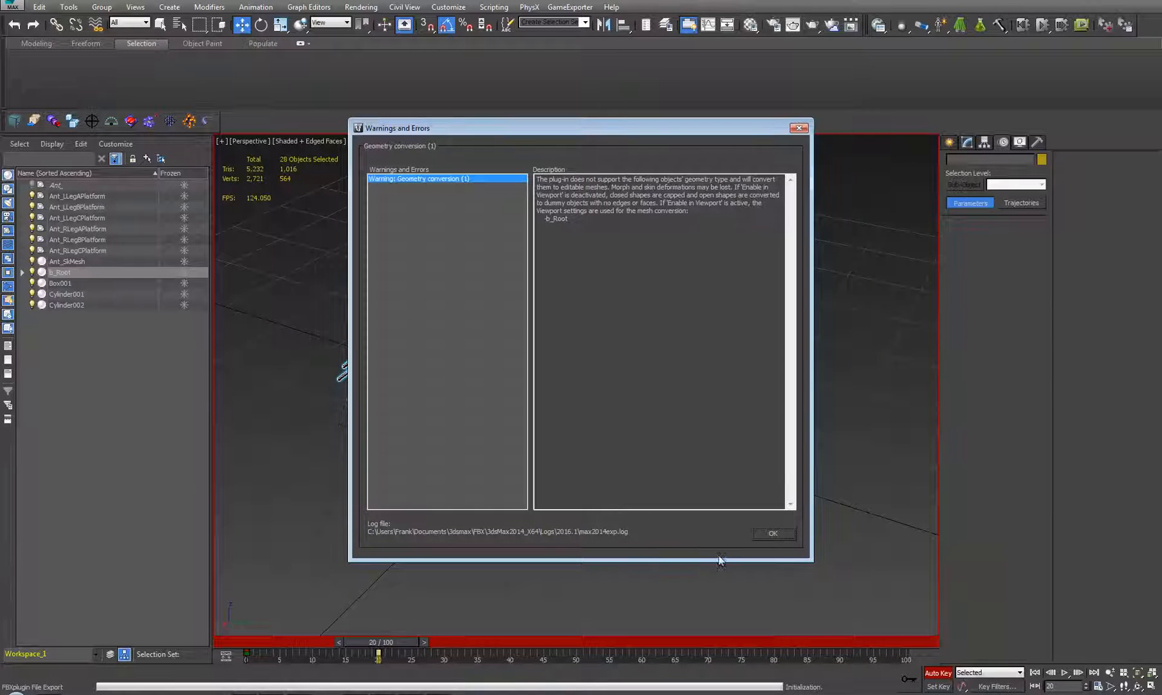
left_click(774, 533)
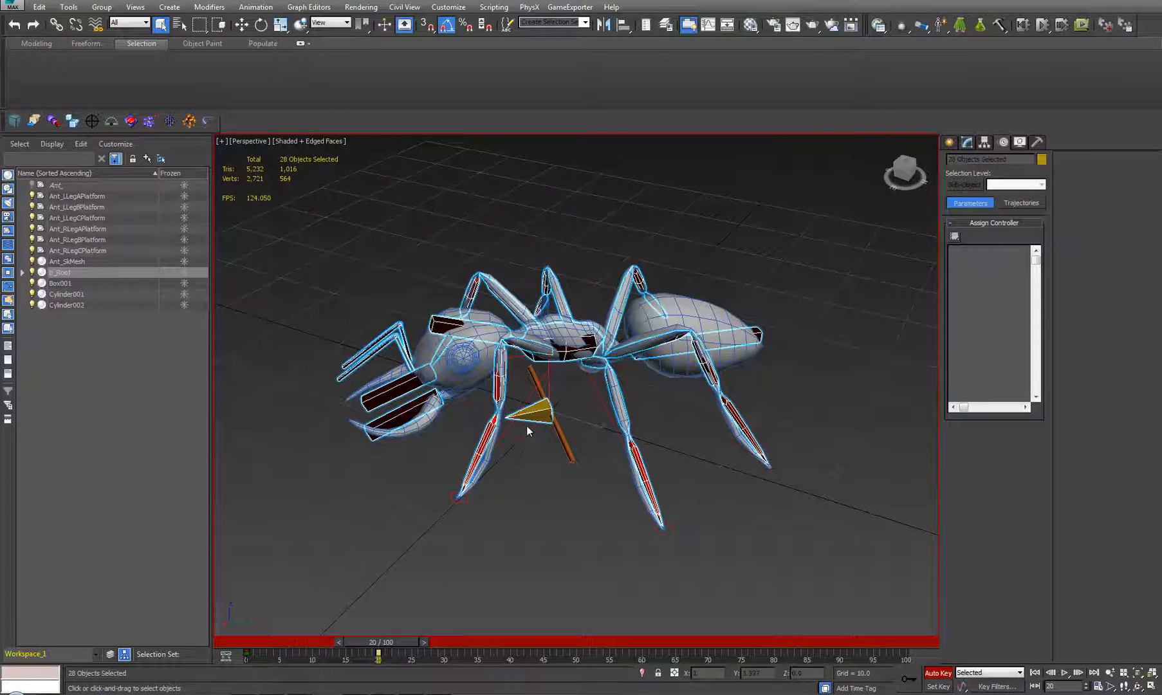
Select only b_Root and delete its key at frame 20 to remove the root's rotation.
left_click(529, 416)
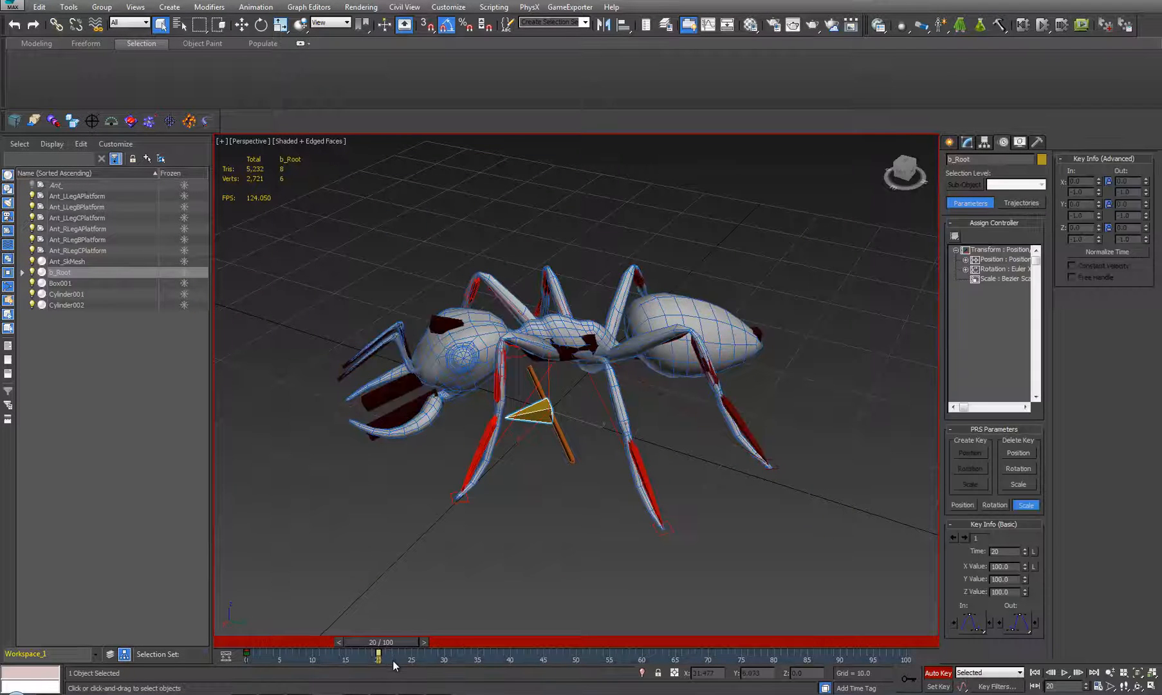
key("Delete")
middle_click_drag(506, 552, 461, 538)
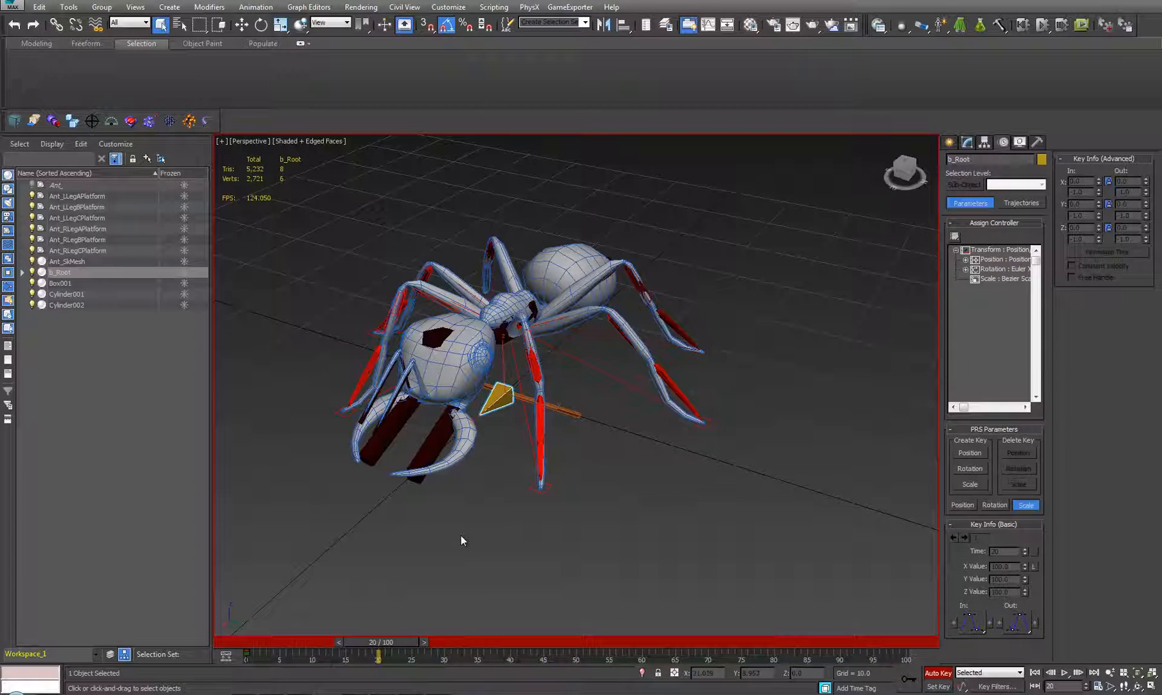
Select b_Root with its full bone hierarchy, restoring that selection after picking the root alone.
key("ctrl+a")
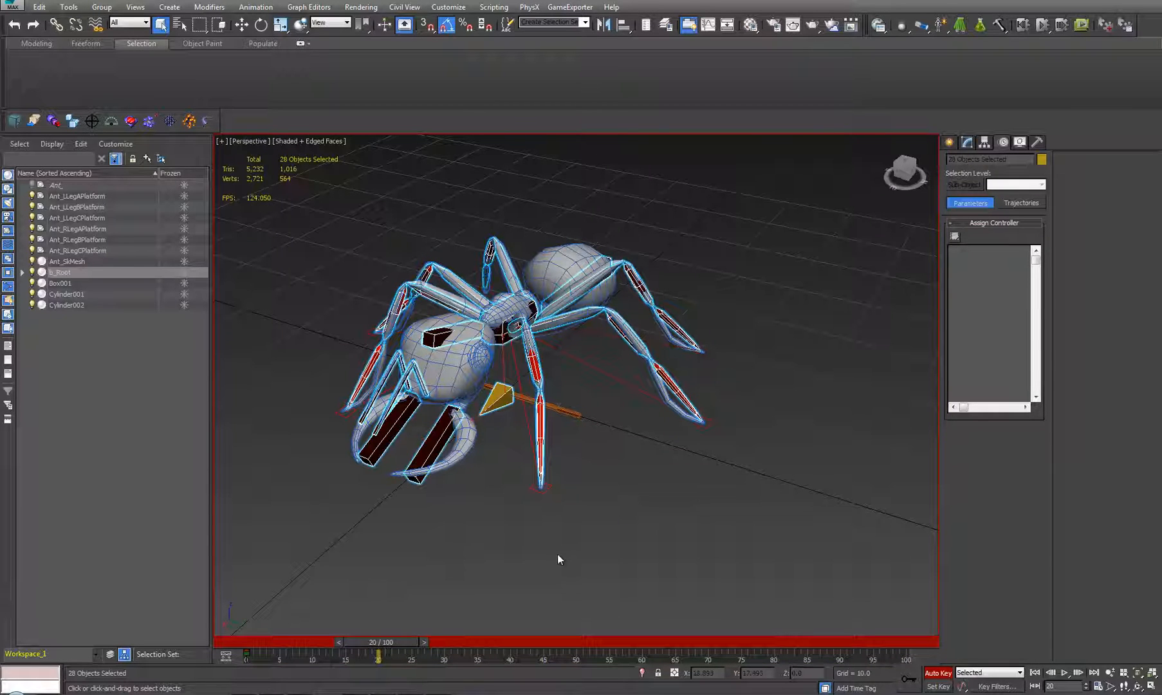
middle_click_drag(557, 556, 521, 539)
left_click(502, 404)
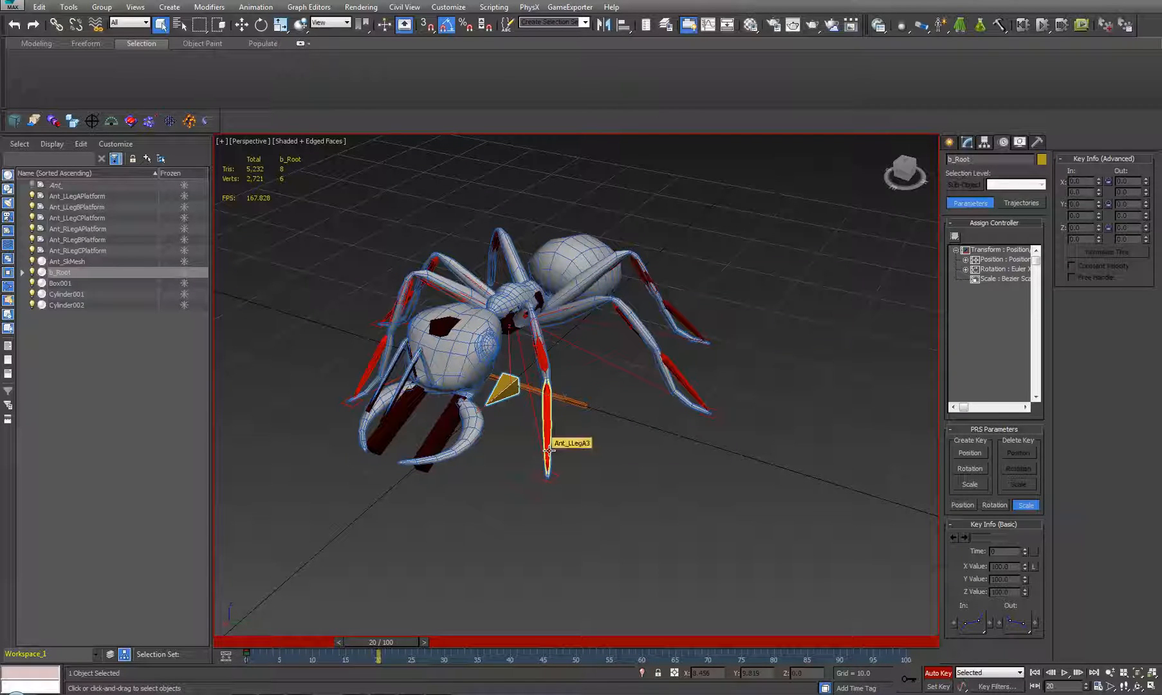
key("ctrl+z")
middle_click_drag(480, 427, 467, 455)
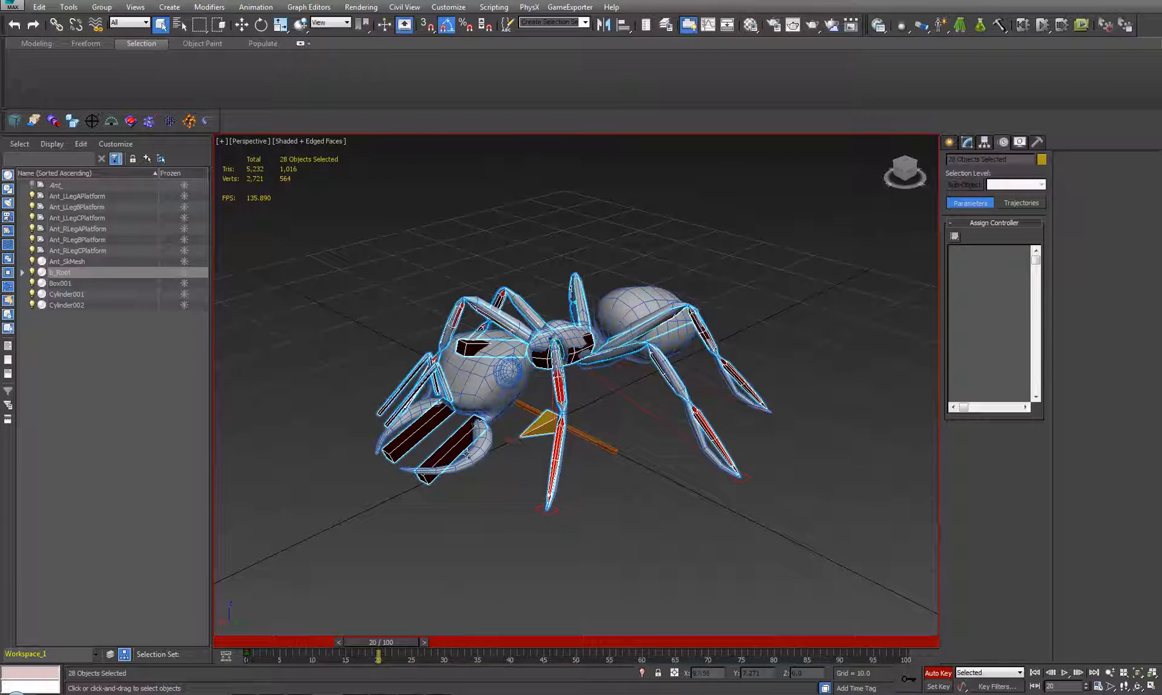
Export the selected bones as Ant_Turn_Right.FBX to the Ant_Export_FBX folder with the current FBX options and dismiss the warnings report.
left_click(30, 122)
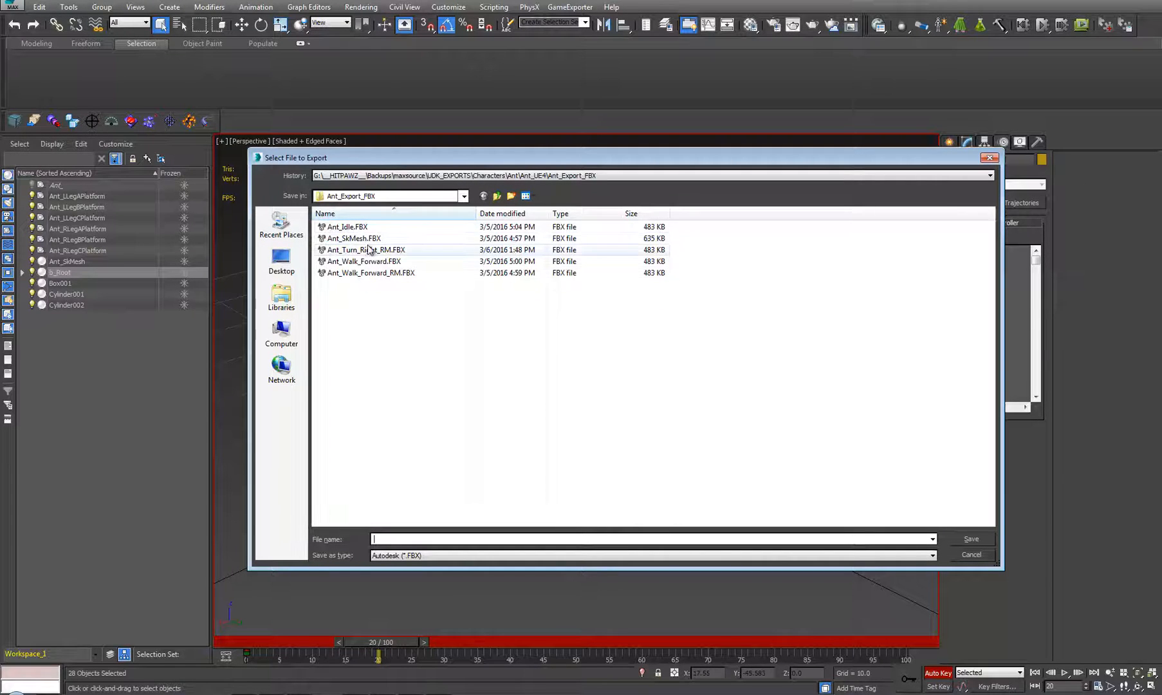
left_click(369, 250)
left_click(429, 540)
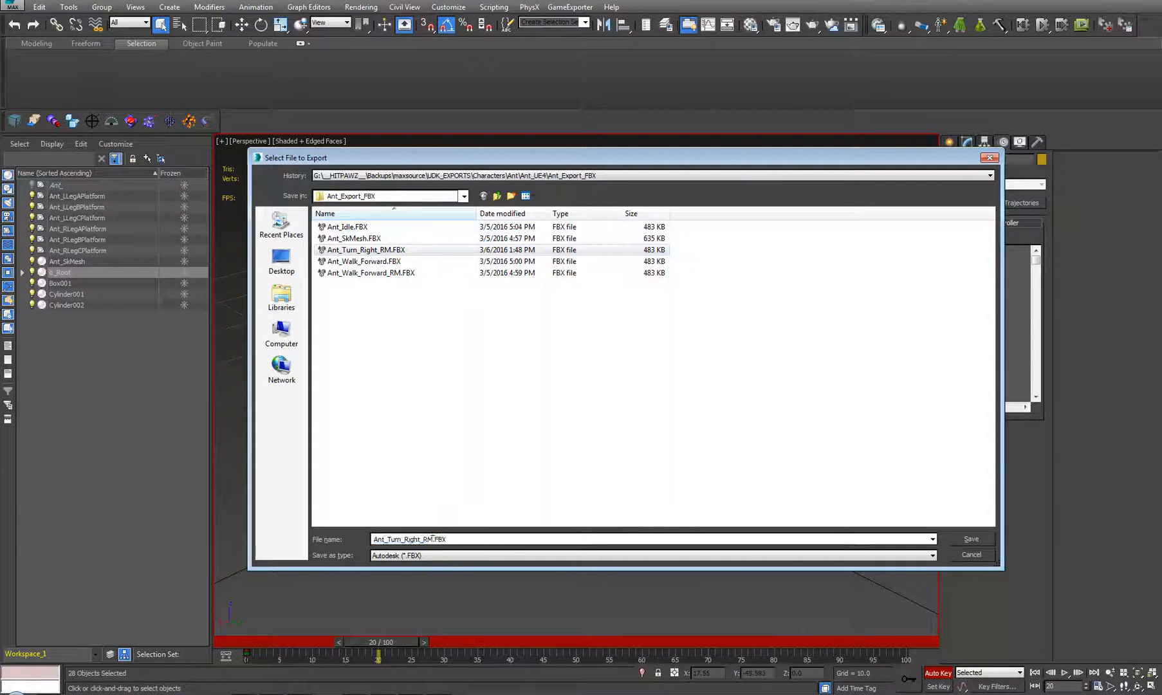
key("BackSpace")
key("BackSpace")
key("BackSpace")
left_click(972, 539)
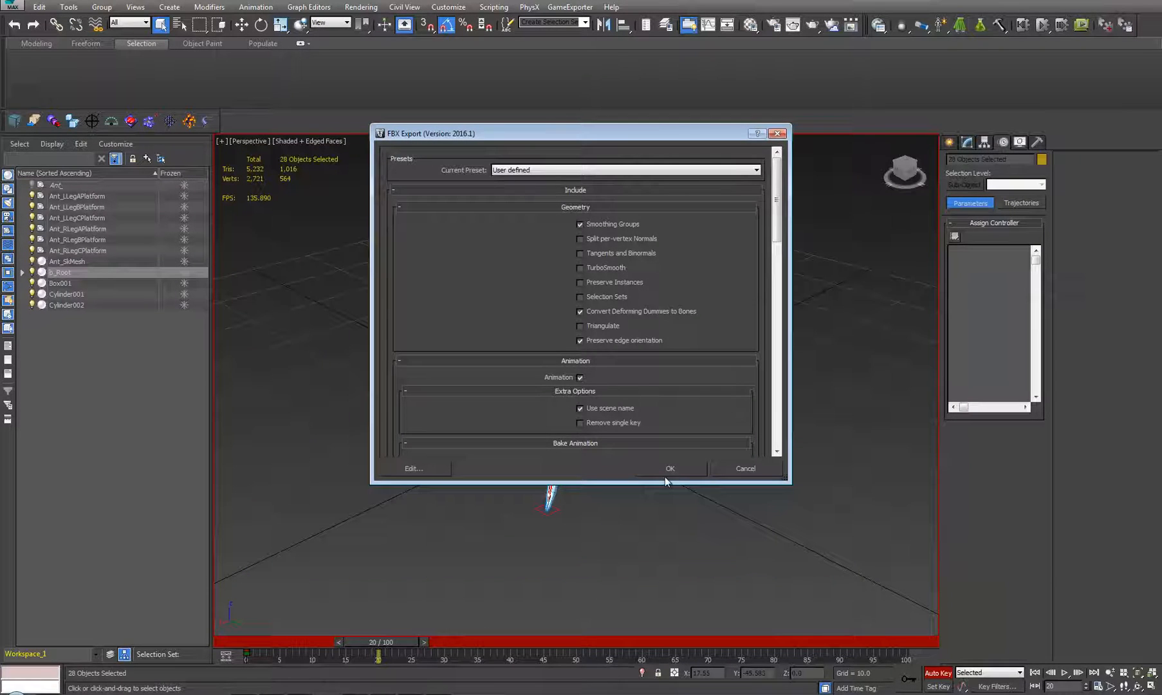
left_click(665, 470)
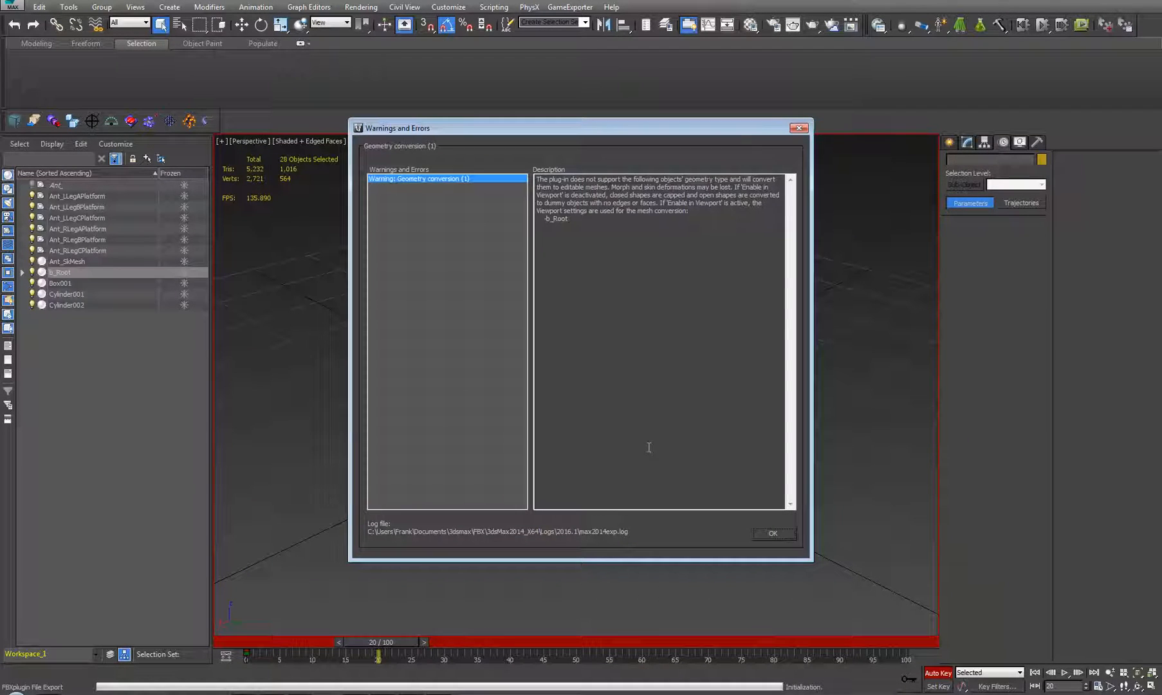
left_click(773, 531)
middle_click_drag(652, 434, 656, 436)
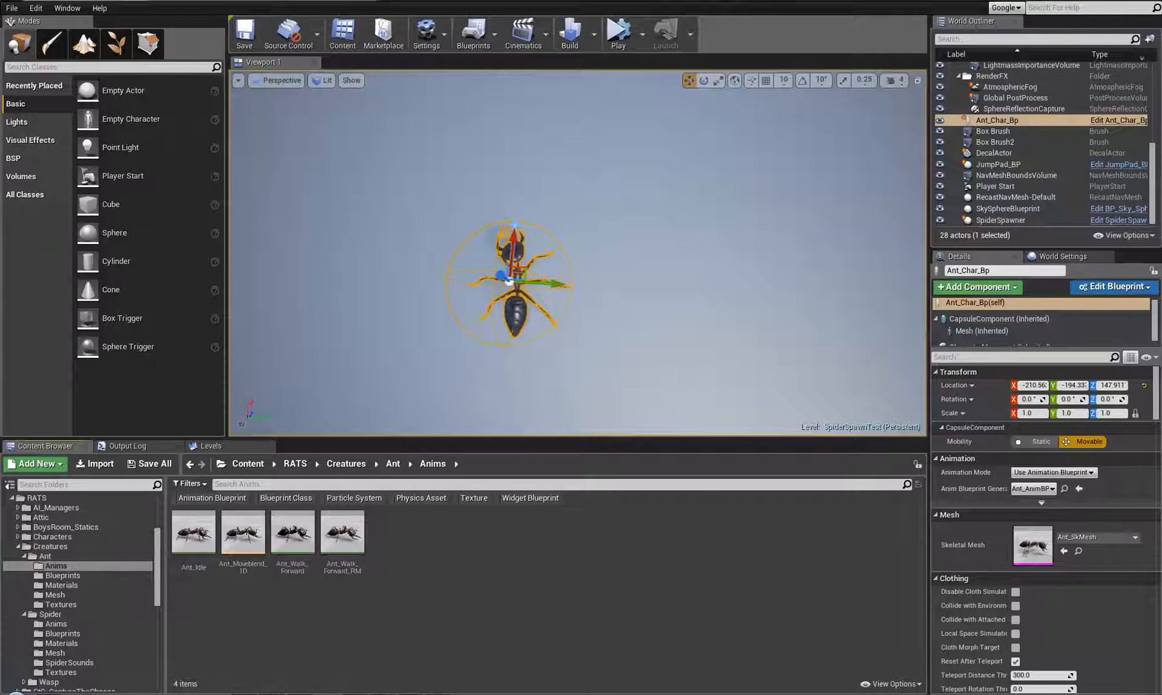
Switch to Unreal Editor and import both turn FBX files into the Ant's Anims folder using Ant_SkMesh_Skeleton, with mesh import off.
left_click_drag(442, 605, 429, 580)
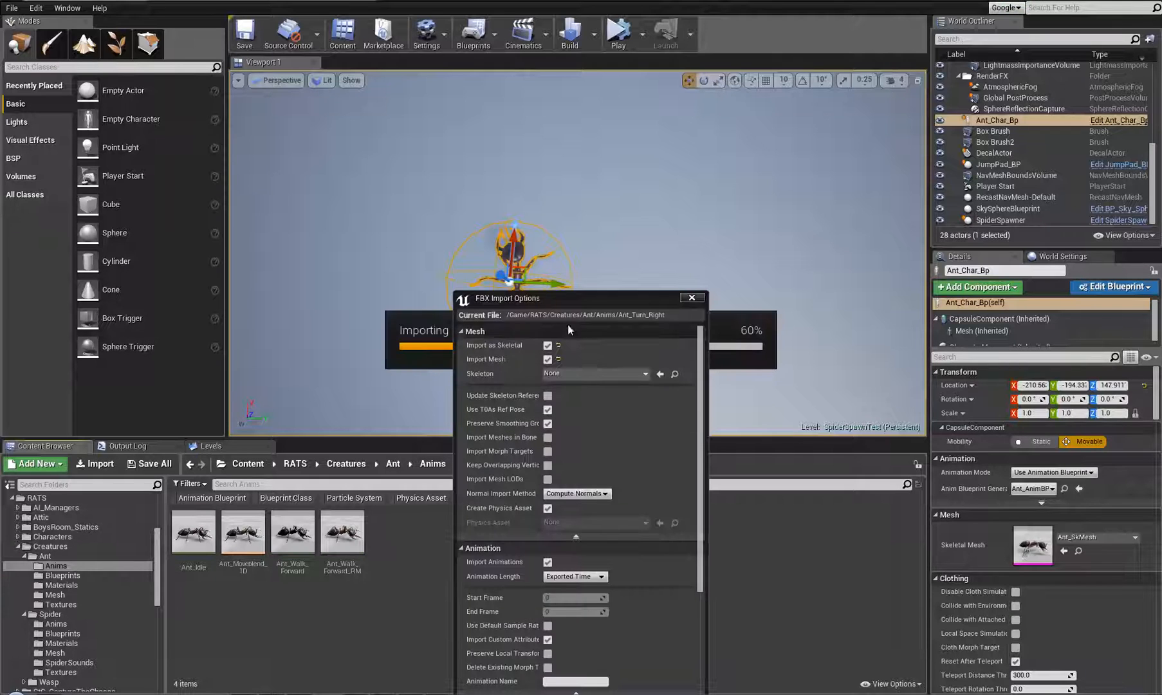
left_click_drag(597, 300, 617, 122)
left_click(633, 193)
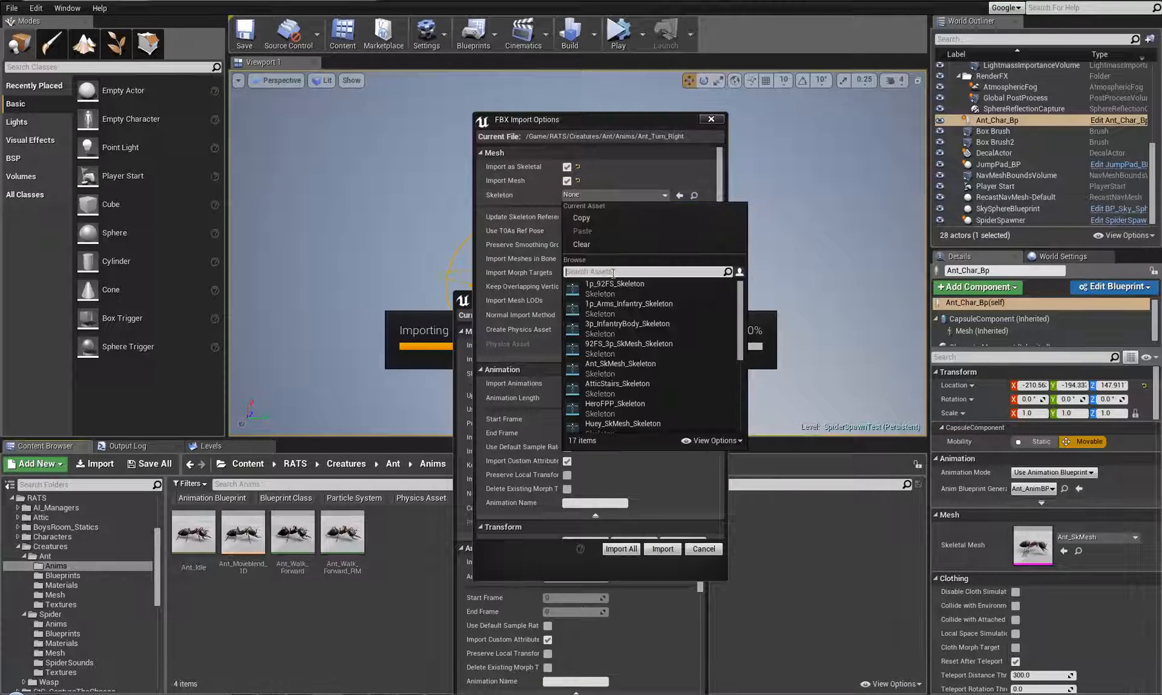
left_click(610, 366)
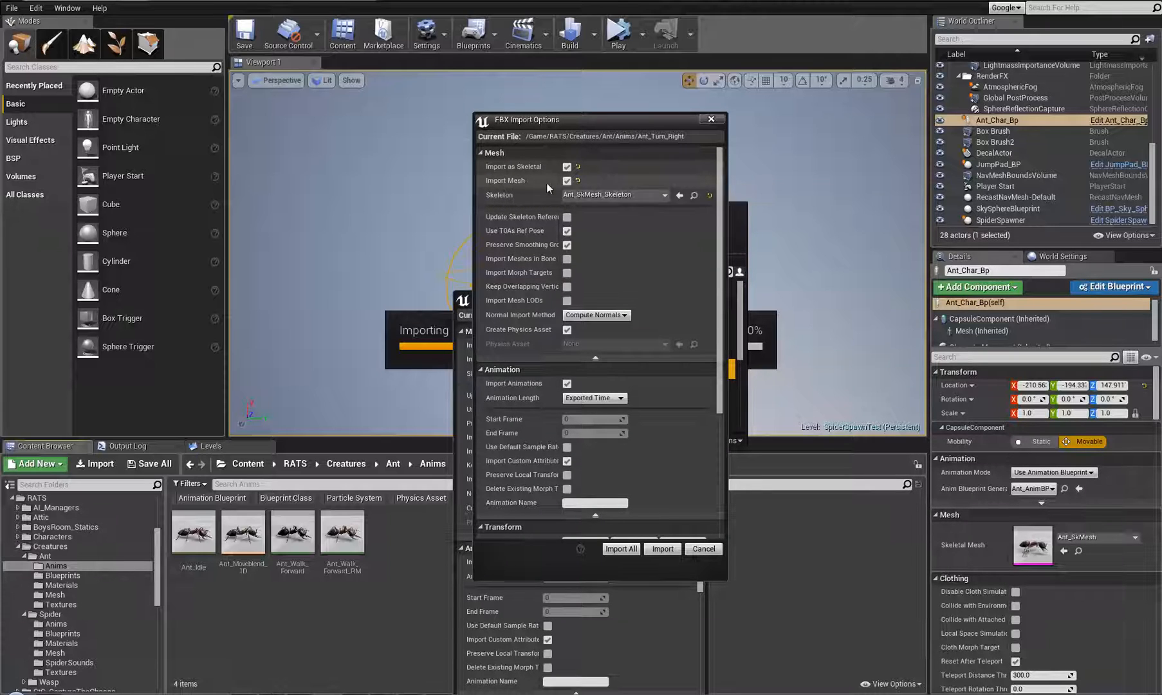
left_click(567, 180)
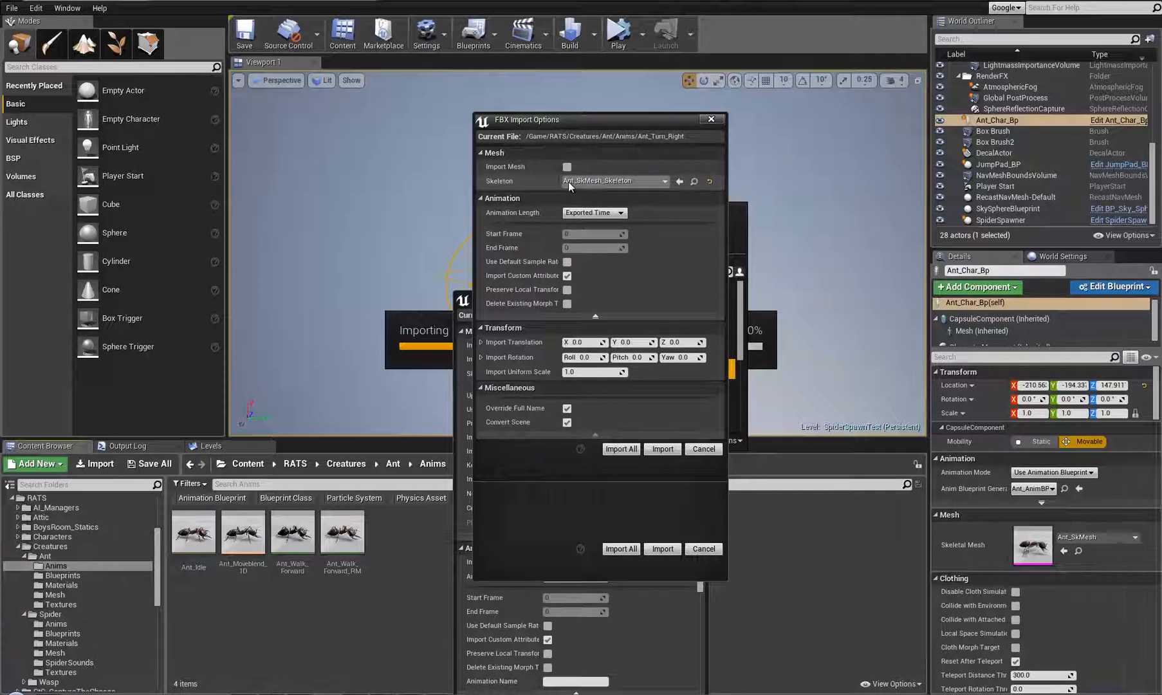
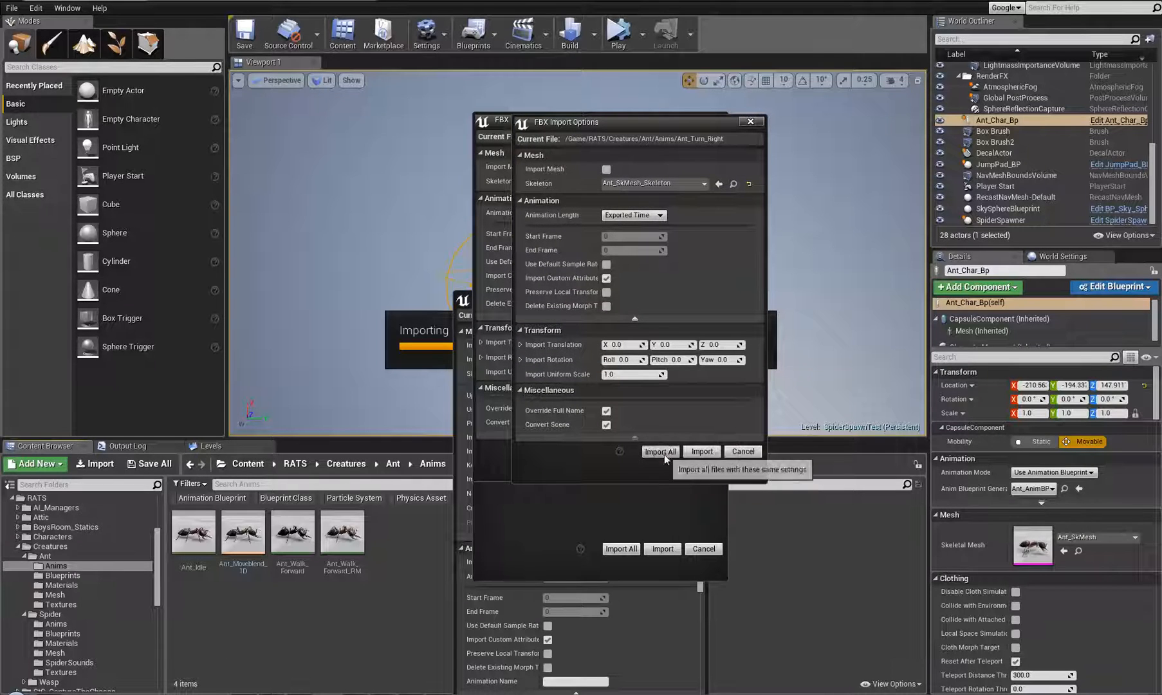
left_click(663, 453)
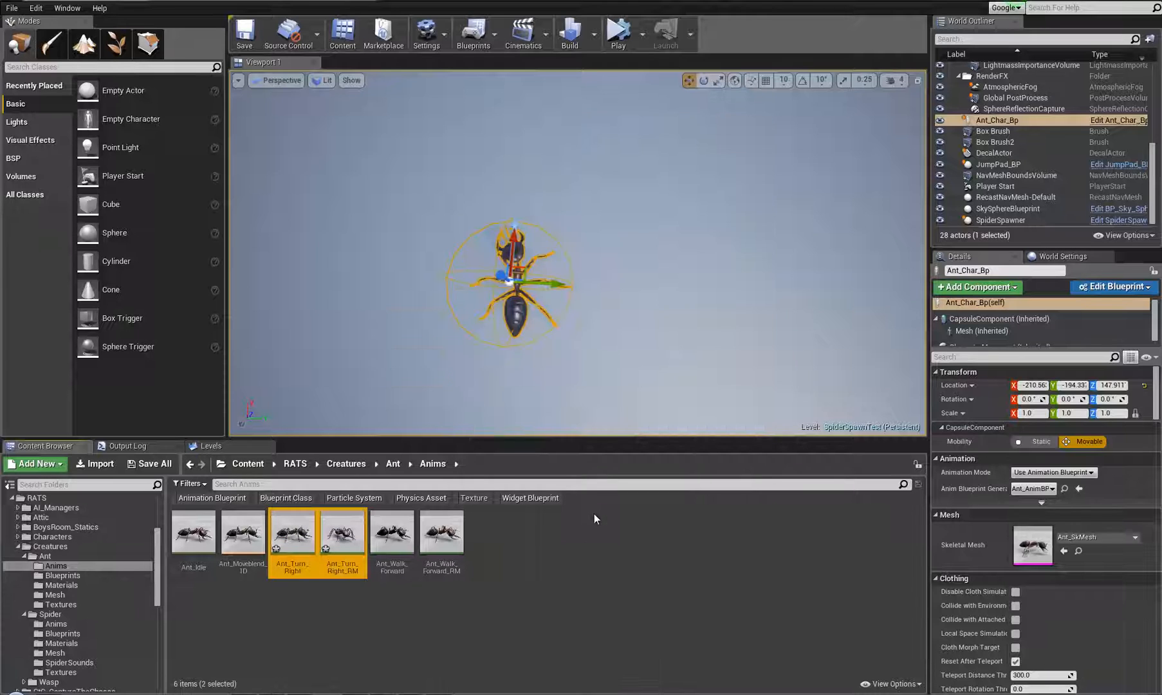
Open the Ant_Turn_Right animation in its editor and pause the preview playback to check the imported clip.
left_click(341, 615)
double_click(292, 534)
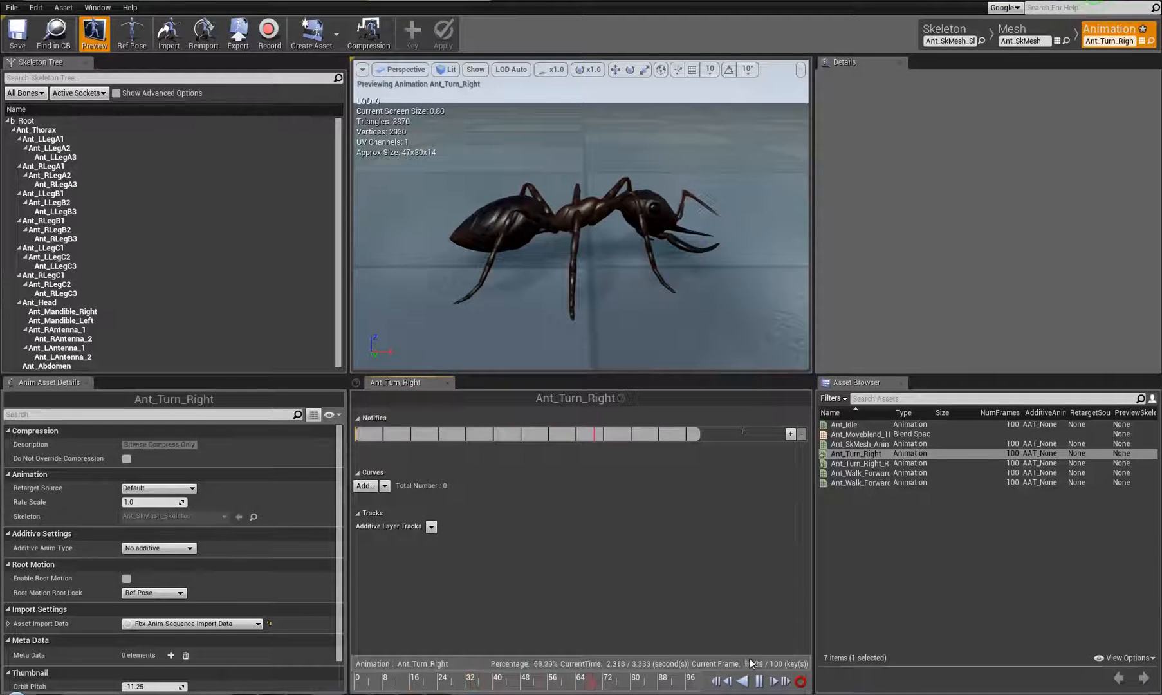
left_click(760, 682)
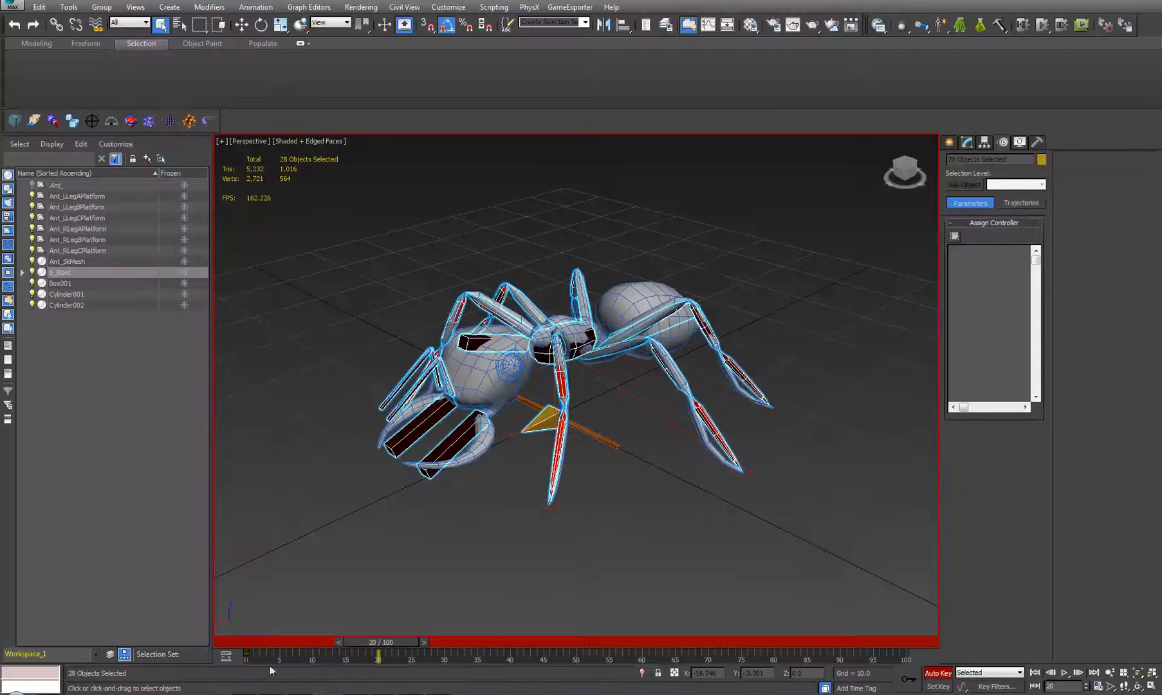
Return to 3ds Max, undo the removal of b_Root's rotation key, and select b_Root with its full bone hierarchy.
left_click(457, 590)
key("ctrl+z")
key("ctrl+z")
key("ctrl+z")
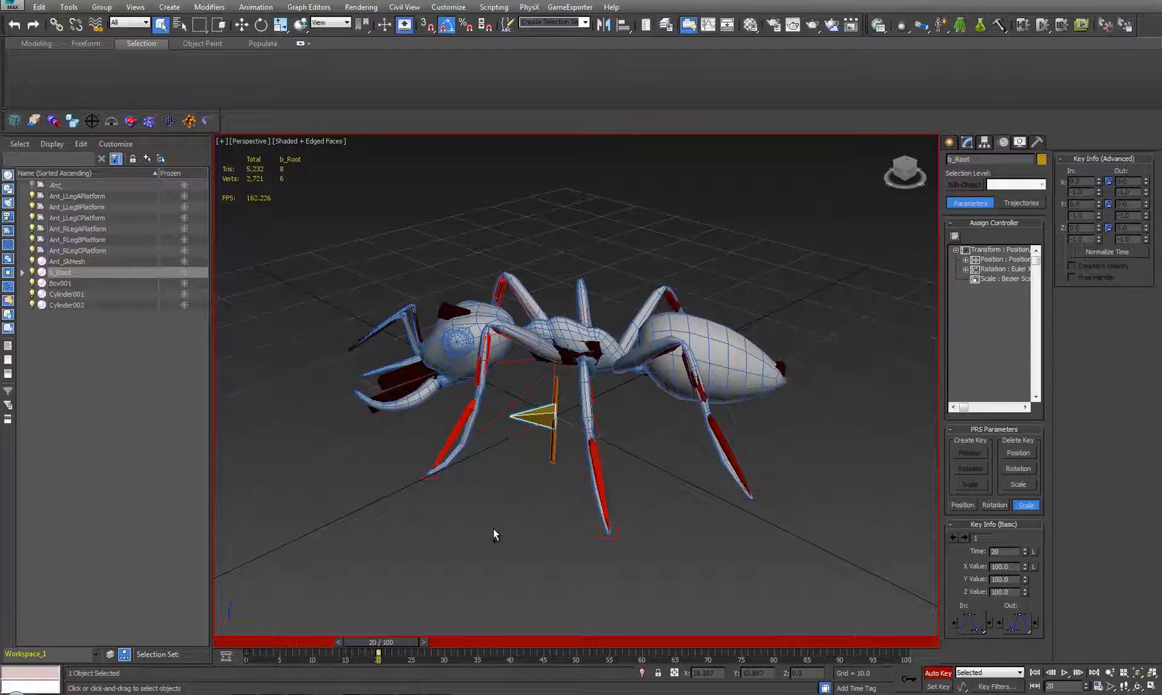
left_click(531, 462)
left_click(541, 420)
double_click(541, 420)
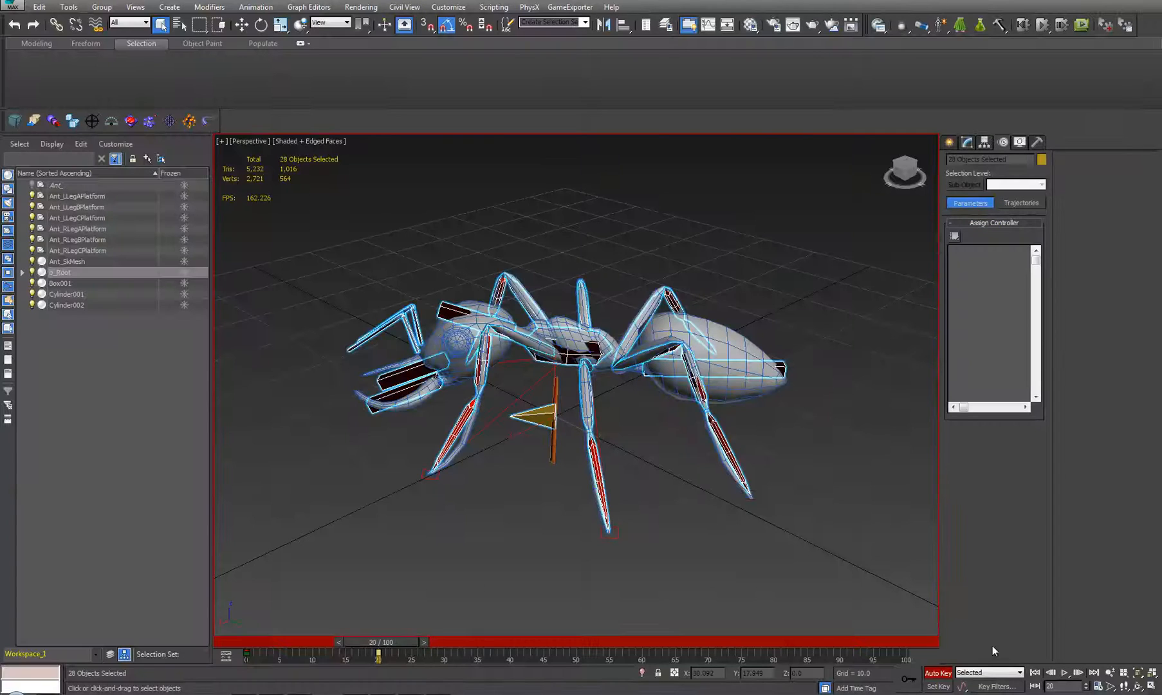
Shorten the animation range by setting its end time to frame 20 in the Time Configuration.
right_click(1059, 672)
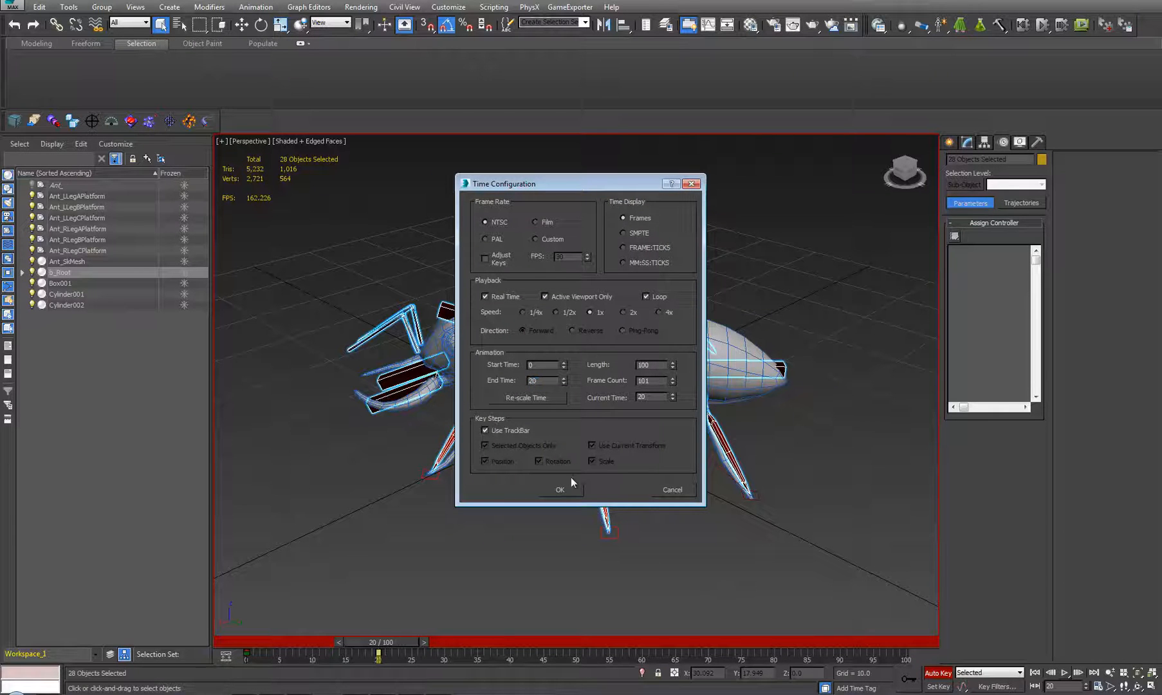
left_click(559, 489)
mouse_move(479, 456)
middle_mouse_down("alt")
mouse_move(508, 443)
mouse_move(486, 436)
middle_mouse_up("alt")
Export b_Root's full hierarchy as FBX, replacing Ant_Turn_Right_RM.FBX, with the current options, and dismiss the warnings report.
left_click(519, 392)
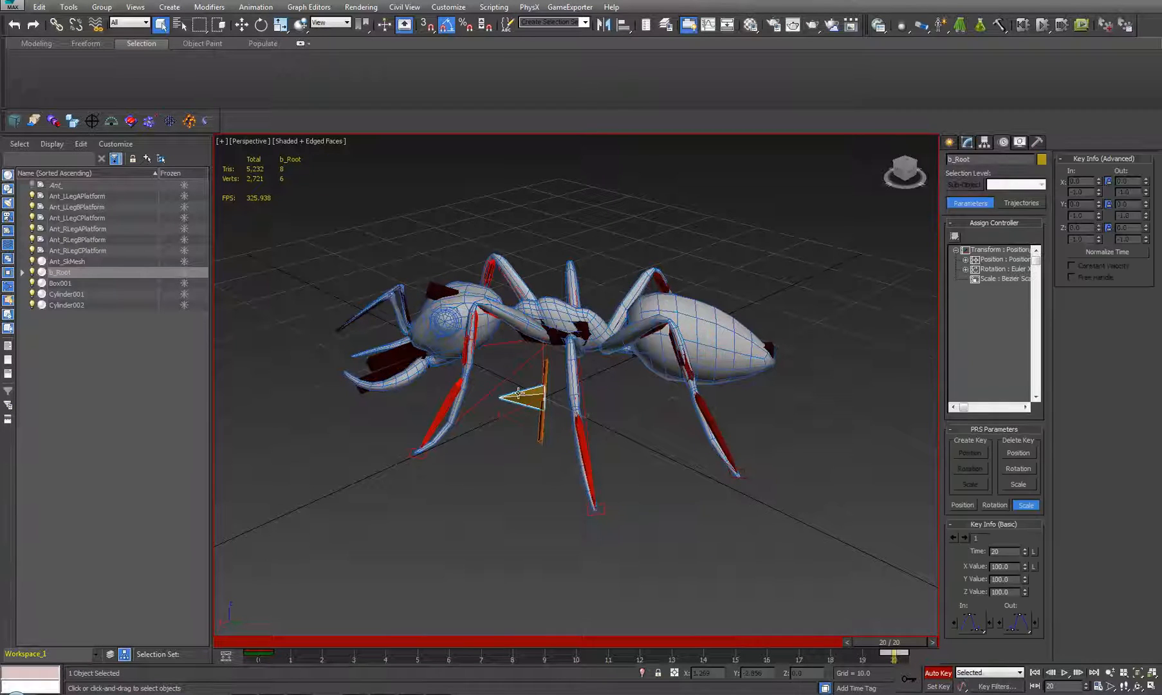
left_click(38, 121)
double_click(360, 262)
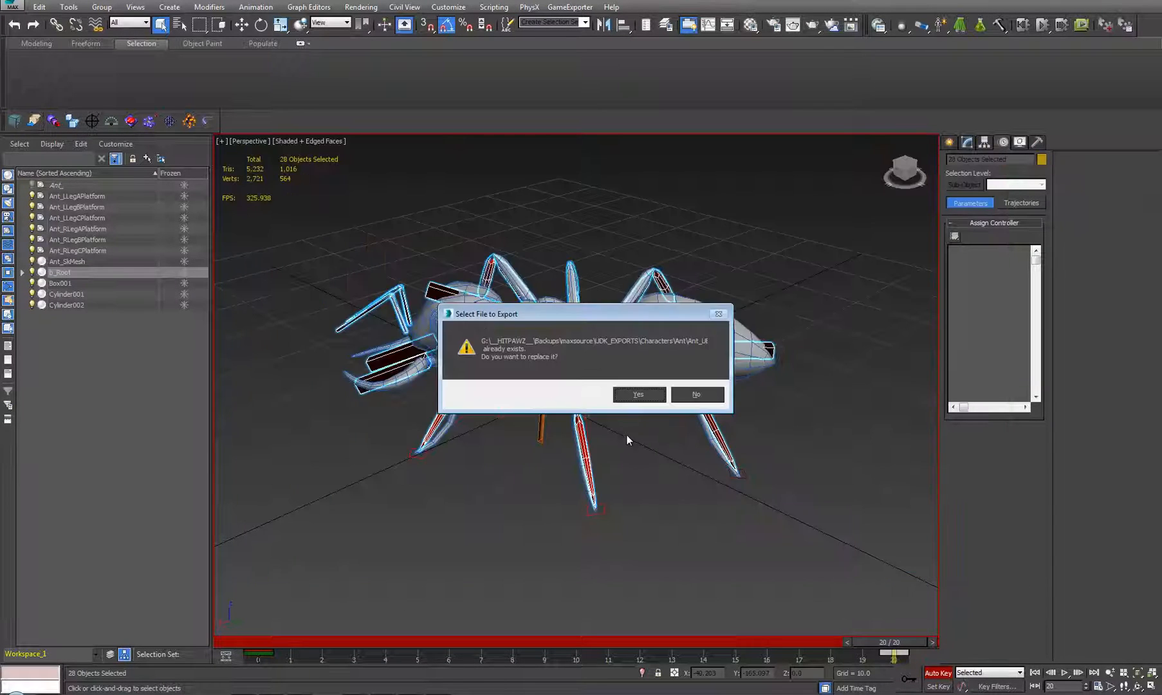
left_click(637, 396)
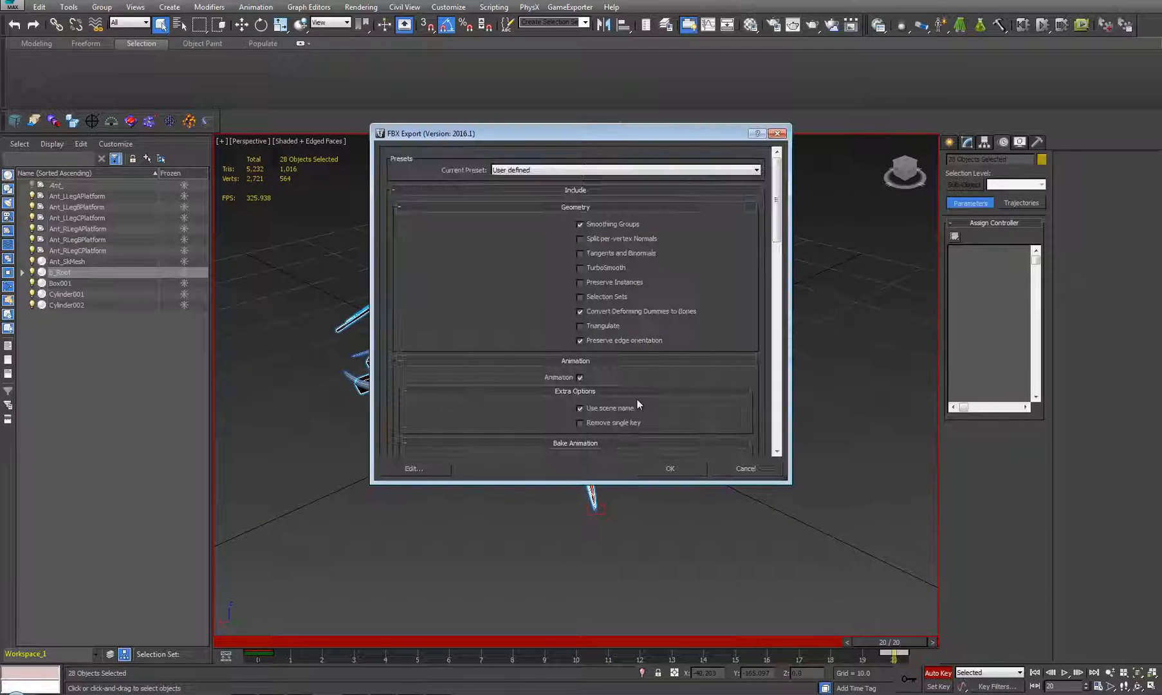
left_click(667, 468)
left_click(780, 537)
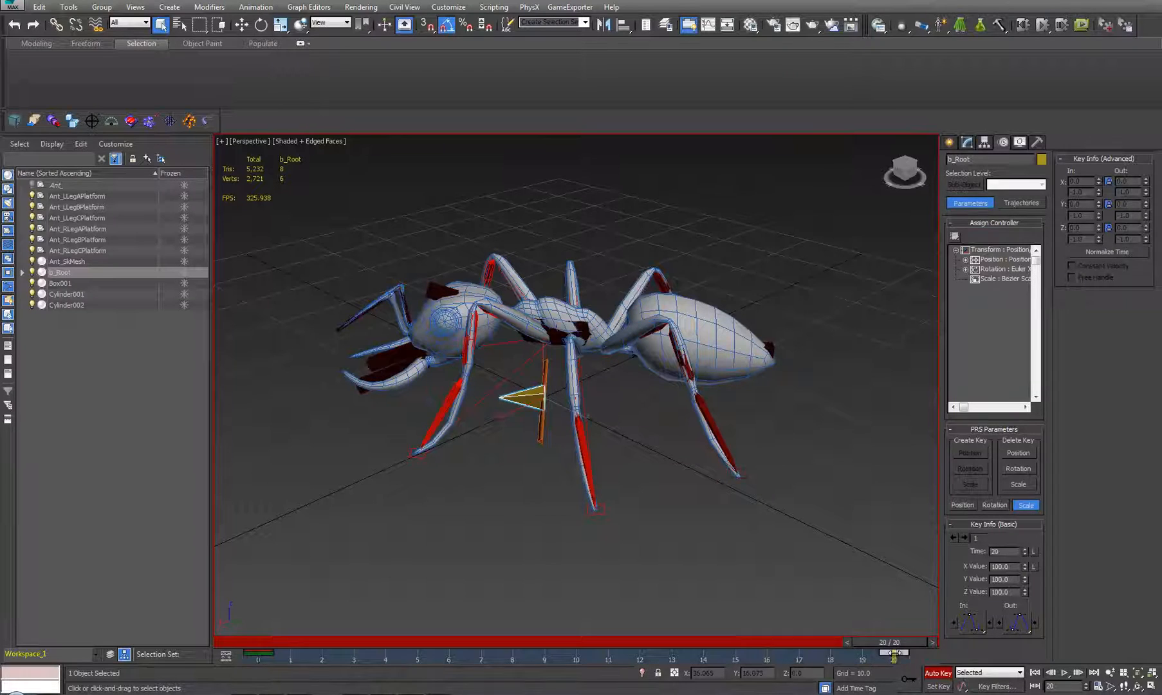
Remove b_Root's rotation key at frame 20 and export its full bone hierarchy as FBX, replacing Ant_Turn_Right.FBX.
double_click(498, 432)
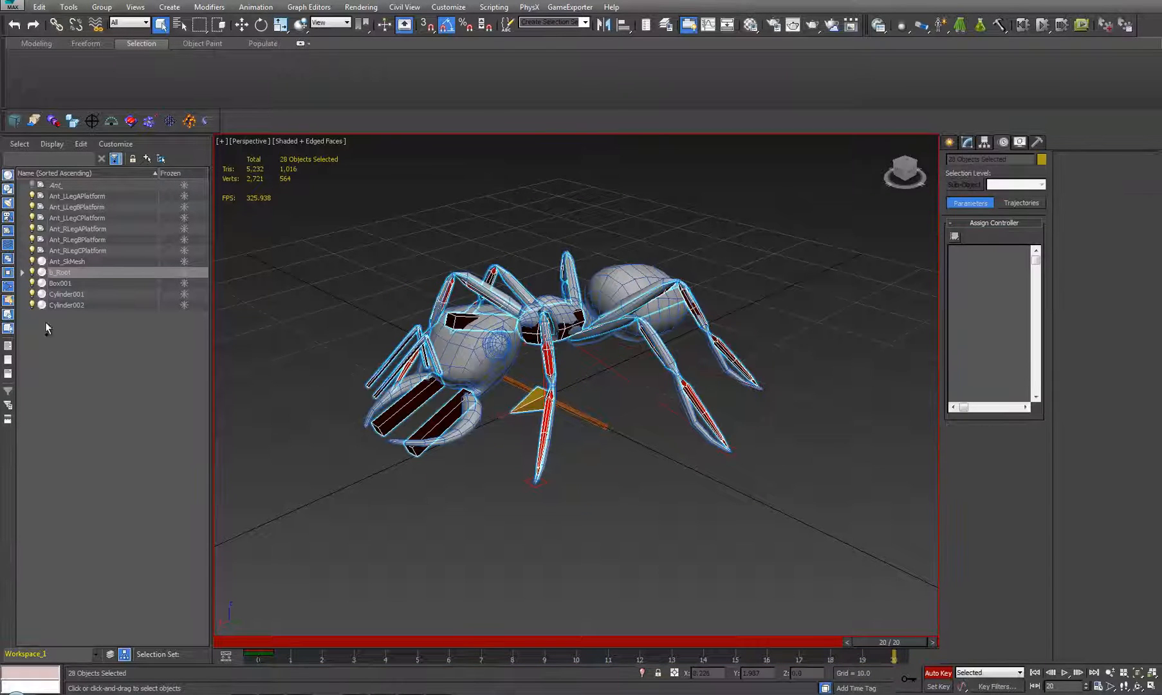
left_click(34, 123)
double_click(374, 251)
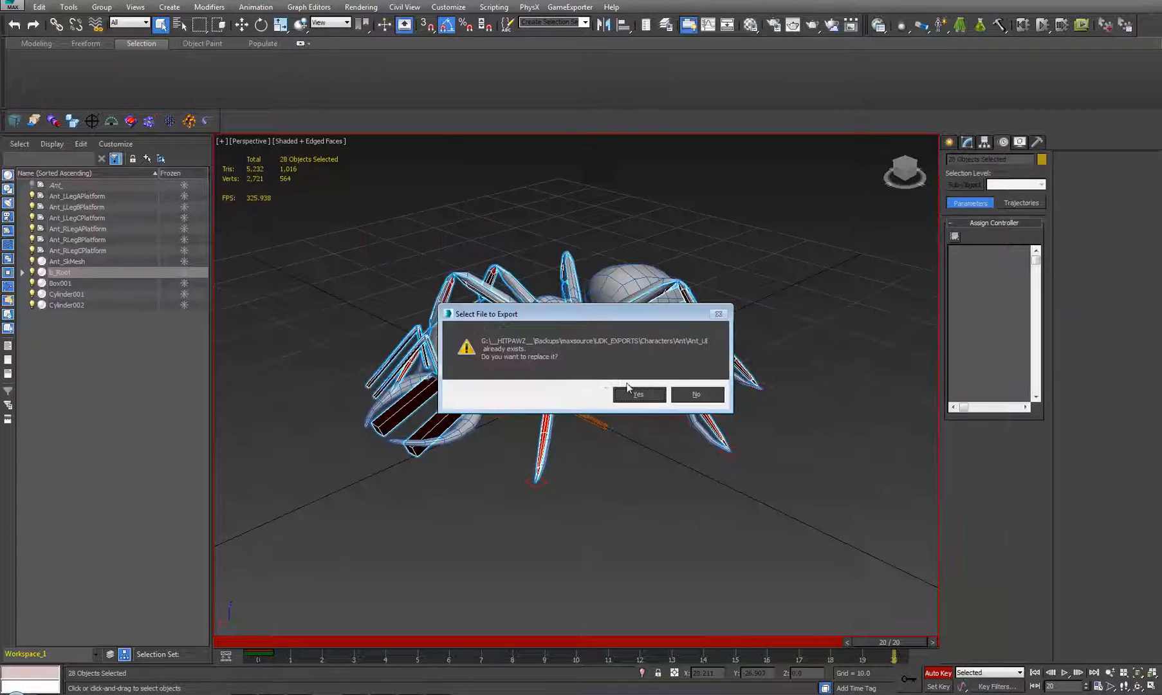
left_click(654, 467)
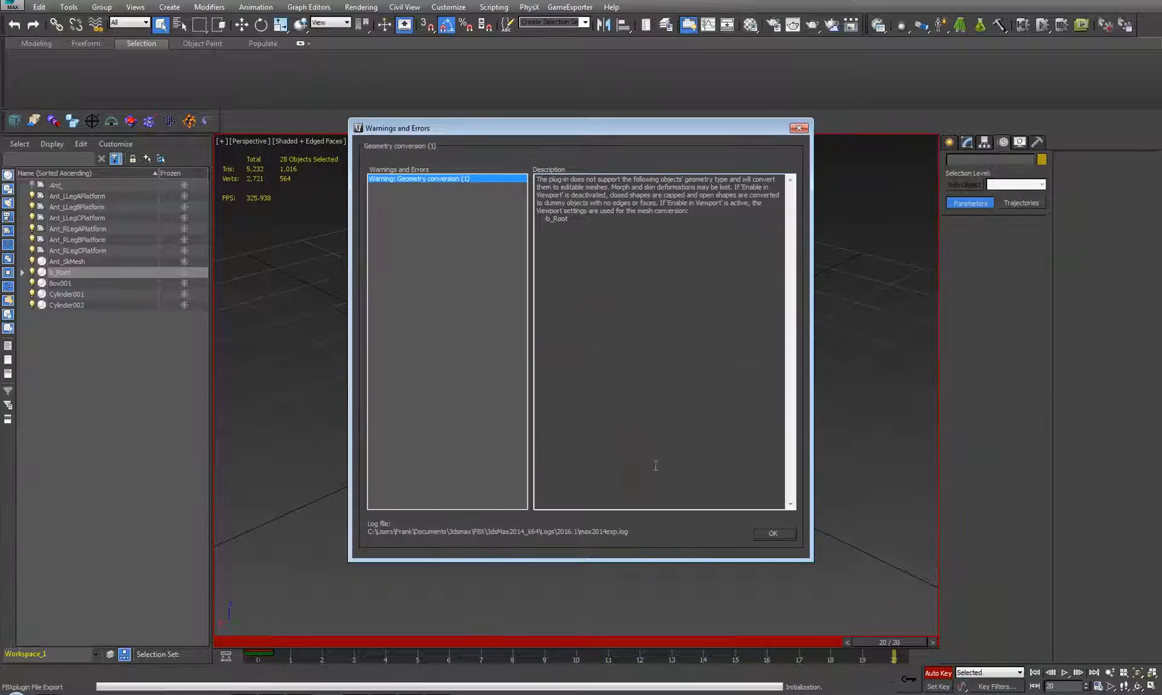
left_click(769, 535)
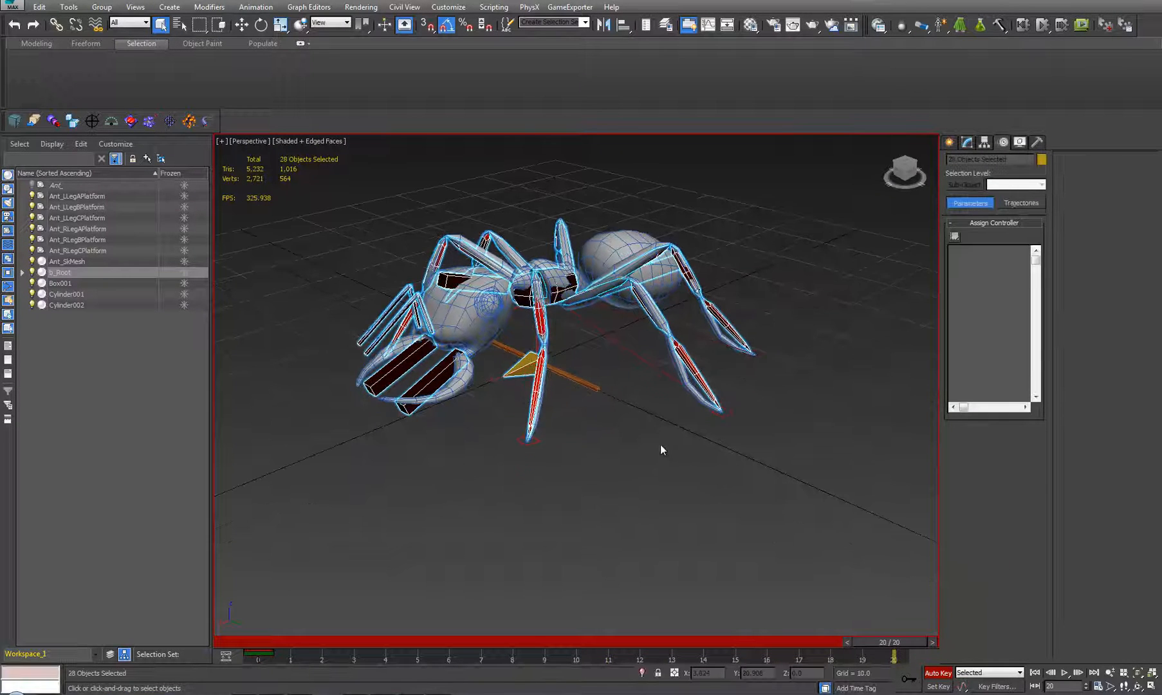
middle_click_drag(311, 619, 504, 556)
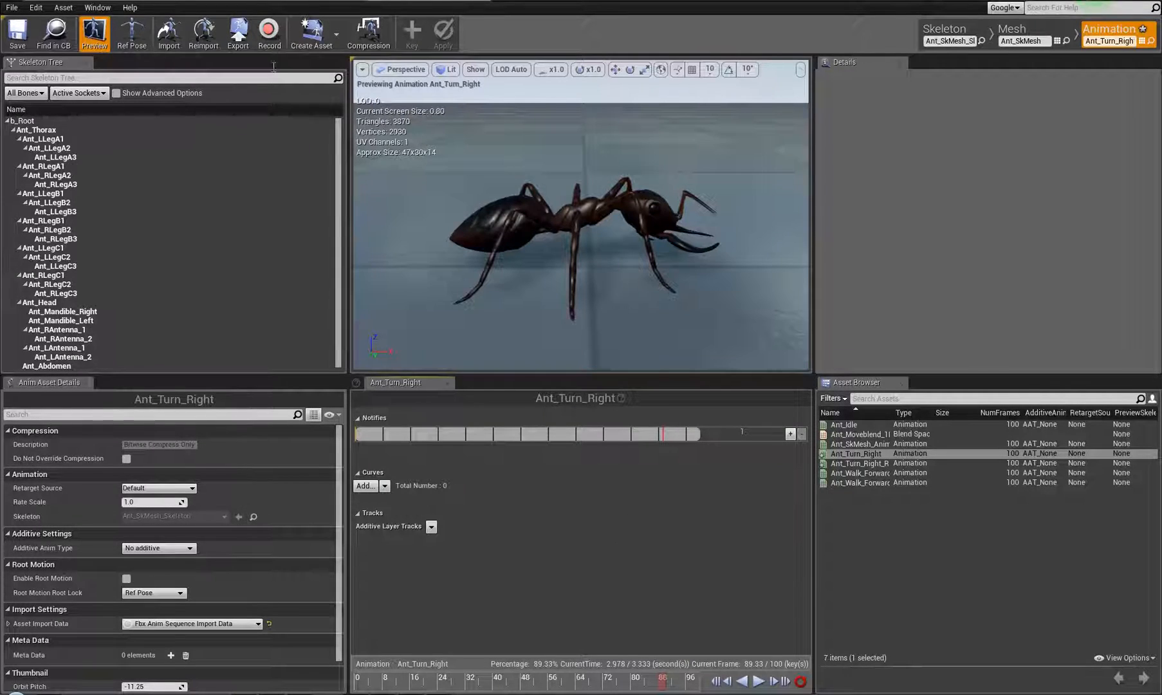
In Unreal Editor, import the turn FBX files over all existing assets in Anims, with mesh import off and Ant_SkMesh_Skeleton assigned.
left_click(115, 2)
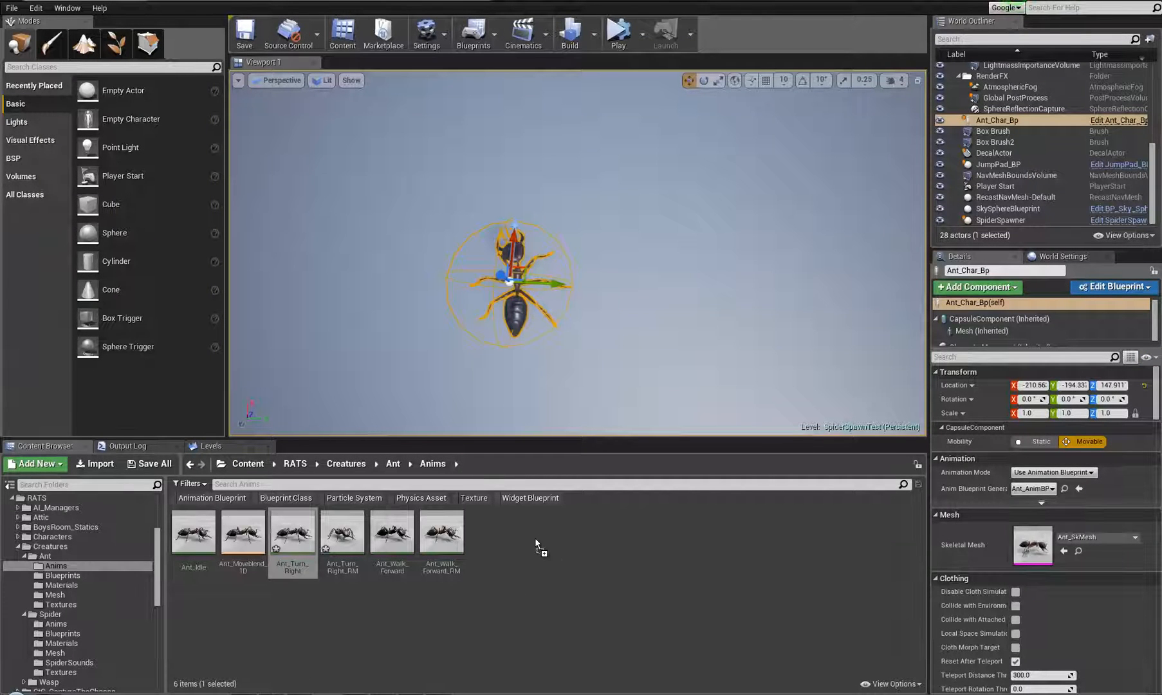
left_click_drag(536, 539, 536, 541)
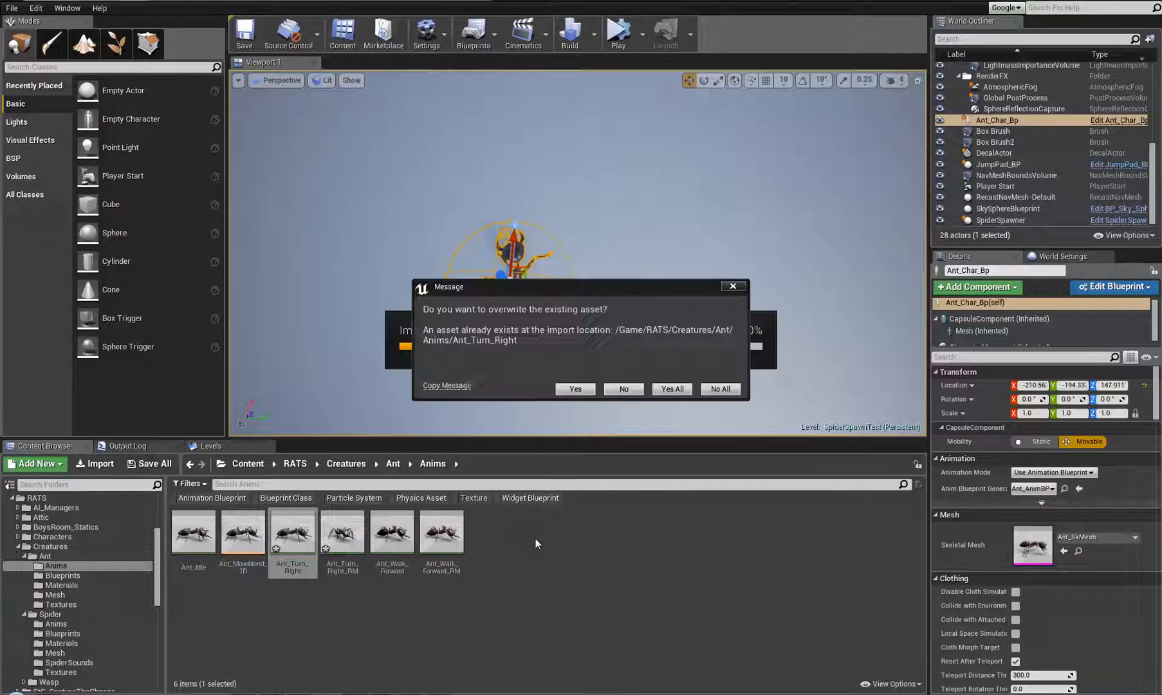
left_click(672, 389)
left_click_drag(623, 305, 618, 103)
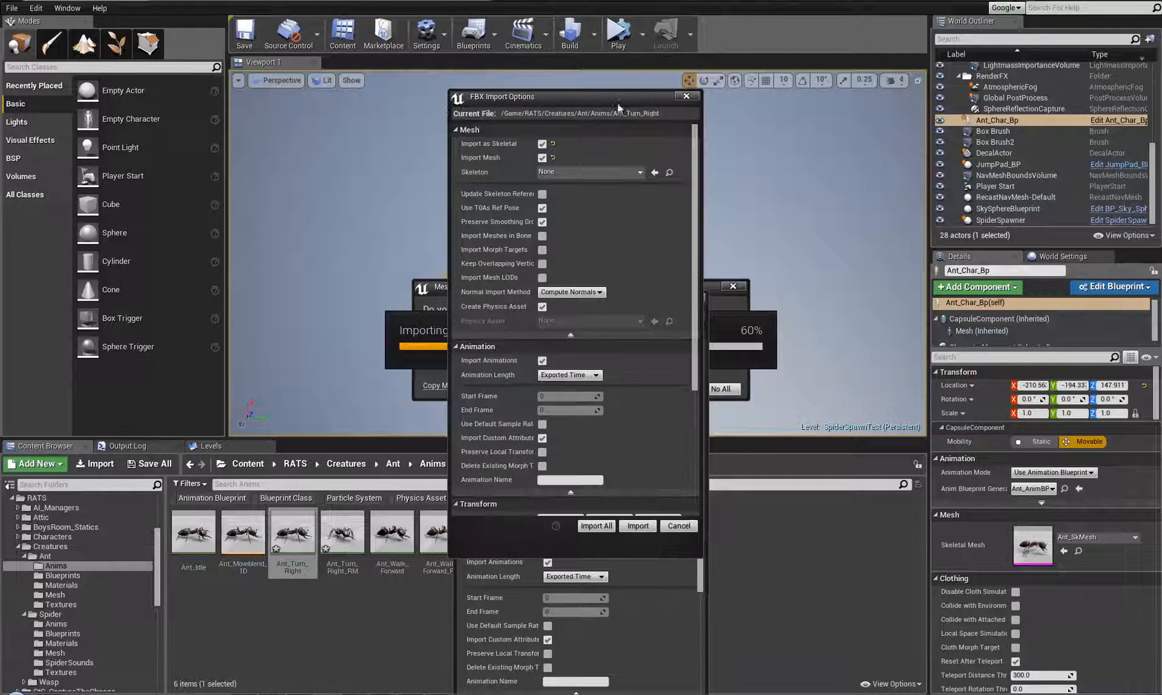
left_click(542, 158)
left_click(566, 158)
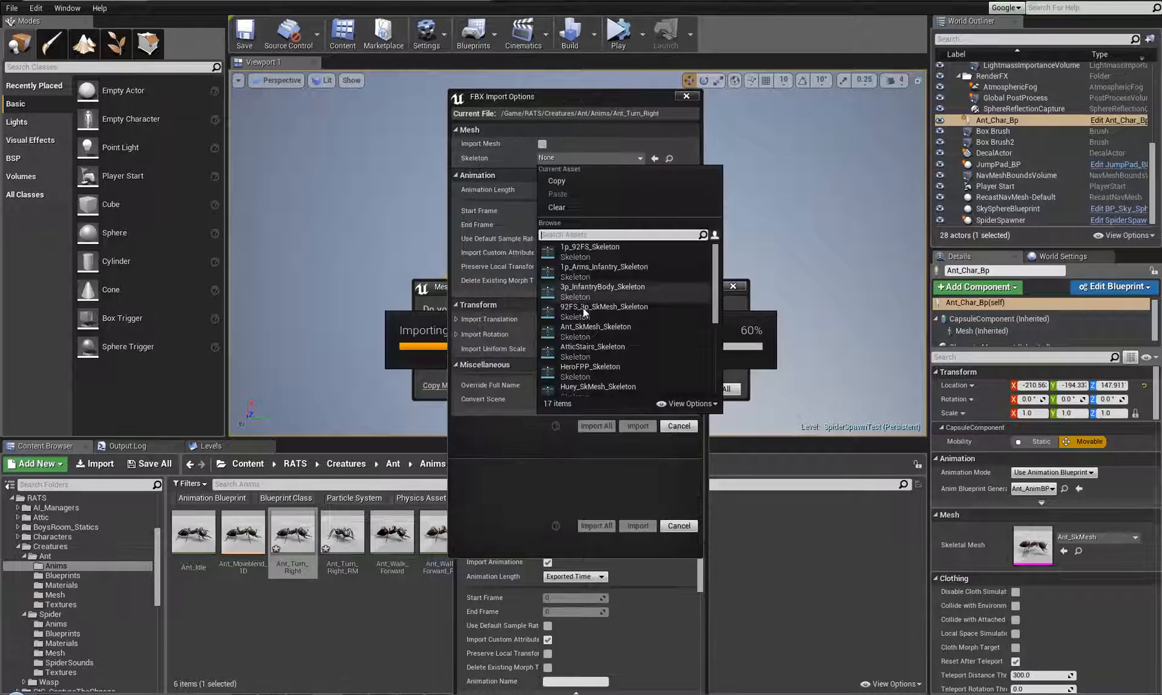
left_click(585, 394)
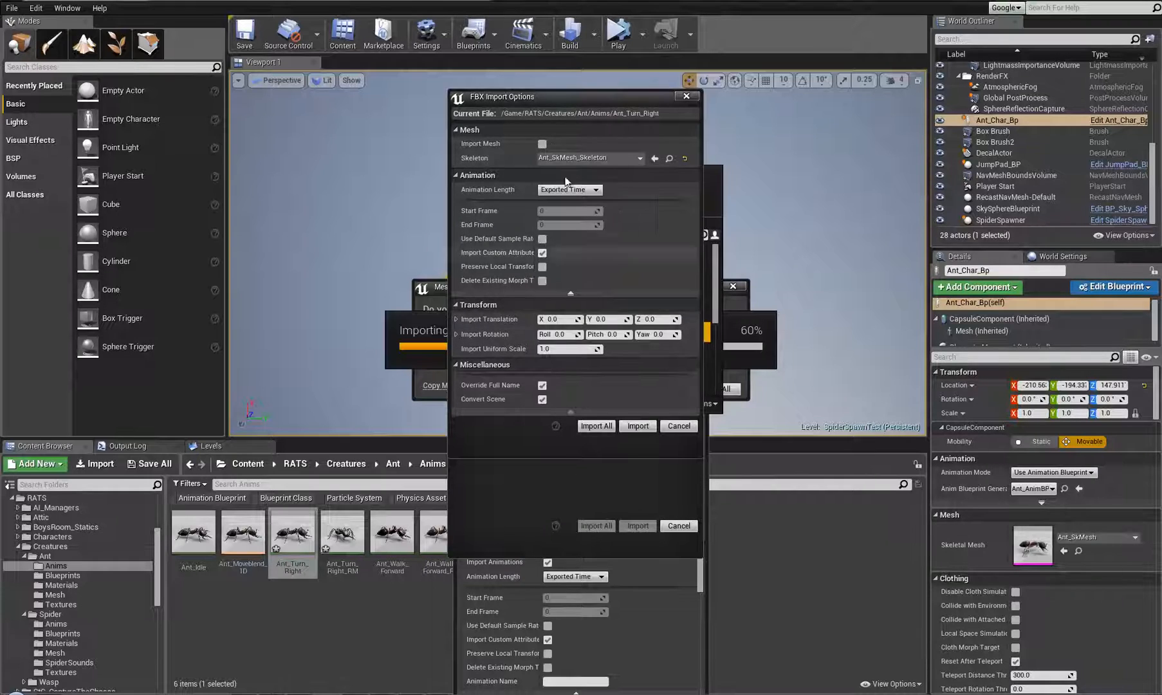
Import the turn-right animations into the Ant Anims folder using Ant_SkMesh_Skeleton and open Ant_Turn_Right.
left_click(595, 426)
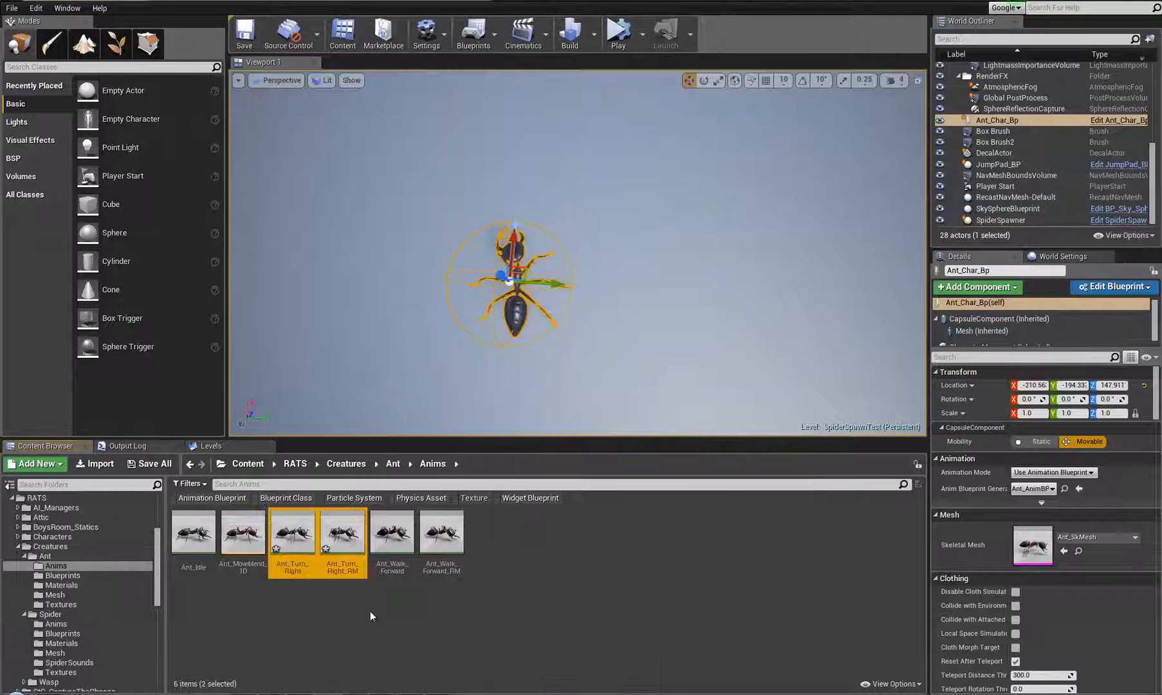
left_click(298, 542)
double_click(298, 542)
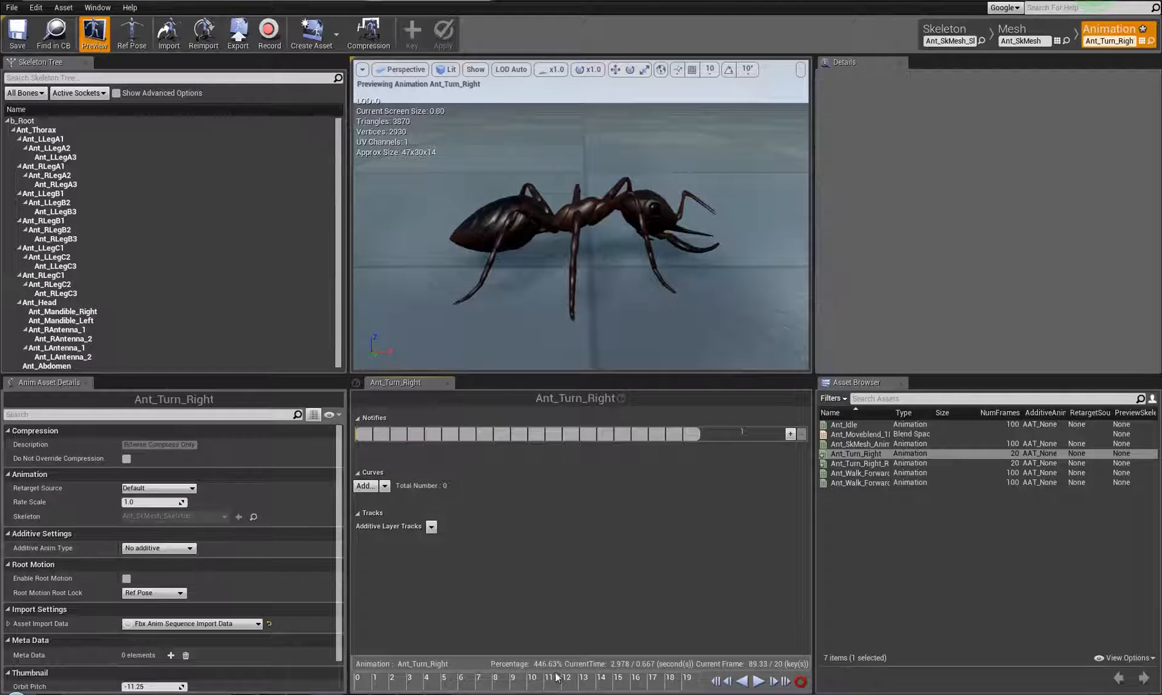
Play Ant_Turn_Right and Ant_Turn_Right_RM in the preview, viewing the ant from above to compare the turning motion.
left_click(759, 682)
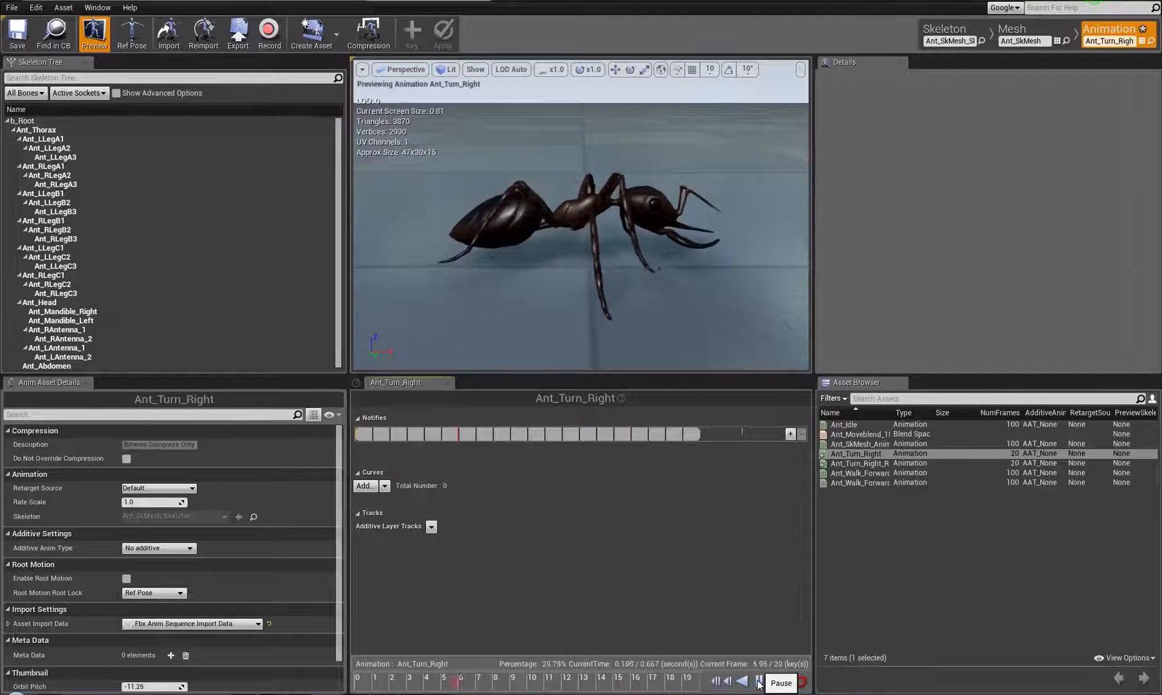
left_click_drag(608, 160, 301, 444)
key("w")
right_click_drag(287, 447, 193, 442)
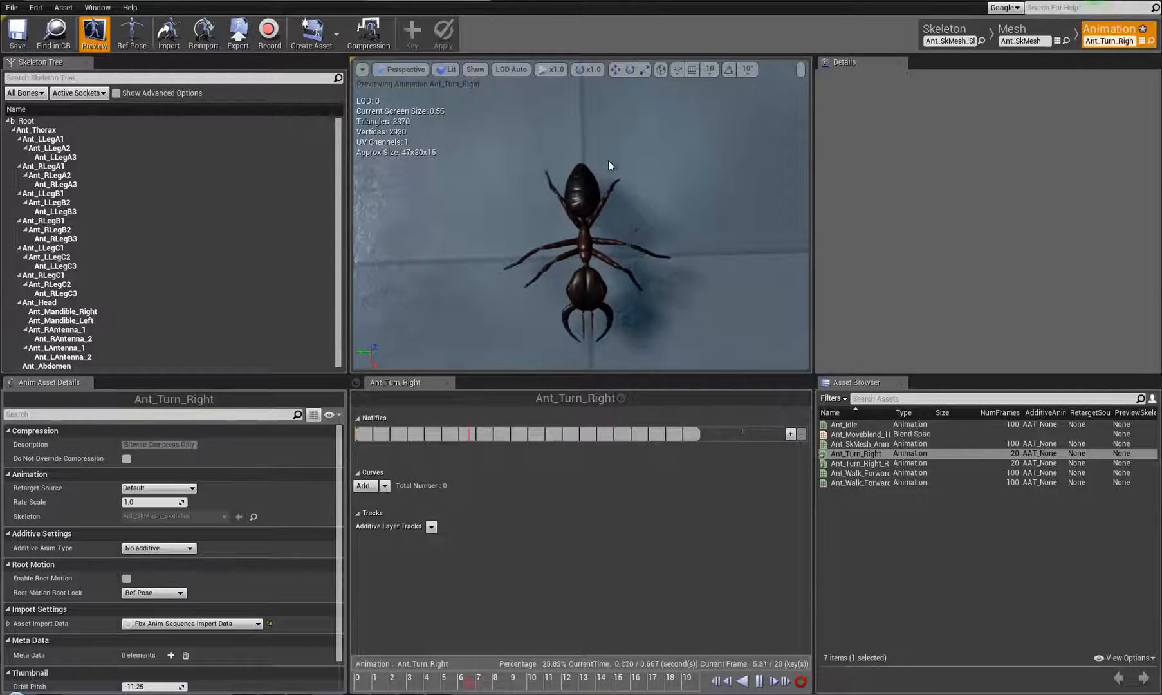
left_click(893, 463)
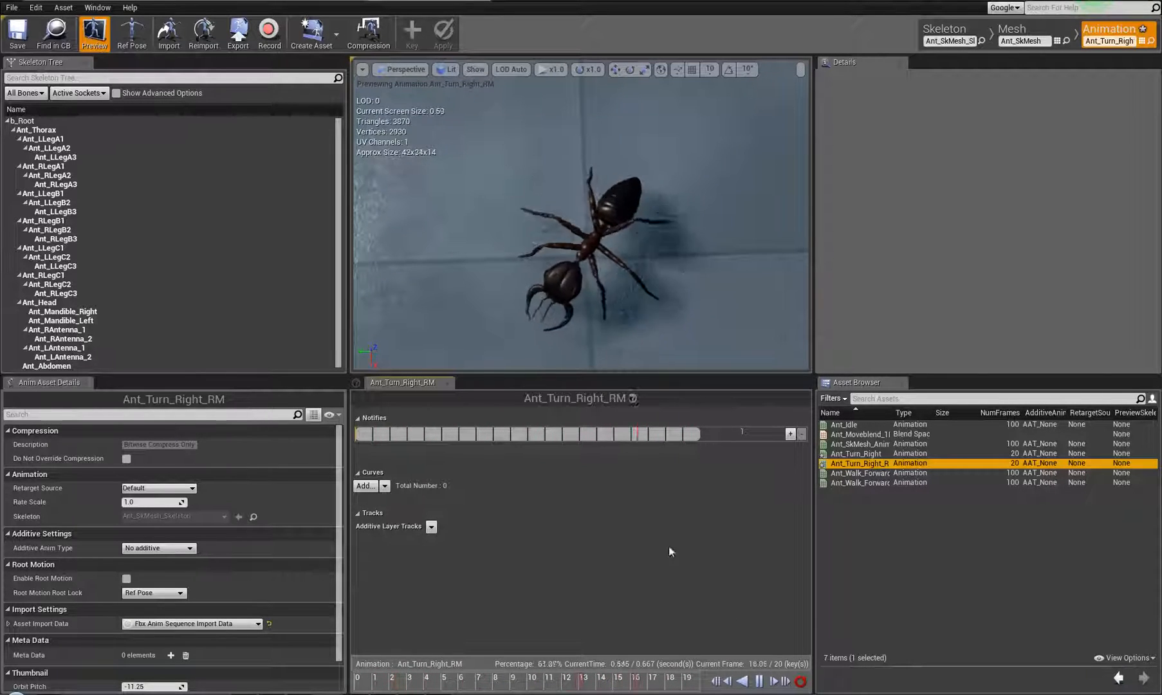
left_click(761, 682)
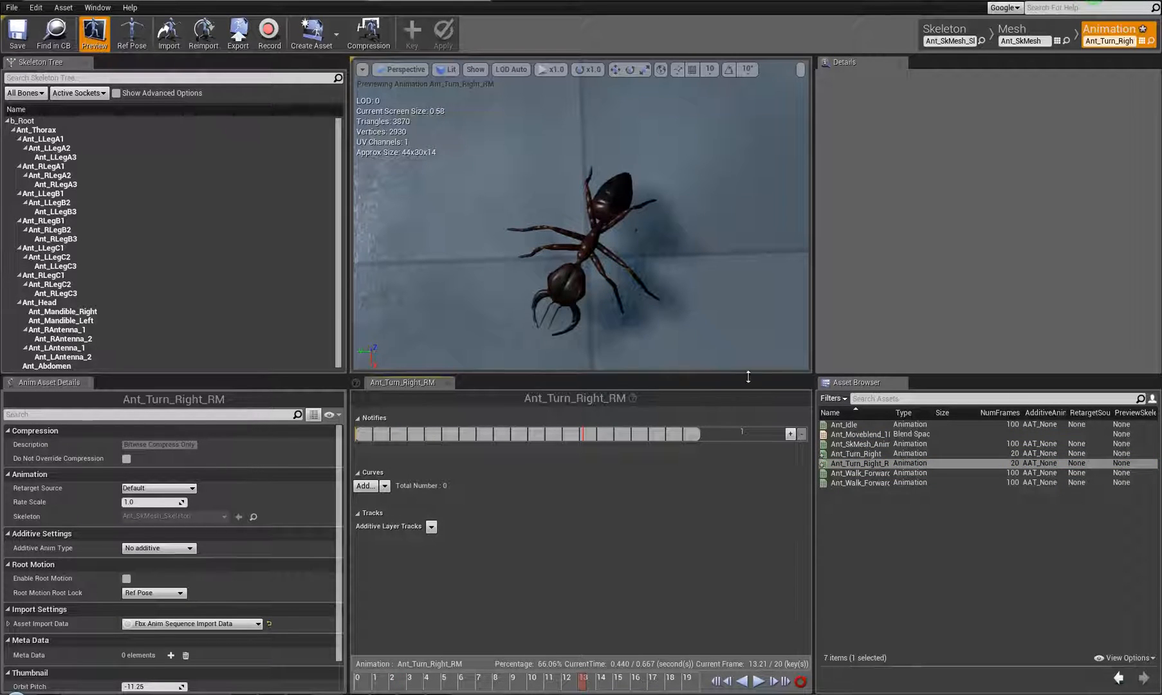
Save the Ant_Turn_Right and Ant_Turn_Right_RM animation assets.
left_click(862, 454, "ctrl")
right_click(866, 453)
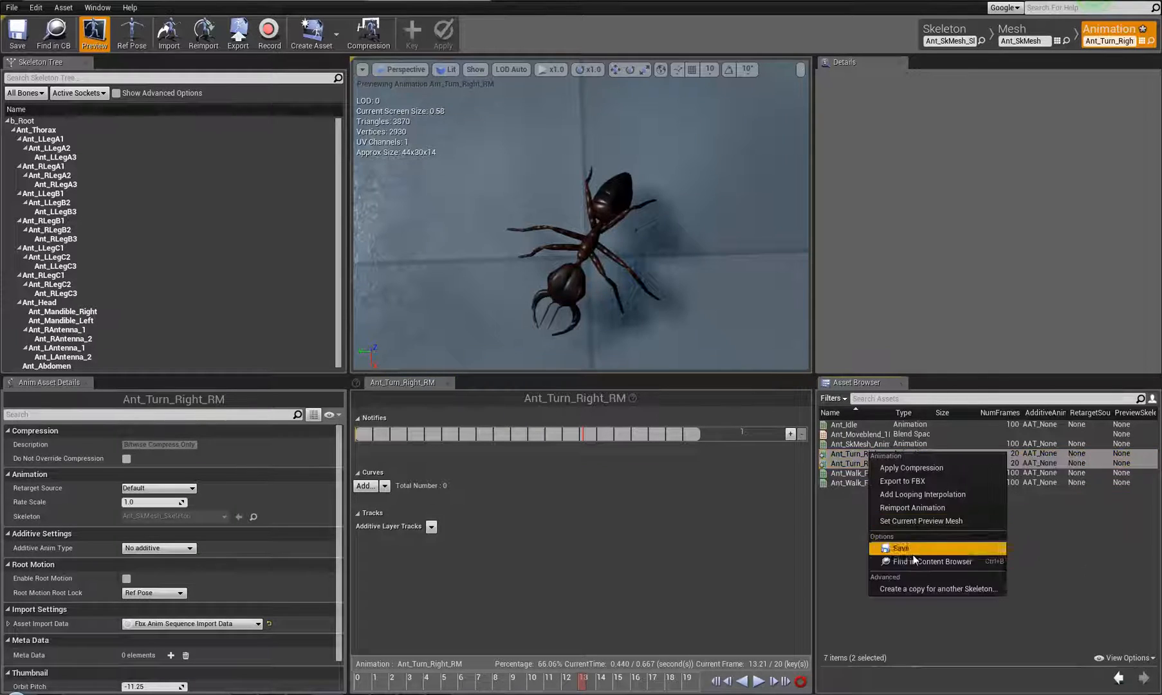
left_click(913, 552)
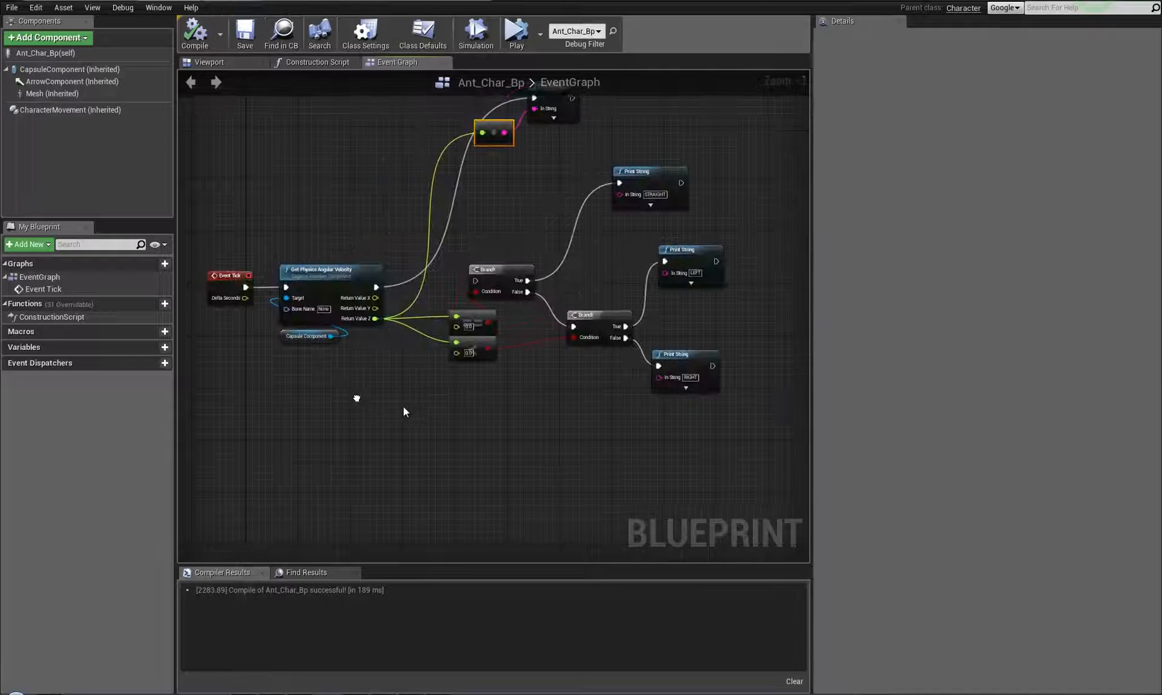
Examine the Get Physics Angular Velocity test logic with its branches and Print String nodes in Ant_Char_Bp's event graph.
scroll(405, 399, "down", 5)
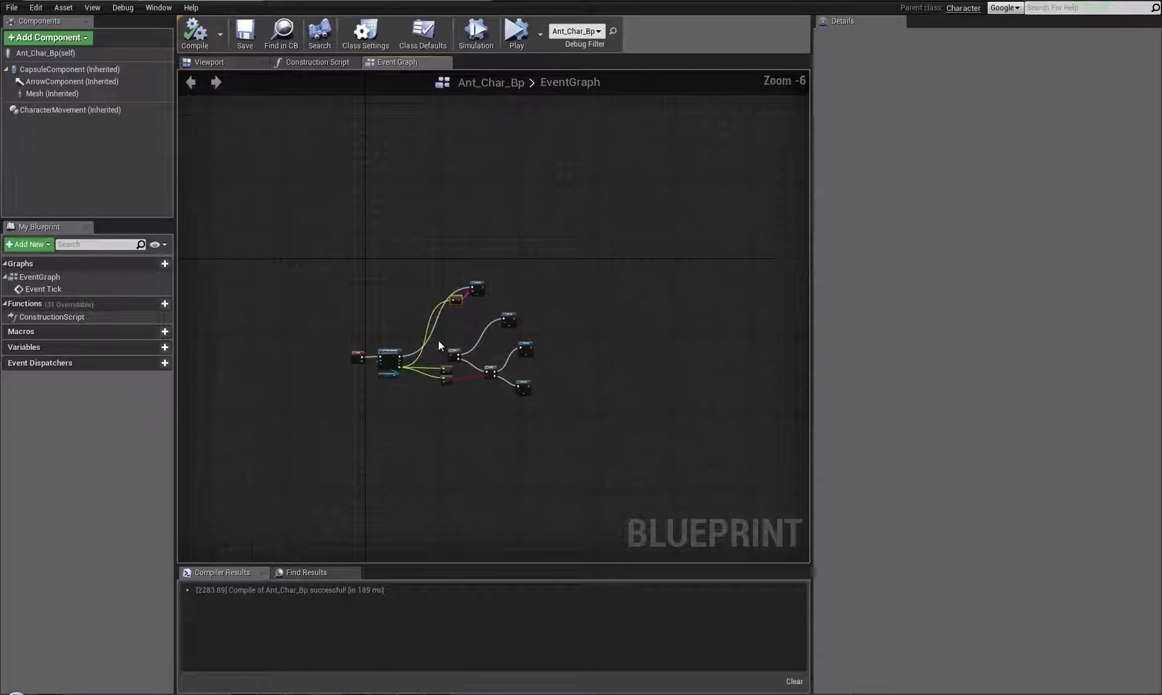
scroll(438, 340, "up", 5)
right_click_drag(422, 345, 421, 221)
scroll(428, 258, "down", 3)
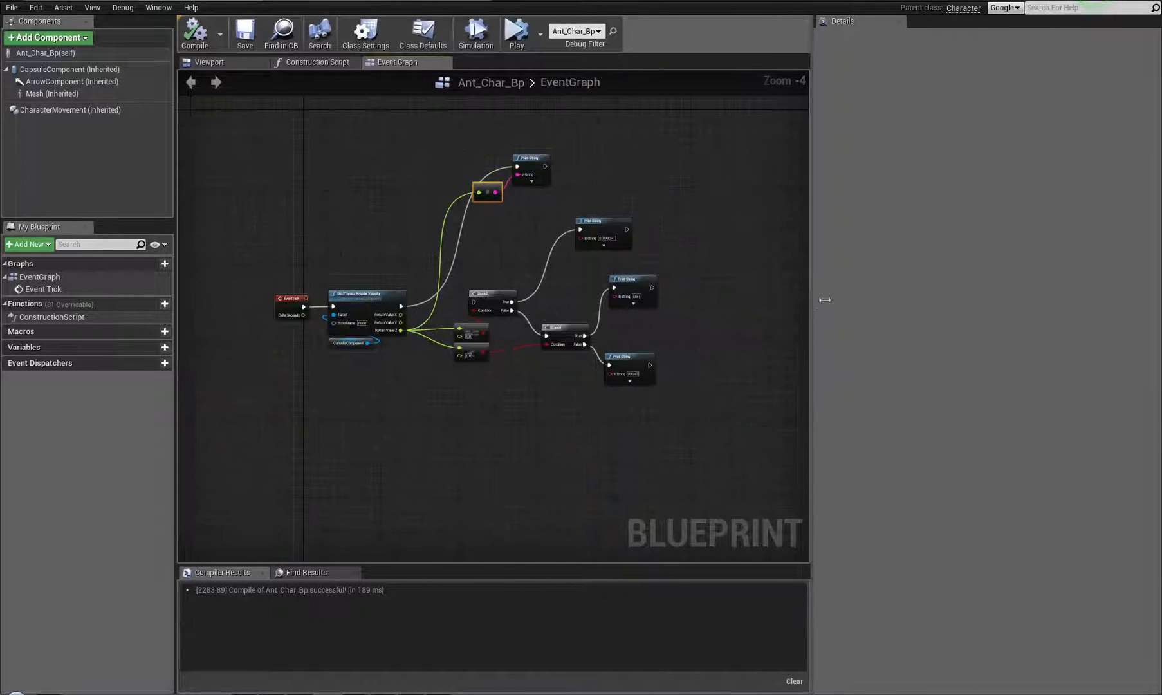
left_click_drag(825, 300, 940, 300)
scroll(495, 374, "up", 4)
left_click_drag(455, 375, 497, 160)
right_click_drag(521, 145, 474, 244)
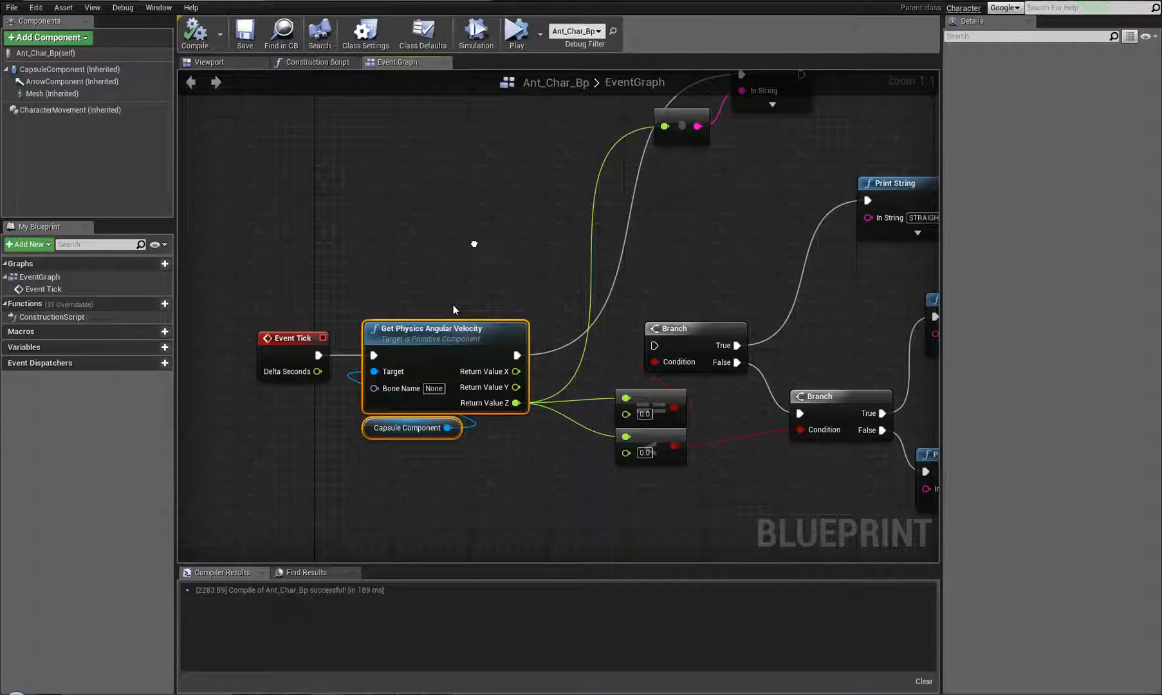
left_click_drag(426, 264, 441, 475)
left_click(235, 61)
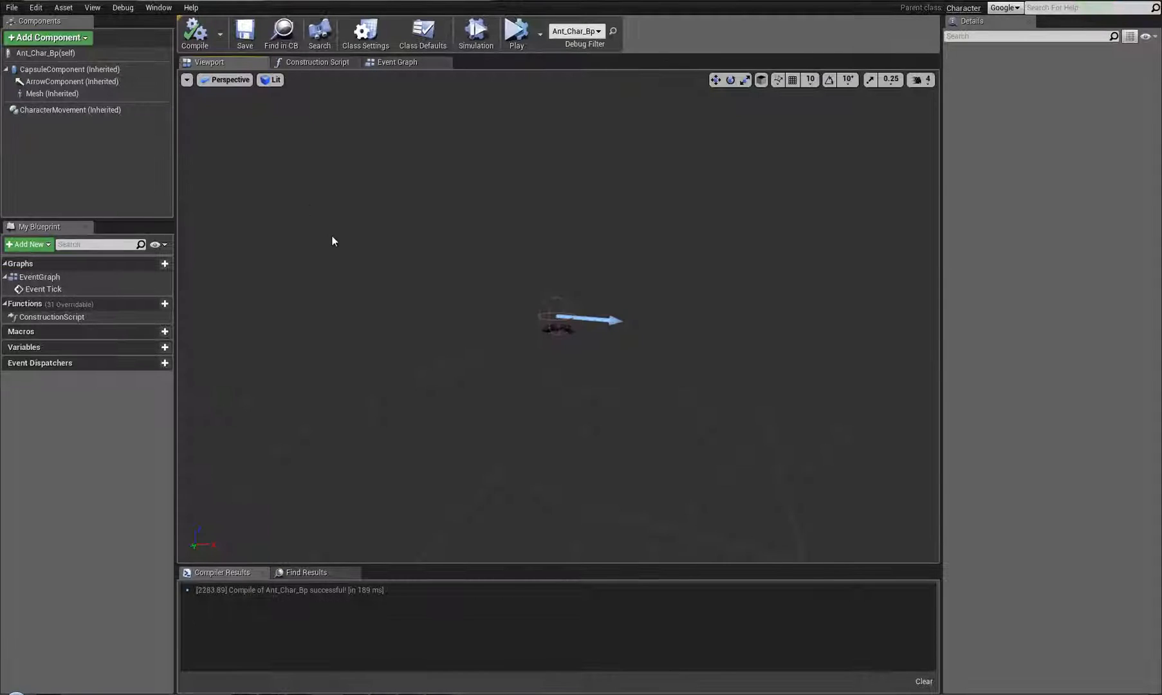
left_click(417, 63)
scroll(526, 253, "down", 11)
right_click_drag(415, 371, 364, 579)
right_click_drag(211, 581, 461, 421)
scroll(480, 401, "up", 9)
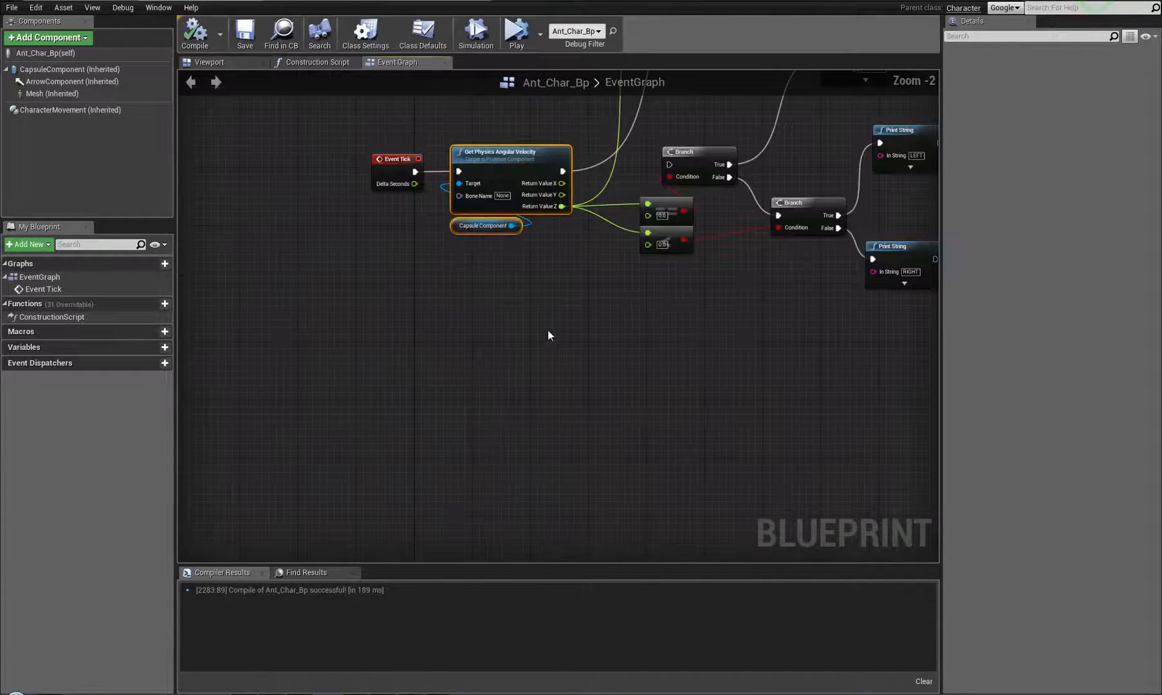
right_click_drag(547, 330, 448, 439)
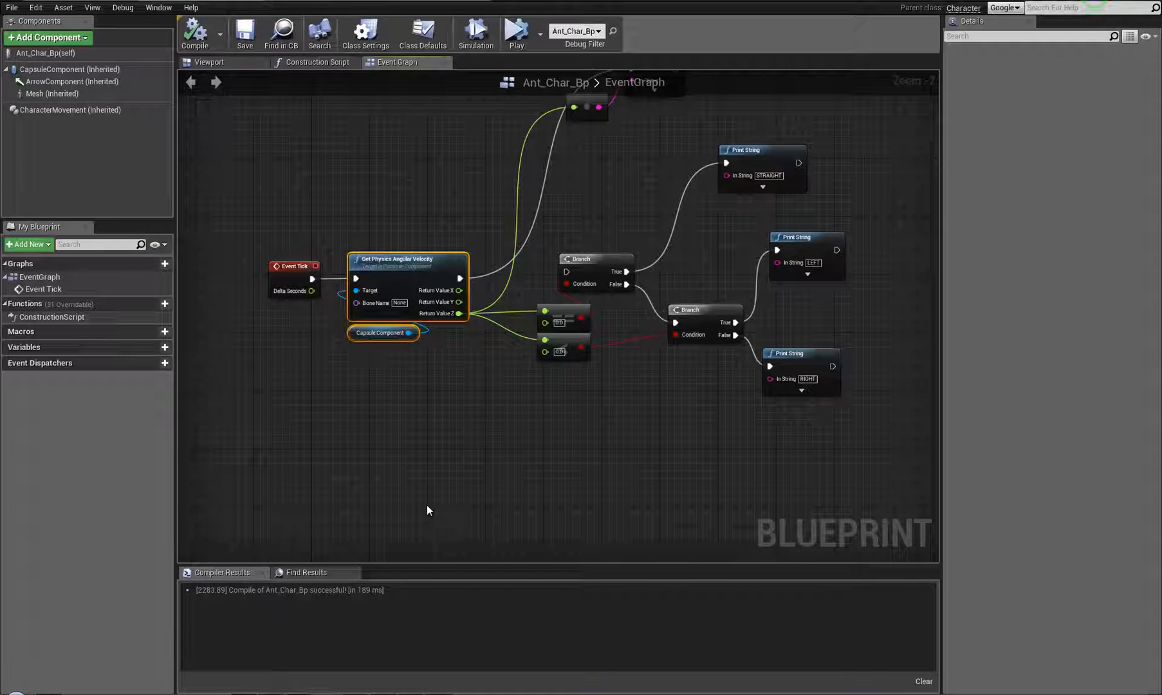
Delete all test nodes from Ant_Char_Bp's event graph, then compile and save the blueprint.
right_click_drag(278, 189, 290, 266)
left_click_drag(264, 476, 848, 118)
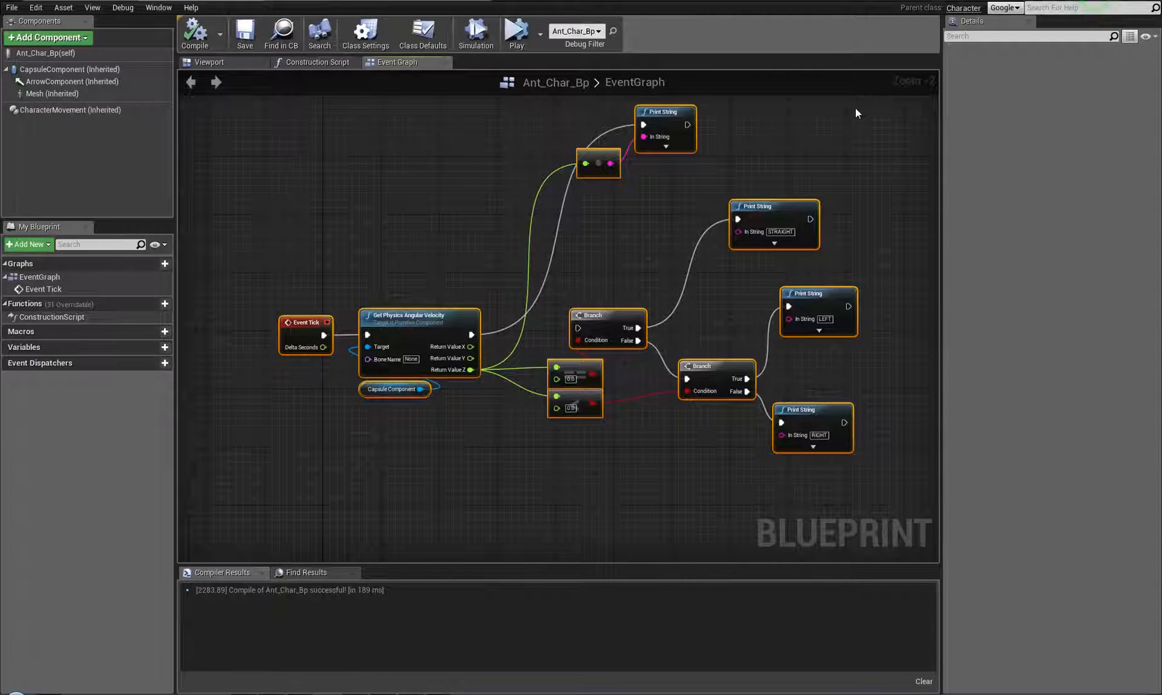
key("Delete")
left_click(253, 45)
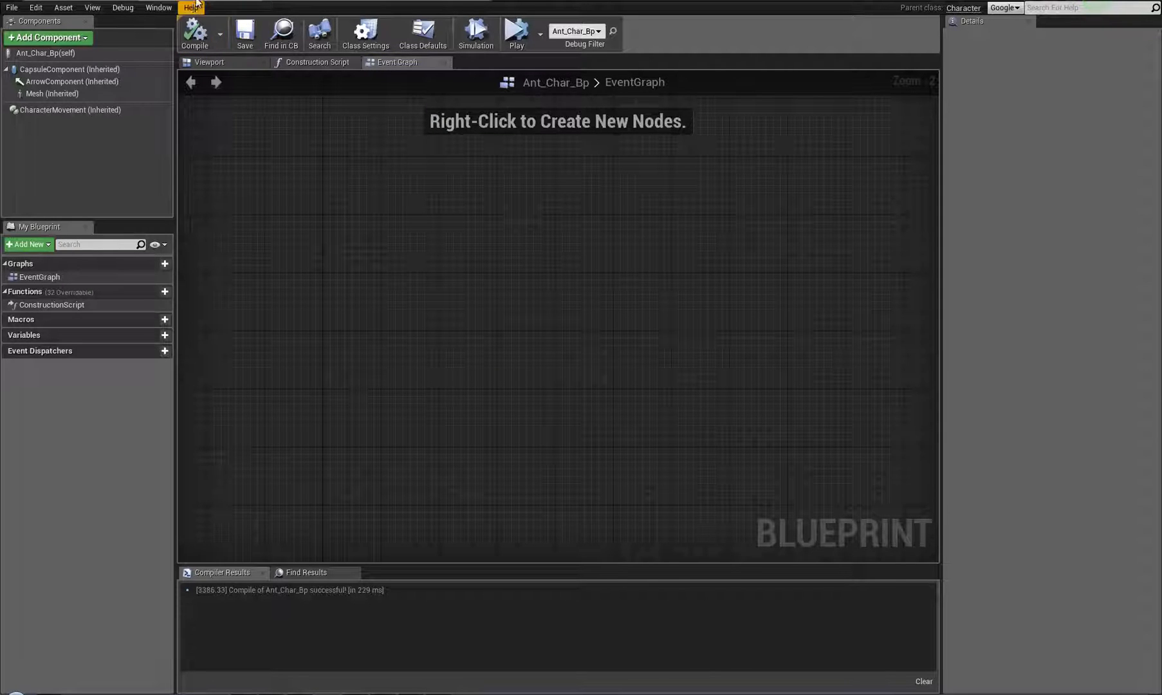
Locate the animation blueprint assigned to the ant's Mesh component and open Ant_AnimBP for editing.
left_click(52, 95)
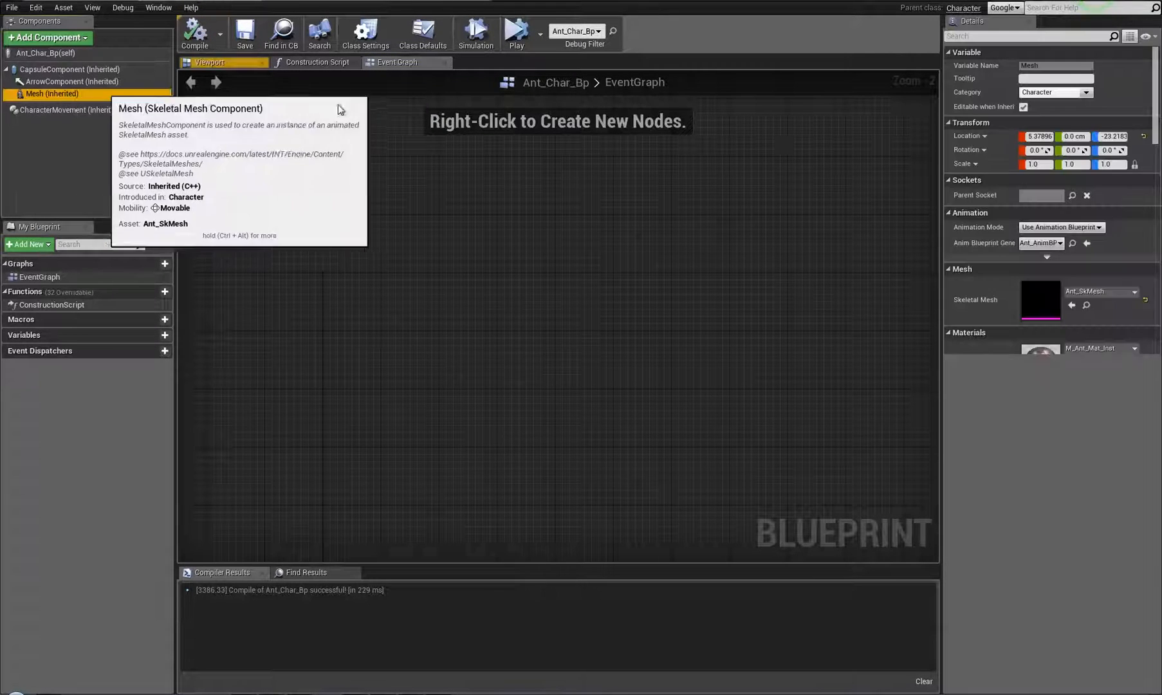
left_click(1099, 242)
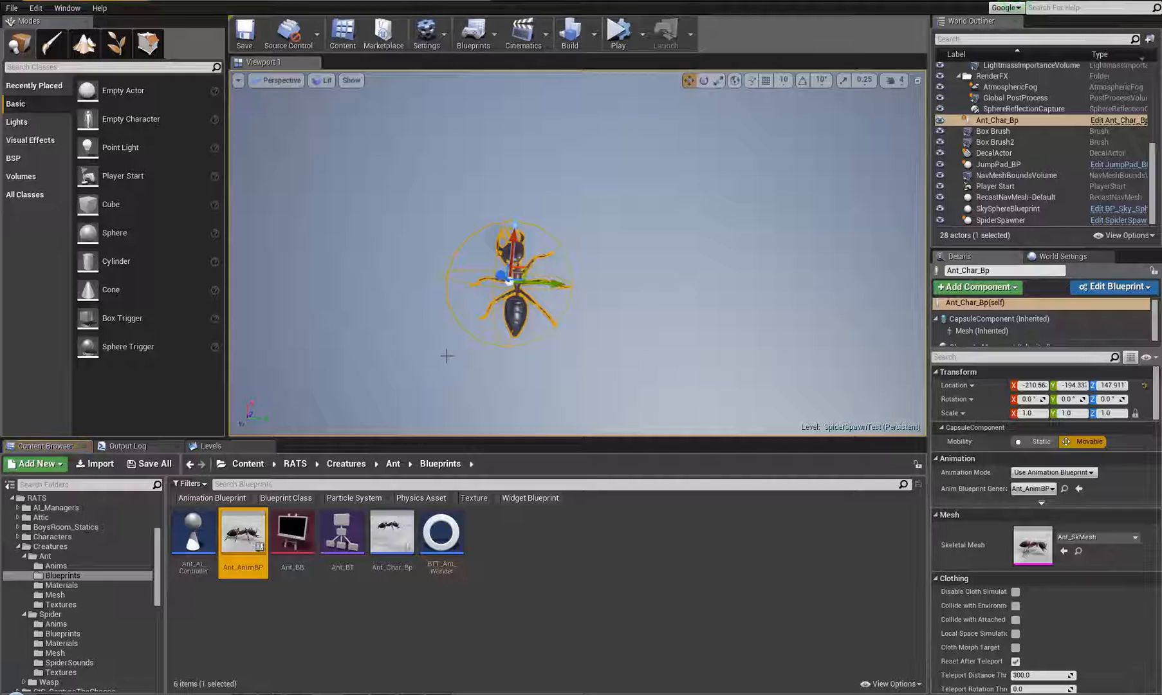
double_click(251, 534)
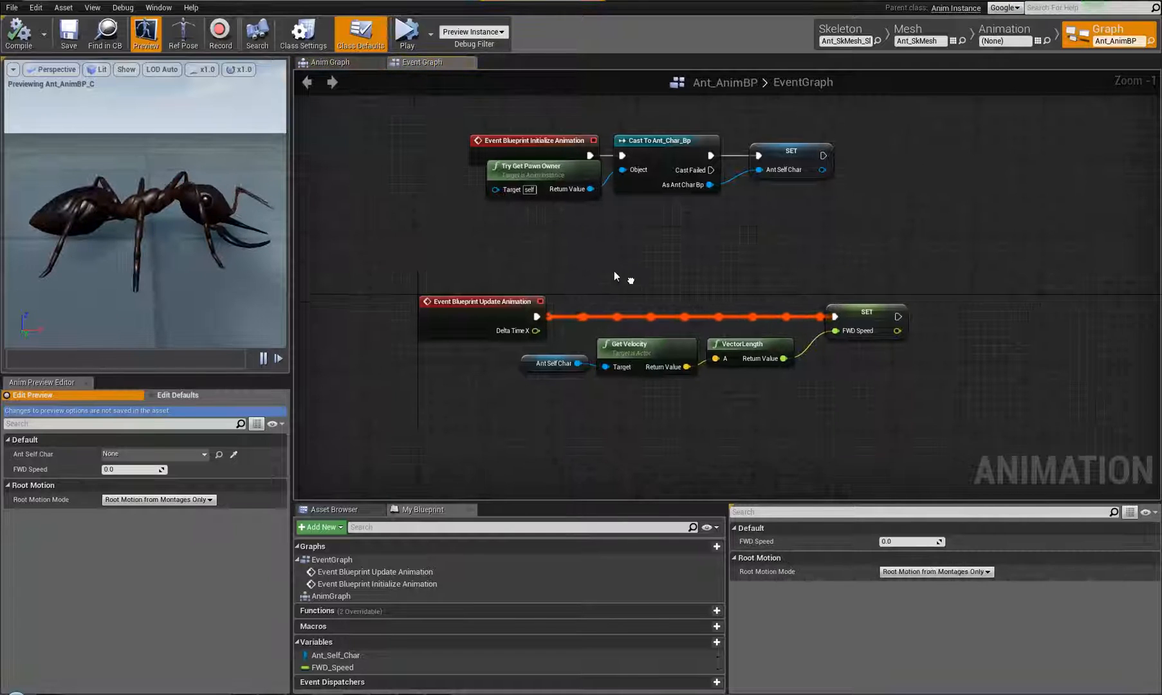
Rearrange the event graph: move the Ant Self Char, Get Velocity and VectorLength nodes below the update event and the FWD Speed setter closer to it.
left_click_drag(581, 438, 724, 321)
left_click(673, 363)
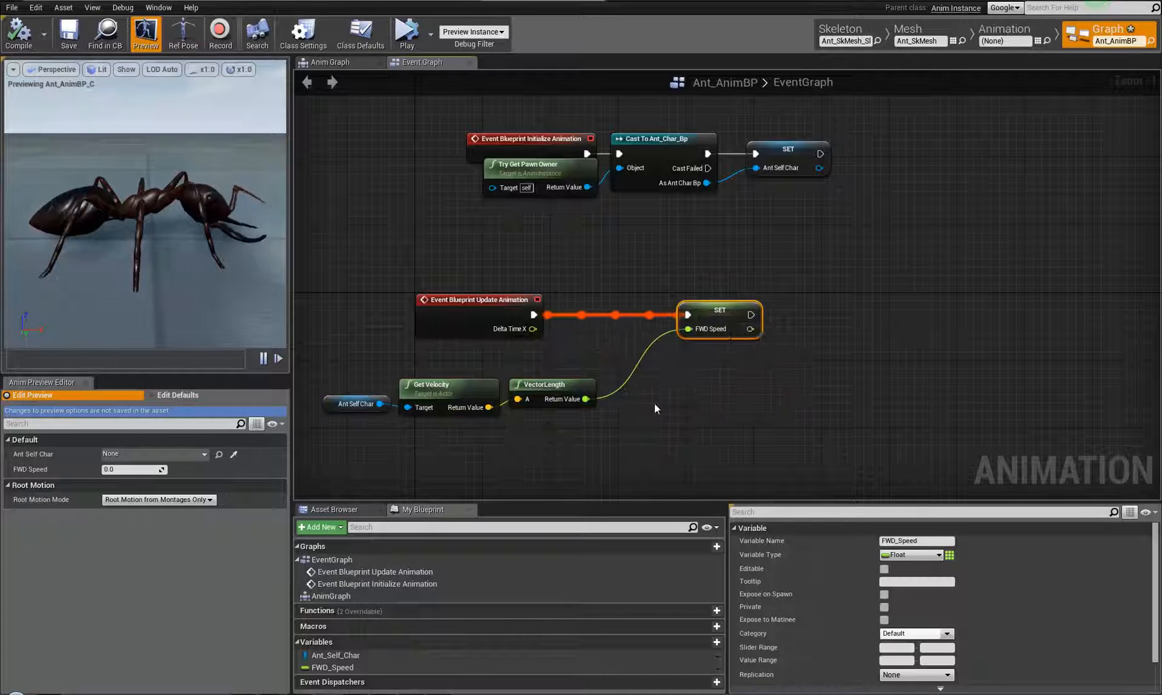
right_click_drag(394, 447, 438, 410)
right_click_drag(721, 94, 685, 158)
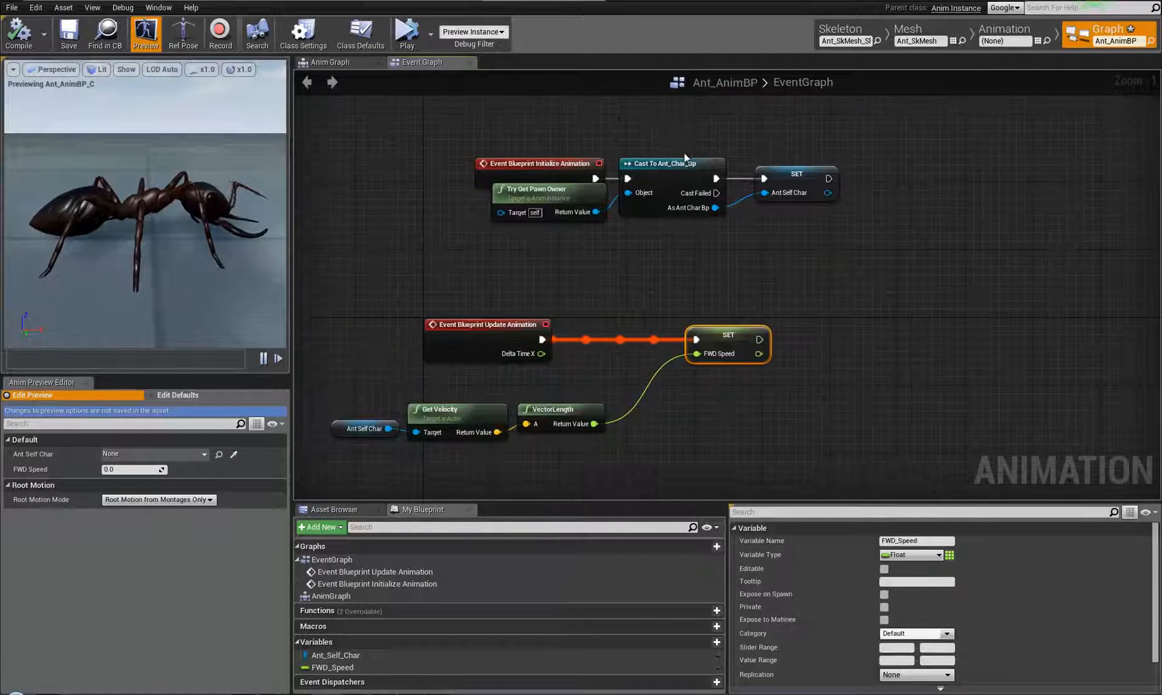
right_click_drag(683, 272, 659, 243)
left_click_drag(803, 164, 842, 169)
left_click(433, 428)
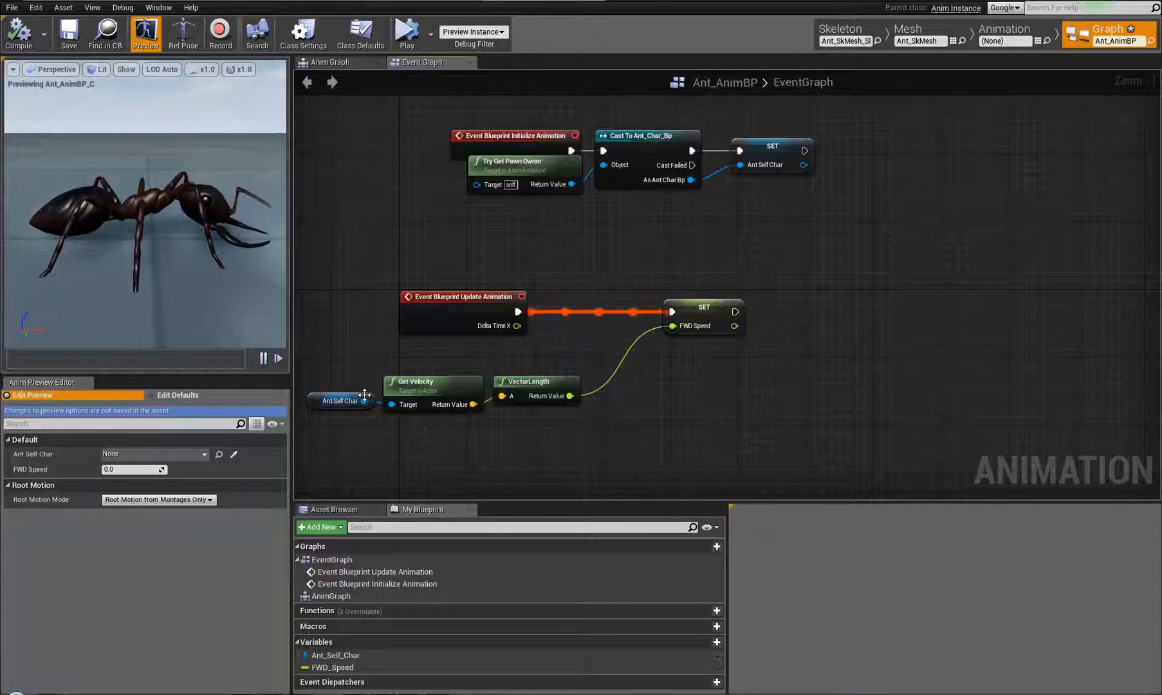
Add a Get Capsule Component node fed by the Ant Self Char reference, below the velocity nodes.
left_click_drag(364, 399, 494, 480)
type("get cap")
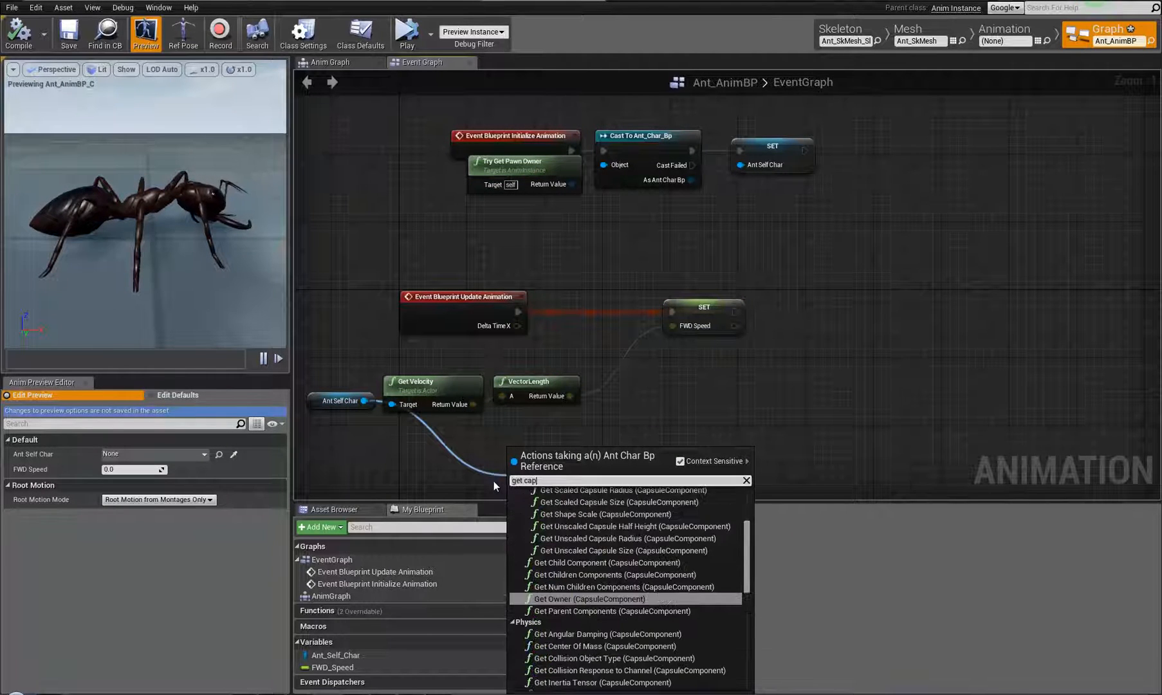
type("sule compono")
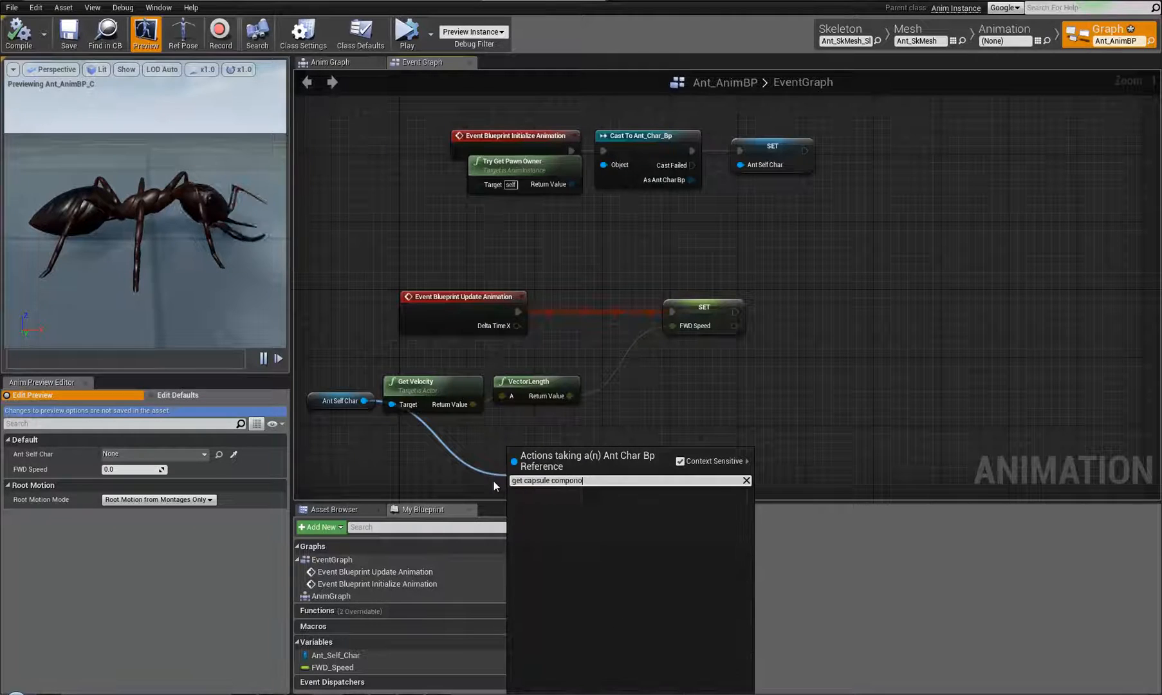
key("BackSpace")
type("ent")
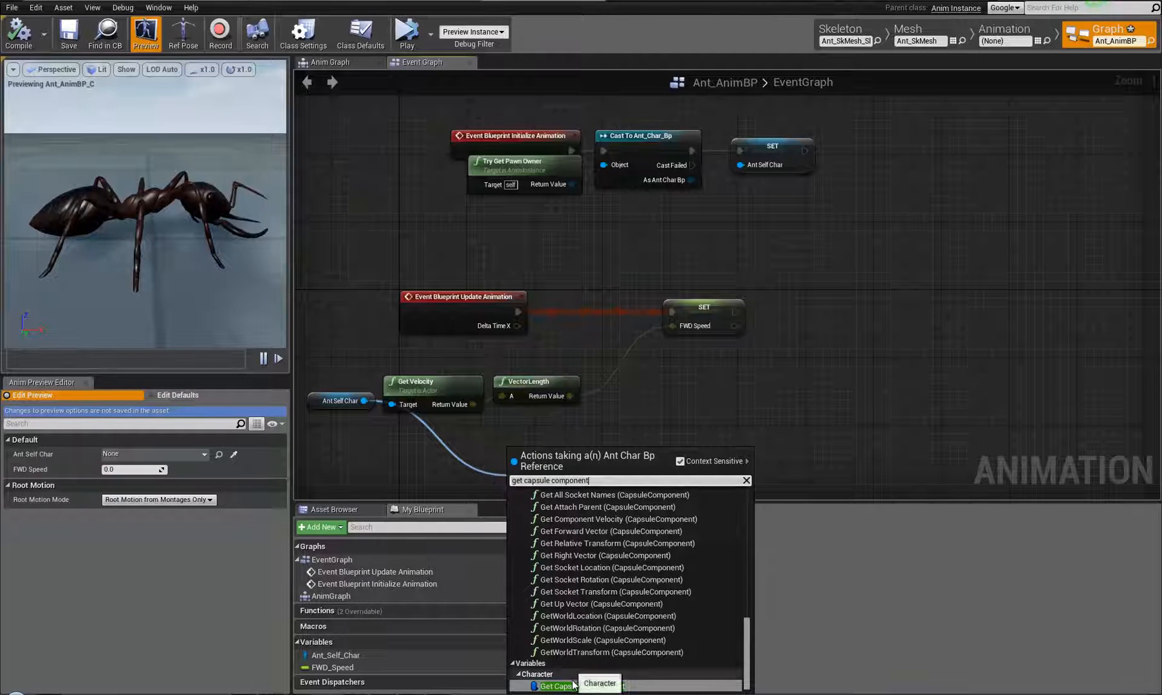
left_click(614, 686)
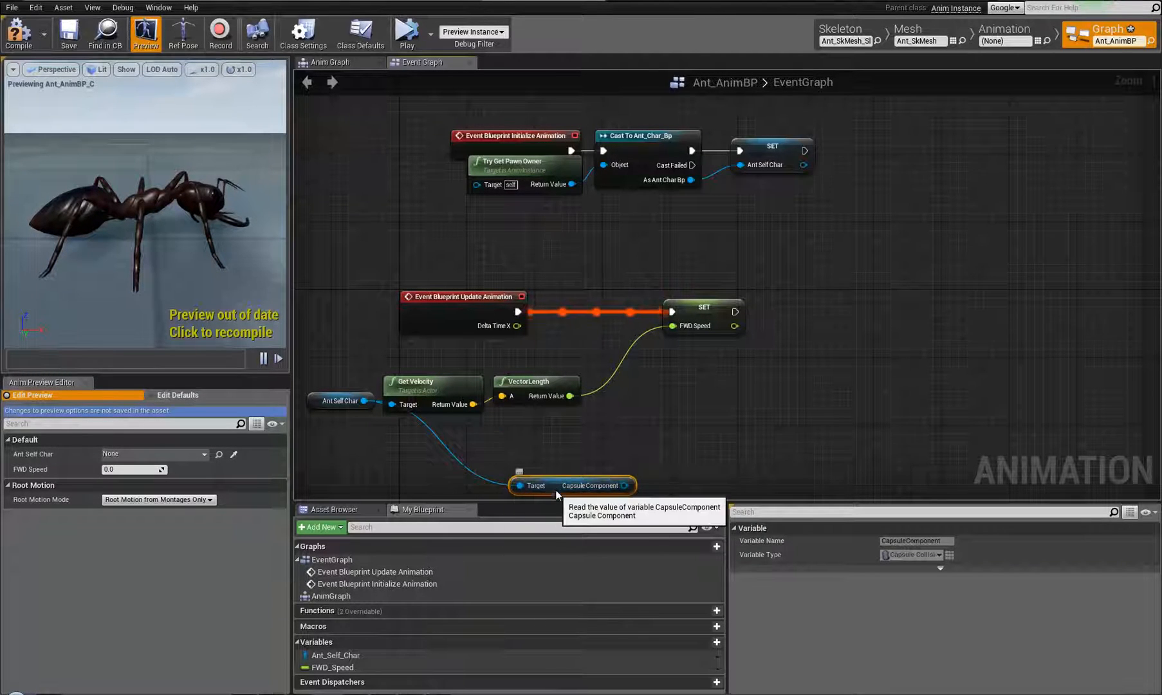
Add a Get Physics Angular Velocity node targeting the Capsule Component reference.
left_click_drag(559, 490, 687, 428)
type("get radial")
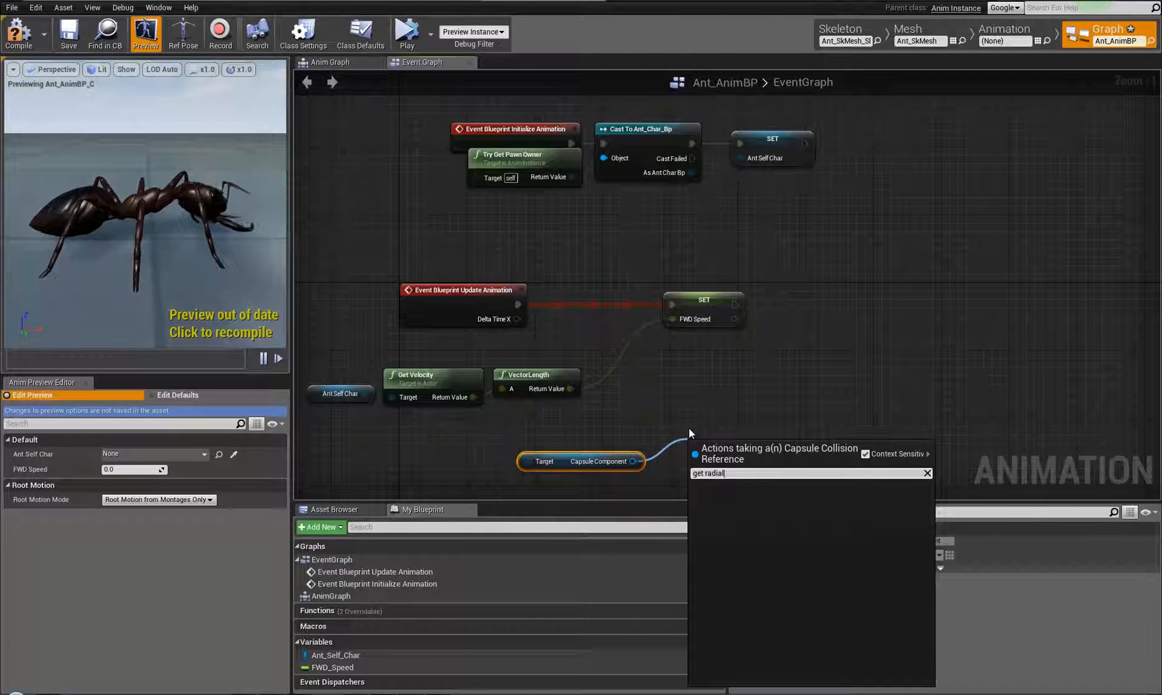
key("BackSpace")
key("BackSpace")
key("BackSpace")
key("BackSpace")
key("BackSpace")
key("BackSpace")
type("phys")
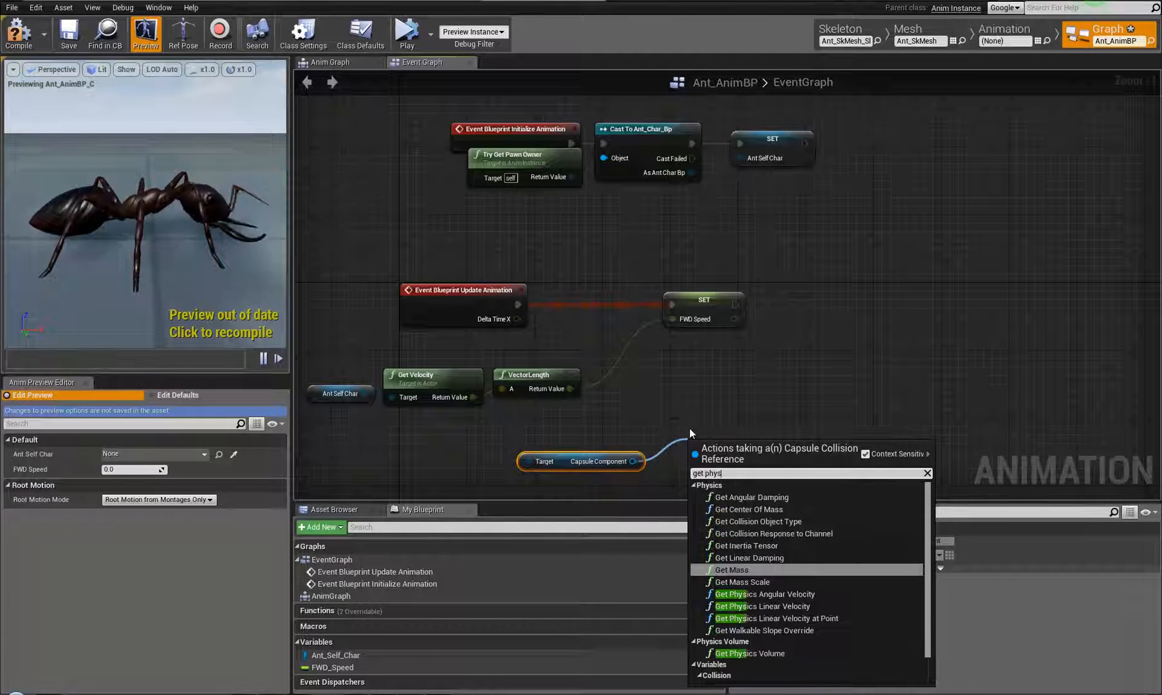
type("i")
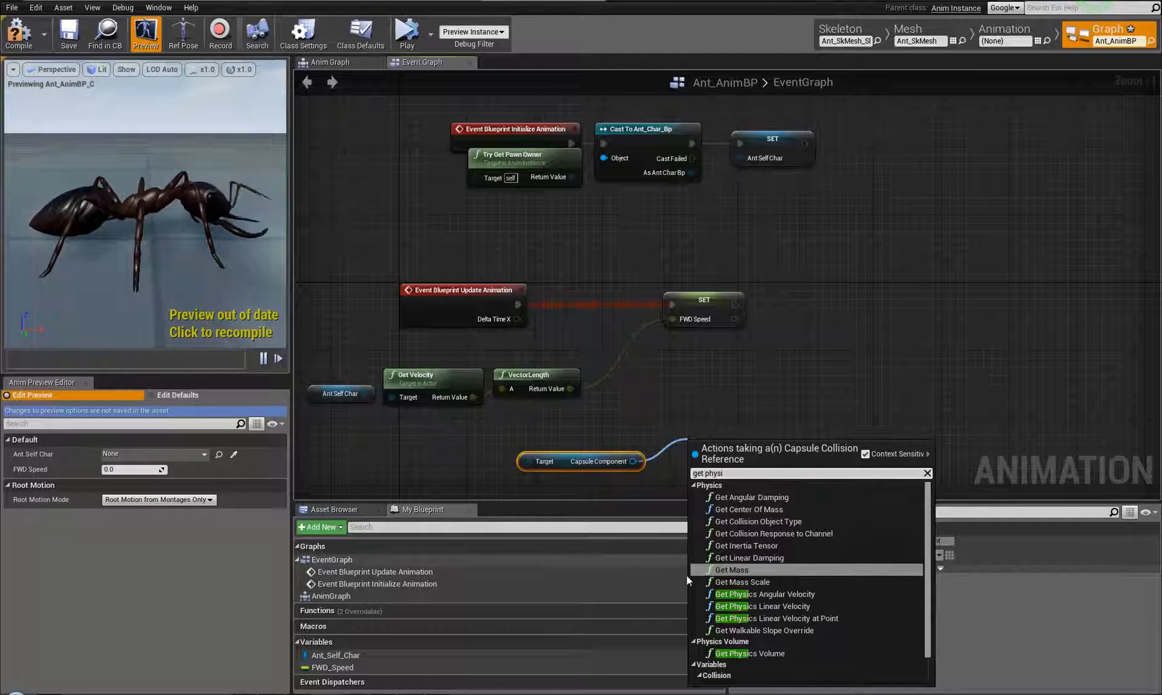
left_click(772, 595)
Place the Get Physics Angular Velocity node beyond the FWD Speed setter and split its return value into X, Y and Z pins.
left_click_drag(767, 453, 847, 295)
right_click_drag(879, 406, 812, 416)
scroll(812, 416, "up", 1)
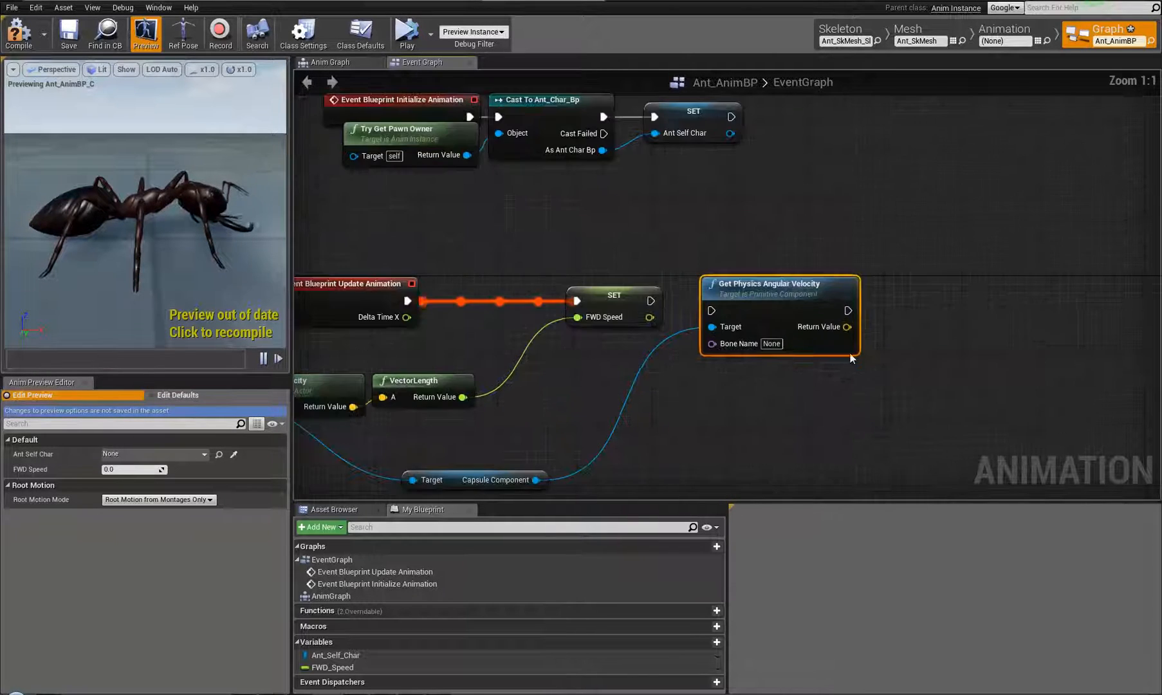
right_click(847, 327)
left_click(871, 361)
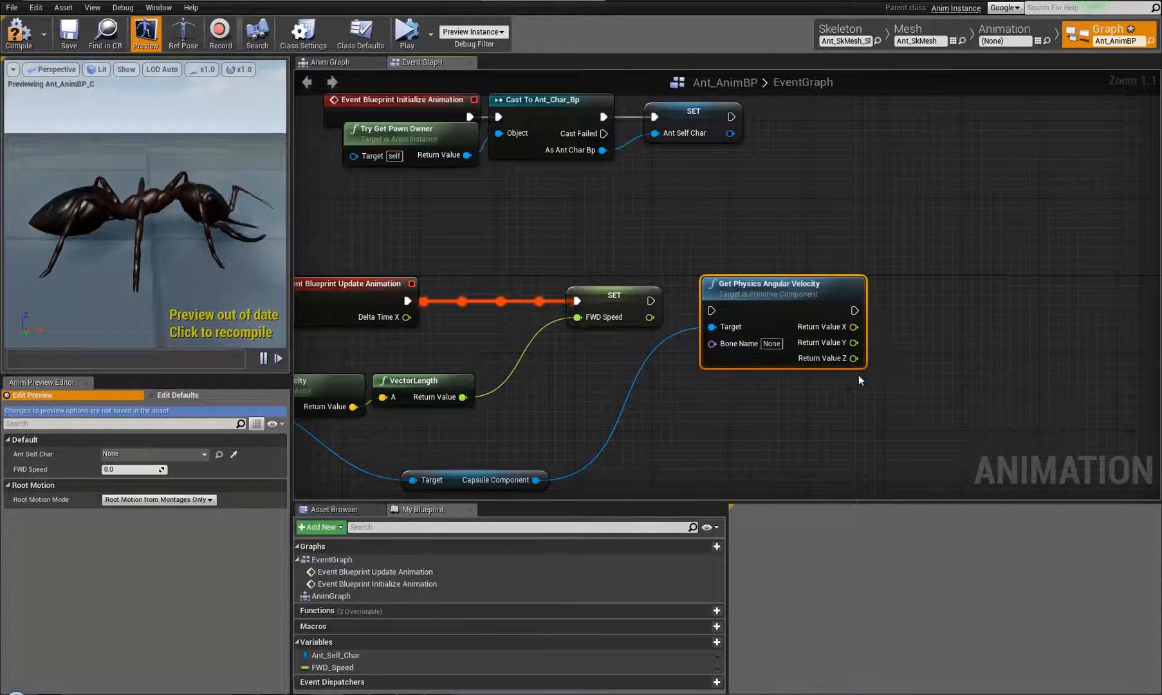
Connect the FWD Speed setter's execution output to Get Physics Angular Velocity and compile the animation blueprint.
right_click_drag(858, 374, 786, 386)
left_click_drag(579, 313, 717, 288)
left_click(18, 31)
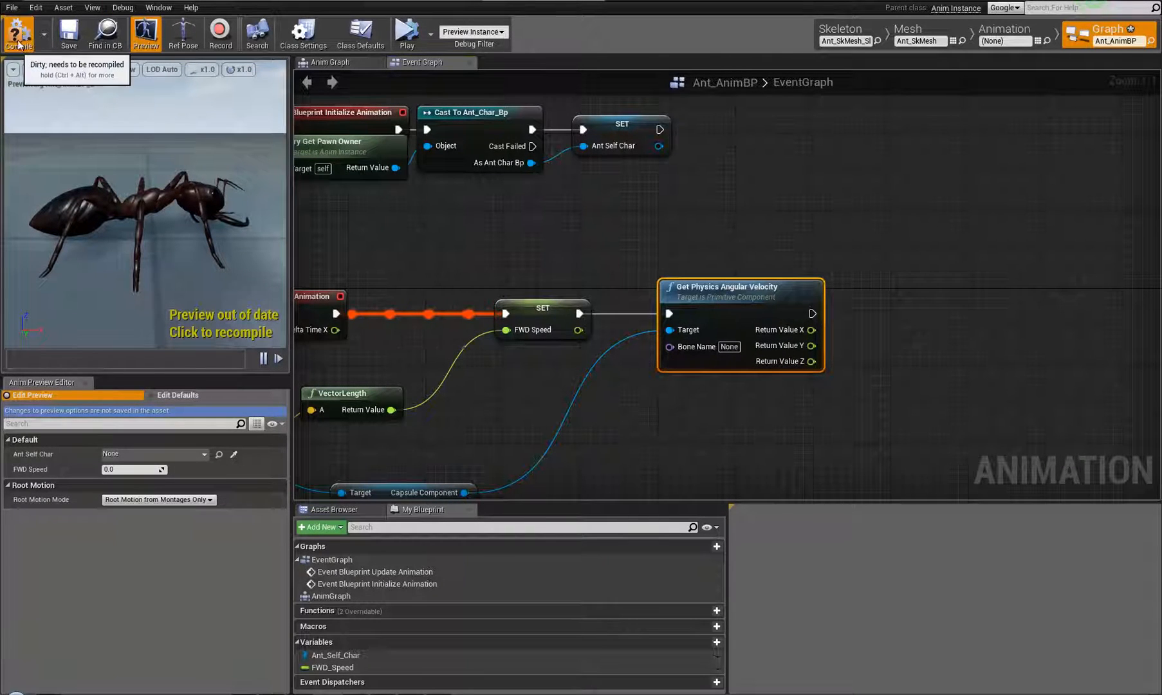
In the AnimGraph, move the Ant_Moveblend_1D blendspace player and its FWD Speed node farther away from Final Animation Pose.
right_click_drag(837, 201, 951, 157)
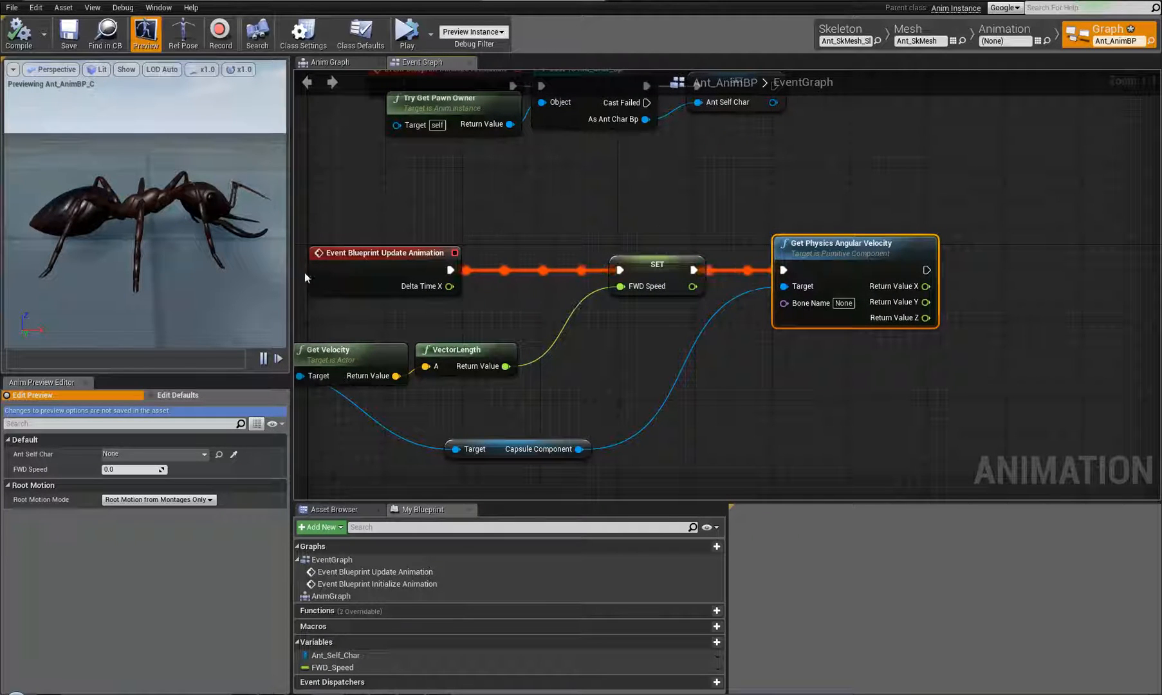
right_click_drag(551, 223, 630, 257)
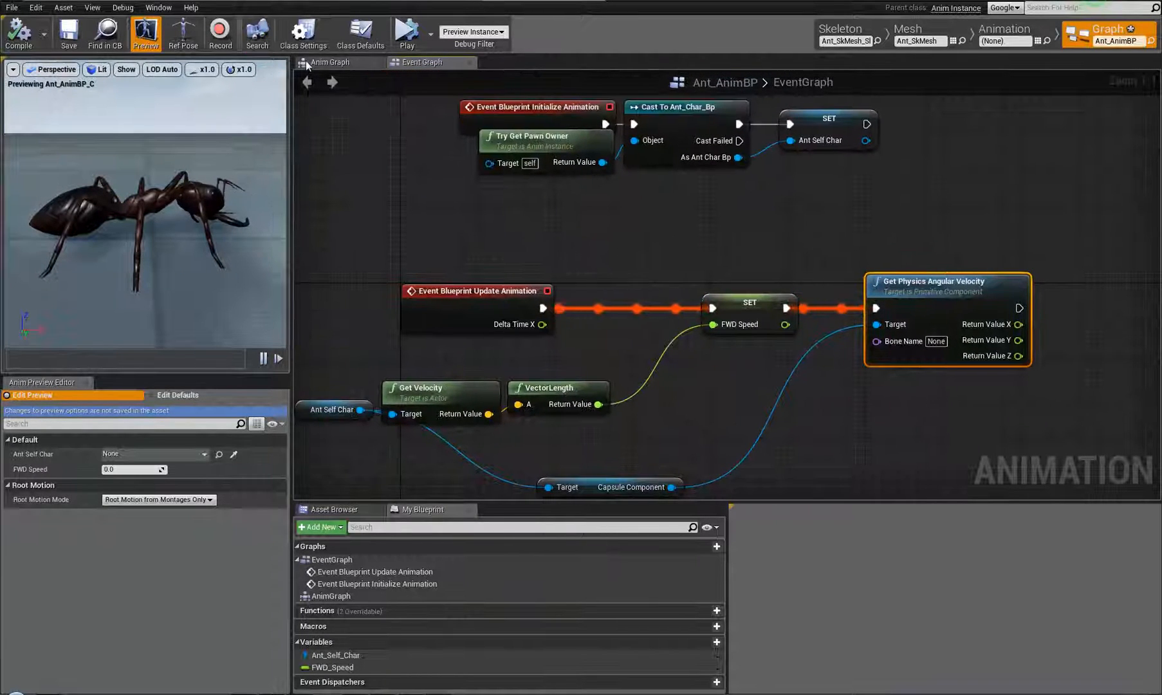
left_click(329, 62)
right_click_drag(518, 214, 461, 223)
left_click_drag(513, 399, 586, 274)
left_click_drag(588, 276, 393, 265)
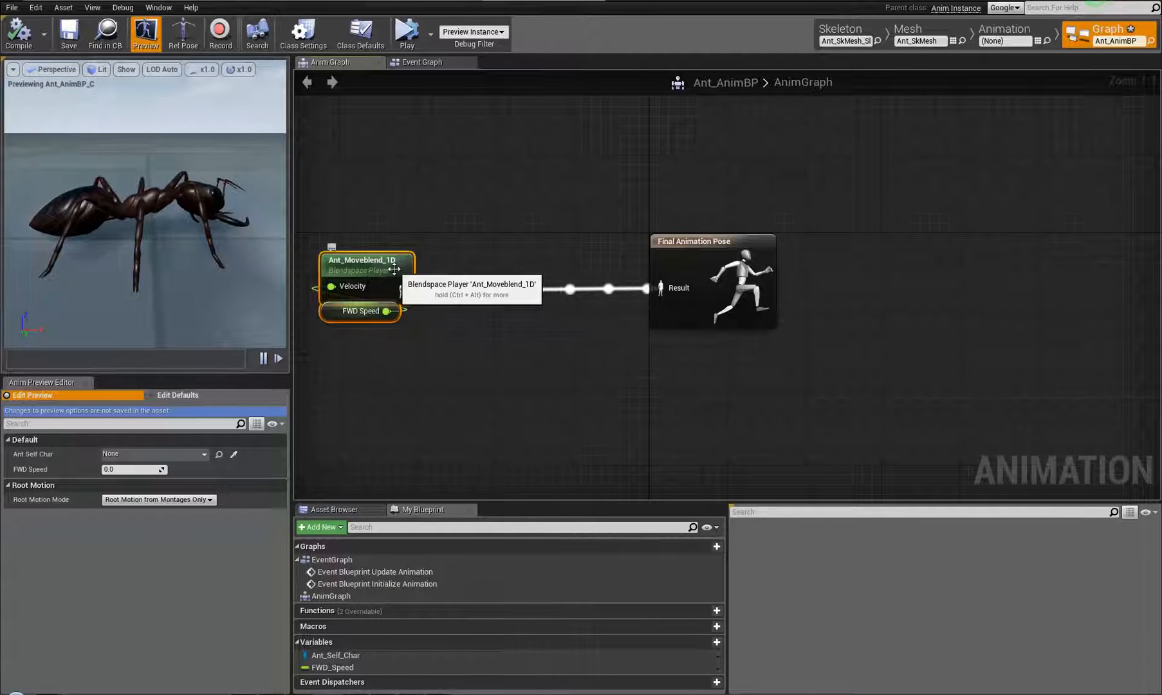
Add a Blend node between the blendspace player and Final Animation Pose and connect Ant_Moveblend_1D's pose output to its A input.
right_click_drag(403, 215, 492, 207)
right_click(596, 352)
type("blend")
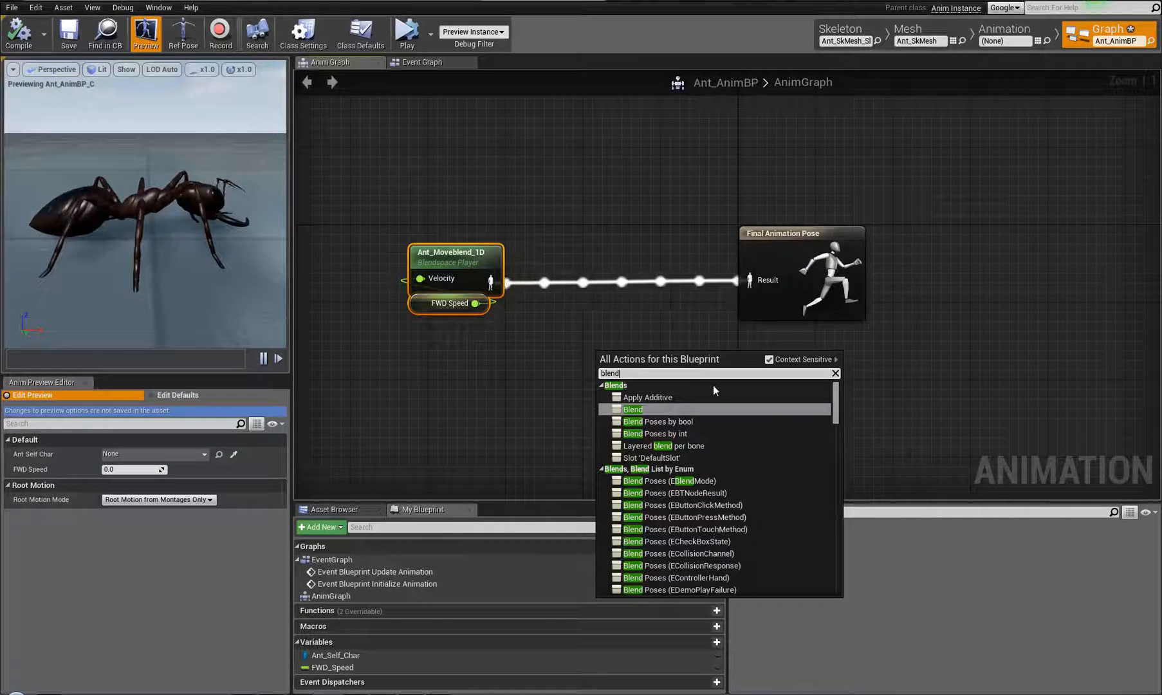
left_click(638, 409)
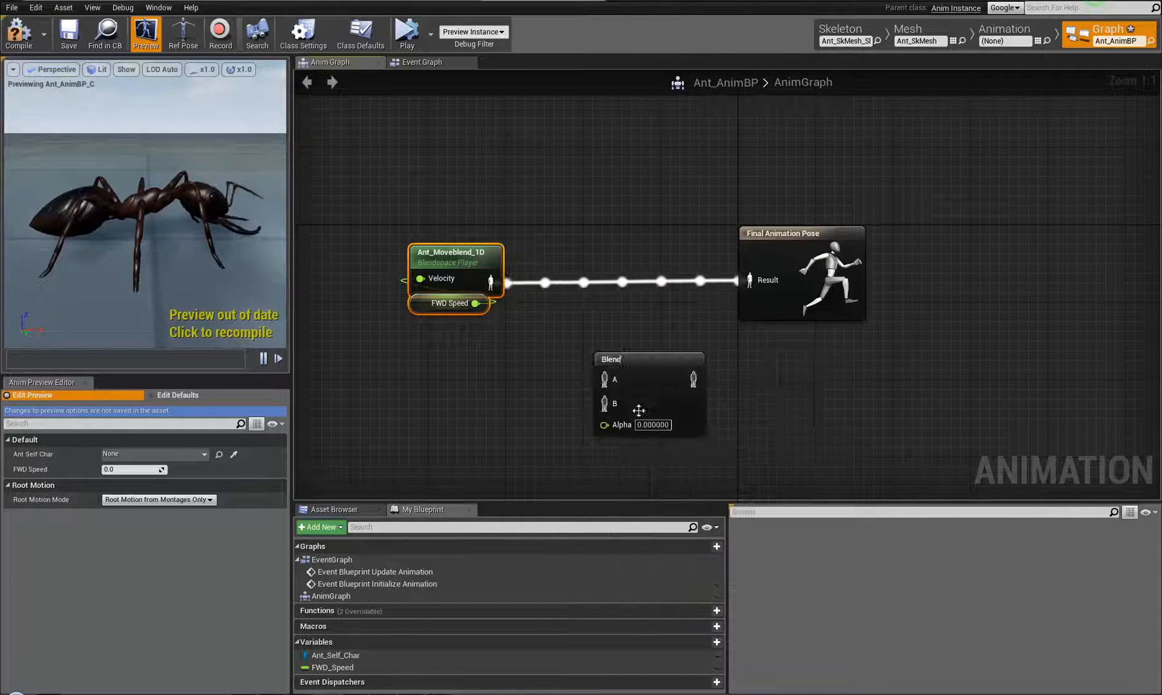
left_click_drag(592, 356, 566, 305)
left_click_drag(499, 284, 582, 317)
Add the Ant_Turn_Right_RM animation to the AnimGraph and connect its pose output to the Blend node's B input.
left_click(348, 511)
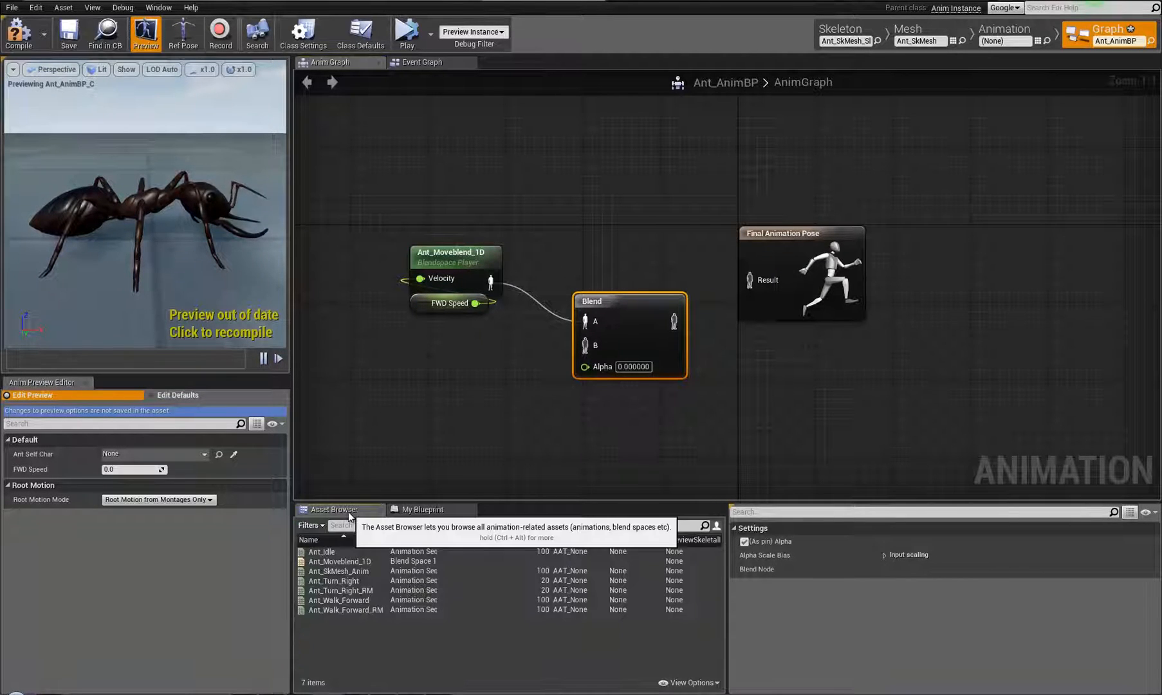
left_click_drag(347, 590, 421, 412)
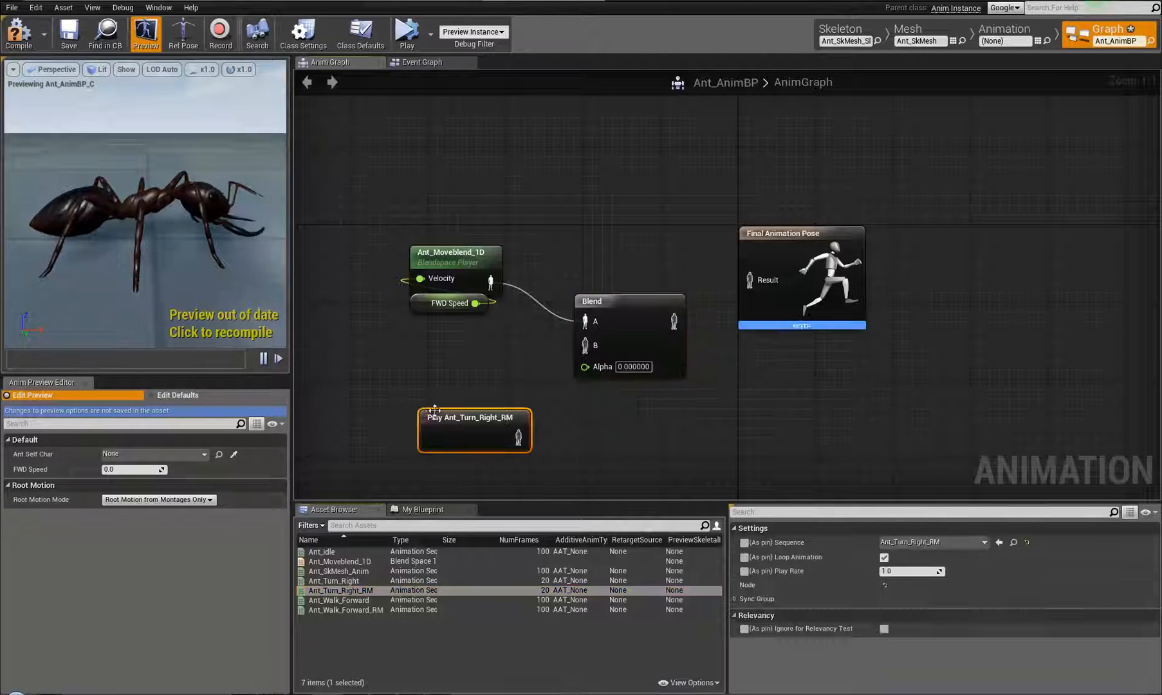
left_click_drag(518, 438, 566, 365)
left_click_drag(605, 349, 608, 349)
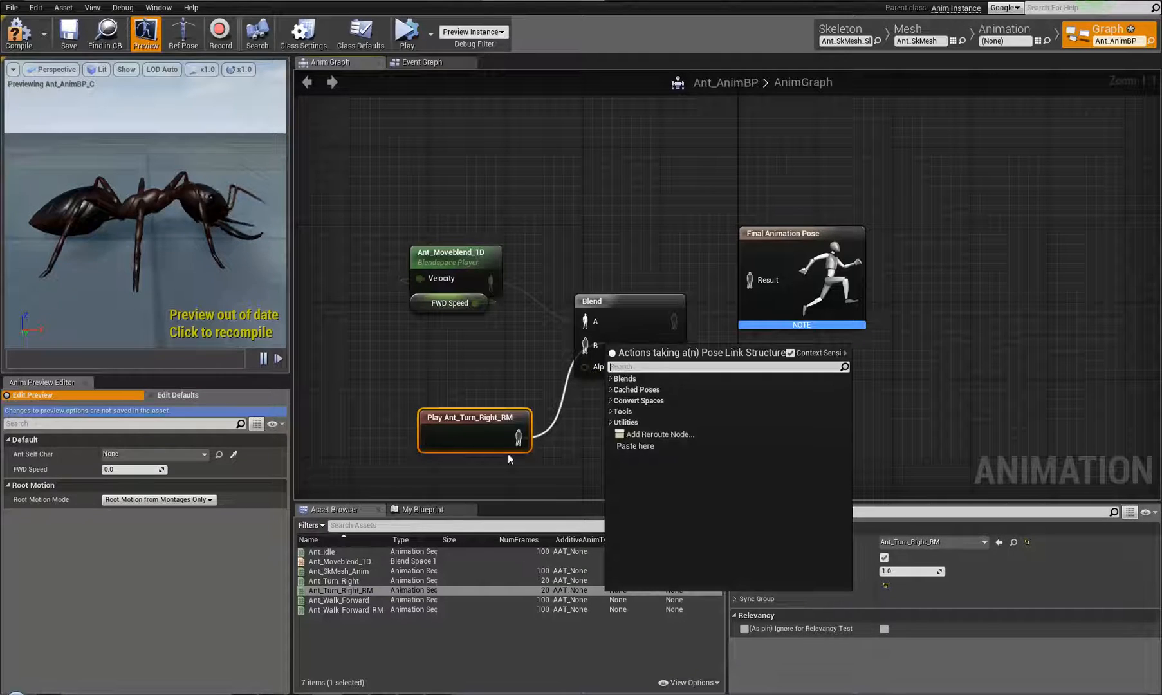
left_click(577, 352)
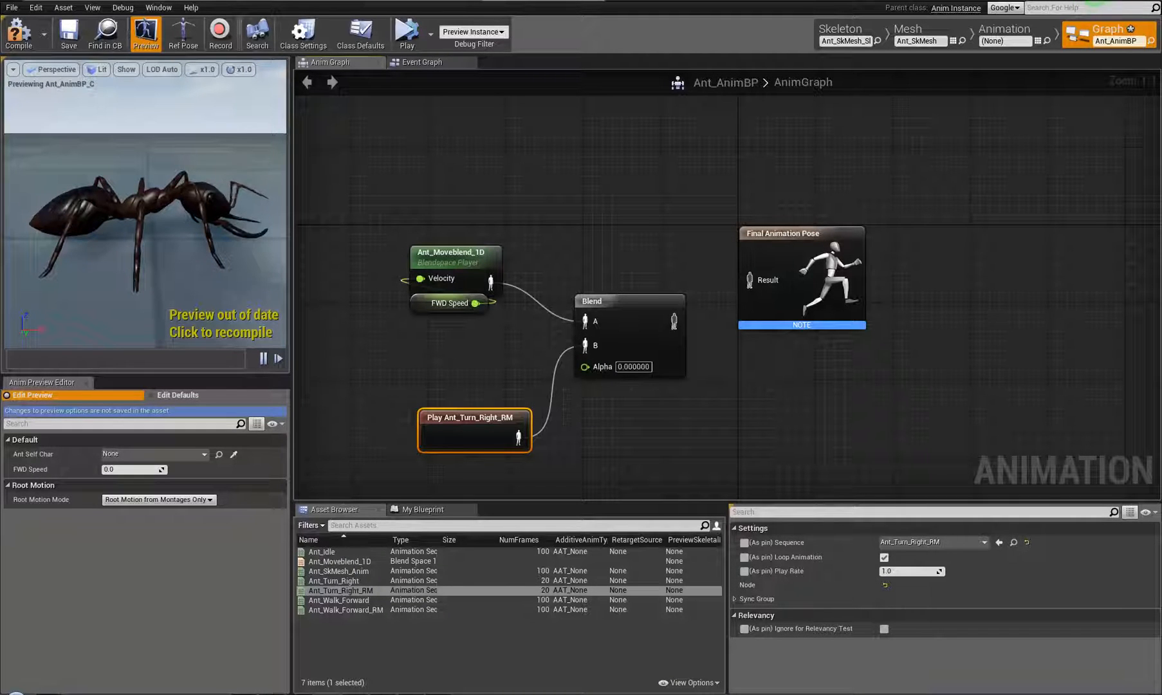
Enable root motion on the Ant_Turn_Right_RM animation and save the animation asset.
left_click(1009, 24)
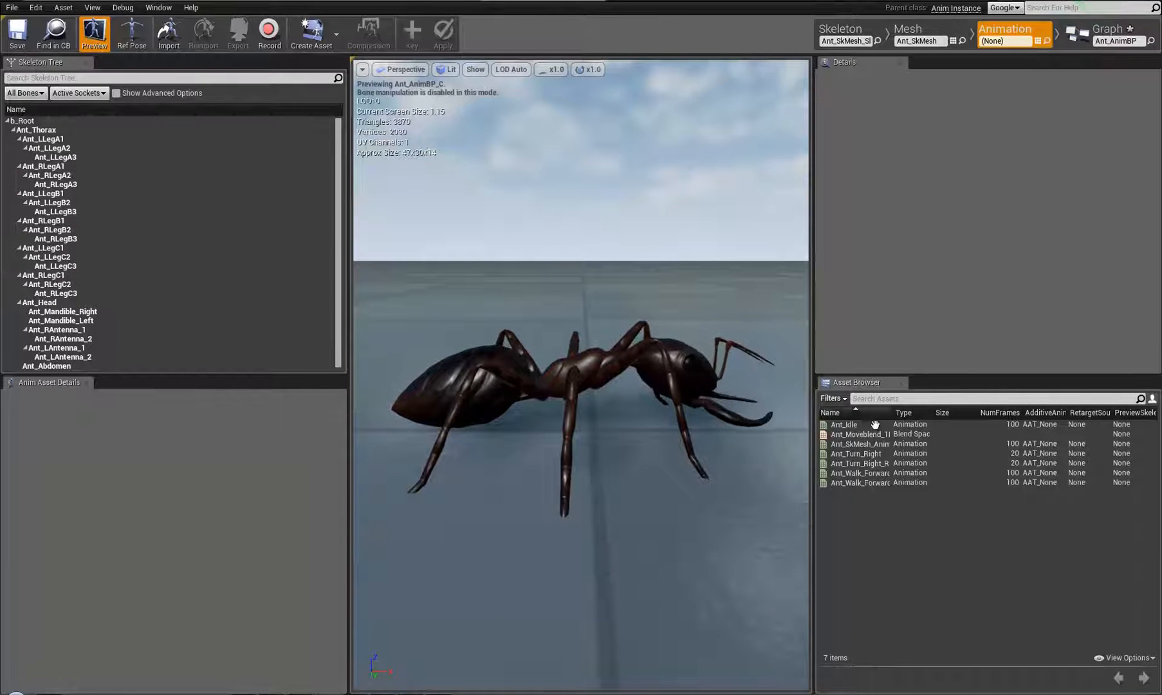
left_click(901, 464)
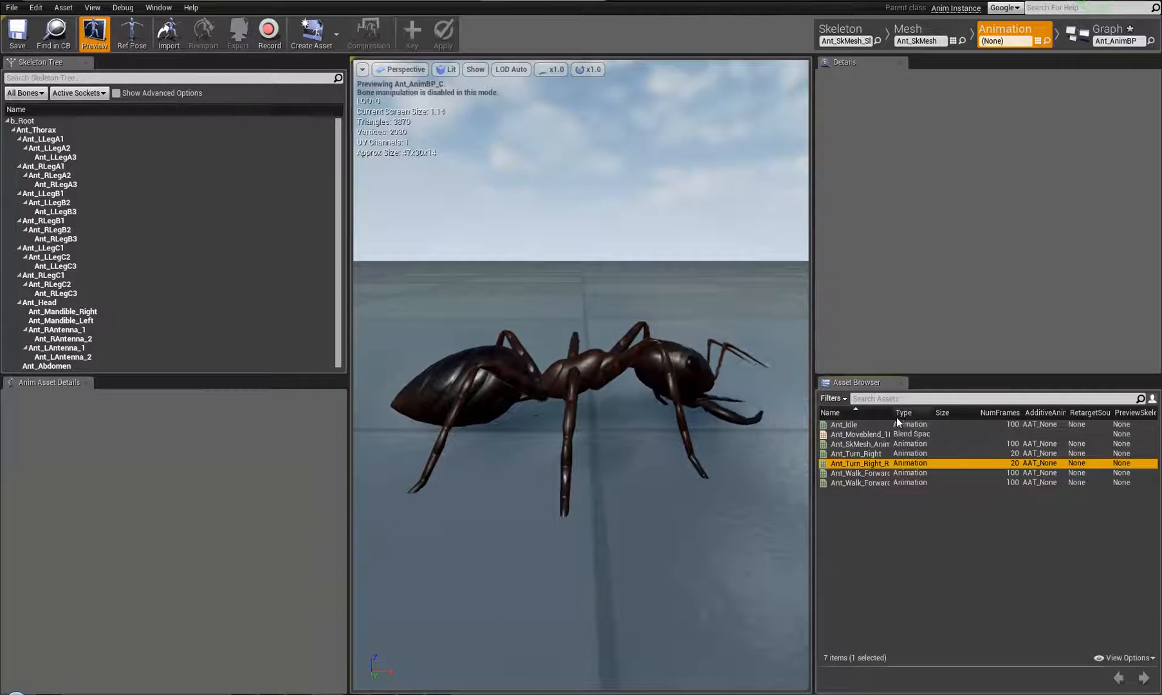
left_click_drag(892, 412, 907, 413)
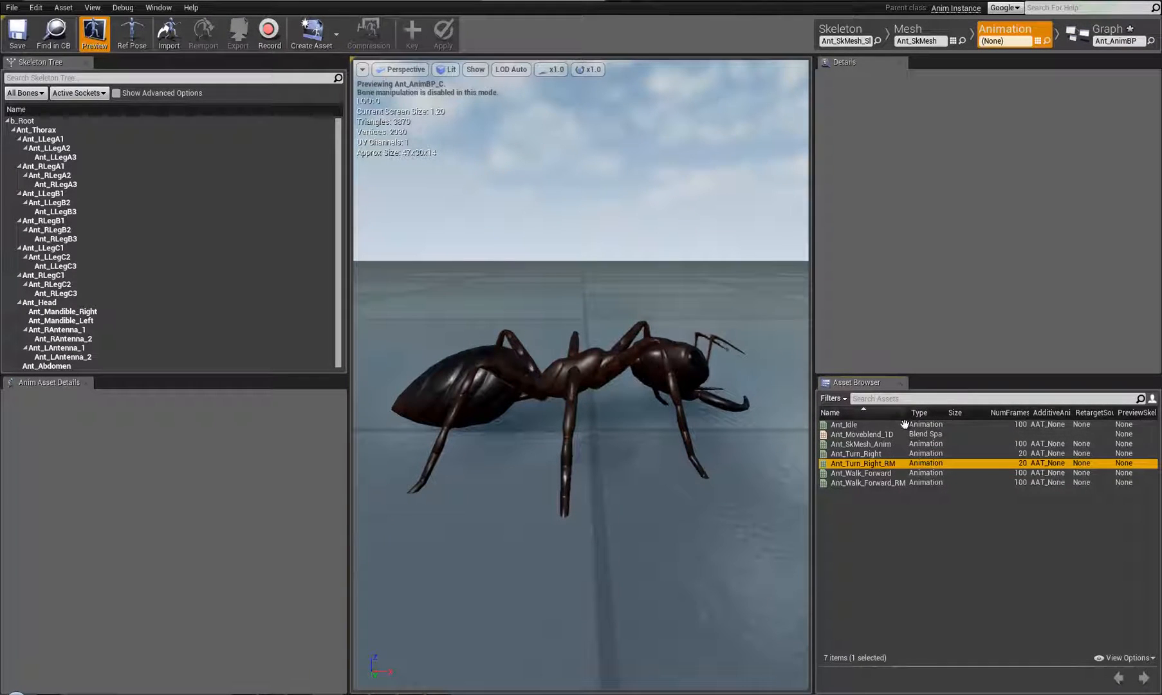
double_click(883, 462)
left_click(128, 579)
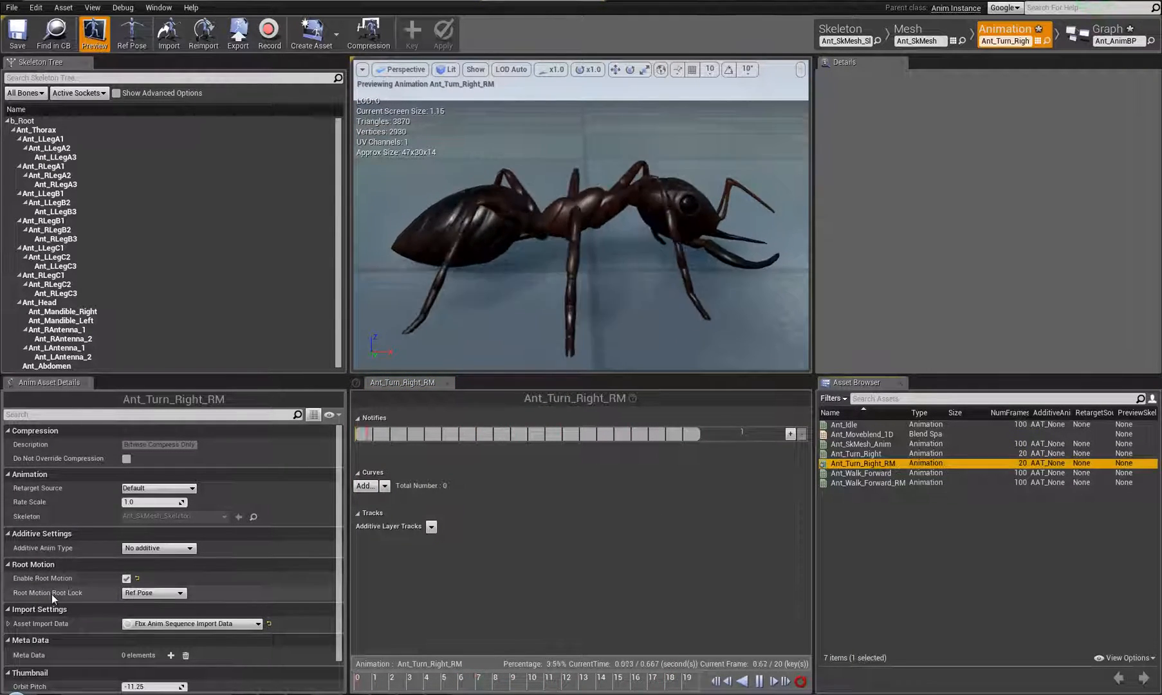
left_click(170, 594)
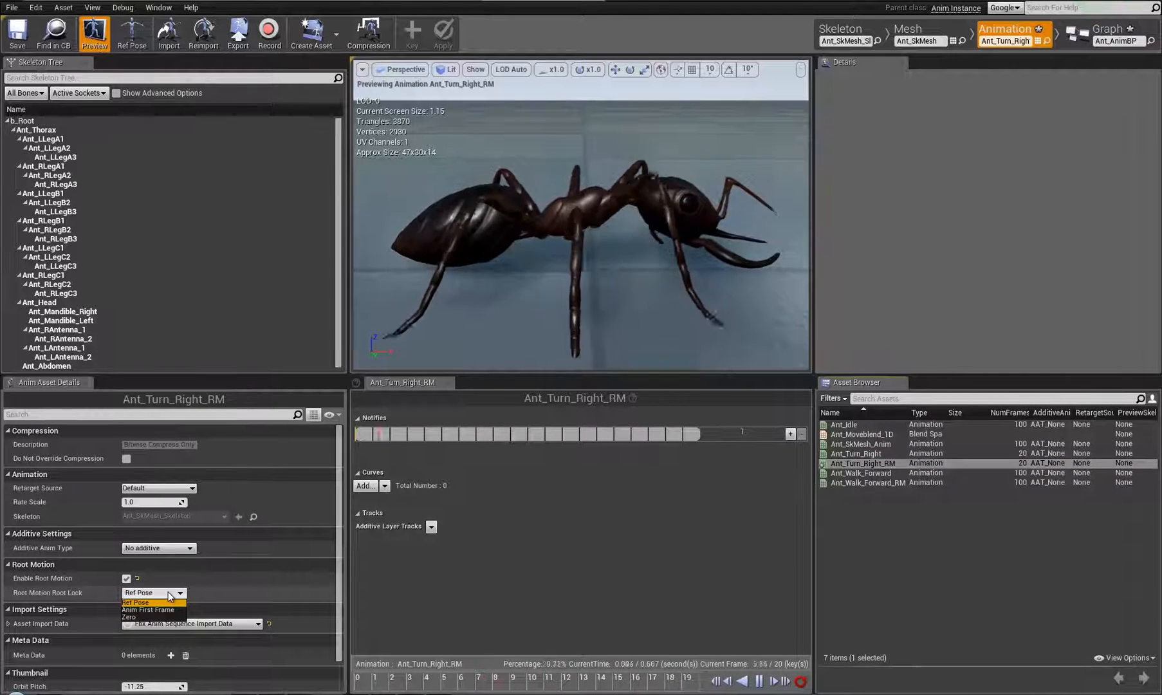
left_click(166, 594)
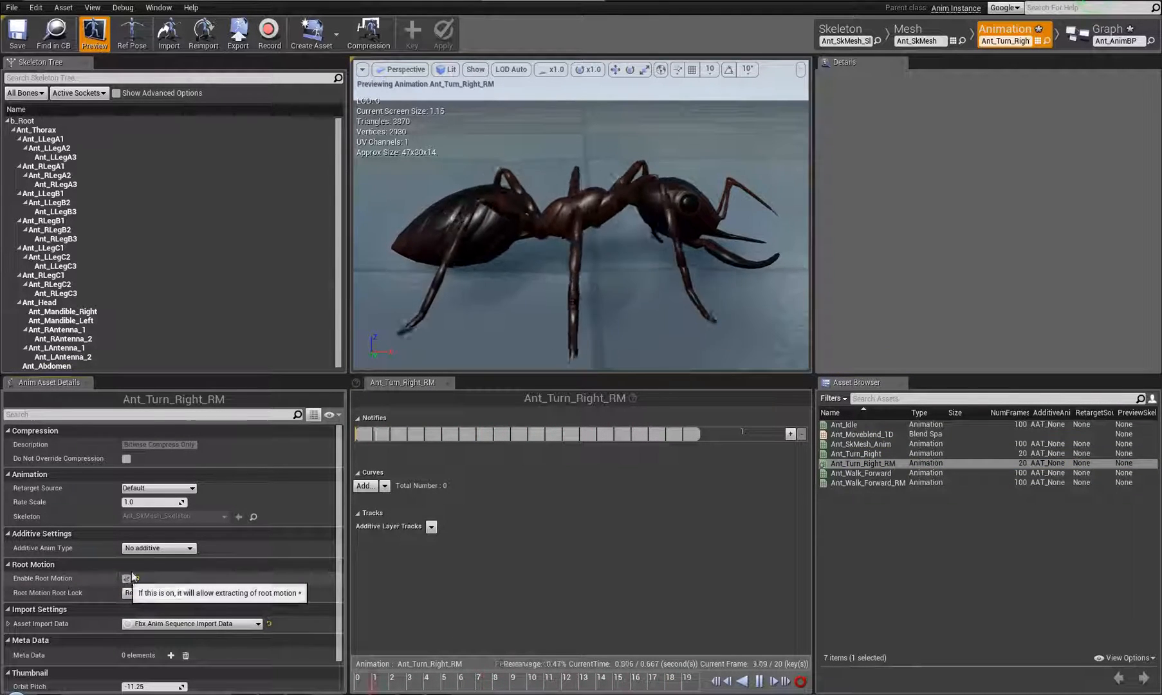
left_click(19, 39)
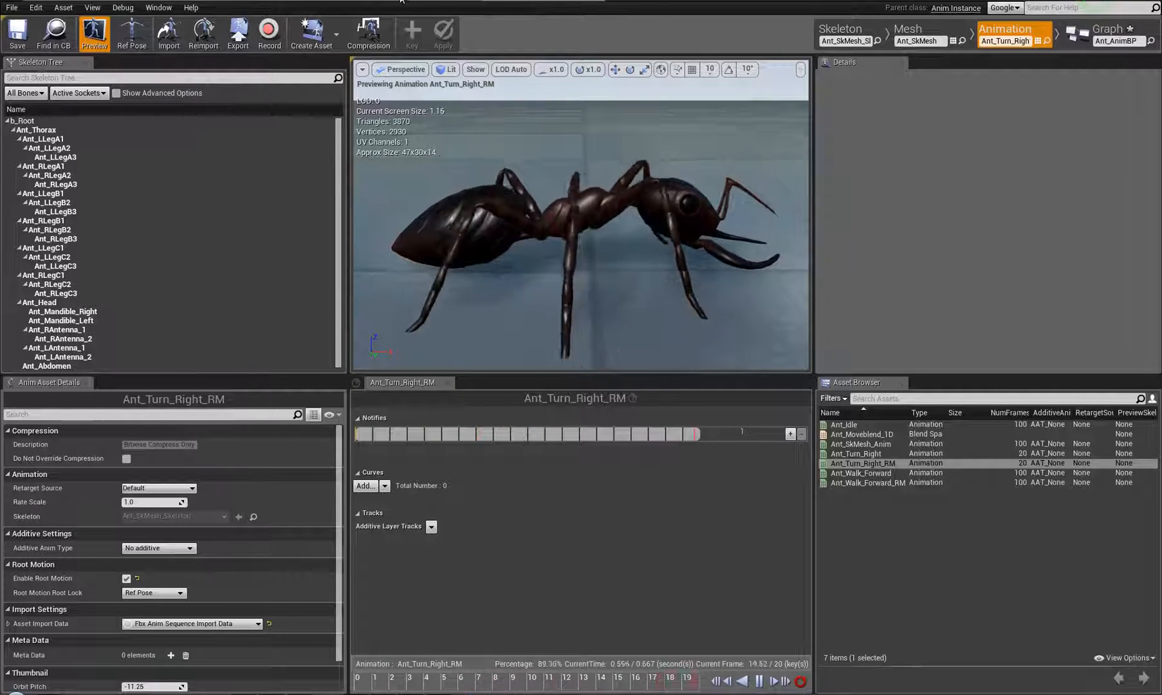
Place the Play Ant_Turn_Right_RM node just below the FWD Speed node in the AnimGraph and switch to the Event Graph.
left_click(1141, 39)
left_click_drag(508, 419, 468, 330)
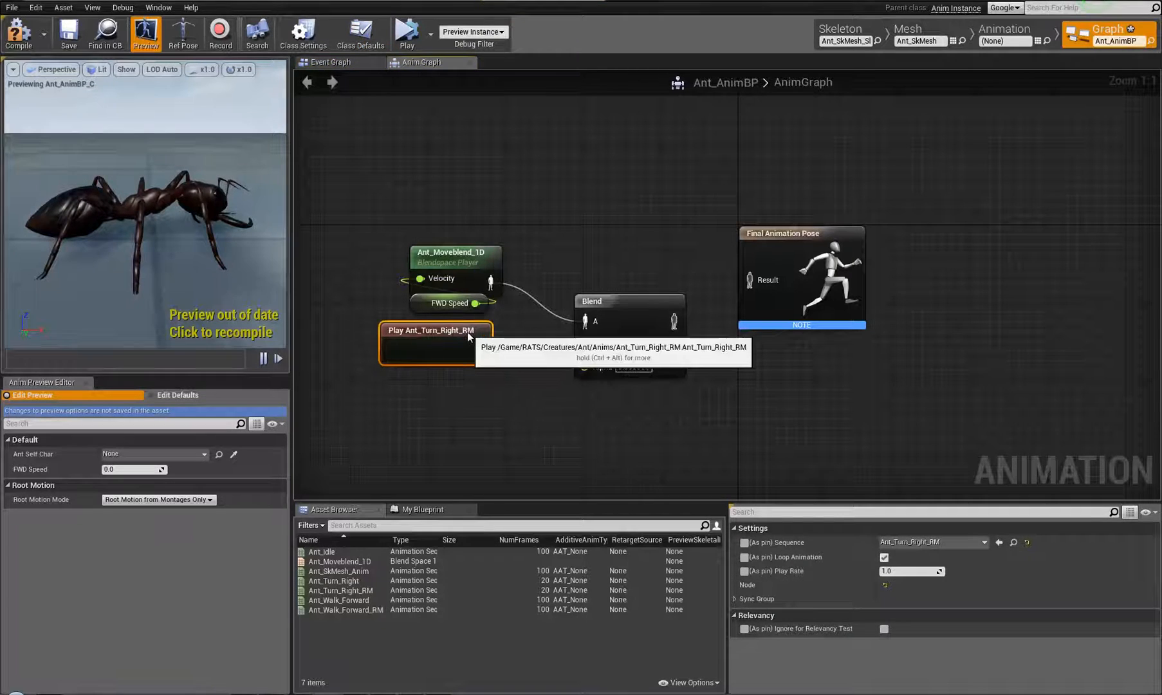
left_click(361, 63)
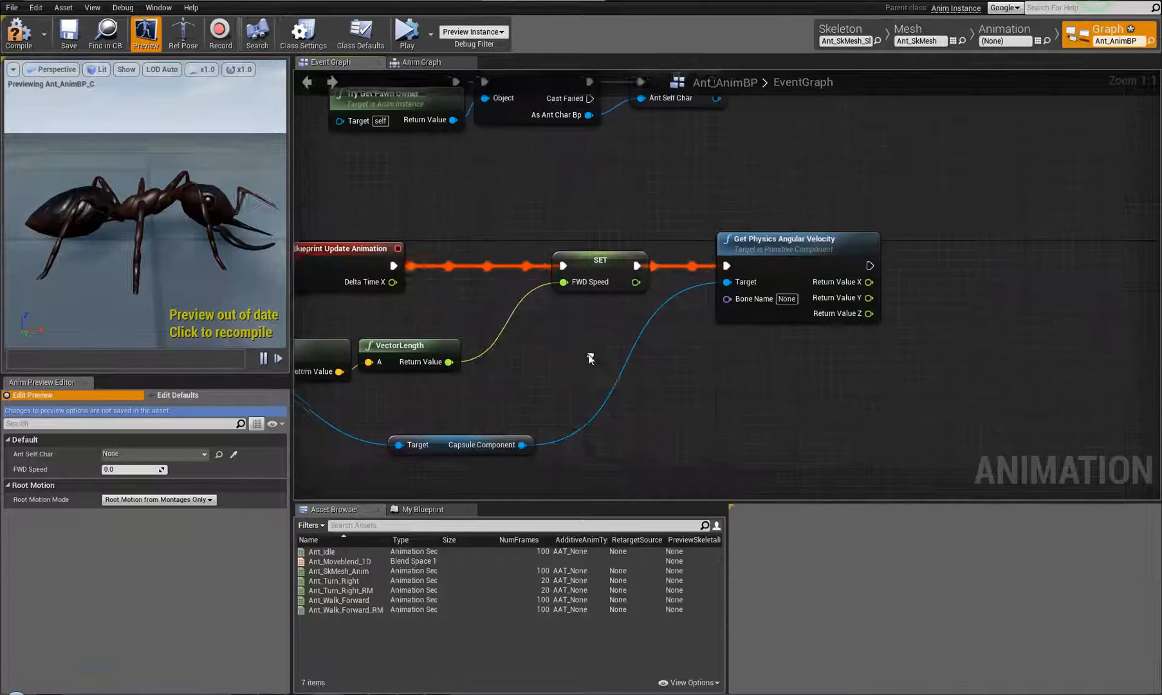
left_click_drag(887, 305, 894, 299)
left_click(927, 264)
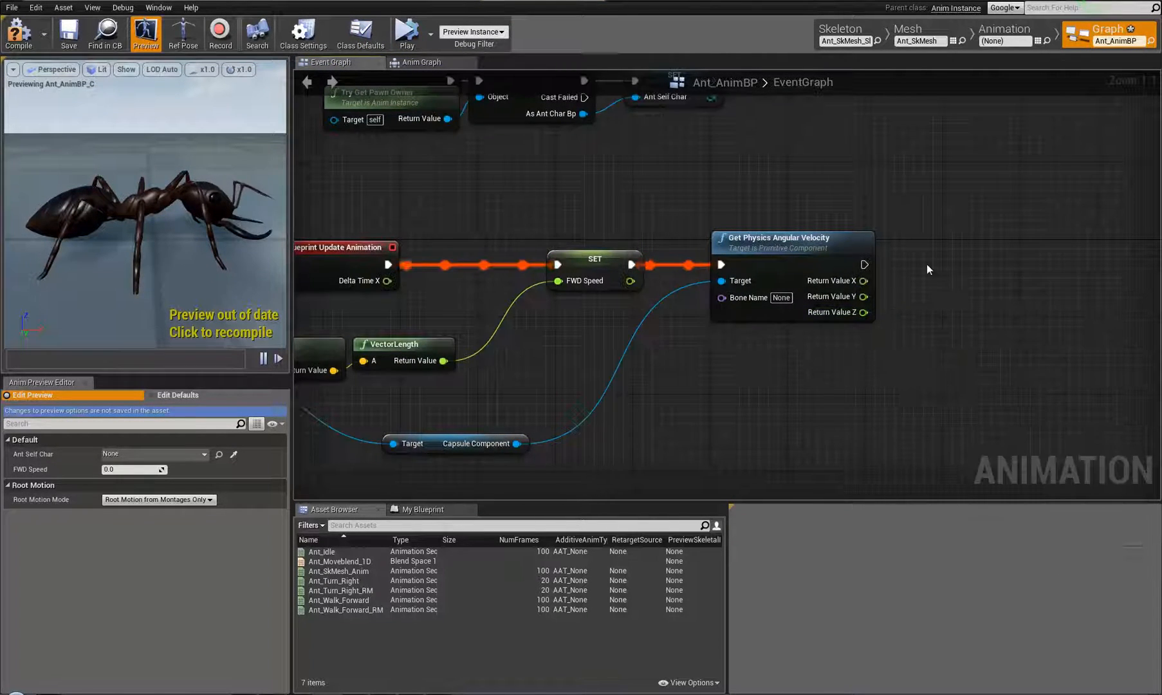
right_click_drag(927, 264, 730, 293)
left_click_drag(674, 309, 762, 283)
left_click(763, 211)
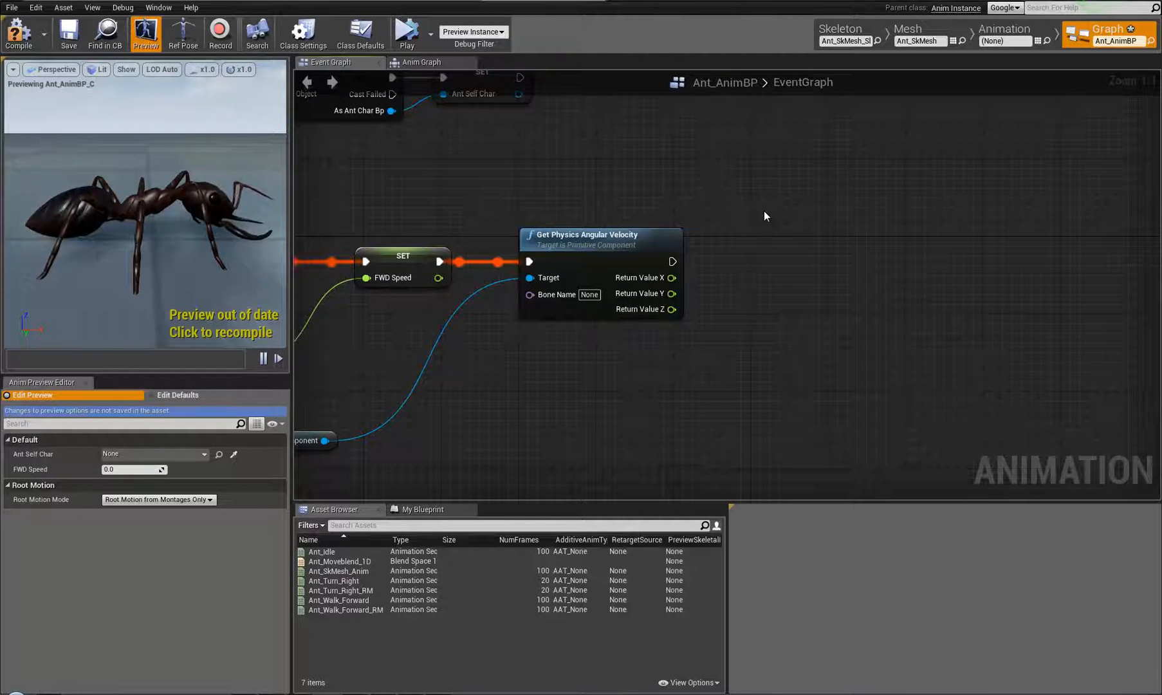
key("ctrl+v")
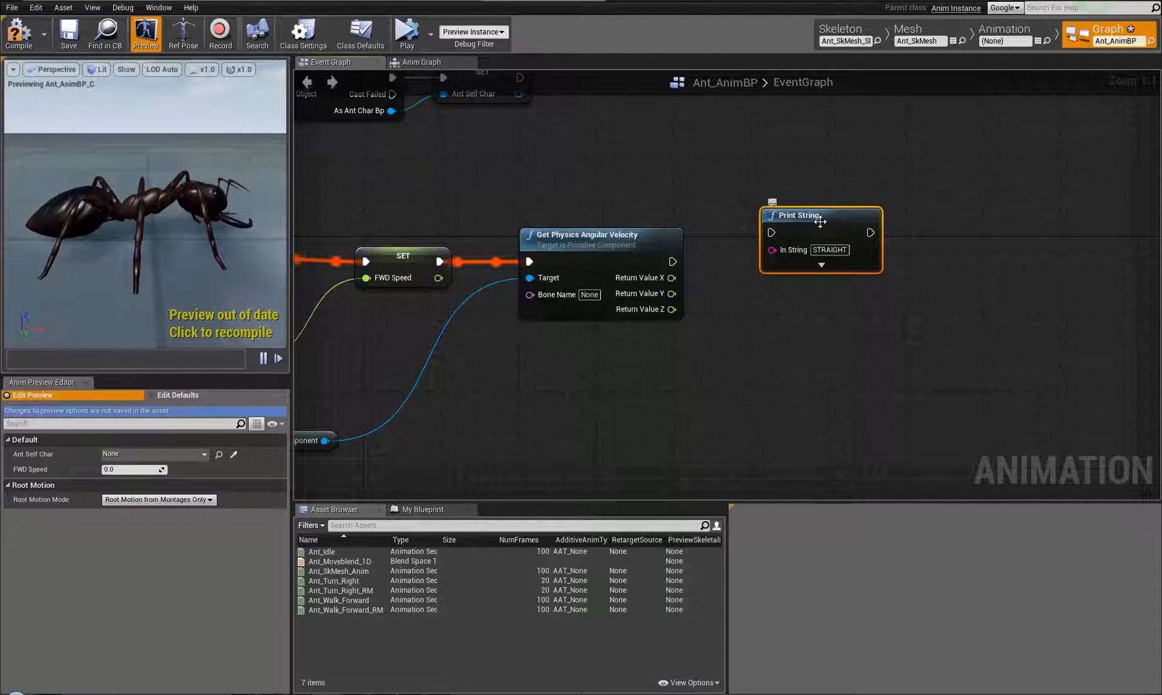
key("Delete")
Add a Branch executed after Get Physics Angular Velocity, with a float Equal test of Return Value Z against 0.0 as its condition.
left_click_drag(671, 310, 805, 327)
type("==")
left_click(809, 352)
left_click(787, 227)
left_click(810, 237)
left_click_drag(810, 237, 765, 276)
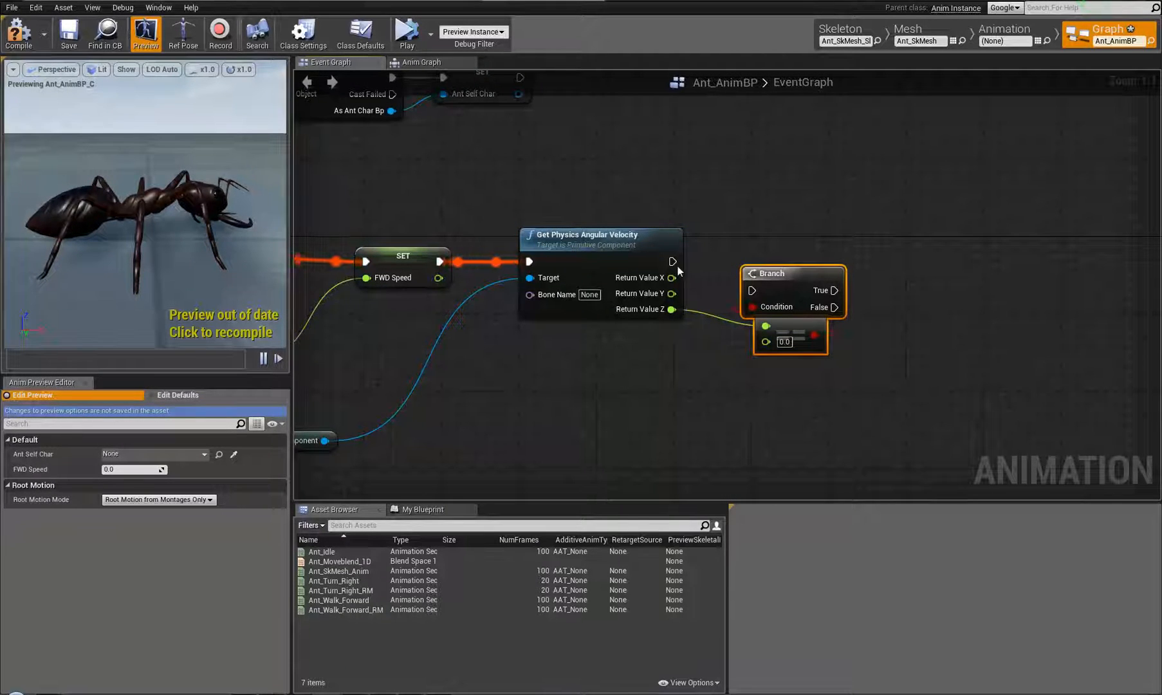
left_click_drag(679, 269, 784, 252)
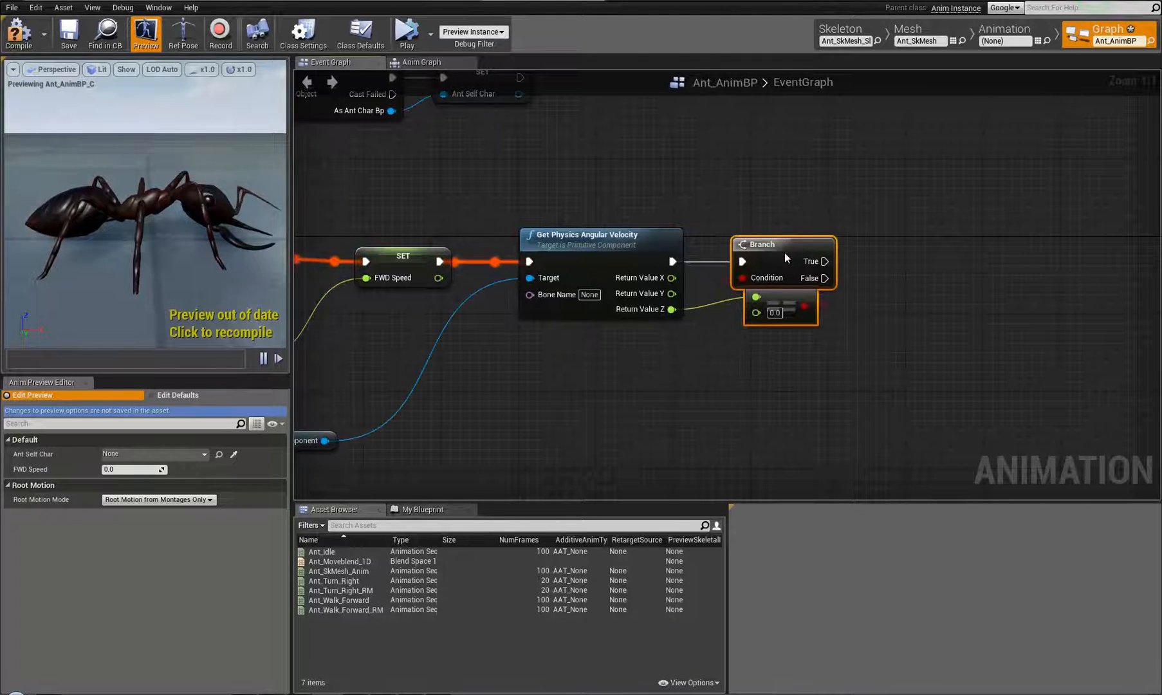
right_click_drag(636, 295, 546, 266)
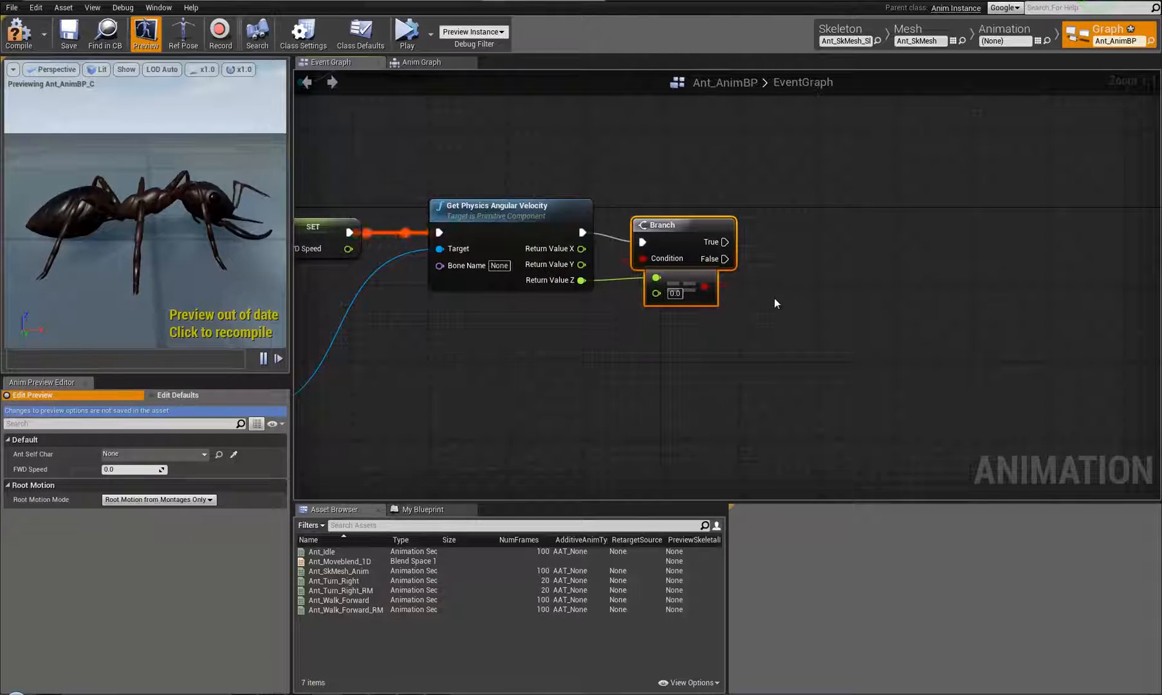
right_click_drag(774, 298, 735, 264)
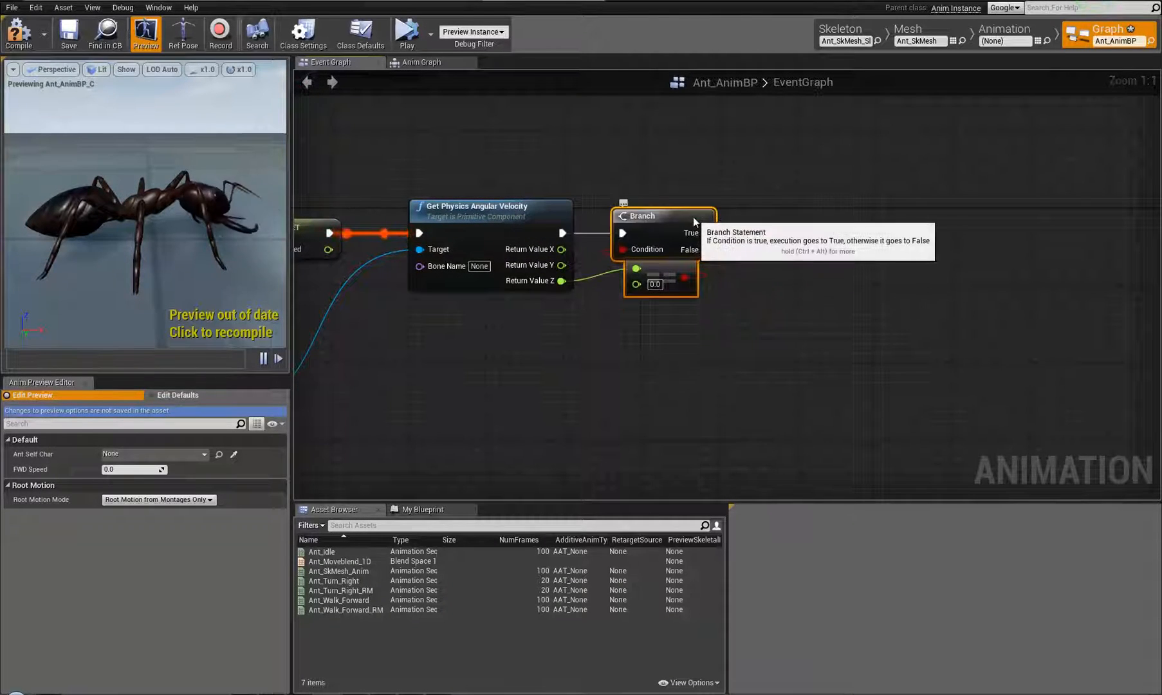
left_click_drag(693, 229, 787, 188)
left_click(759, 152)
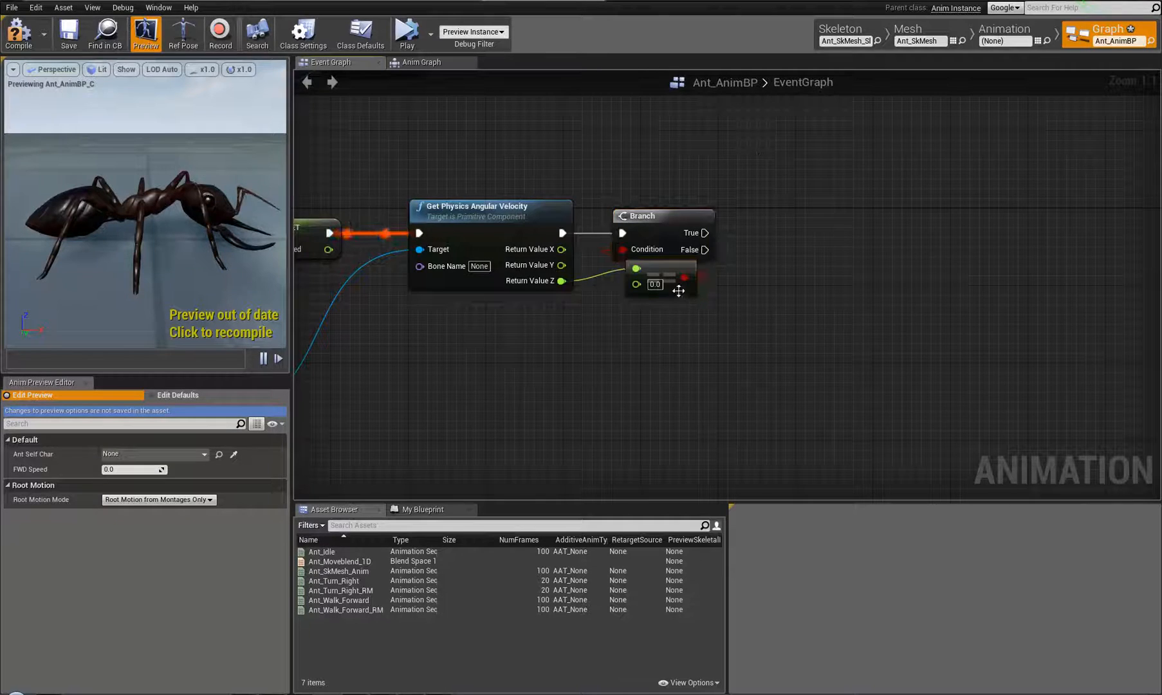
Add a second Branch on the first Branch's False output, with a float less-than test of Return Value Z against 0.0.
left_click_drag(527, 288, 780, 348)
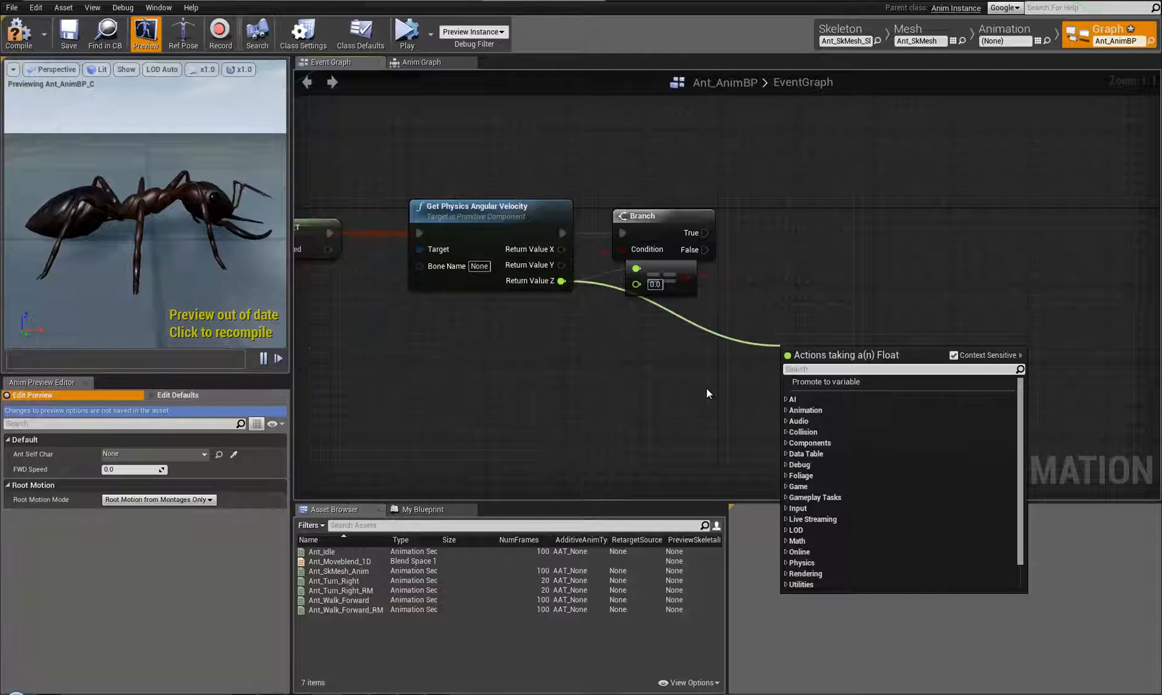
type("<")
left_click(846, 404)
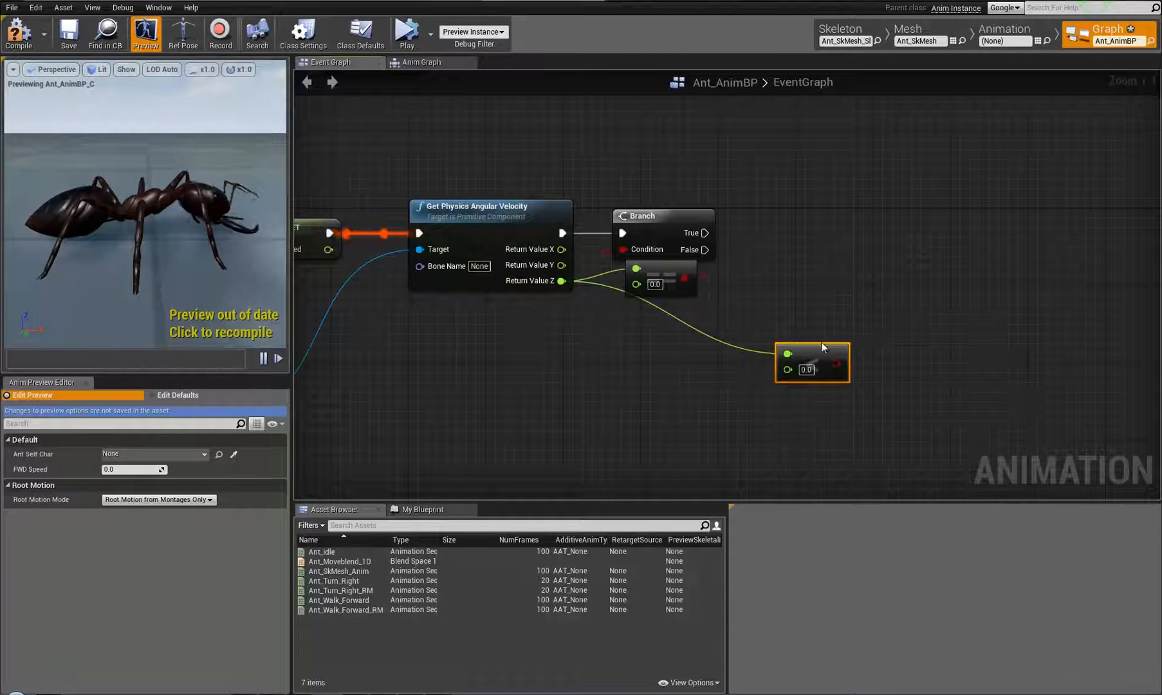
left_click(780, 287)
left_click_drag(823, 371, 817, 347)
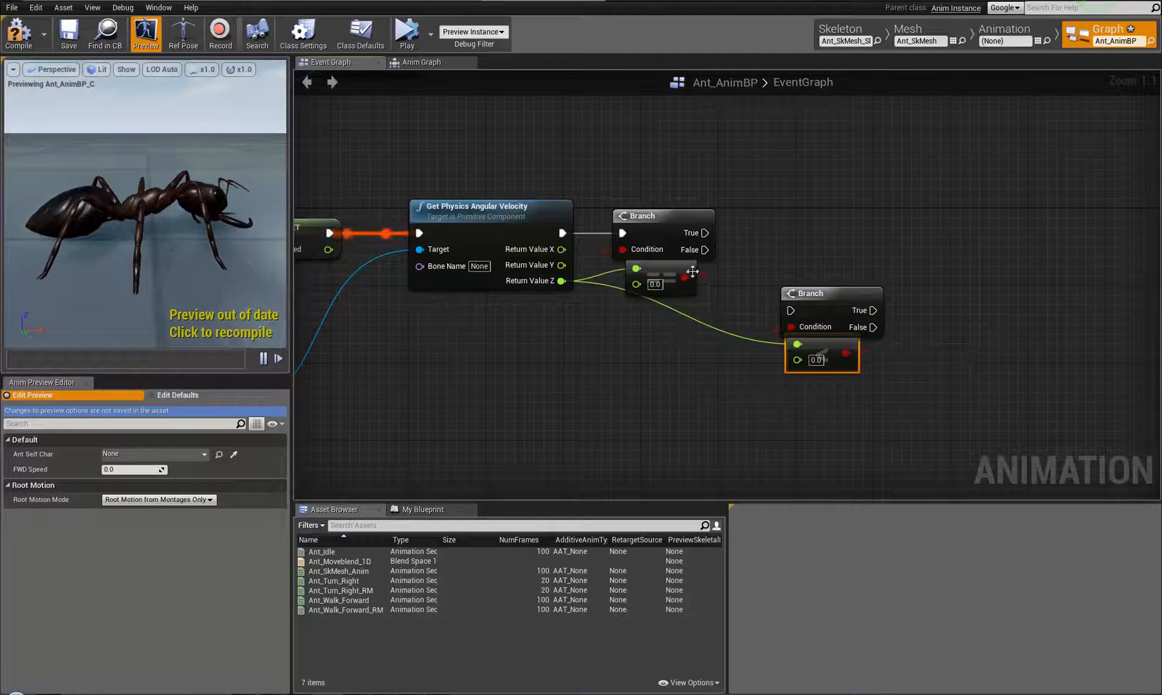
left_click_drag(706, 250, 791, 310)
Promote Return Value Z to a new float variable and name it RightTurn_Blend.
right_click_drag(877, 334, 786, 283)
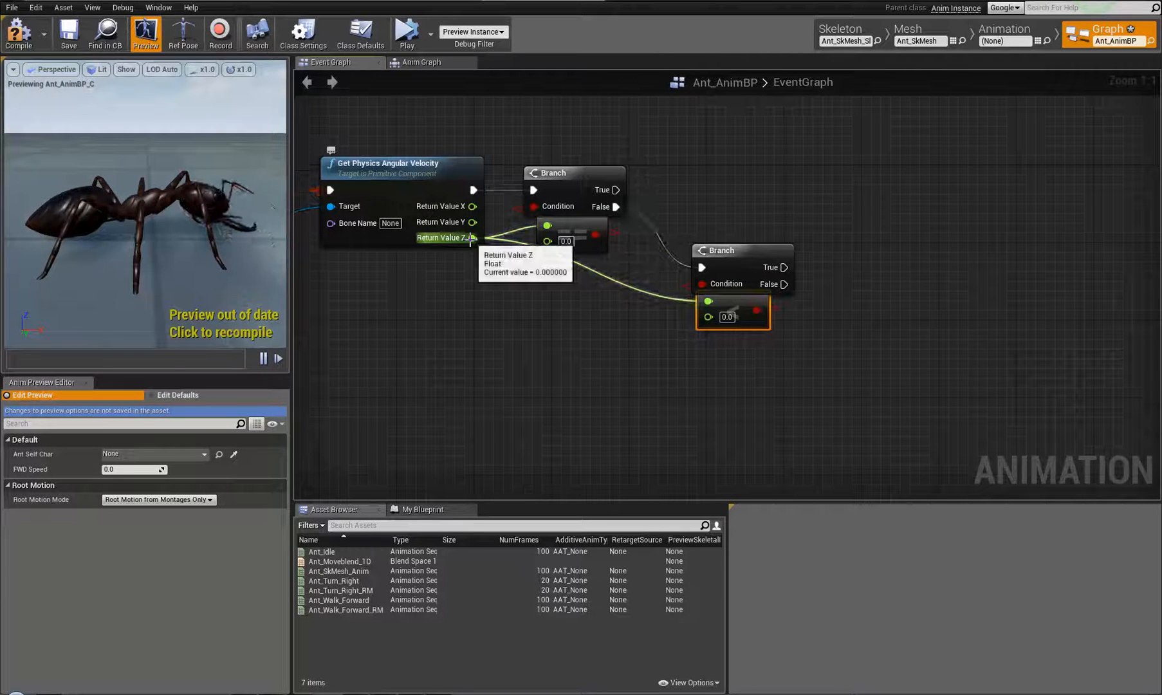
left_click_drag(471, 238, 634, 402)
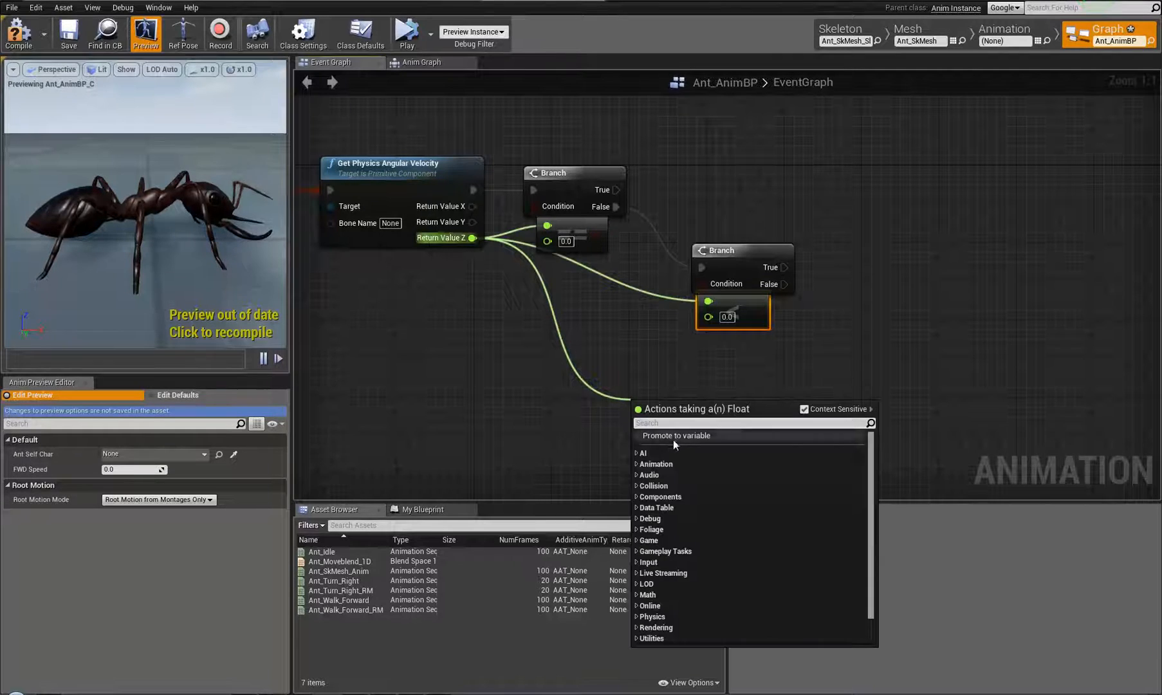
left_click(674, 435)
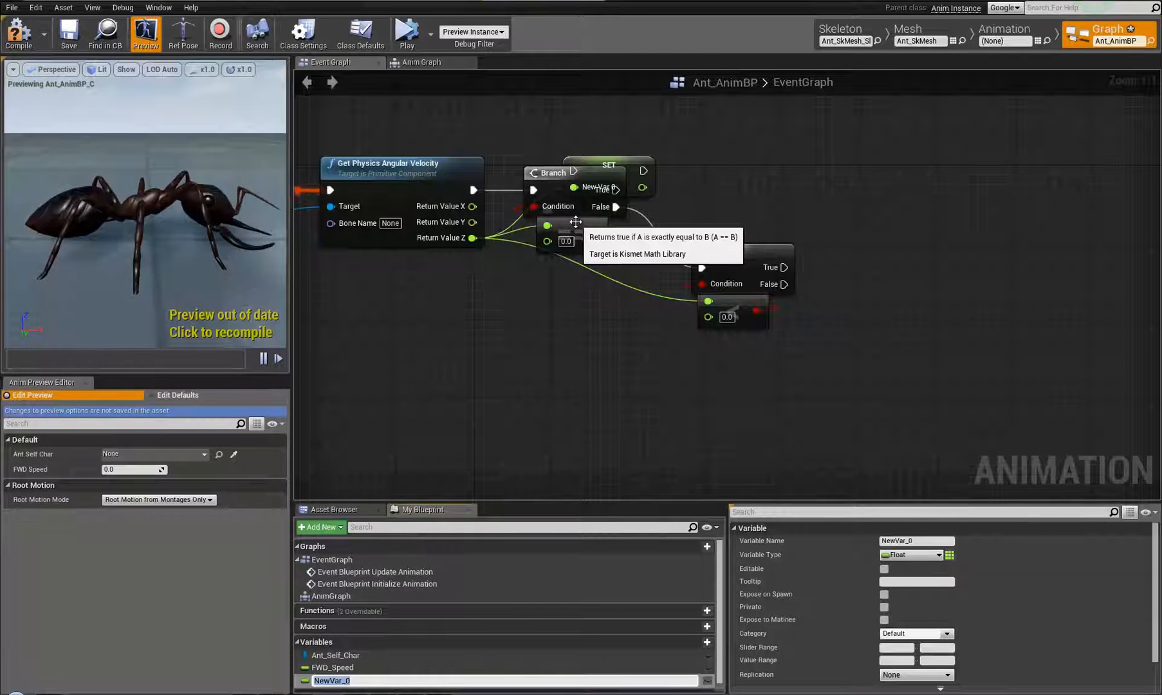
left_click(774, 553)
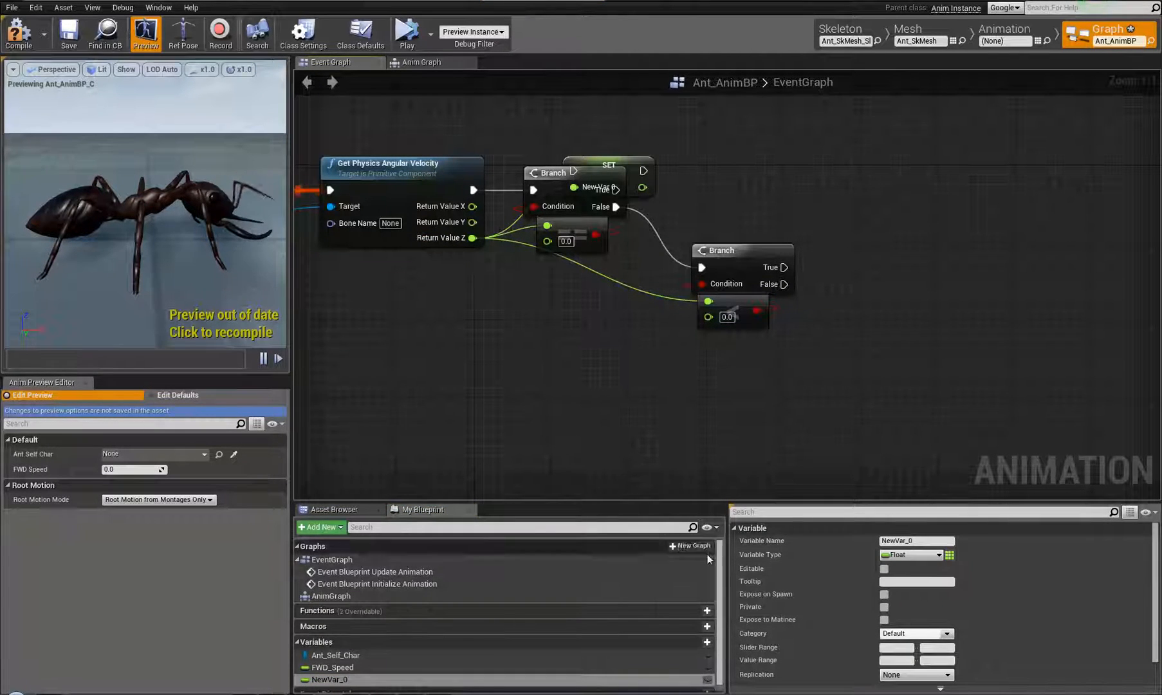
left_click(891, 541)
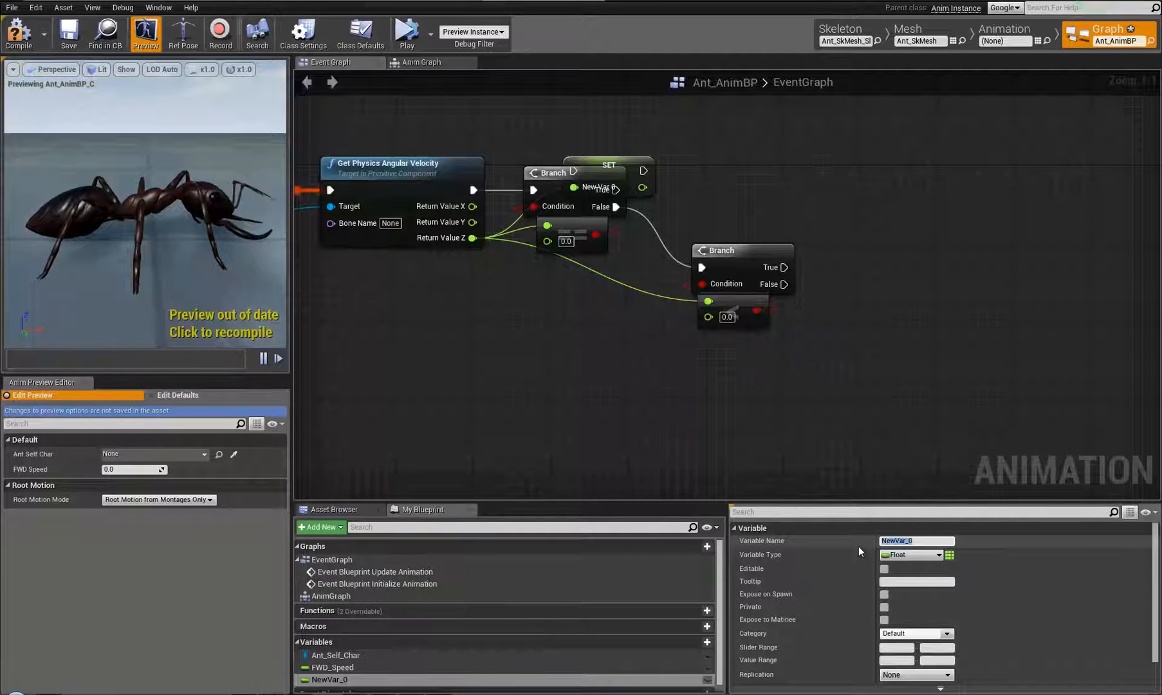
type("RightTu")
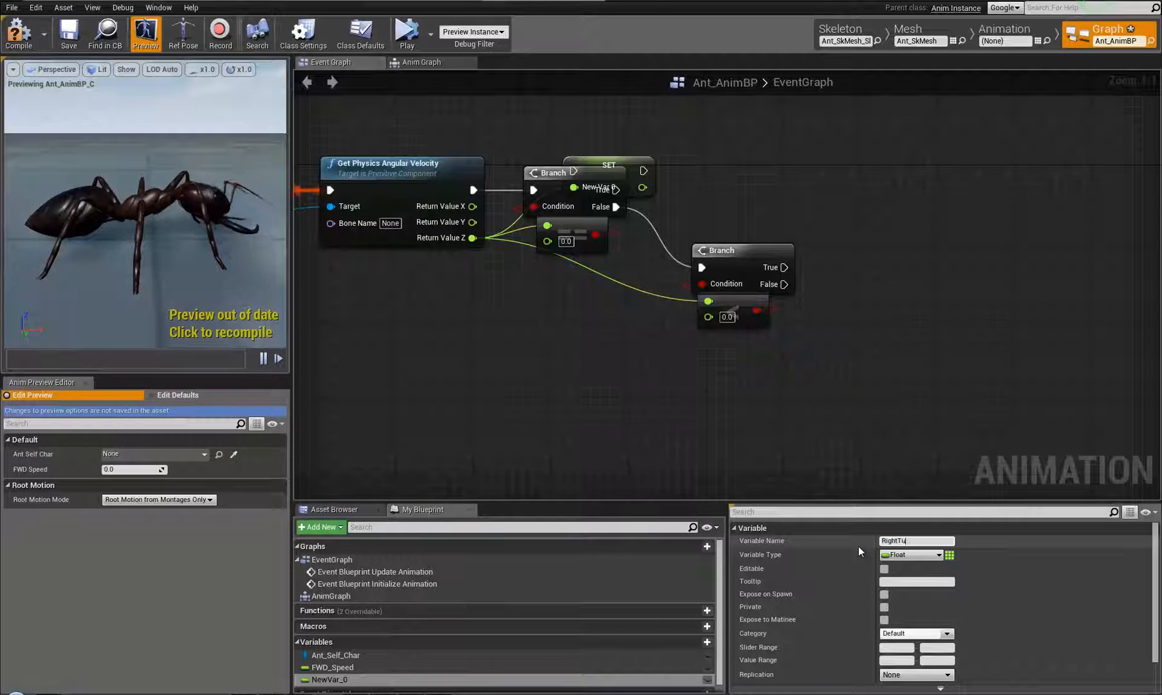
type("rn_Blend")
key("Return")
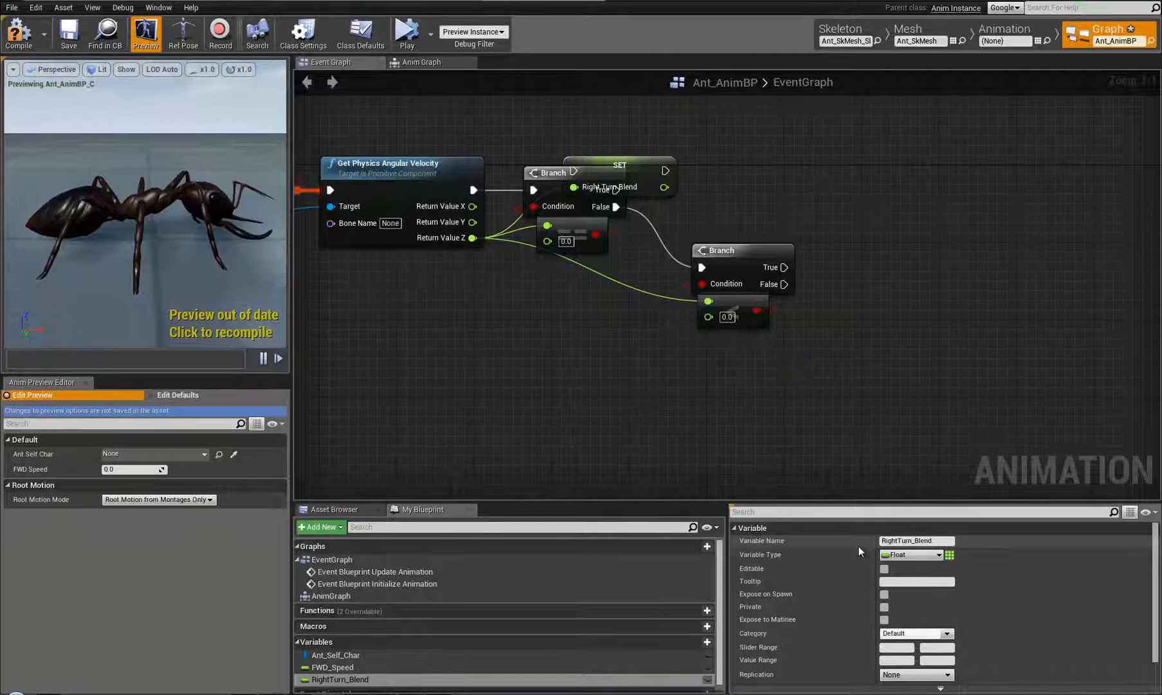
Duplicate the RightTurn_Blend variable and name the copy LeftTurn_Blend.
left_click(369, 681)
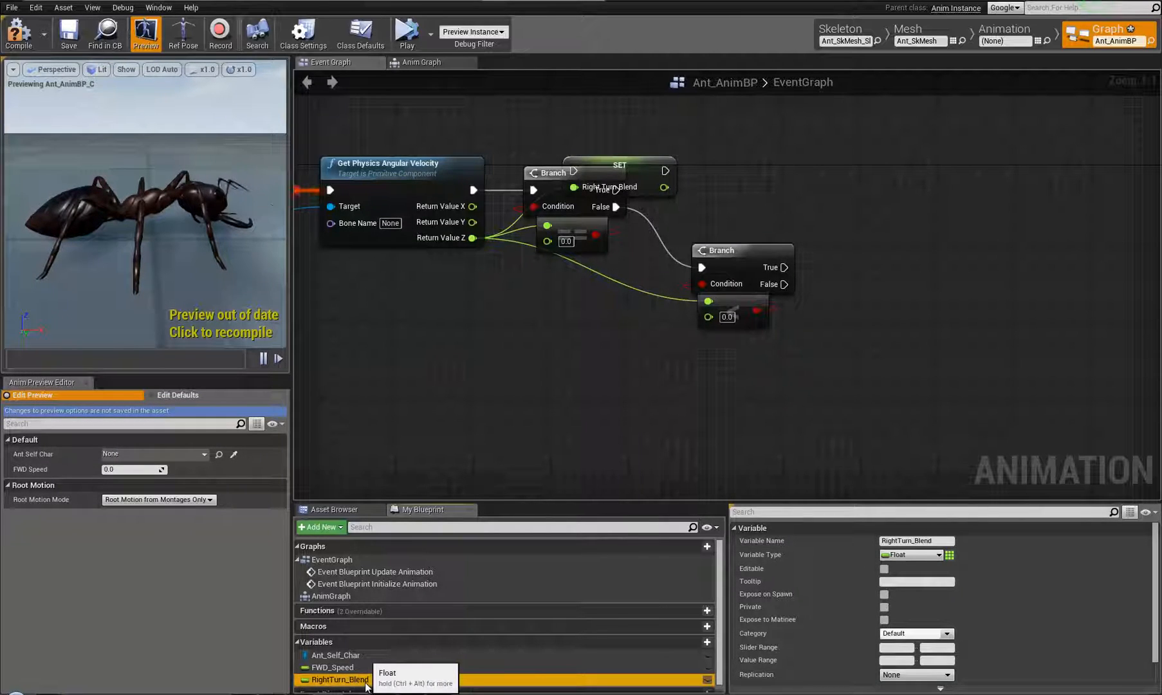
key("ctrl+w")
type("L")
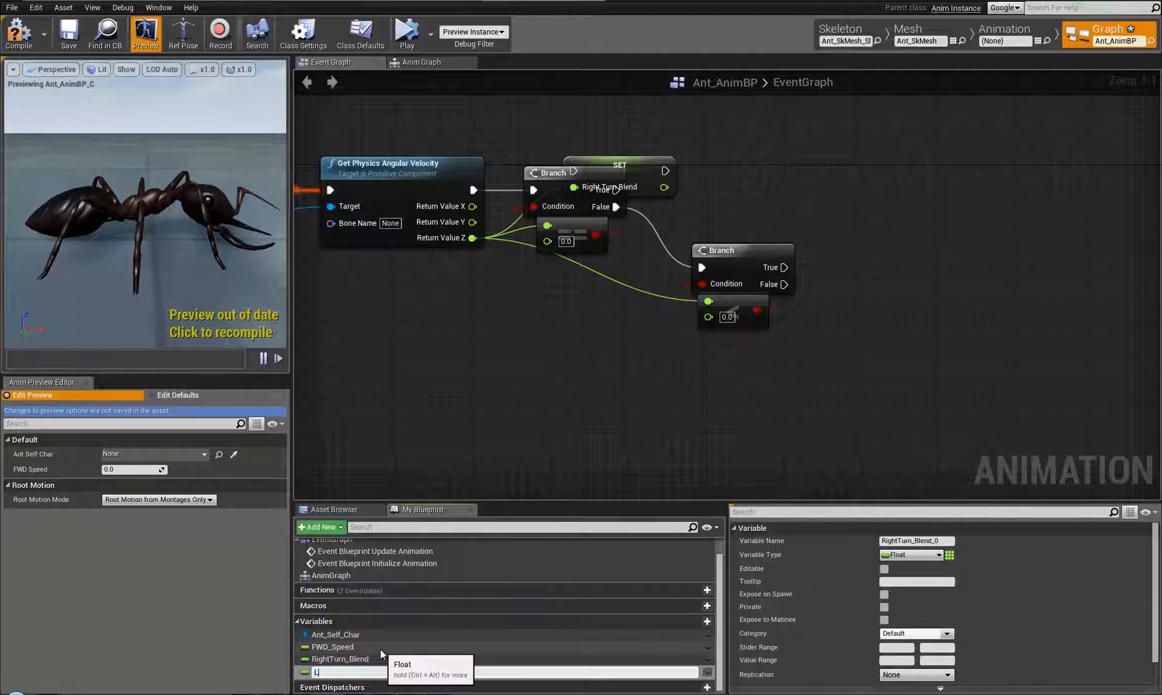
type("eftTurn_Blend")
key("Return")
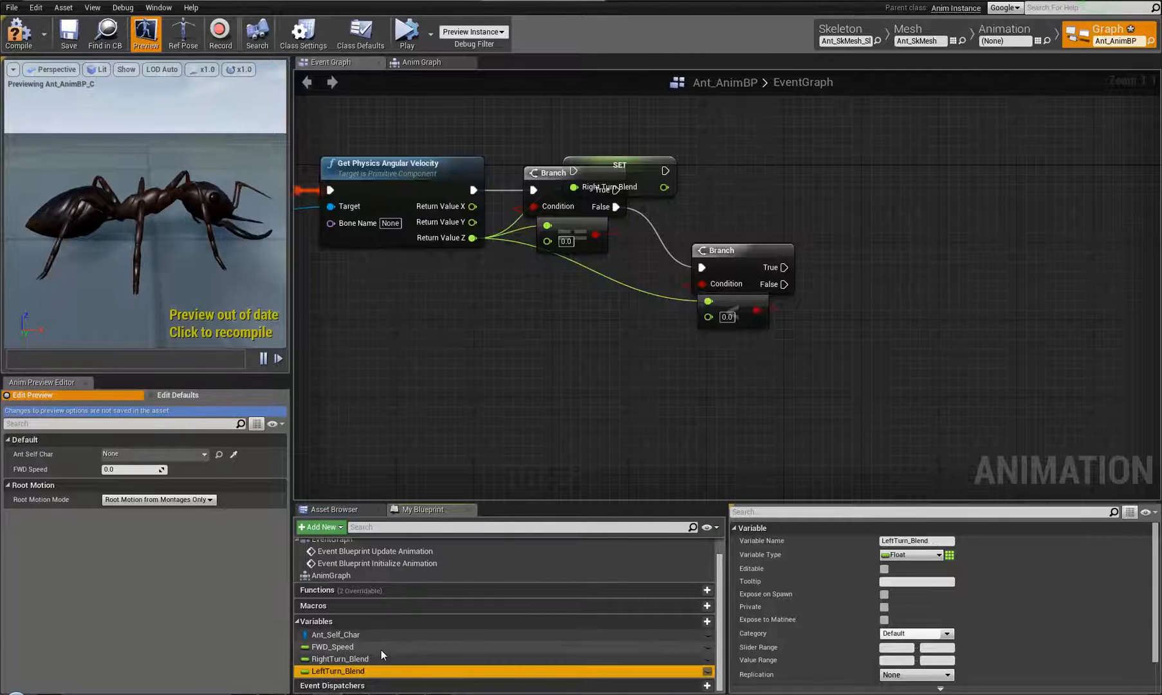
Move the Right Turn Blend Set node clear of the Branches, unlink it from Return Value Z, and add a LeftTurn_Blend Set node below it.
right_click_drag(644, 289, 702, 335)
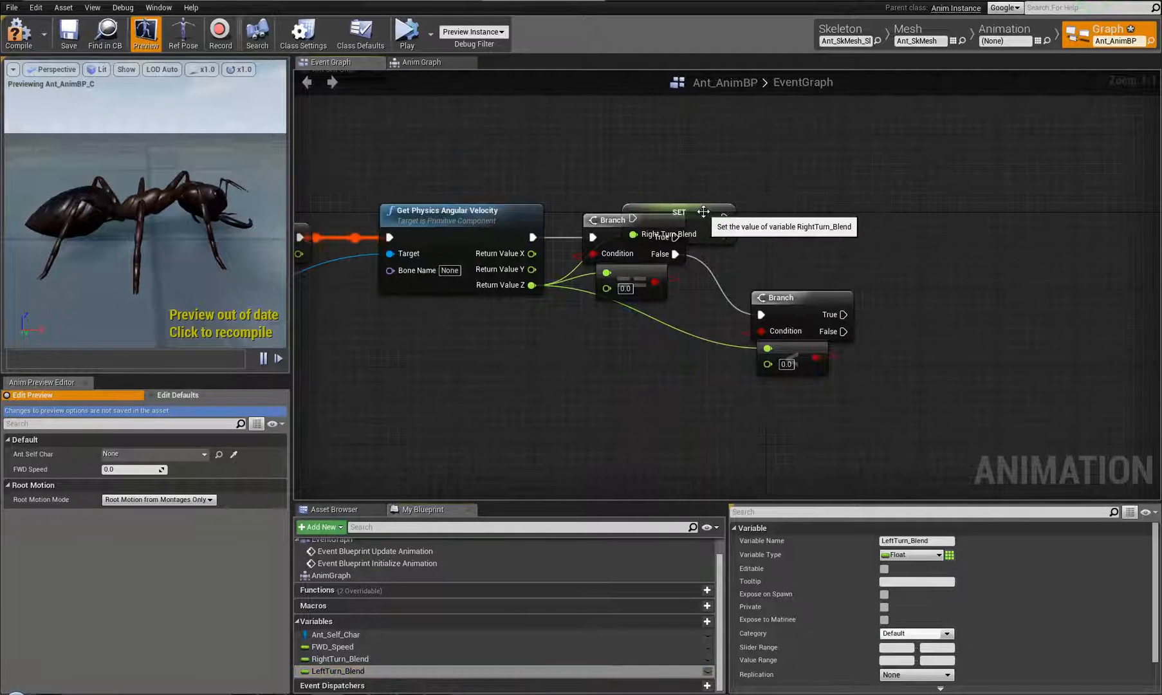
left_click_drag(636, 242, 1000, 177)
left_click(886, 208, "alt")
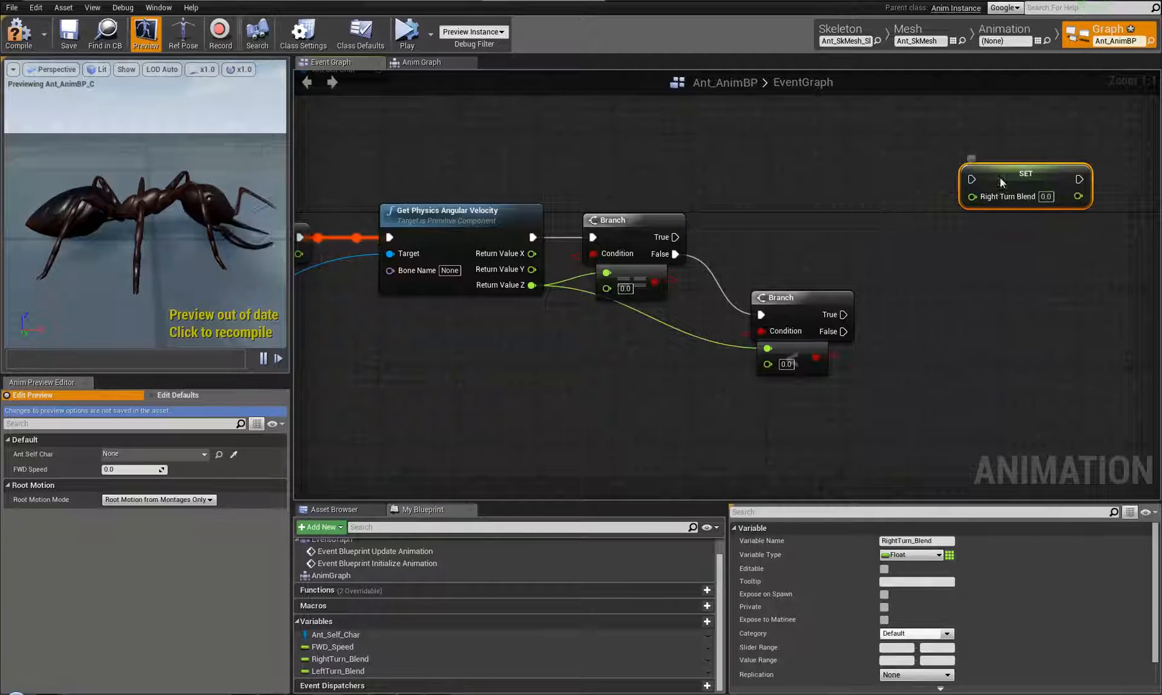
left_click(338, 671)
left_click_drag(338, 670, 960, 222)
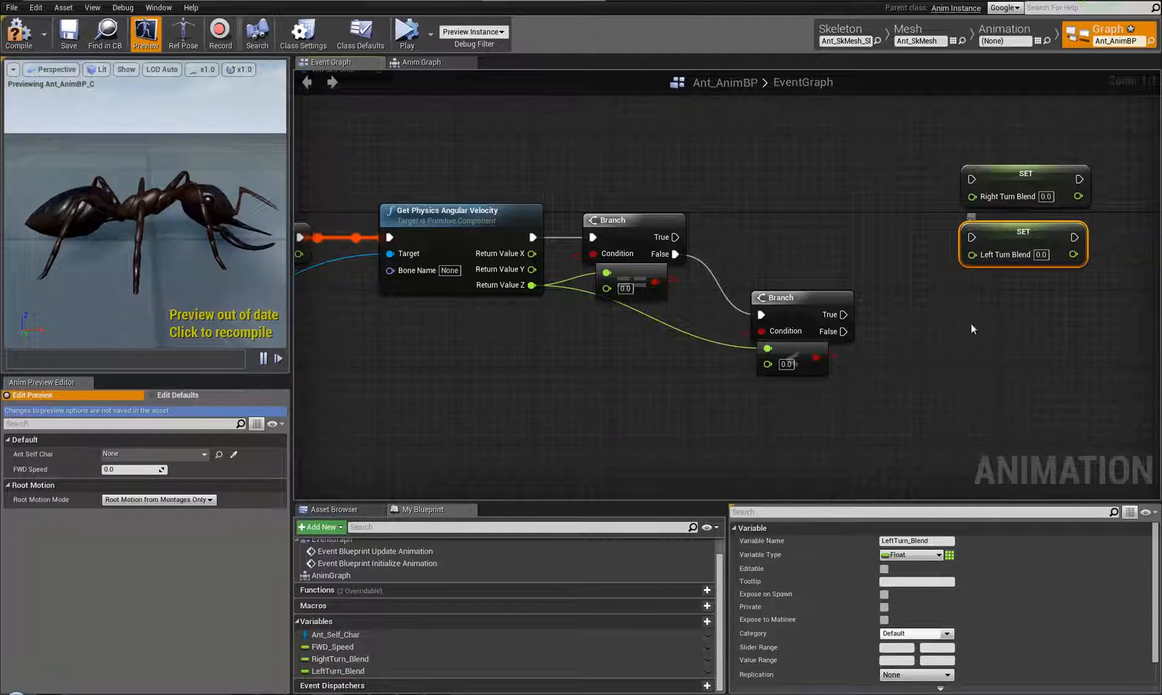
right_click_drag(832, 397, 745, 413)
left_click(714, 322)
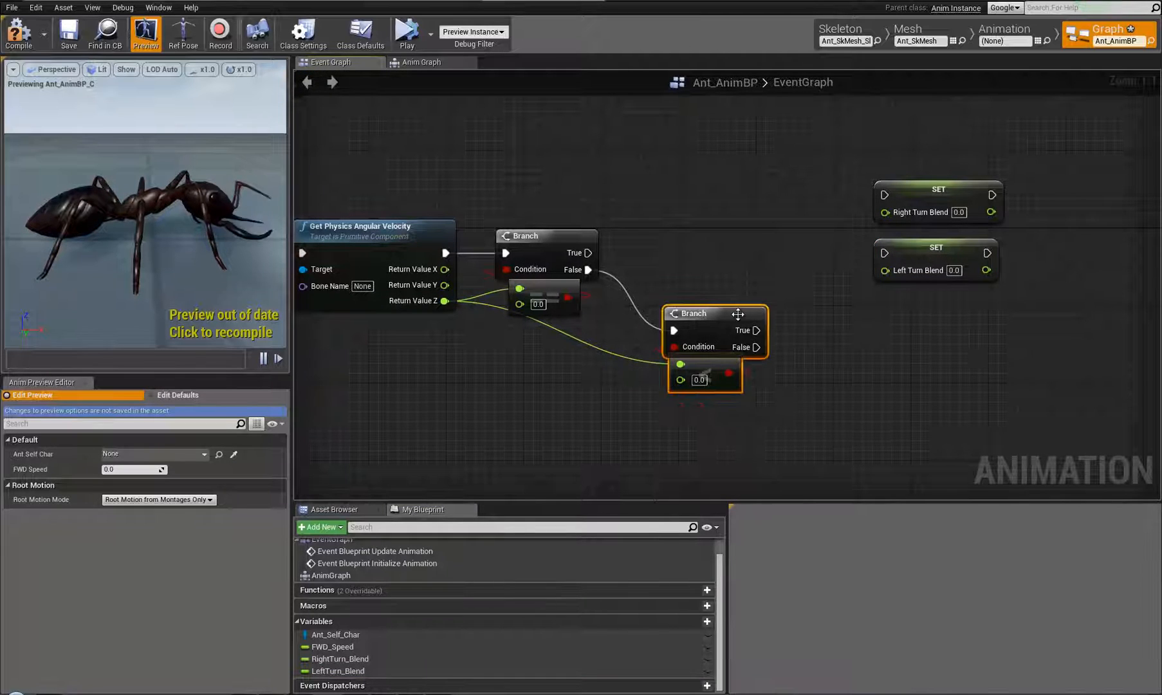
left_click_drag(737, 314, 753, 313)
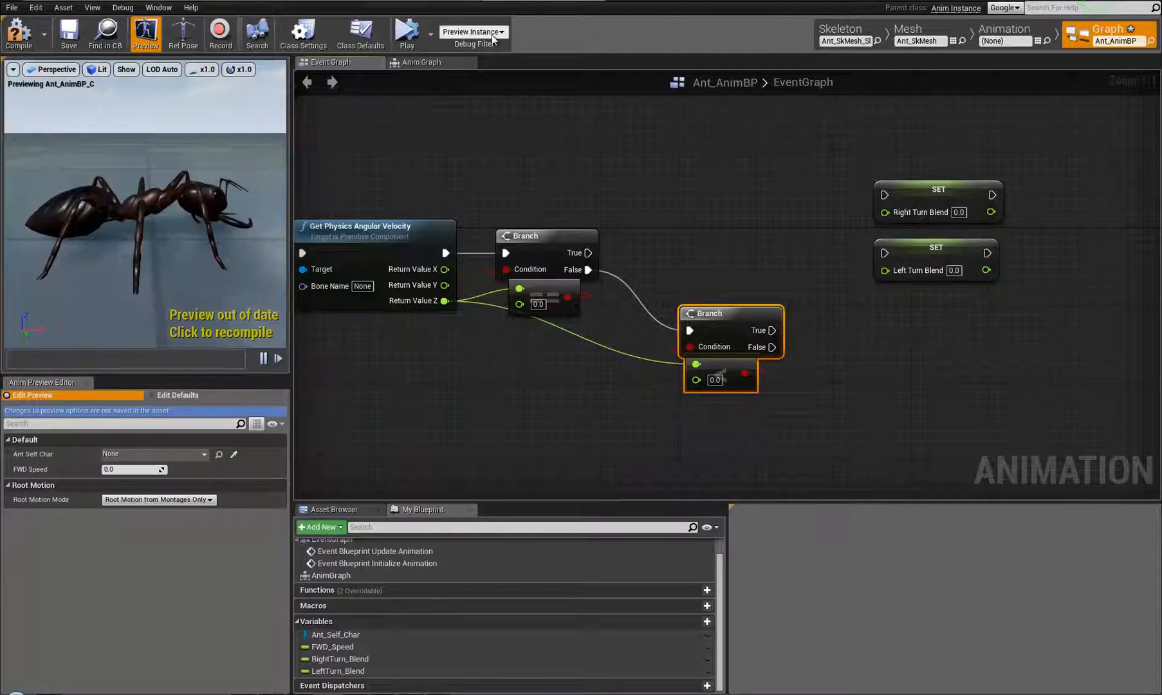
In the AnimGraph, expose Play Rate as a pin on the Play Ant_Turn_Right_RM node, keep the node below FWD Speed, and compile.
left_click(422, 62)
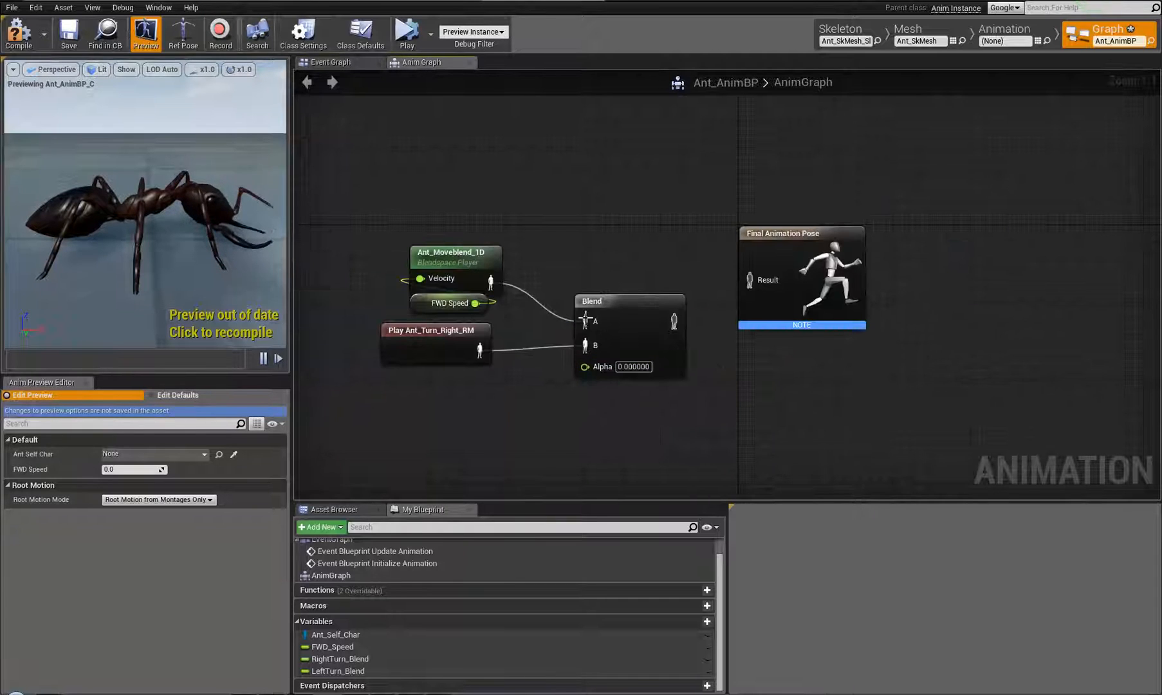
left_click(430, 336)
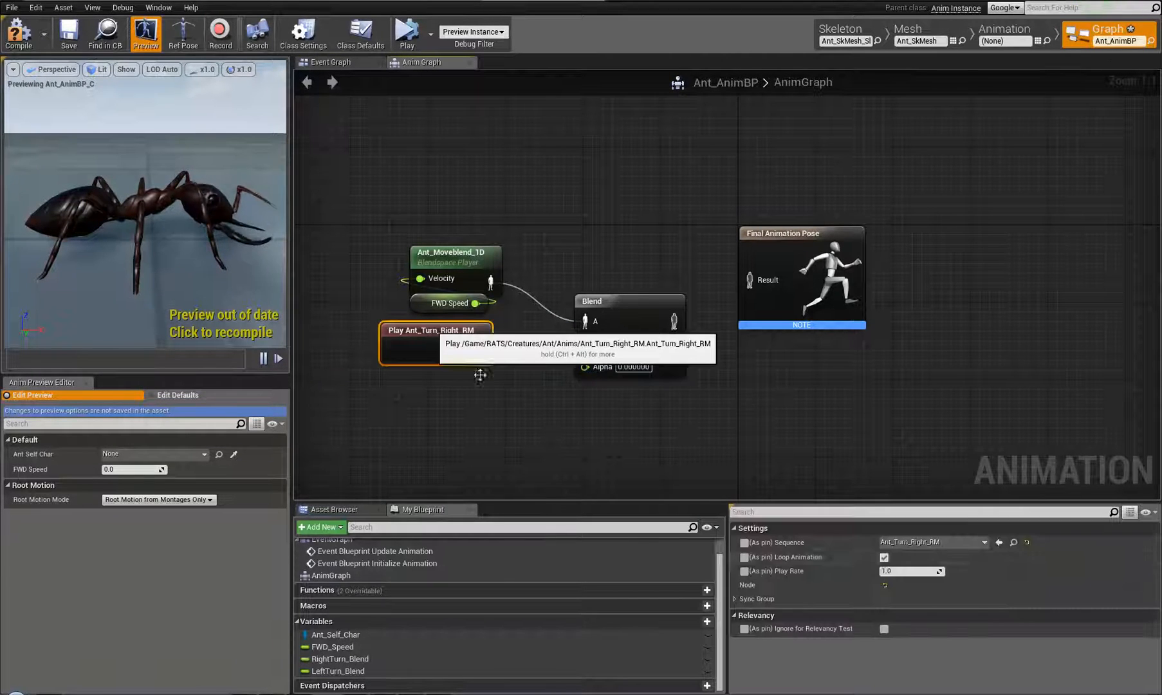
left_click(745, 572)
left_click_drag(433, 335, 482, 365)
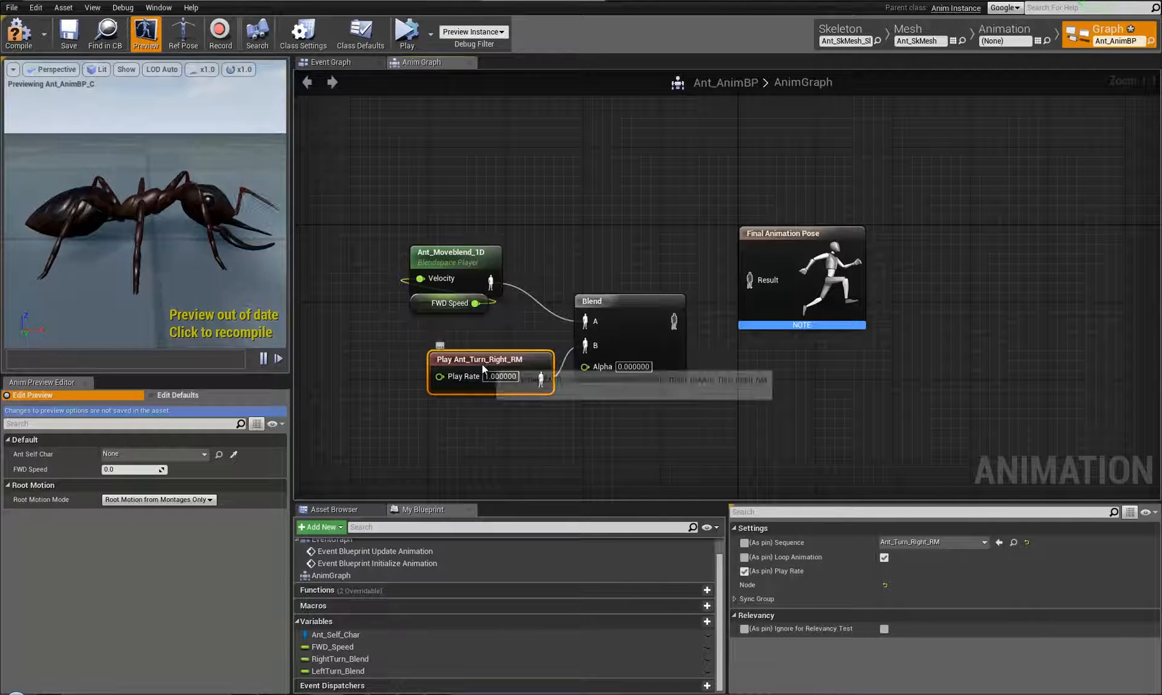
right_click_drag(517, 423, 635, 418)
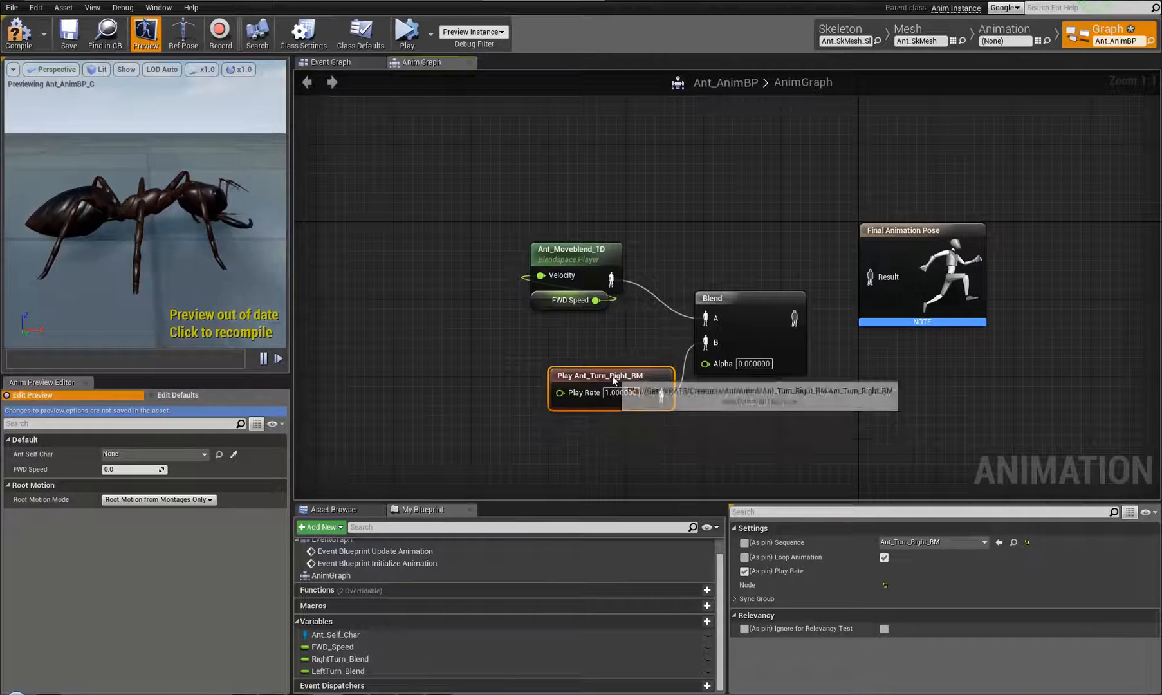
left_click_drag(612, 375, 558, 335)
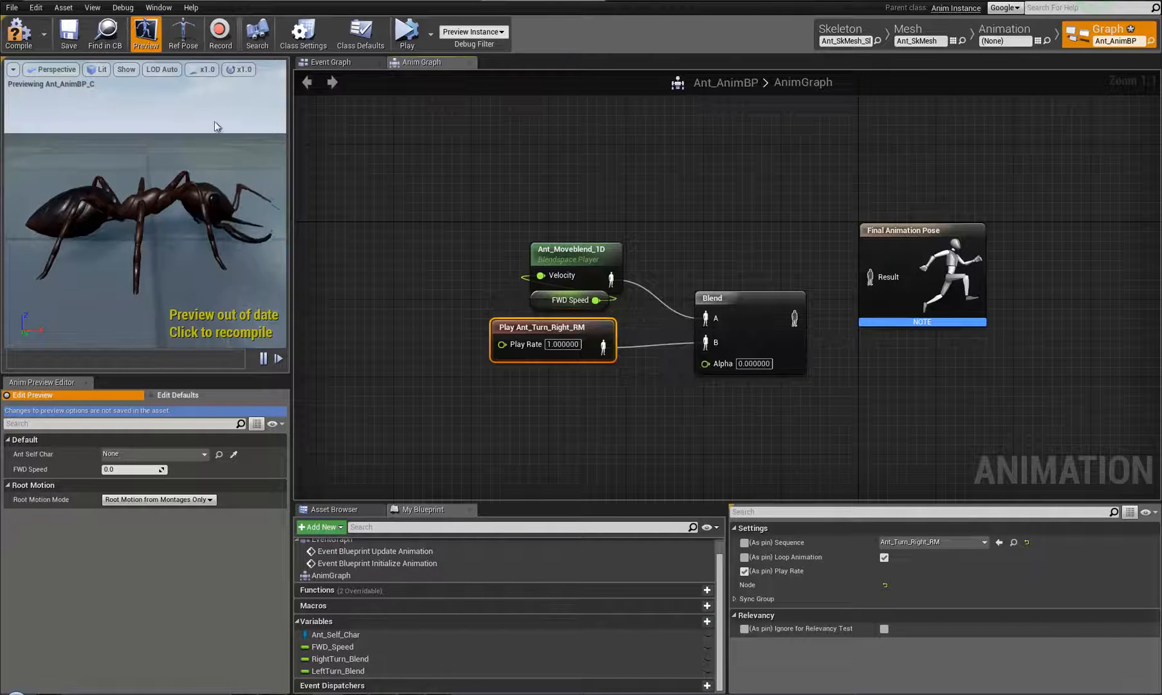
left_click(20, 35)
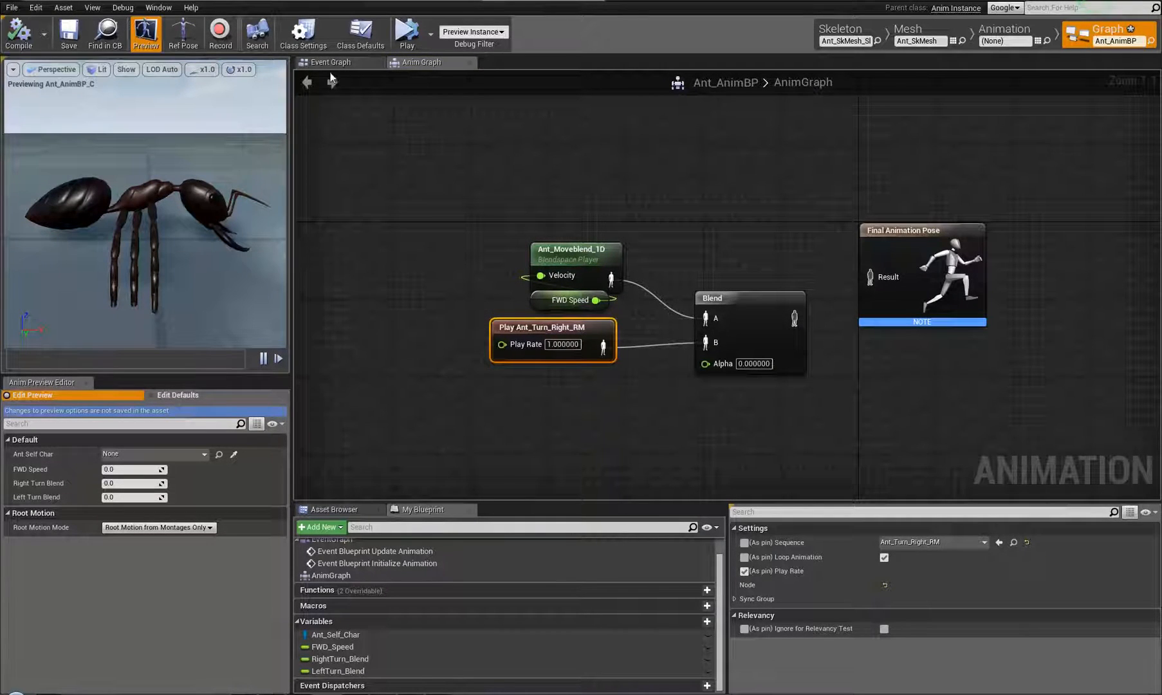
Return to the Event Graph and rename the LeftTurn_Blend variable to PlayRate.
left_click(328, 62)
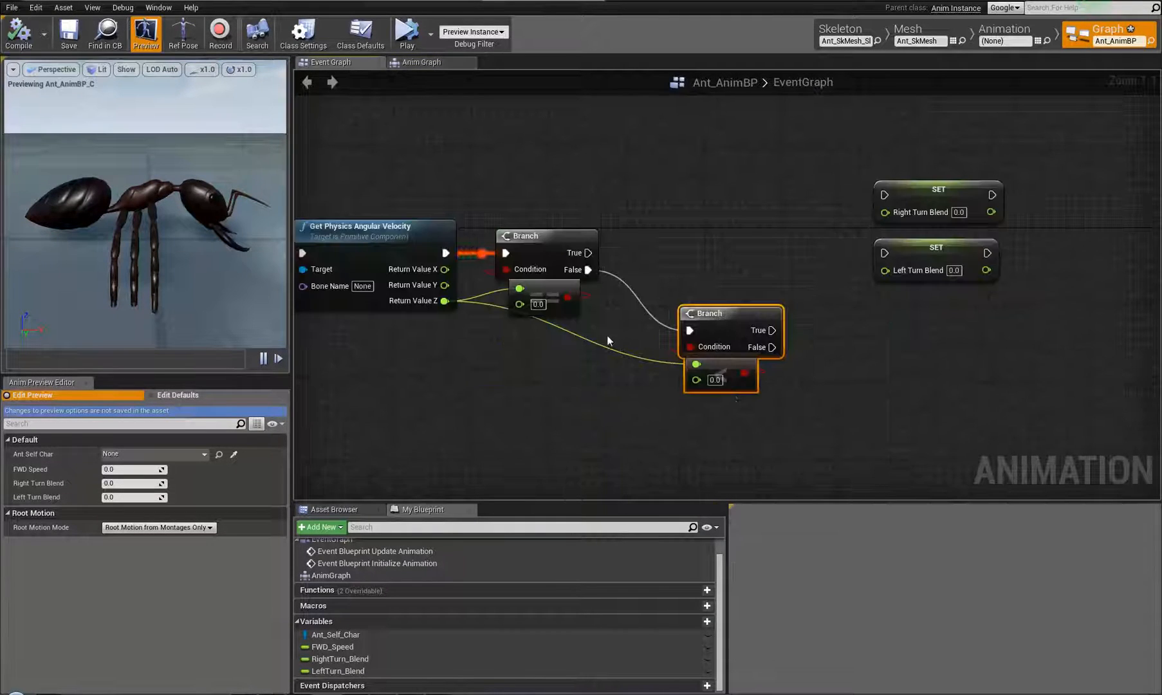
left_click(948, 257)
left_click(346, 672)
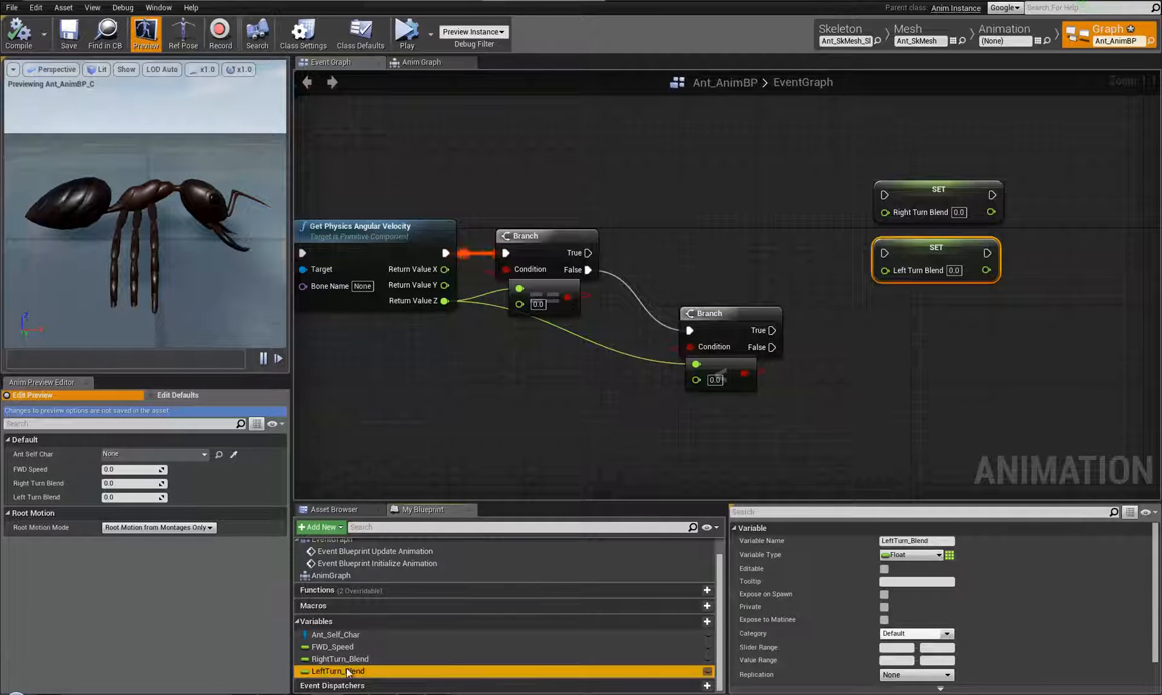
left_click(914, 540)
type("Pla")
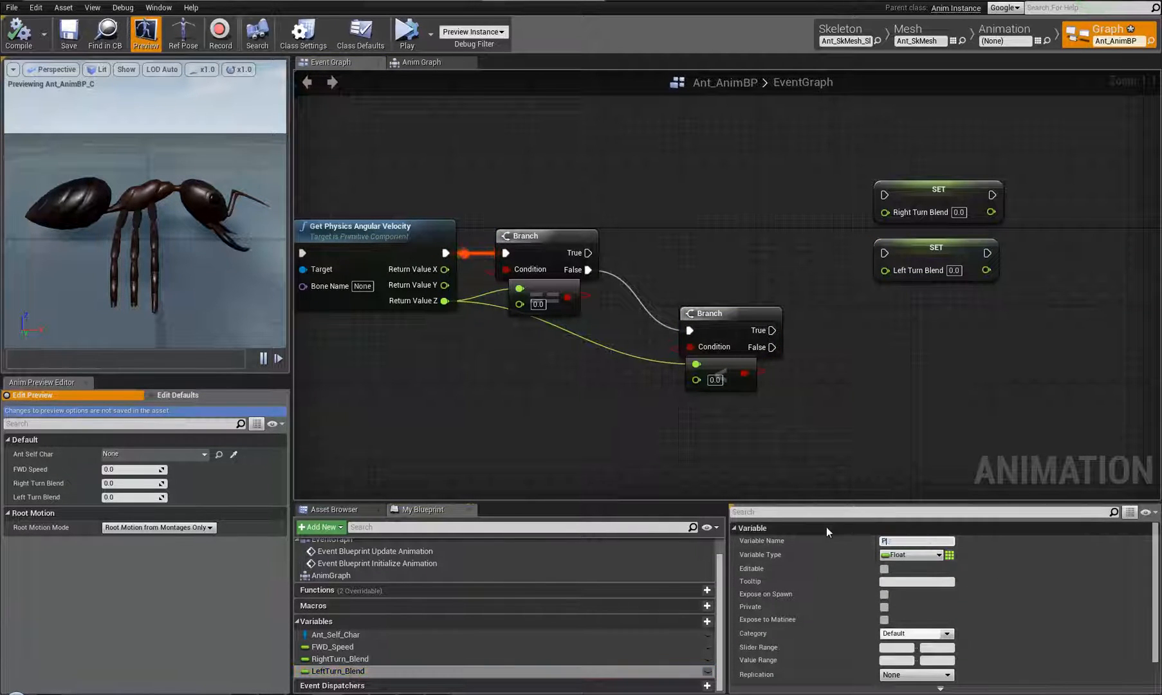
type("yRate")
key("Return")
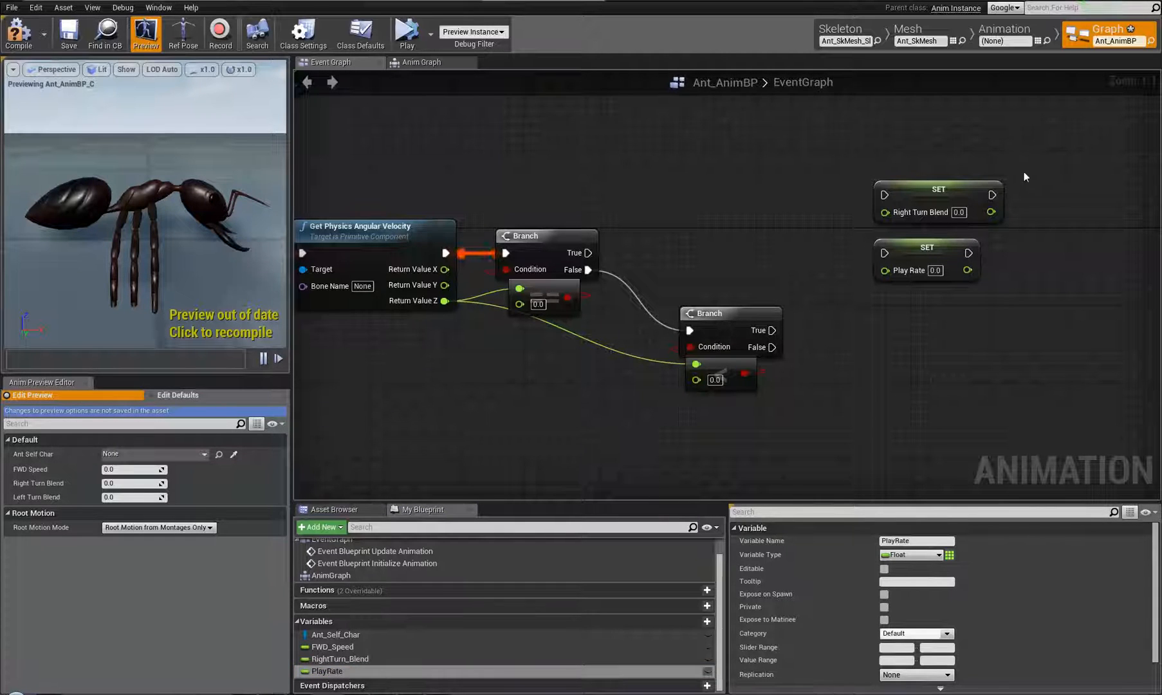
Rename the RightTurn_Blend variable to TurnBlend and move both Set nodes farther from the Branches.
left_click(952, 191)
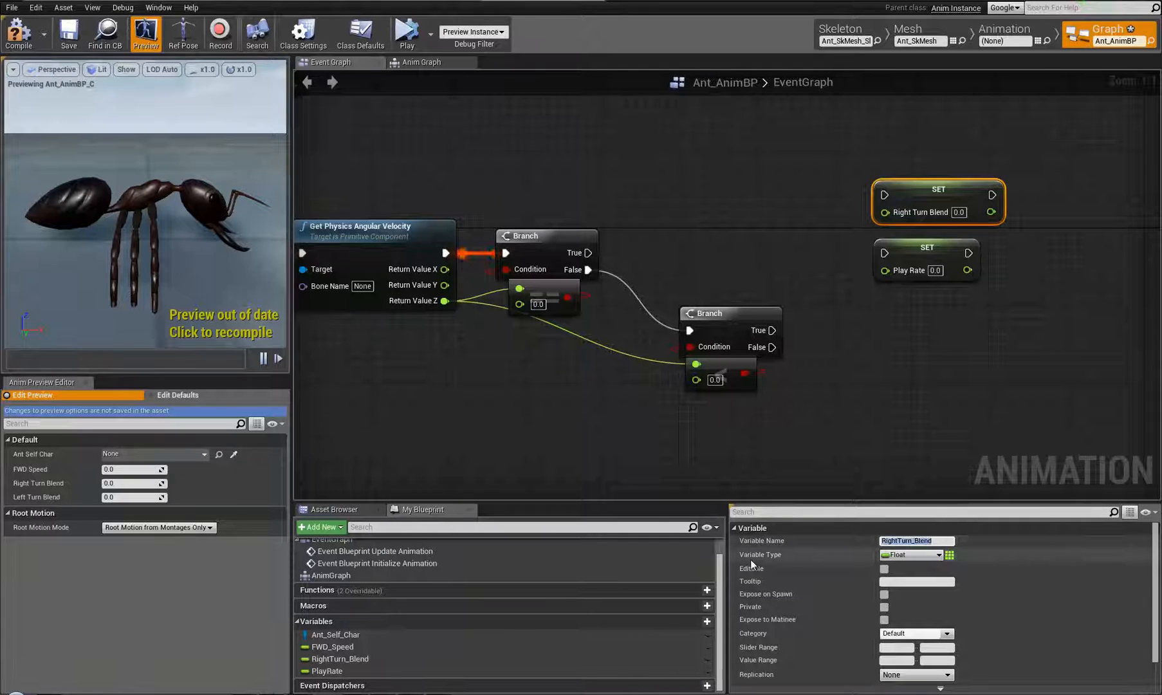
key("ctrl+a")
type("TurnBlend")
key("Return")
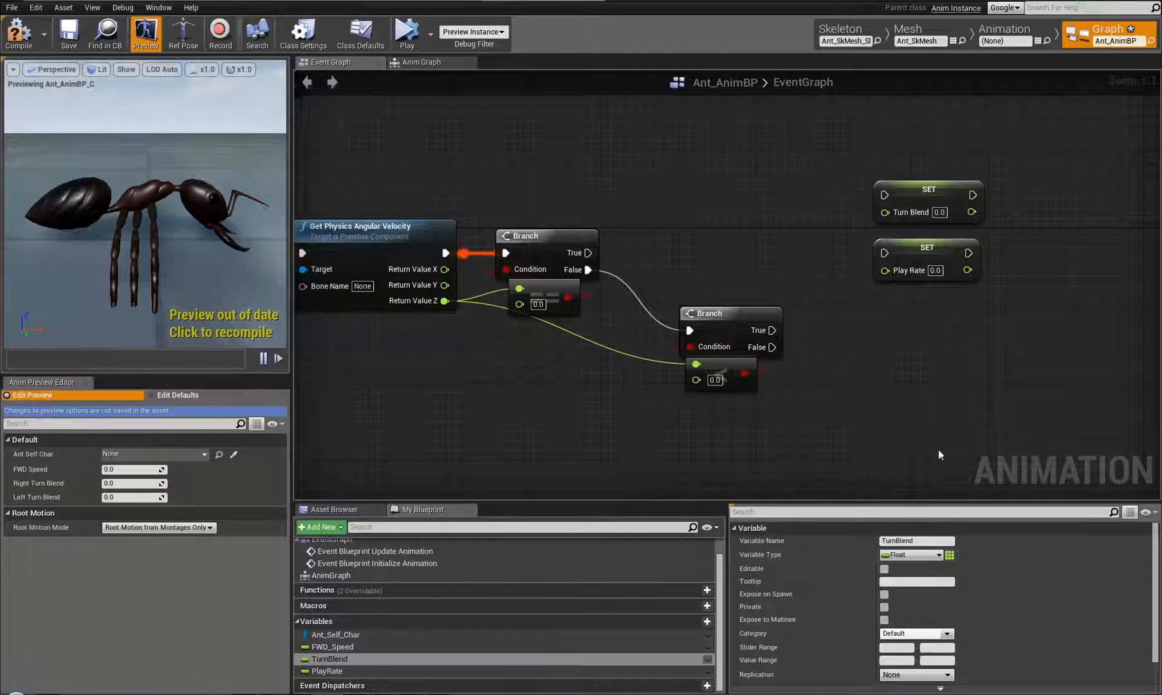
right_click_drag(893, 394, 805, 388)
left_click_drag(864, 184, 929, 177)
right_click_drag(587, 230, 635, 242)
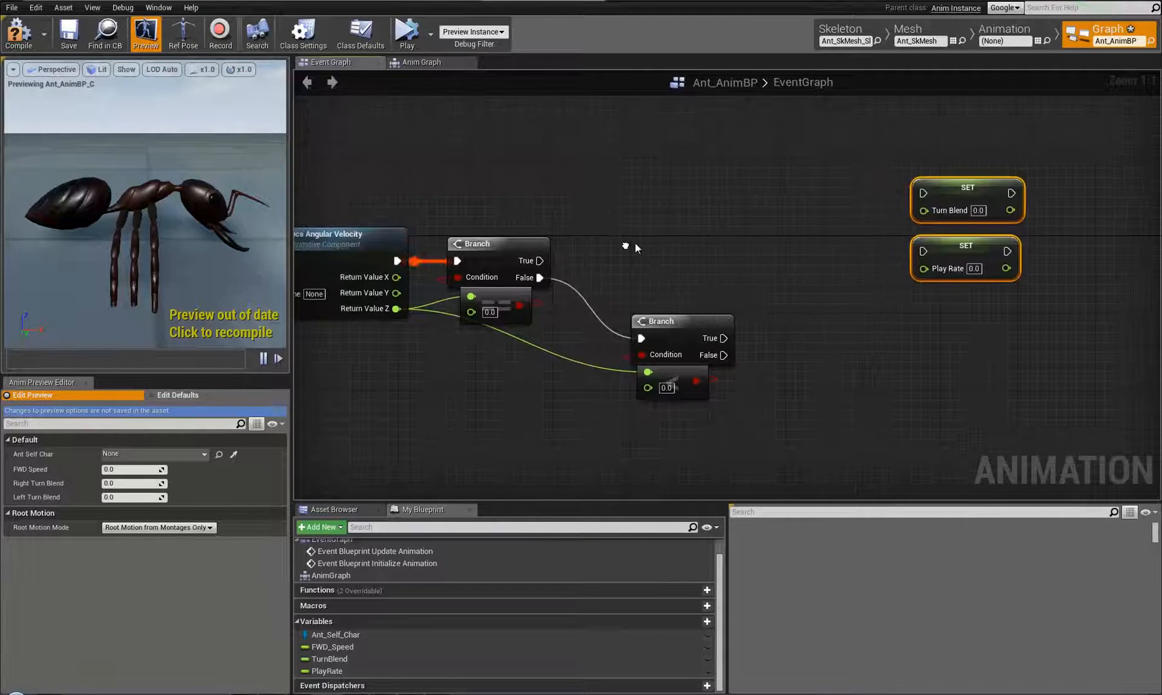
Add an FInterp to Constant node before the Turn Blend Set node, with a Turn Blend getter feeding its Current input.
left_click(973, 193)
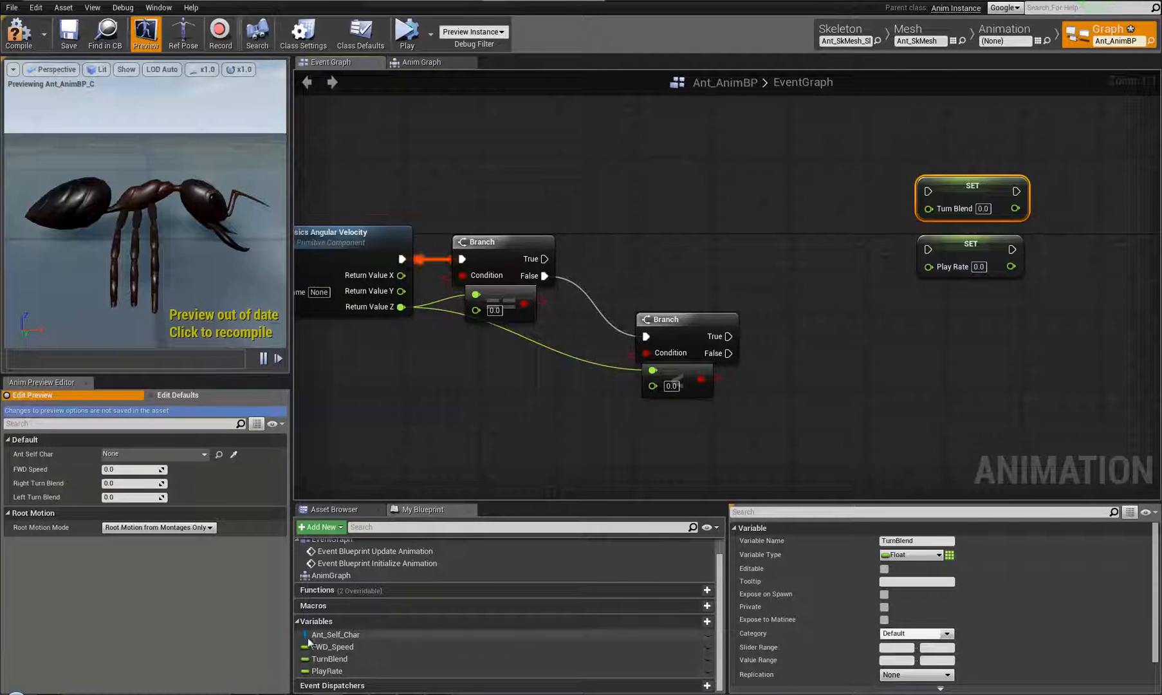
left_click_drag(326, 659, 663, 200, "ctrl")
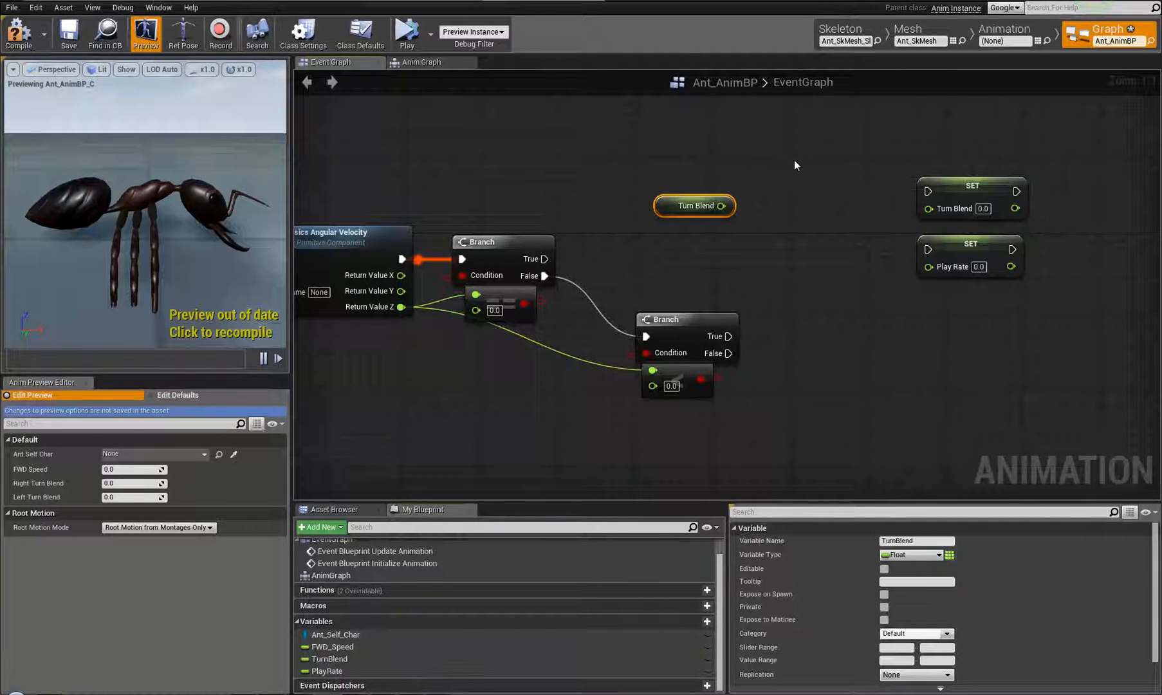
right_click(792, 166)
type("l")
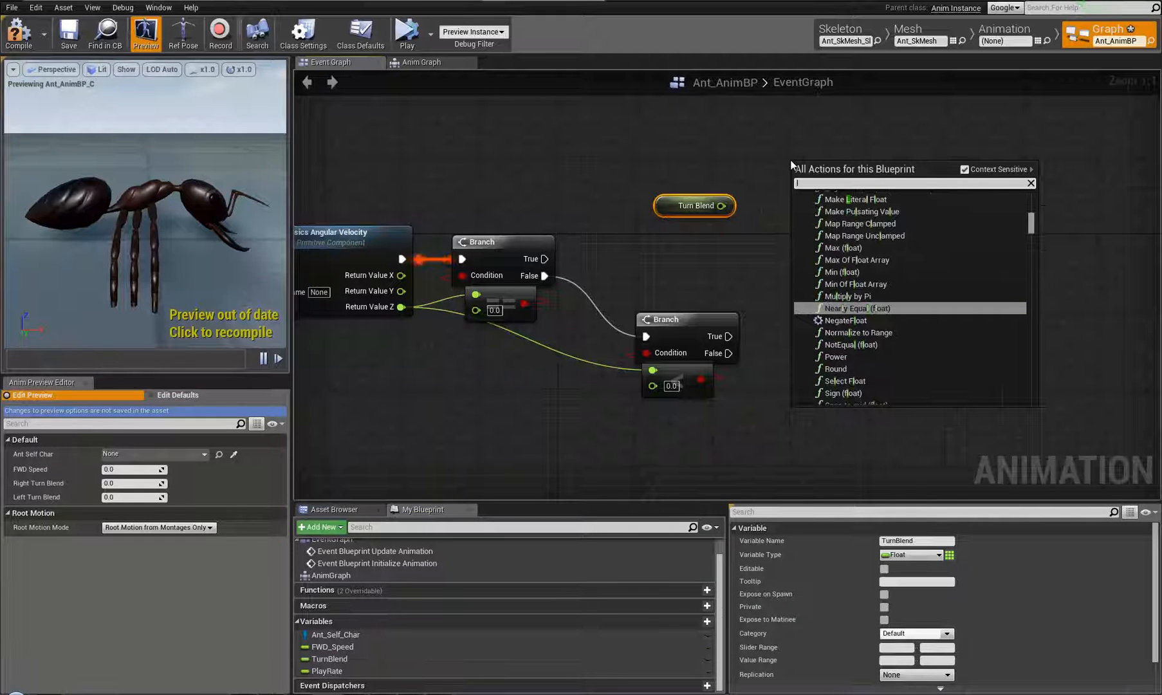
type("in")
key("BackSpace")
key("BackSpace")
key("BackSpace")
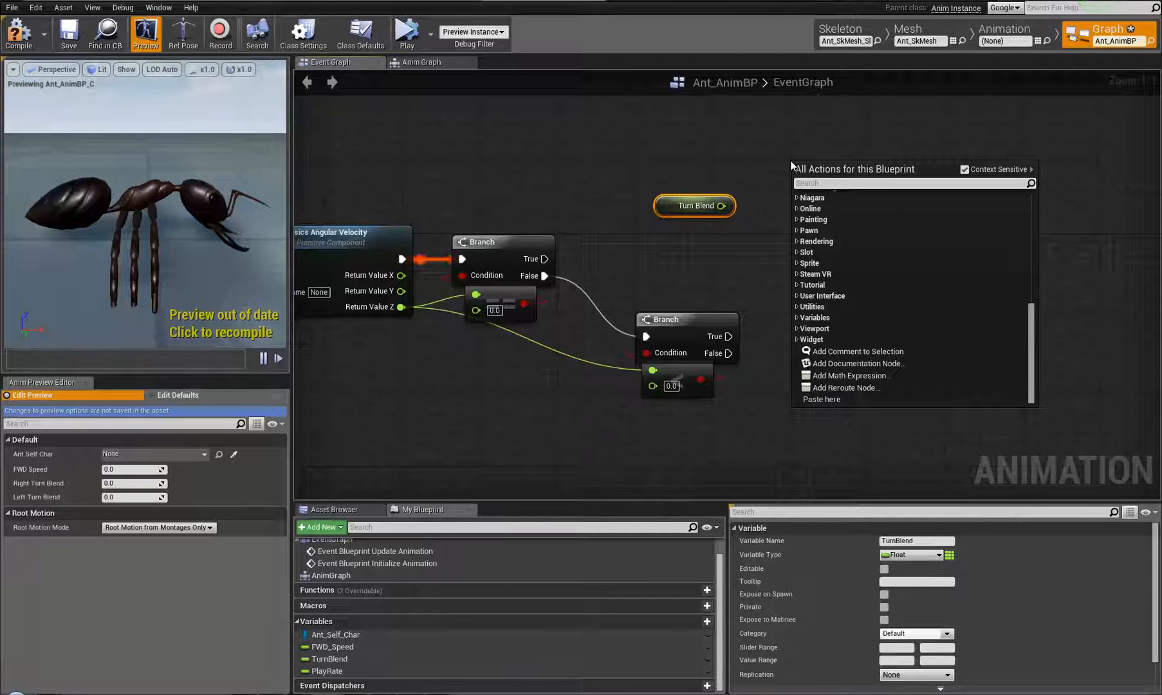
type("lin")
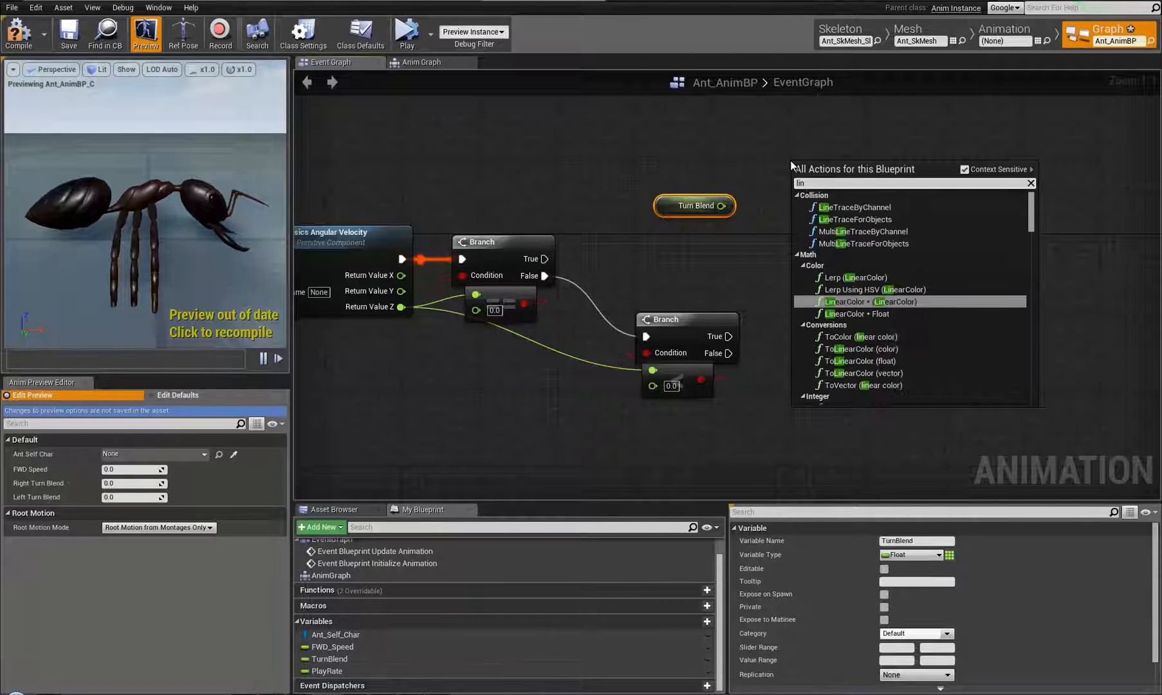
type("ter")
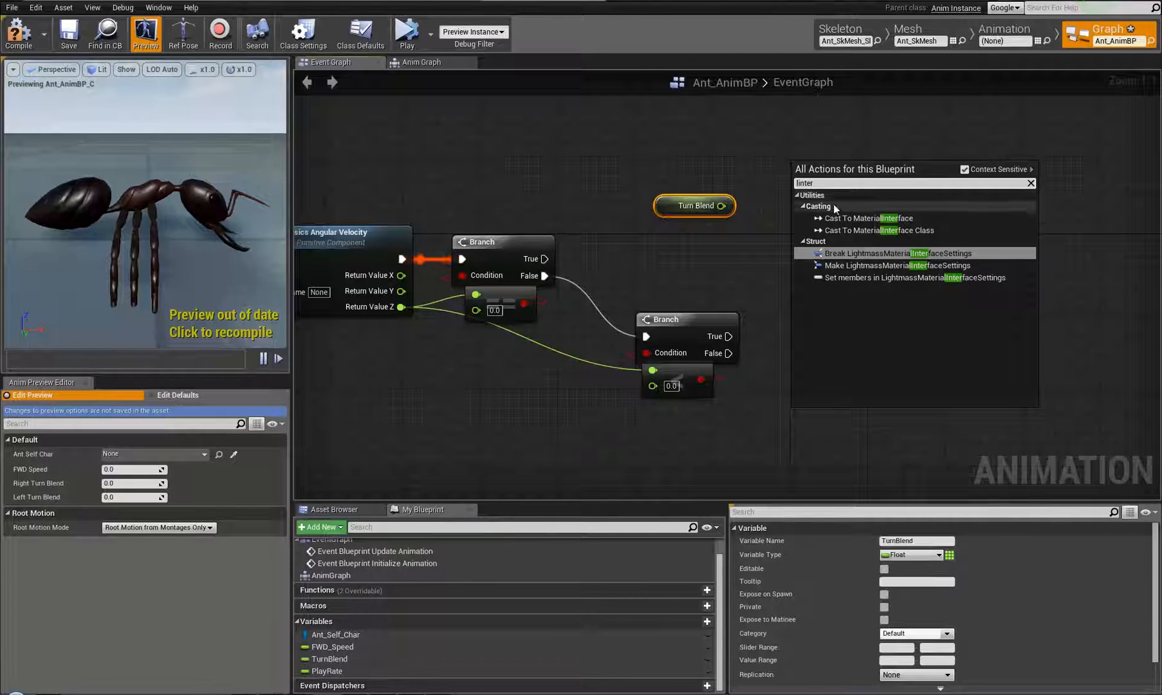
type("interp")
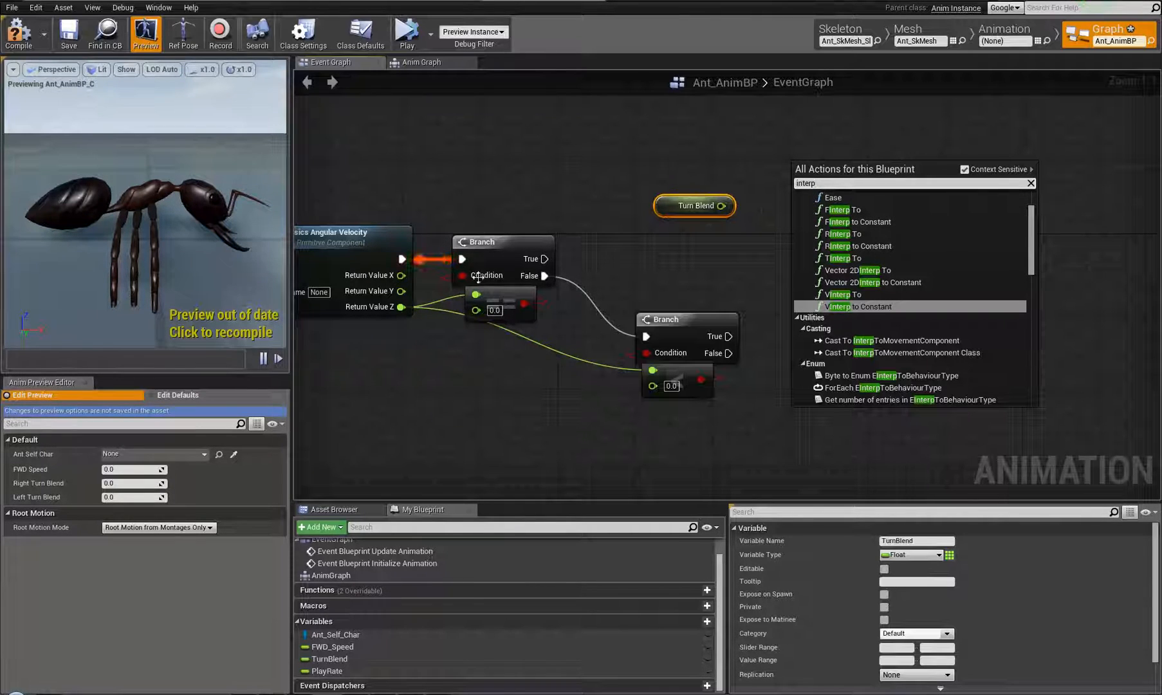
left_click(865, 220)
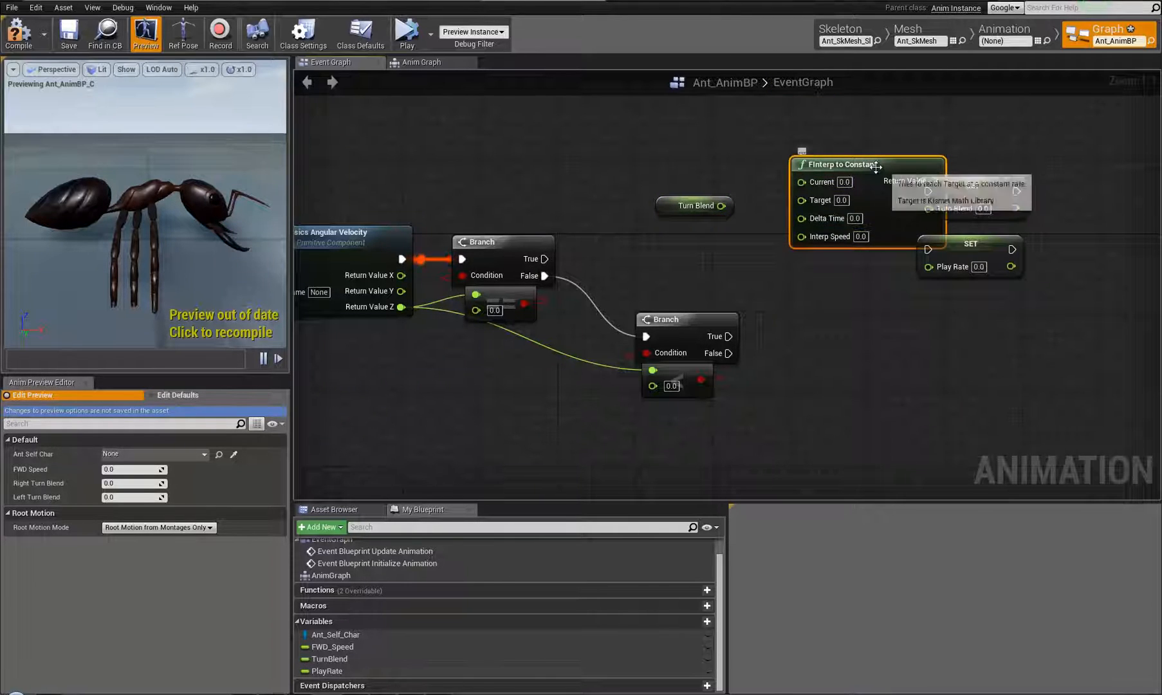
mouse_move(848, 194)
left_mouse_down()
mouse_move(829, 318)
mouse_move(829, 204)
left_mouse_up()
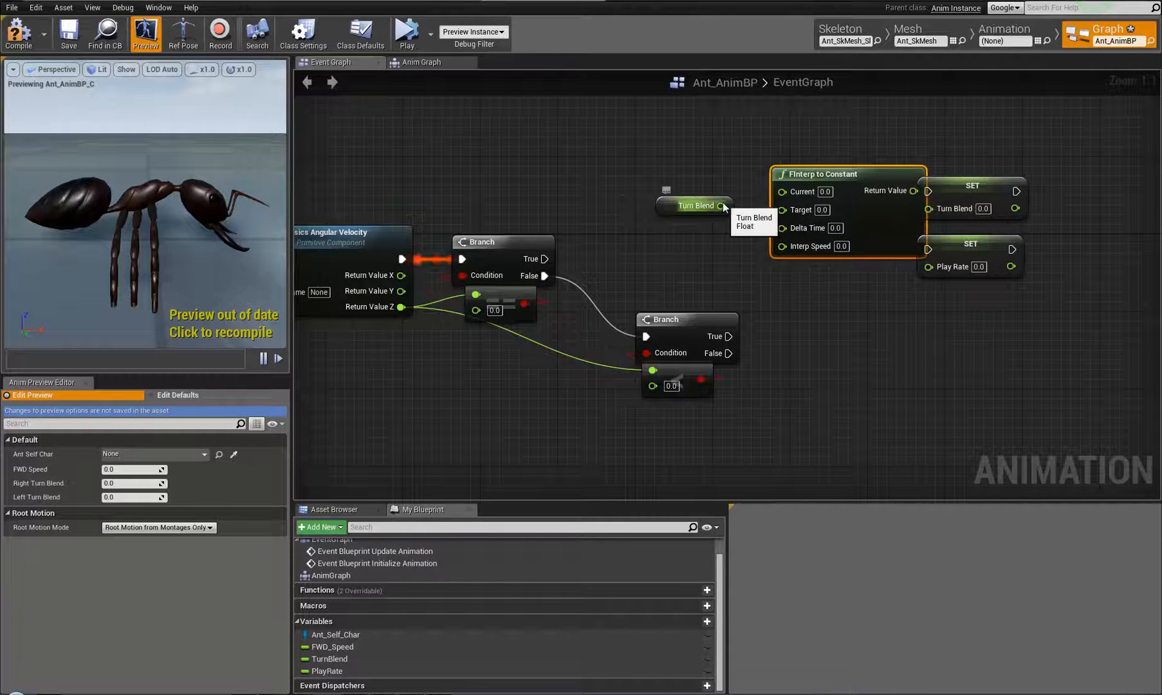
left_click_drag(721, 206, 795, 181)
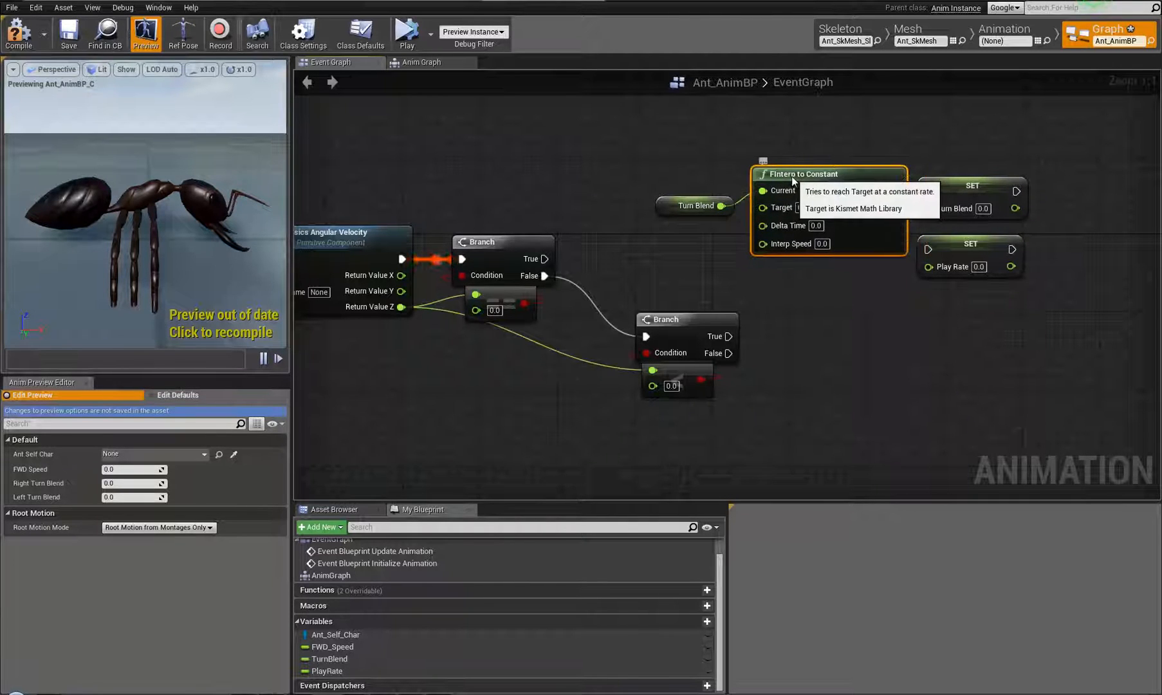
Feed FInterp to Constant's Delta Time from a new Get World Delta Seconds node and set Interp Speed to 1, tidying the nodes around it.
right_click(767, 286)
type("delta")
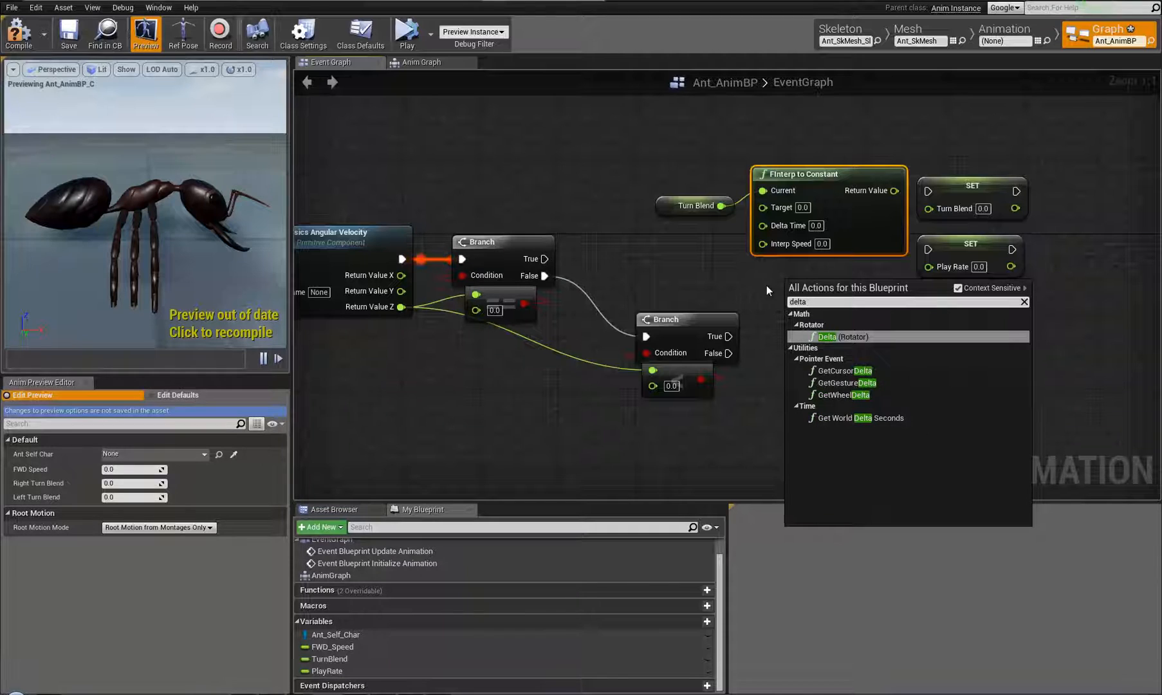
left_click(850, 418)
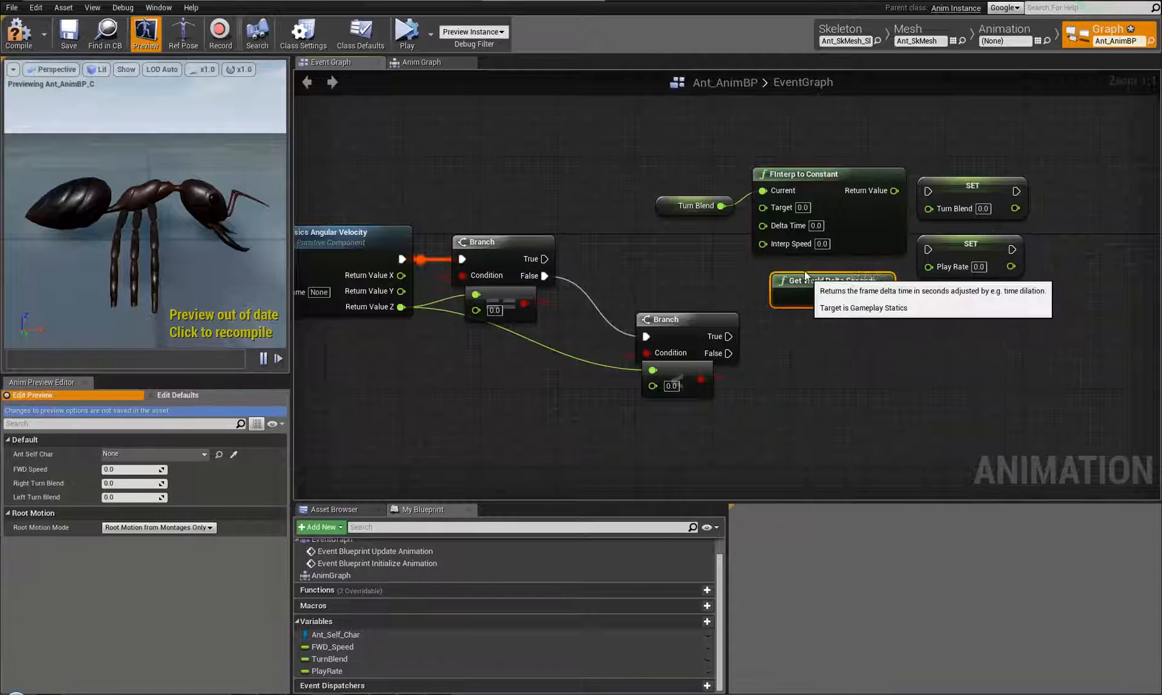
left_click_drag(831, 309, 763, 229)
left_click(822, 244)
type("1")
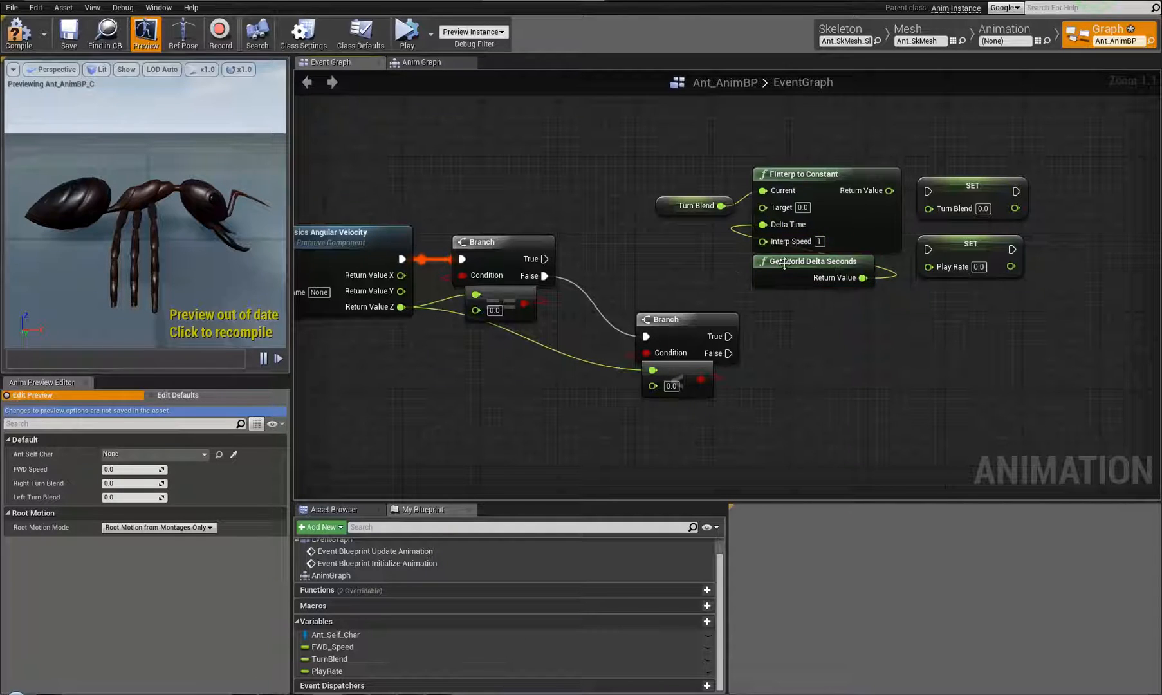
left_click_drag(665, 211, 675, 201)
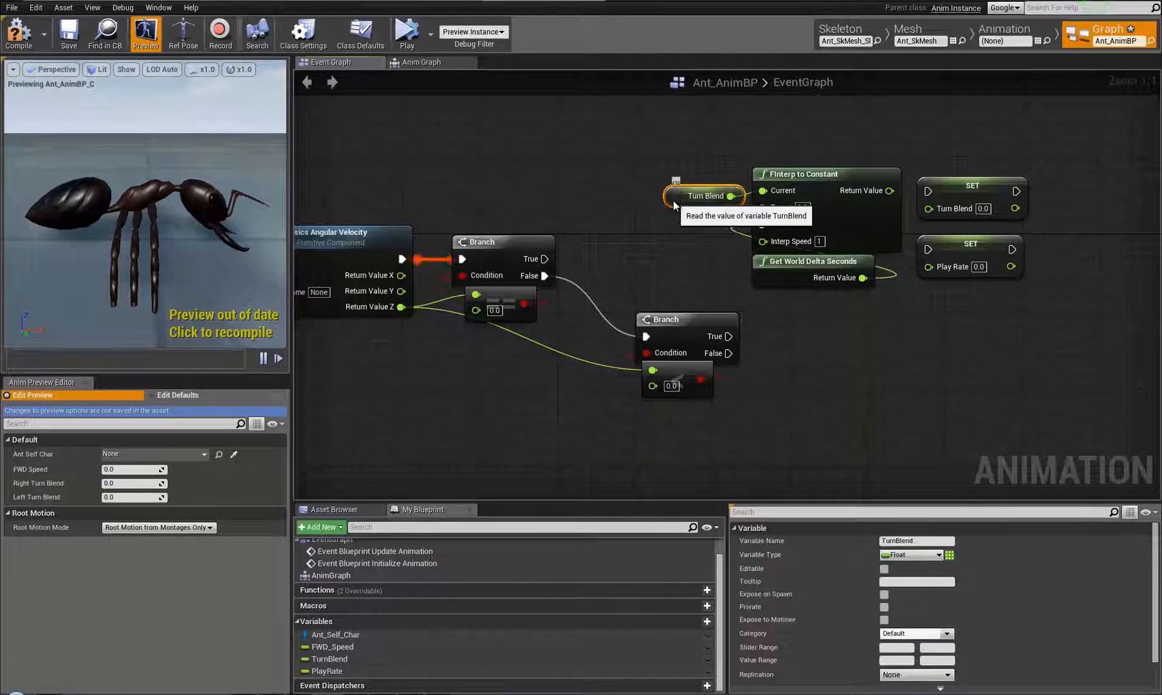
Shift the Turn Blend, FInterp to Constant and Get World Delta Seconds group up and right, with both Set nodes placed below it.
left_click_drag(731, 262, 762, 247)
right_click_drag(876, 282, 737, 291)
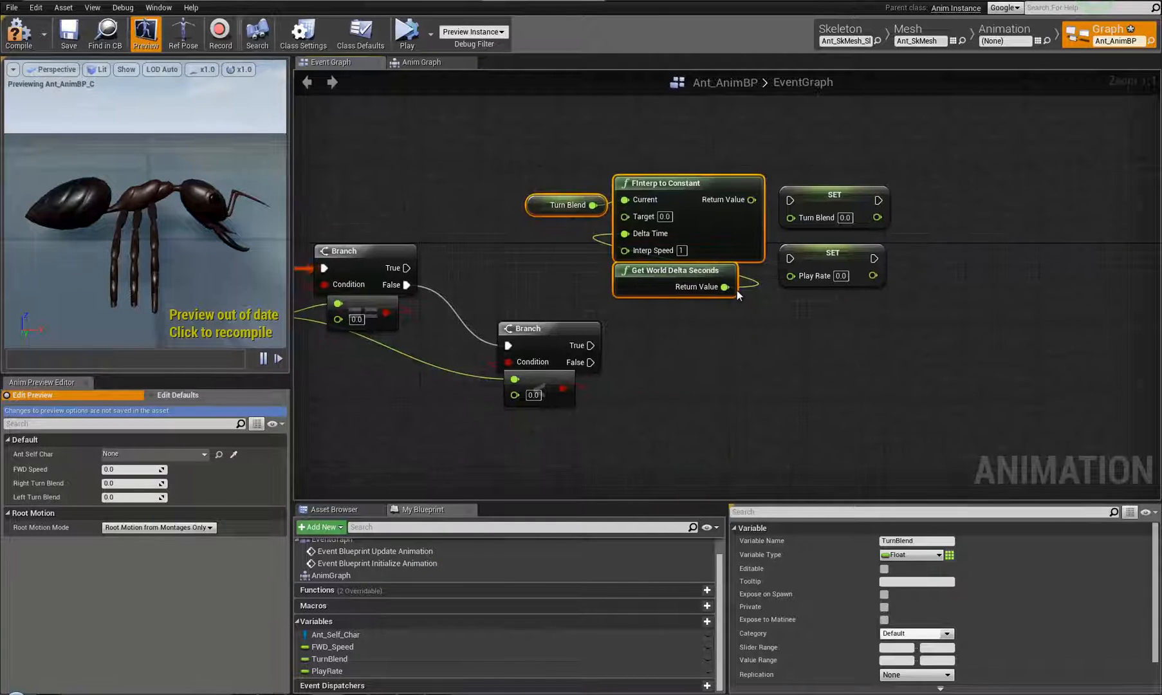
left_click_drag(769, 298, 1108, 272)
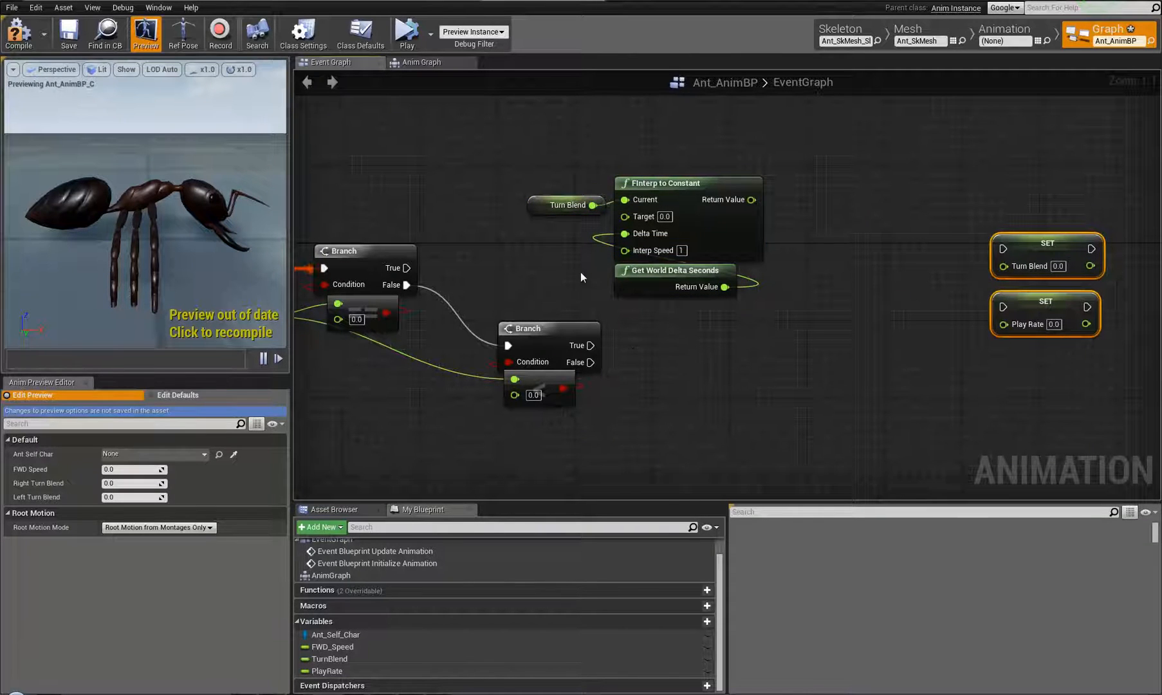
left_click_drag(581, 276, 815, 154)
left_click_drag(1026, 191, 1060, 343)
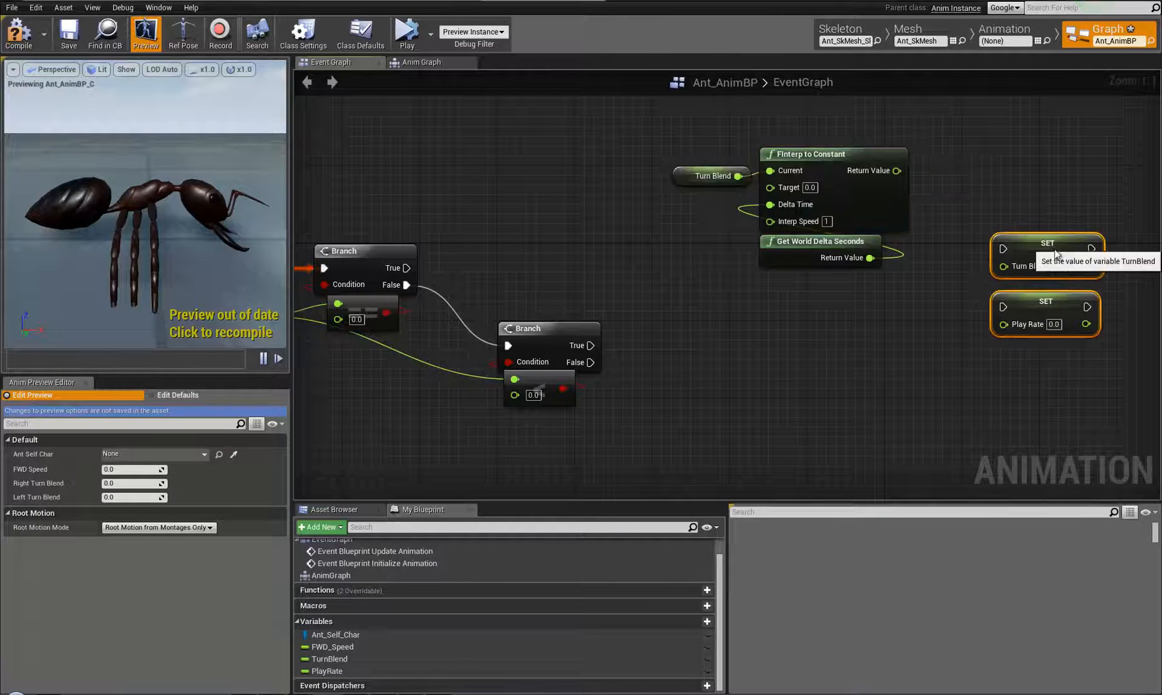
left_click_drag(1055, 254, 861, 332)
right_click_drag(690, 286, 756, 284)
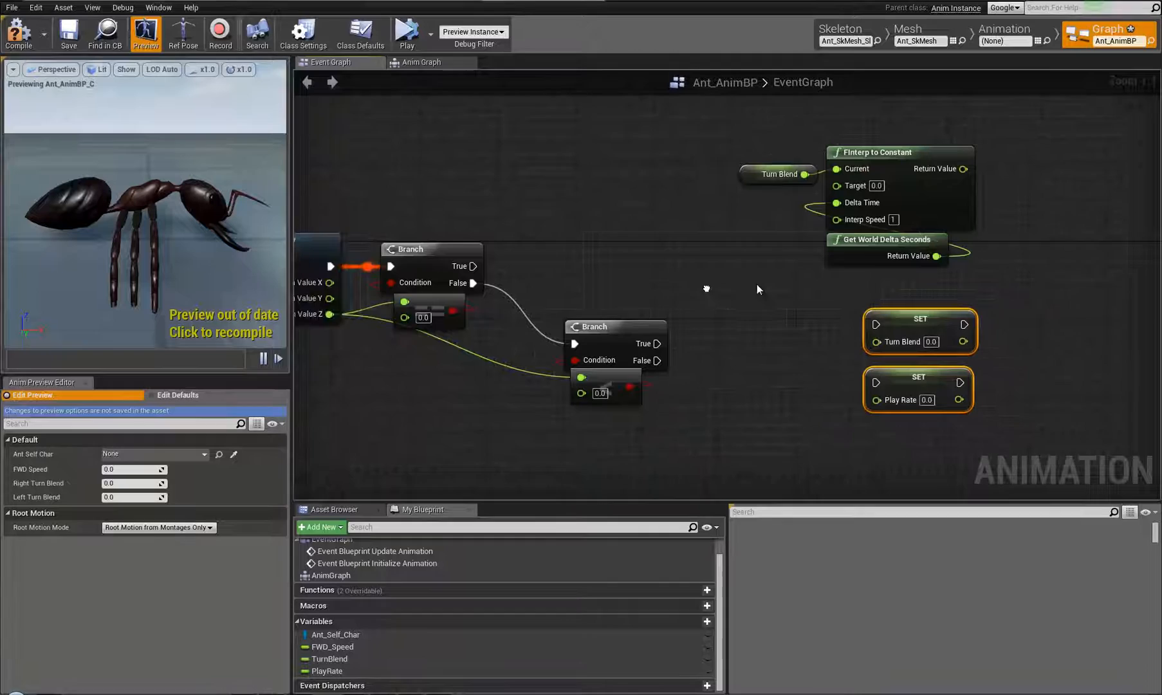
Place the Turn Blend Set node beside FInterp to Constant, wiring it to Return Value and the first Branch's True output.
left_click(906, 325)
left_click_drag(906, 325, 1032, 141)
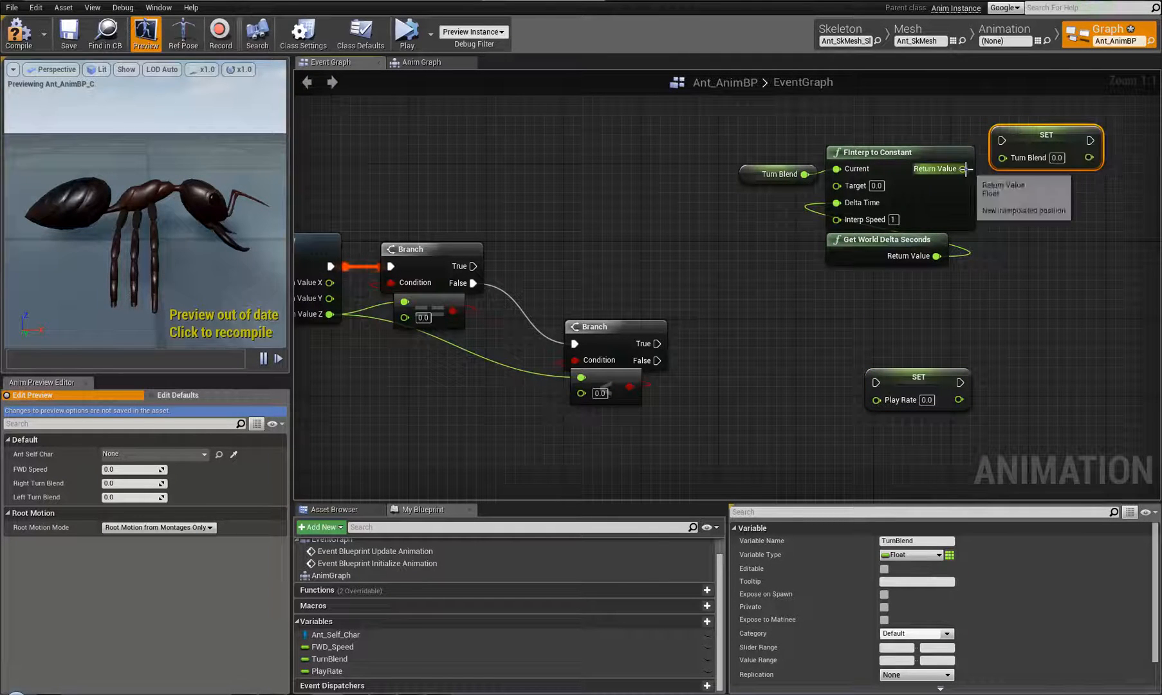
left_click_drag(966, 168, 1002, 140)
left_click(505, 248)
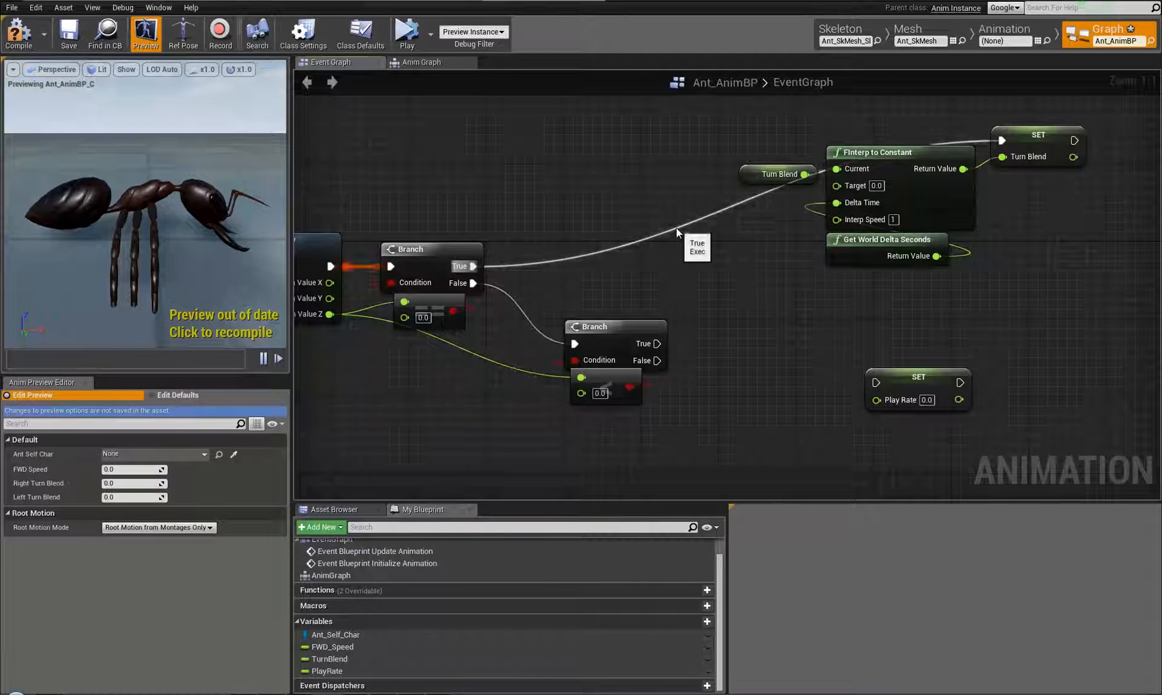
Add a reroute node on the Branch's True wire and raise it so the wire runs above the interpolation nodes.
double_click(676, 228)
left_click_drag(677, 228, 668, 150)
right_click_drag(668, 150, 618, 146)
Duplicate the Turn Blend interpolation group with its Set node and place the copy below the original, clear of the Play Rate Set node.
left_click_drag(724, 267, 838, 150)
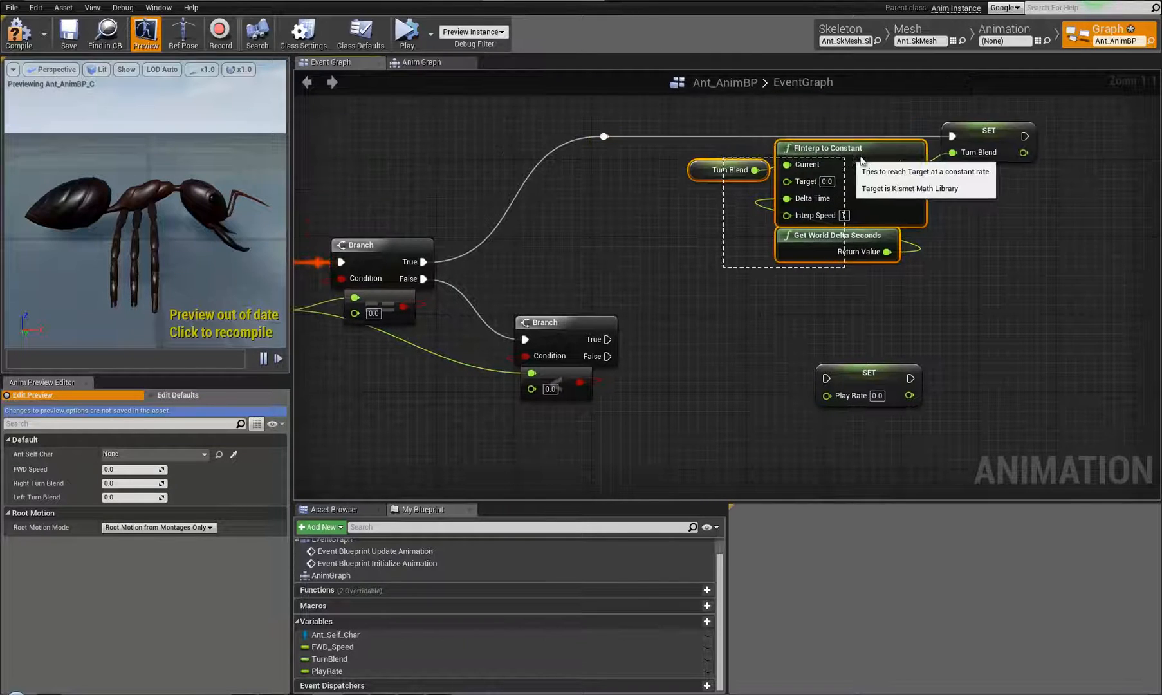
left_click(966, 145, "ctrl")
right_click_drag(931, 280, 909, 238)
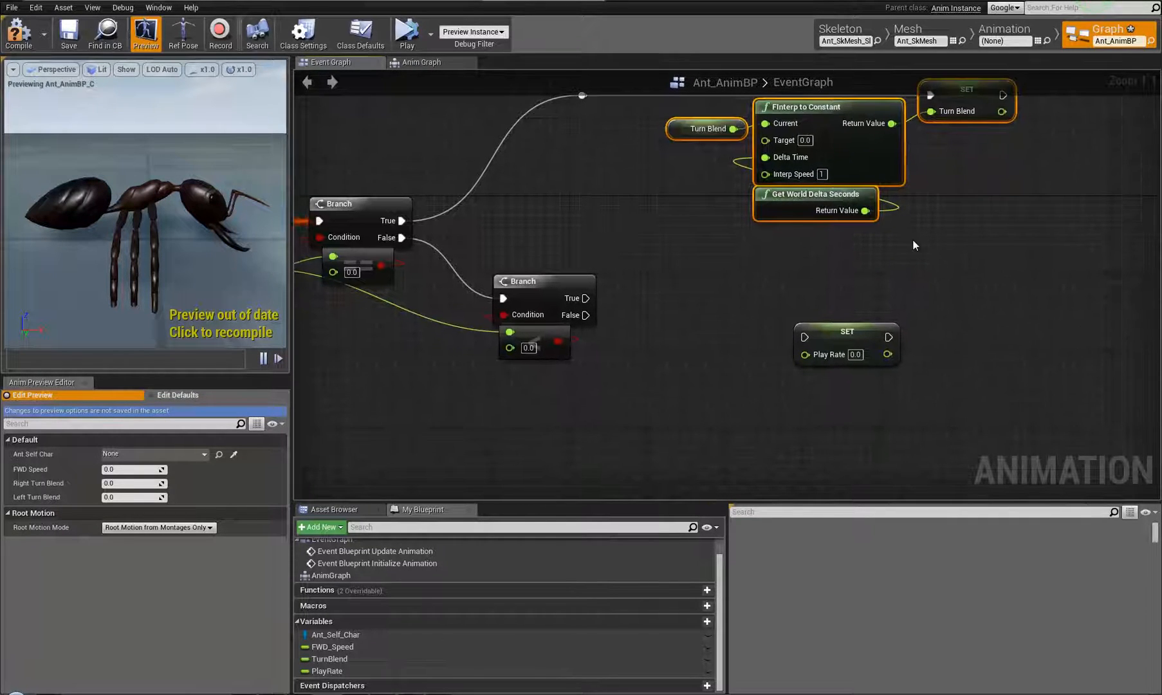
right_click_drag(994, 230, 998, 248)
key("ctrl+w")
left_click_drag(1037, 236, 822, 268)
left_click_drag(885, 349, 1098, 427)
left_click_drag(1042, 392, 650, 229)
left_click_drag(967, 247, 986, 306)
right_click_drag(615, 431, 748, 377)
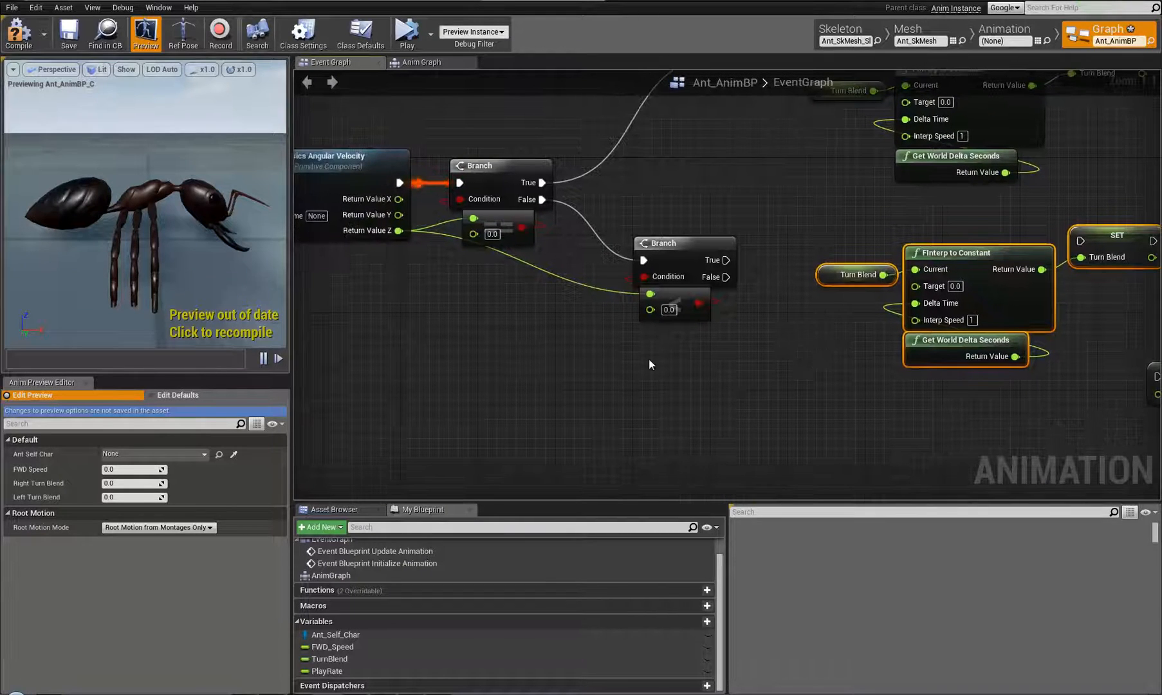
Move the second Branch and its comparison lower, and insert a Sequence node after the first Branch's False output.
left_click_drag(648, 359, 765, 397)
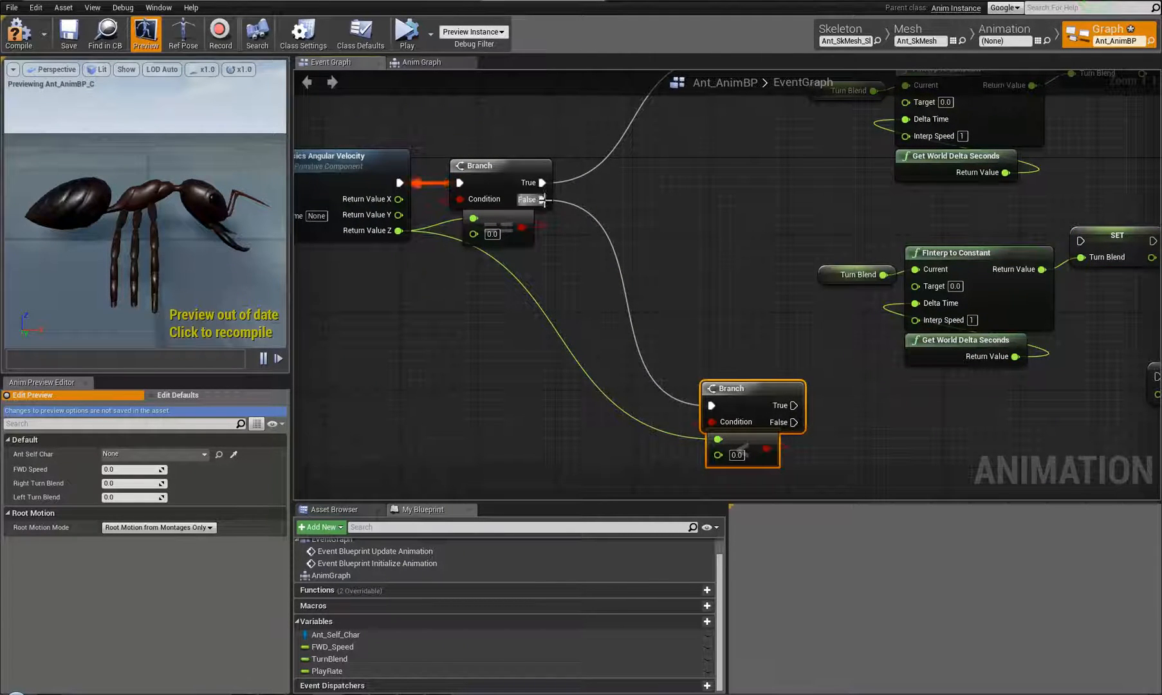
left_click_drag(545, 200, 578, 227)
type("seq")
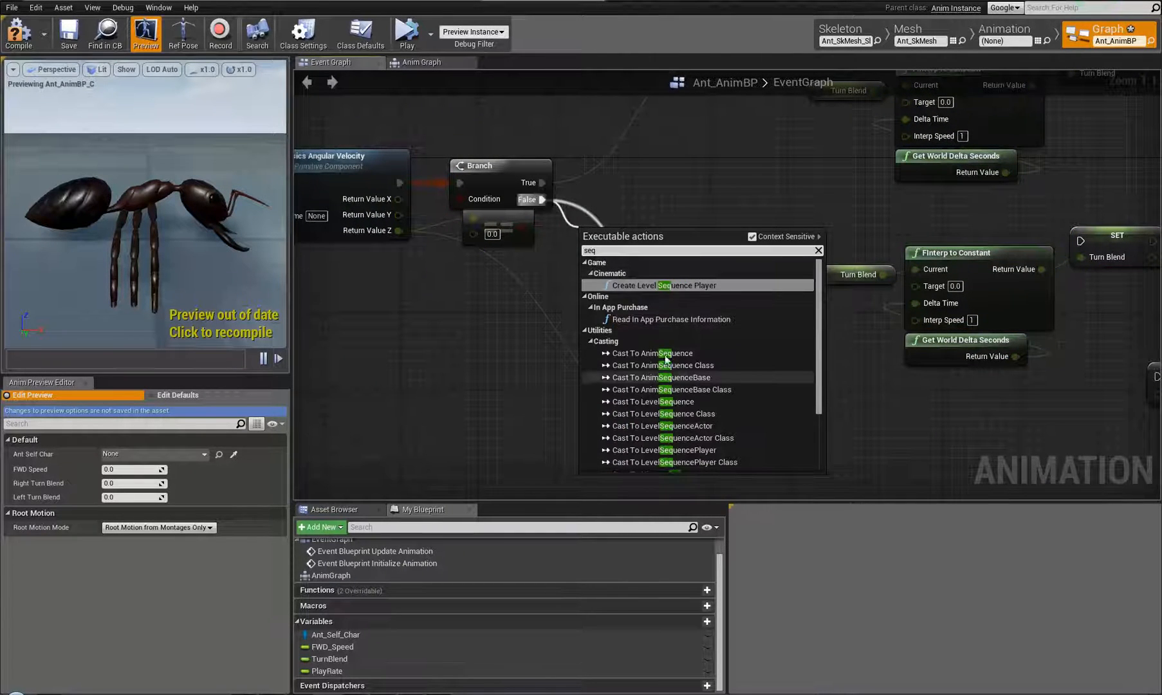
type("uence")
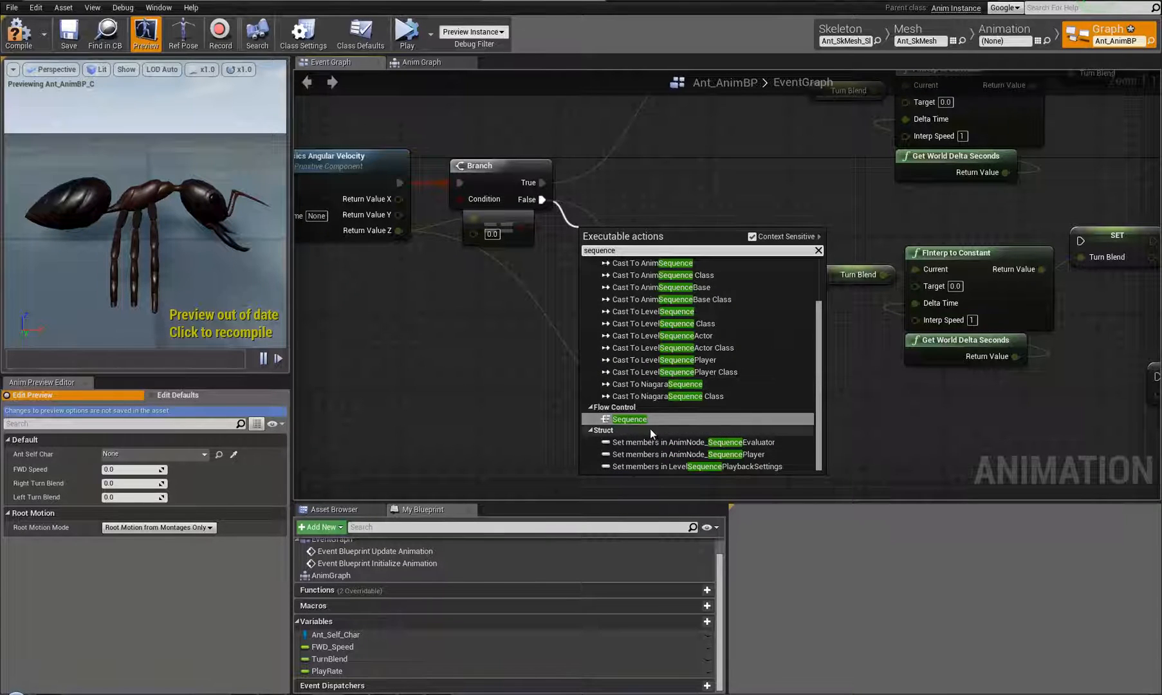
left_click(650, 425)
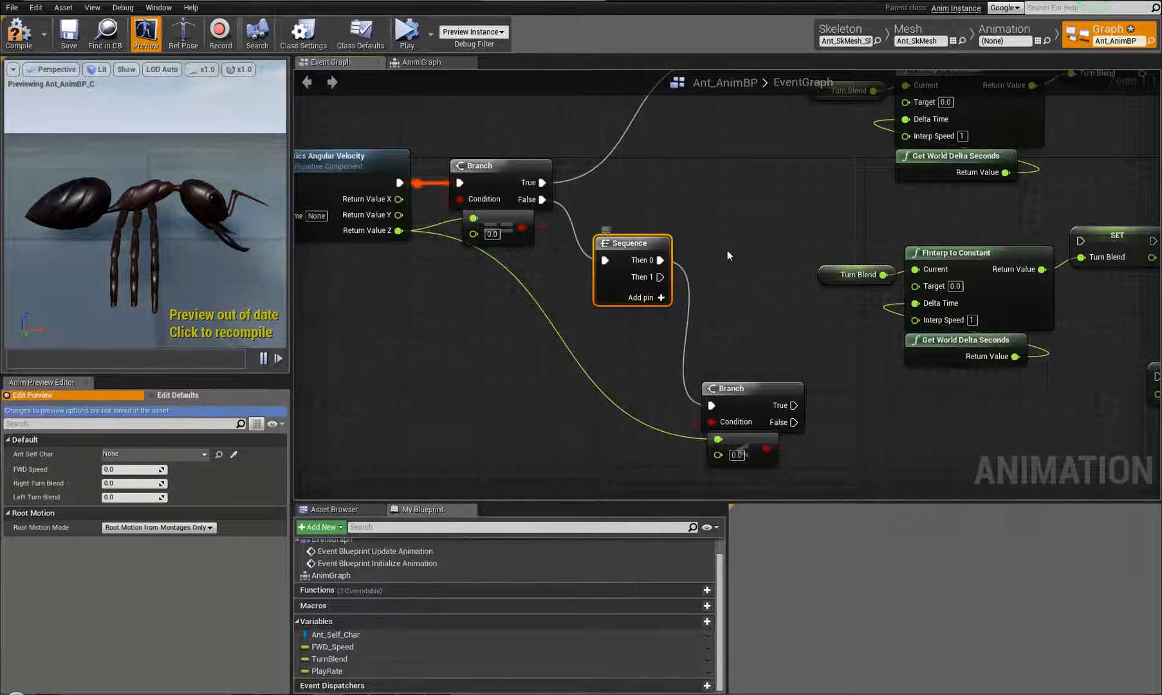
right_click_drag(727, 255, 616, 253)
right_click_drag(599, 333, 543, 248)
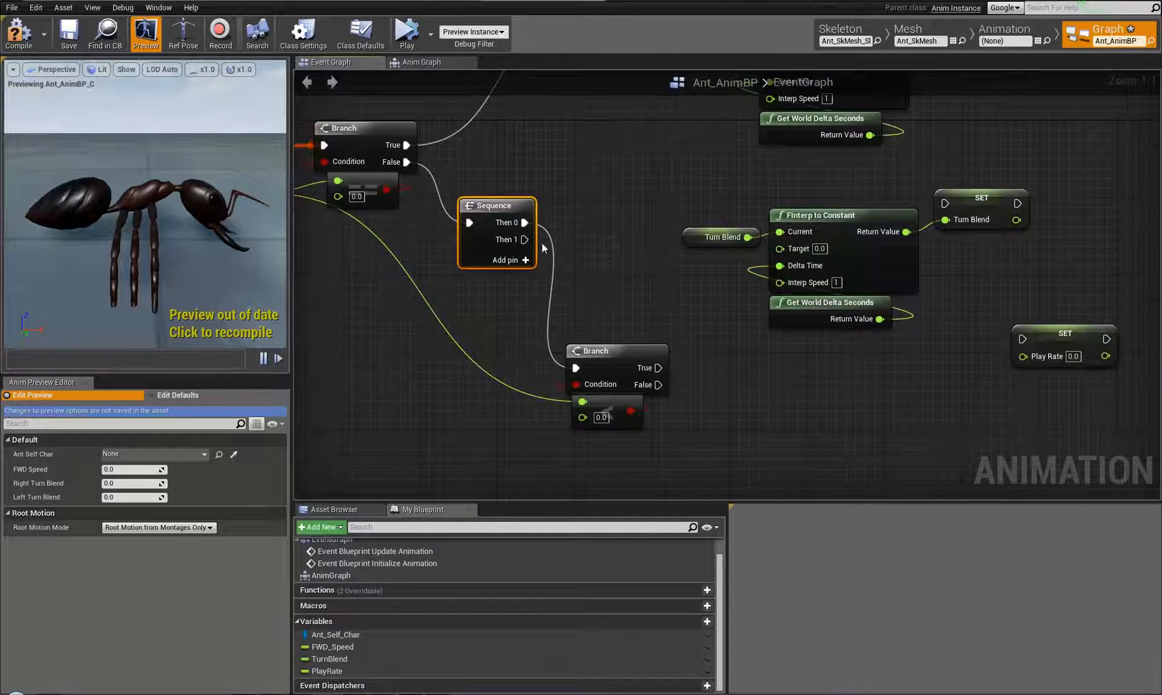
Move the second Branch's link to the Sequence's Then 1 and connect Then 0 to the duplicated Turn Blend Set node.
left_click_drag(526, 222, 525, 239, "ctrl")
left_click_drag(610, 357, 612, 384)
left_click_drag(513, 211, 936, 209)
left_click_drag(663, 336, 942, 203)
Set the duplicated FInterp to Constant node's Target to 1 and compile the blueprint.
right_click_drag(417, 175, 617, 220)
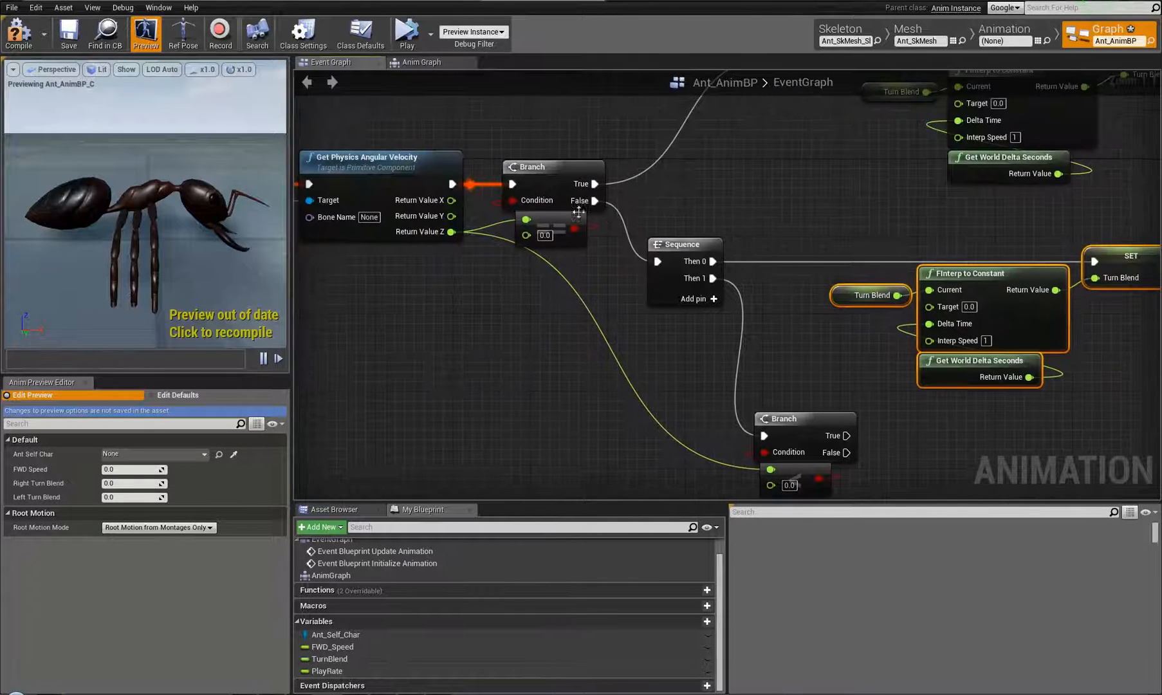
right_click_drag(354, 162, 556, 198)
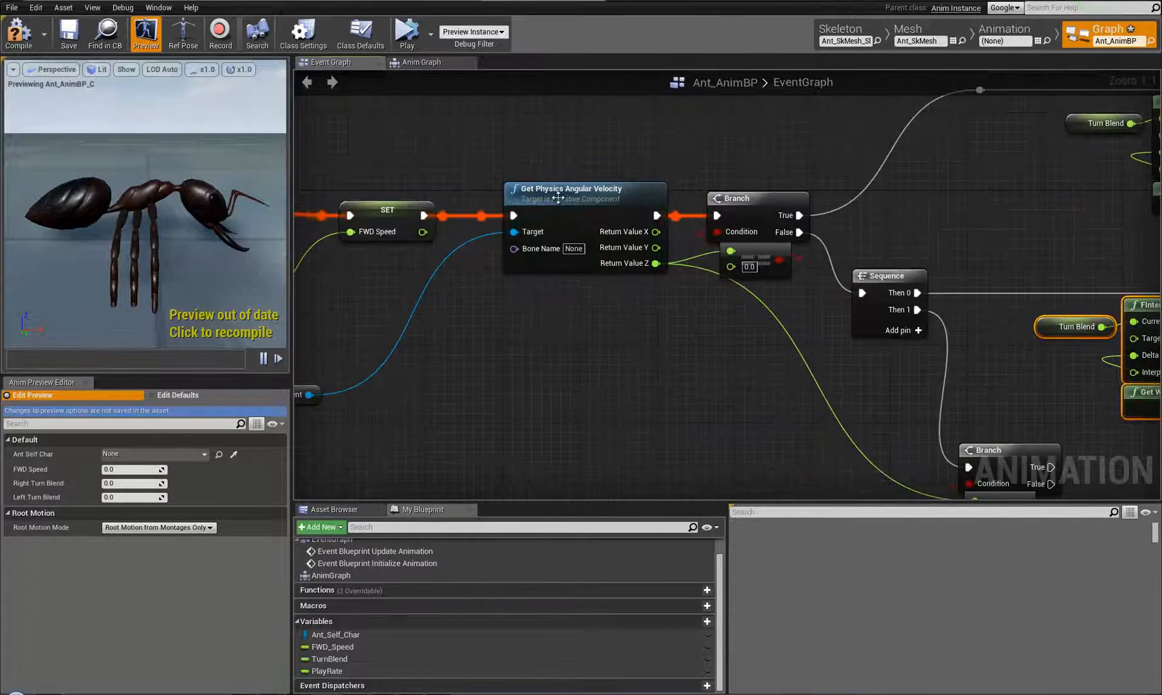
right_click_drag(1019, 258, 712, 245)
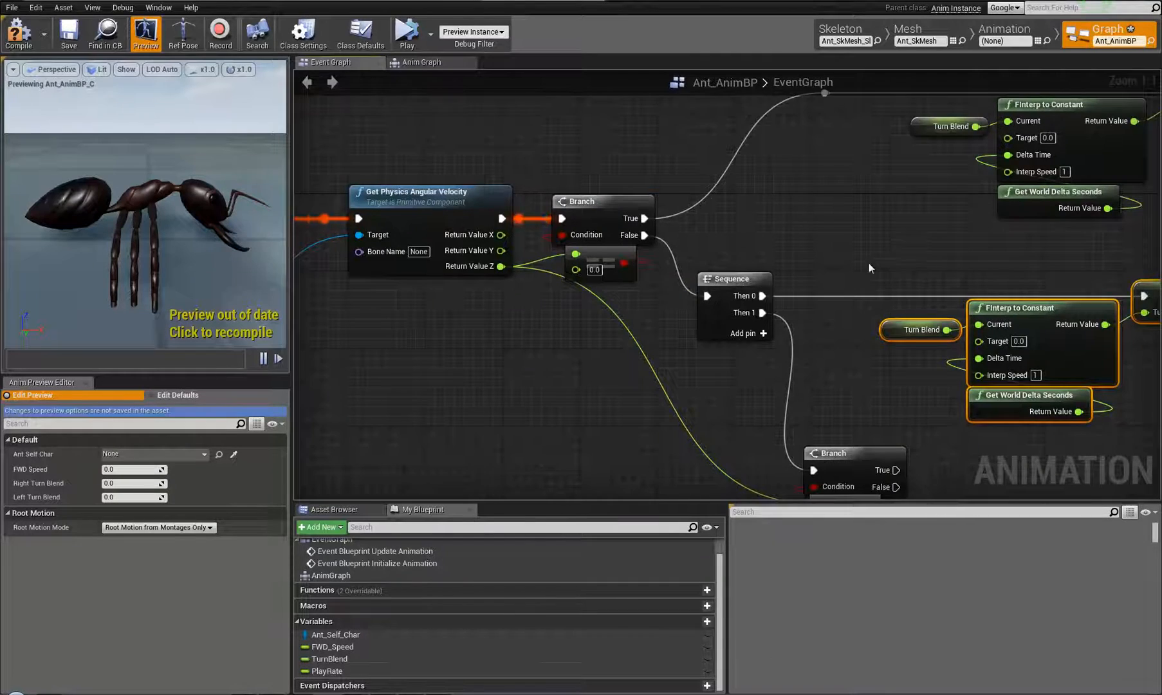
right_click_drag(869, 262, 640, 206)
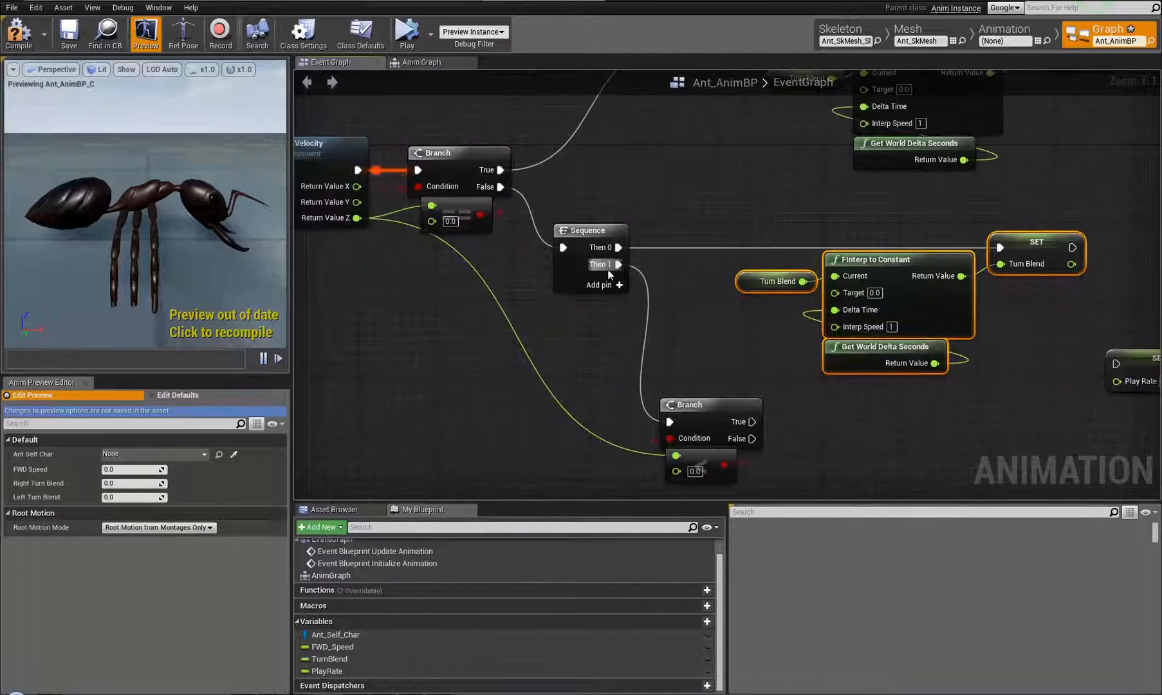
right_click_drag(887, 184, 650, 202)
type("1")
left_click(703, 367)
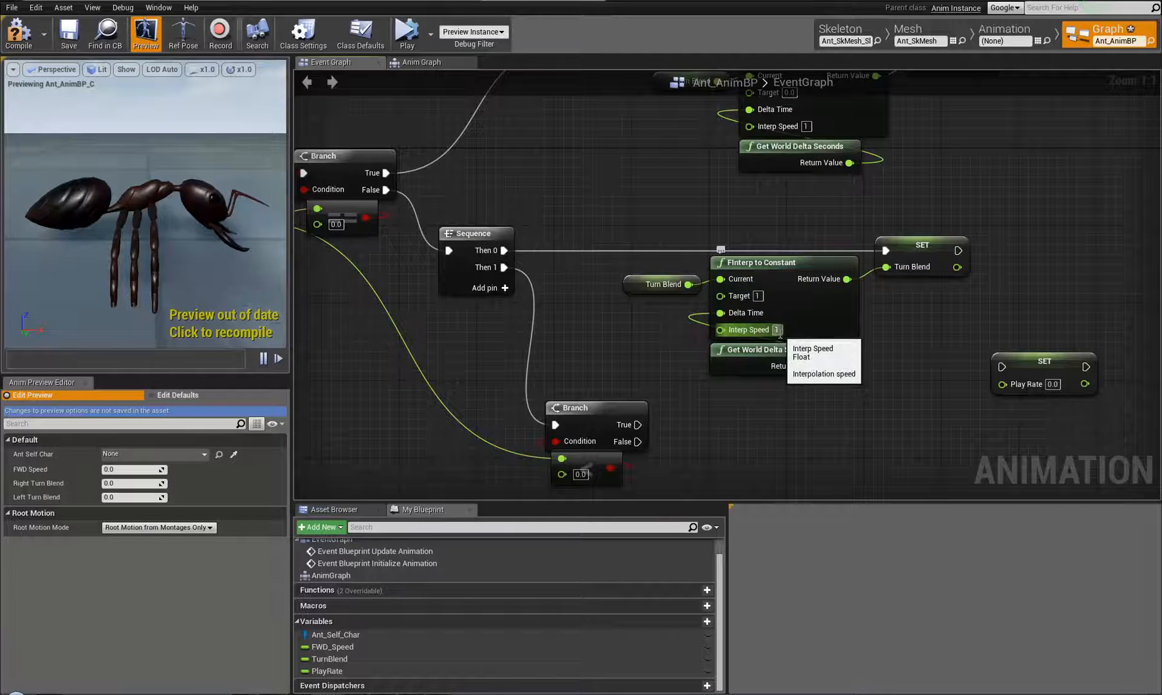
left_click(36, 45)
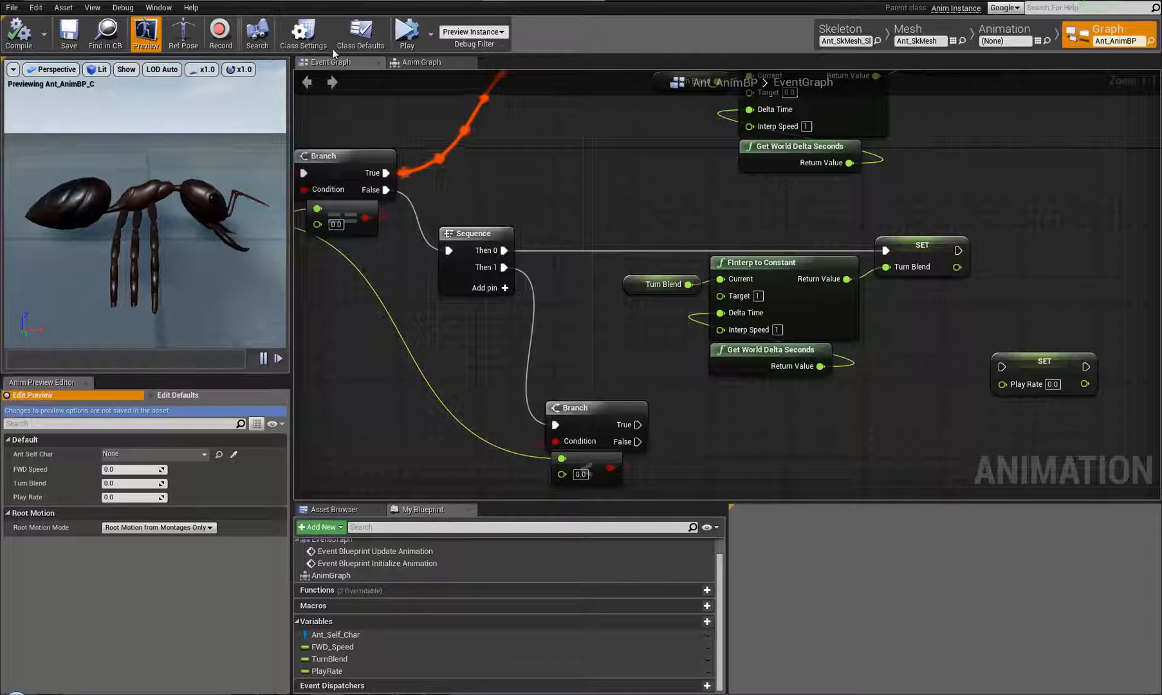
In the Anim Graph, feed the Blend node's Alpha from a Turn Blend getter placed just beneath the node.
left_click(435, 66)
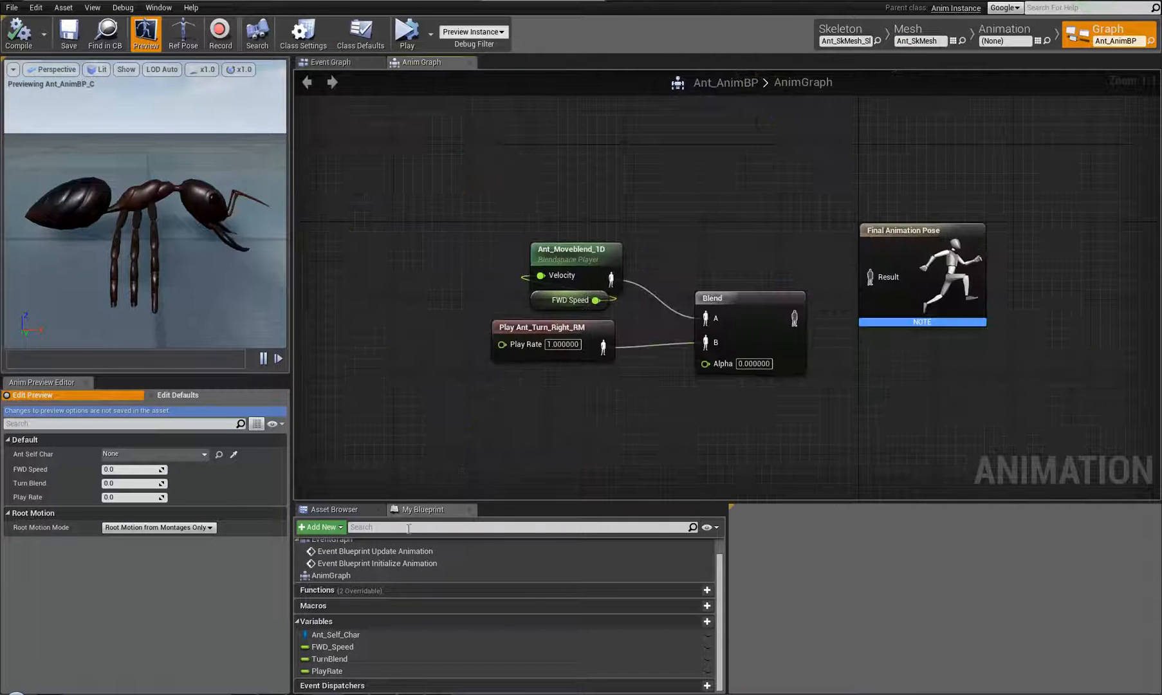
left_click_drag(346, 659, 663, 419)
left_click_drag(709, 370, 707, 365)
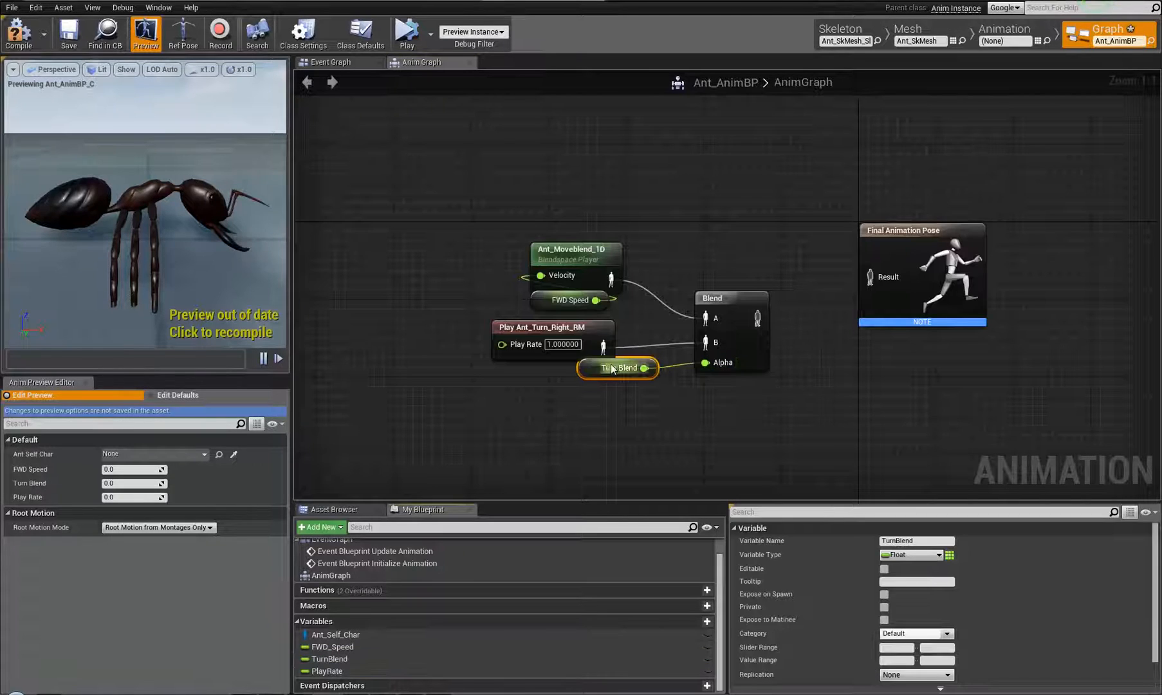
left_click_drag(616, 368, 732, 388)
Feed the Play Ant_Turn_Right_RM node's Play Rate from a PlayRate getter tucked beneath it, and compile.
left_click_drag(574, 330, 611, 340)
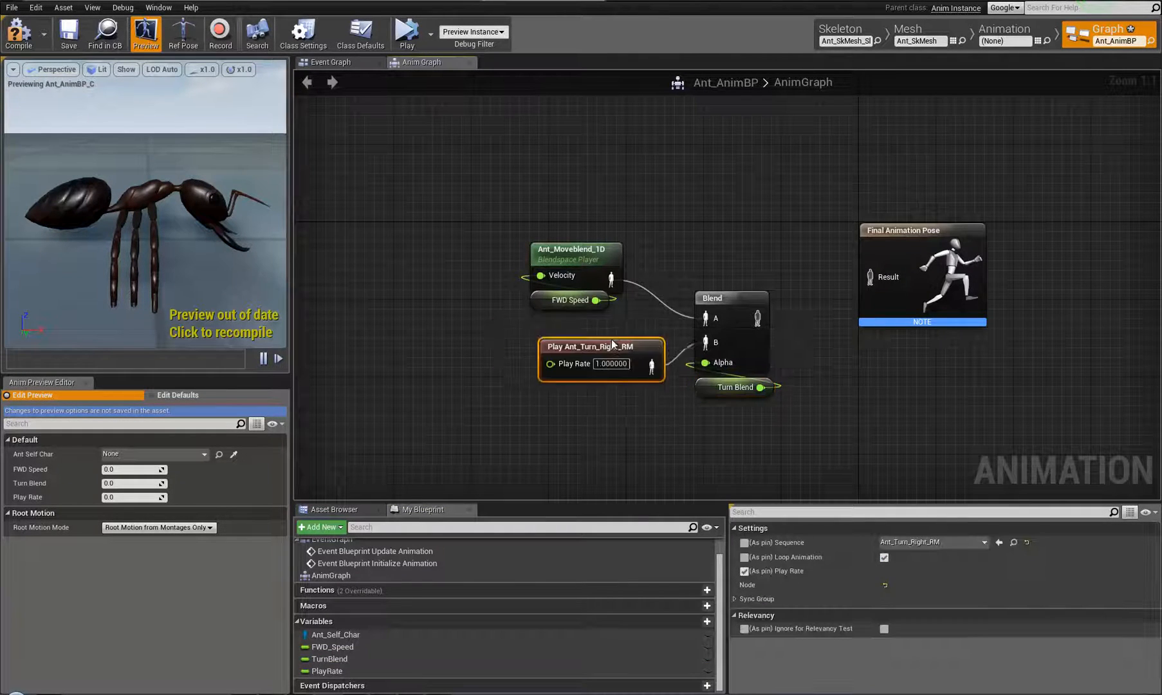
left_click_drag(340, 671, 539, 358)
left_click_drag(431, 370, 547, 391)
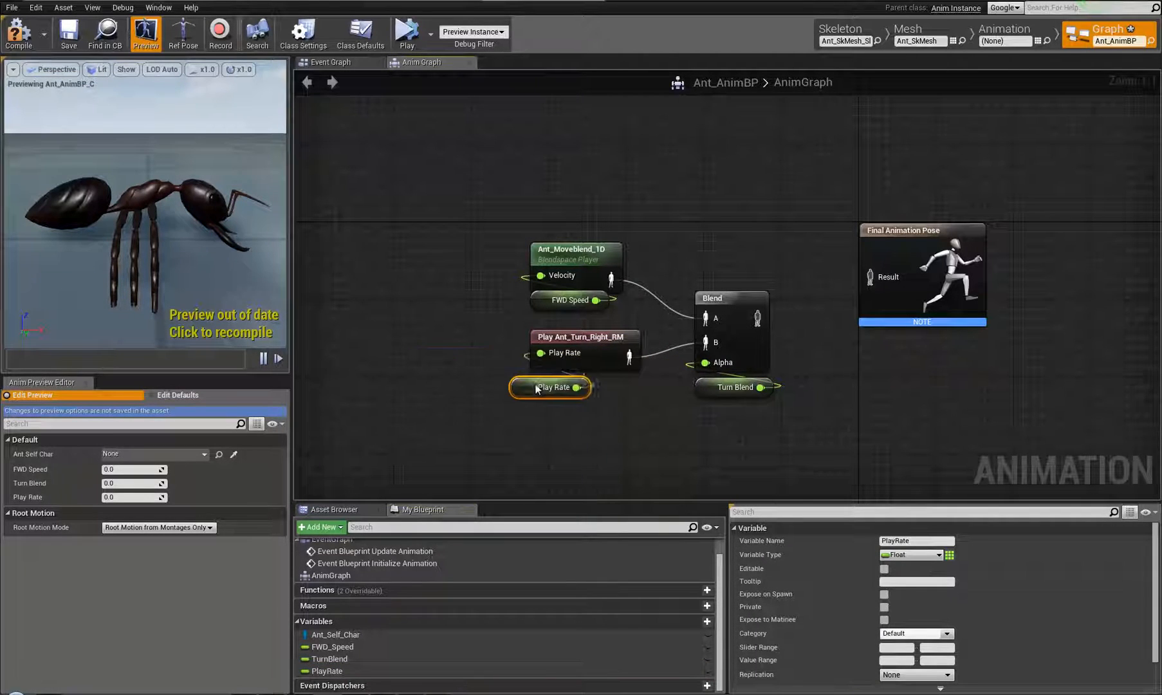
left_click(18, 33)
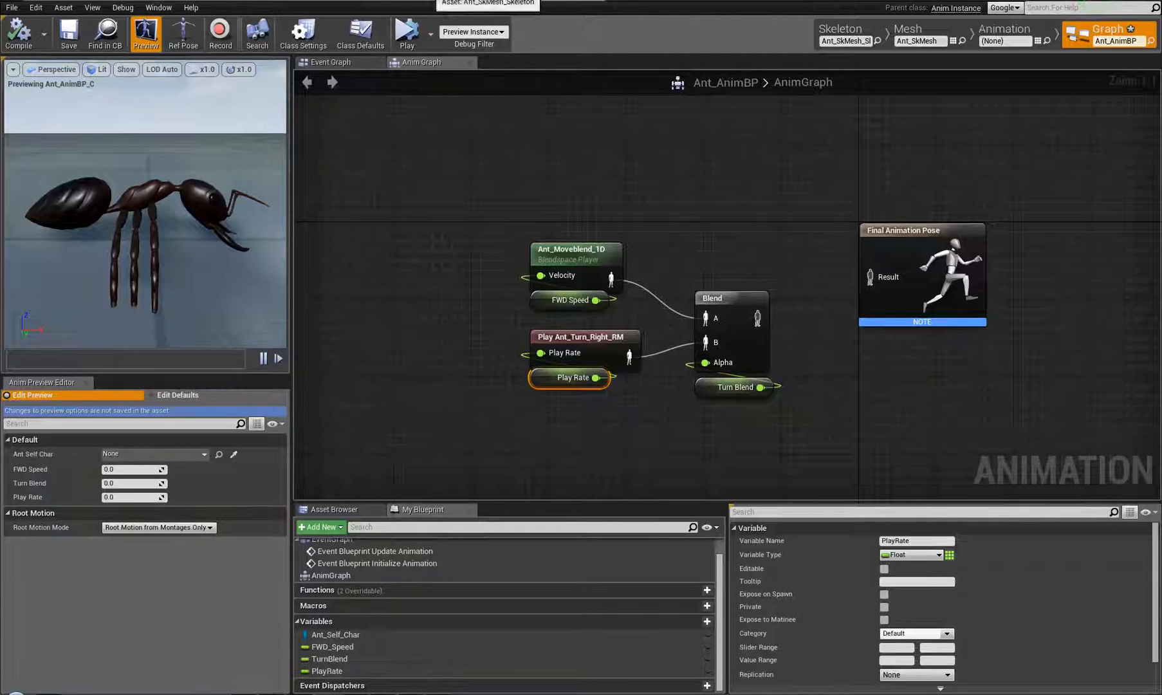
Back in the Event Graph, place two Play Rate Set nodes beside the second Branch, with values 1 and -1.
left_click(340, 62)
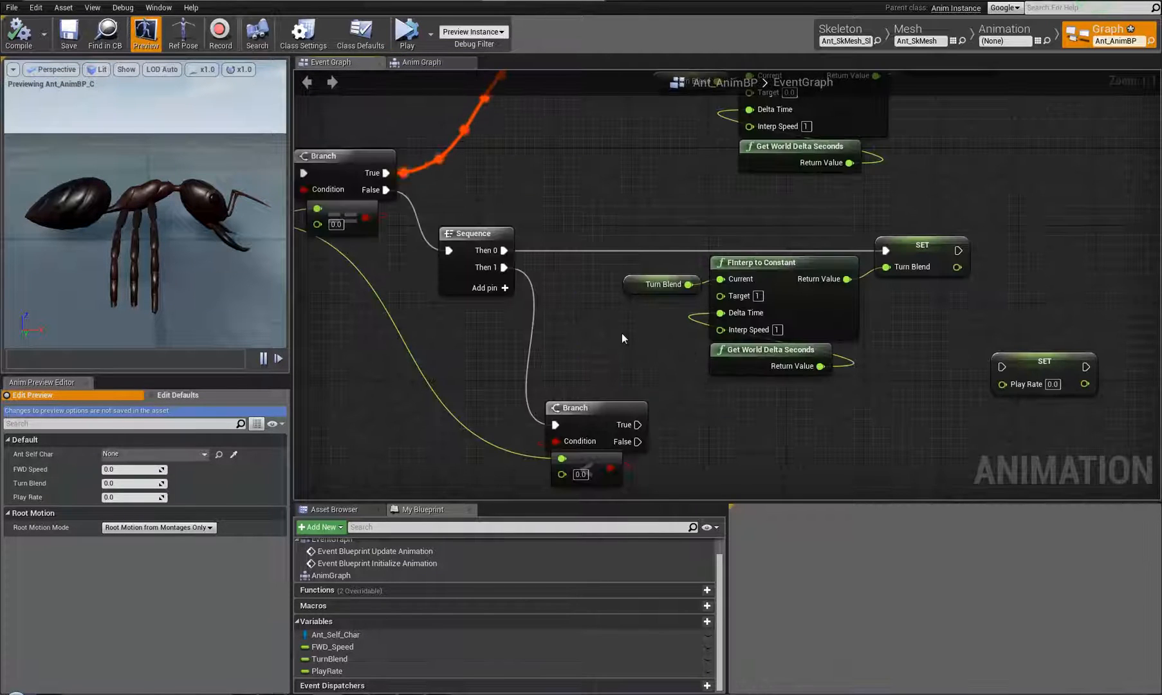
right_click_drag(622, 332, 599, 273)
left_click_drag(1037, 321, 775, 375)
key("ctrl+c")
key("ctrl+v")
right_click_drag(833, 440, 851, 395)
left_click_drag(869, 437, 762, 394)
left_click(789, 407)
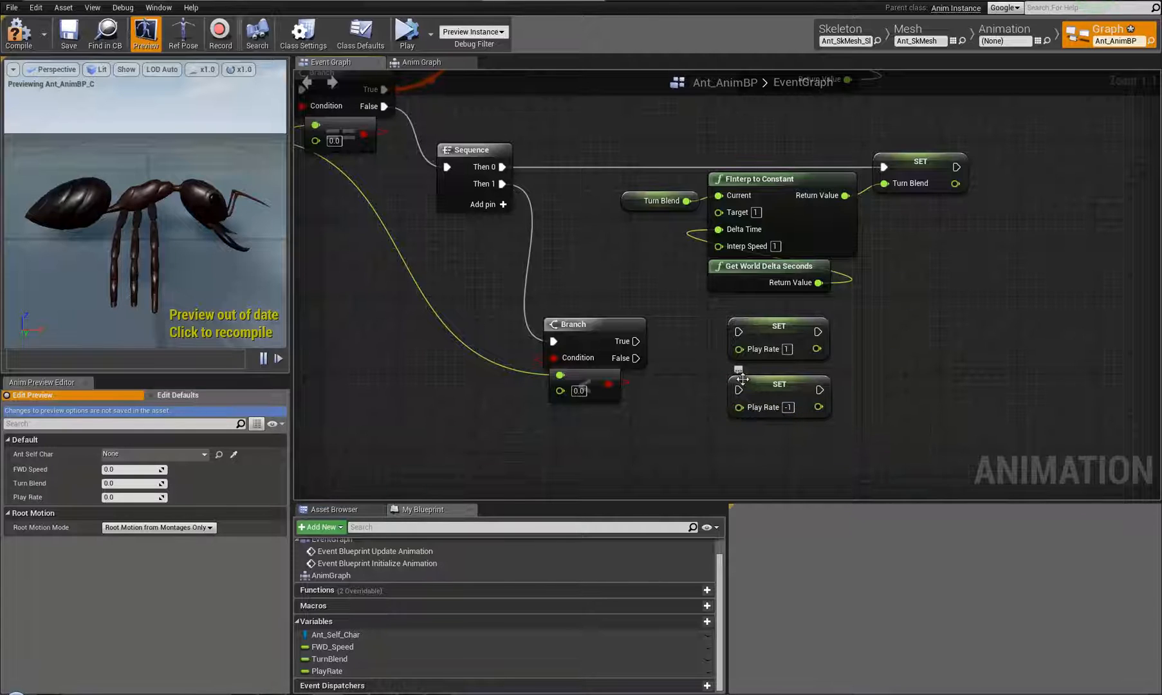
right_click_drag(742, 380, 654, 423)
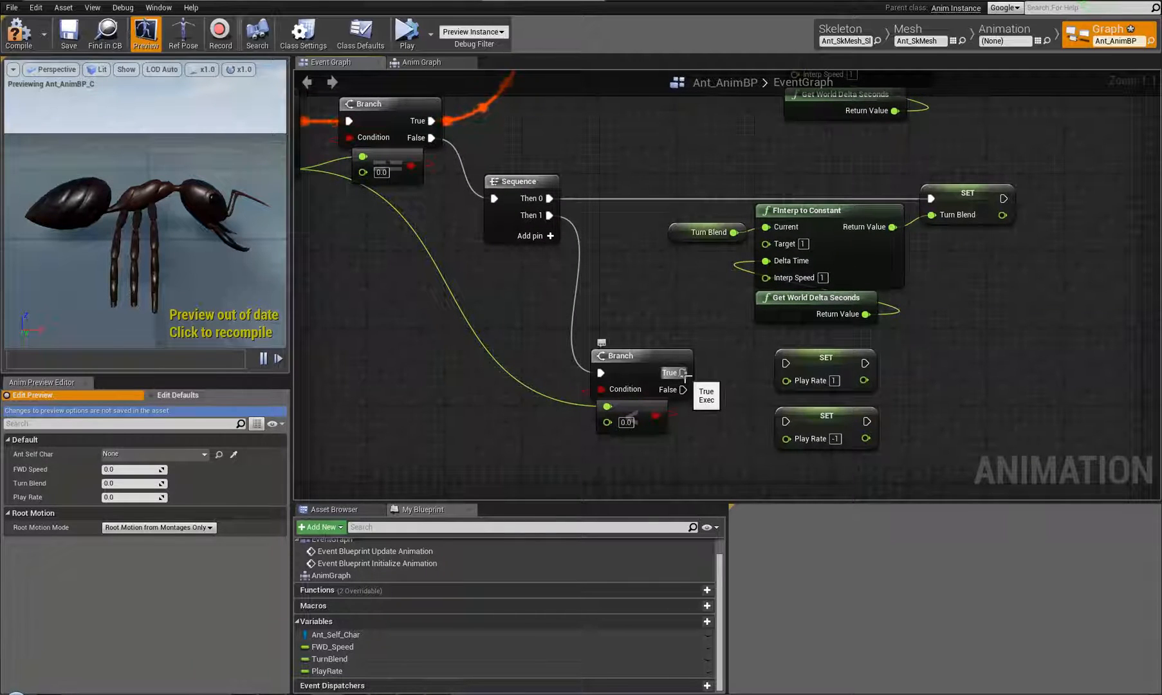
Connect the second Branch's True output to the Play Rate 1 Set node and False to the -1 one, and compile.
left_click_drag(683, 373, 785, 363)
left_click_drag(685, 389, 785, 421)
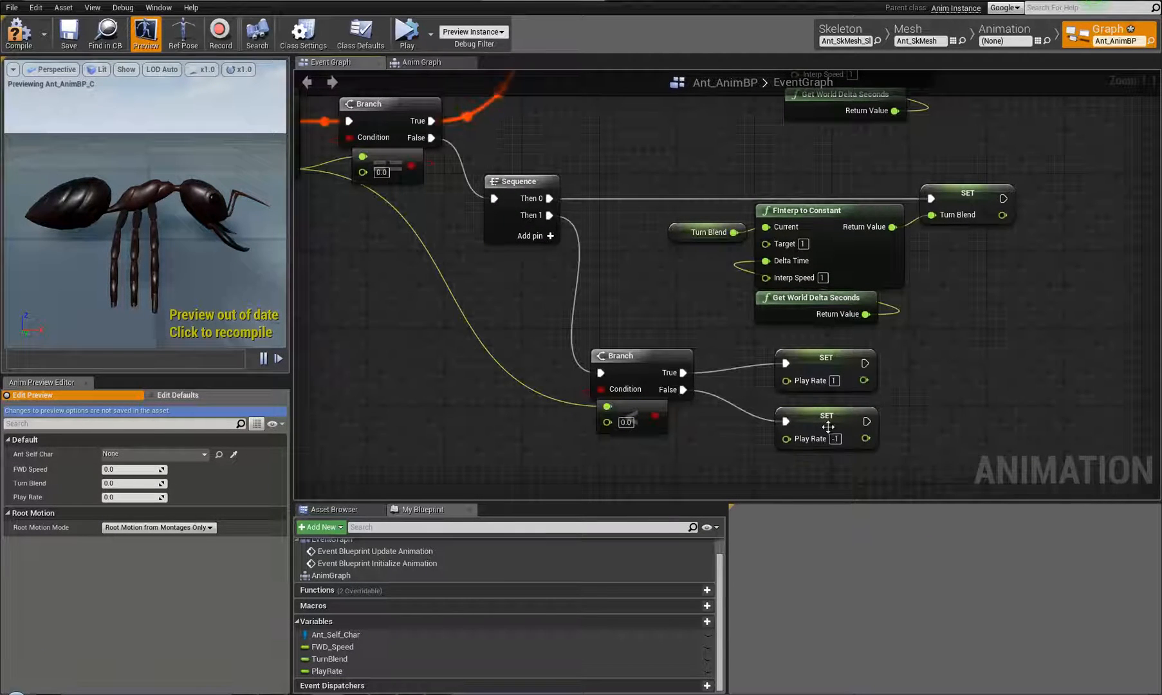
left_click(39, 36)
scroll(512, 298, "down", 4)
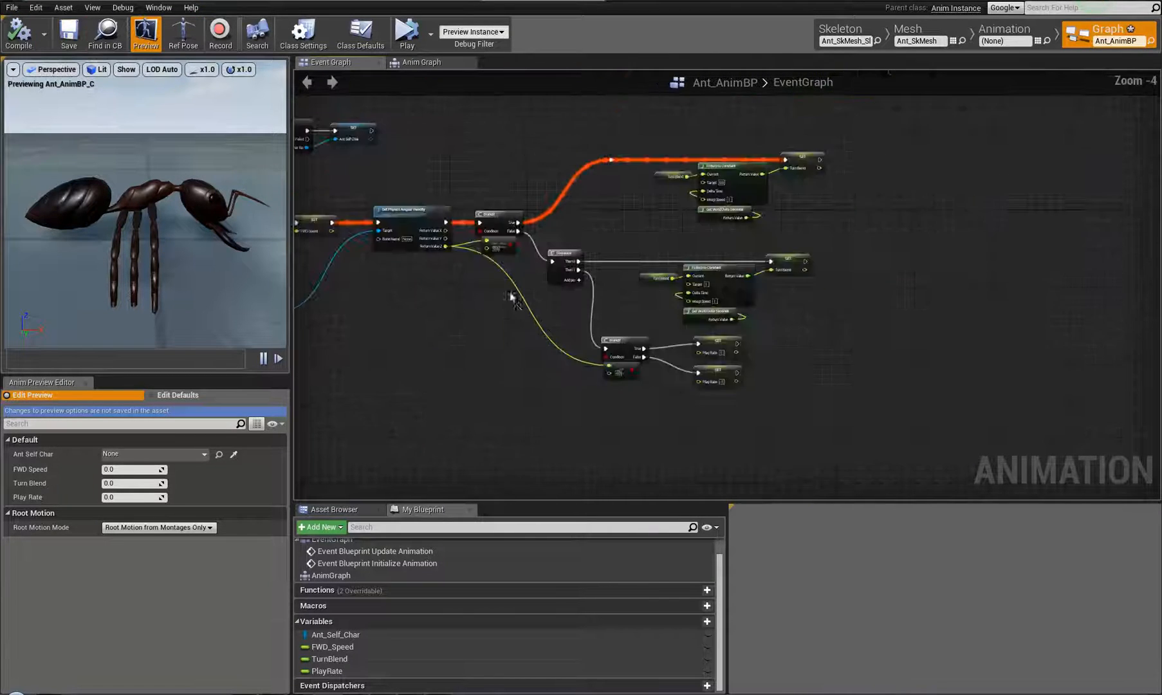
right_click_drag(512, 297, 760, 303)
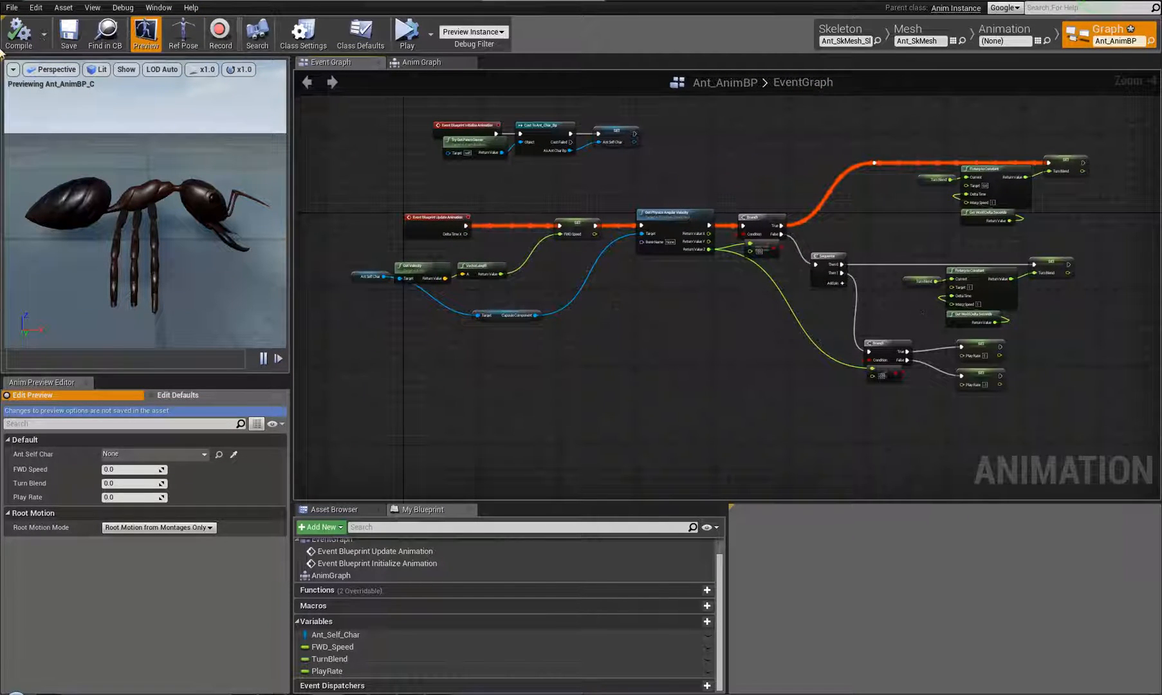
In the Anim Graph, connect the Blend output to Final Animation Pose and align the pose node with Blend.
left_click(415, 61)
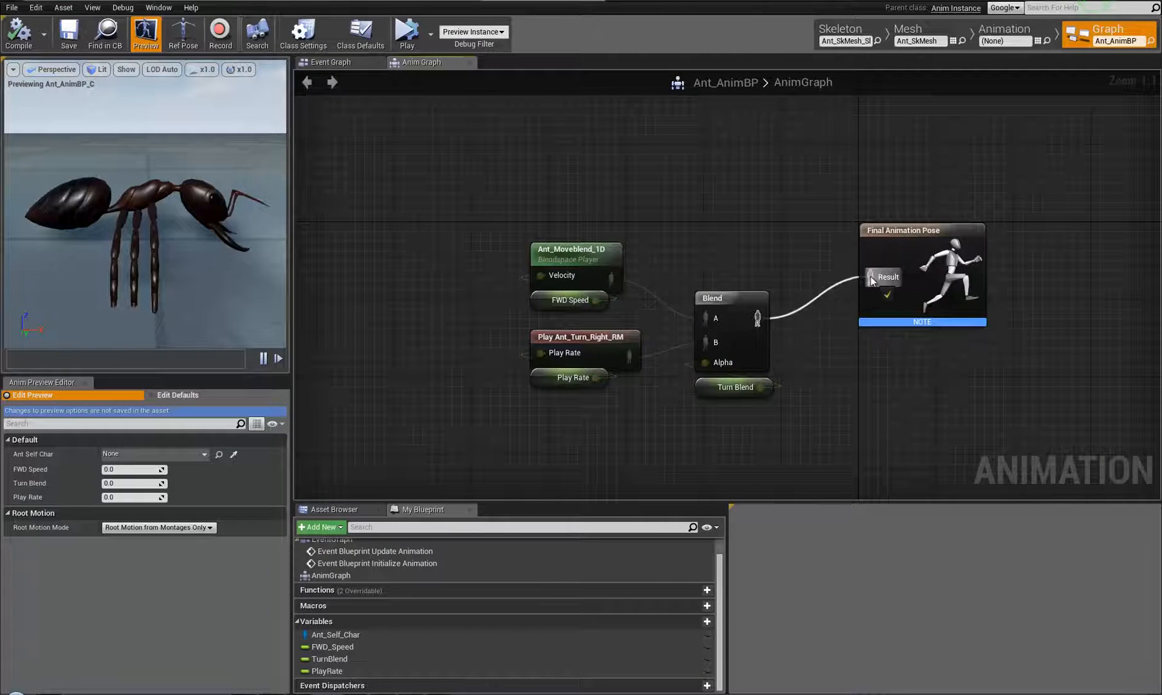
left_click_drag(870, 276, 872, 276)
left_click_drag(921, 230, 881, 268)
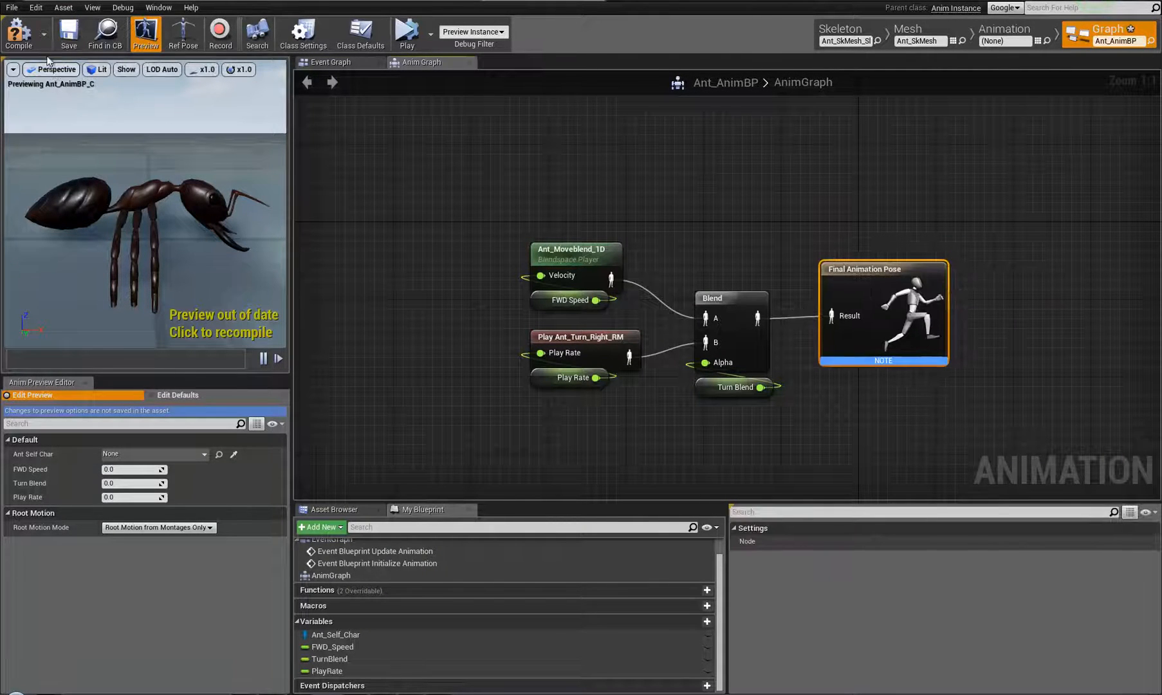
Compile the blueprint and set the preview's Turn Blend value to 1.
left_click(20, 32)
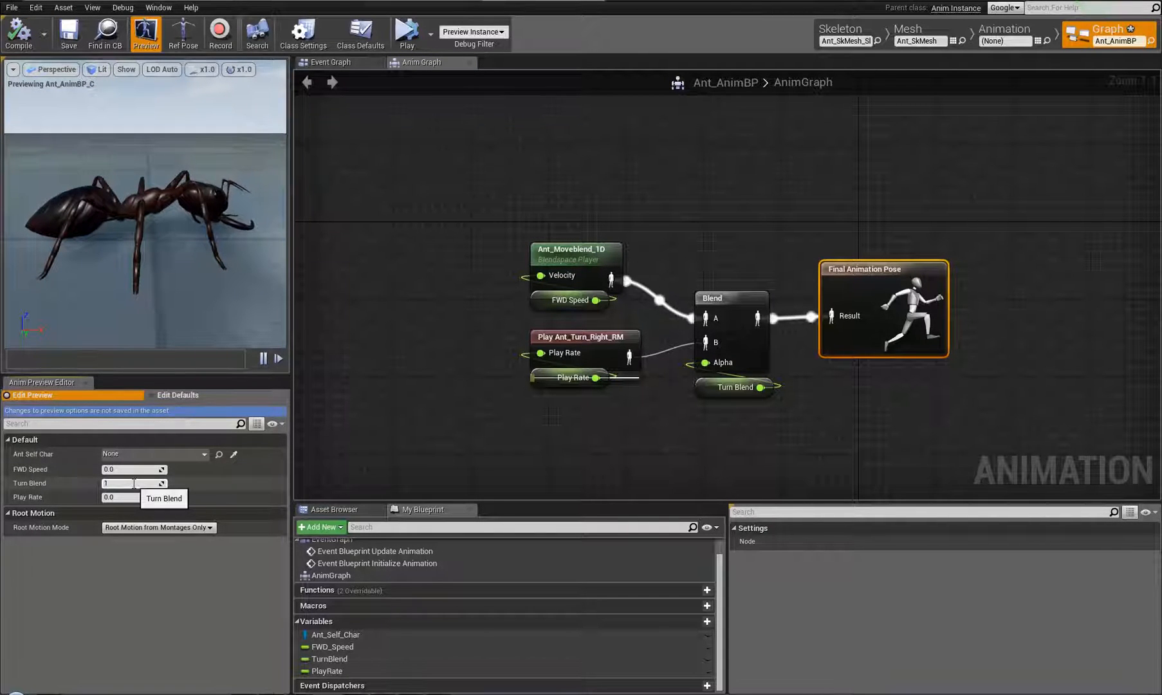
key("Return")
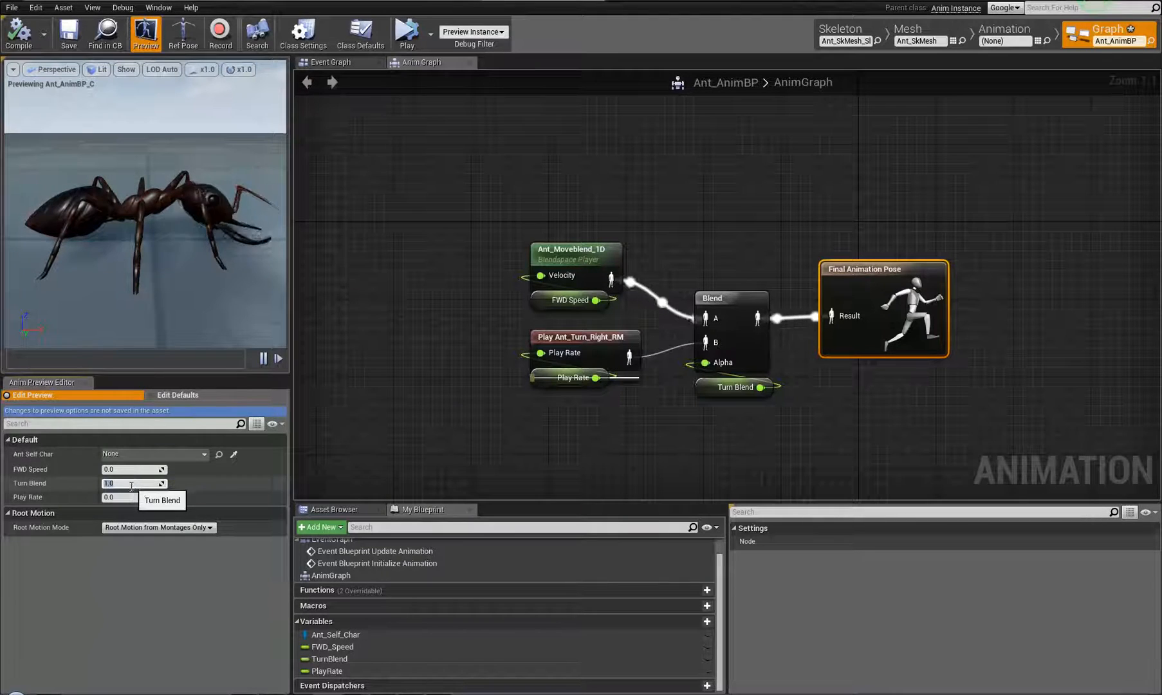
Set the animation preview's Play Rate and Turn Blend values to 1 and check how the blend responds.
left_click(124, 497)
type("1")
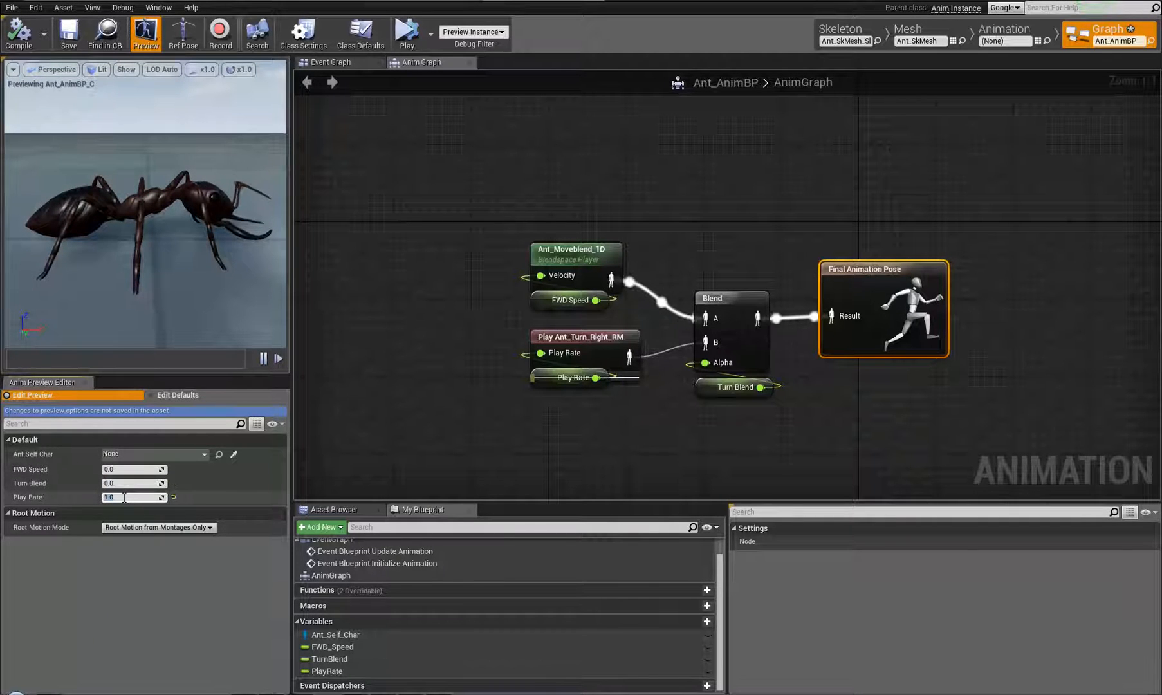
left_click(133, 482)
type("1")
key("Return")
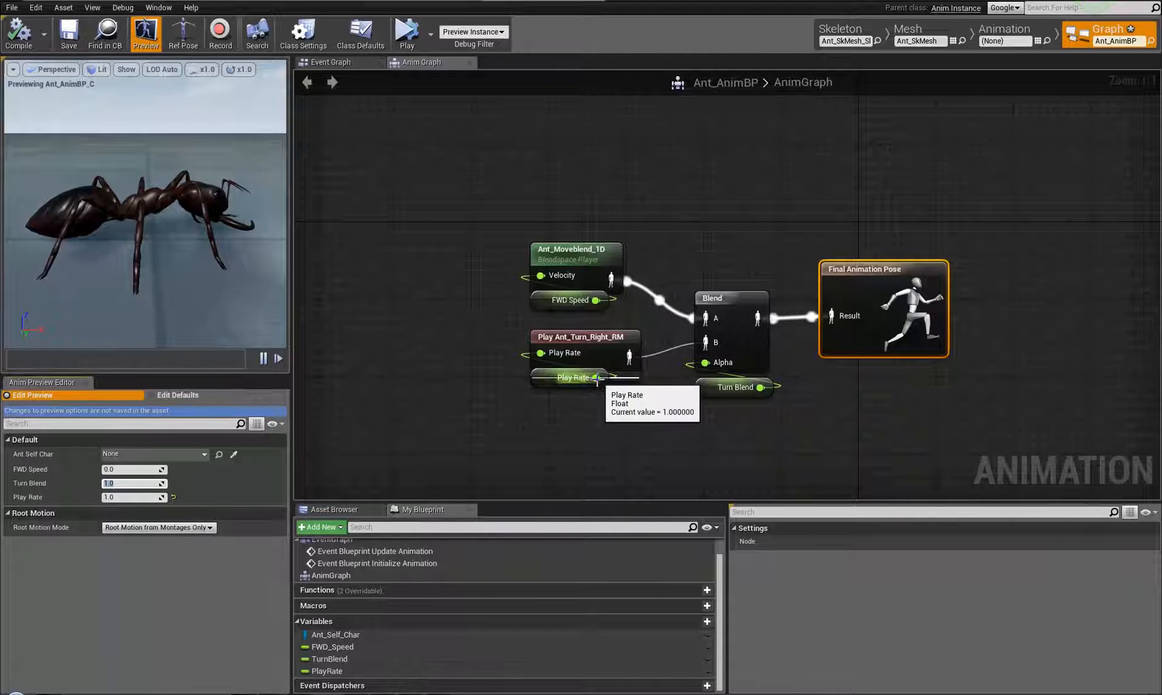
mouse_move(762, 389)
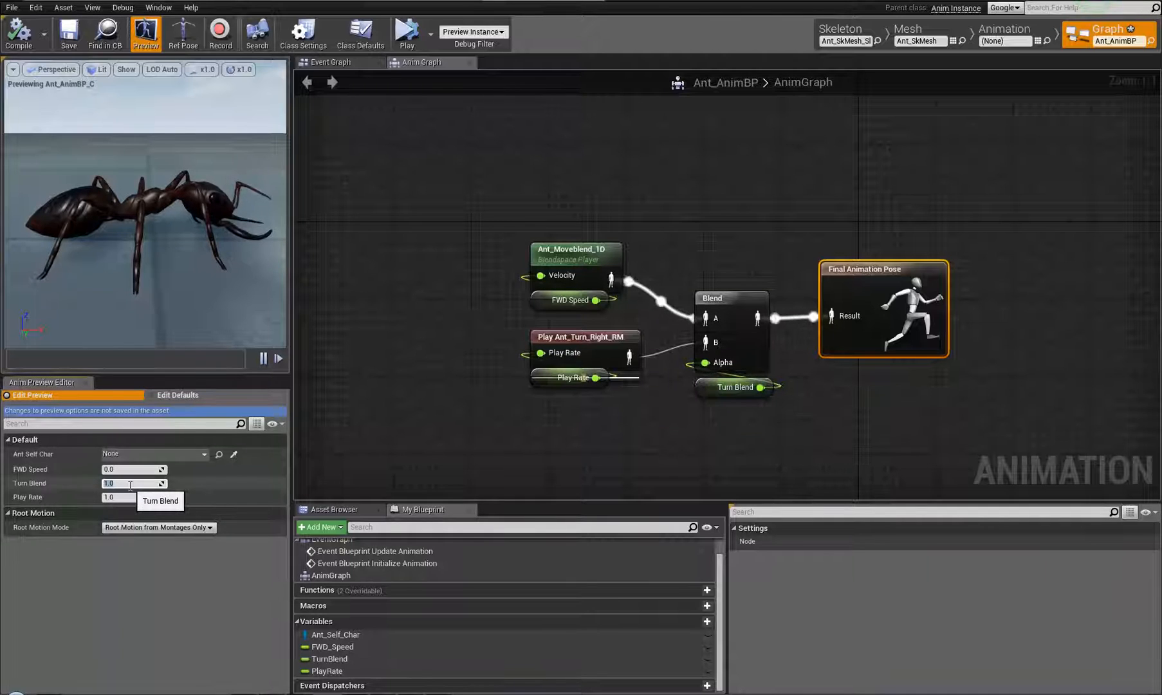
key("Return")
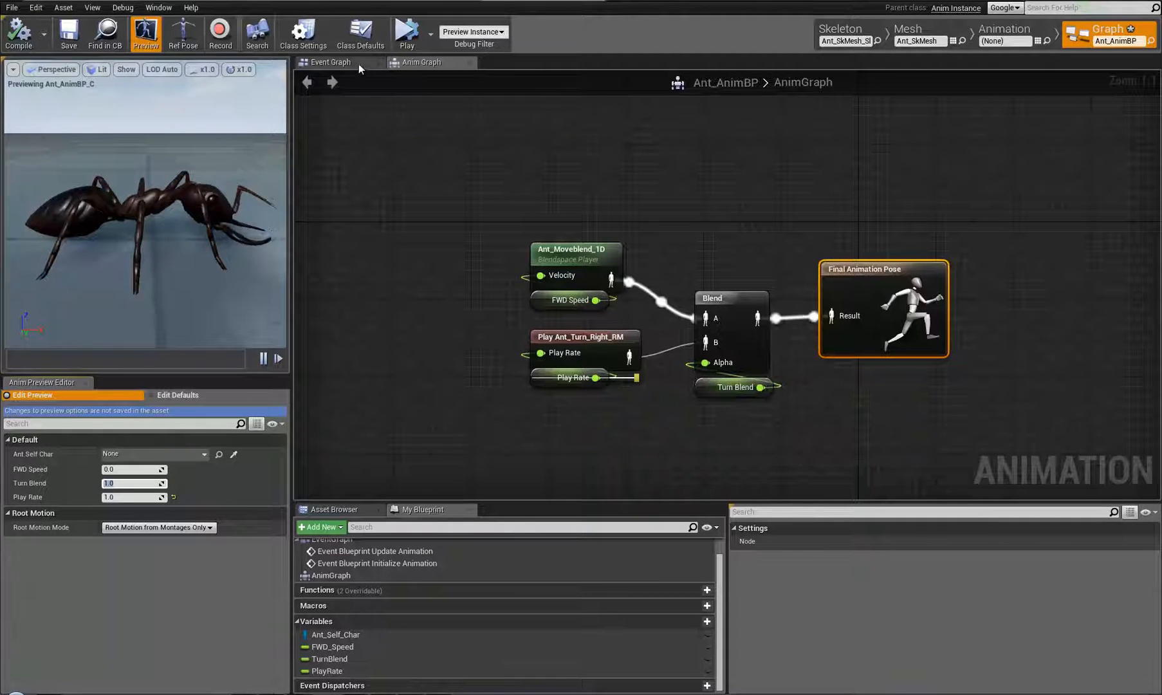
In the Event Graph, examine the active execution path from Event Blueprint Update Animation through the Branch to the Turn Blend Set nodes.
left_click(338, 62)
scroll(845, 174, "up", 4)
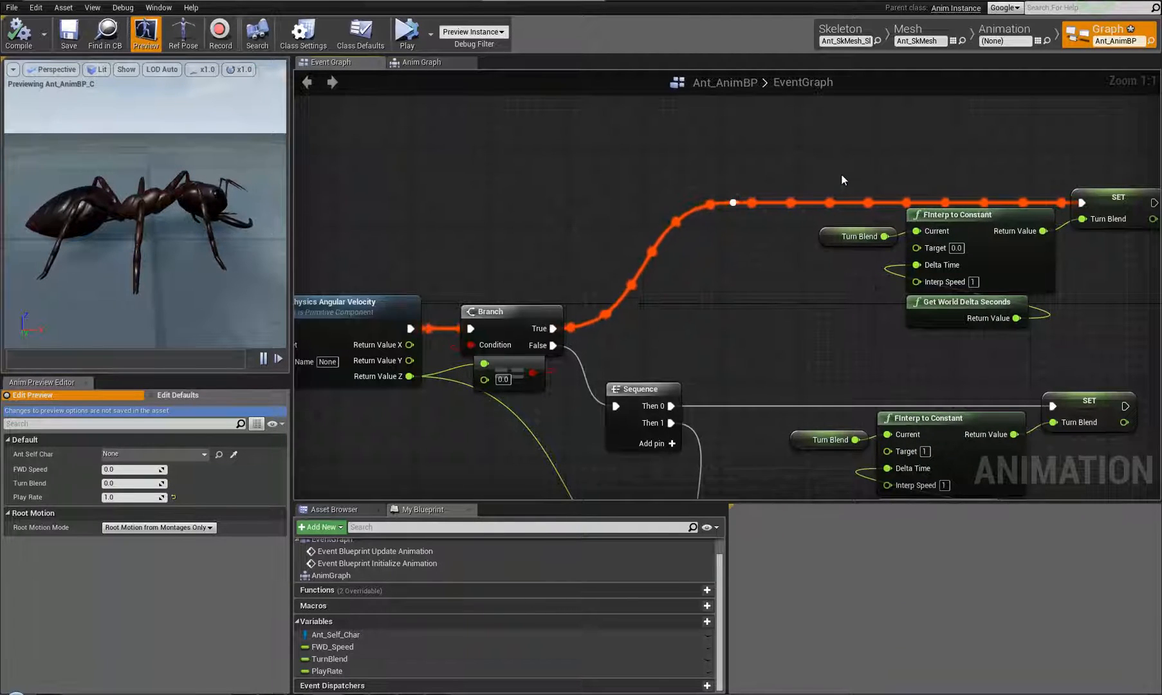
right_click_drag(846, 175, 706, 164)
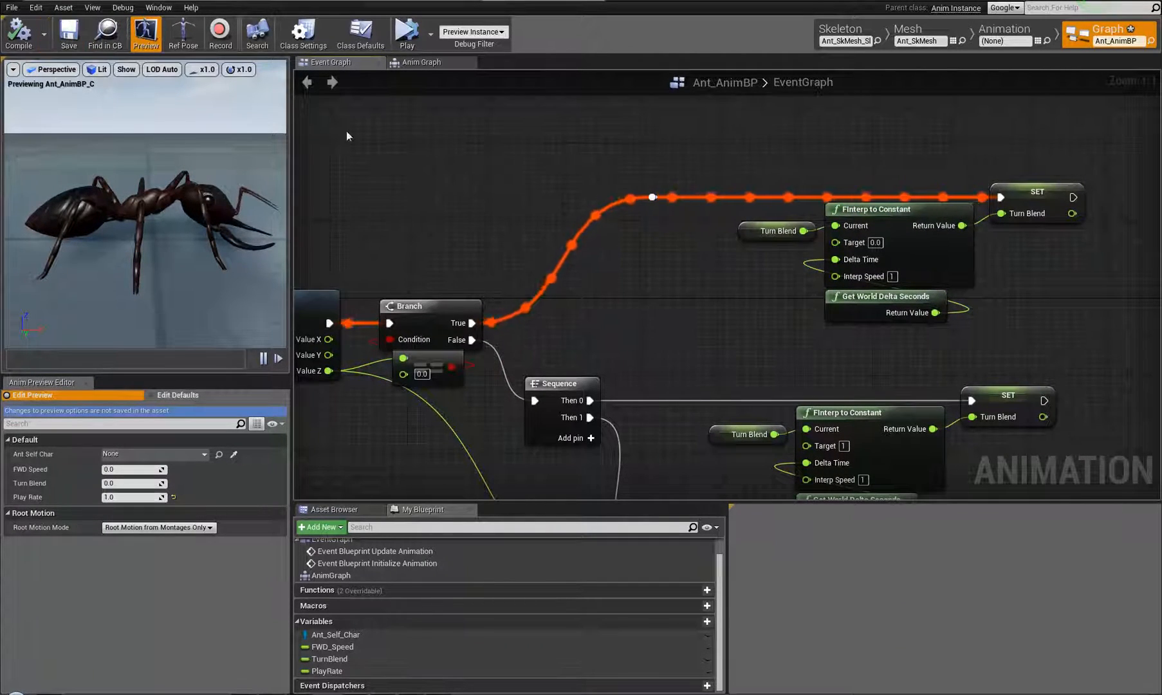
right_click_drag(547, 173, 754, 179)
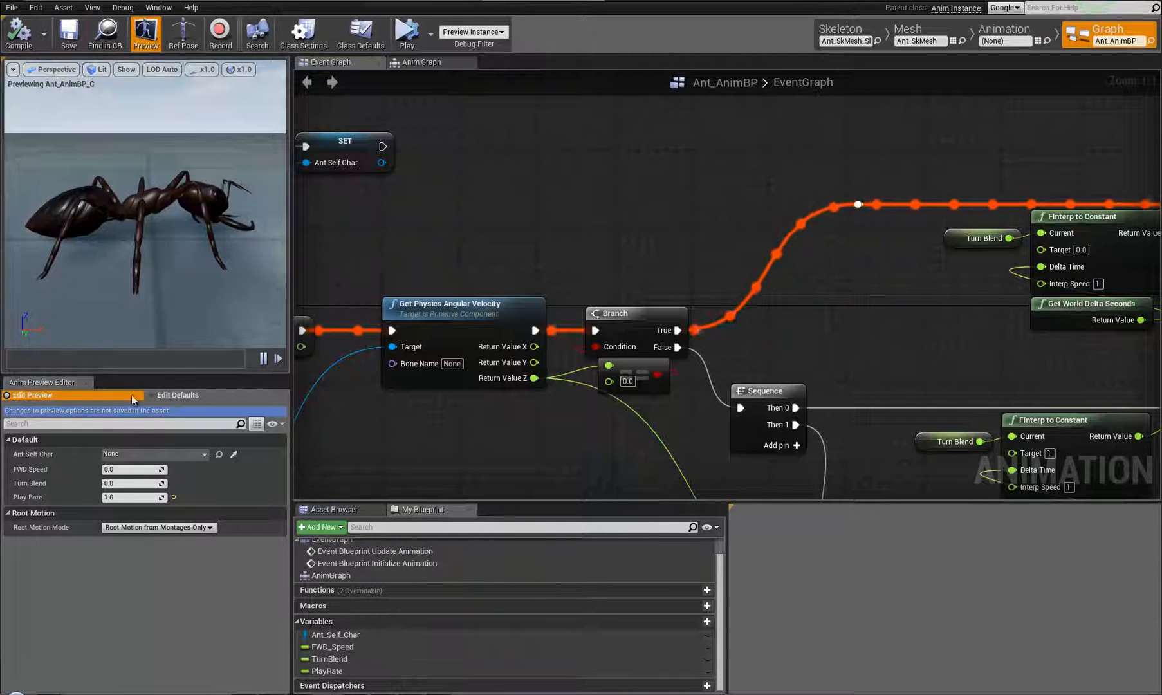
right_click_drag(193, 357, 384, 313)
scroll(386, 313, "down", 1)
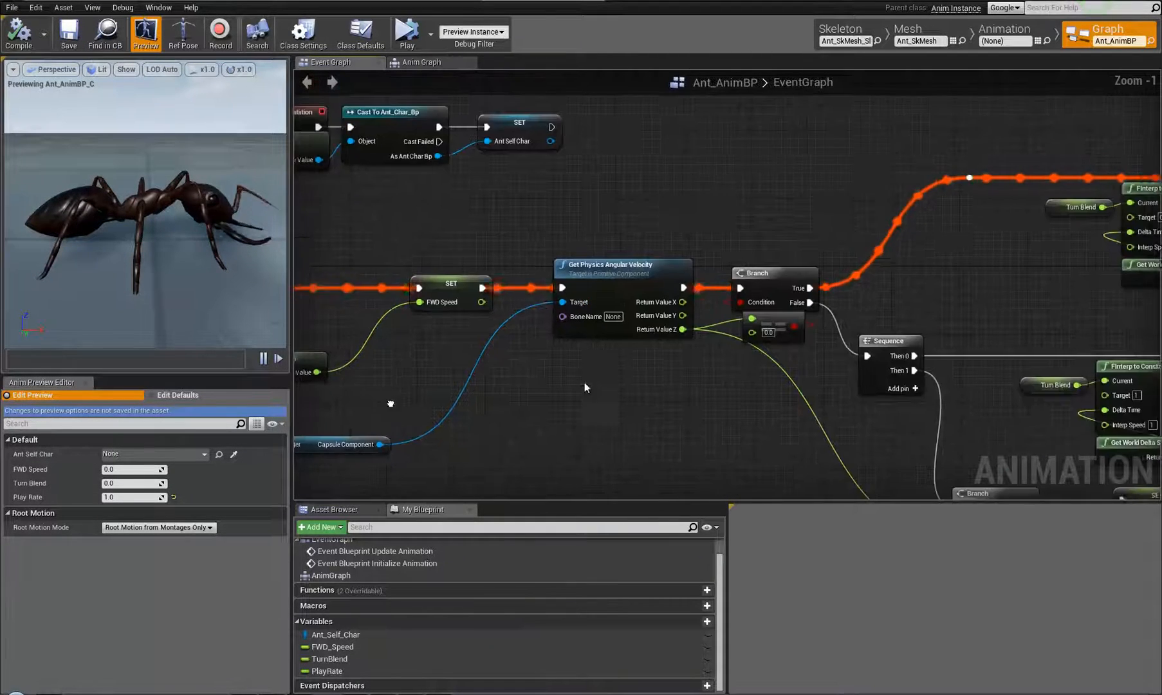
right_click_drag(392, 402, 634, 373)
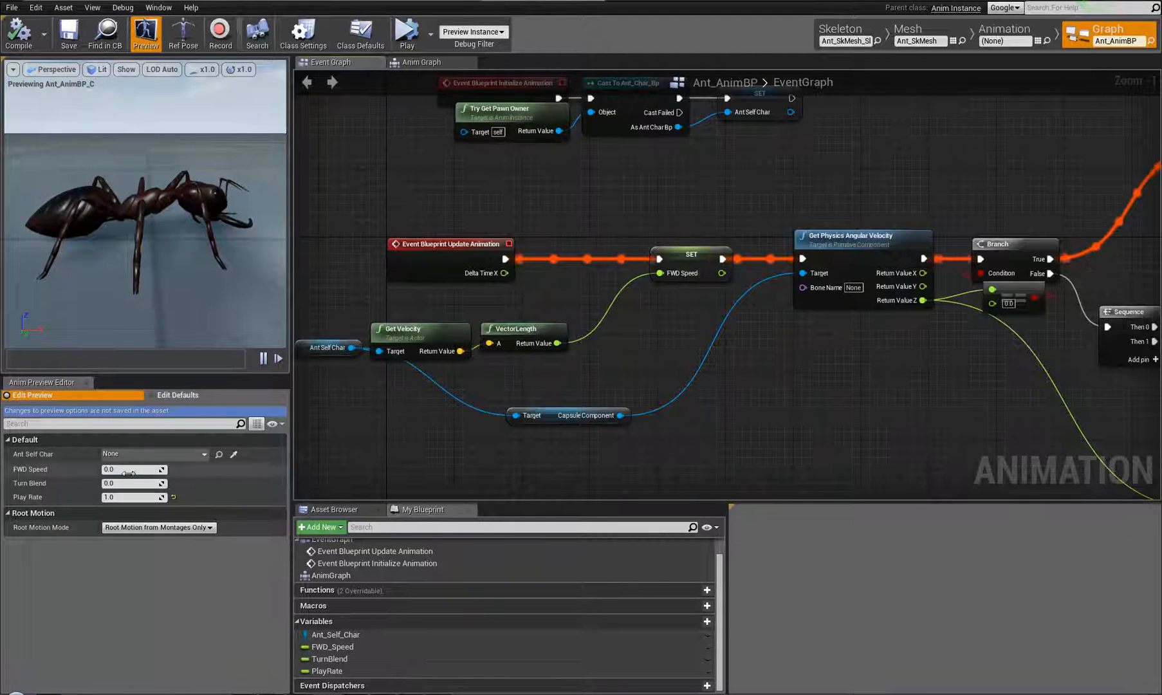
right_click_drag(716, 428, 588, 409)
scroll(579, 396, "down", 4)
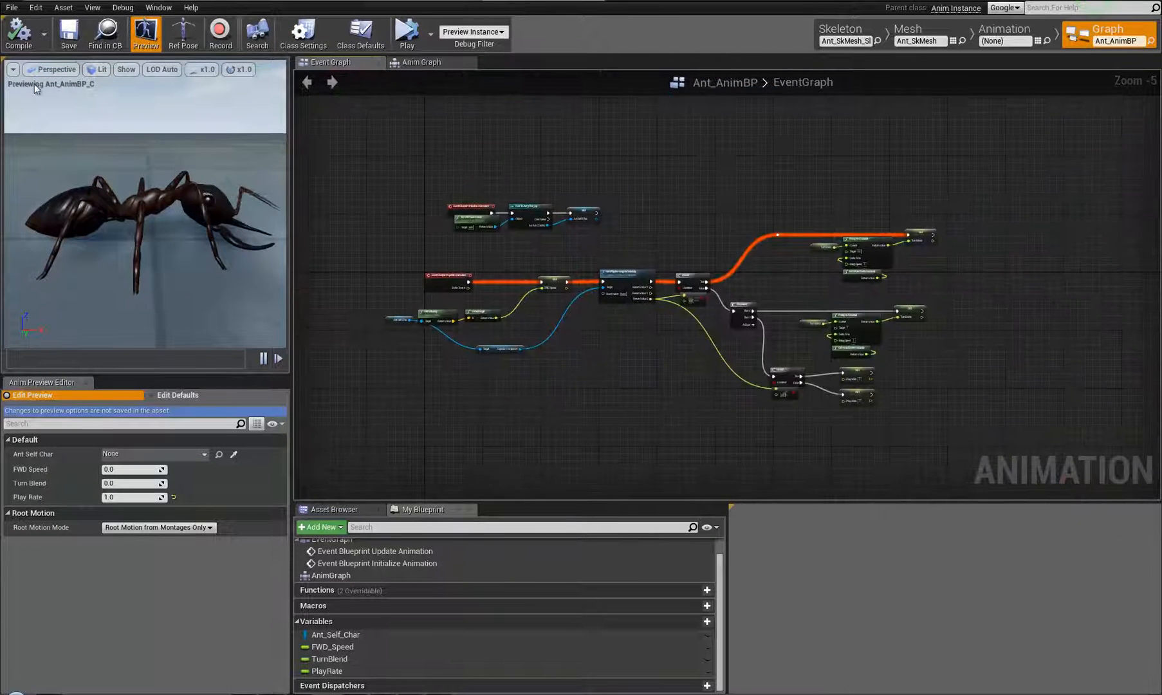
Simulate the level, watch the ant from above and up close at ground level, and stop the simulation.
left_click(122, 3)
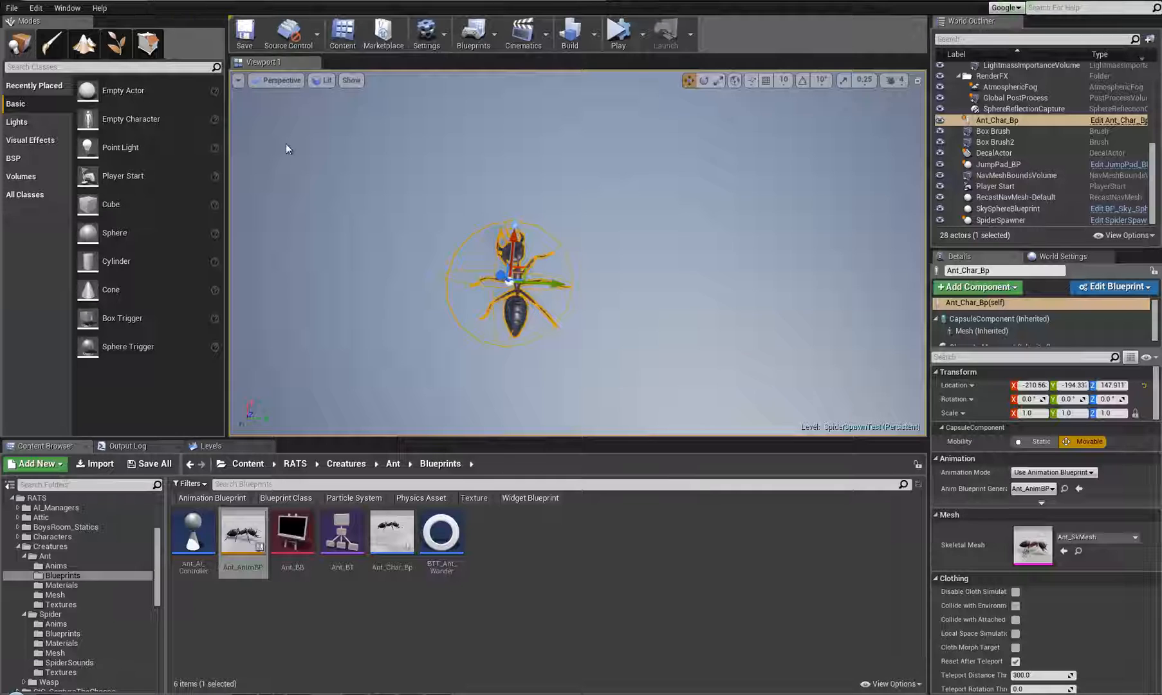
left_click(619, 30)
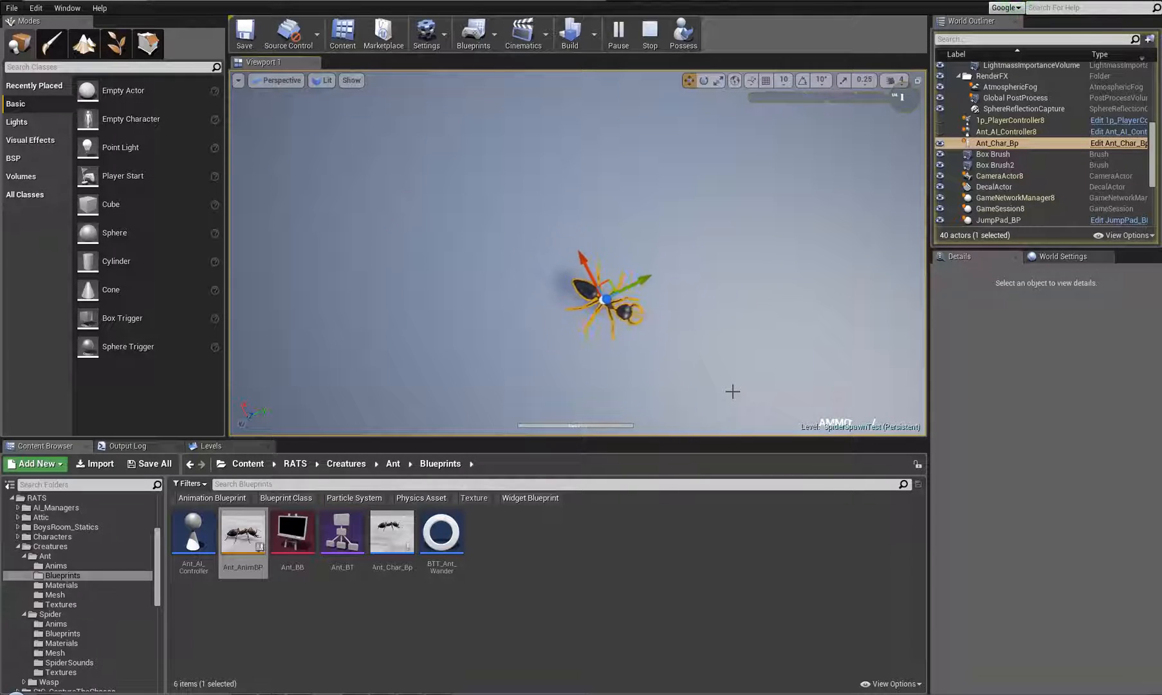
right_click_drag(511, 345, 444, 63)
key("w")
key("s")
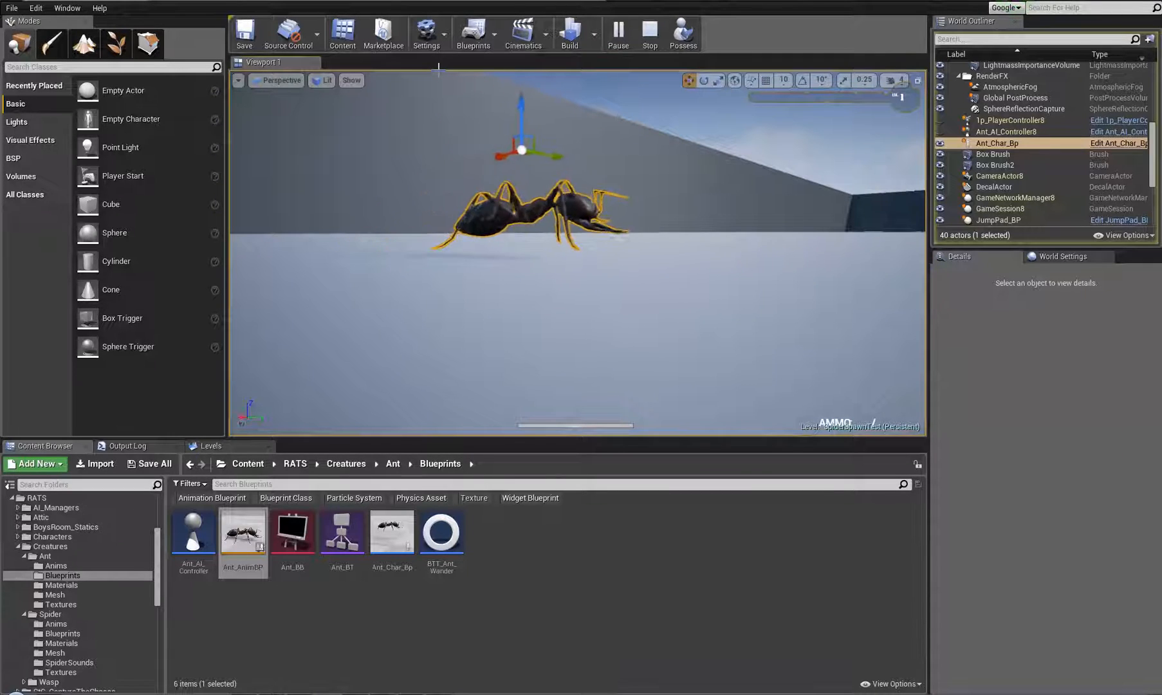
left_click(650, 35)
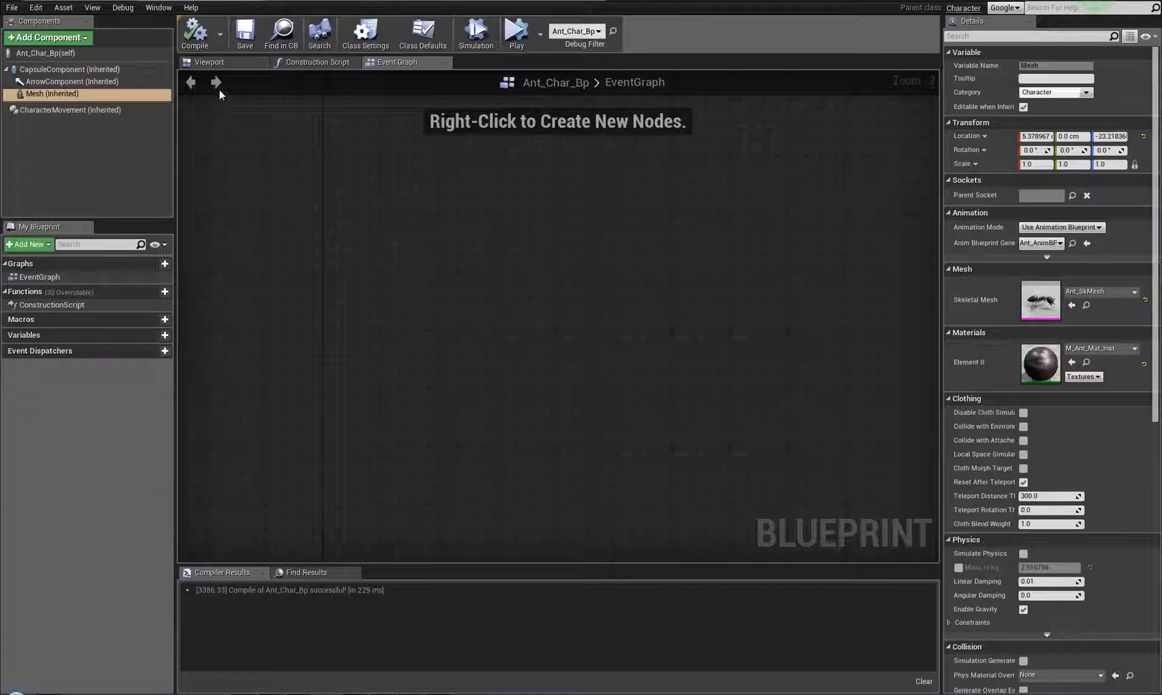
In Ant_Char_Bp, set the mesh's Z location to -30, compile, and check the ant's height in a level simulation.
left_click(226, 62)
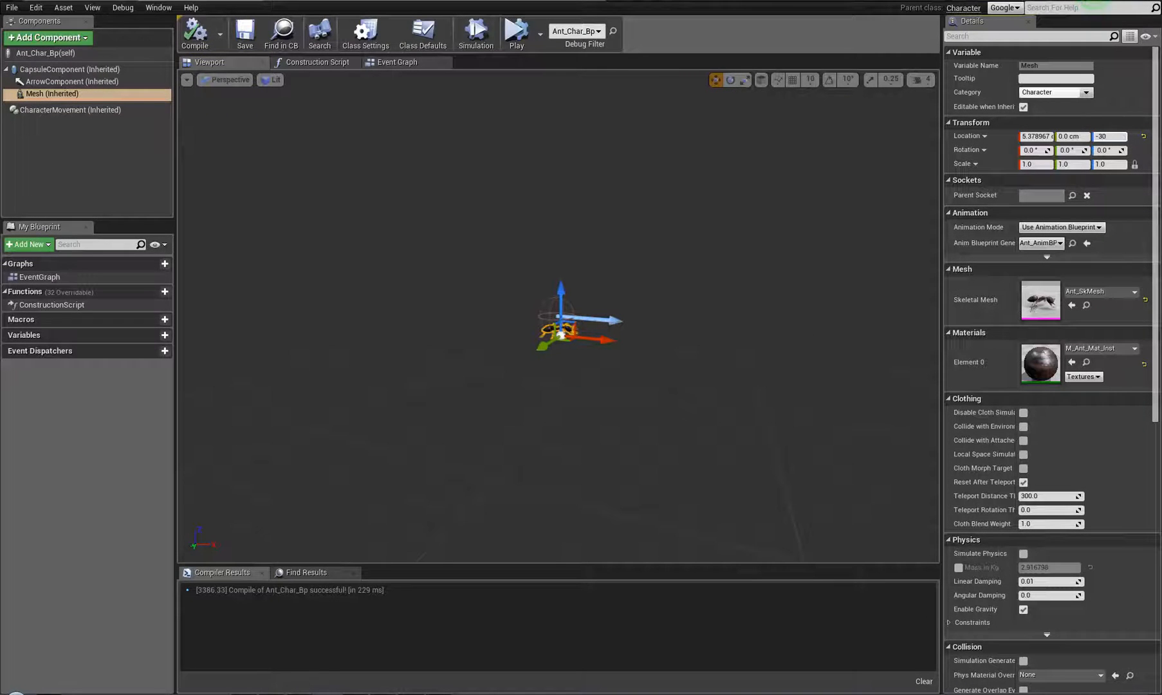
left_click(191, 43)
left_click(91, 2)
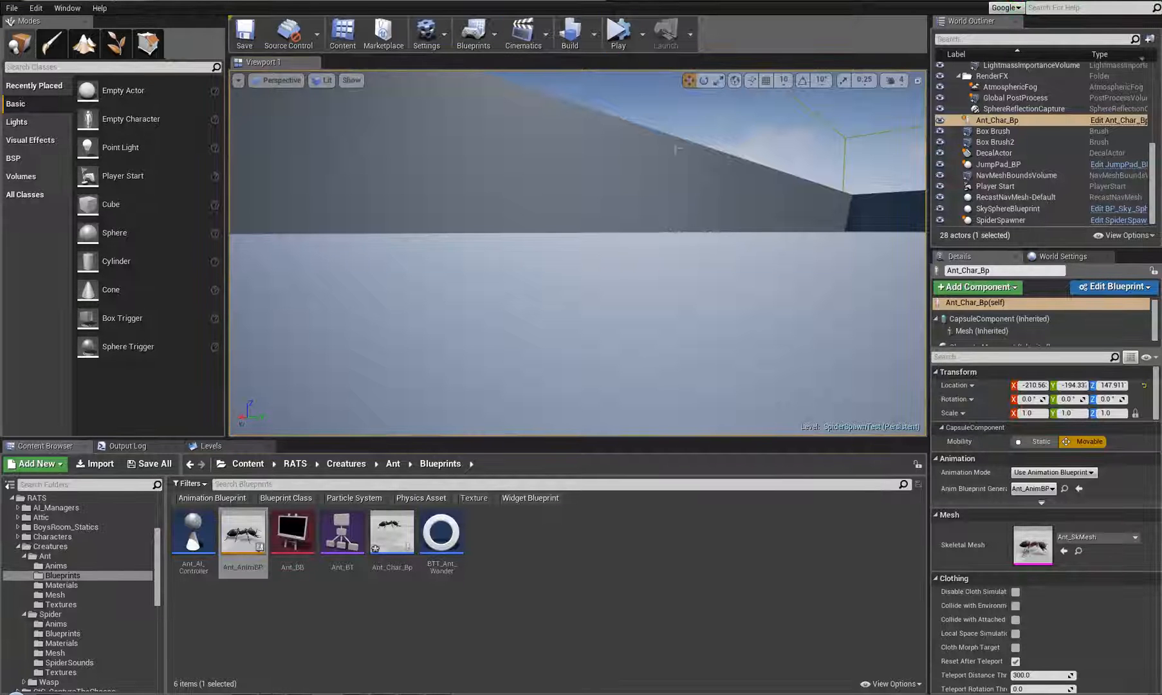
right_click_drag(677, 150, 5, 253)
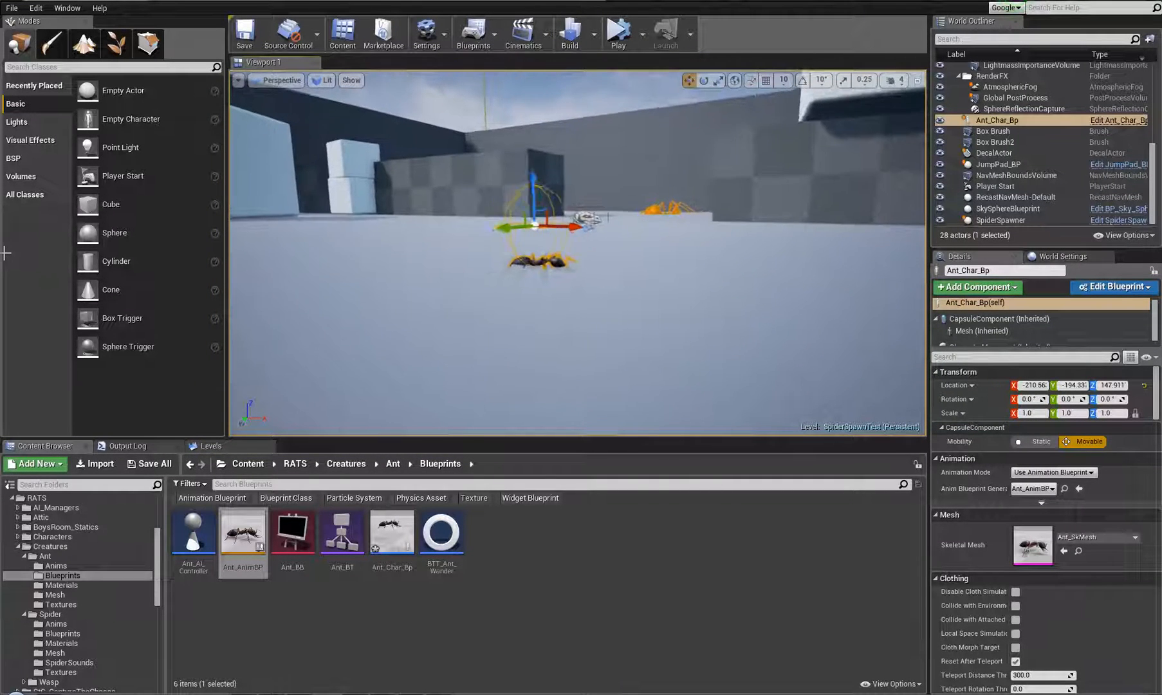
left_click(617, 32)
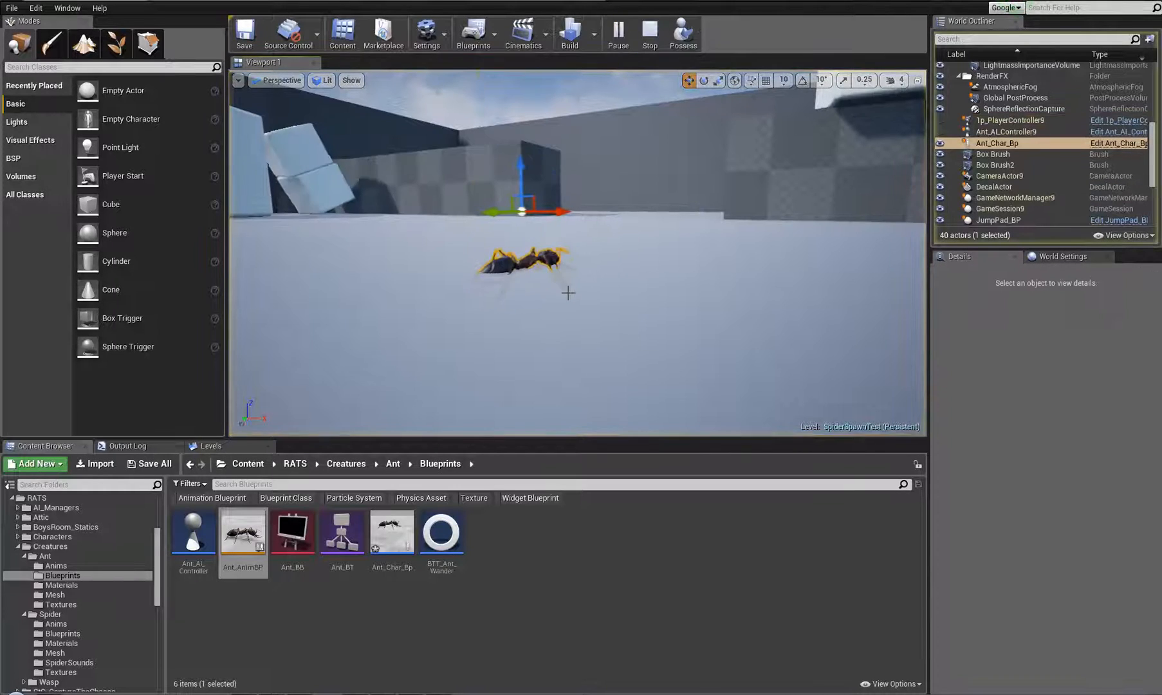
left_click(650, 31)
Set the Ant_Char_Bp mesh's Z location to 25 cm, compile, and briefly simulate the level.
left_click(219, 2)
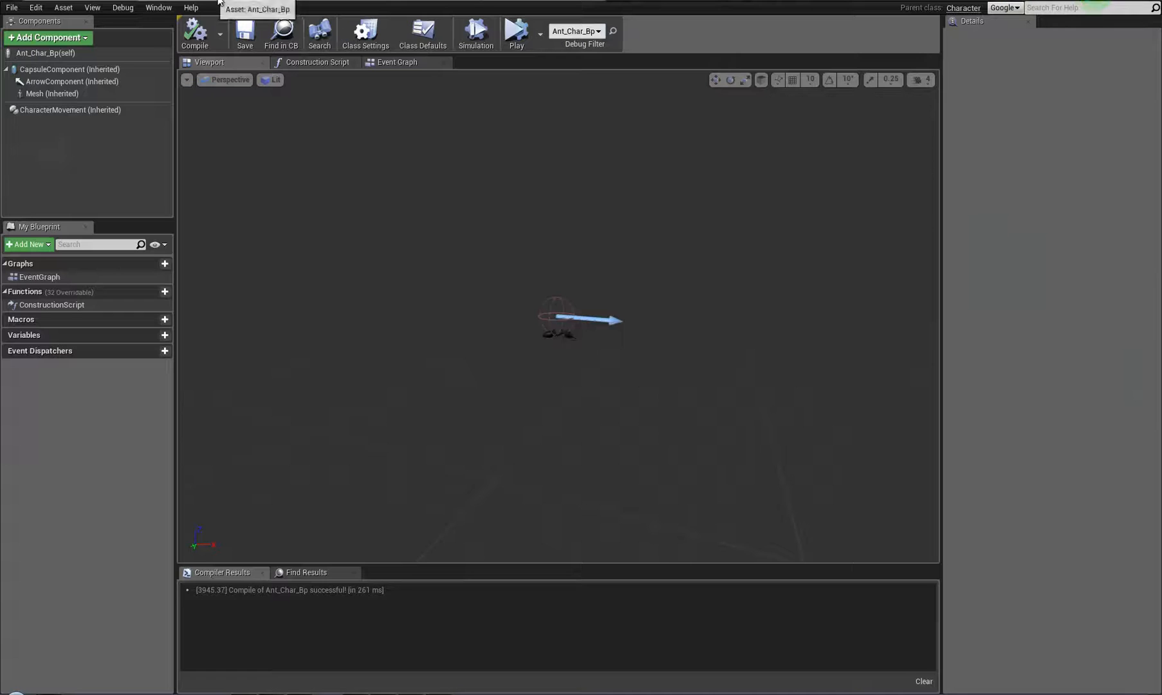
left_click(565, 336)
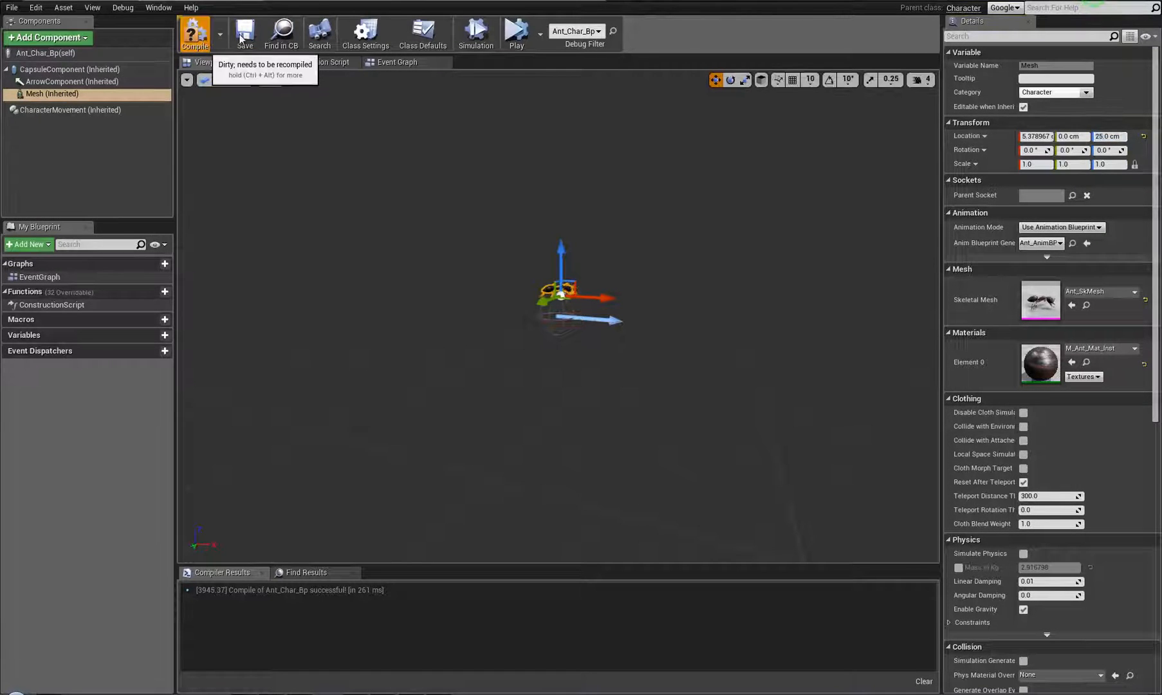
left_click(194, 30)
left_click(132, 6)
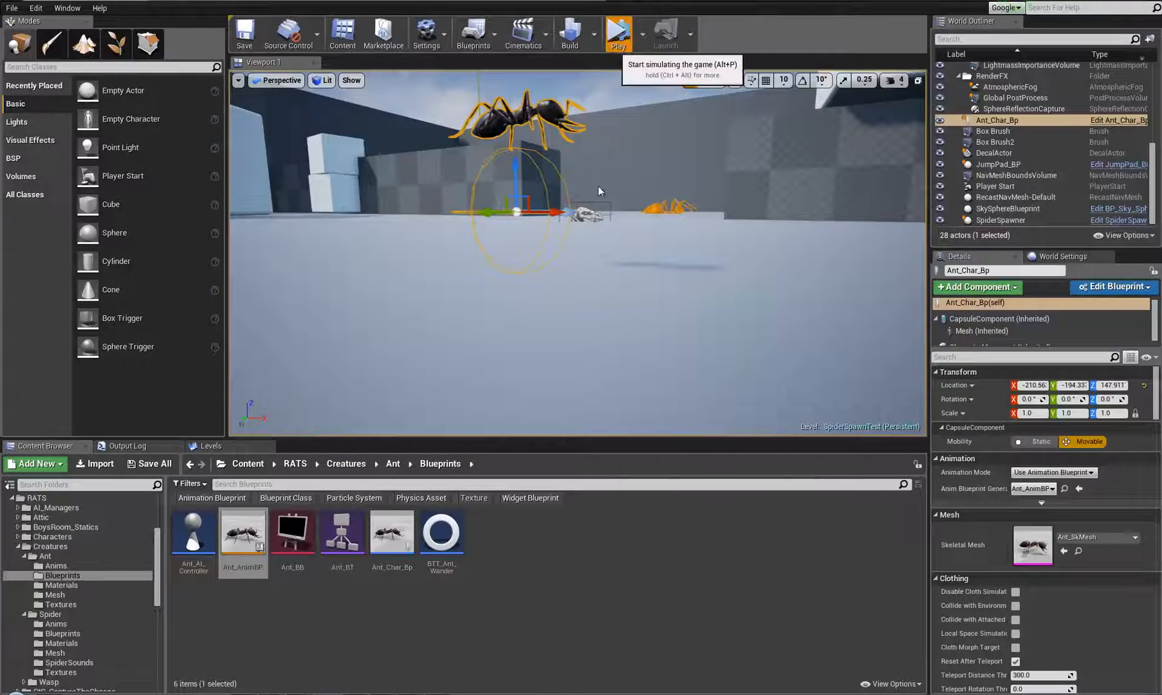
left_click(618, 31)
left_click(650, 31)
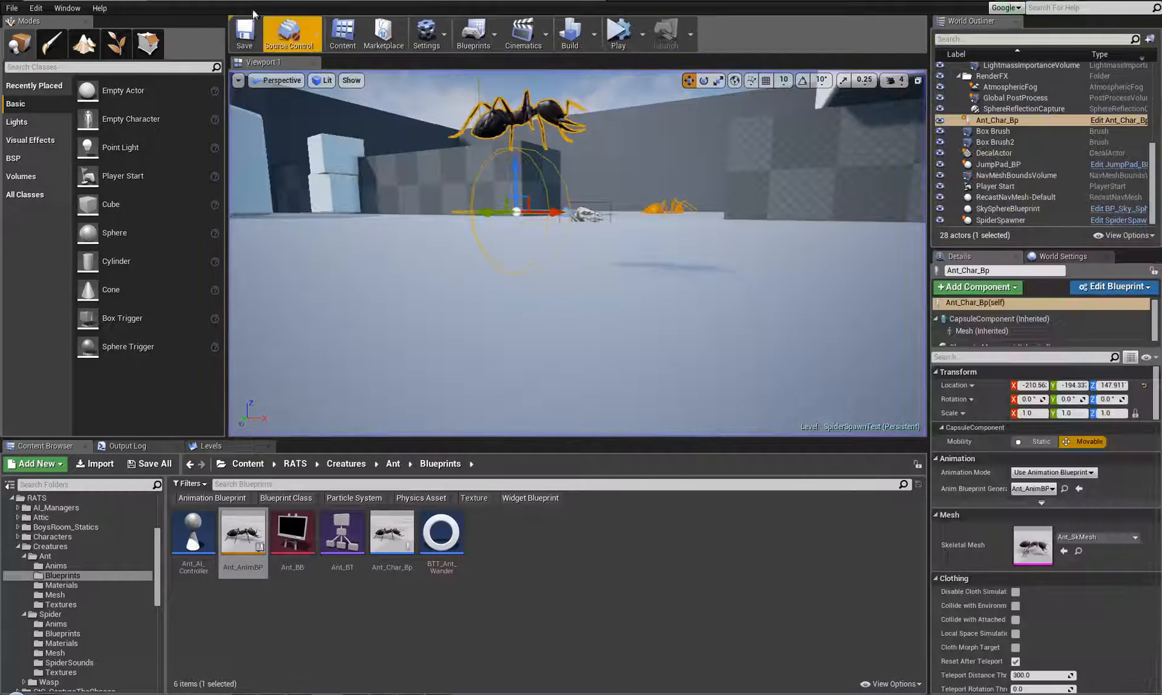
Set the Ant_Char_Bp mesh's Z location to -25 cm, compile, and simulate the level.
left_click(222, 7)
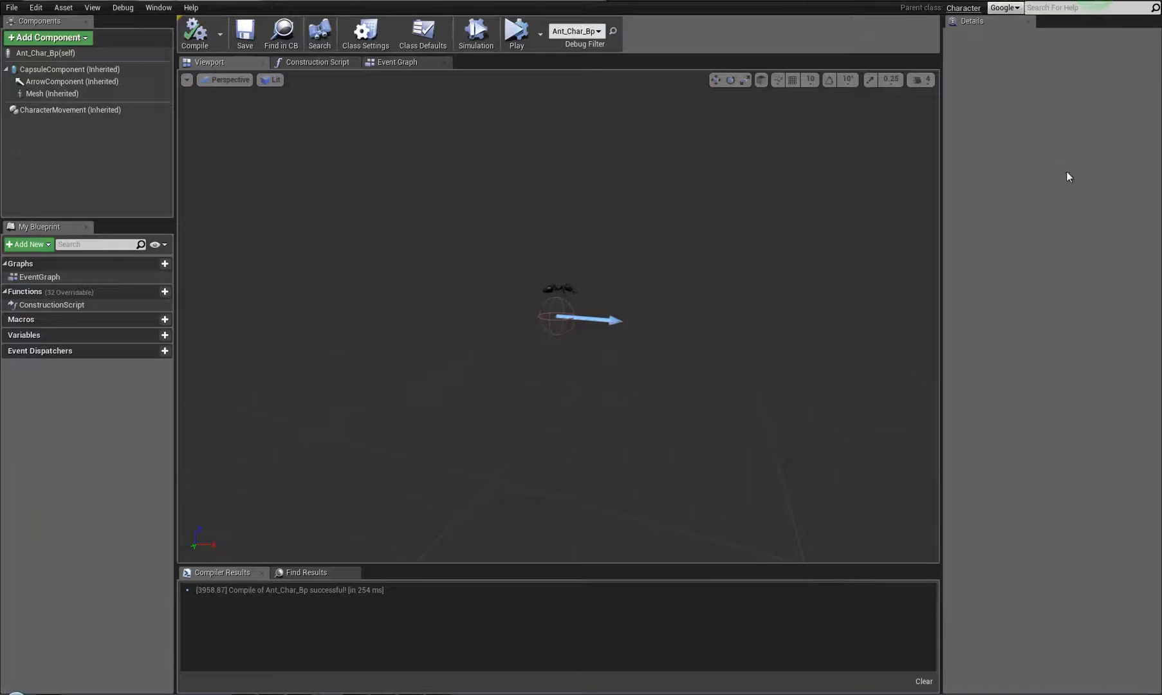
left_click(554, 287)
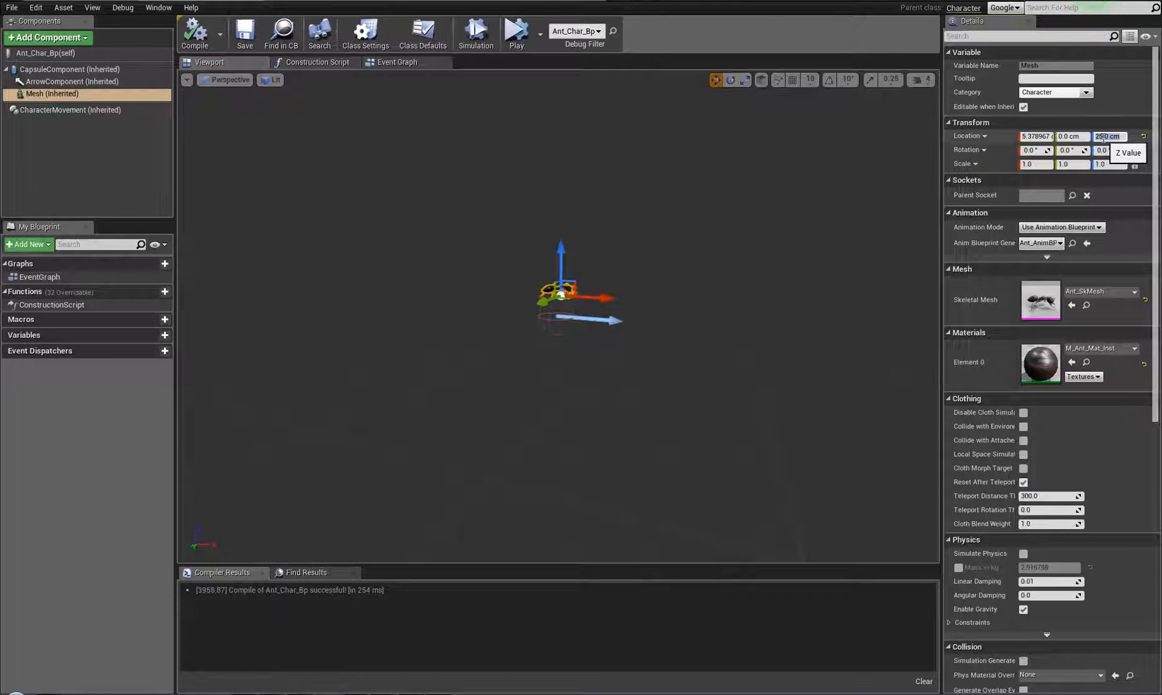
key("Return")
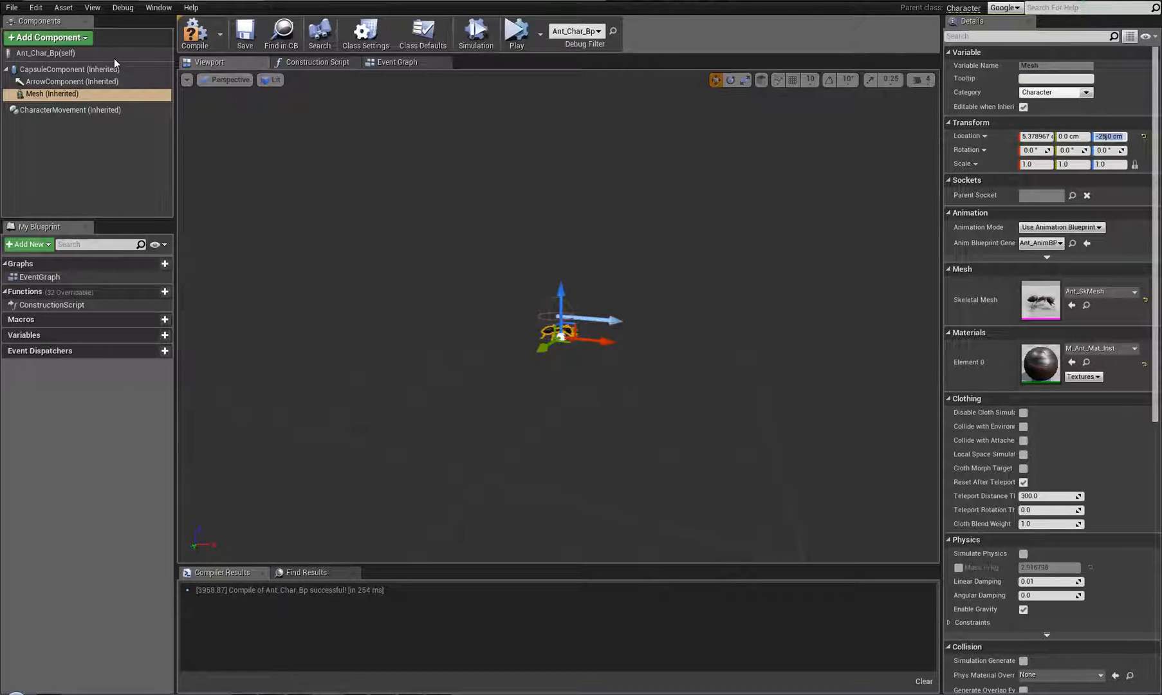
left_click(194, 31)
left_click(124, 6)
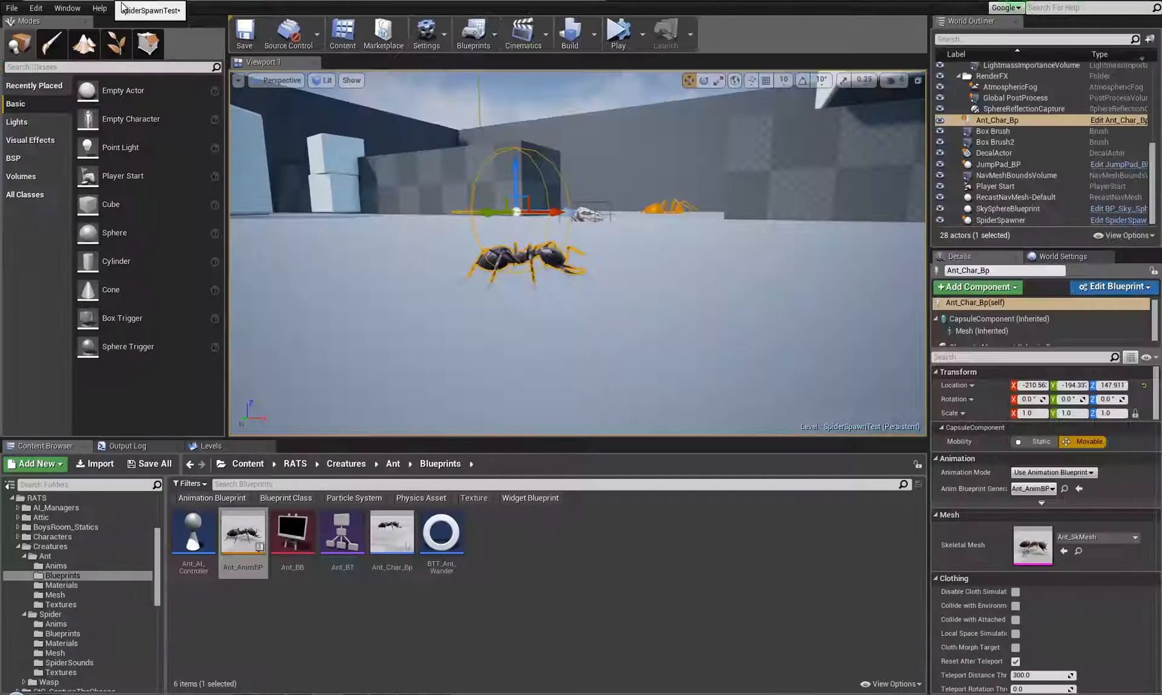
left_click(620, 32)
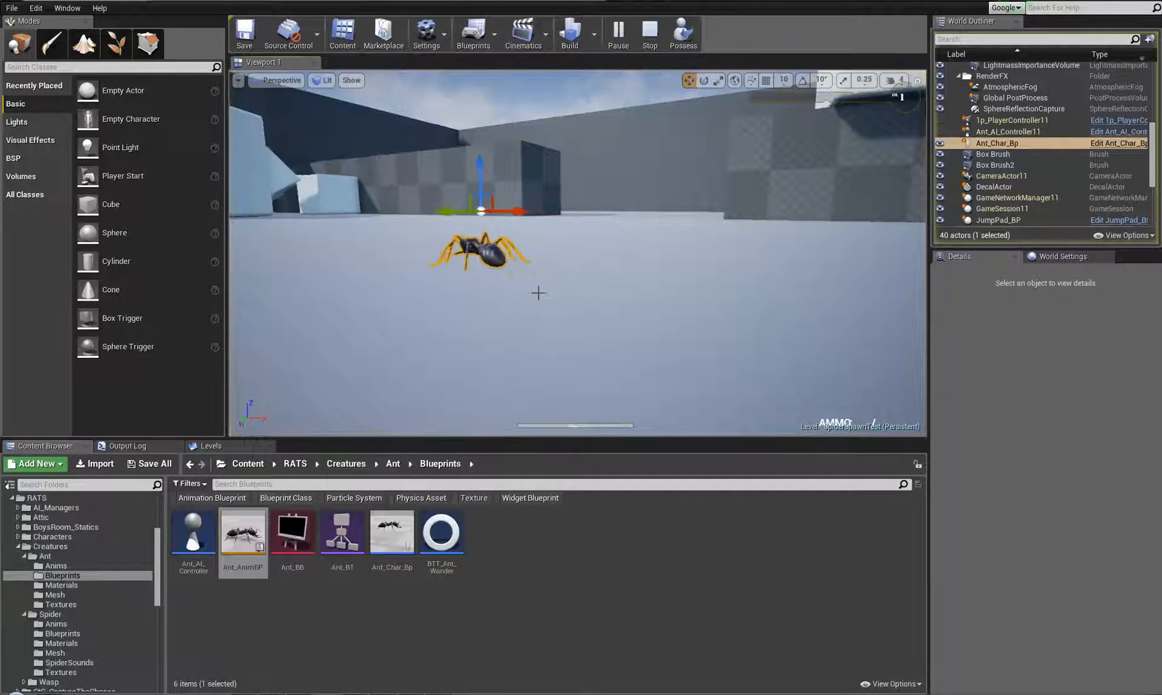
Set the Ant_Char_Bp mesh's Z location to -24 cm and compile the blueprint.
left_click(208, 4)
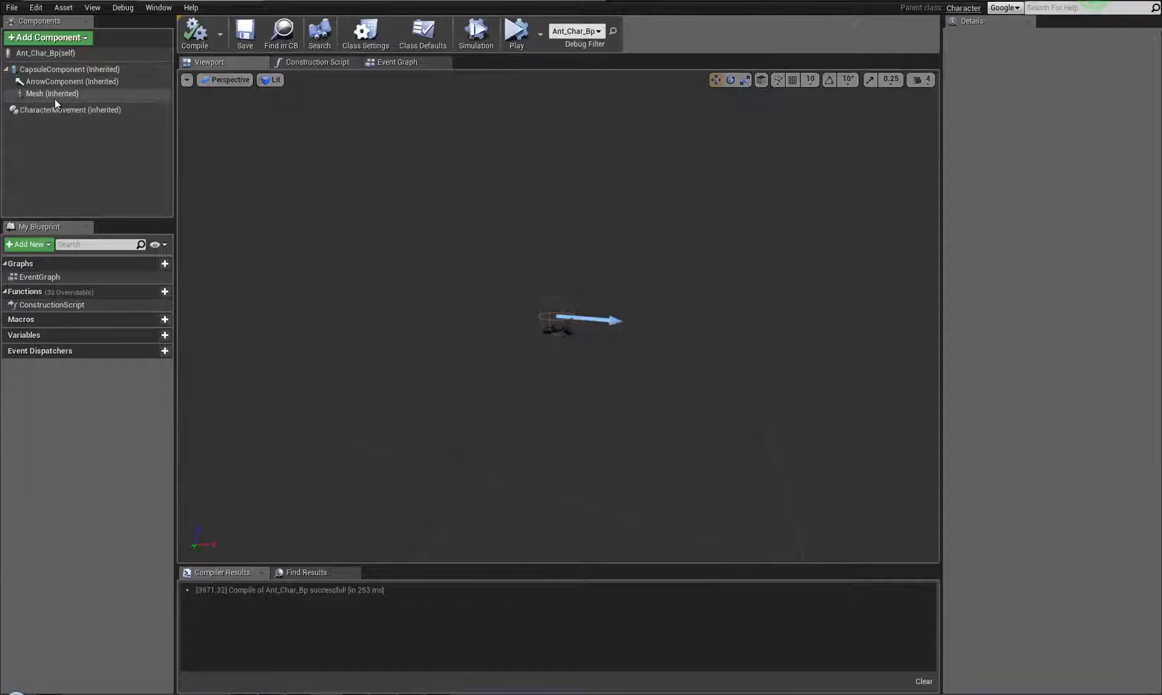
left_click(51, 94)
left_click(1110, 136)
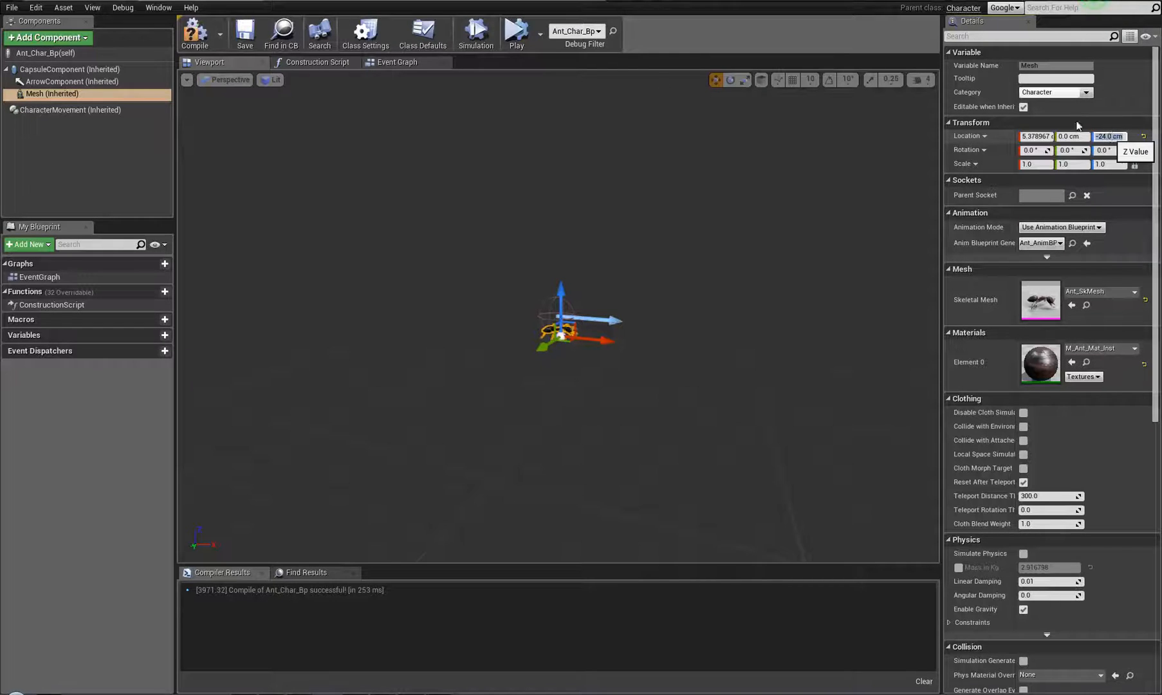
left_click(195, 29)
Simulate the level, view the ant's feet against the floor up close, and stop the simulation.
left_click(129, 4)
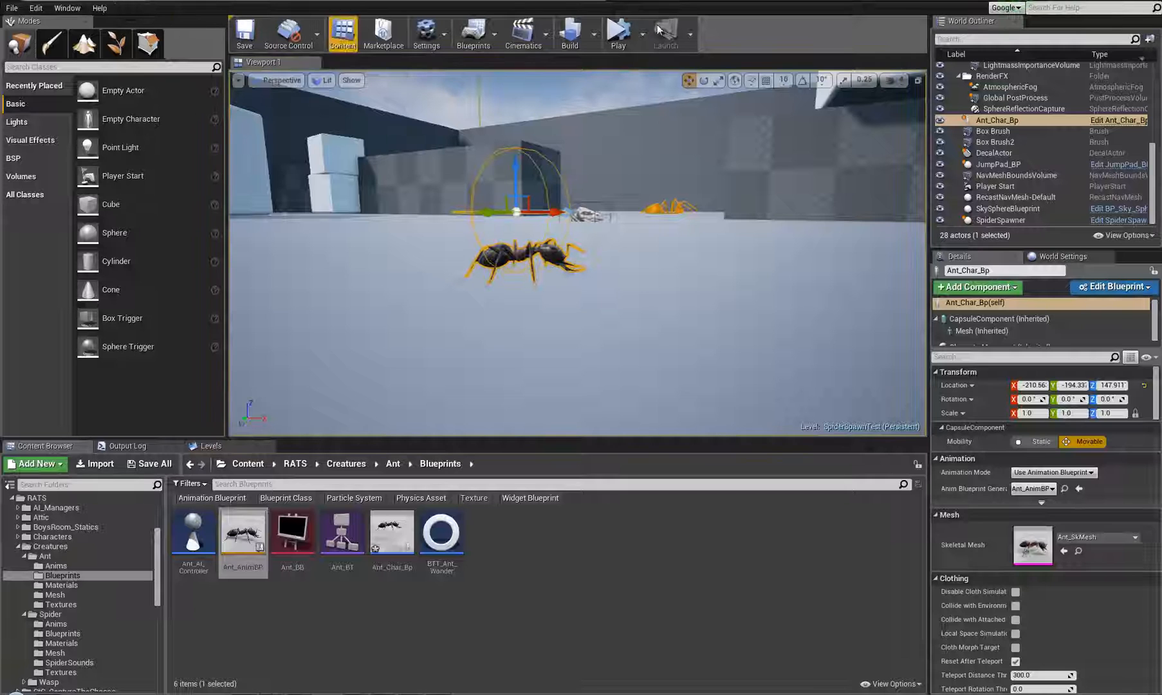
left_click(618, 32)
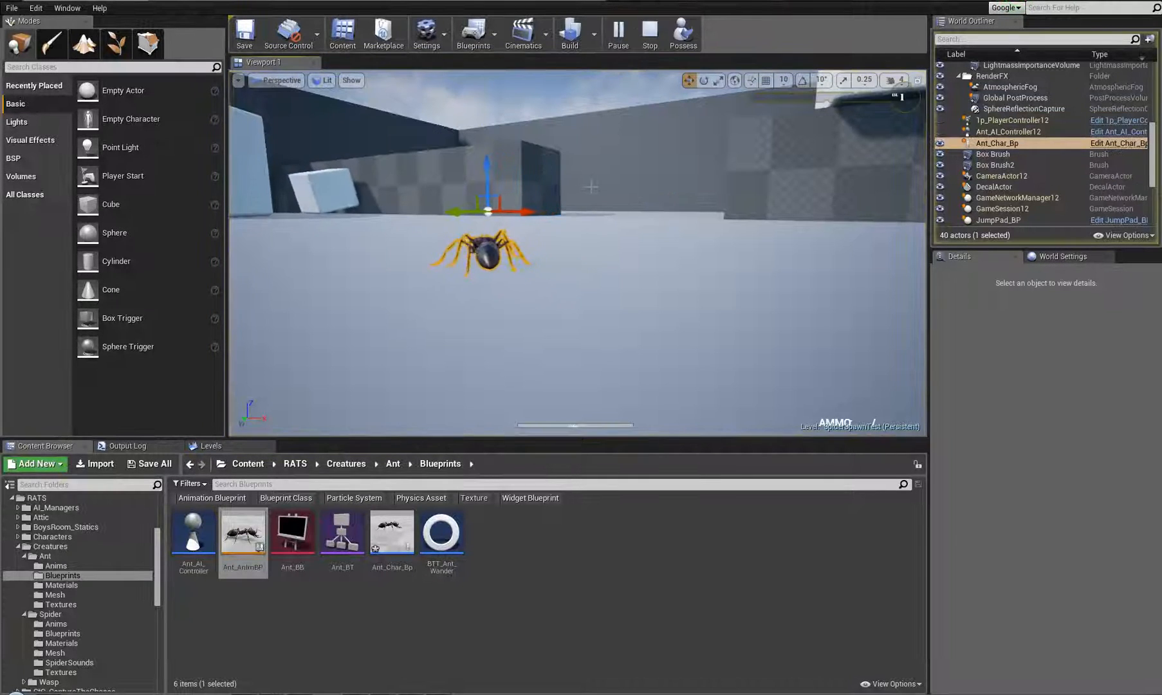
key("w")
right_click_drag(591, 187, 604, 258)
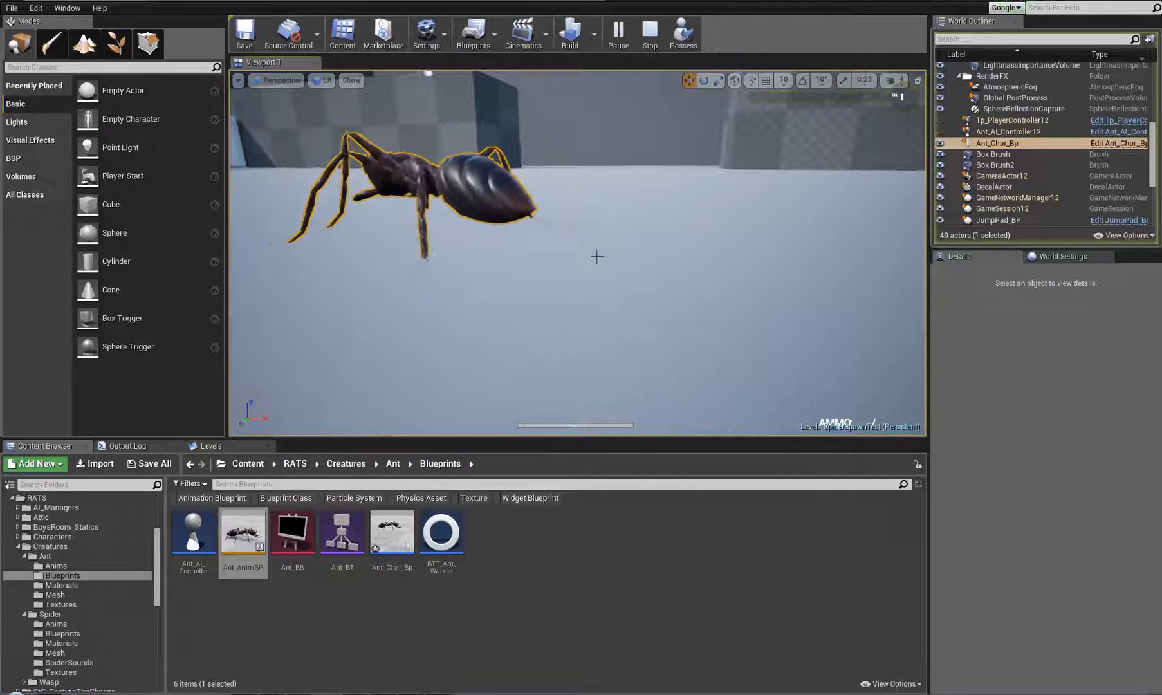
left_click(650, 33)
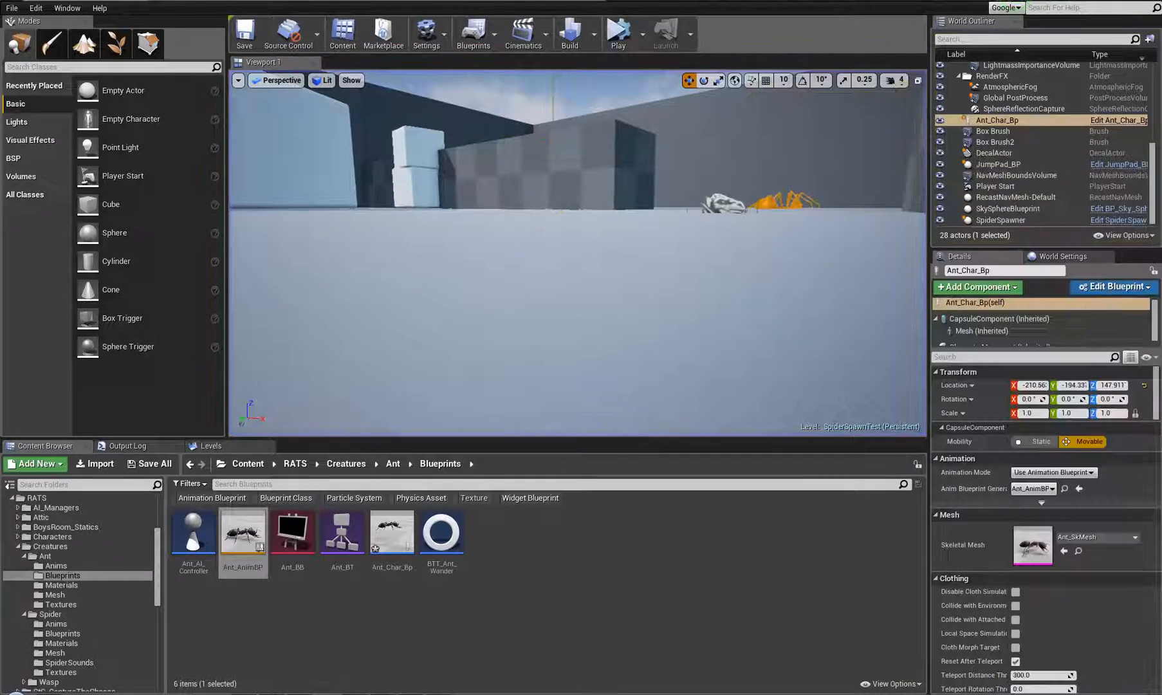
Adjust the mesh's Z location in Ant_Char_Bp, compile the blueprint, and simulate the level to check the ant.
left_click(1118, 120)
left_click(68, 91)
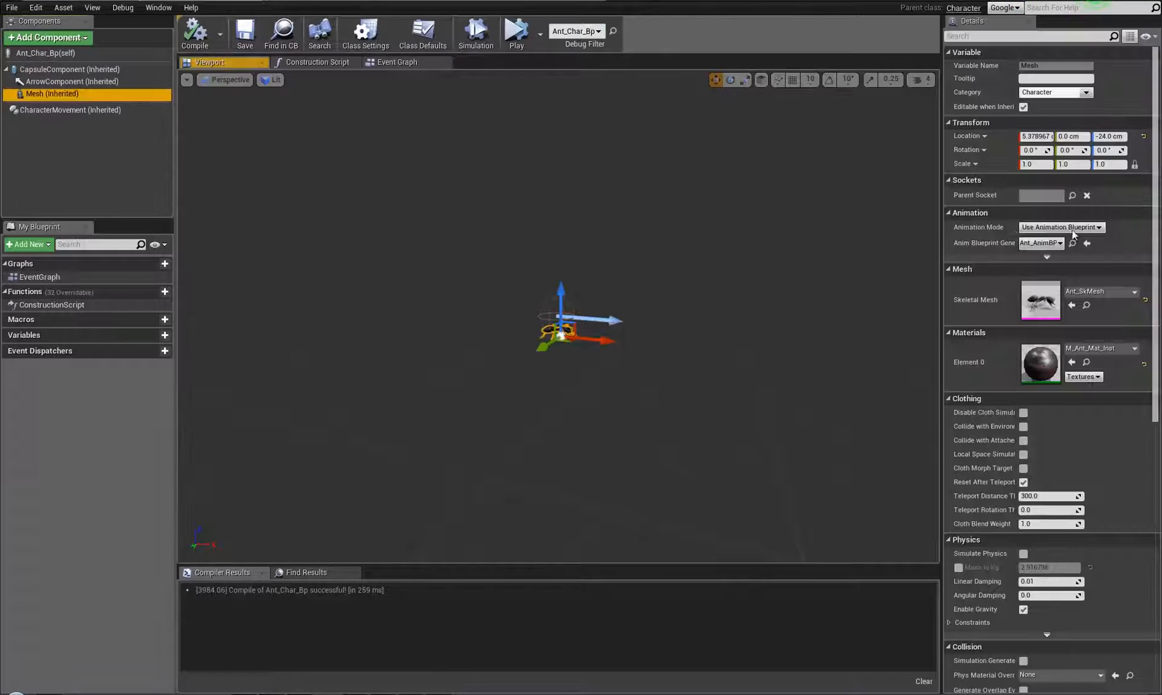
left_click(1109, 137)
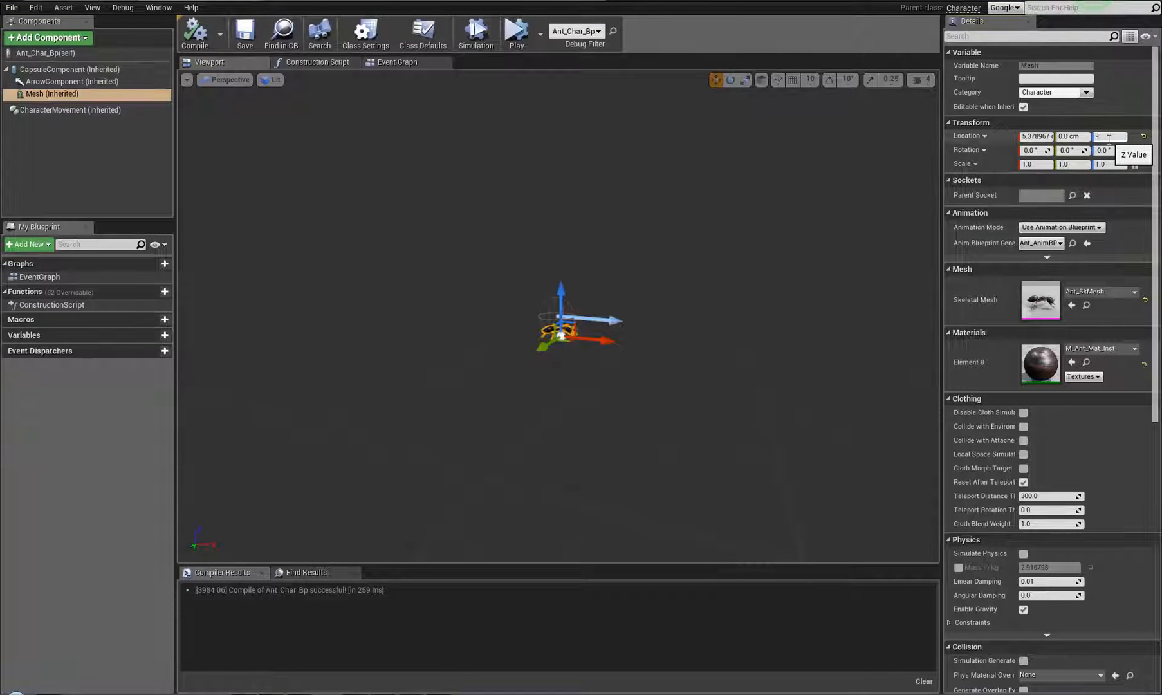
left_click(195, 31)
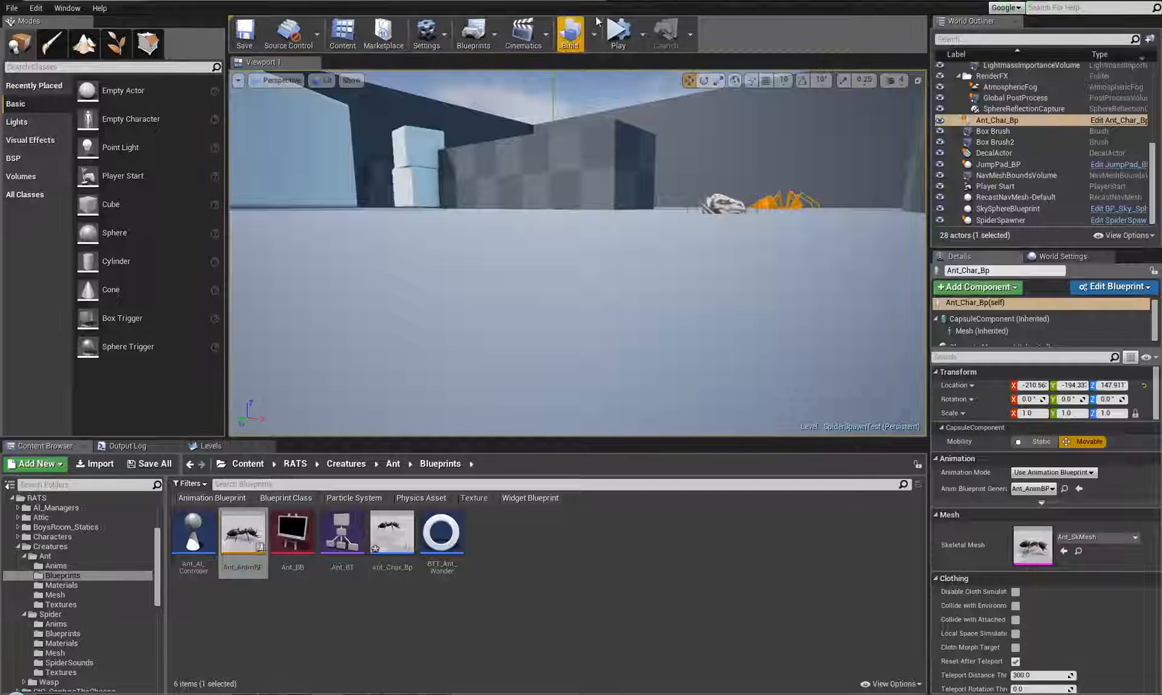
left_click(618, 29)
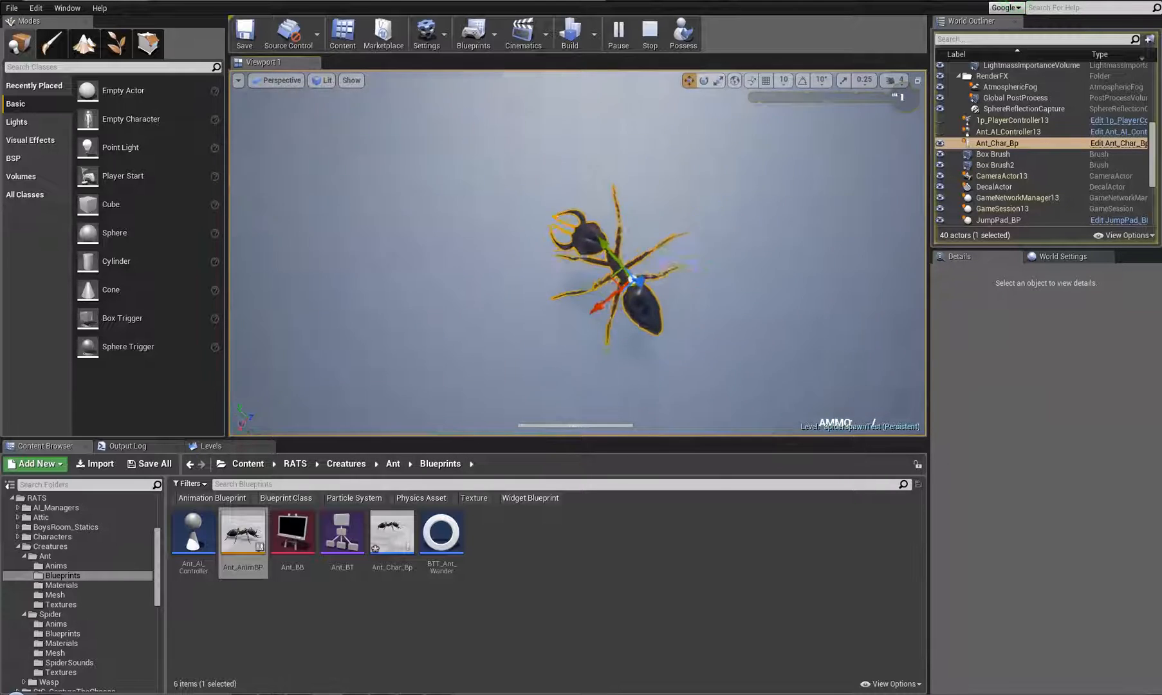
left_click(650, 32)
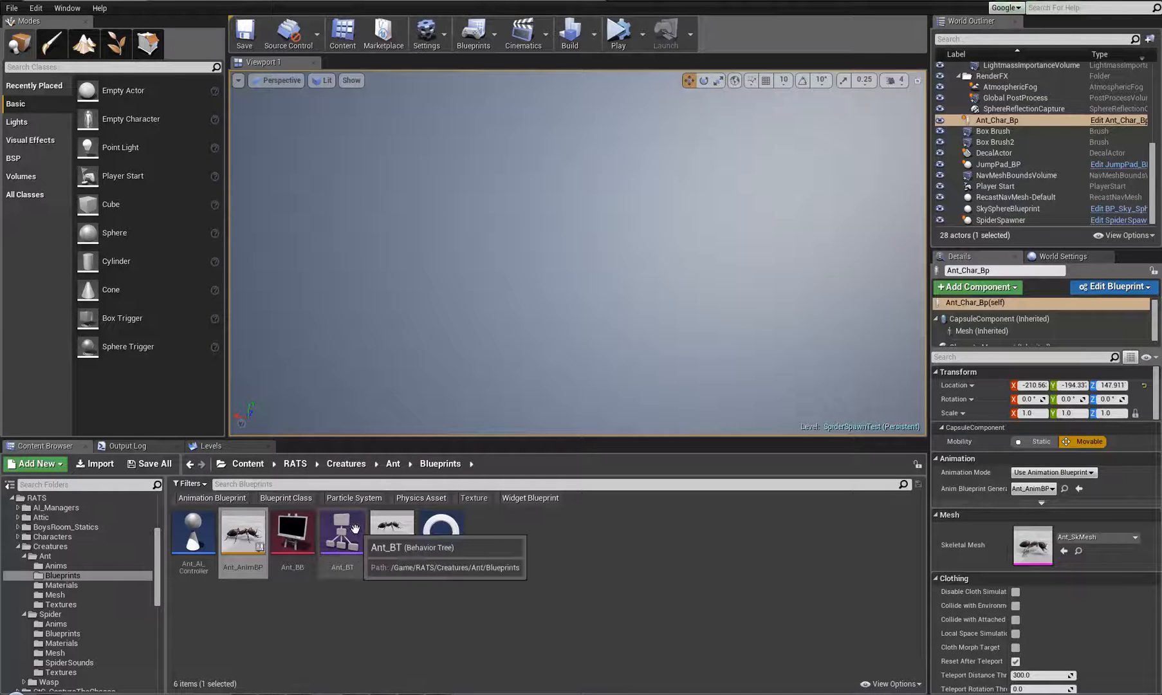
In BTT_Ant_Wander, set the Get Random Reachable Point in Radius node's Radius to 100, then compile and save.
double_click(442, 533)
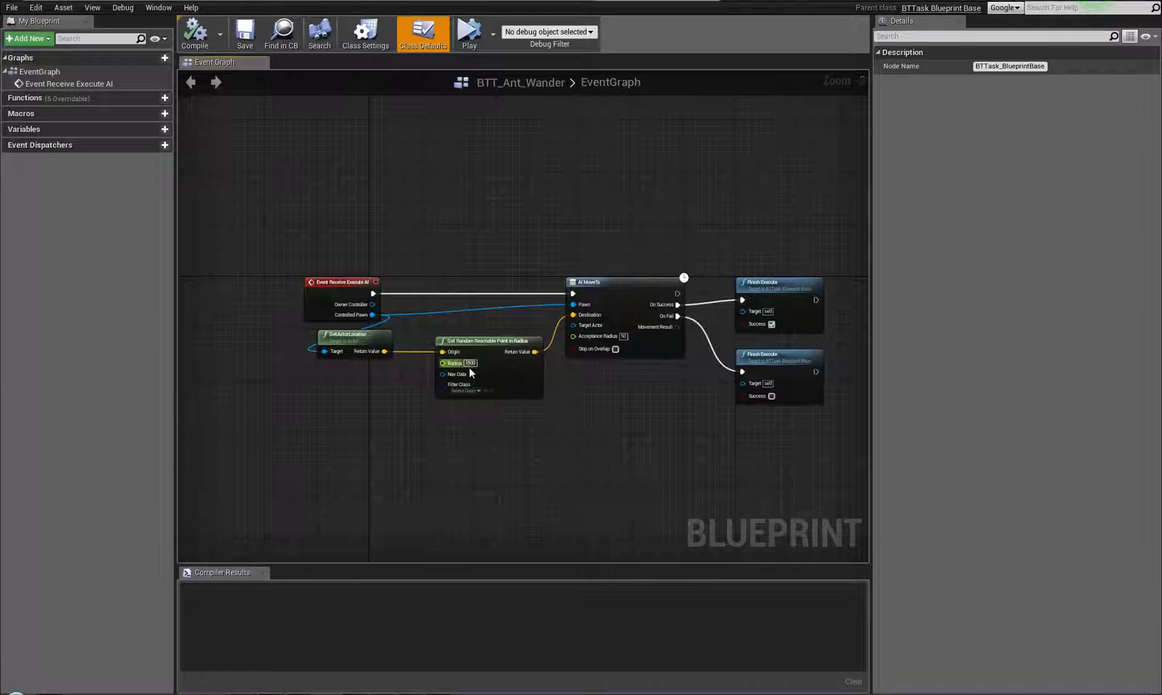
left_click(472, 365)
type("100")
key("Return")
left_click(195, 34)
left_click(244, 34)
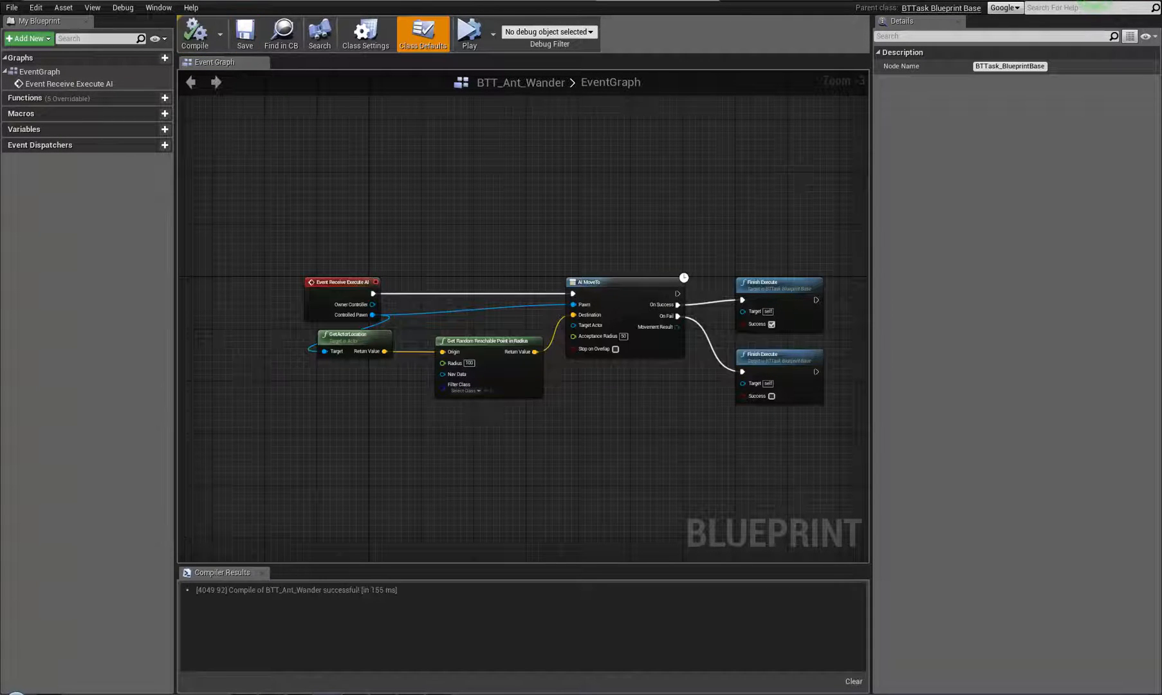
Simulate the level and watch the ant wander and turn from above and from the side.
left_click(713, 1)
left_click(616, 32)
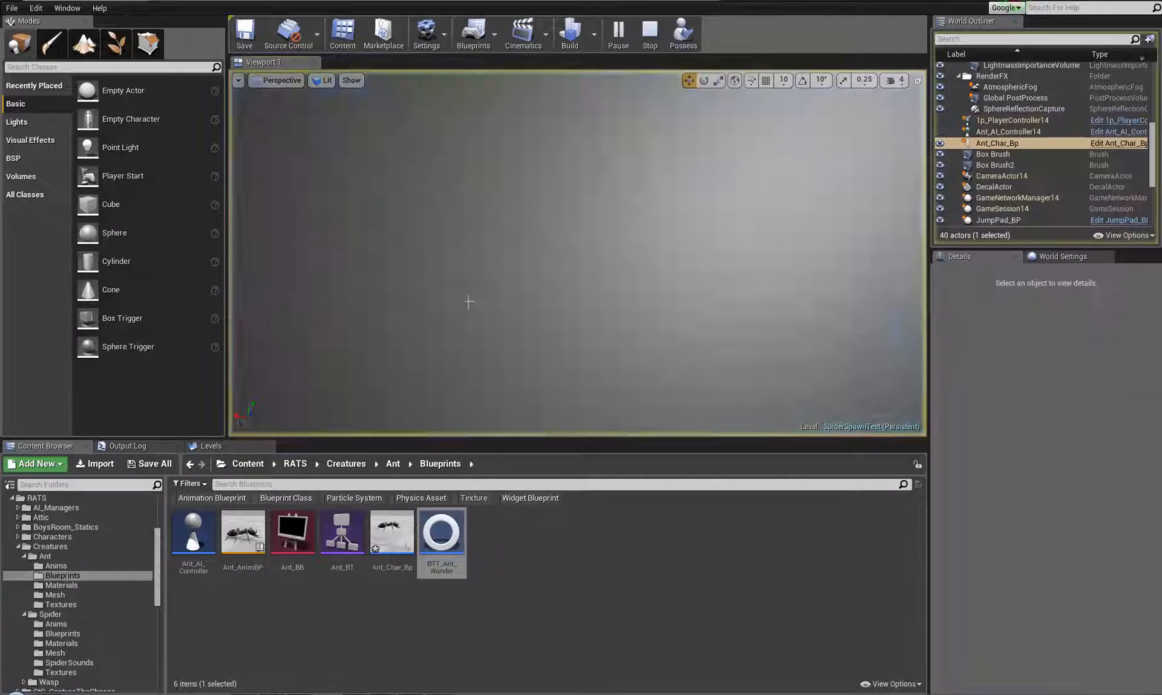
right_click_drag(926, 67, 928, 287)
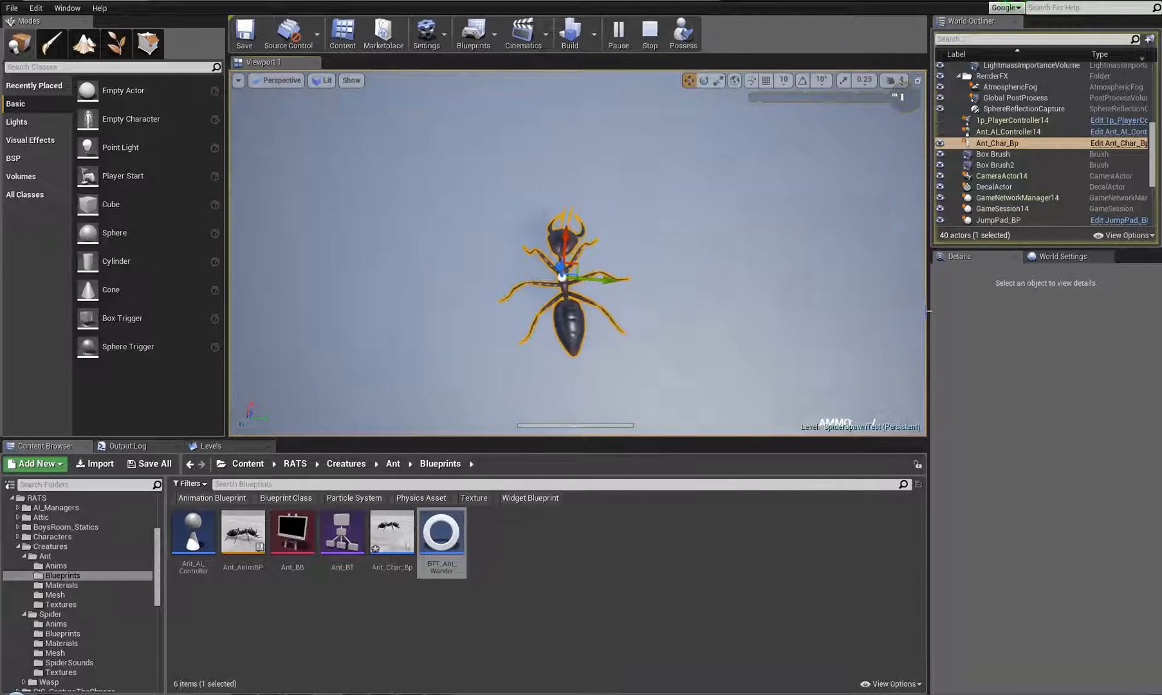
right_click_drag(927, 289, 925, 313)
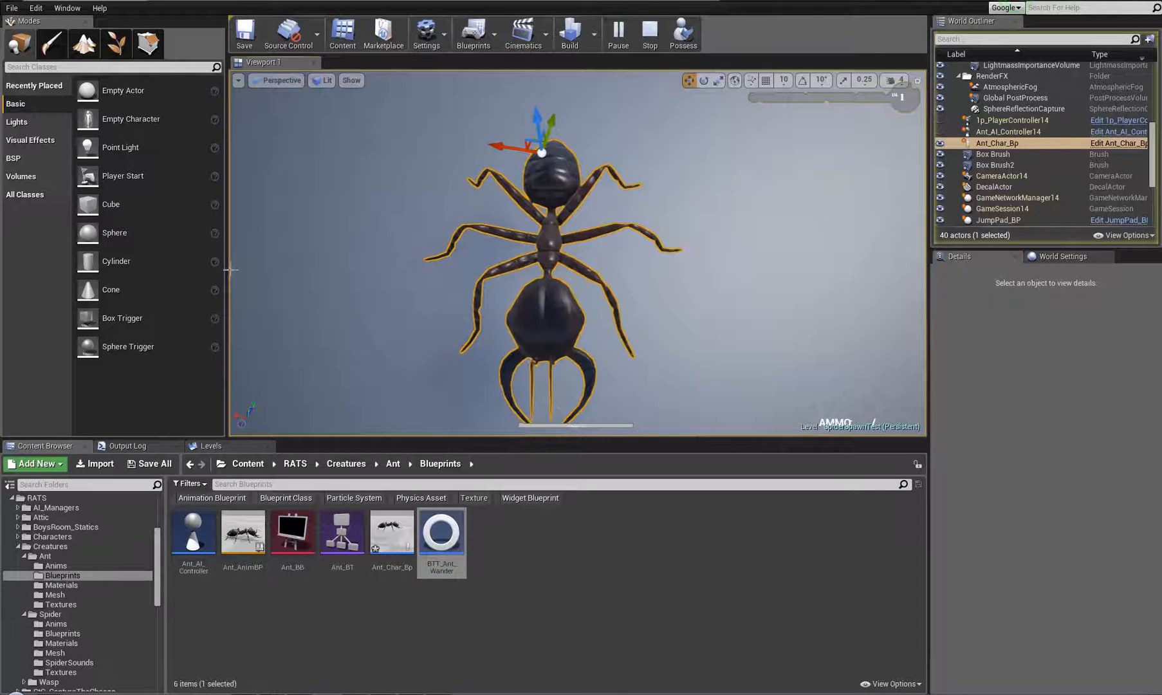
right_click_drag(647, 204, 612, 71)
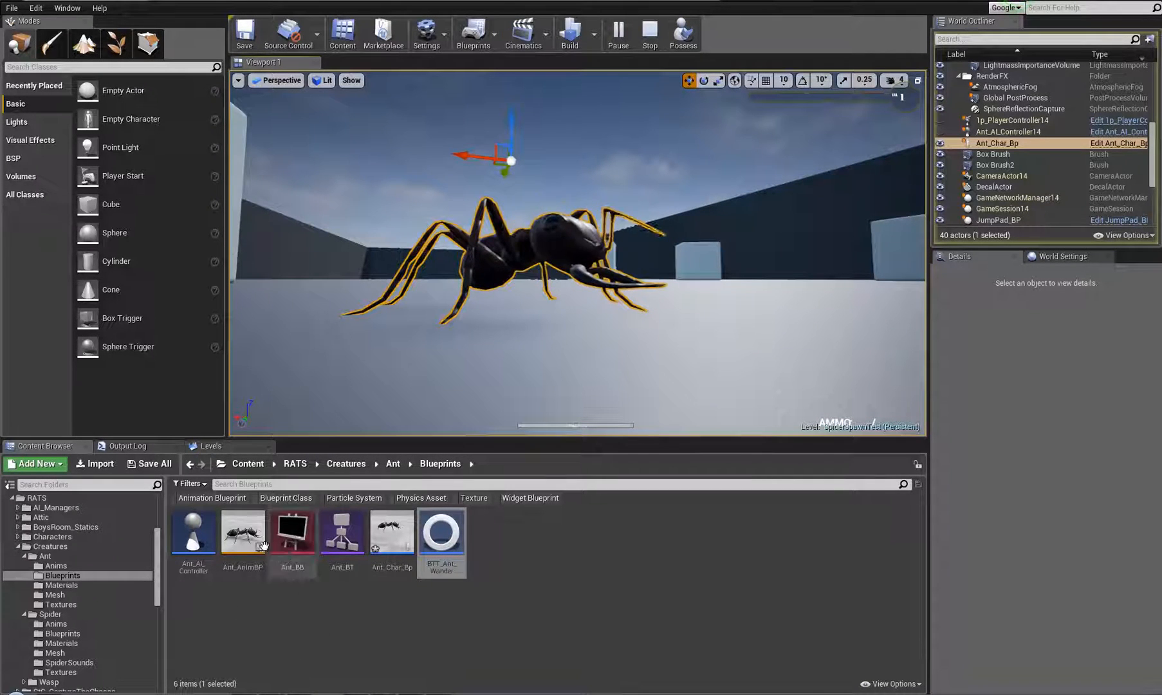
Debug Ant_AI_Controller_C_14 in the Ant_BT behavior tree and BTT_Ant_Wander_C_0 in the wander task while the level simulates.
double_click(342, 531)
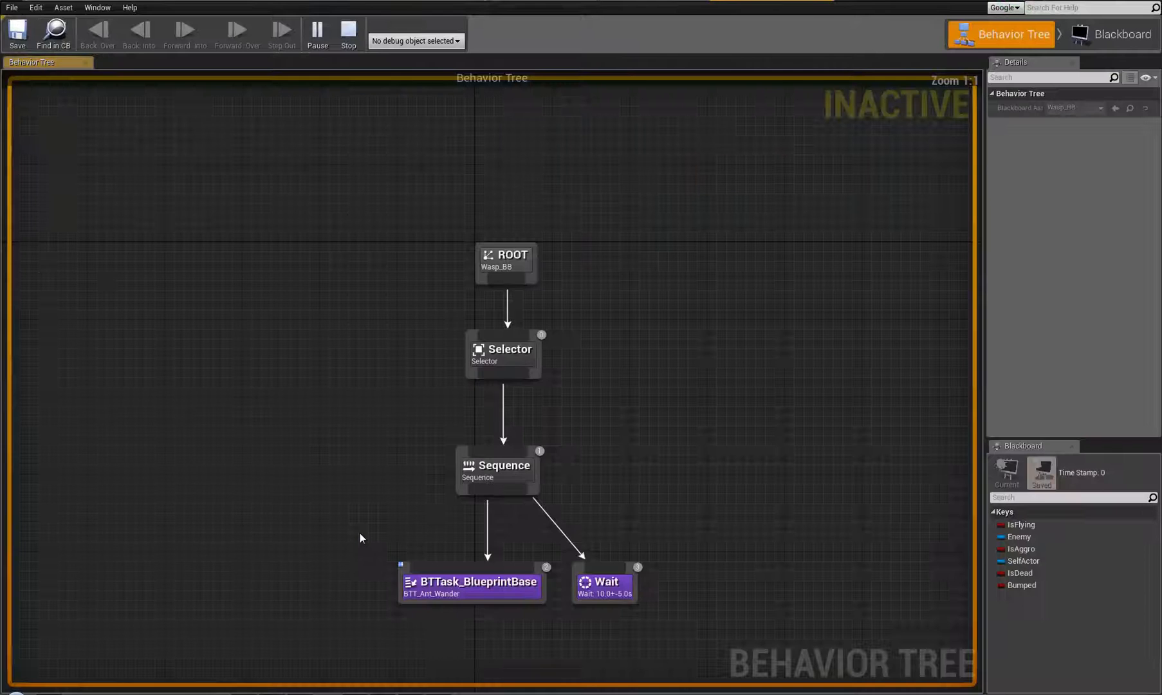
left_click(443, 41)
left_click(430, 61)
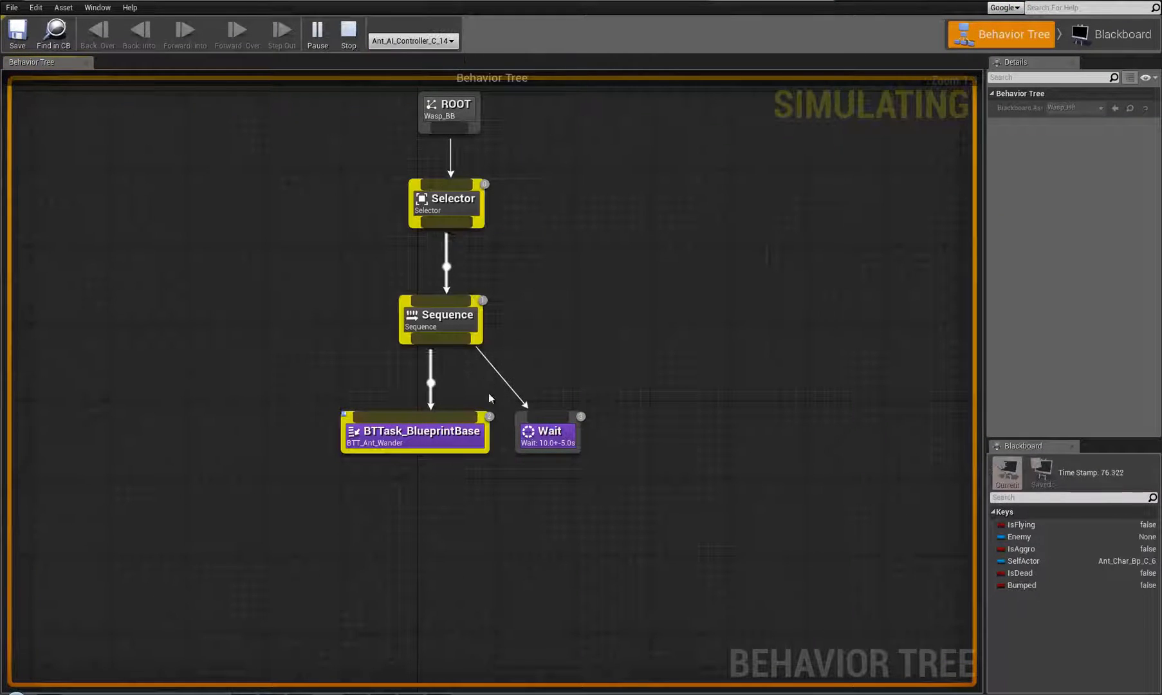
double_click(480, 433)
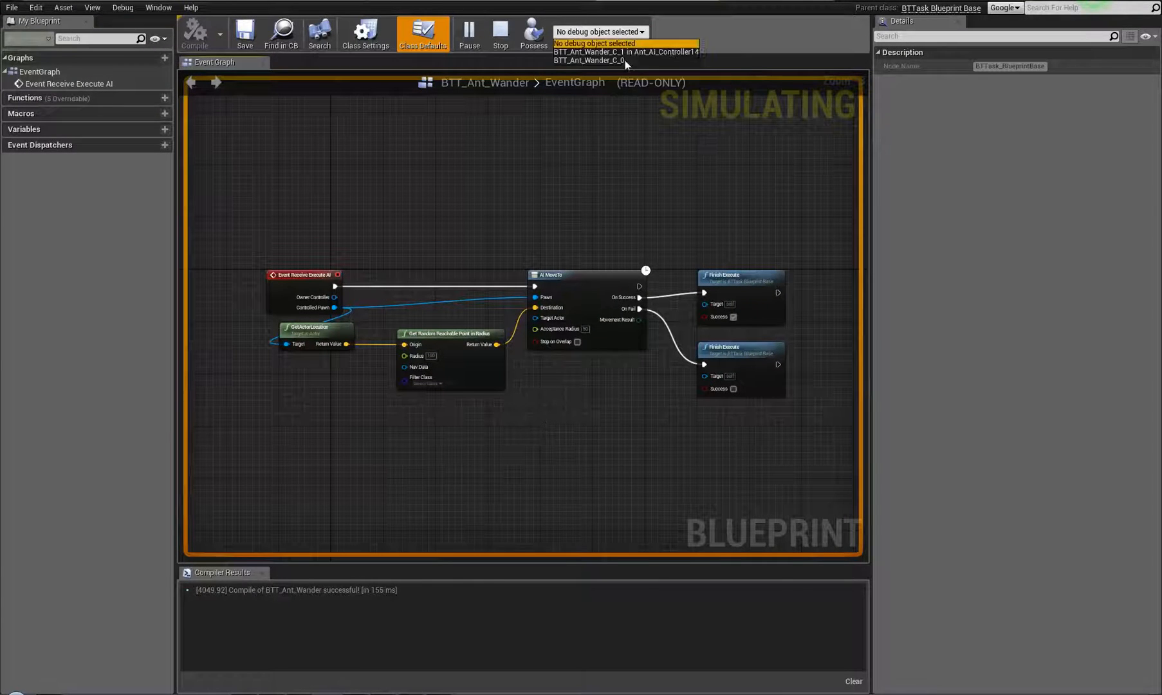
left_click(620, 61)
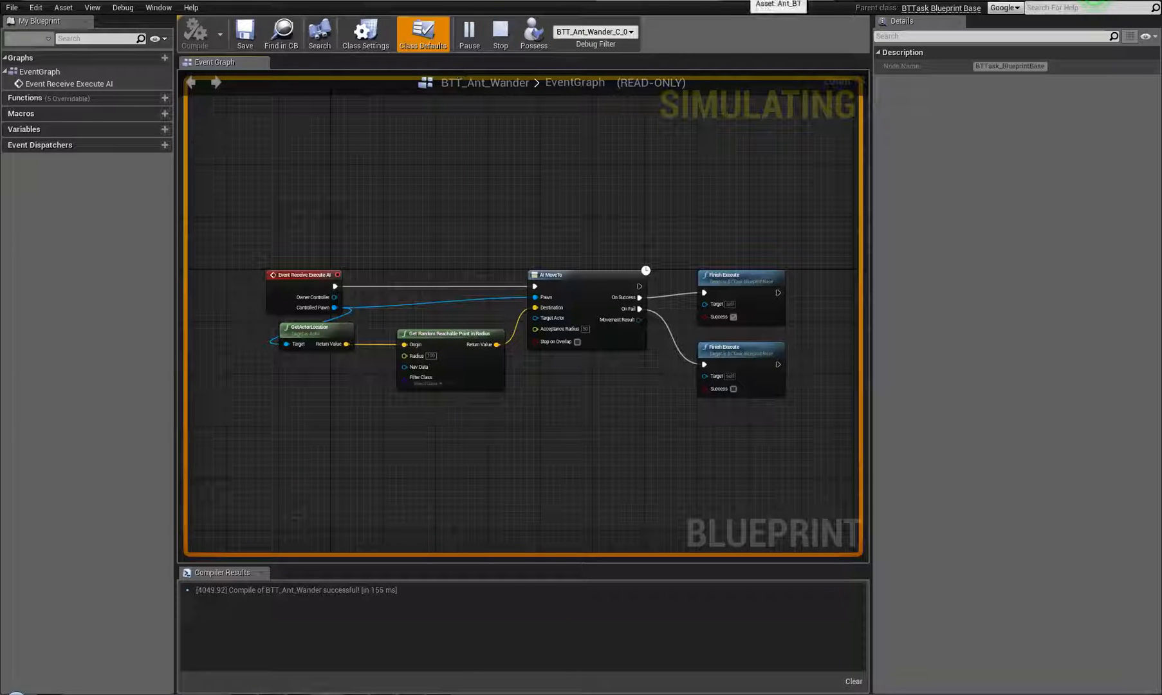
left_click(746, 1)
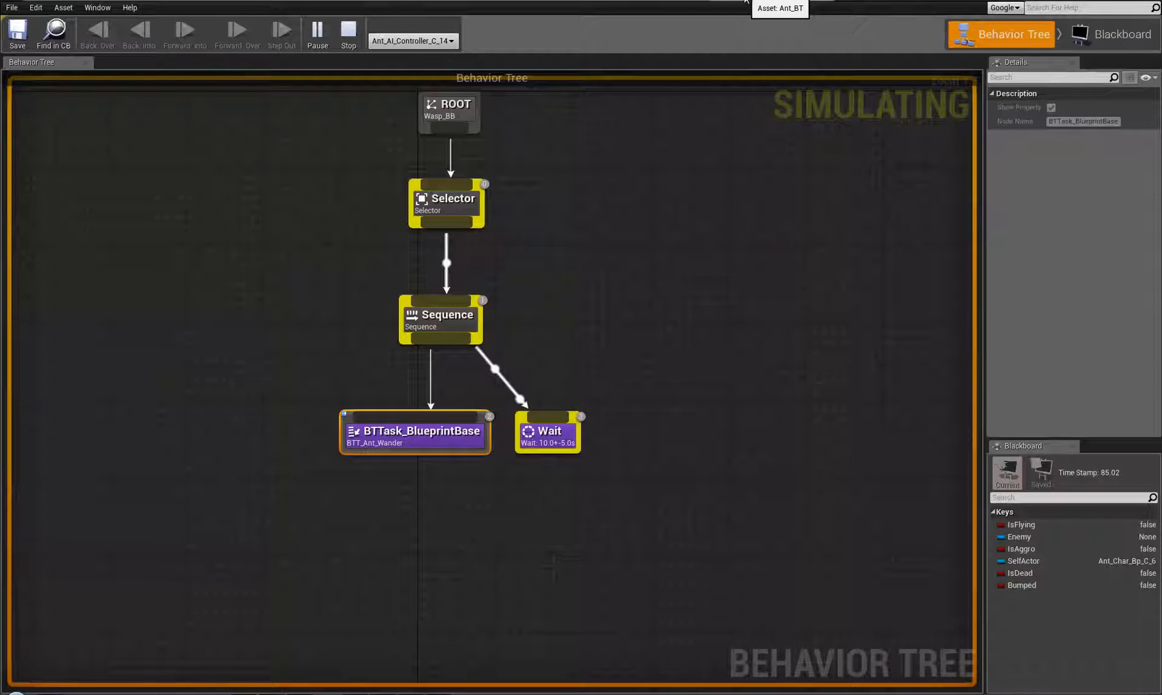
Examine the simulating ant's legs and turning up close in the level from several angles, and stop the simulation.
left_click(90, 2)
key("f")
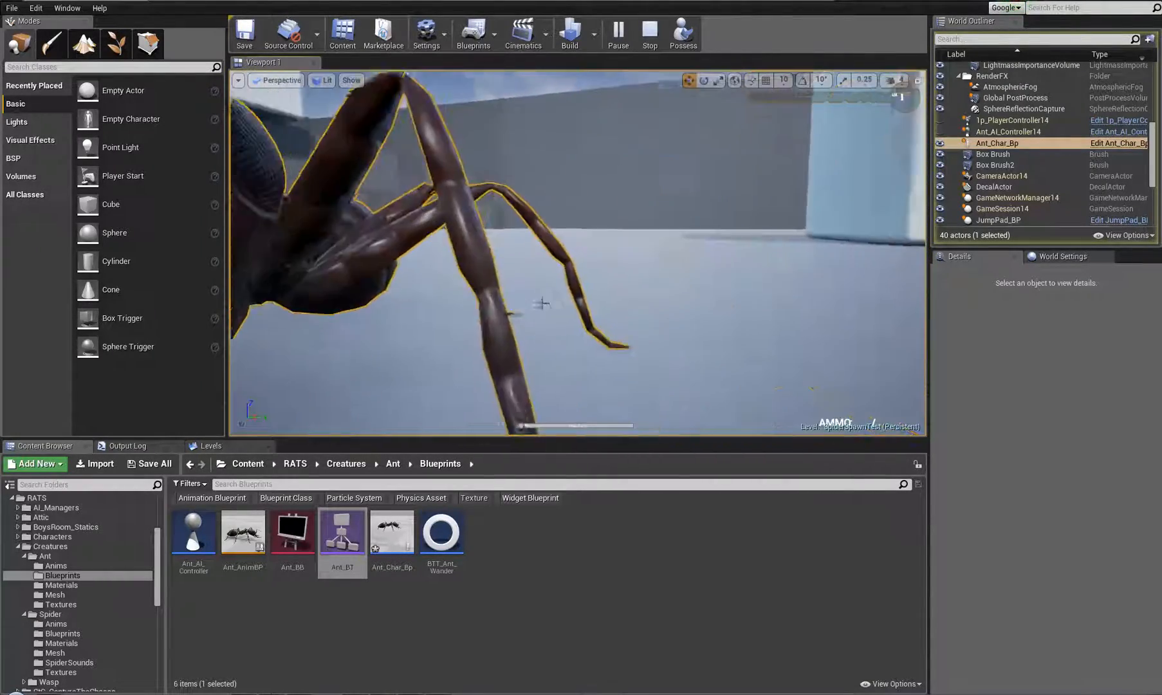
right_click_drag(609, 288, 505, 284)
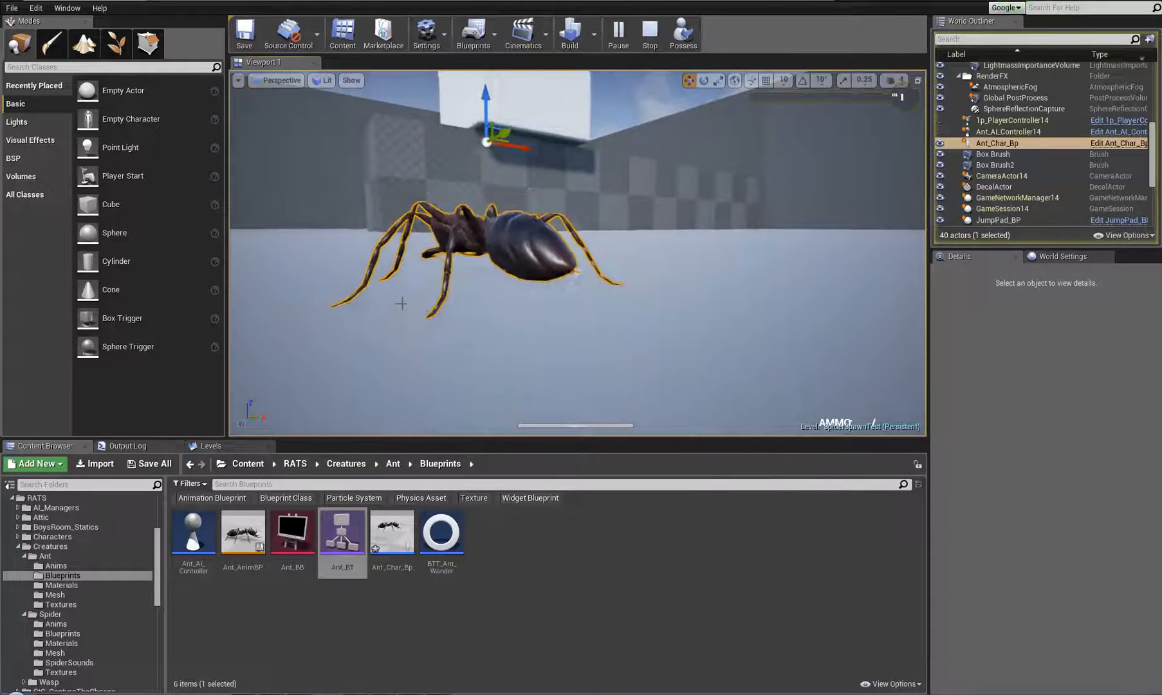
left_click_drag(401, 303, 830, 286, "alt")
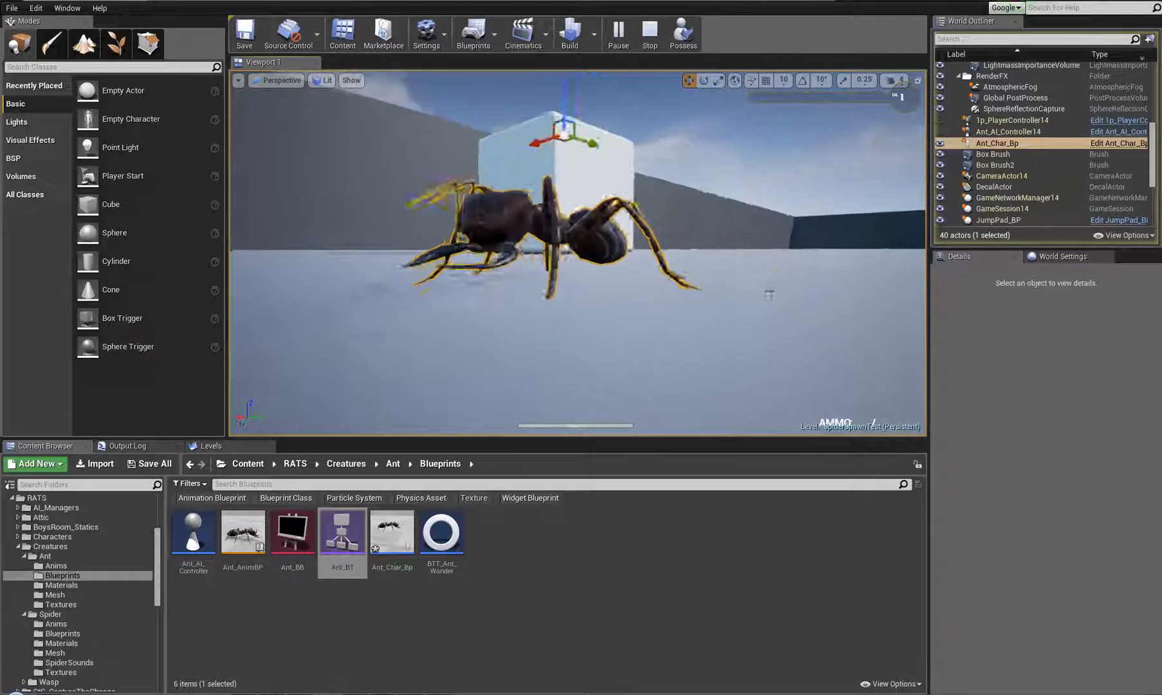
left_click(650, 31)
left_click_drag(611, 308, 560, 226, "alt")
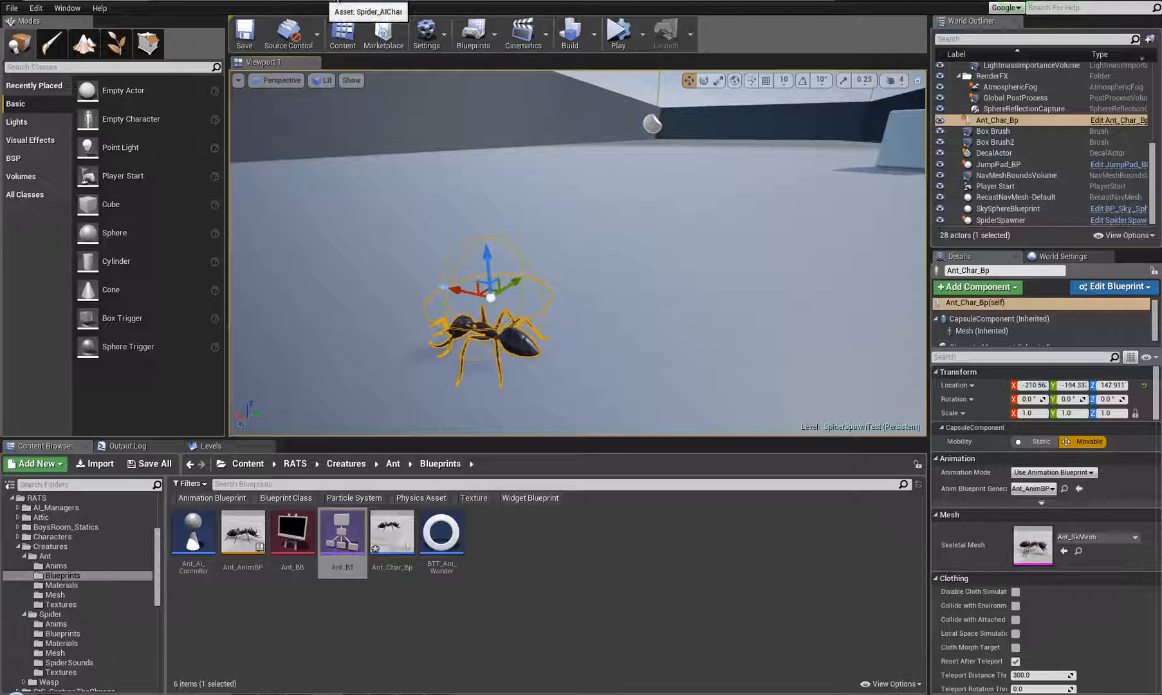
In the Ant_AnimBP event graph, set the Interp Speed of both Turn Blend FInterp to Constant nodes to 2.
left_click(537, 3)
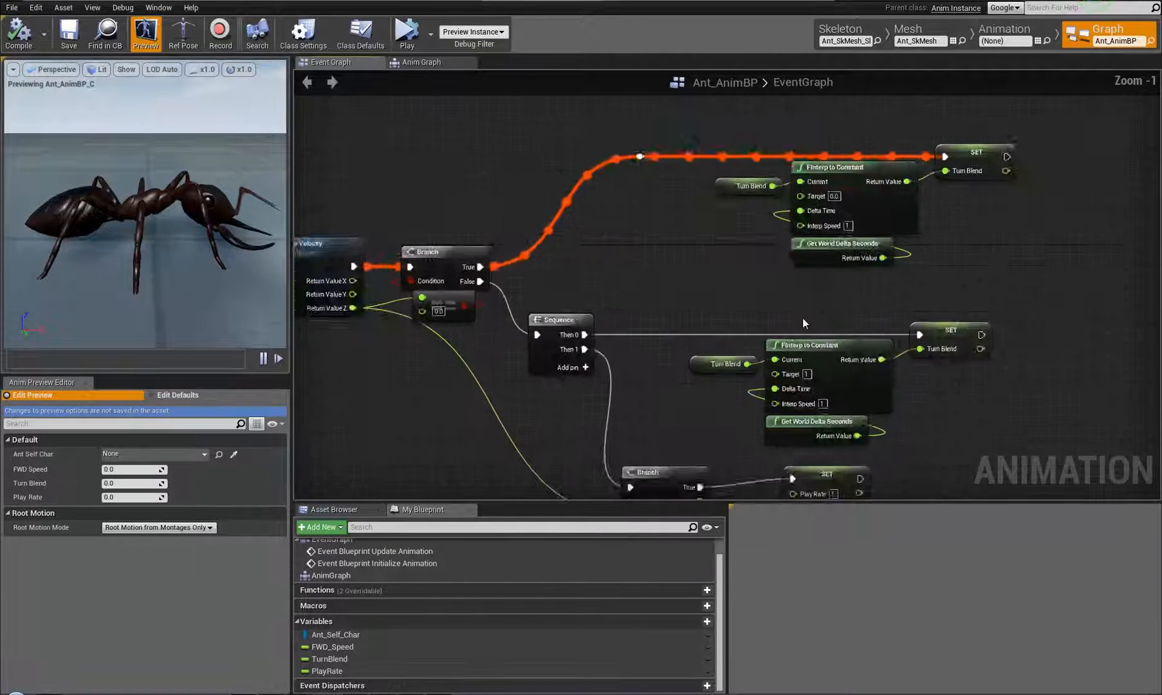
scroll(803, 318, "up", 1)
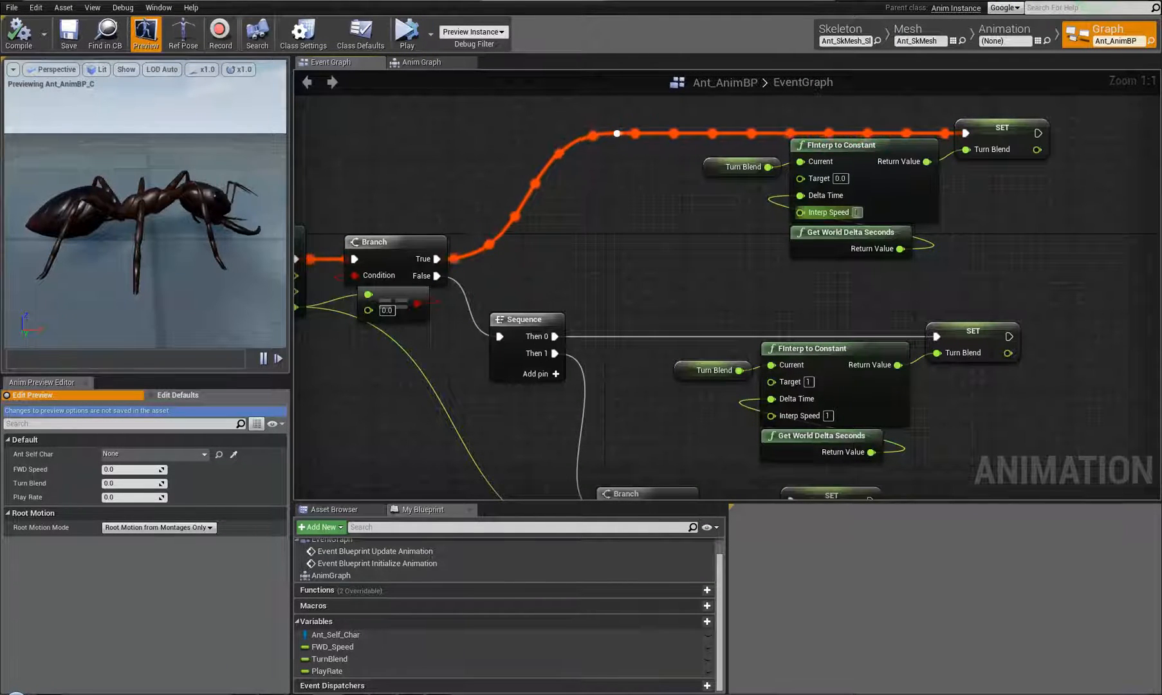
left_click(858, 212)
type("2")
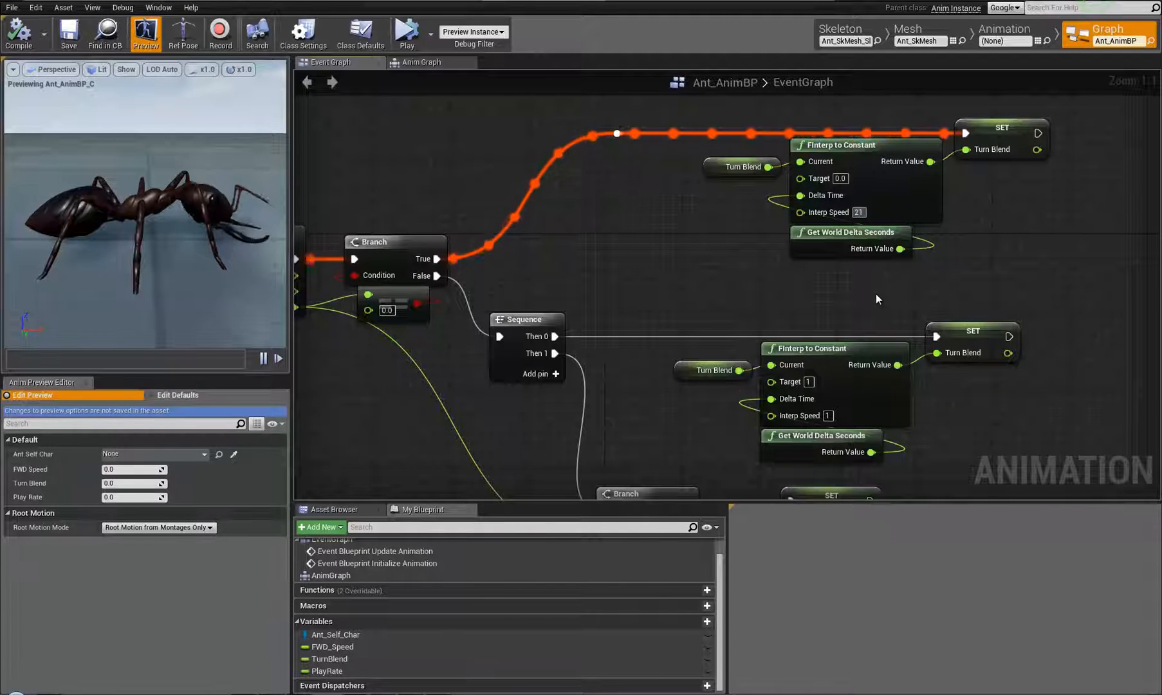
key("Delete")
key("Return")
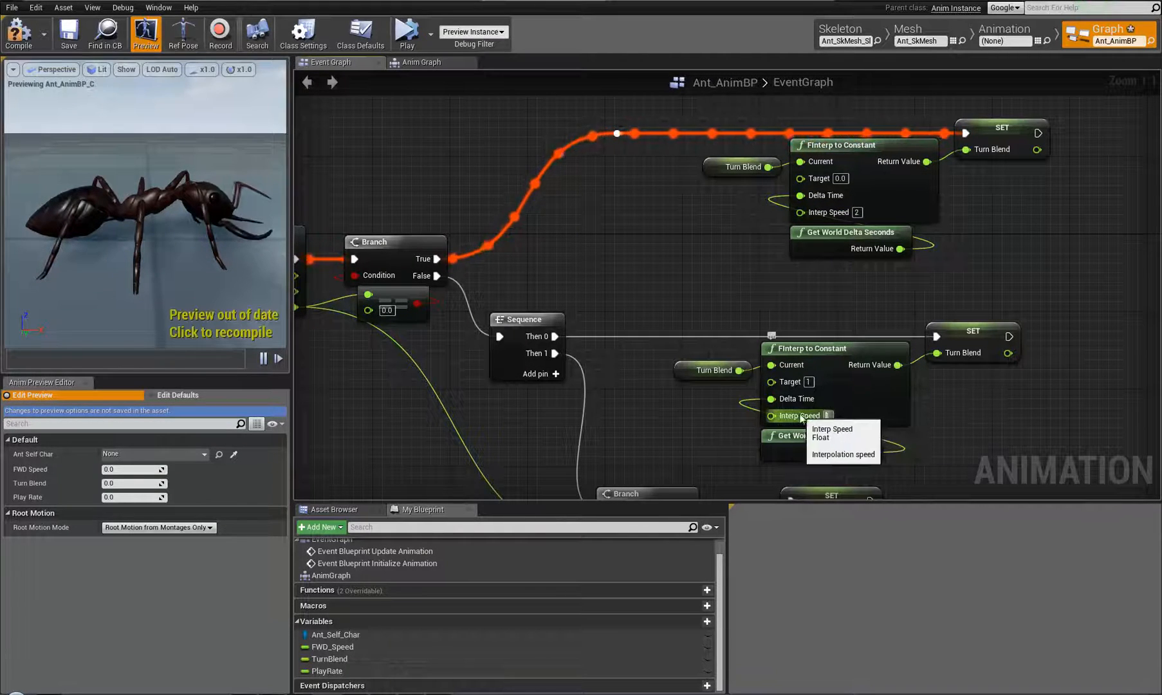
type("2")
key("Return")
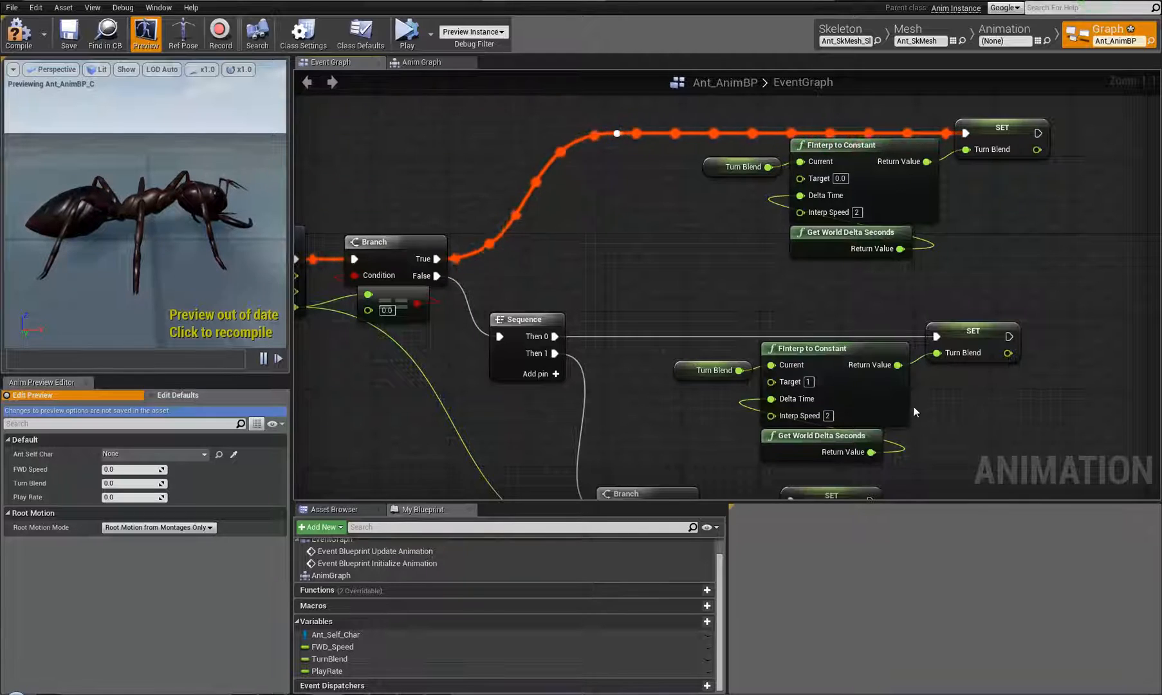
Move the Play Rate Branch and its connected nodes further below the second Turn Blend group.
right_click_drag(914, 411, 867, 292)
left_click_drag(552, 421, 933, 373)
right_click_drag(458, 258, 944, 341)
scroll(746, 363, "down", 2)
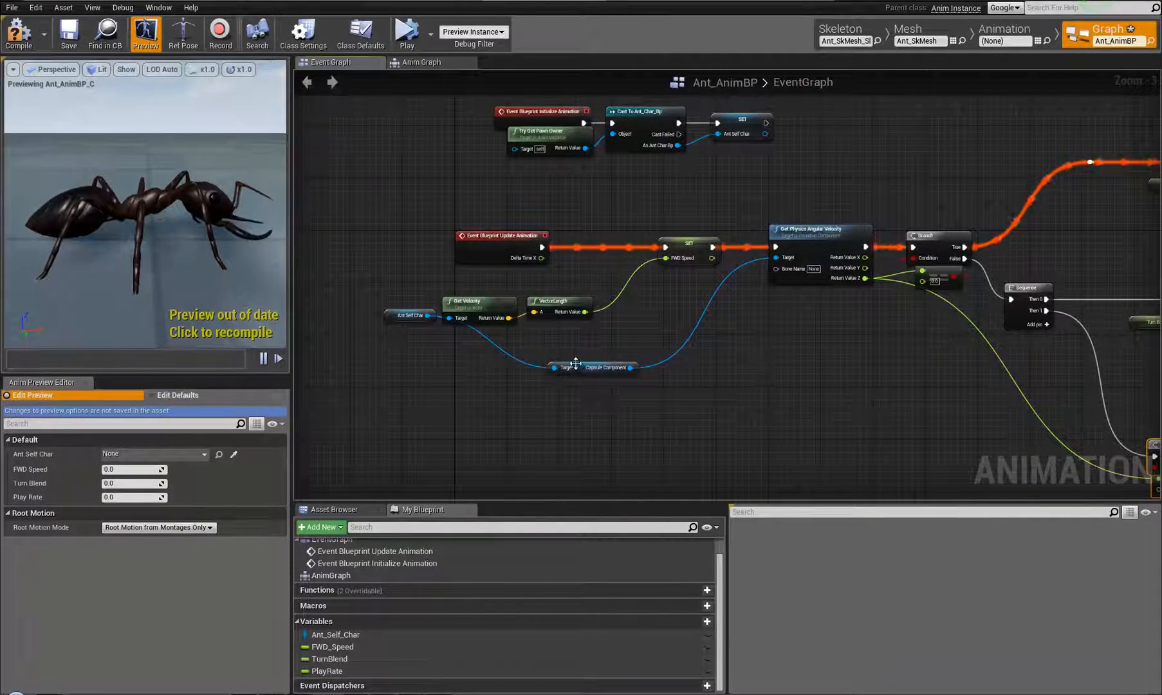
Place the Capsule Component node directly beneath VectorLength and move the FWD Speed SET node closer to Event Blueprint Update Animation.
left_click_drag(576, 363, 558, 332)
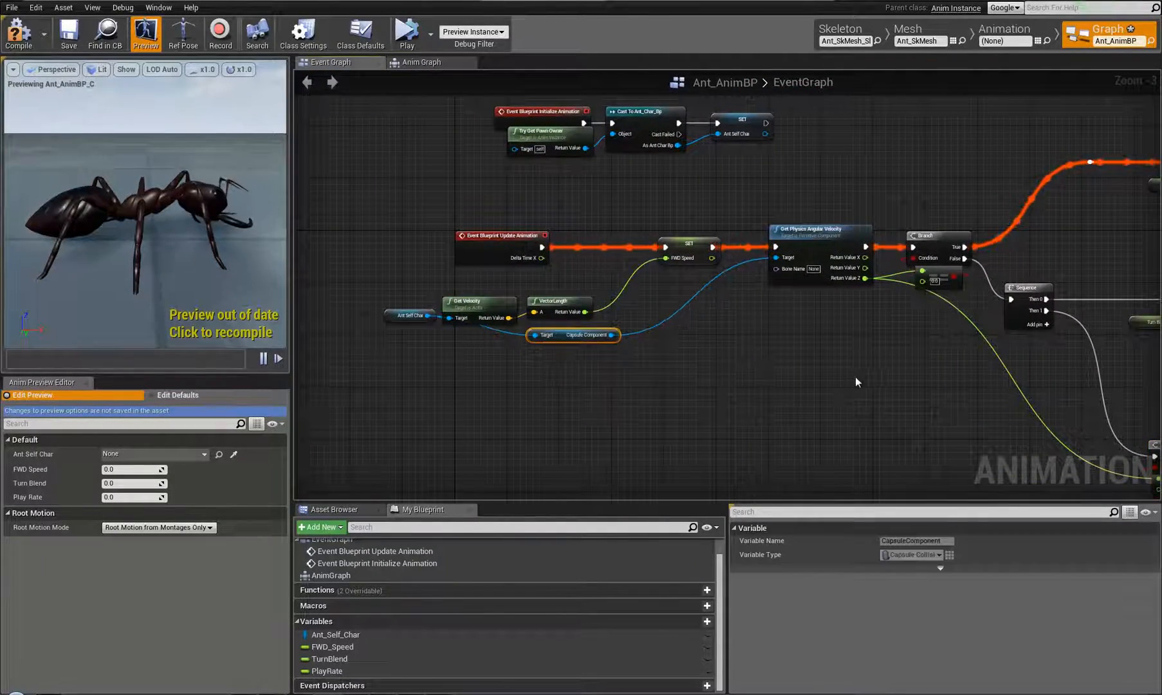
right_click_drag(855, 381, 582, 379)
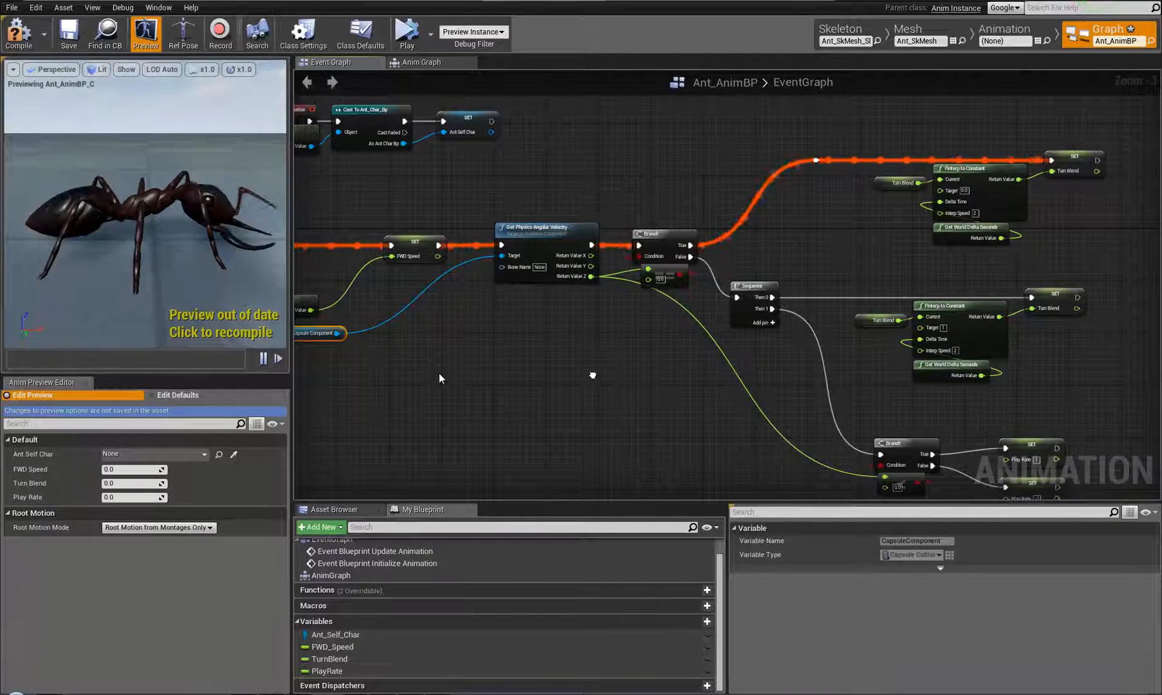
scroll(618, 321, "up", 3)
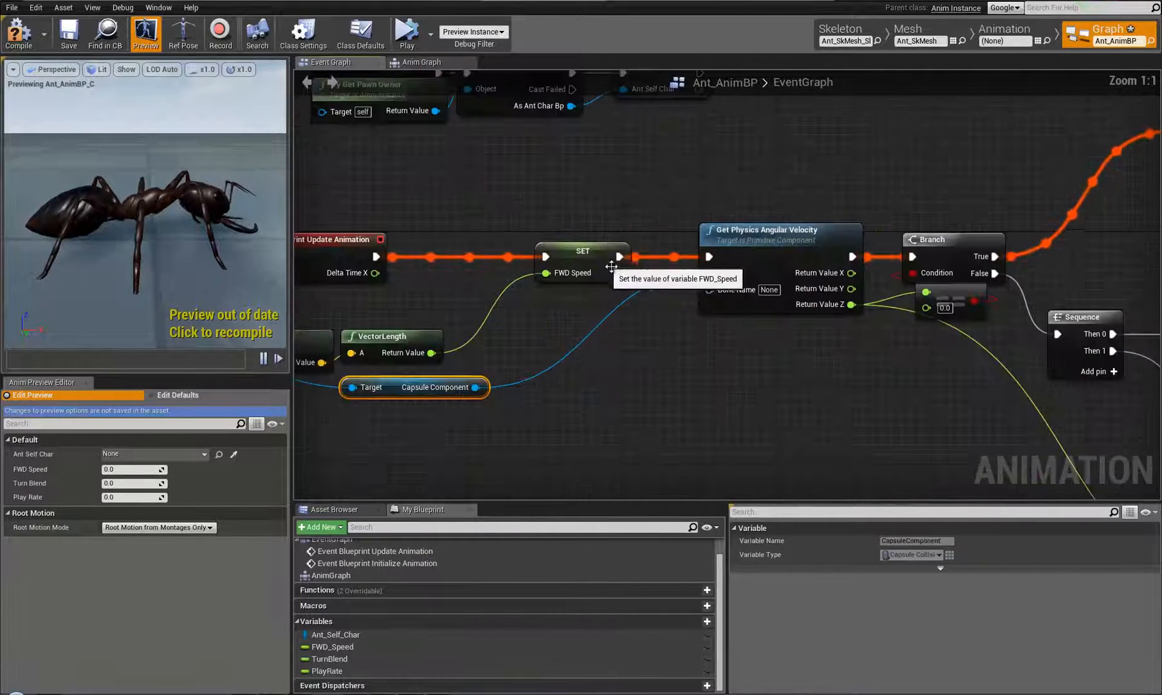
left_click_drag(707, 159, 930, 277)
right_click_drag(560, 396, 758, 399)
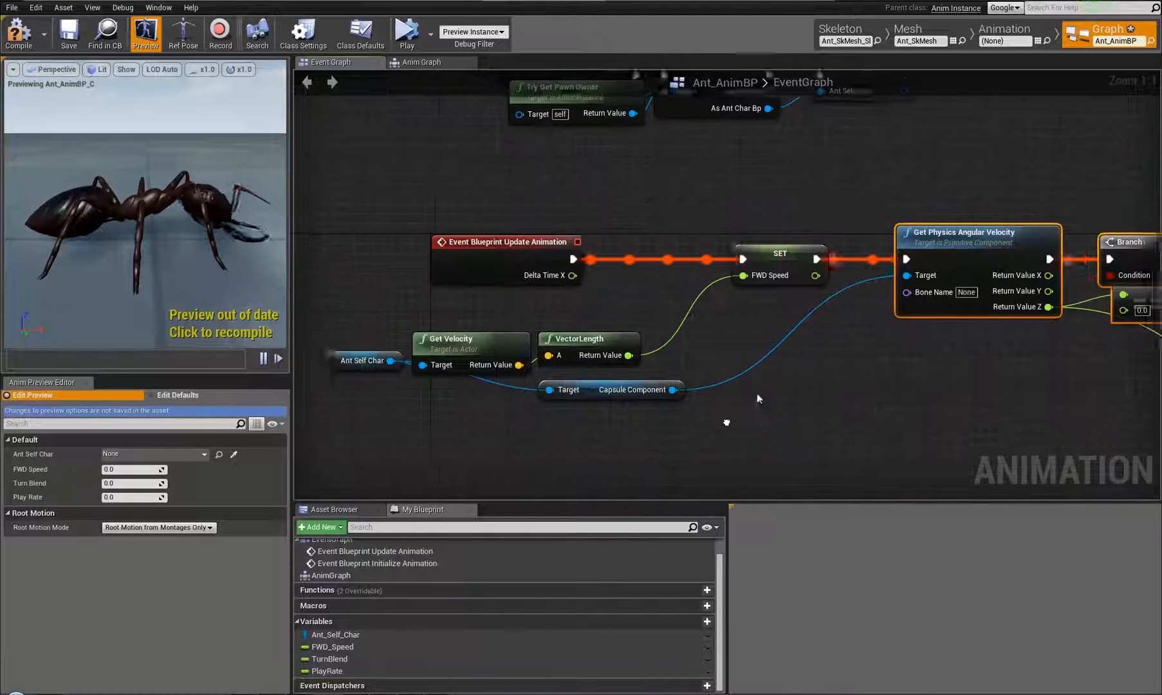
left_click_drag(753, 260, 732, 247)
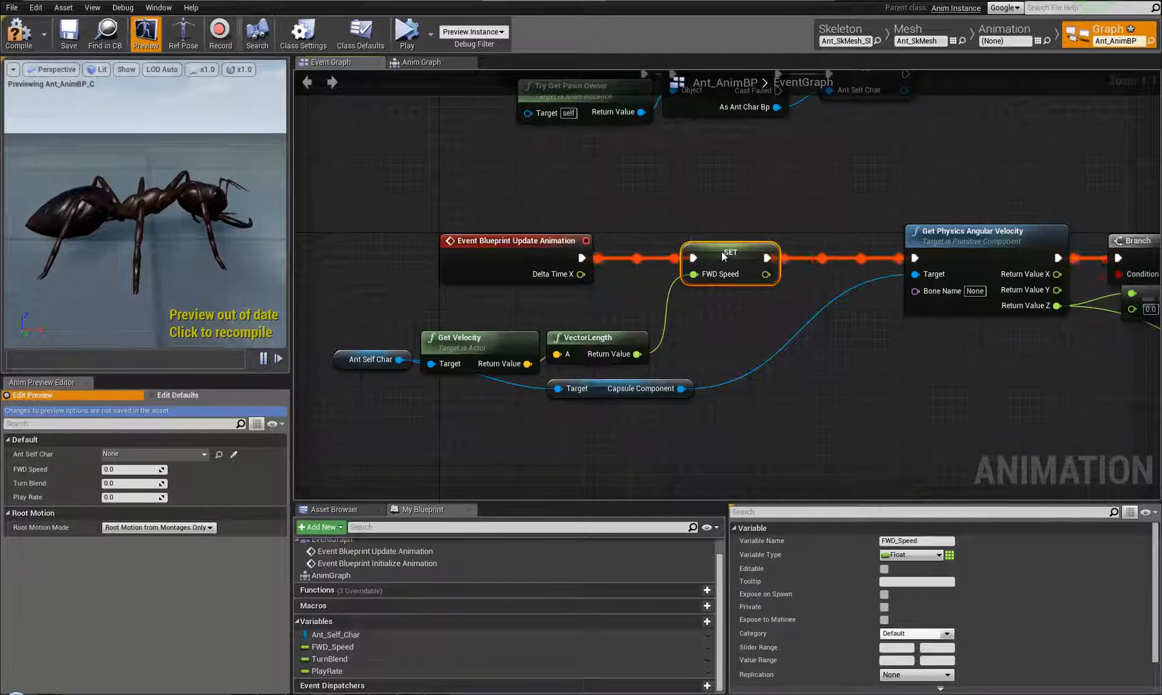
Review the Ant_AnimBP event graph layout, from Event Blueprint Update Animation through Get Physics Angular Velocity to the branches and SET nodes.
right_click_drag(971, 193, 548, 247)
scroll(549, 247, "down", 3)
left_click_drag(550, 244, 601, 373)
right_click_drag(583, 337, 557, 281)
scroll(557, 280, "down", 1)
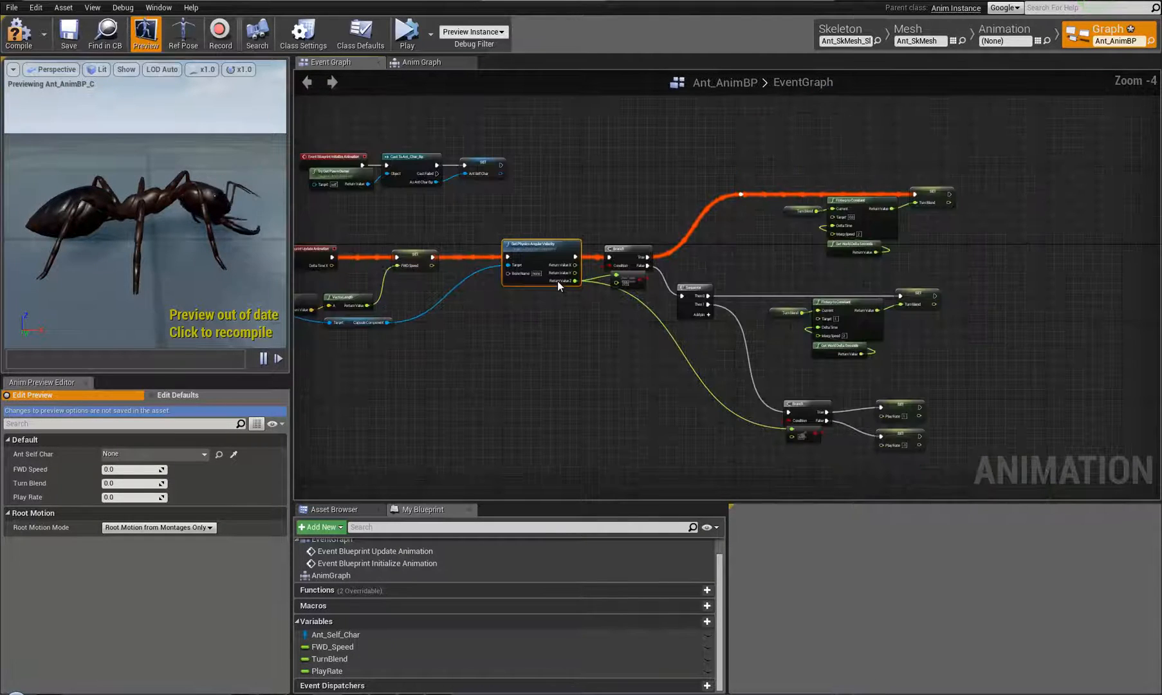
left_click_drag(574, 162, 1010, 468)
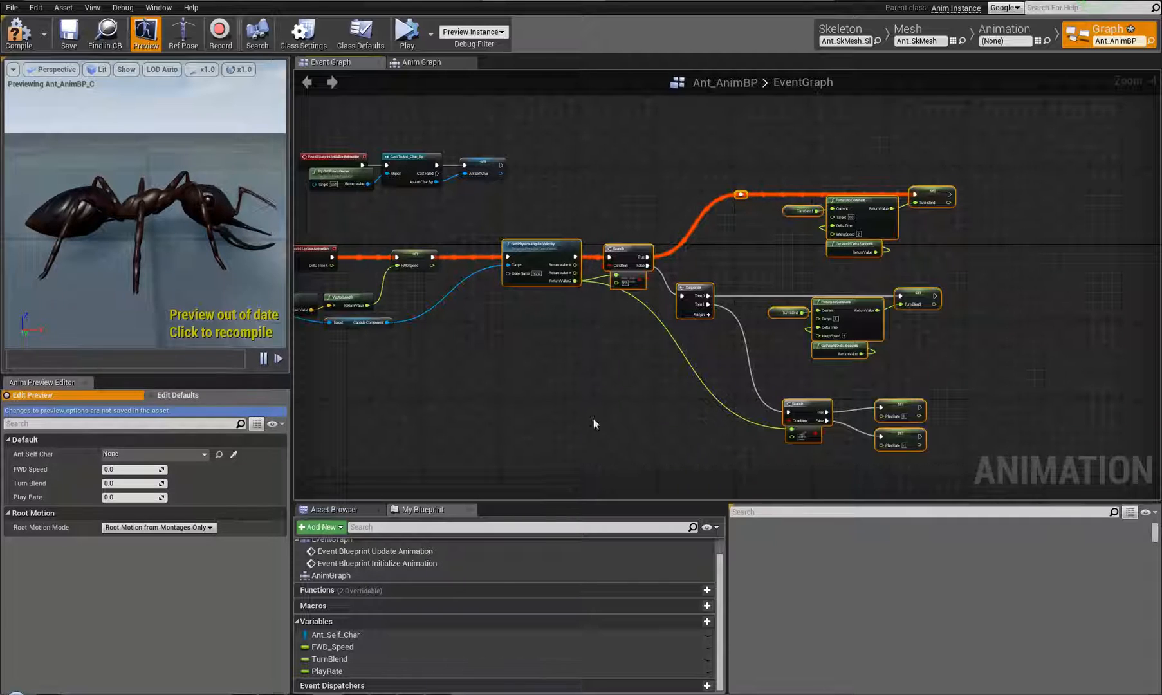
right_click_drag(415, 407, 590, 429)
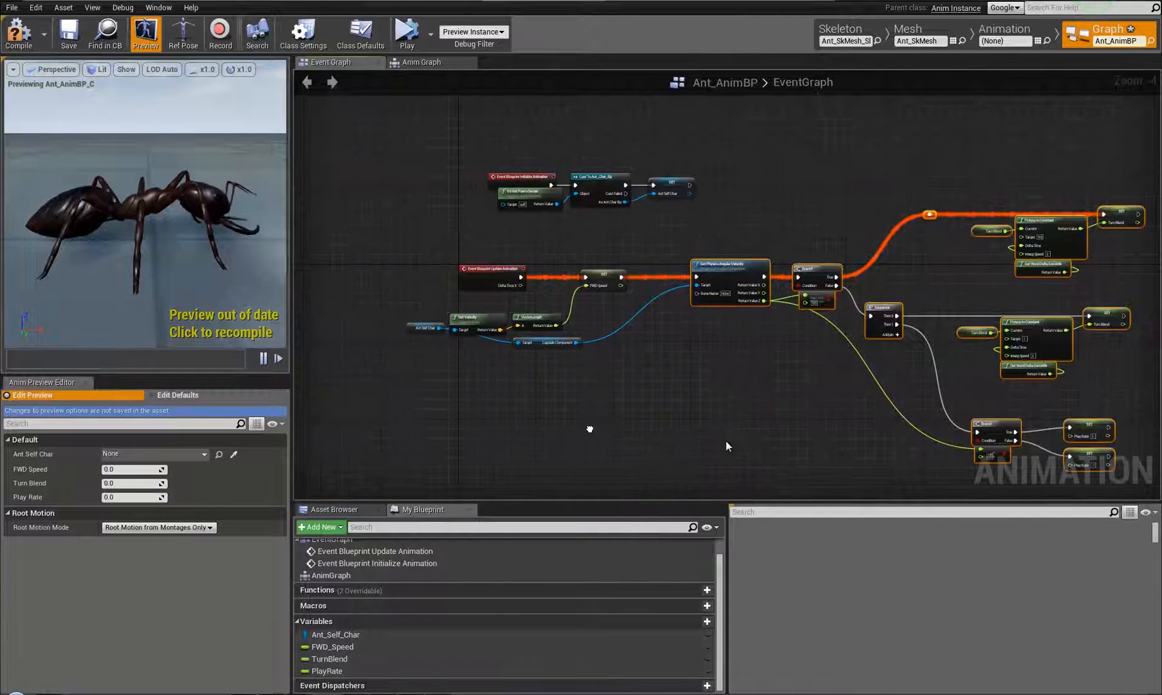
scroll(670, 301, "up", 4)
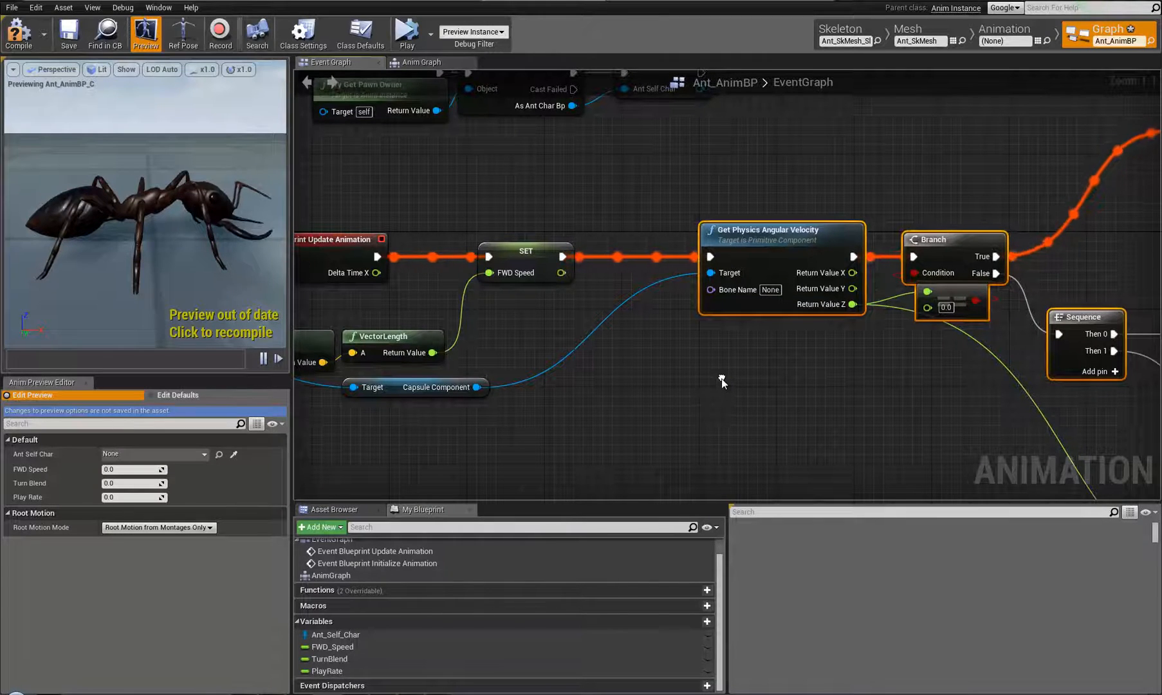
right_click_drag(722, 378, 637, 360)
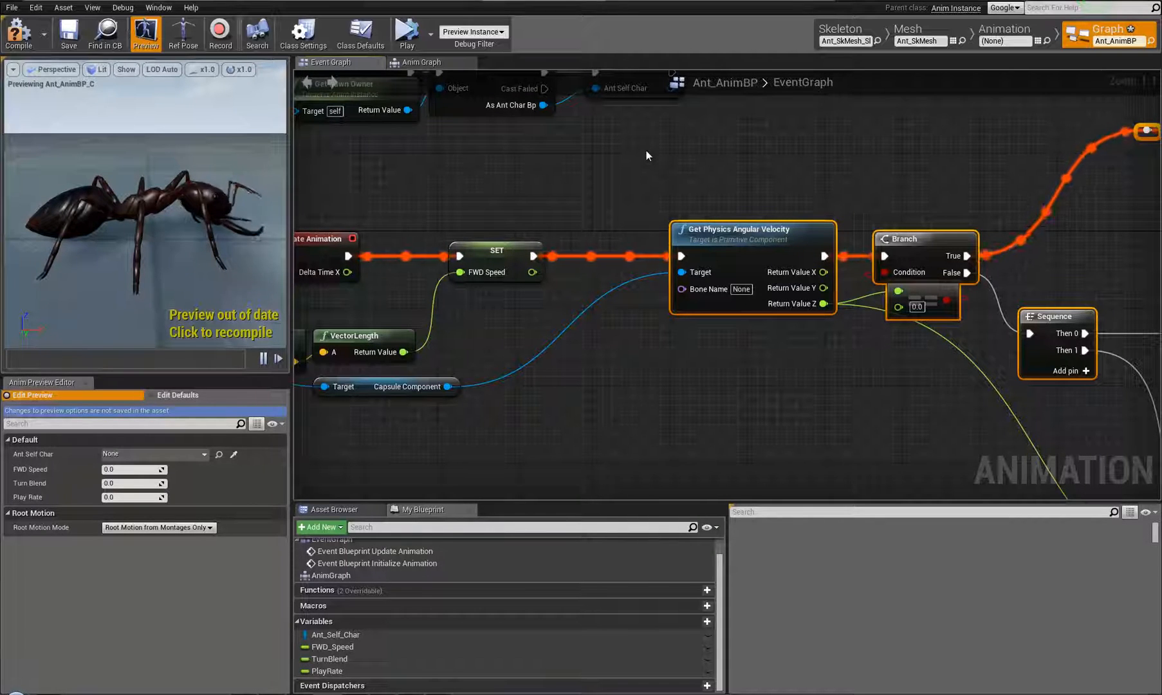
right_click_drag(716, 195, 631, 195)
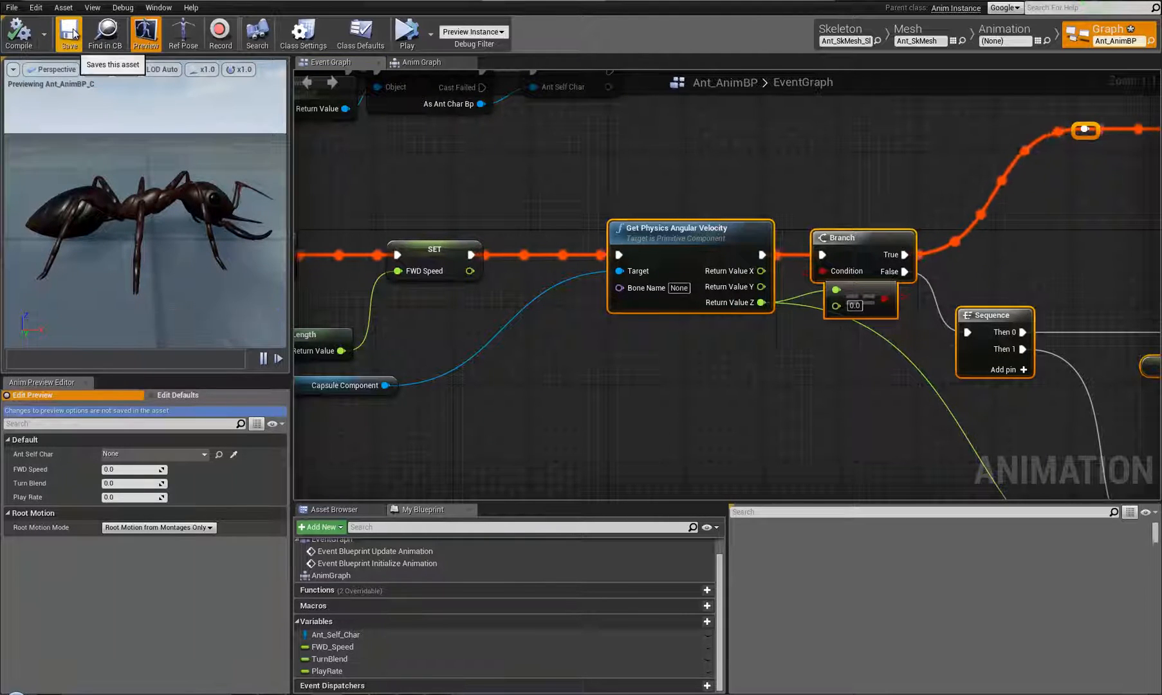
scroll(596, 195, "down", 4)
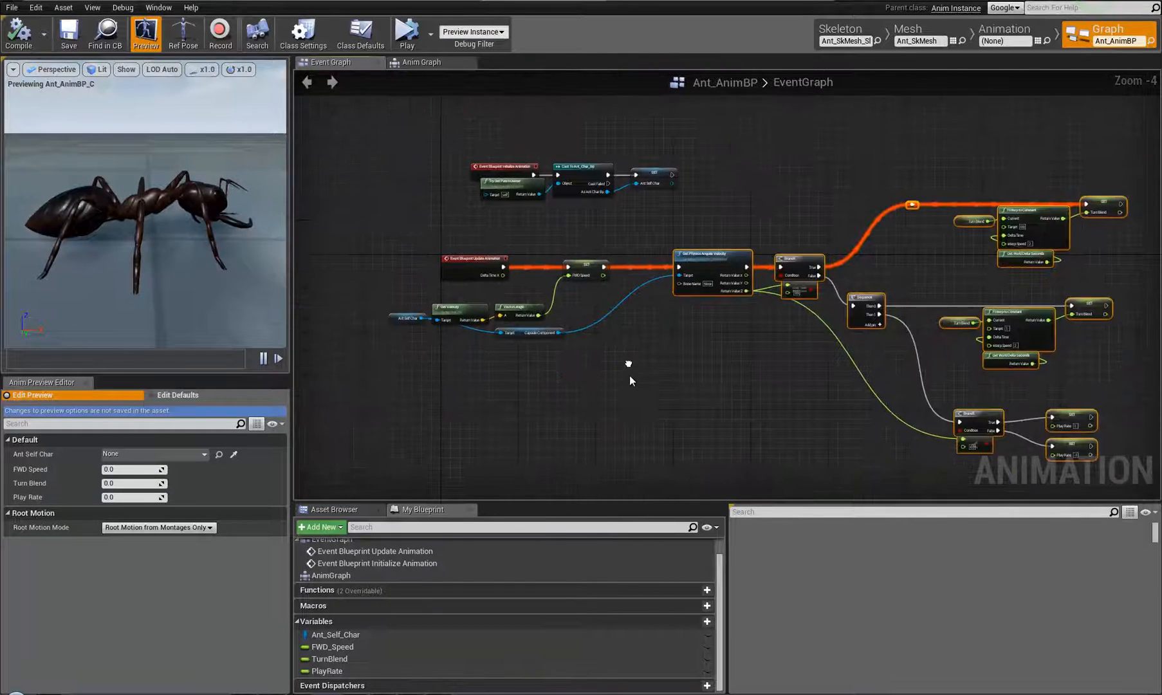
right_click_drag(521, 305, 670, 313)
right_click(664, 314)
type("get turn axi")
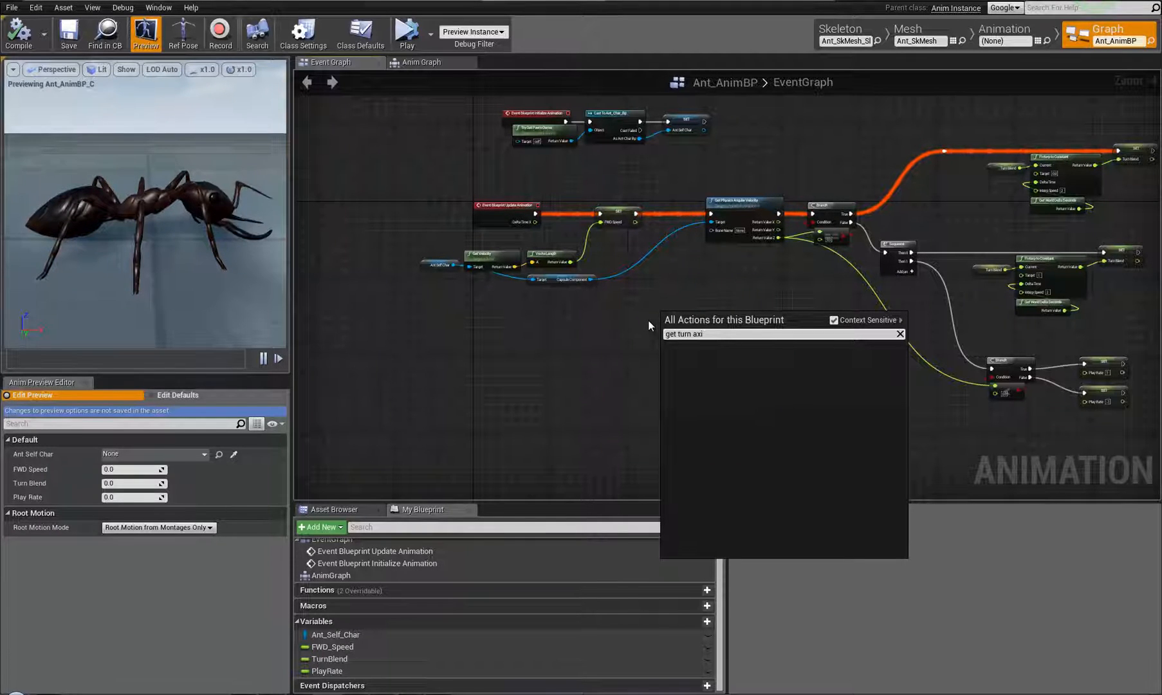
left_click(596, 352)
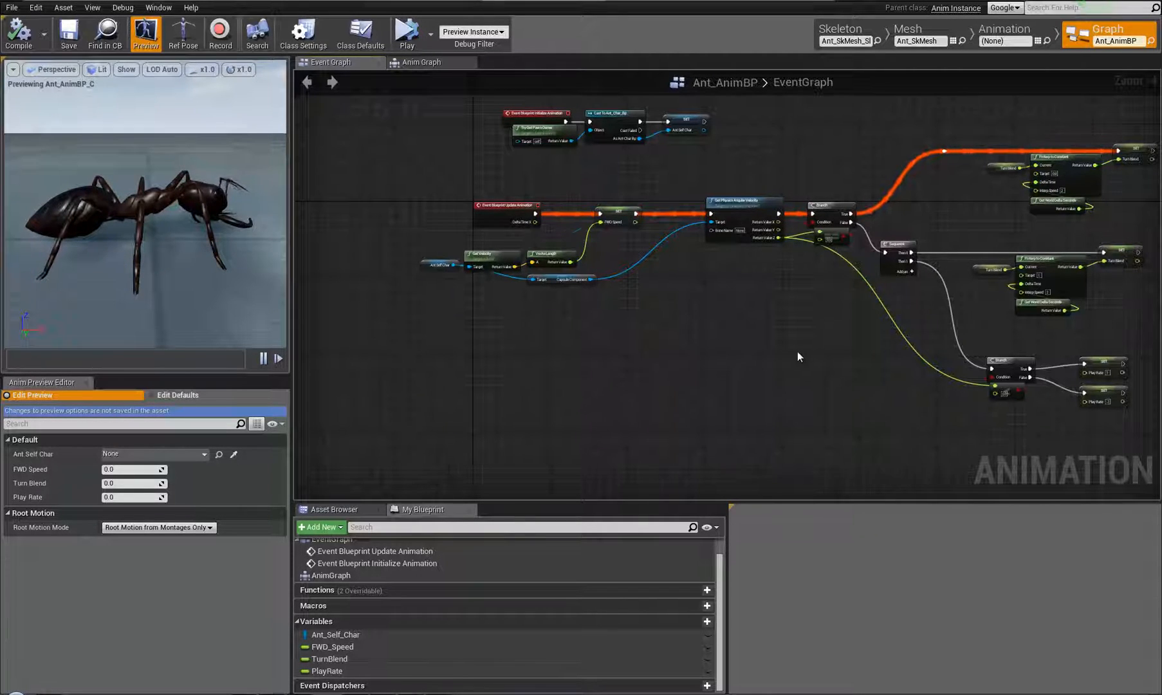
Shift the Get Physics Angular Velocity node slightly closer to the FWD Speed SET node and select the node chain starting with it.
right_click_drag(796, 353, 753, 348)
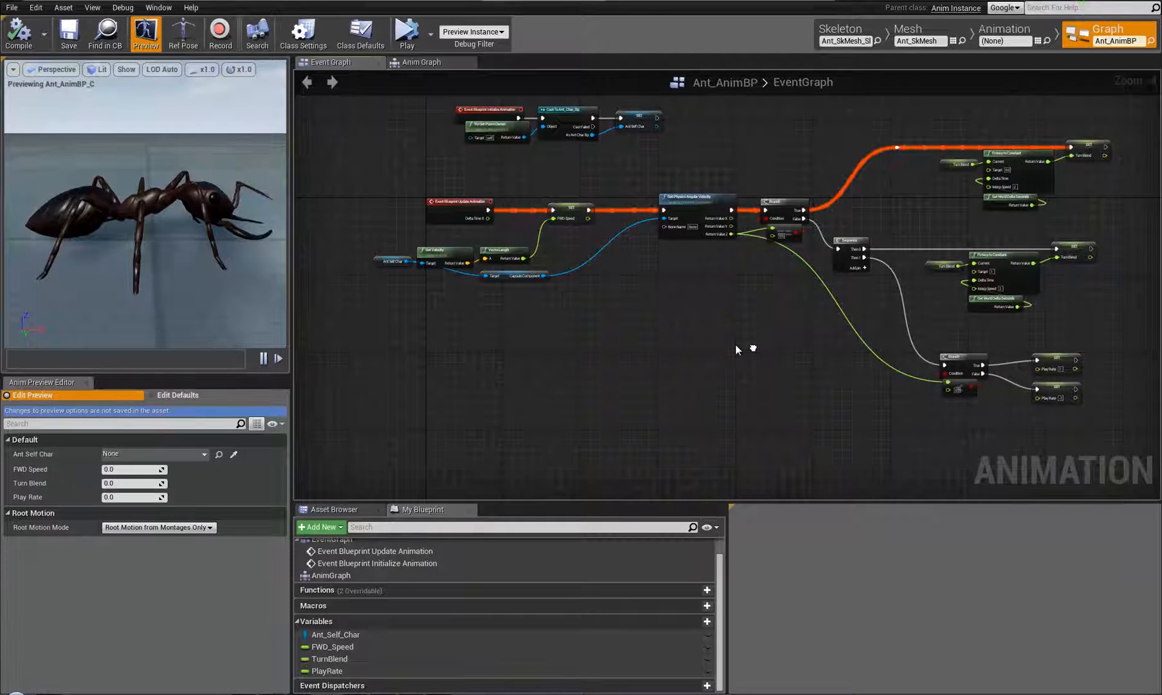
right_click_drag(753, 348, 576, 351)
scroll(757, 376, "up", 4)
right_click_drag(381, 217, 689, 385)
left_click(644, 203)
scroll(689, 385, "down", 4)
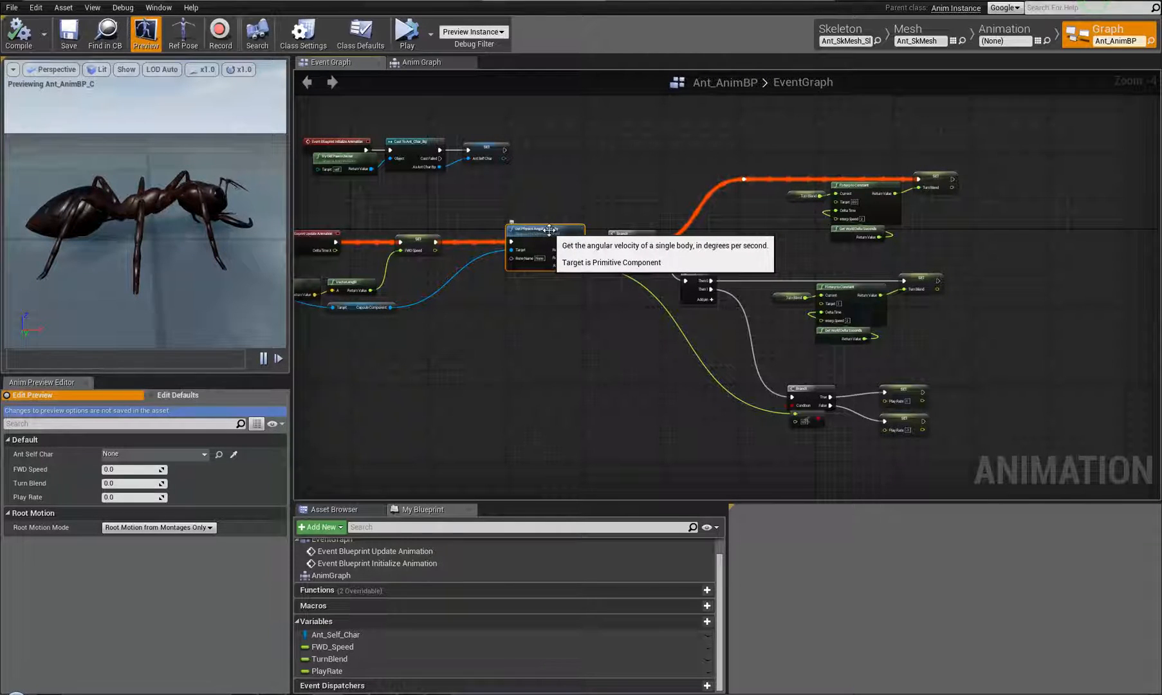
mouse_move(549, 229)
left_mouse_down()
mouse_move(491, 210)
mouse_move(525, 156)
mouse_move(552, 326)
mouse_move(526, 222)
mouse_move(541, 231)
left_mouse_up()
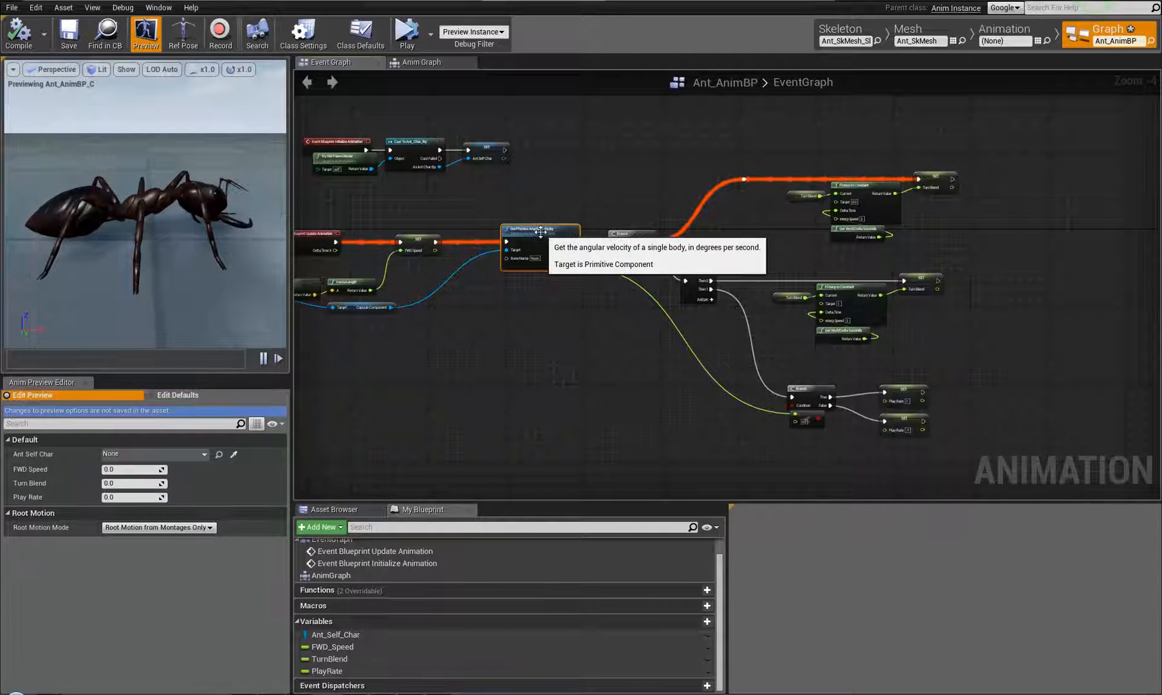
right_click_drag(408, 389, 644, 403)
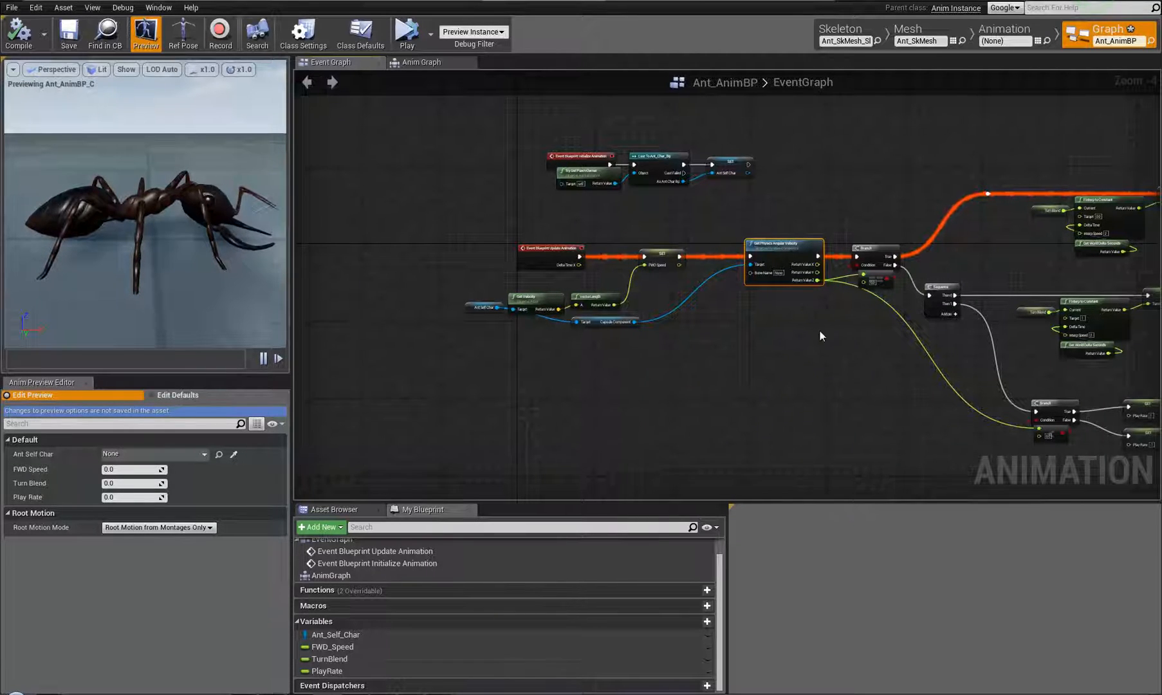
right_click_drag(820, 330, 677, 301)
left_click_drag(651, 121, 1062, 428)
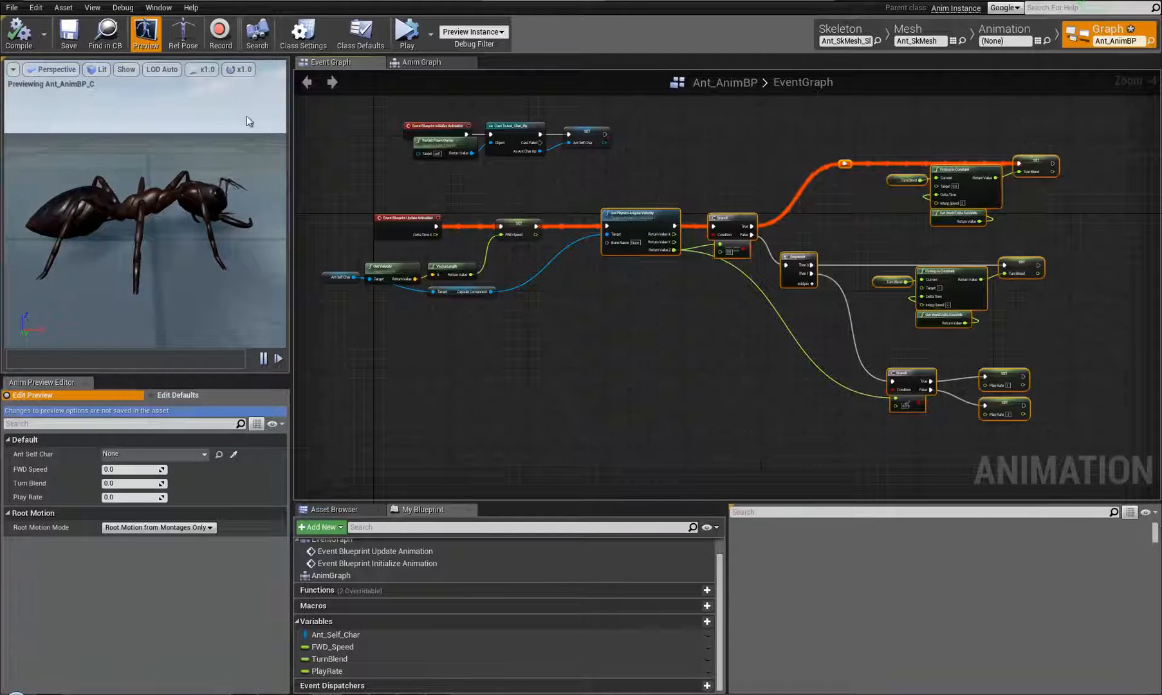
Look over the ant in the level, the Ant_Char_Bp viewport and the Ant_AnimBP event graph.
left_click(31, 37)
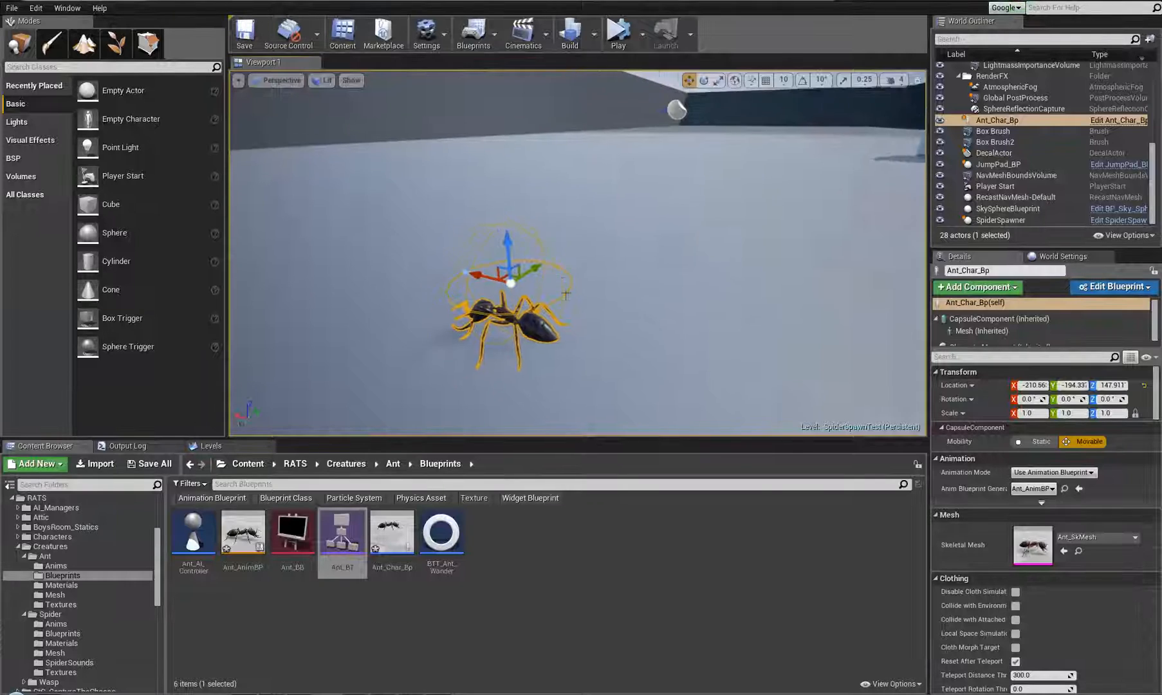
right_click_drag(699, 359, 610, 234)
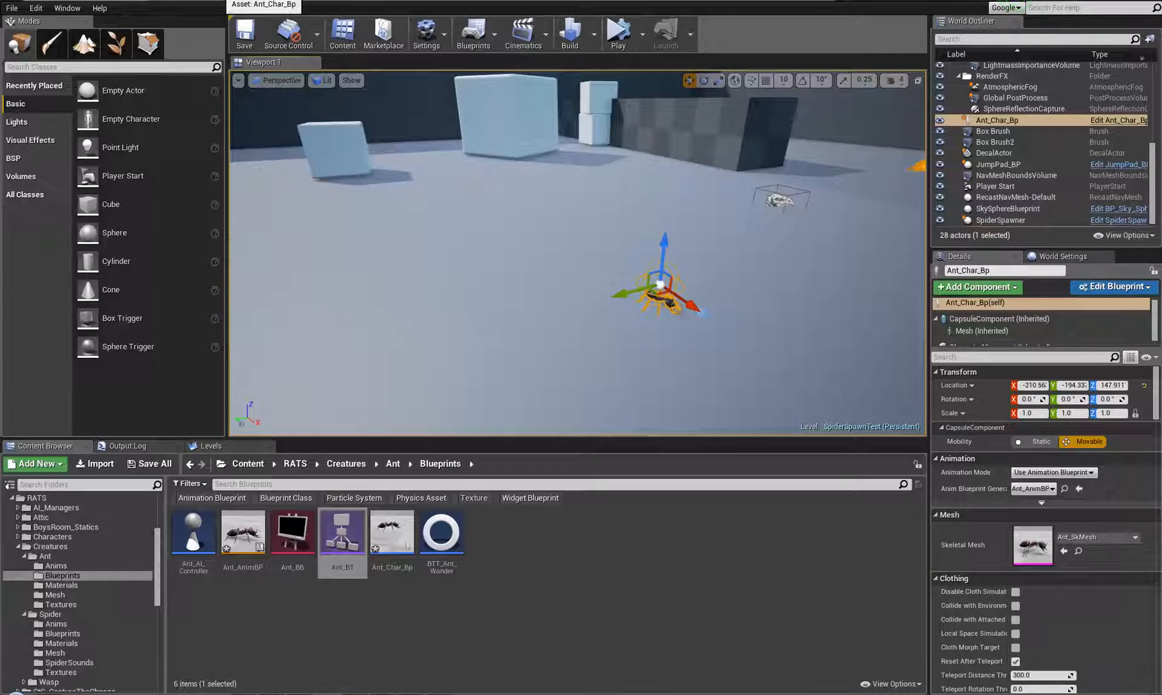
left_click(295, 5)
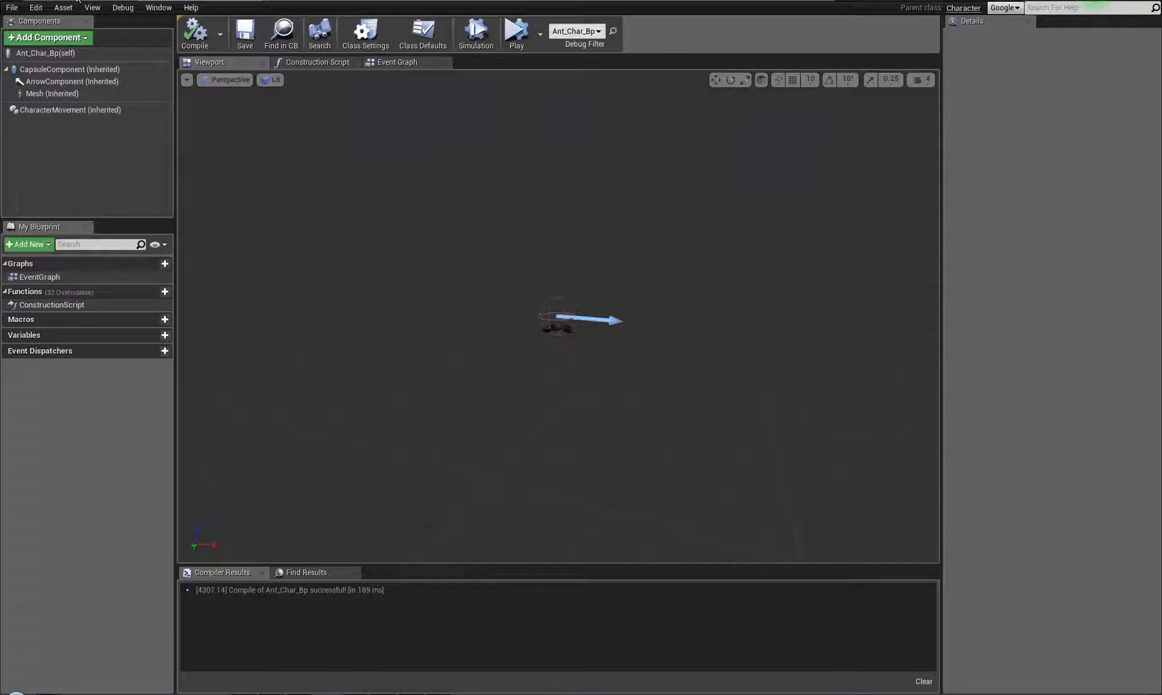
left_click(77, 2)
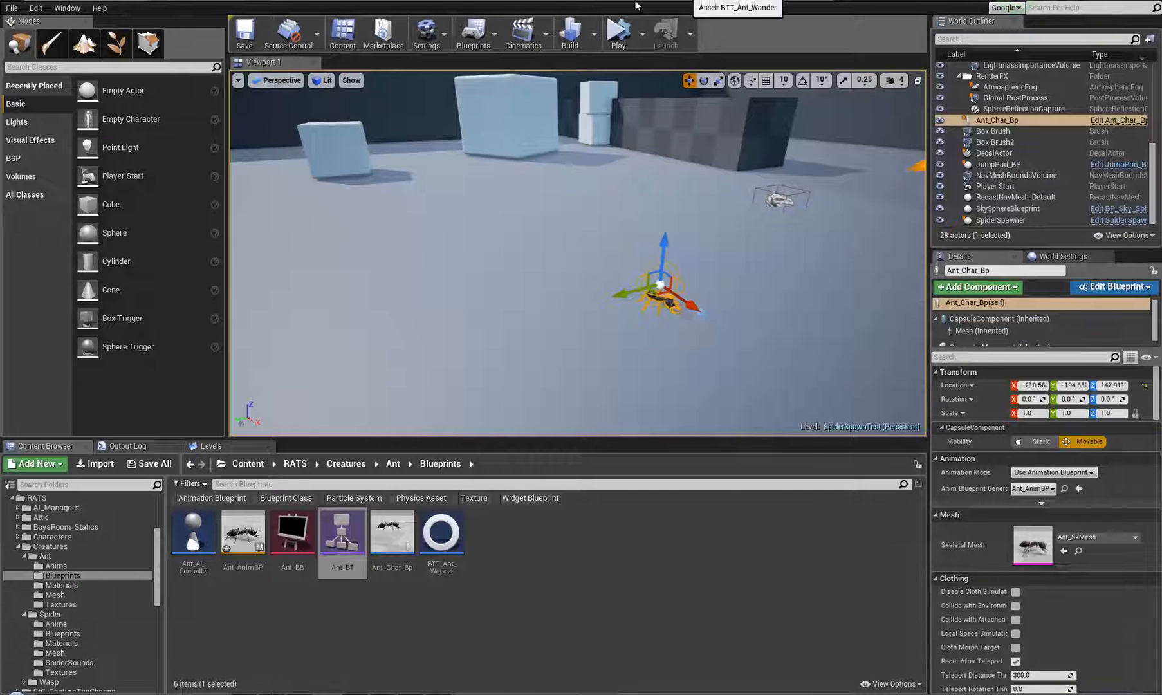
left_click(212, 6)
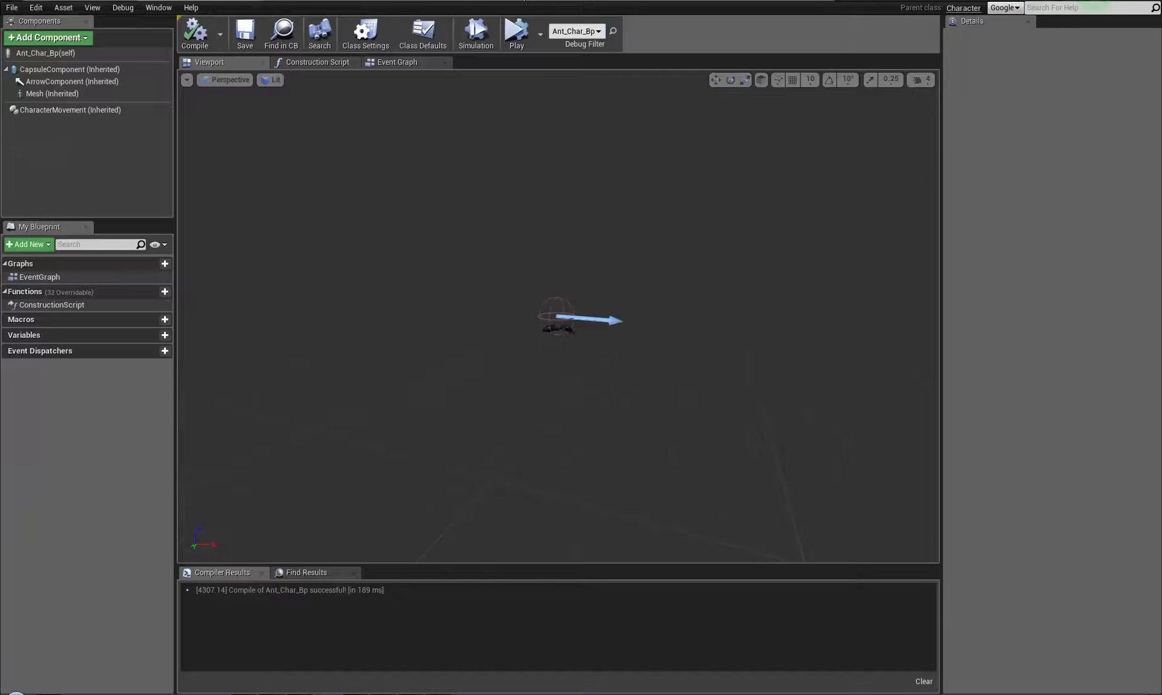
left_click(555, 5)
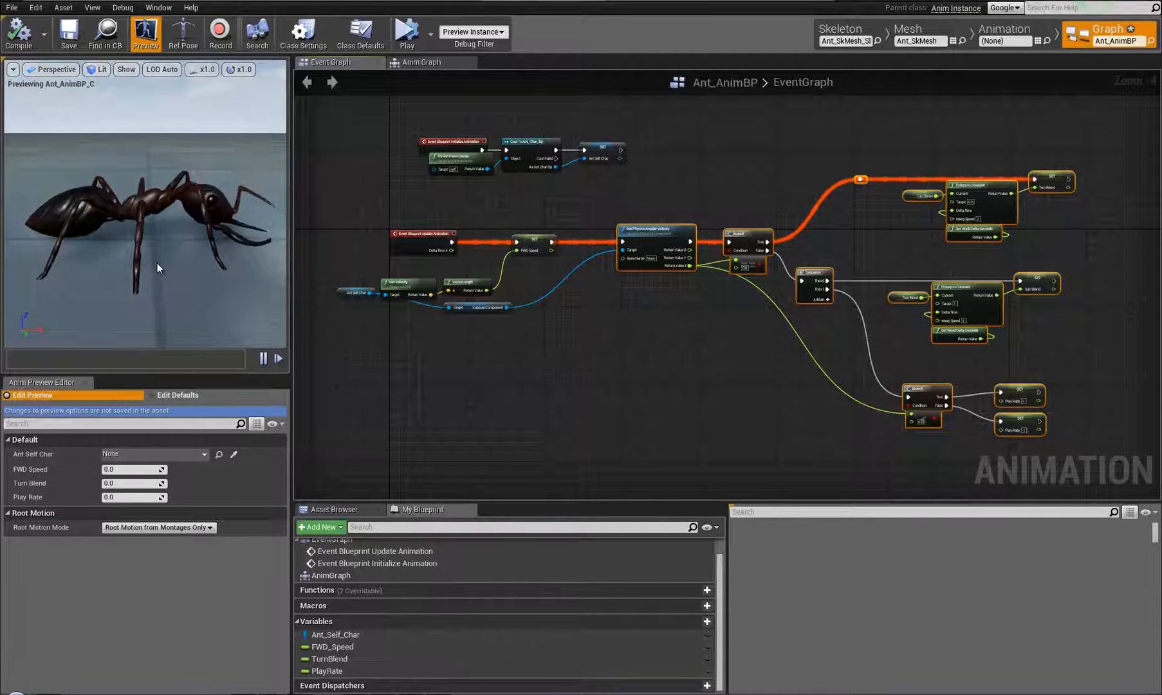
left_click(59, 3)
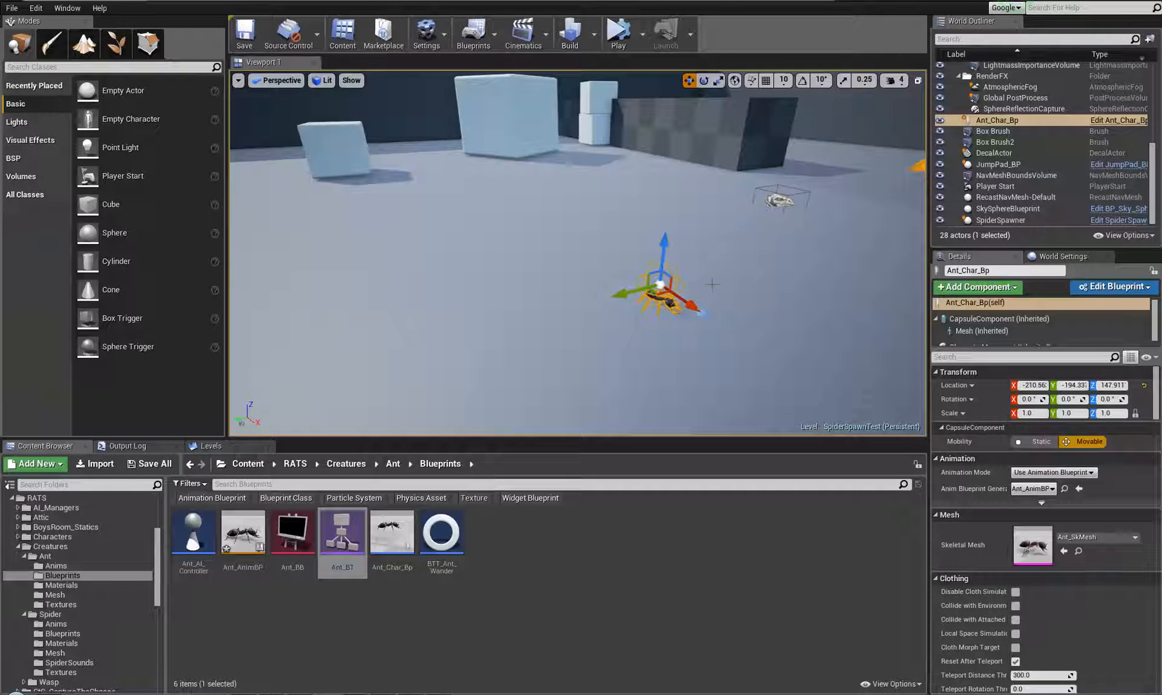
In the ant's behavior tree, move the BTTask_BlueprintBase and Wait nodes together down and to the right of Sequence.
left_click(745, 2)
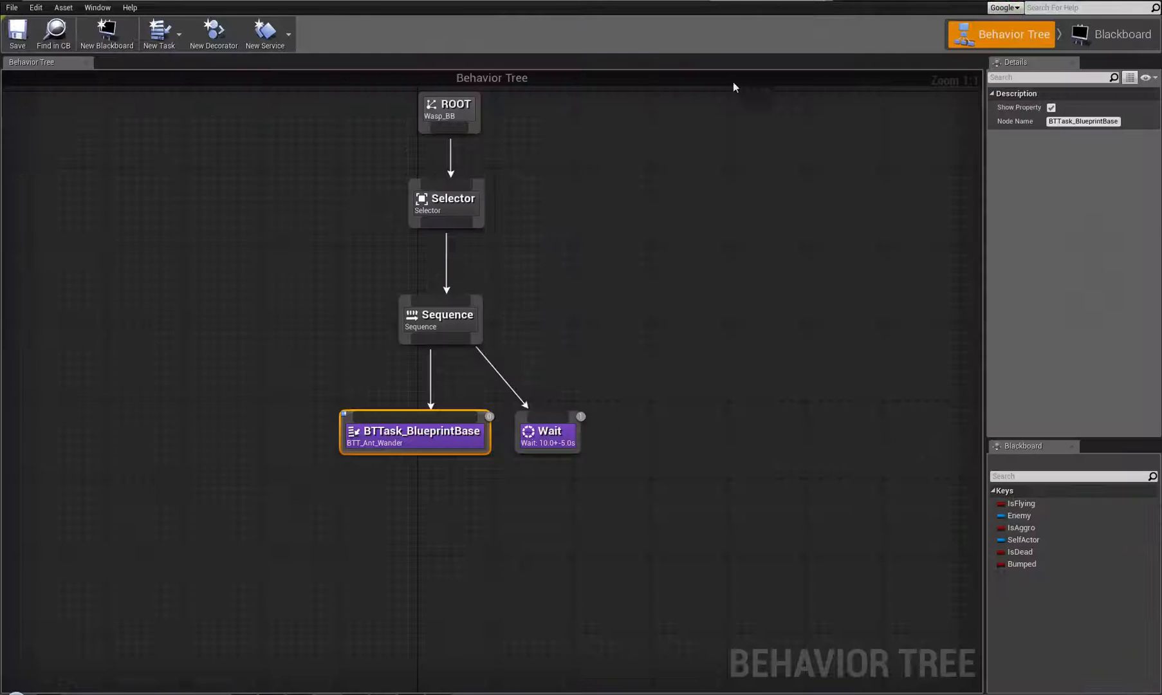
left_click_drag(259, 498, 627, 397)
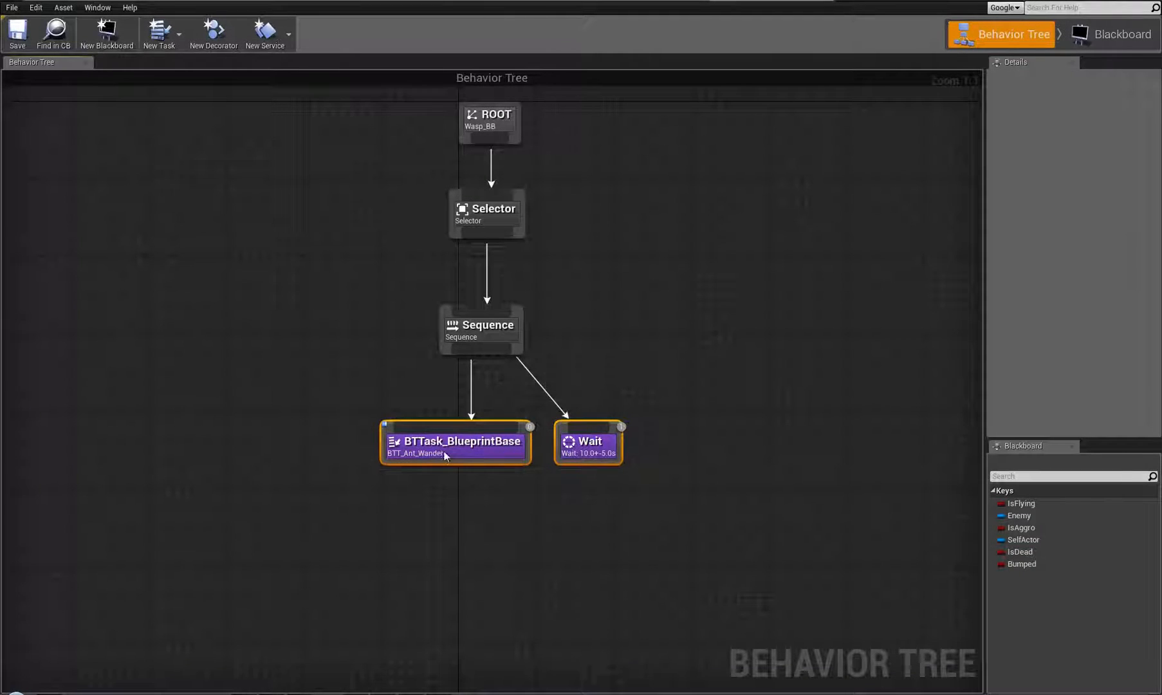
left_click_drag(445, 455, 614, 369)
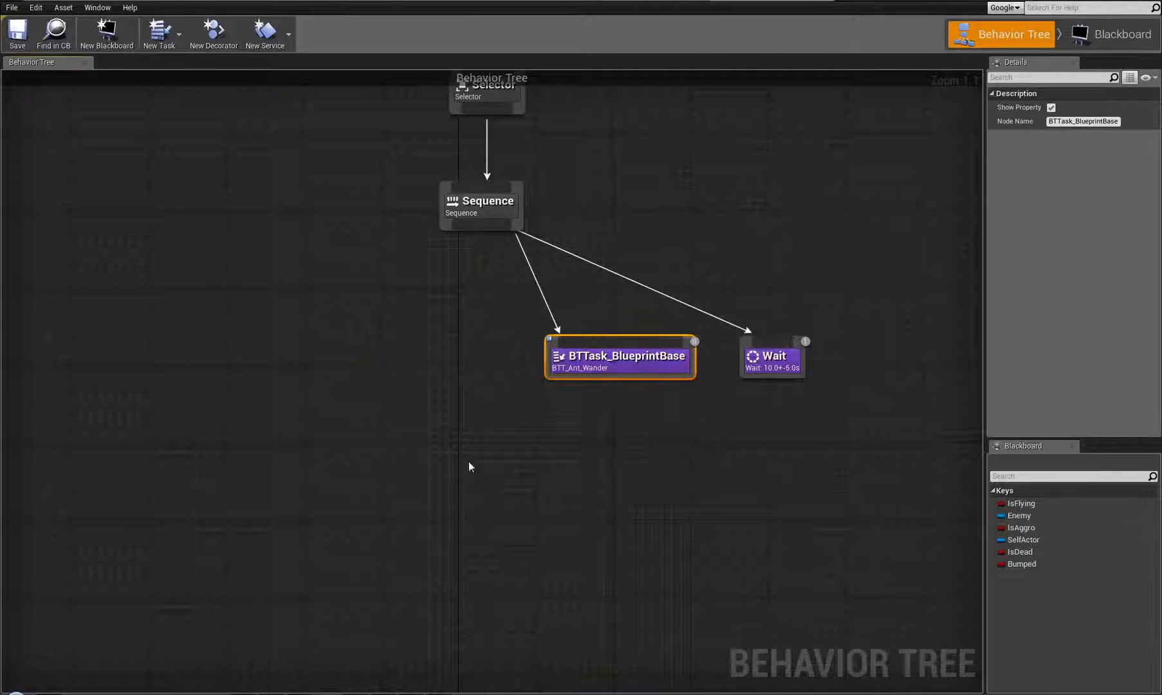
left_click(466, 493)
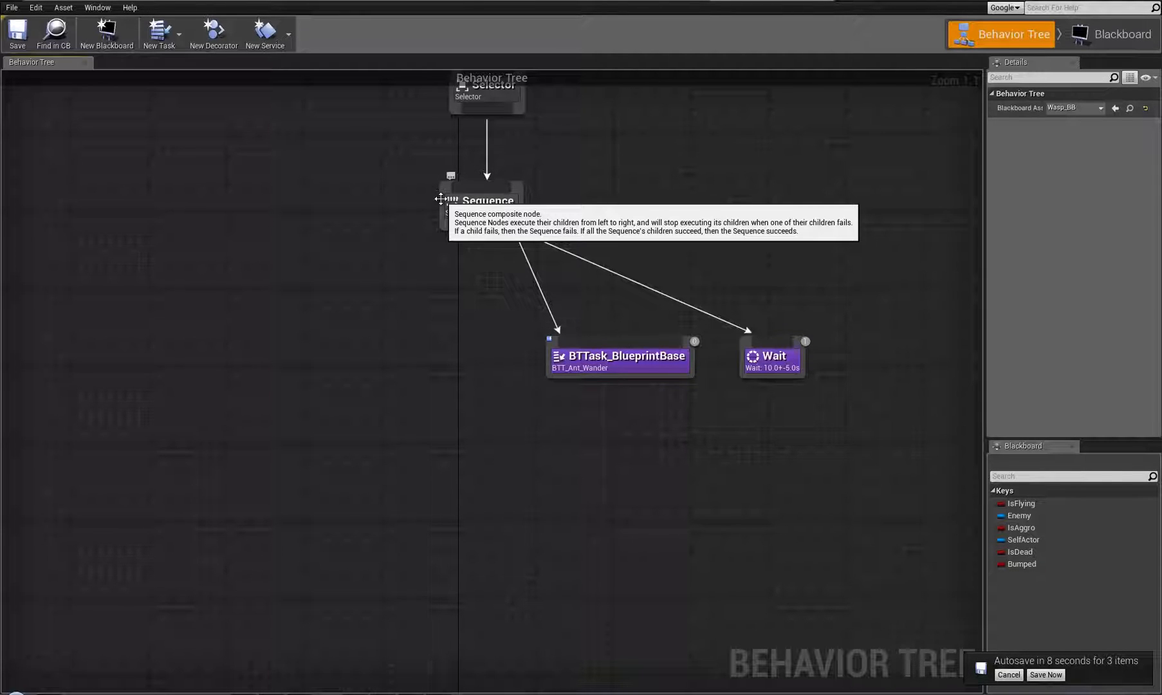
Move Ant_Char_Bp across the floor of the level to about X -433, Y 119.
left_click(69, 1)
right_click_drag(523, 314, 740, 367)
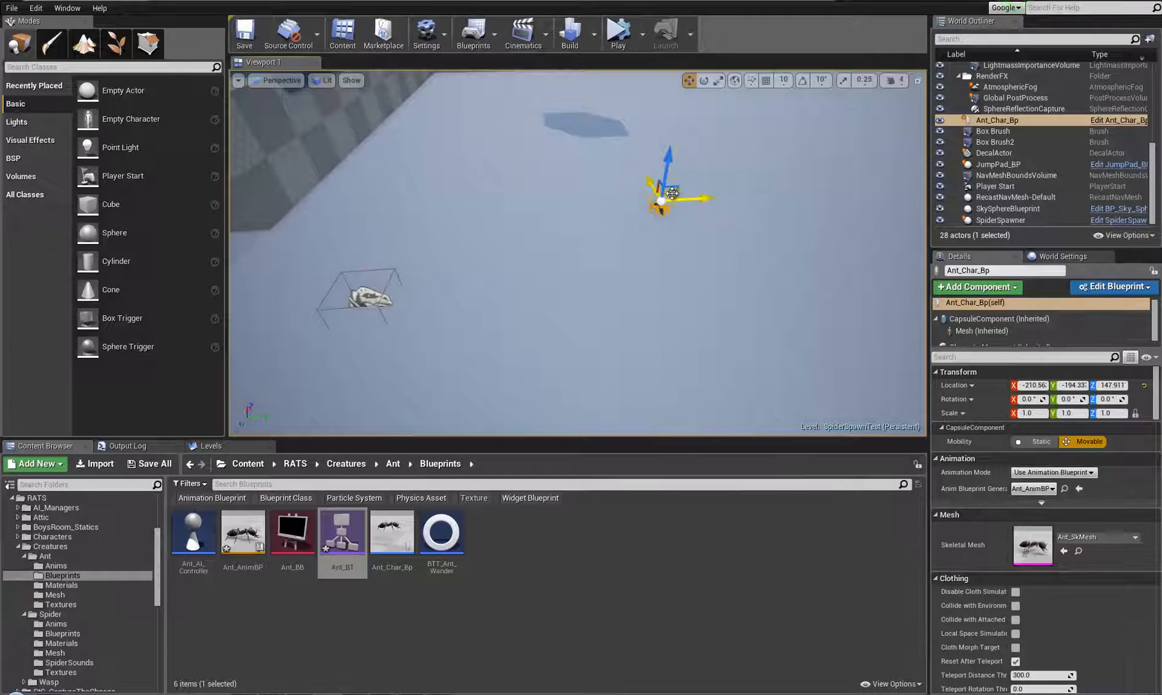
left_click_drag(662, 205, 641, 333)
right_click_drag(641, 333, 689, 327)
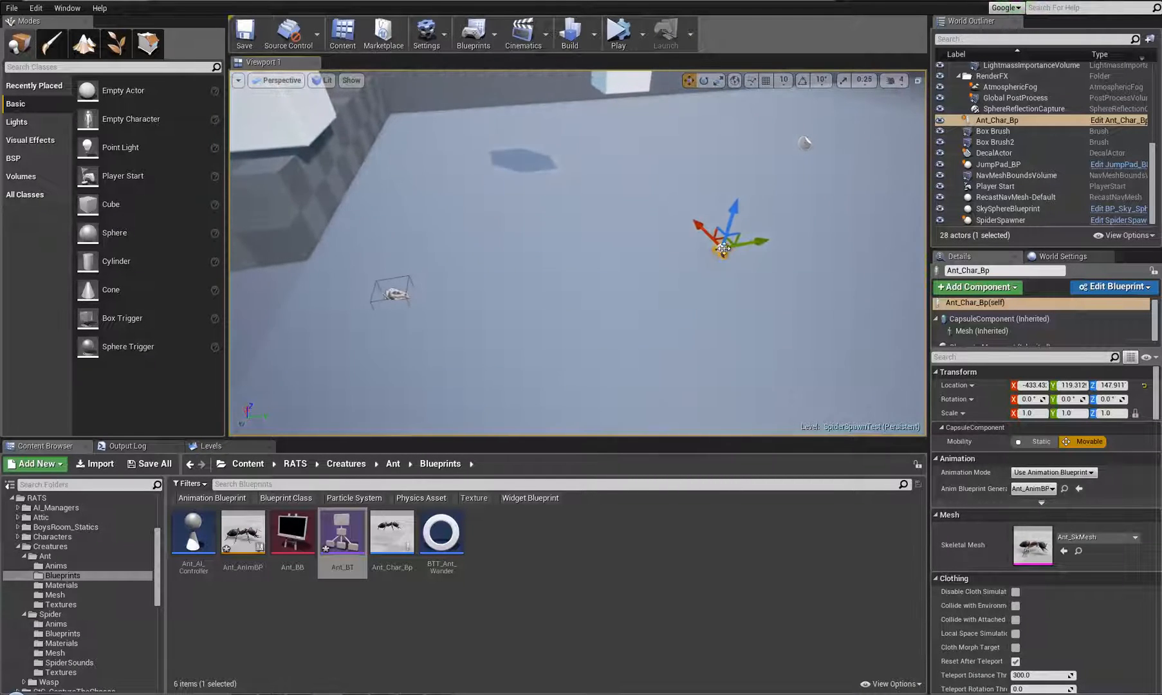
Move the jump pad across the floor so that it sits next to the ant.
mouse_move(747, 242)
left_mouse_down()
mouse_move(908, 222)
mouse_move(737, 270)
mouse_move(439, 314)
mouse_move(895, 206)
mouse_move(713, 272)
mouse_move(591, 298)
mouse_move(669, 249)
mouse_move(972, 144)
mouse_move(539, 263)
mouse_move(746, 213)
left_mouse_up()
left_click(390, 294, "ctrl")
left_click(572, 281)
left_click(562, 273, "ctrl")
left_click(746, 213)
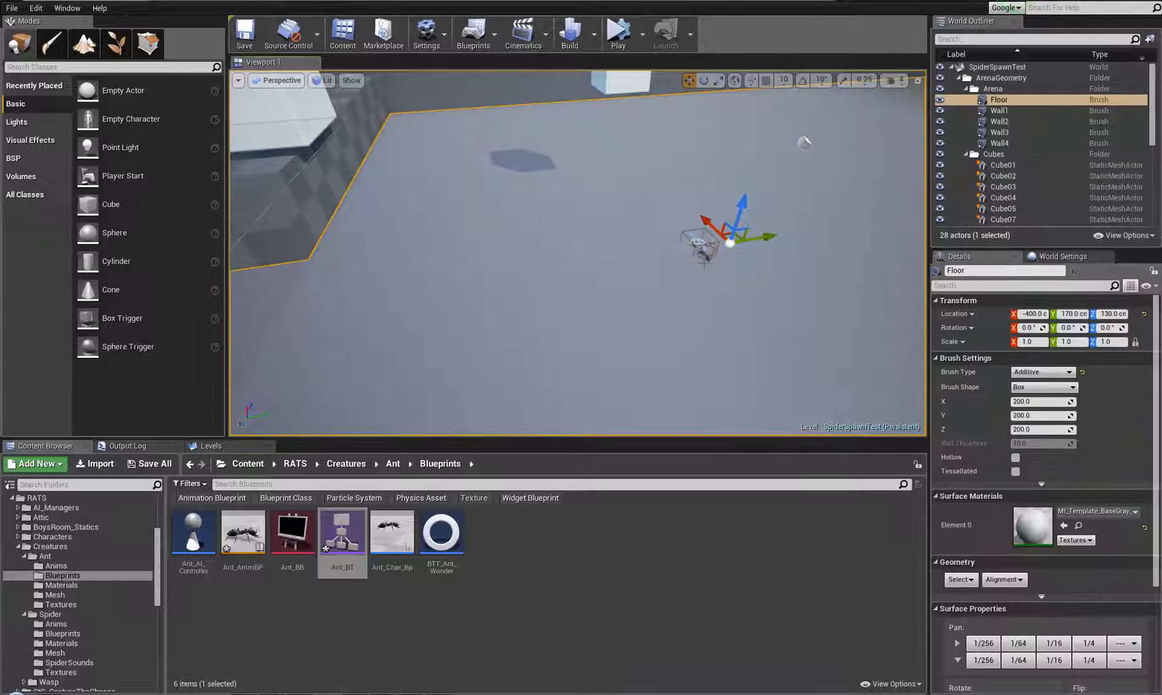
Move the ant and the jump pad further along the Y axis, the ant to about Y 386, and select both.
left_click(705, 248)
left_click_drag(749, 238, 927, 166)
left_click_drag(873, 217, 847, 224)
left_click(697, 243, "ctrl")
left_click(814, 237)
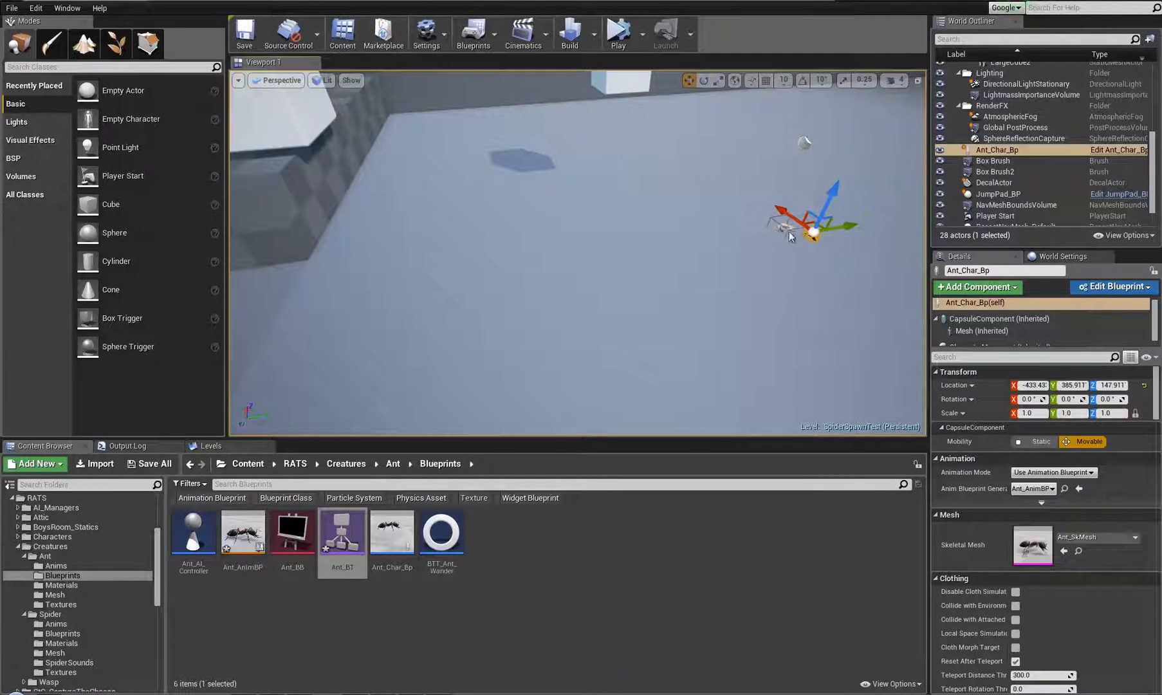
left_click(791, 236, "ctrl")
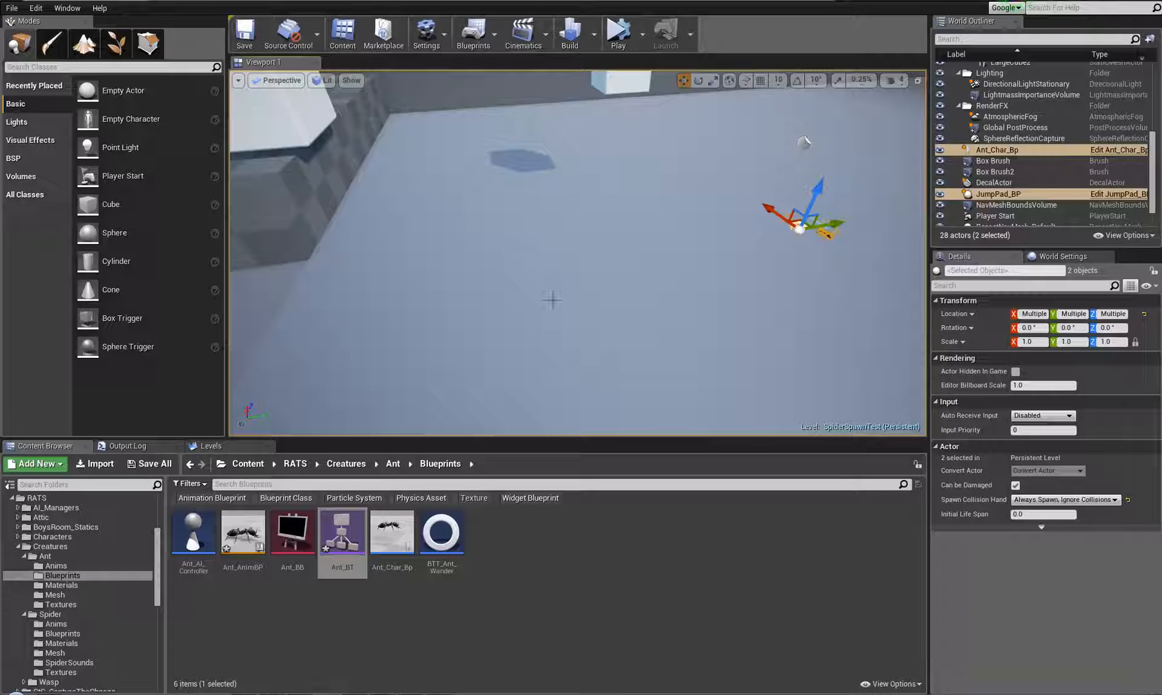
Duplicate Ant_Char_Bp into three copies spread across the arena floor.
right_click_drag(608, 228, 698, 283)
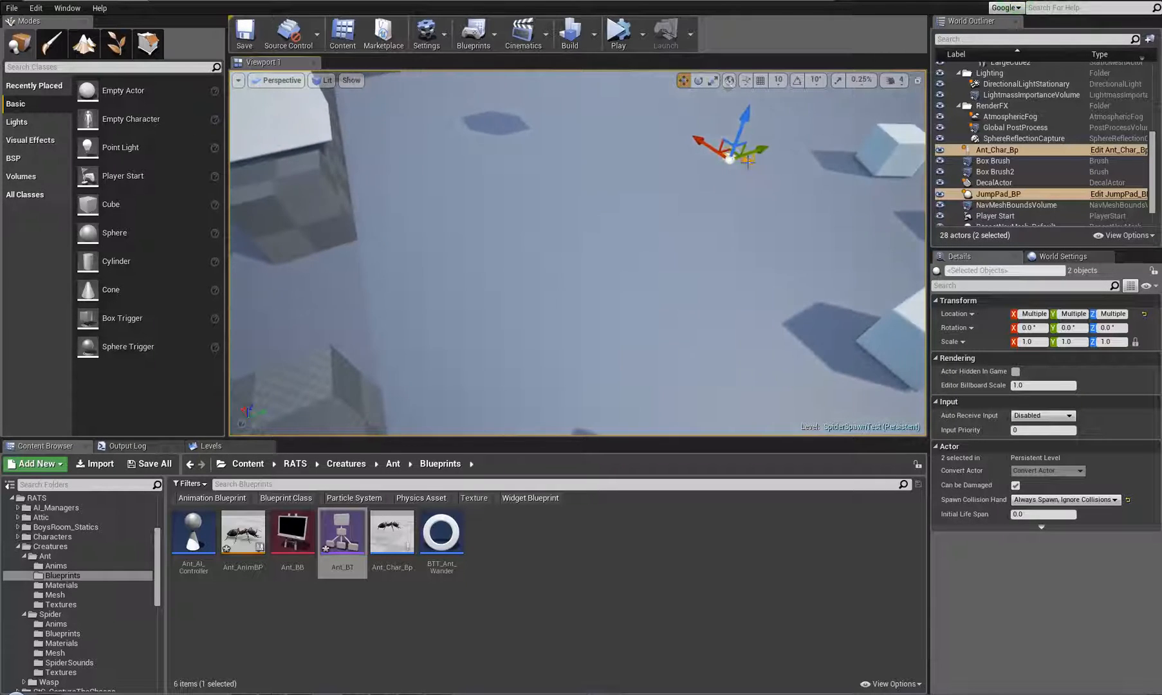
left_click(751, 169)
left_click_drag(751, 169, 774, 307, "alt")
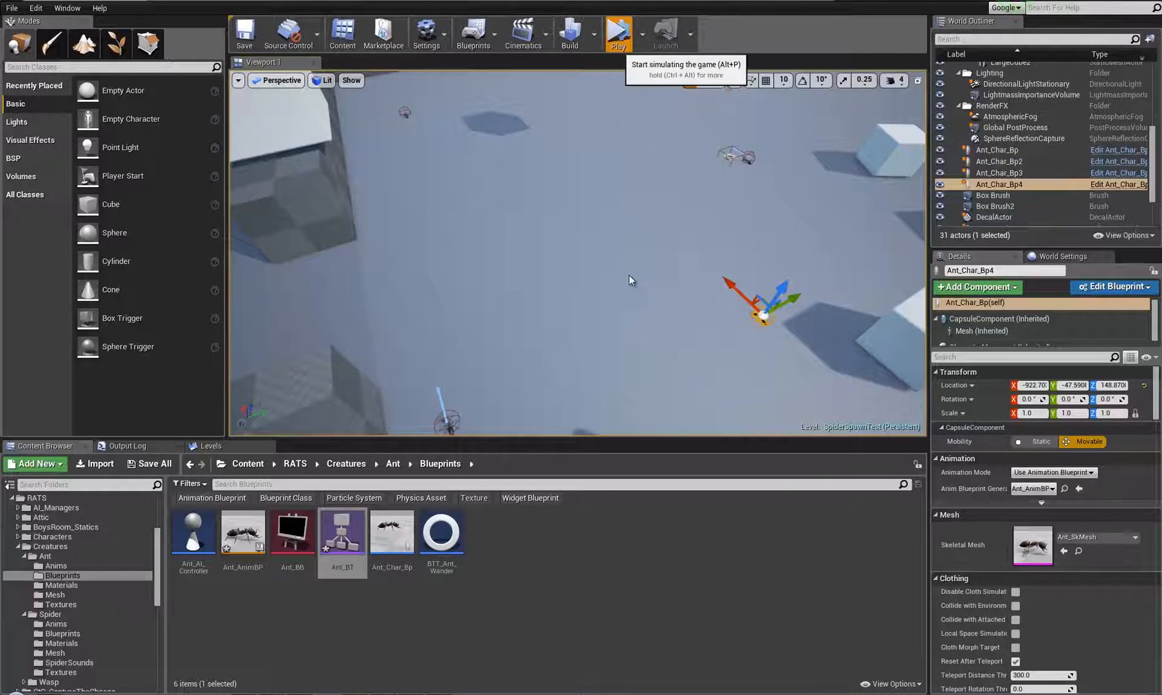
Start simulating the level, deselect the ant and watch all four ants from above.
left_click(618, 33)
right_click_drag(599, 293, 598, 293)
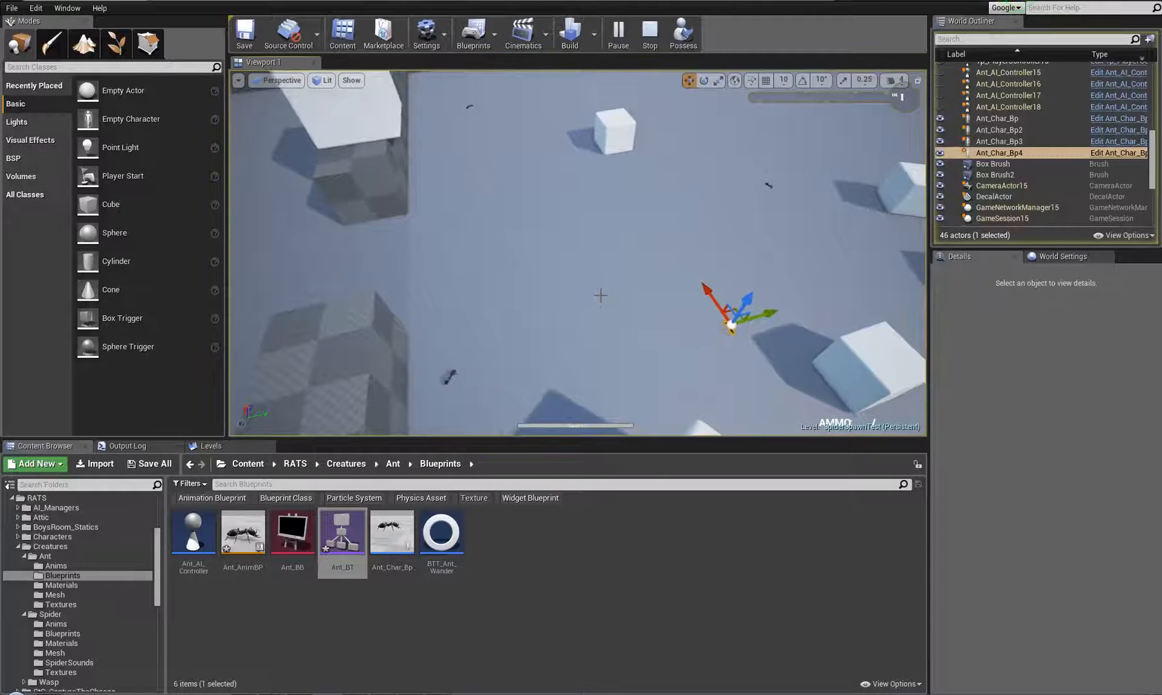
right_click_drag(708, 320, 708, 321)
left_click(708, 320)
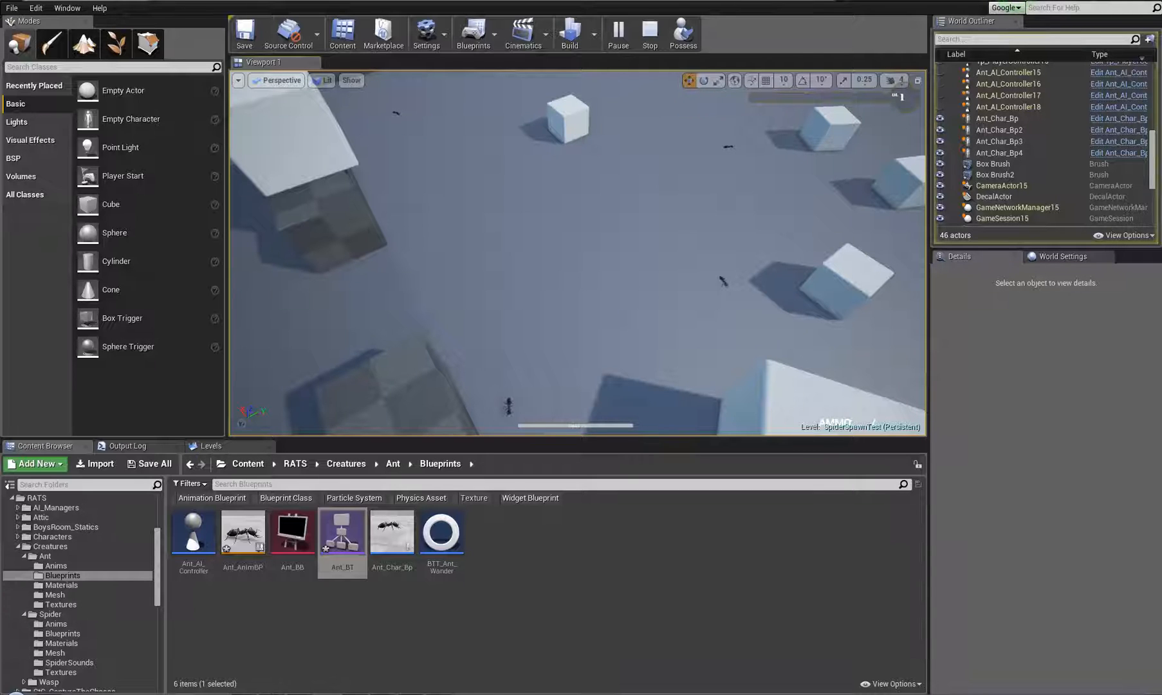
Examine one wandering ant's walk and turning up close and from a distance, and stop the simulation.
right_click_drag(633, 253, 824, 159)
key("w")
key("w")
key("w")
key("d")
key("s")
key("s")
key("w")
key("w")
key("d")
key("w")
key("a")
key("d")
key("w")
key("d")
key("a")
key("s")
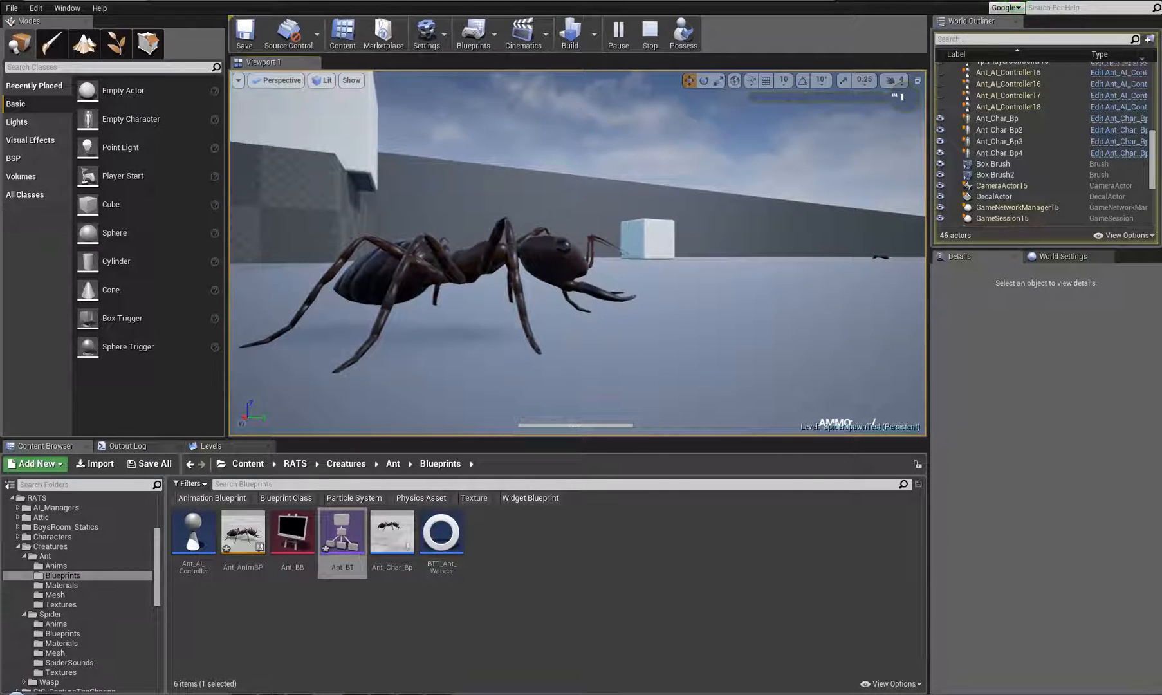
right_click_drag(689, 302, 720, 353)
key("s")
key("w")
key("s")
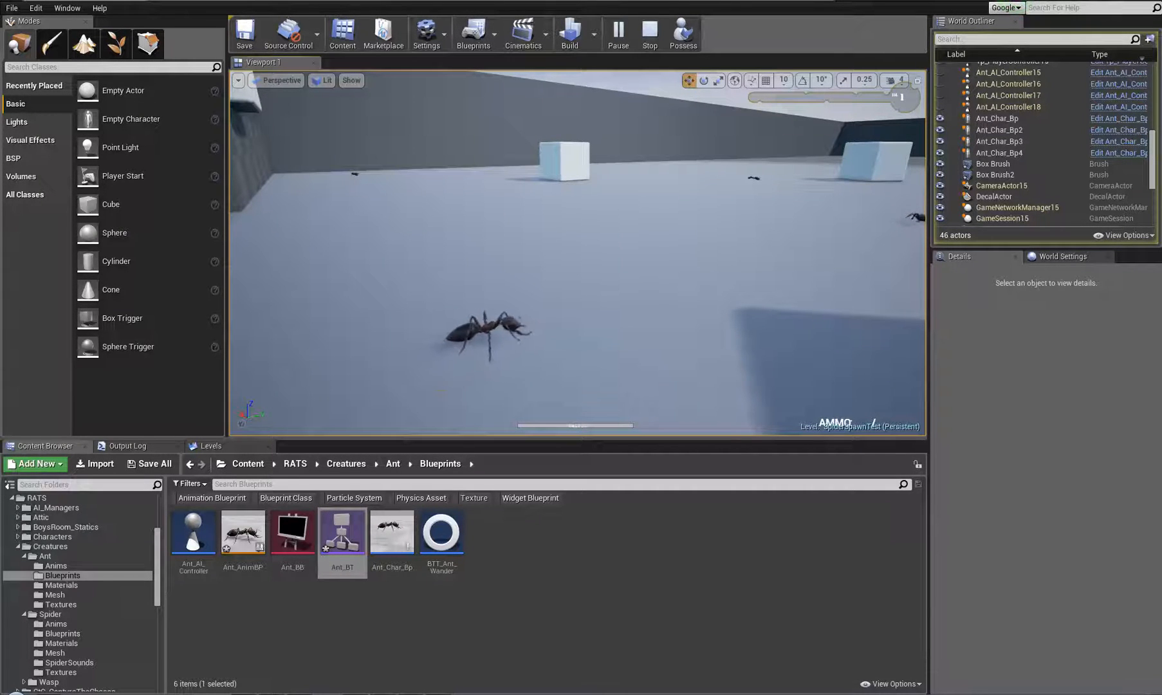
left_click(648, 29)
Frame Ant_Char_Bp4 in the level and view it up close.
right_click_drag(698, 294, 378, 296)
key("f")
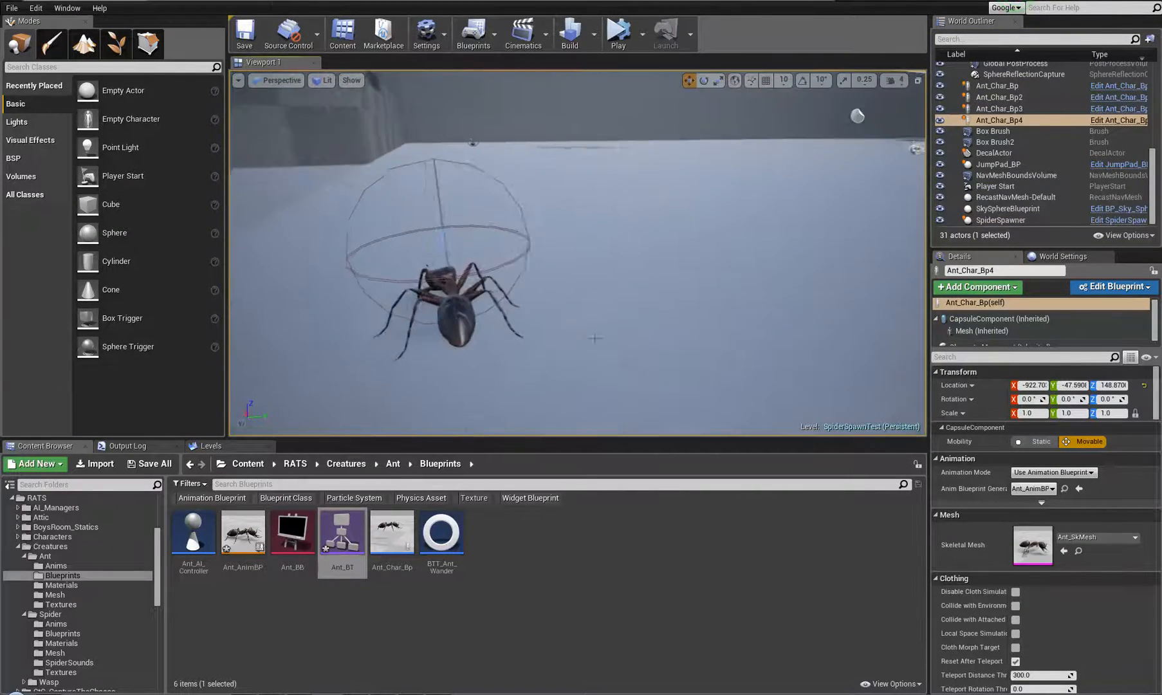
key("s")
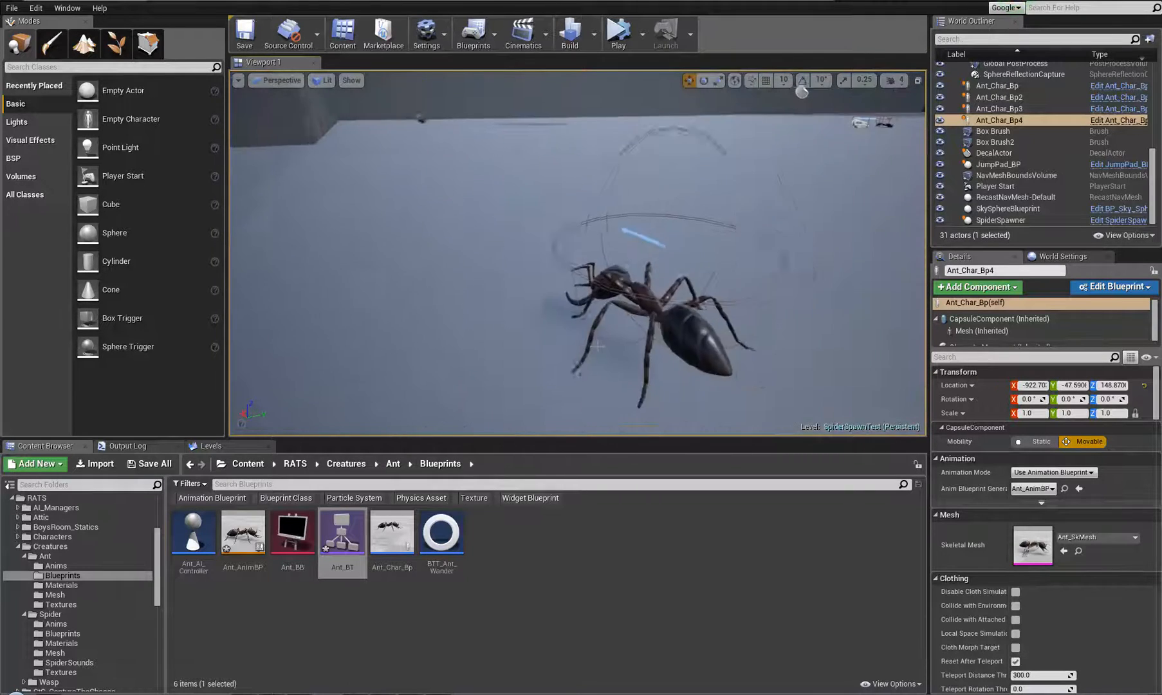